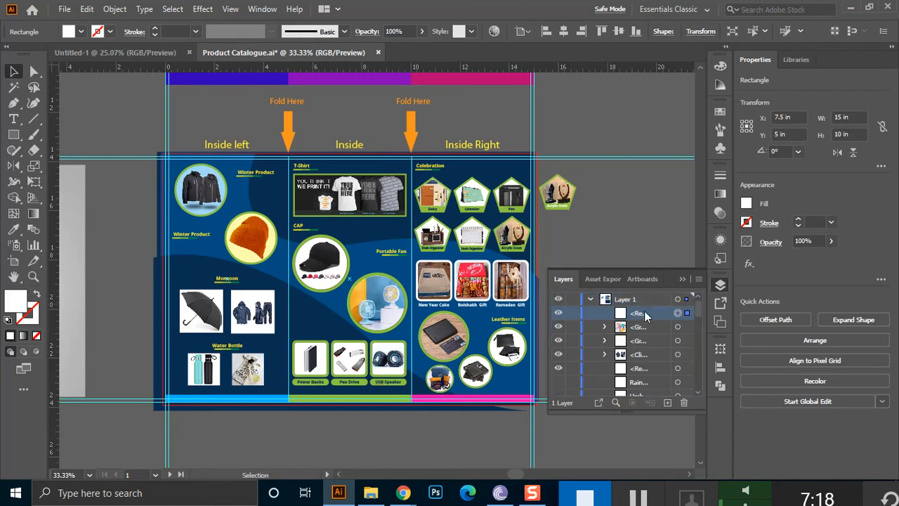
# Move the white rectangle from the outer spread down over the inside spread and bring it to the front.
pyautogui.click(685, 279)
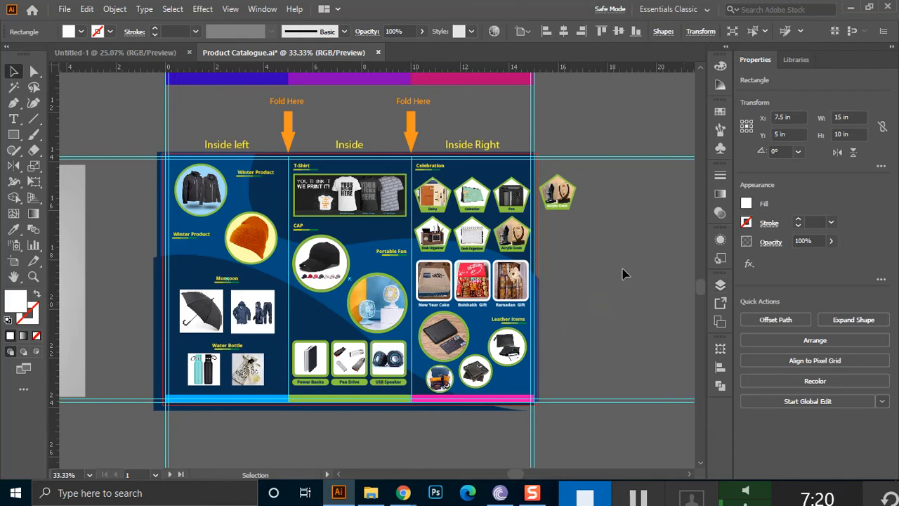
pyautogui.click(566, 316)
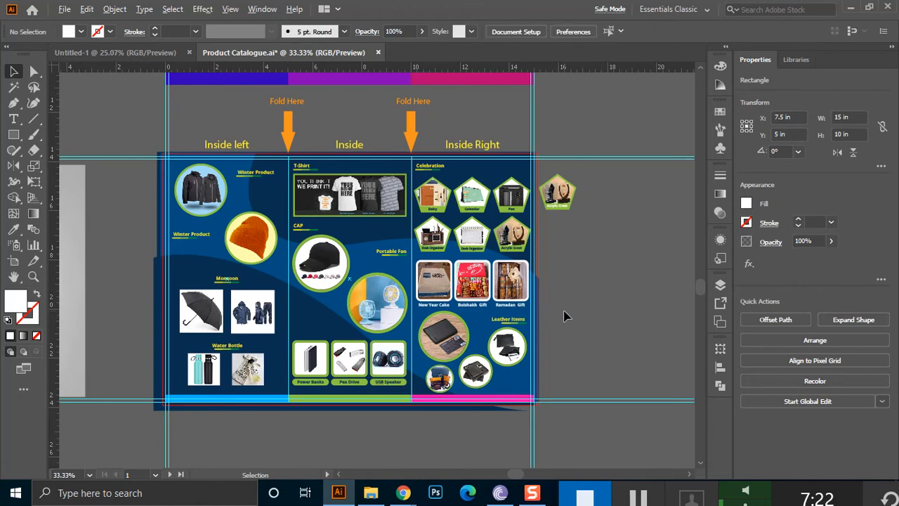
pyautogui.scroll(-1, 558, 316)
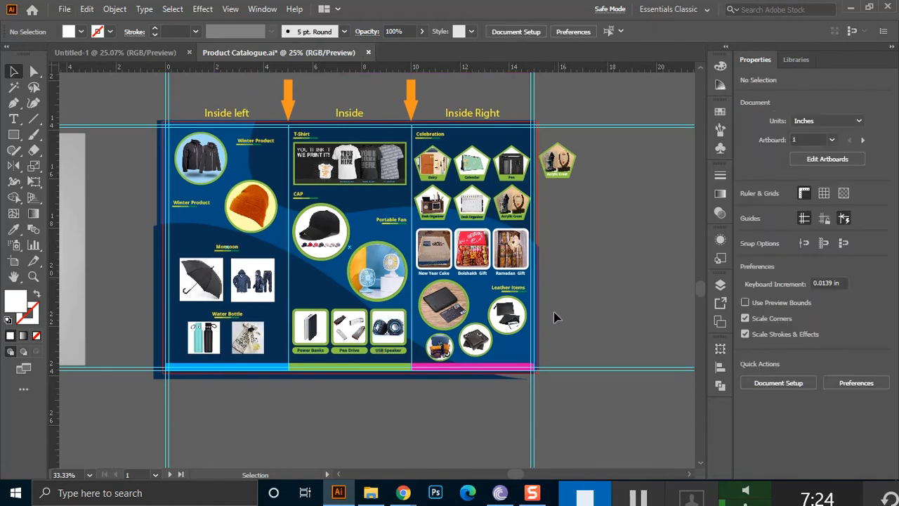
pyautogui.scroll(-1, 556, 307)
pyautogui.moveTo(578, 266); pyautogui.dragTo(572, 319)
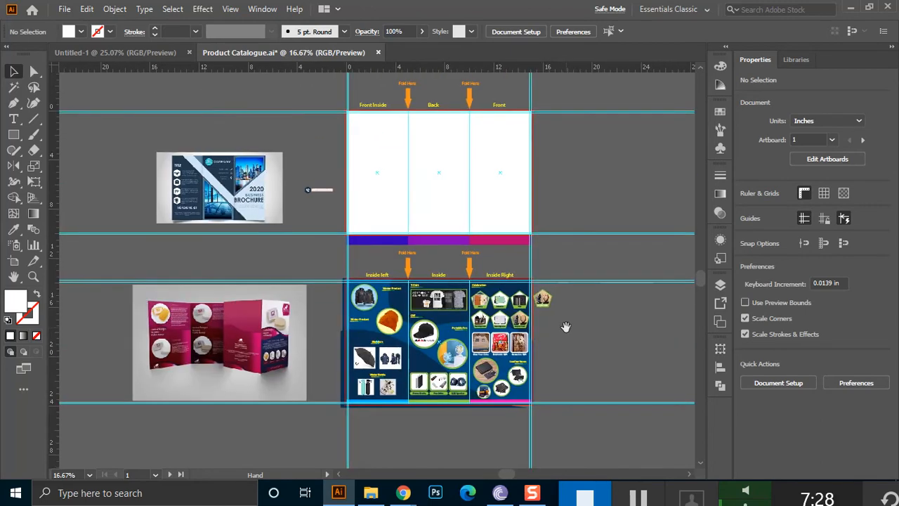
pyautogui.click(496, 161)
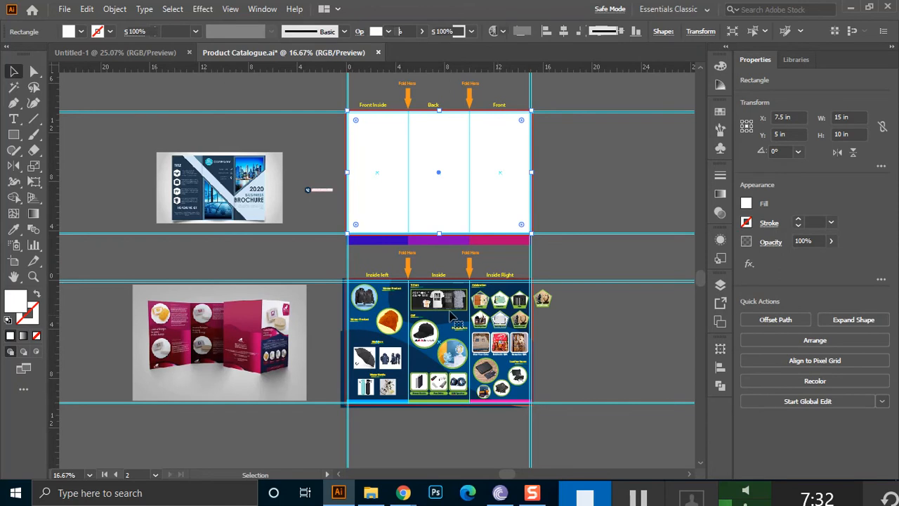
pyautogui.click(500, 320)
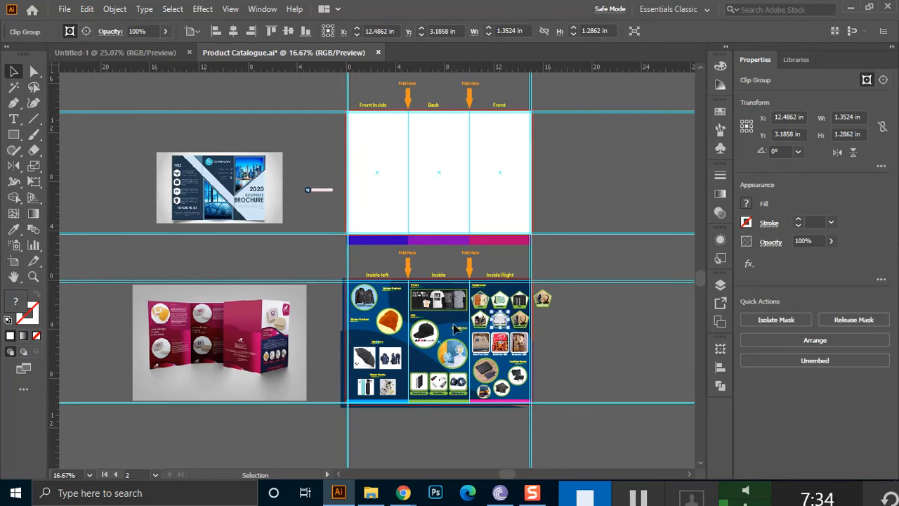
pyautogui.press('space')
pyautogui.click(680, 297)
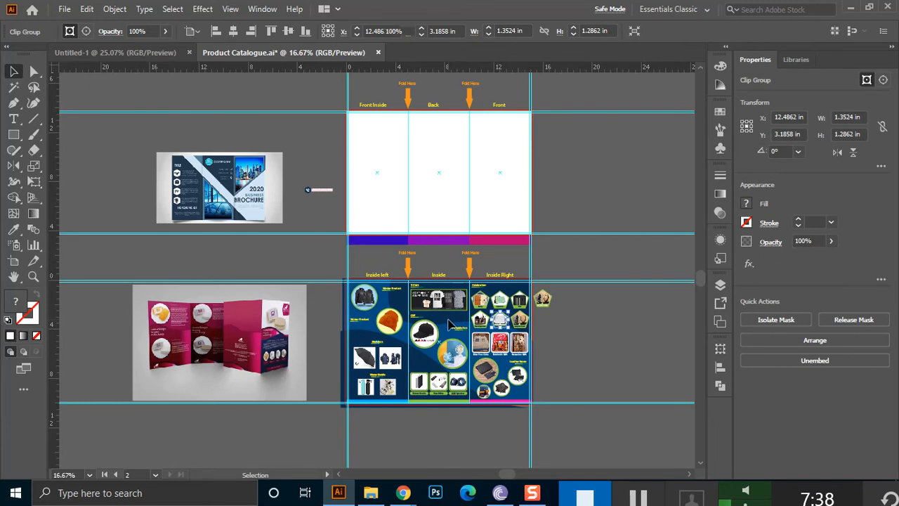
pyautogui.click(506, 210)
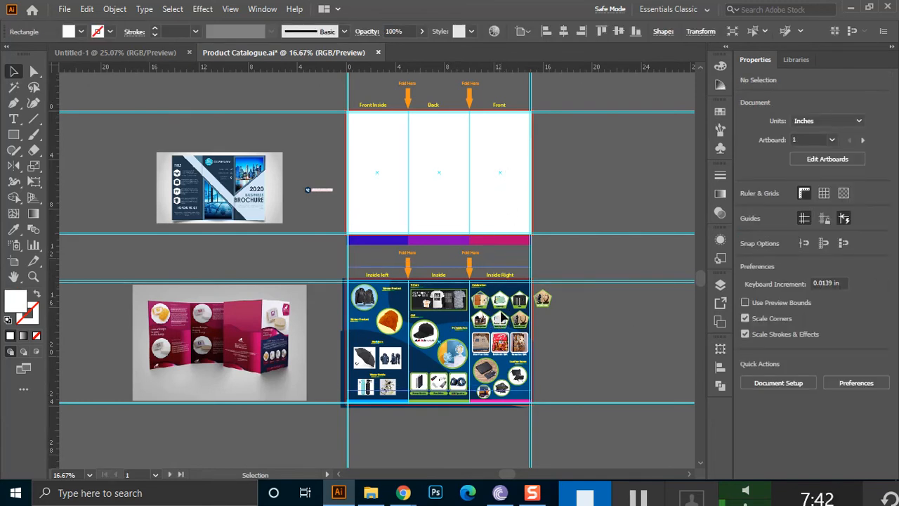
pyautogui.click(505, 309)
pyautogui.hotkey('ctrl', 'shift', ']')
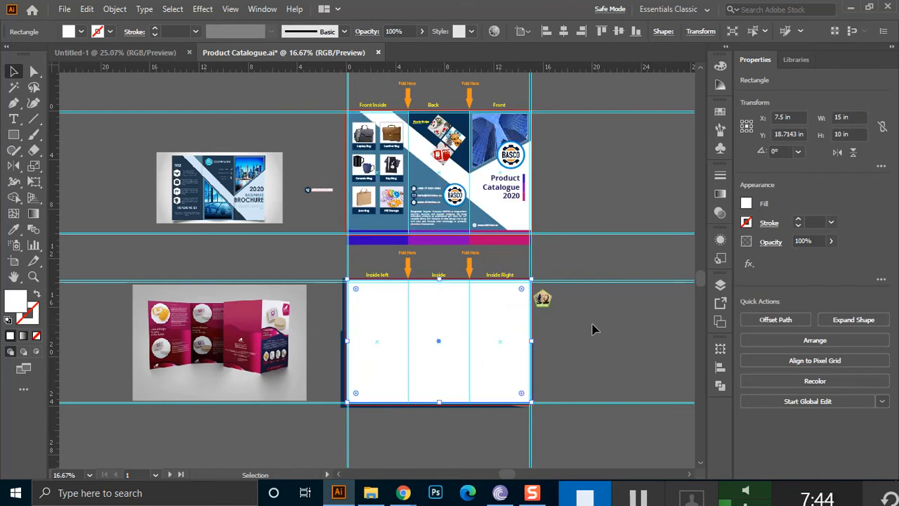
# Vertically centre the white rectangle on the inside spread's artboard.
pyautogui.click(506, 342)
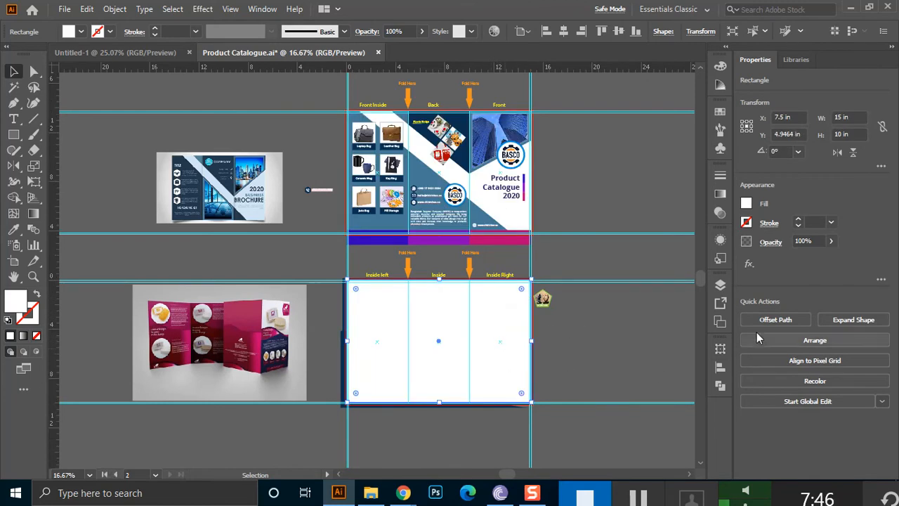
pyautogui.click(721, 284)
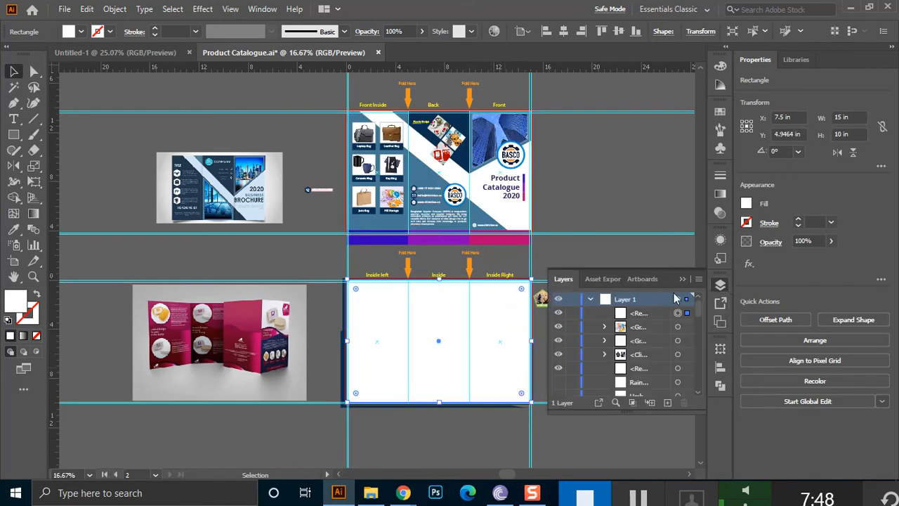
pyautogui.click(621, 30)
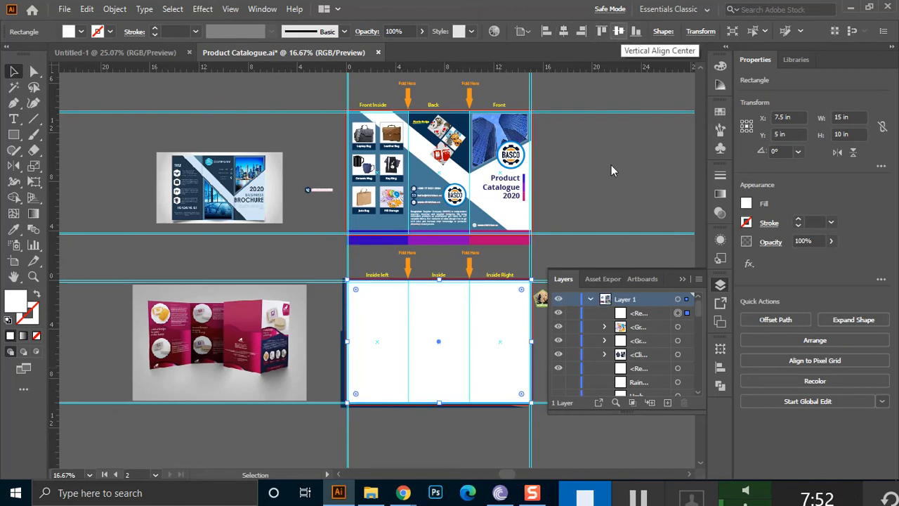
pyautogui.click(681, 280)
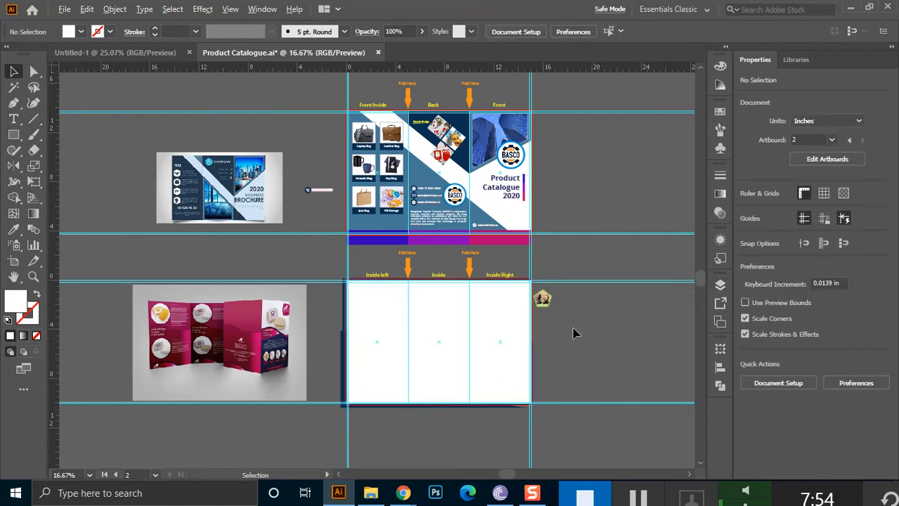
# Hide the guides, the fold arrows and labels above the inside spread, and the stray pentagon image beside it.
pyautogui.scroll(1, 555, 324)
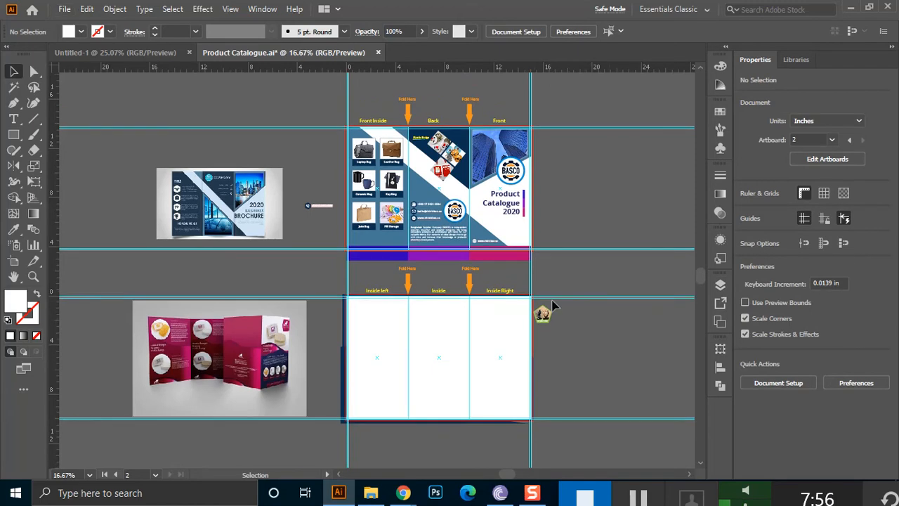
pyautogui.hotkey('ctrl', ';')
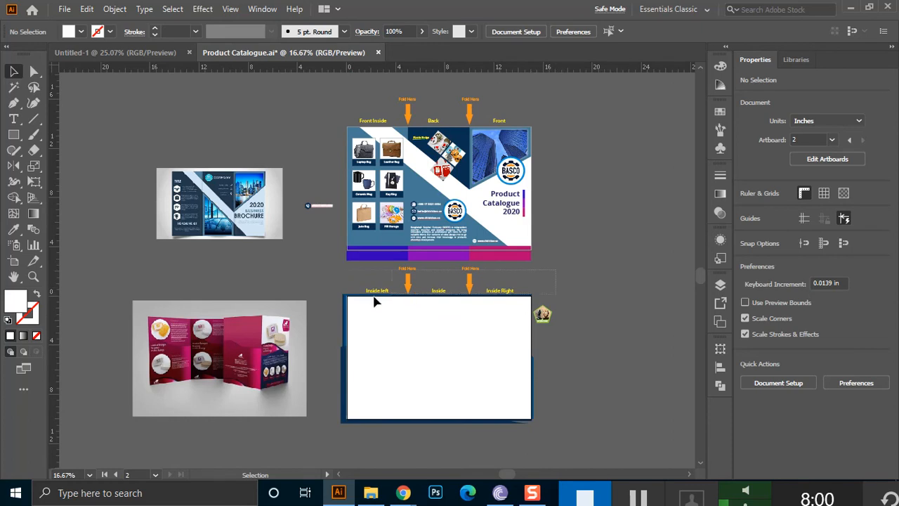
pyautogui.click(349, 290)
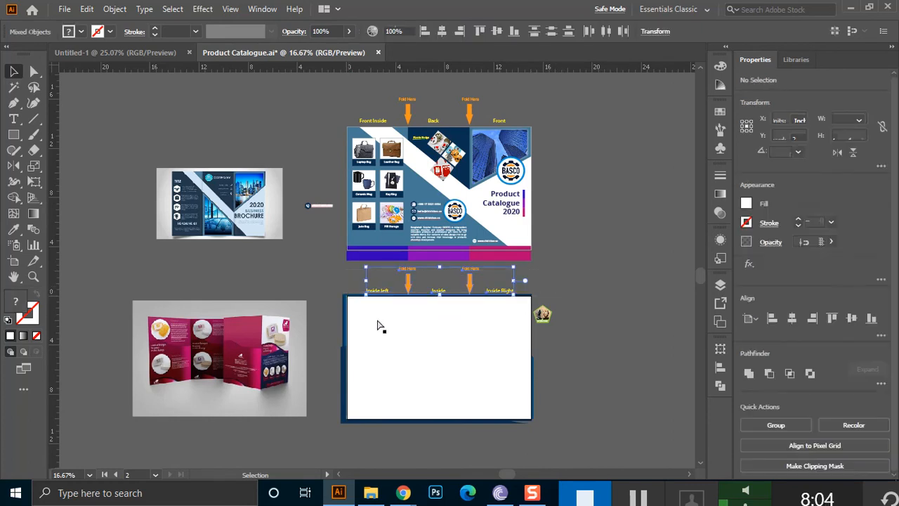
pyautogui.press('Delete')
pyautogui.moveTo(544, 332); pyautogui.dragTo(541, 335)
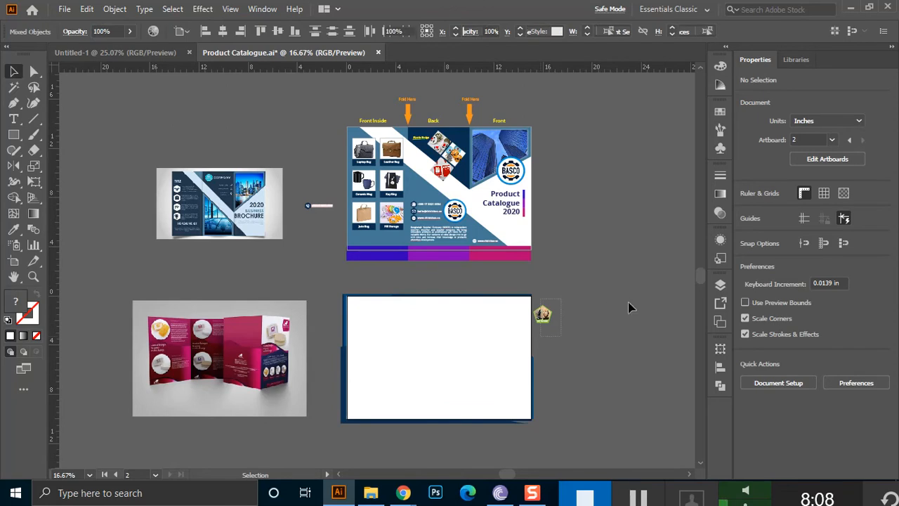
pyautogui.press('Delete')
# Try to make a clipping mask from the white rectangle and the unlocked artwork of the inside spread.
pyautogui.moveTo(492, 365); pyautogui.dragTo(366, 413)
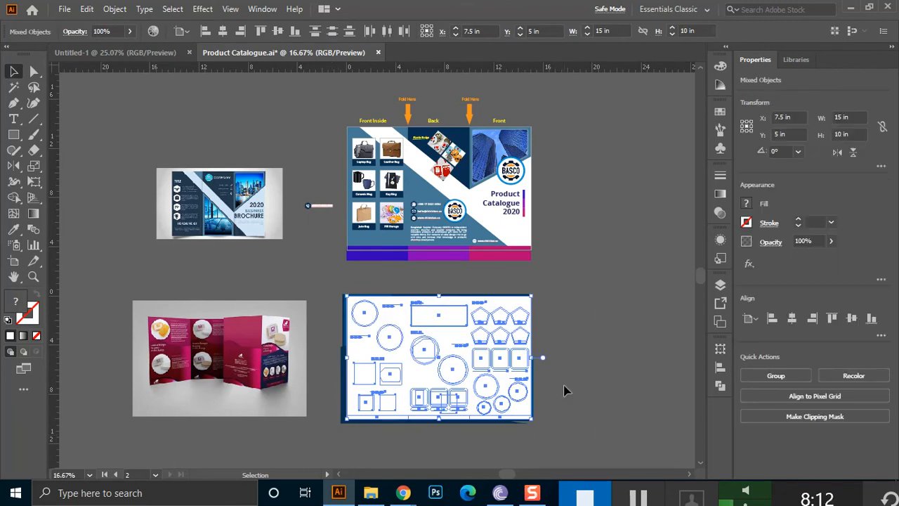
pyautogui.rightClick(456, 358)
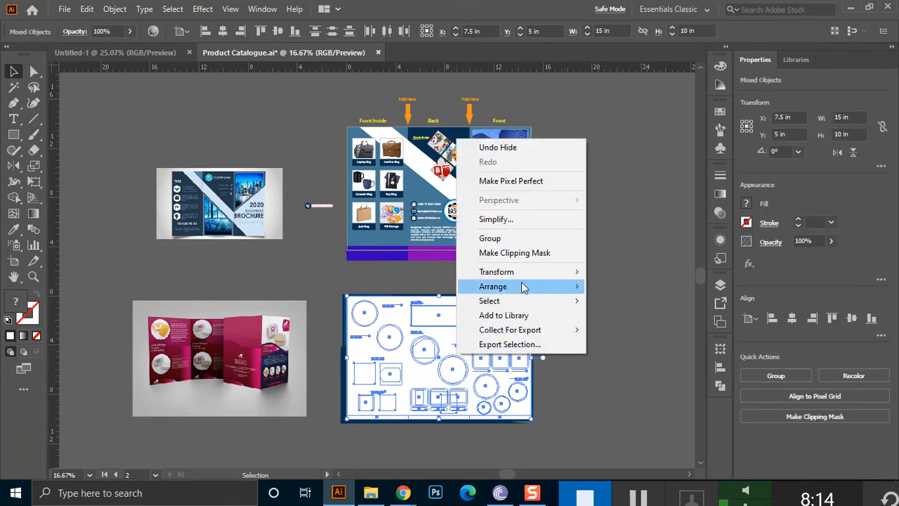
pyautogui.click(528, 255)
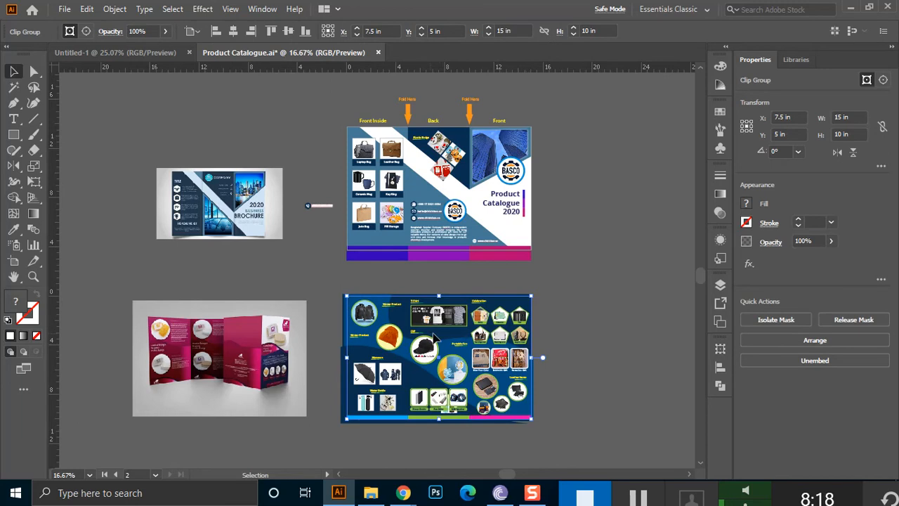
pyautogui.click(577, 341)
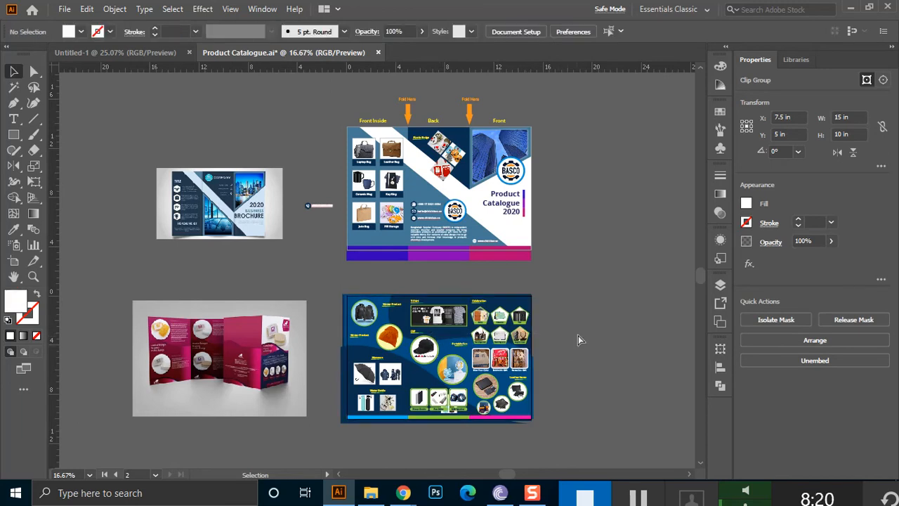
pyautogui.hotkey('ctrl', 'z')
# Unlock all objects and clip the inside spread's artwork, including its background shapes, with the white rectangle.
pyautogui.press('a')
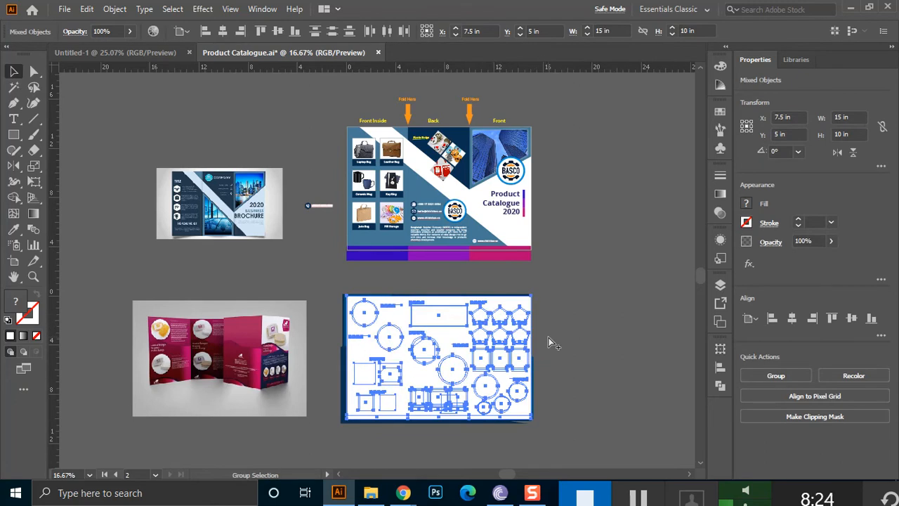
pyautogui.hotkey('ctrl', 'z')
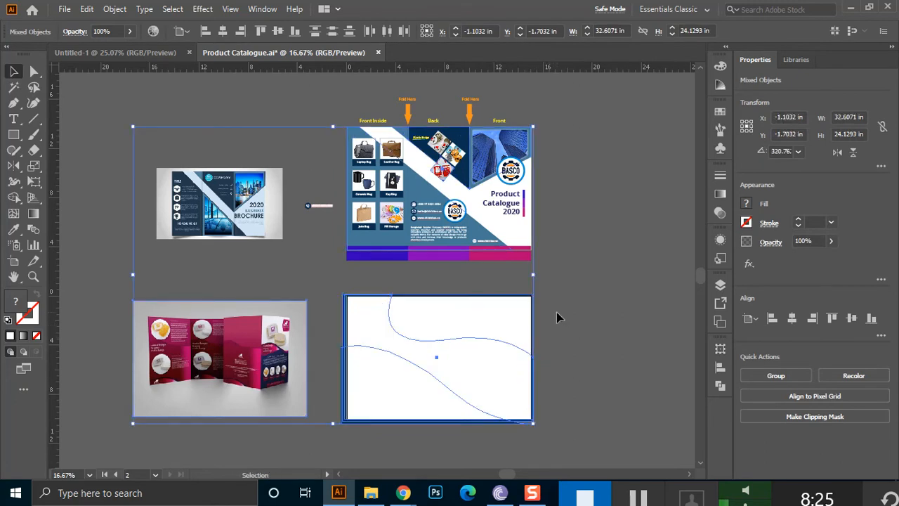
pyautogui.click(577, 281)
pyautogui.click(412, 357)
pyautogui.rightClick(411, 356)
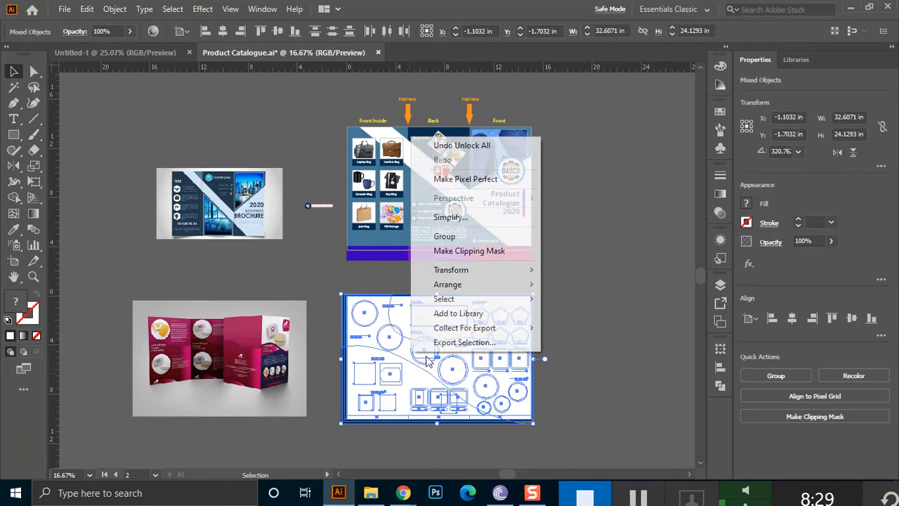
pyautogui.click(474, 254)
pyautogui.click(557, 326)
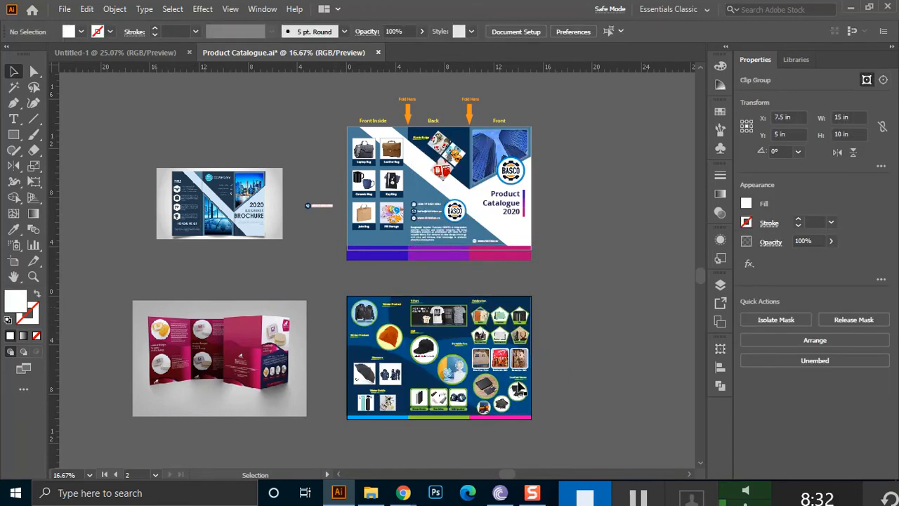
# Copy the clipped inside spread and paste it into the Untitled-1 document.
pyautogui.click(477, 366)
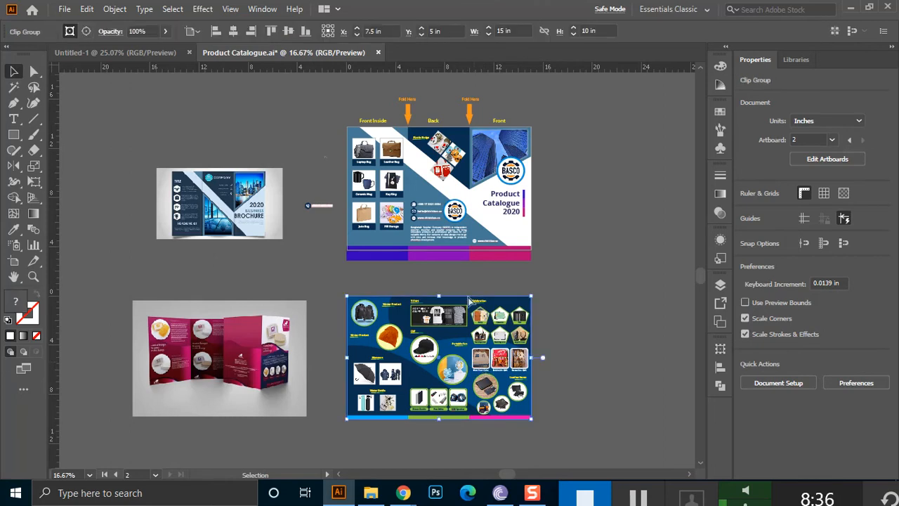
pyautogui.click(142, 54)
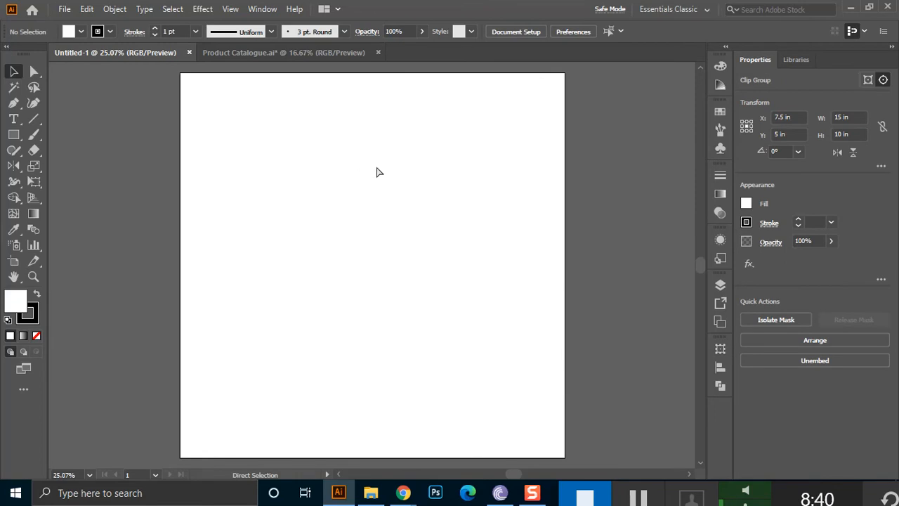
pyautogui.hotkey('ctrl', 'v')
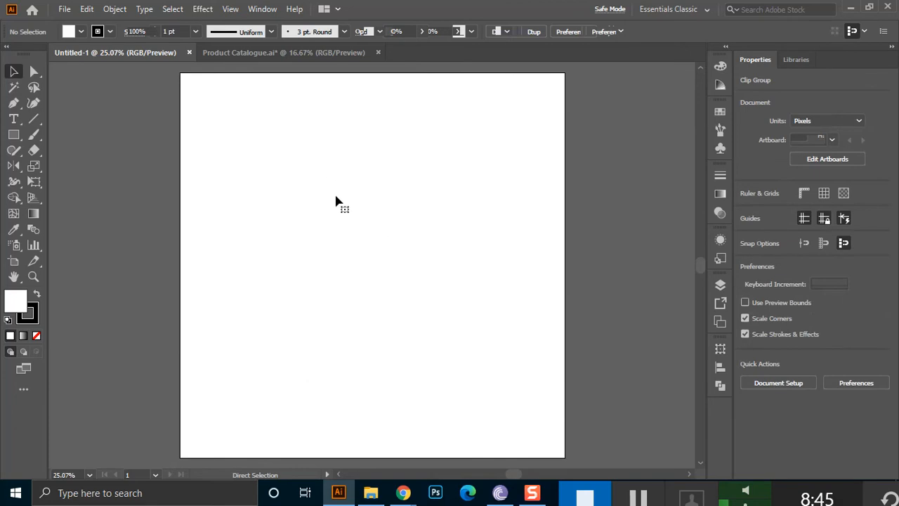
pyautogui.click(357, 177)
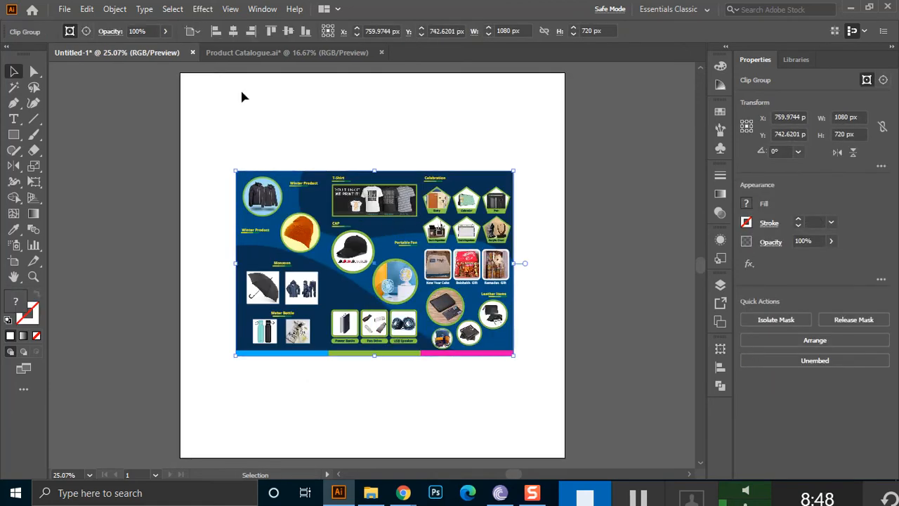
# Expand the appearance of the pasted spread and expand its objects and fills.
pyautogui.click(116, 10)
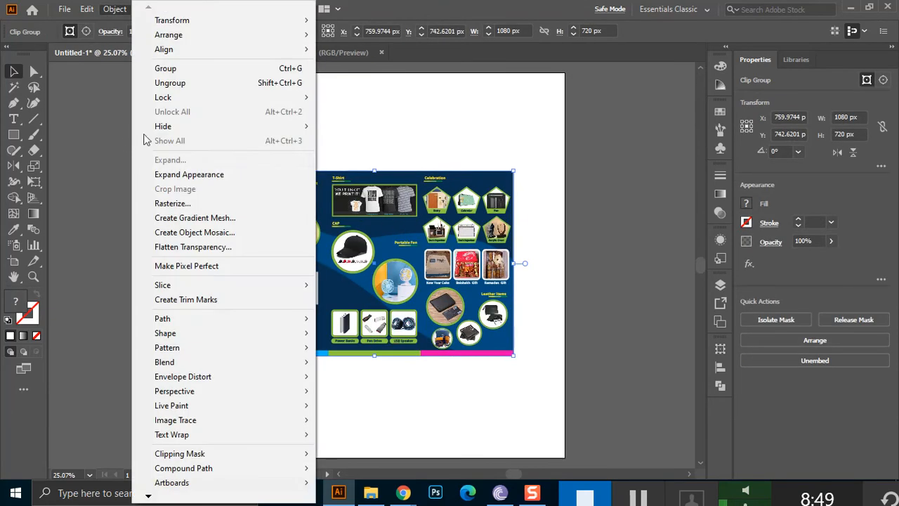
pyautogui.click(221, 179)
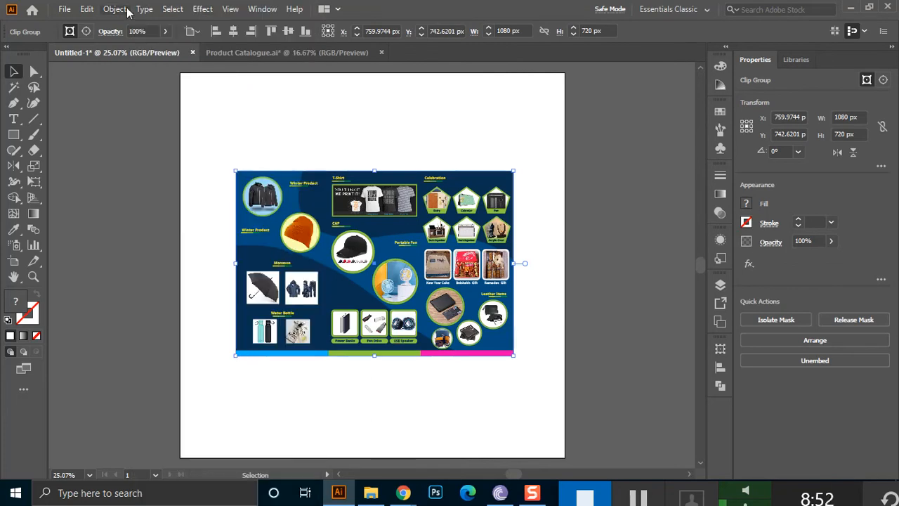
pyautogui.click(124, 10)
pyautogui.click(188, 160)
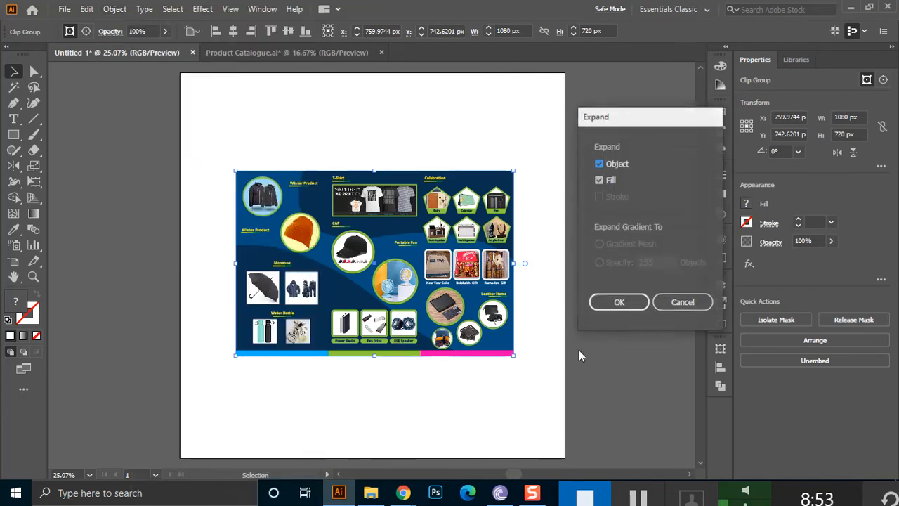
pyautogui.click(617, 304)
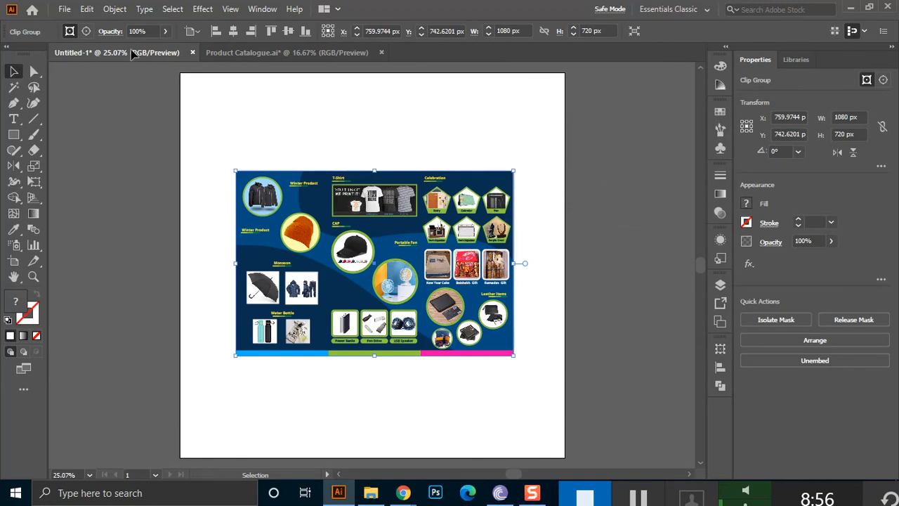
pyautogui.click(116, 10)
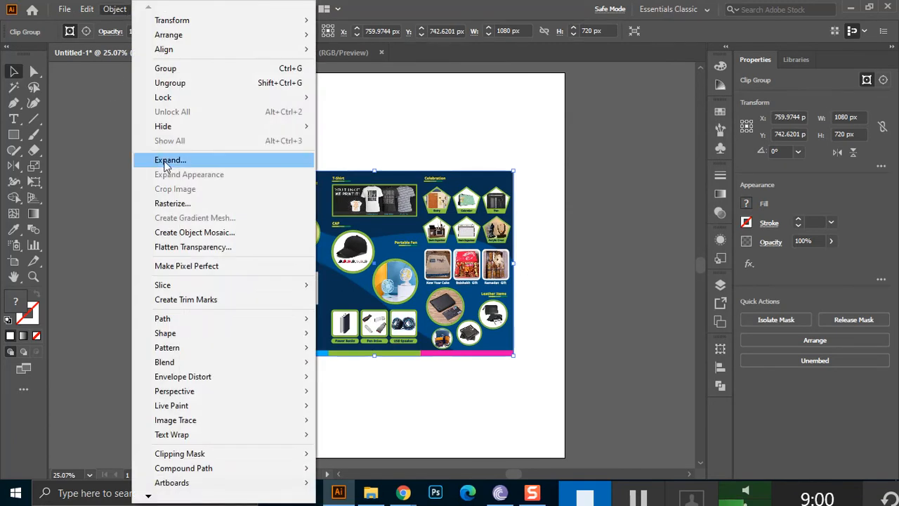
pyautogui.click(165, 161)
pyautogui.click(505, 146)
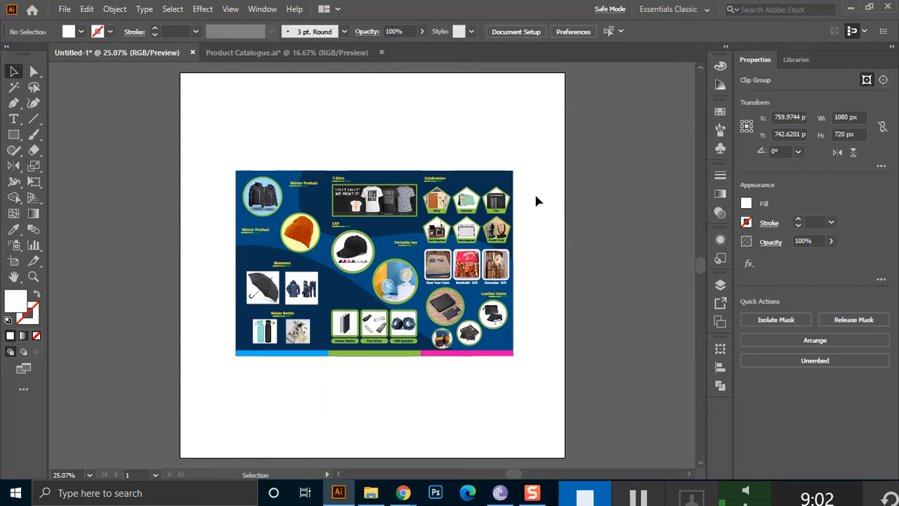
# Move the pasted spread to the top of the artboard and make two copies of it stacked directly below.
pyautogui.hotkey('ctrl', '=')
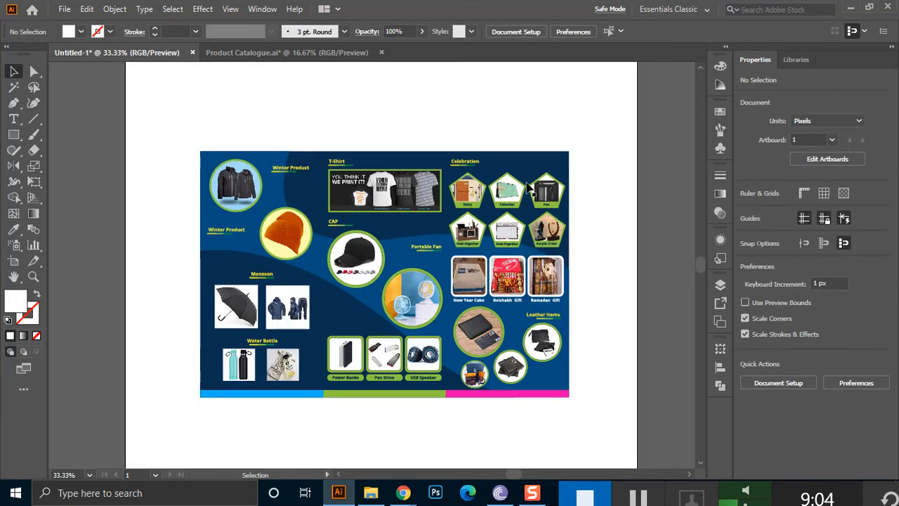
pyautogui.scroll(-1, 456, 237)
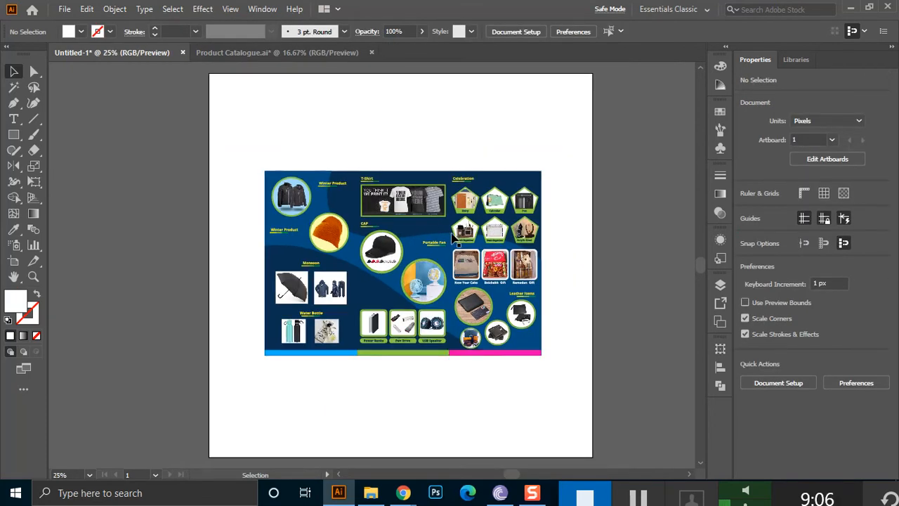
pyautogui.click(458, 143)
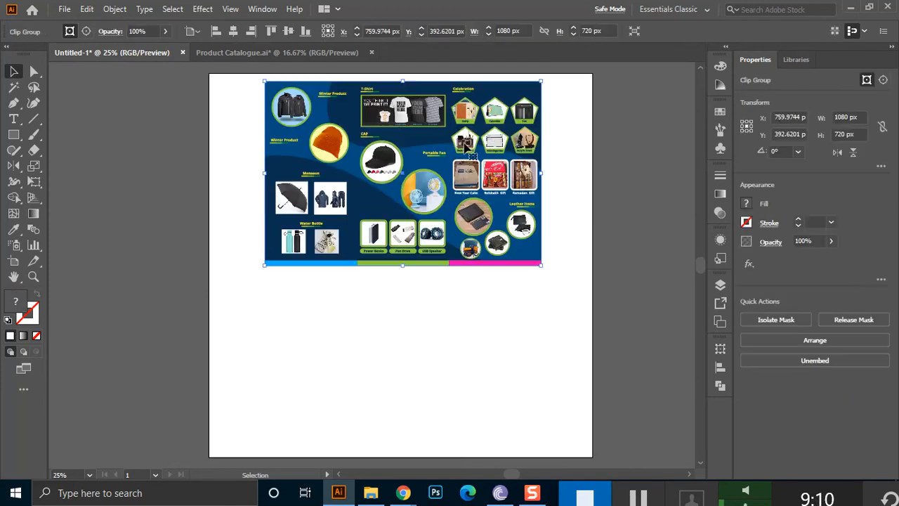
pyautogui.moveTo(466, 181); pyautogui.dragTo(465, 318)
pyautogui.scroll(1, 513, 252)
pyautogui.press('space')
pyautogui.scroll(-3, 508, 293)
pyautogui.press('space')
pyautogui.moveTo(520, 321); pyautogui.dragTo(470, 358)
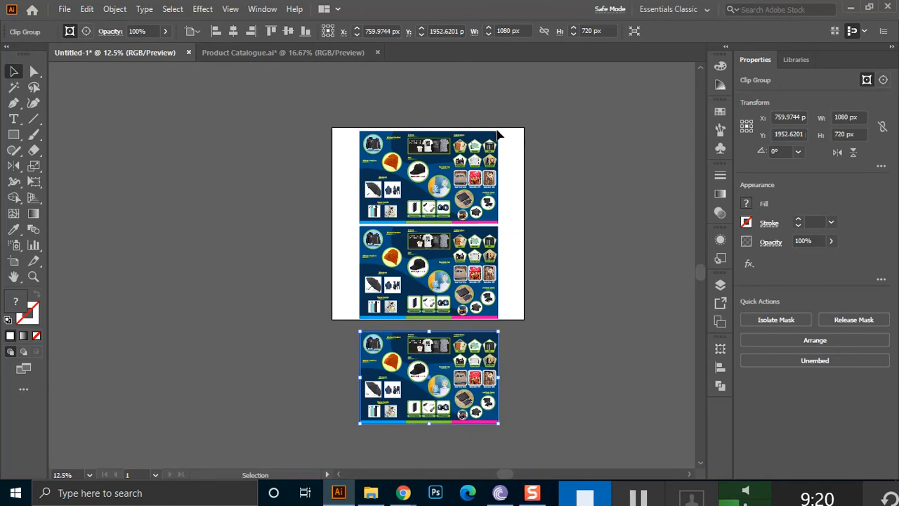
# Move the lowest spread copy up to narrow the gap below the middle copy.
pyautogui.click(501, 146)
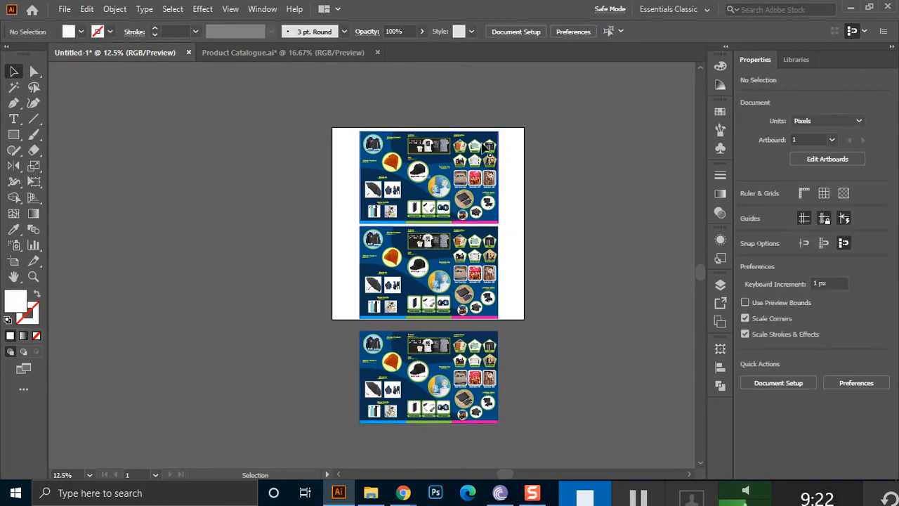
pyautogui.click(491, 151)
pyautogui.moveTo(459, 345); pyautogui.dragTo(460, 335)
pyautogui.click(518, 319)
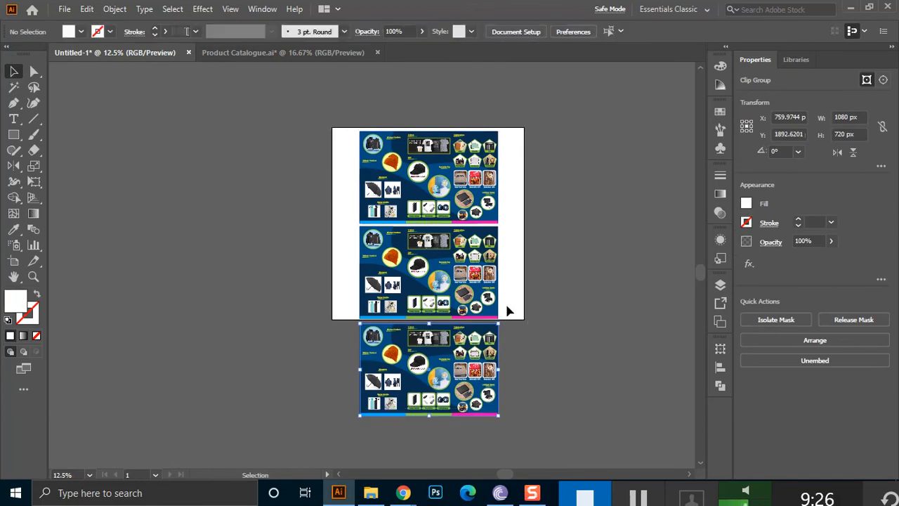
pyautogui.scroll(1, 513, 314)
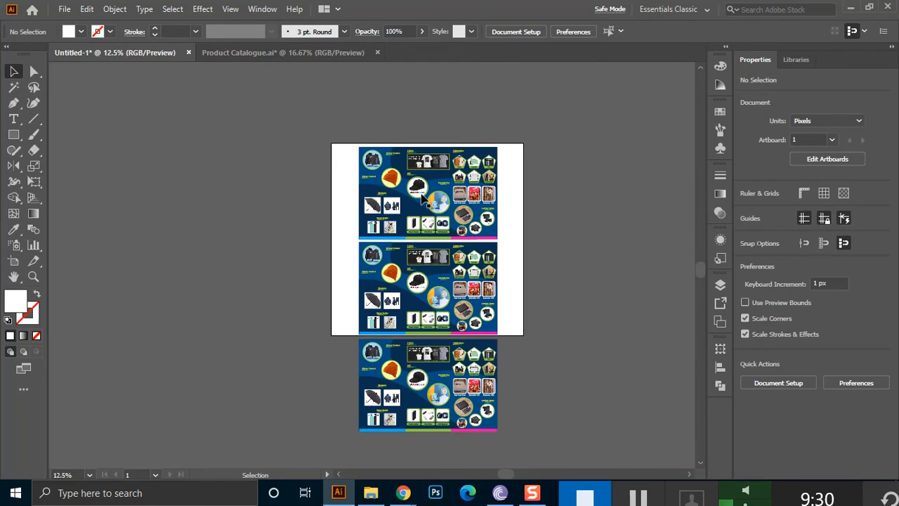
pyautogui.keyDown('alt'); pyautogui.scroll(2, 430, 182); pyautogui.keyUp('alt')
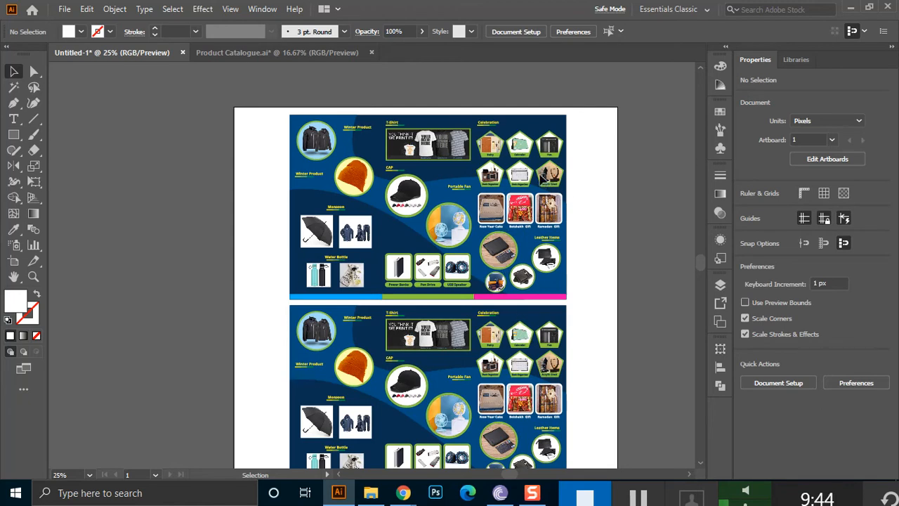
pyautogui.click(540, 179)
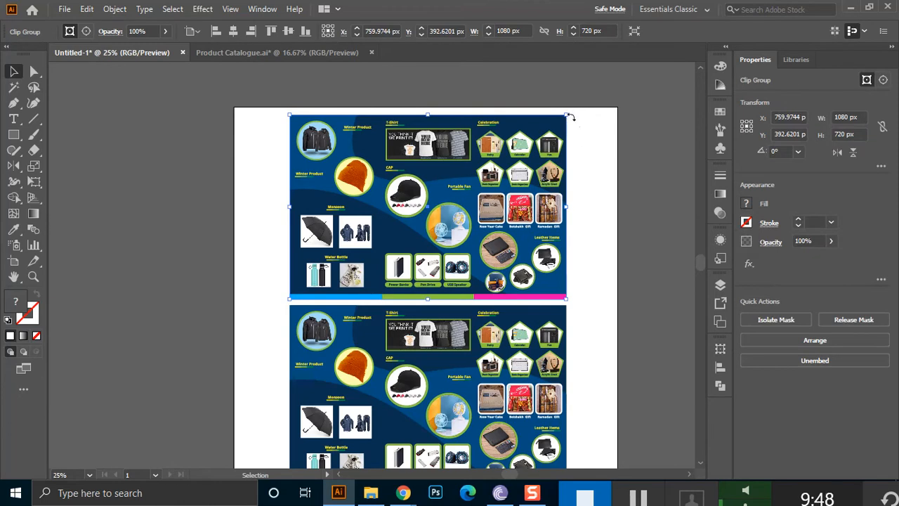
pyautogui.click(608, 132)
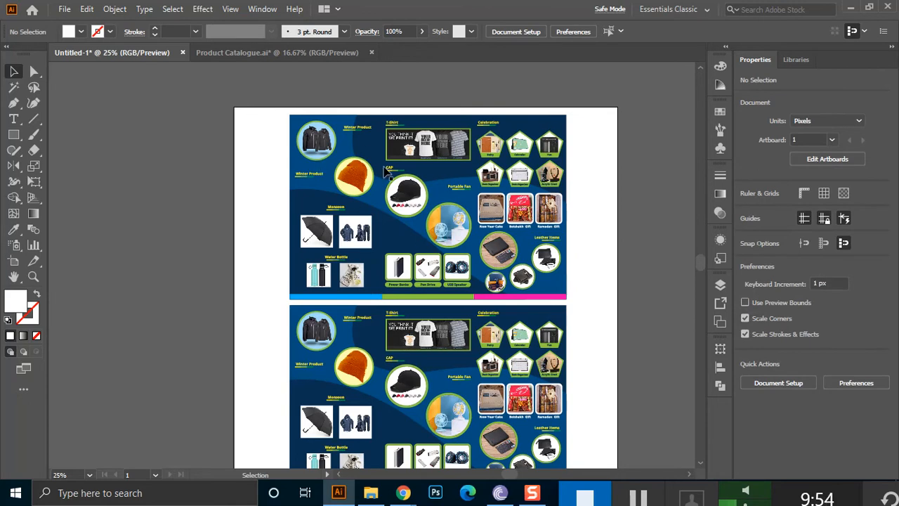
pyautogui.scroll(-3, 478, 281)
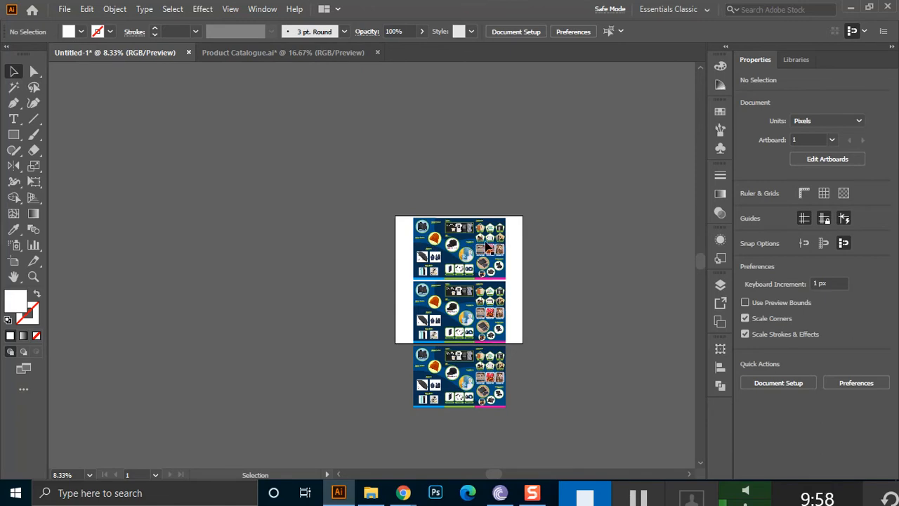
pyautogui.scroll(2, 505, 228)
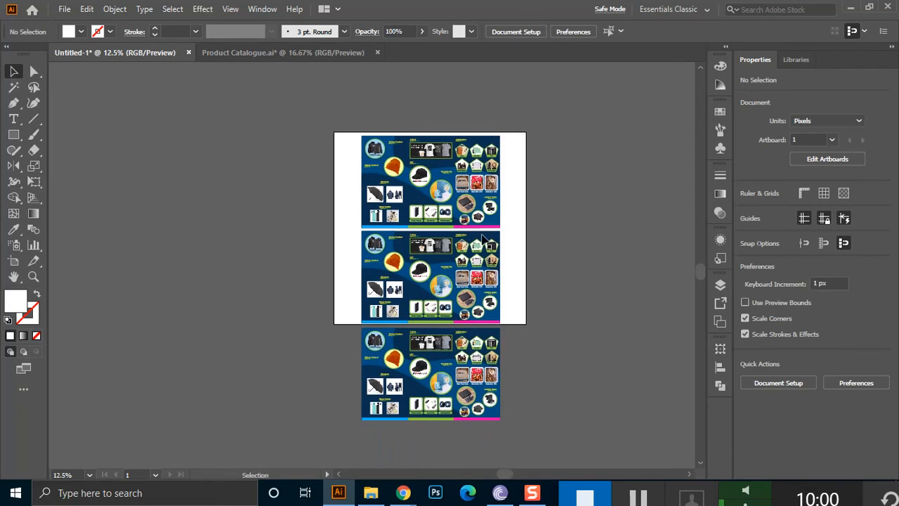
# Hide the artboard and narrow the uppermost spread's clipping rectangle to its first panel, ending at the blue footer strip's edge.
pyautogui.scroll(3, 484, 235)
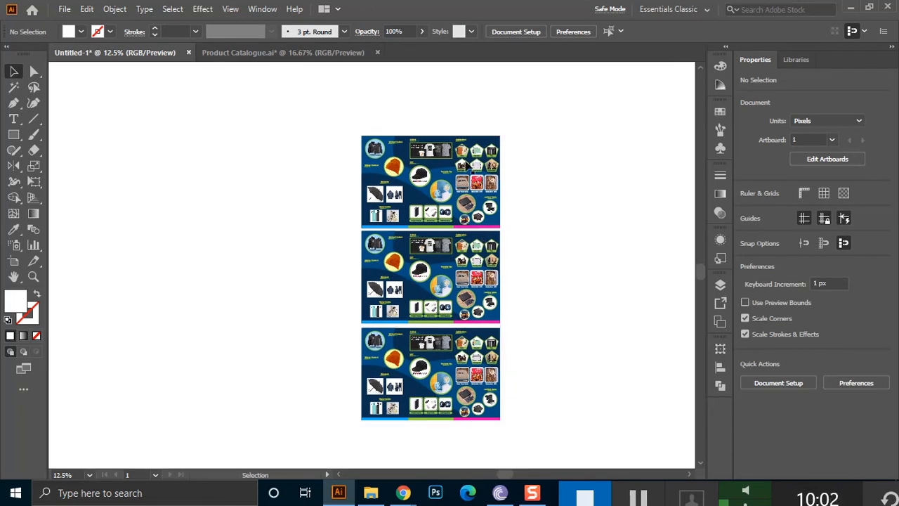
pyautogui.scroll(-1, 492, 149)
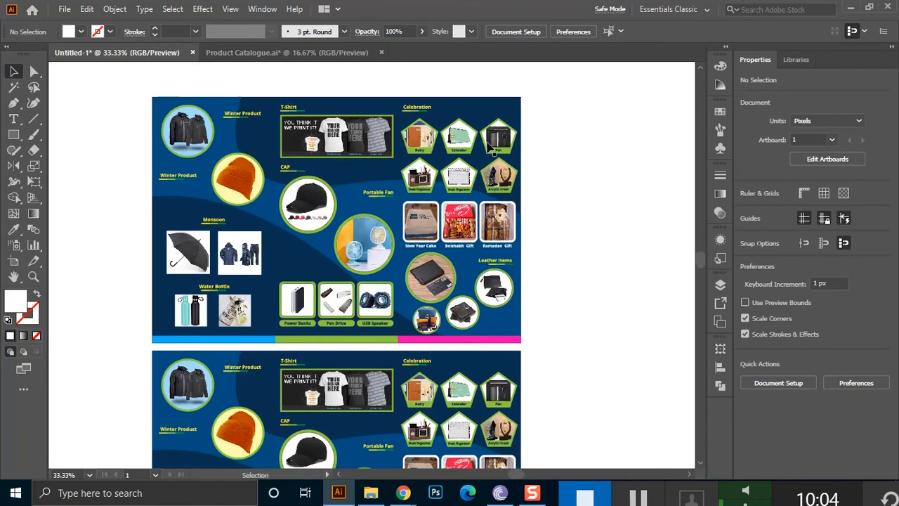
pyautogui.click(507, 104)
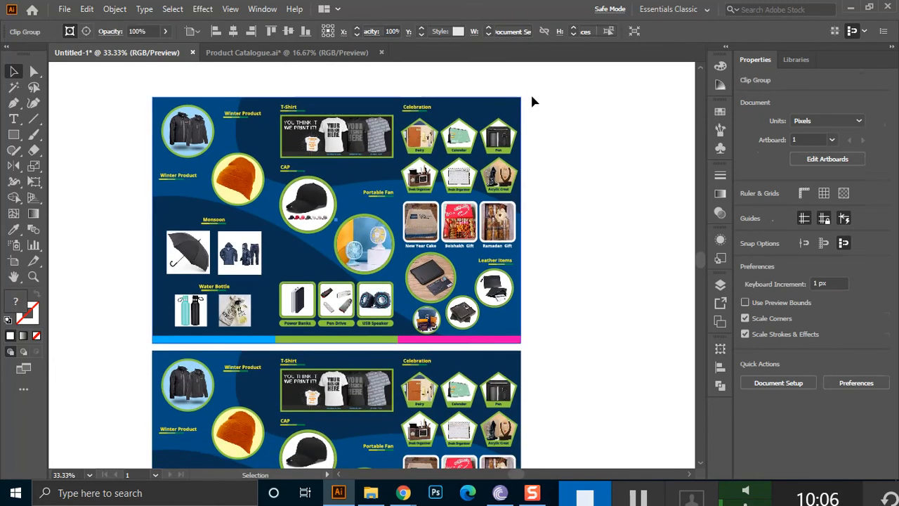
pyautogui.press('a')
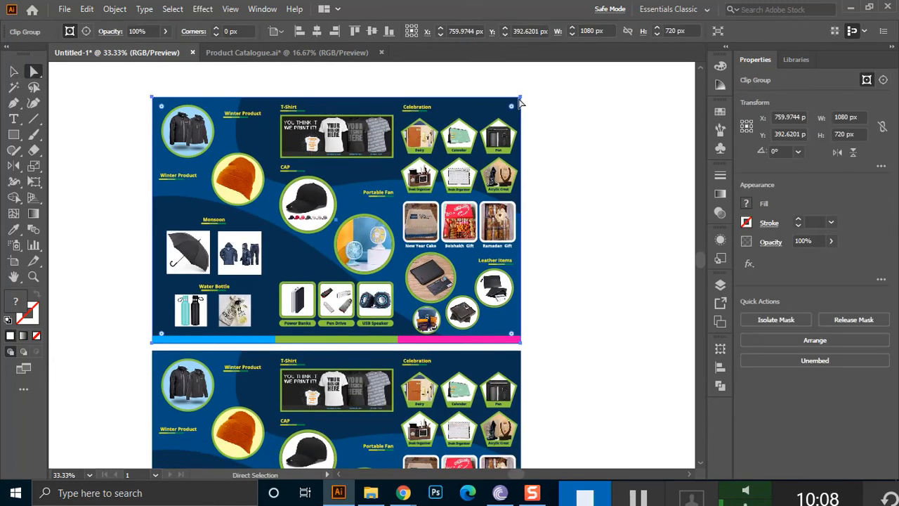
pyautogui.click(522, 98)
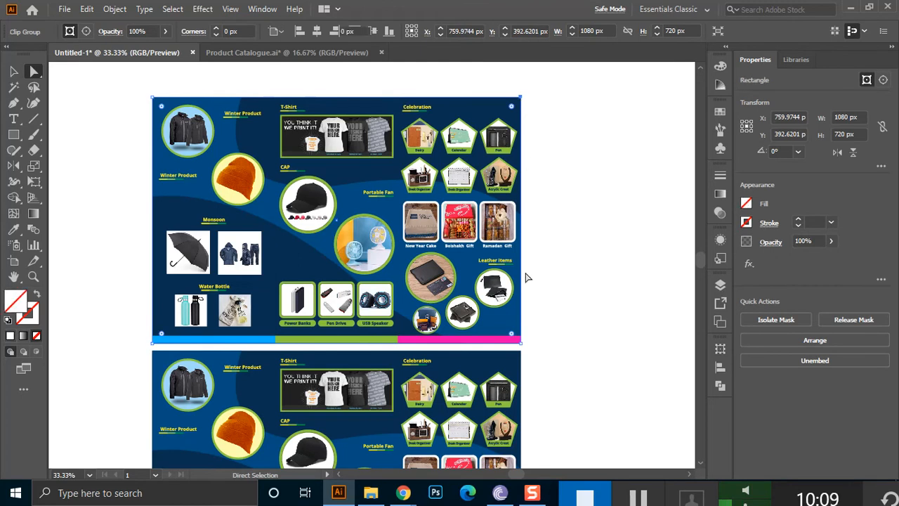
pyautogui.keyDown('shift'); pyautogui.click(521, 345); pyautogui.keyUp('shift')
pyautogui.moveTo(521, 344); pyautogui.dragTo(274, 342)
pyautogui.click(347, 295)
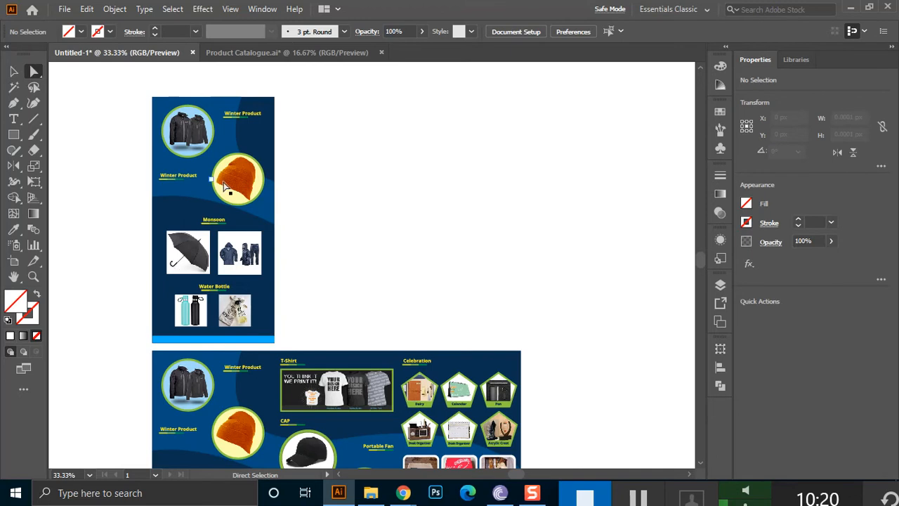
# Narrow the middle spread's clipping rectangle from both sides to the T-shirt and cap panel above the green footer strip.
pyautogui.moveTo(364, 325); pyautogui.dragTo(371, 190)
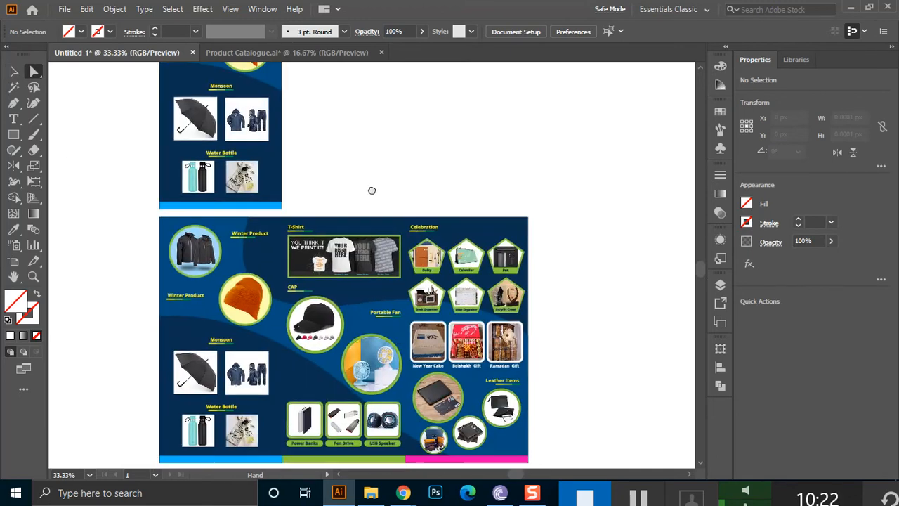
pyautogui.click(322, 335)
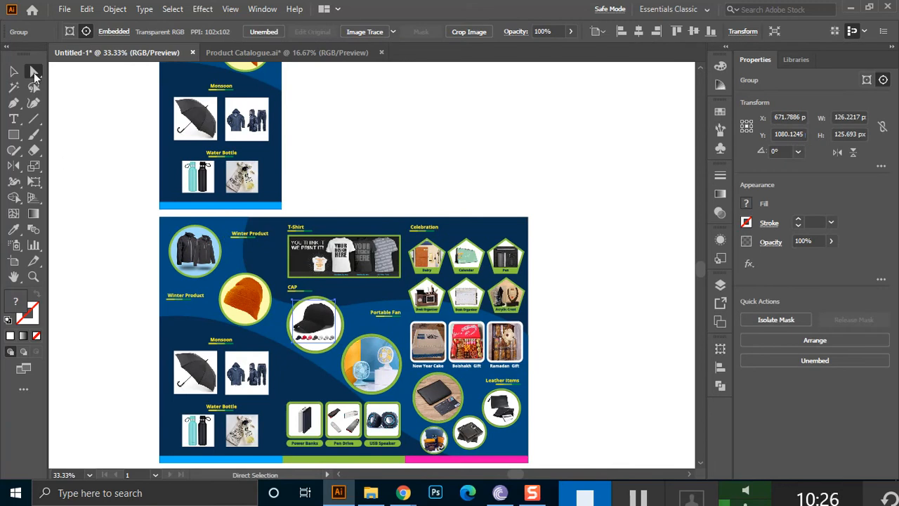
pyautogui.click(161, 217)
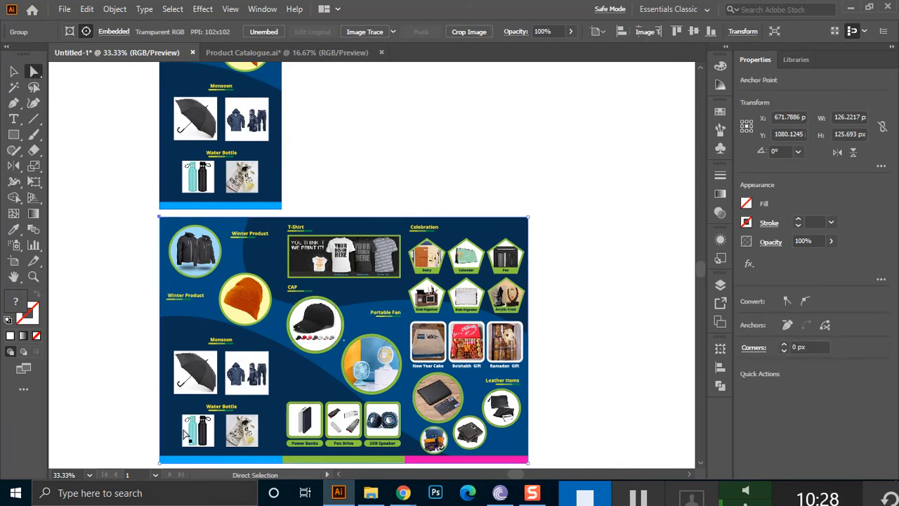
pyautogui.keyDown('shift'); pyautogui.click(158, 463); pyautogui.keyUp('shift')
pyautogui.moveTo(159, 464); pyautogui.dragTo(282, 402)
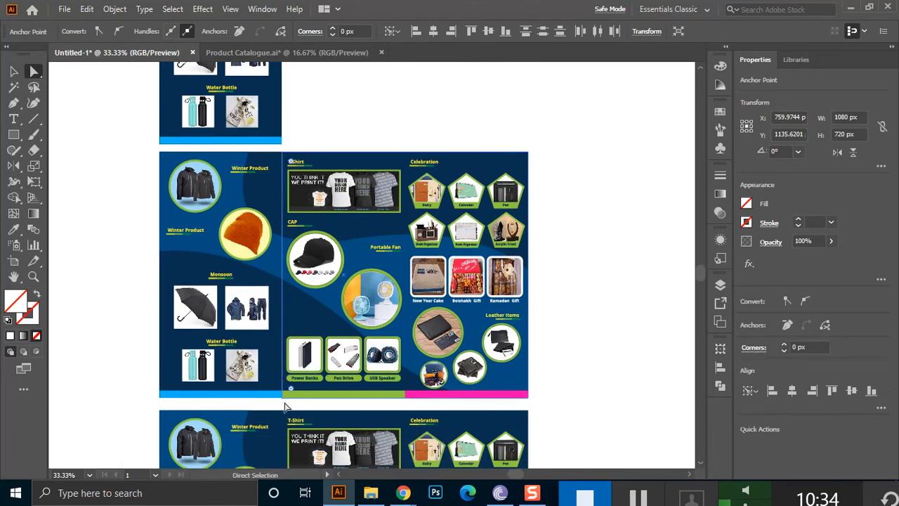
pyautogui.click(530, 399)
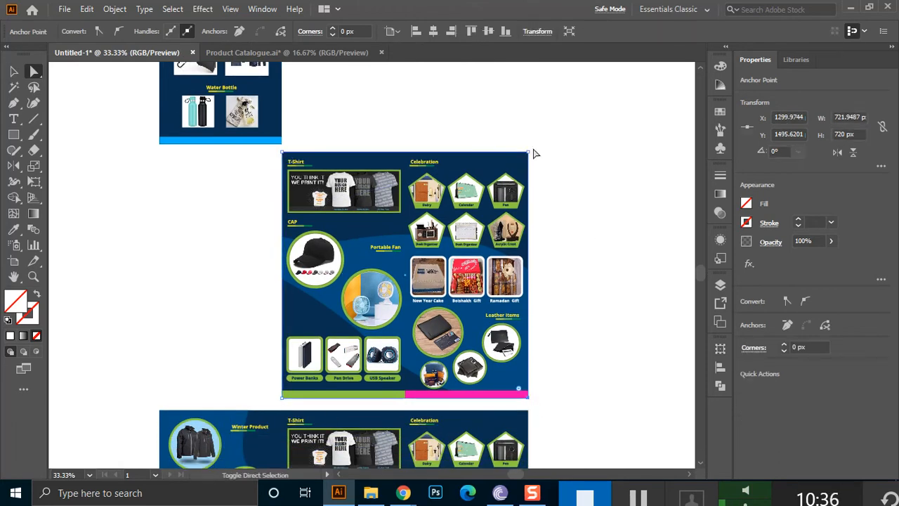
pyautogui.moveTo(528, 398); pyautogui.dragTo(405, 398)
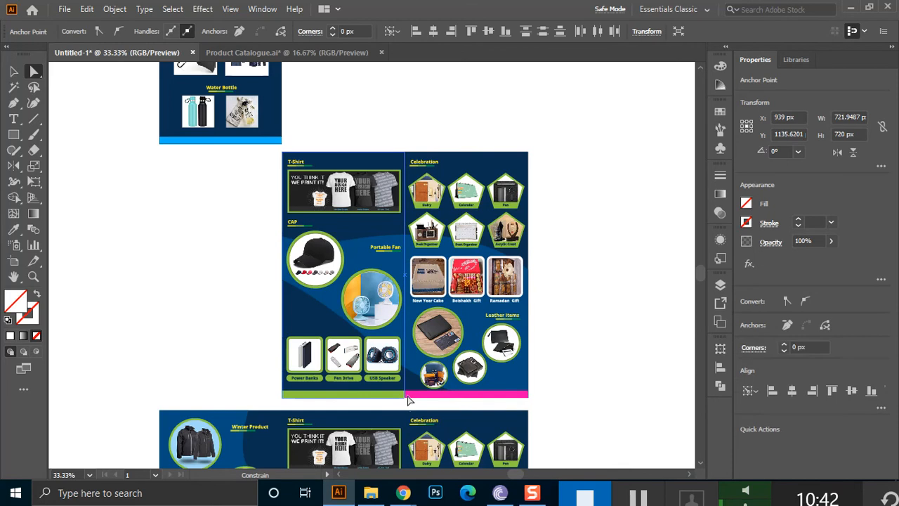
pyautogui.click(524, 349)
# Narrow the lowest spread's clipping rectangle to the Celebration and Leather Items panel above the pink footer strip.
pyautogui.moveTo(477, 427); pyautogui.dragTo(467, 315)
pyautogui.scroll(-5, 467, 316)
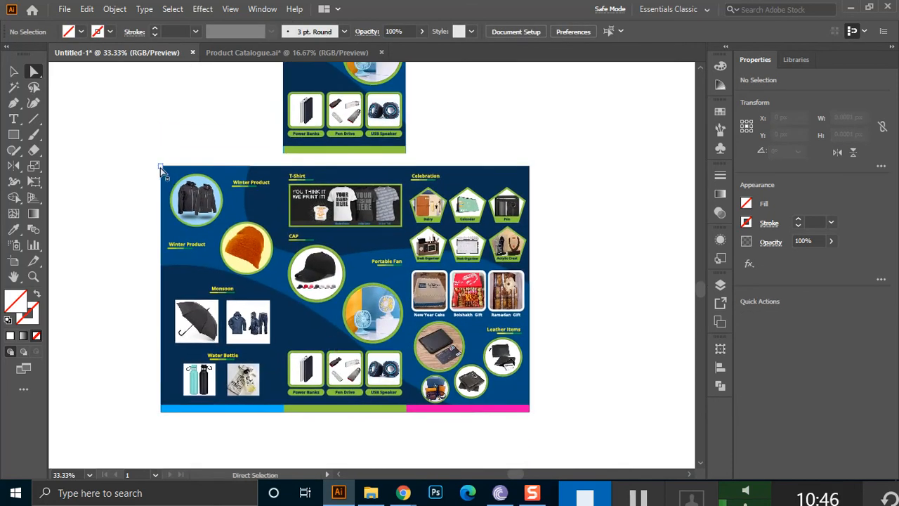
pyautogui.click(161, 167)
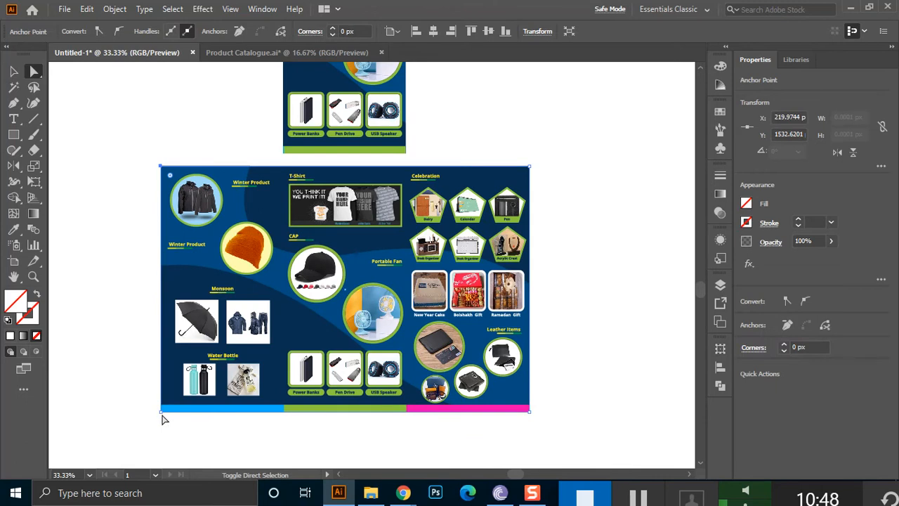
pyautogui.click(162, 414)
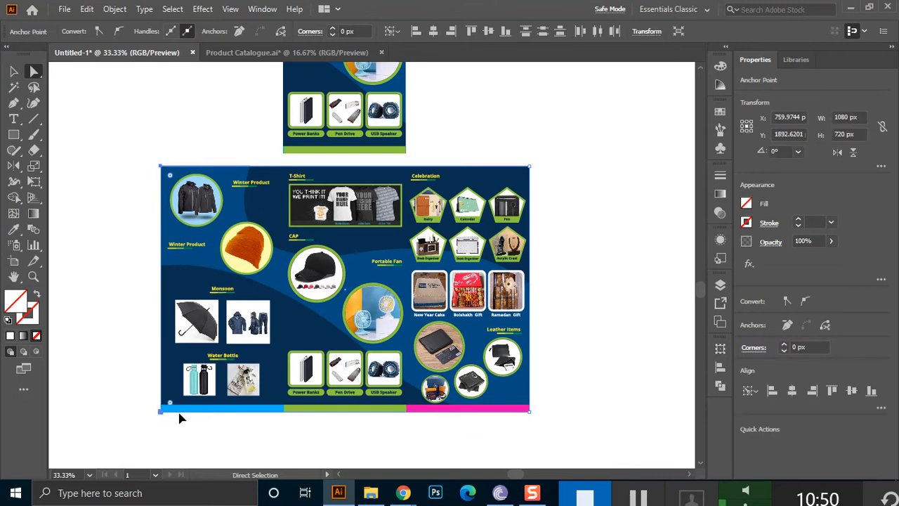
pyautogui.moveTo(261, 419); pyautogui.dragTo(404, 418)
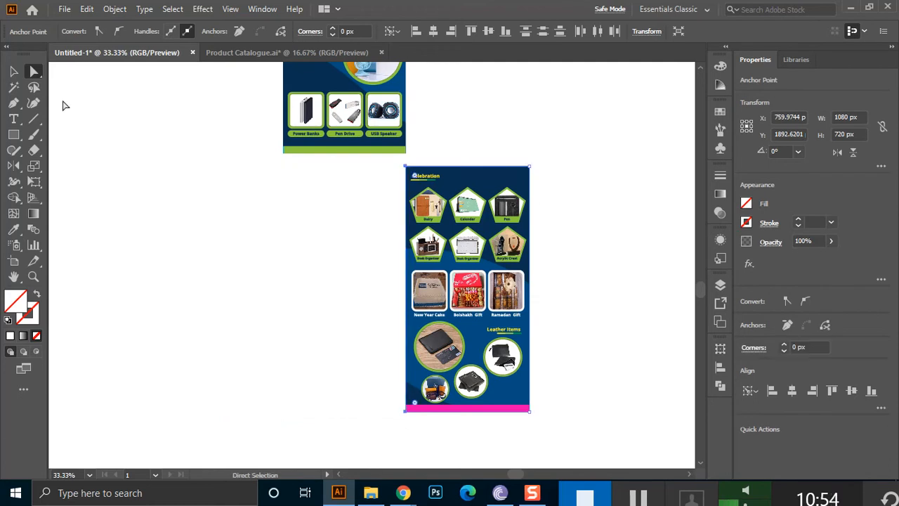
# Select the three cropped panels, align them vertically into one side-by-side spread, and check that each panel selects separately.
pyautogui.click(13, 71)
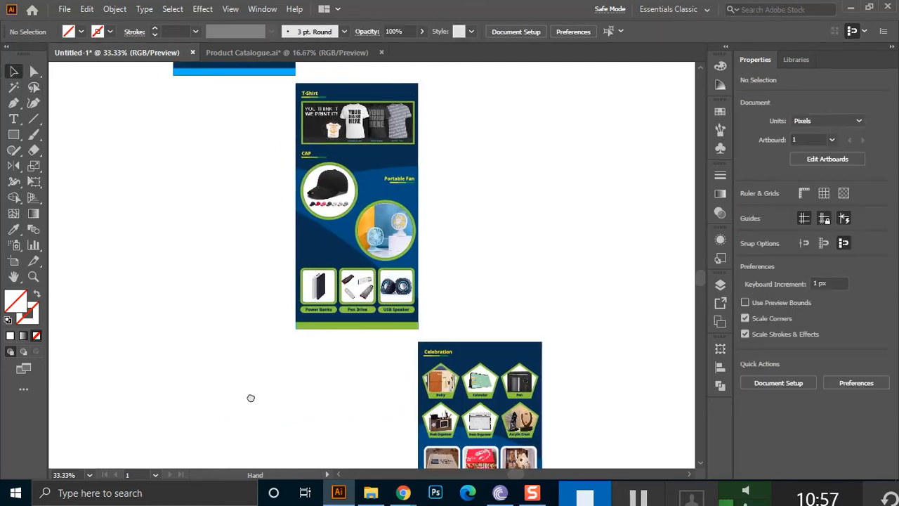
pyautogui.scroll(2, 251, 396)
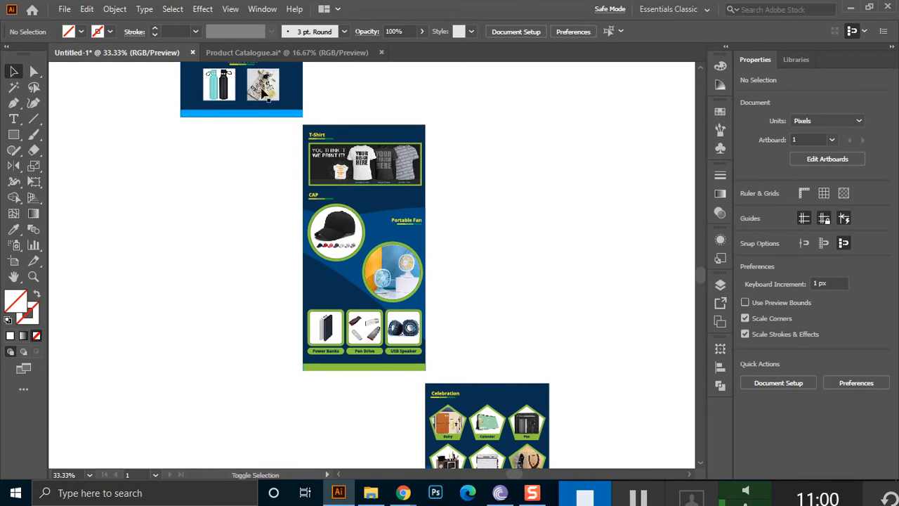
pyautogui.hotkey('ctrl', 'a')
pyautogui.click(318, 211)
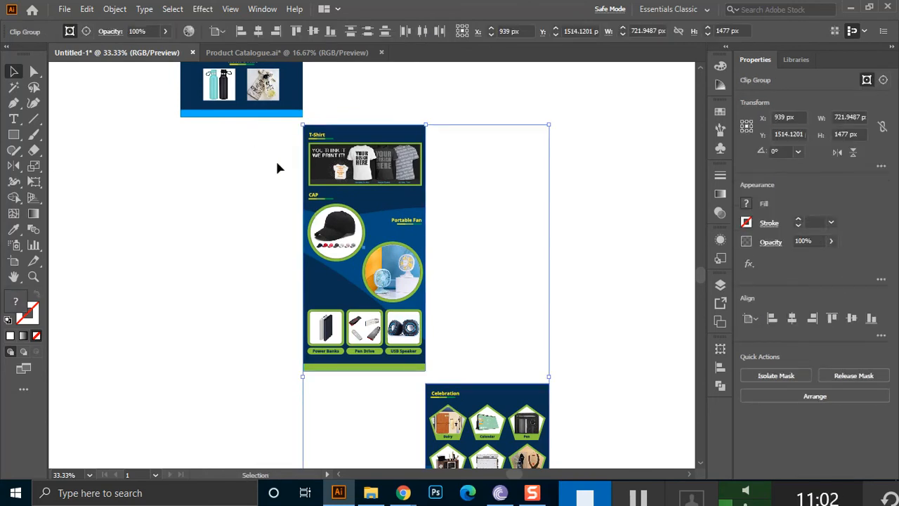
pyautogui.keyDown('shift'); pyautogui.click(243, 94); pyautogui.keyUp('shift')
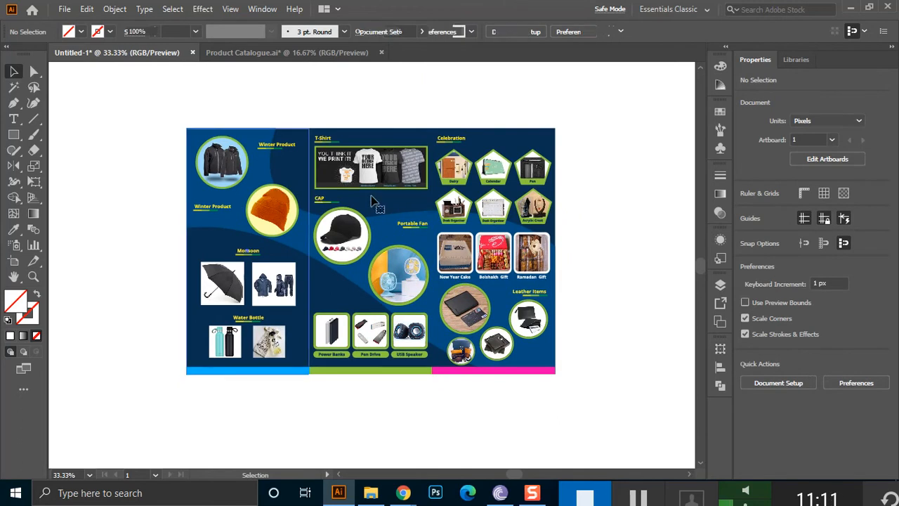
pyautogui.click(379, 207)
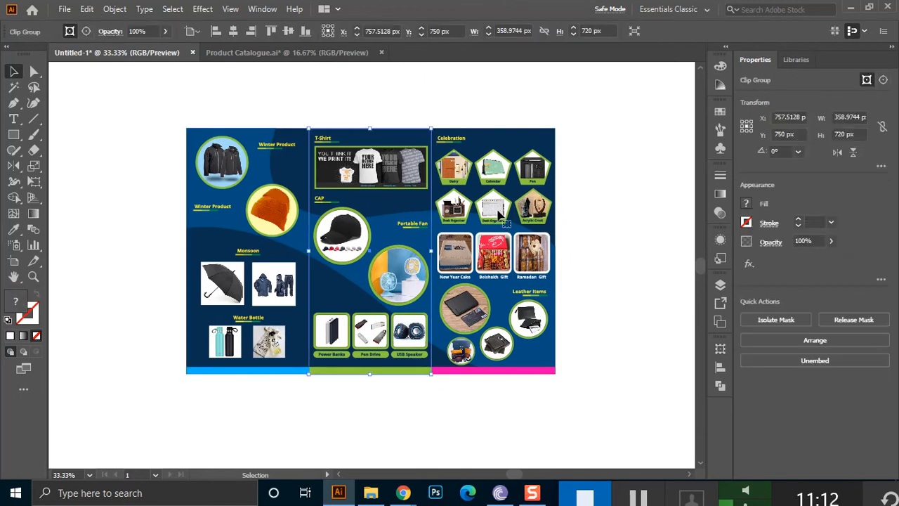
pyautogui.click(548, 281)
pyautogui.click(605, 280)
# Switch to the Google Meet call in Chrome.
pyautogui.moveTo(416, 495)
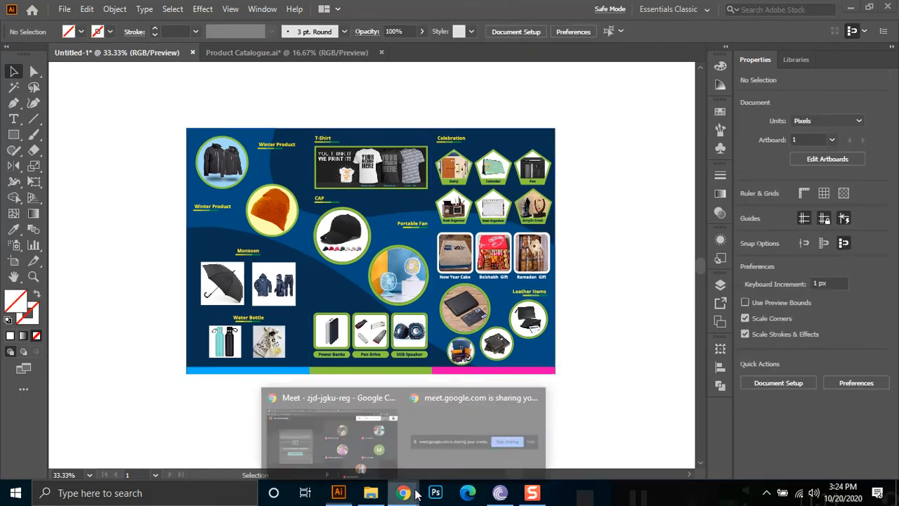
pyautogui.click(349, 428)
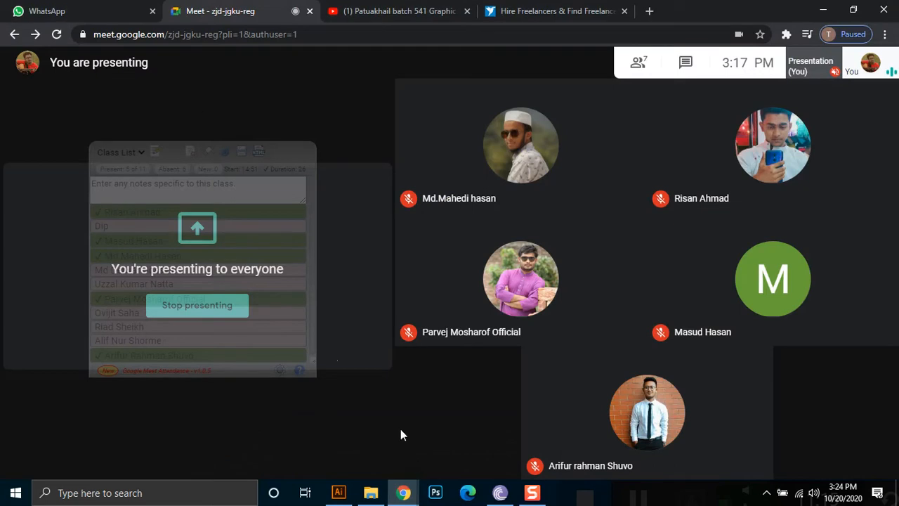
# View the reference trifold brochure mockup in WhatsApp Web and switch back to Illustrator.
pyautogui.click(83, 10)
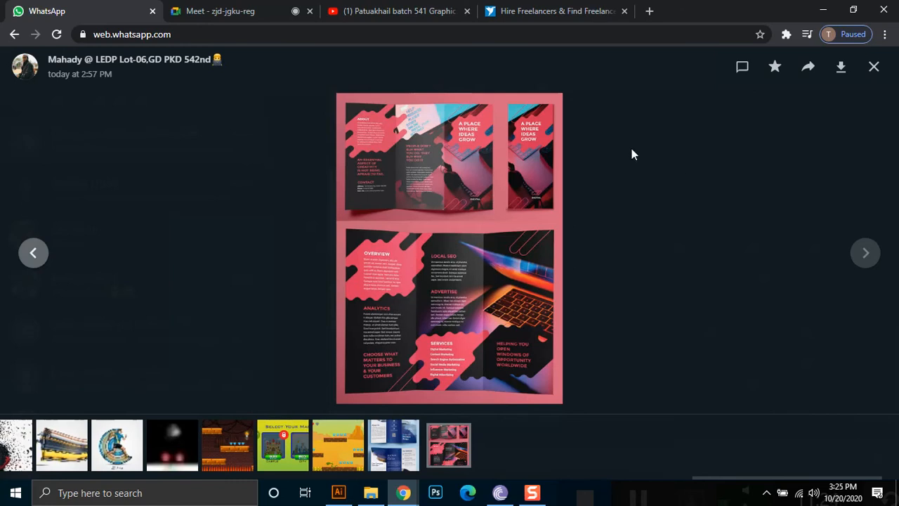
pyautogui.click(823, 10)
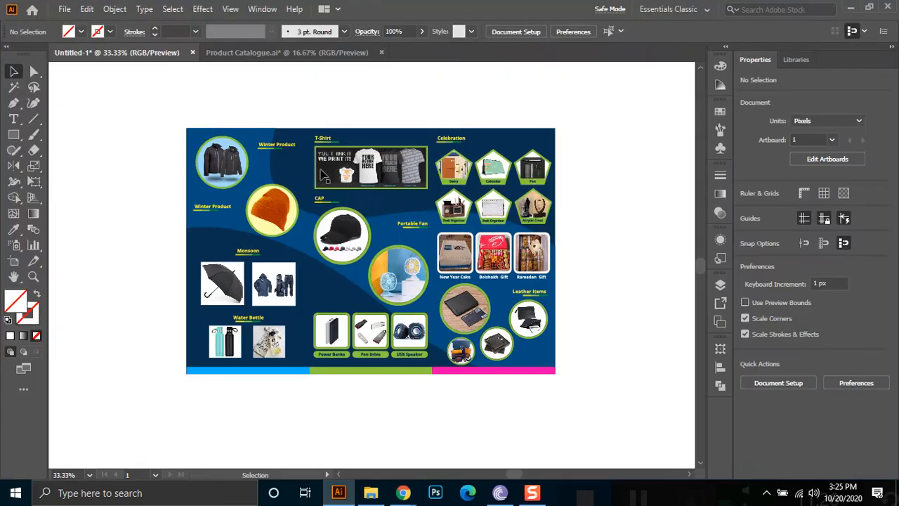
# Distort the Celebration and Leather Items panel with Free Transform, stretching its outer edge up and down to about 835 px tall.
pyautogui.click(281, 176)
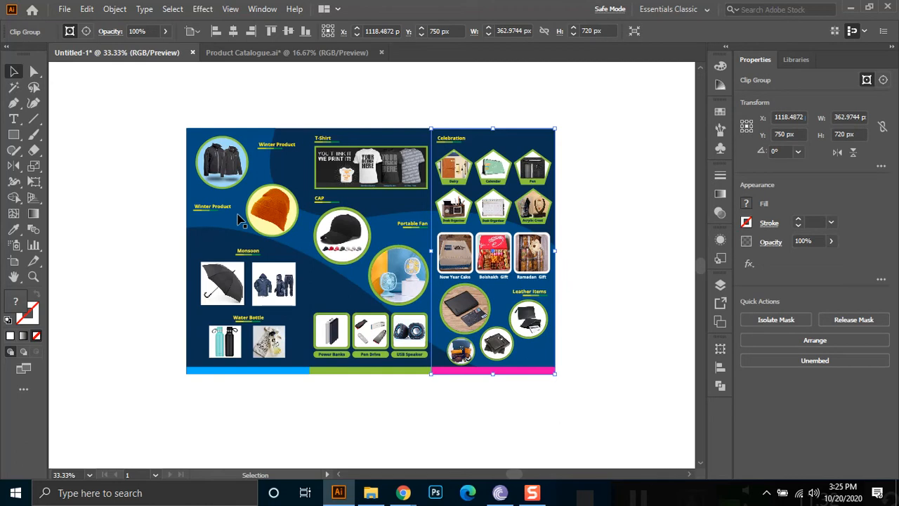
pyautogui.click(34, 184)
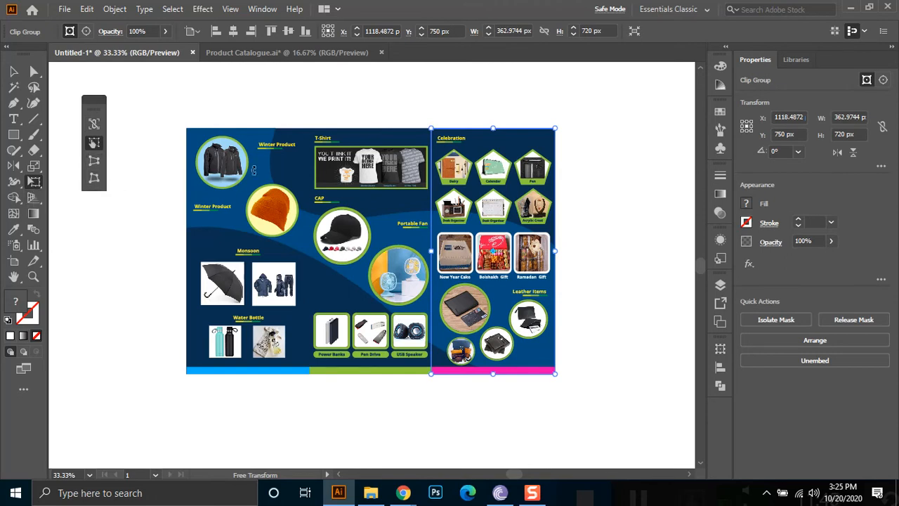
pyautogui.click(95, 181)
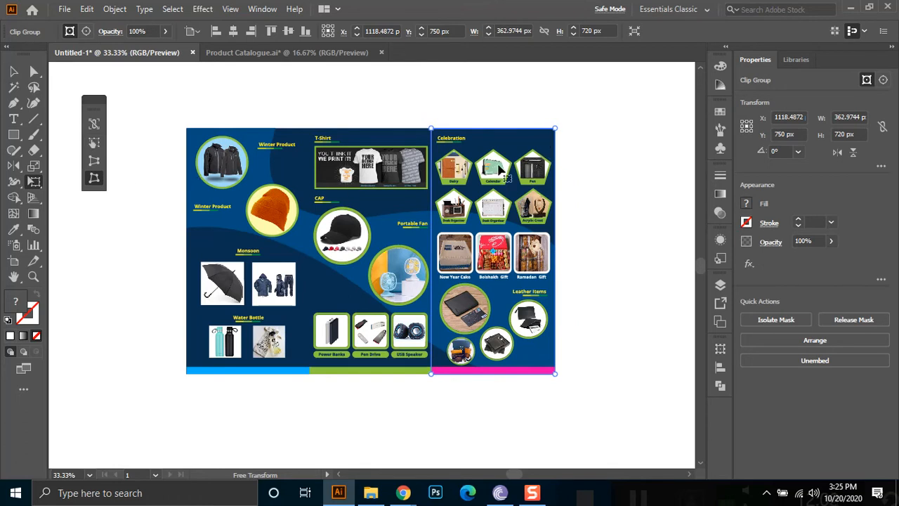
pyautogui.moveTo(555, 129); pyautogui.dragTo(555, 112)
pyautogui.moveTo(555, 375); pyautogui.dragTo(555, 397)
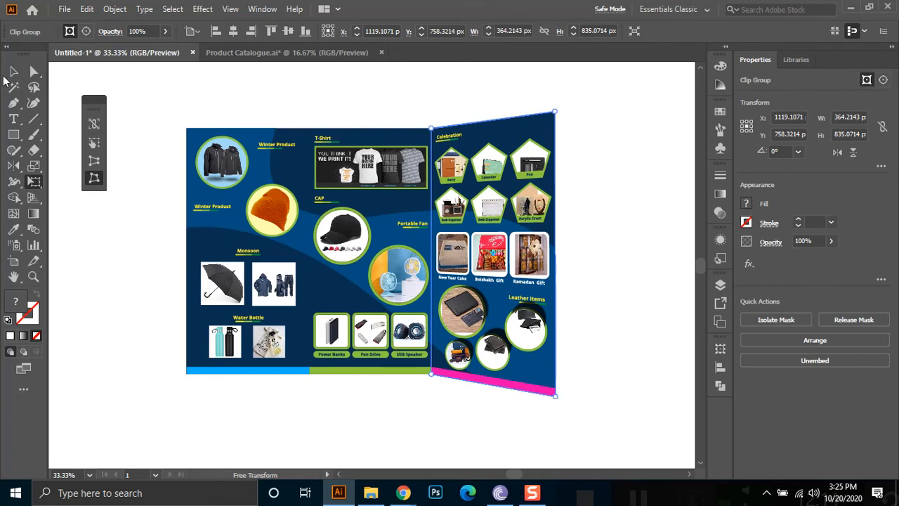
# Add horizontal guides at the Celebration panel's outer corners and distort the Winter Product panel's outer edge to meet them, about 833 px tall.
pyautogui.click(13, 71)
pyautogui.click(295, 224)
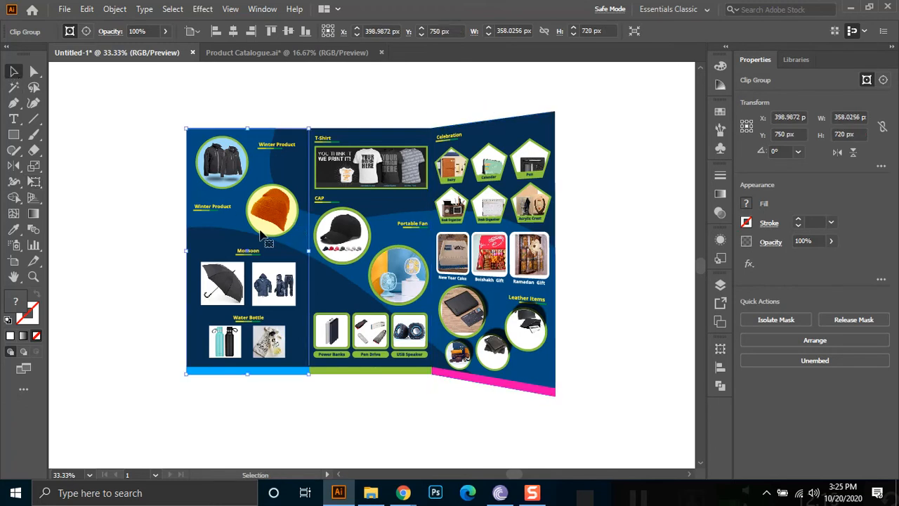
pyautogui.click(34, 181)
pyautogui.click(100, 182)
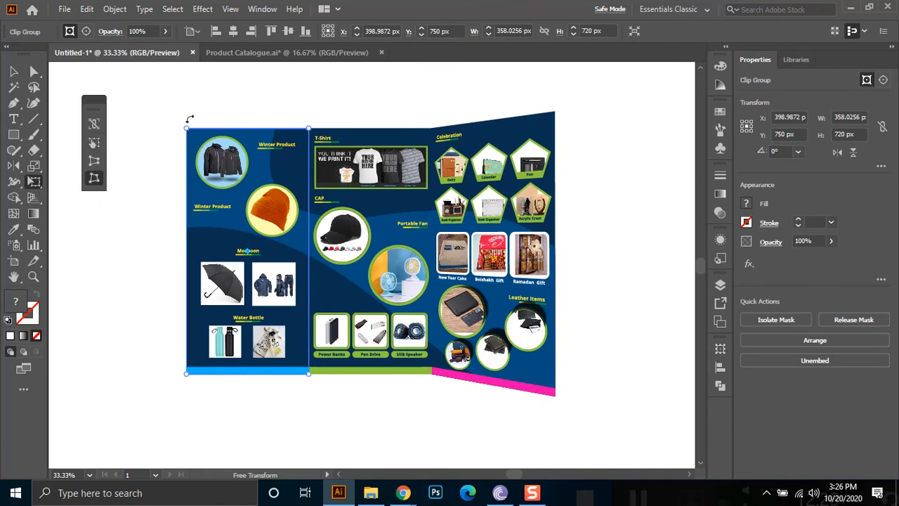
pyautogui.hotkey('ctrl', 'r')
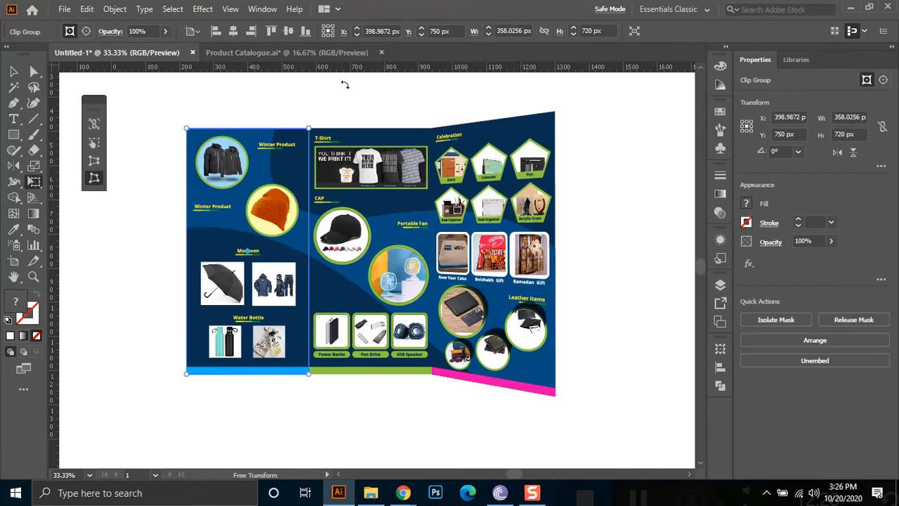
pyautogui.moveTo(351, 72); pyautogui.dragTo(351, 114)
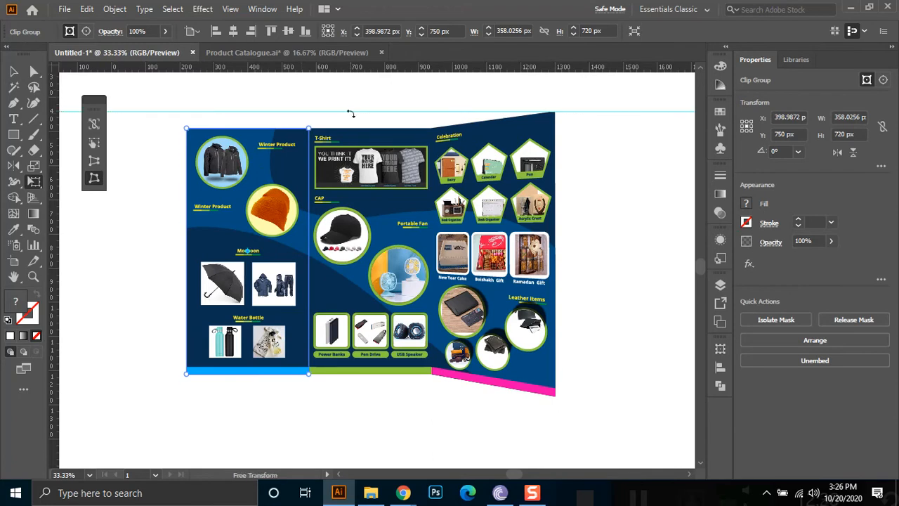
pyautogui.moveTo(279, 70); pyautogui.dragTo(297, 401)
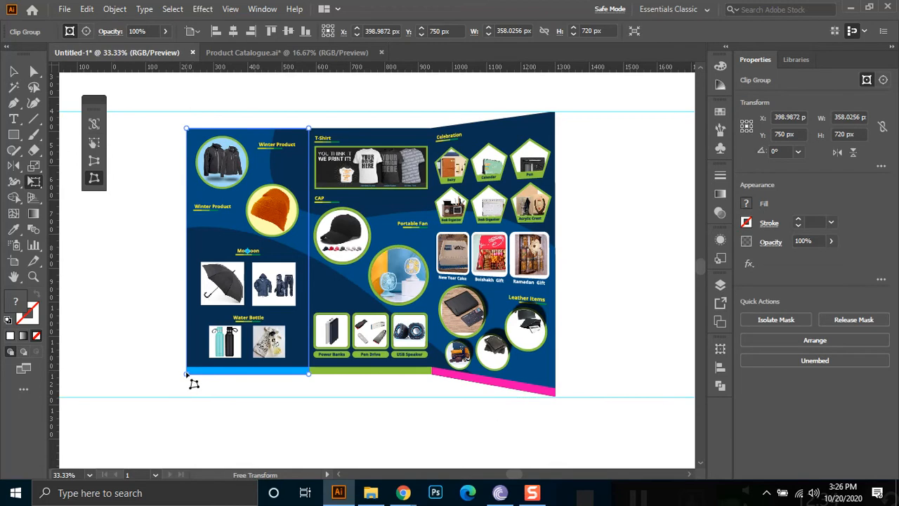
pyautogui.moveTo(187, 375); pyautogui.dragTo(186, 395)
pyautogui.moveTo(188, 128); pyautogui.dragTo(187, 113)
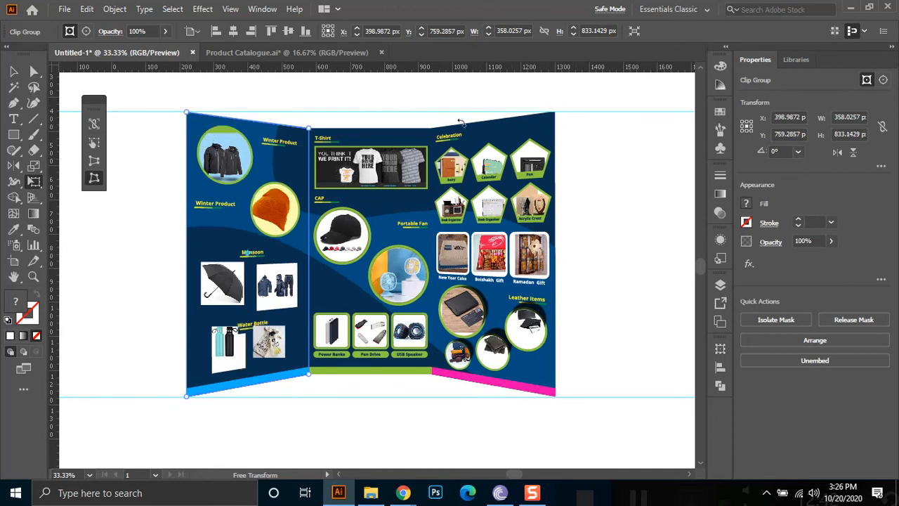
# Unlock the guides and delete both horizontal guides.
pyautogui.click(13, 71)
pyautogui.moveTo(602, 91); pyautogui.dragTo(644, 414)
pyautogui.rightClick(635, 401)
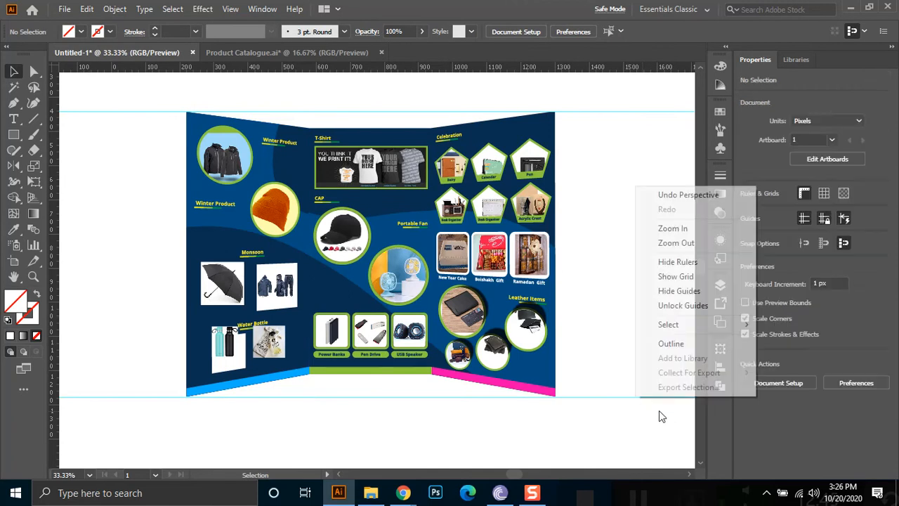
pyautogui.click(678, 306)
pyautogui.moveTo(622, 97); pyautogui.dragTo(631, 441)
pyautogui.press('Delete')
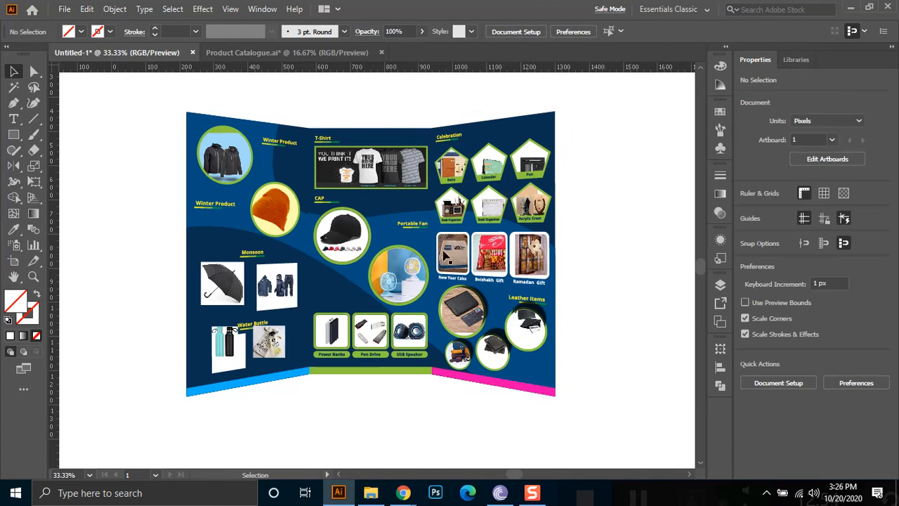
pyautogui.click(284, 211)
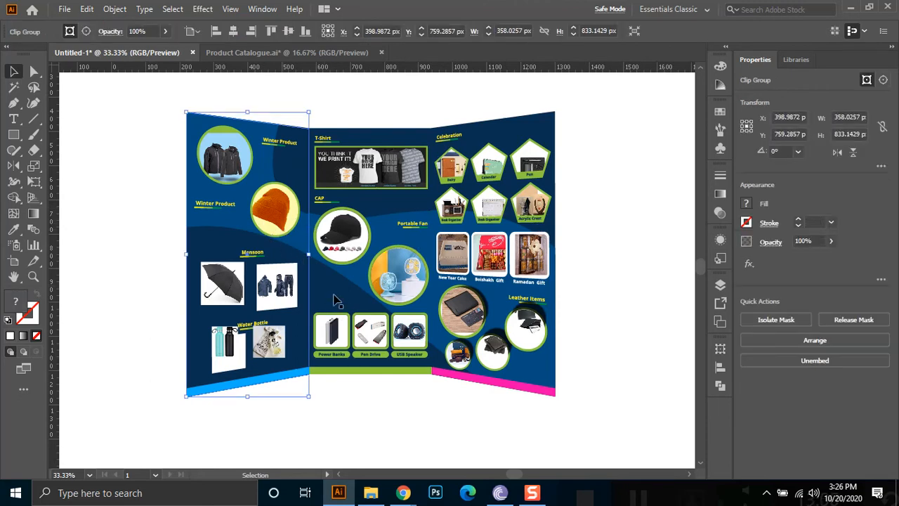
pyautogui.scroll(1, 331, 273)
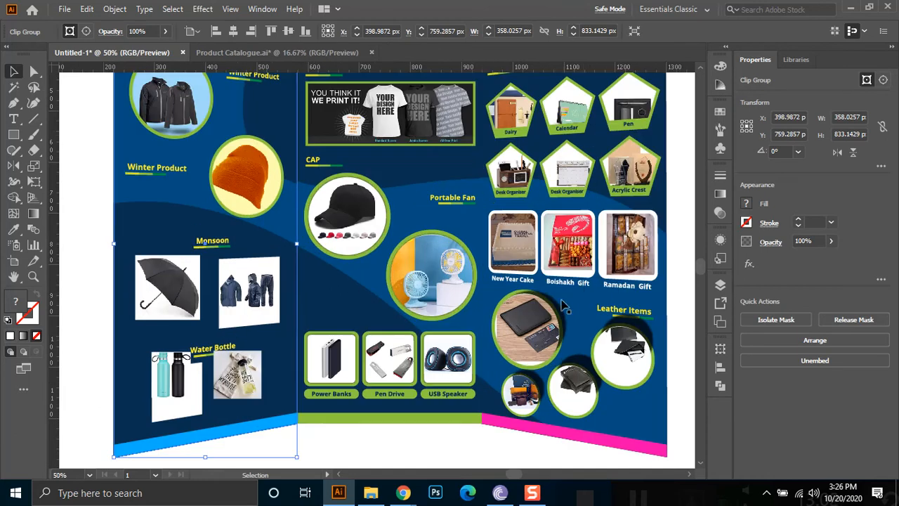
pyautogui.moveTo(355, 177); pyautogui.dragTo(382, 281)
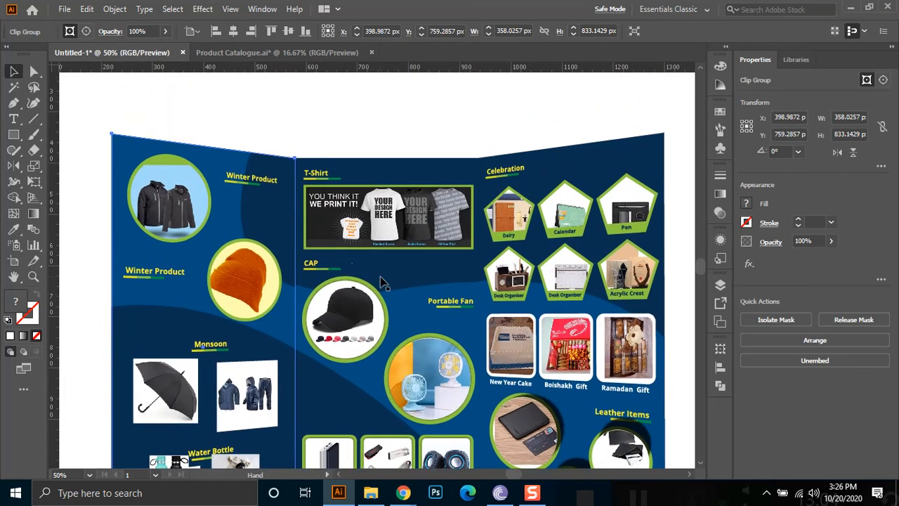
pyautogui.click(354, 120)
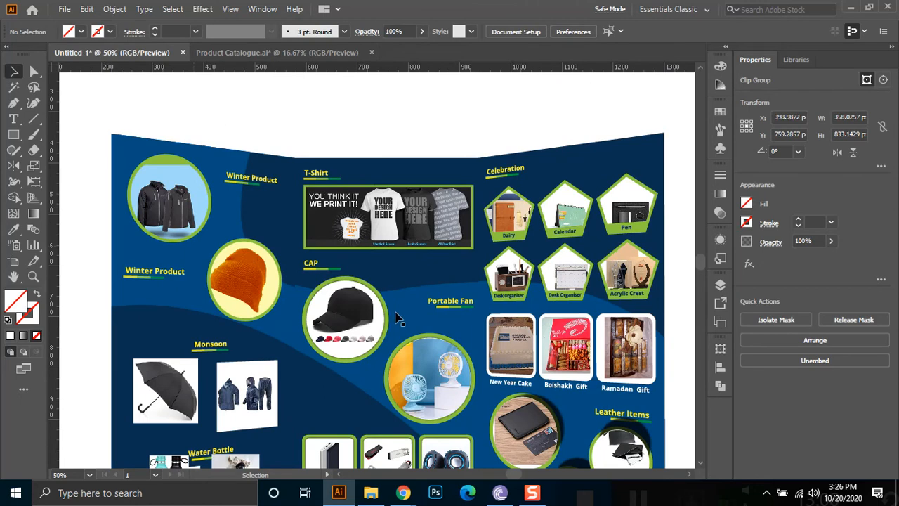
# Draw a tall rectangle about 203 x 1005 px over the middle panel, starting at the Winter Product fold and overhanging both ends.
pyautogui.hotkey('ctrl', '-')
pyautogui.hotkey('ctrl', '-')
pyautogui.moveTo(444, 334); pyautogui.dragTo(431, 263)
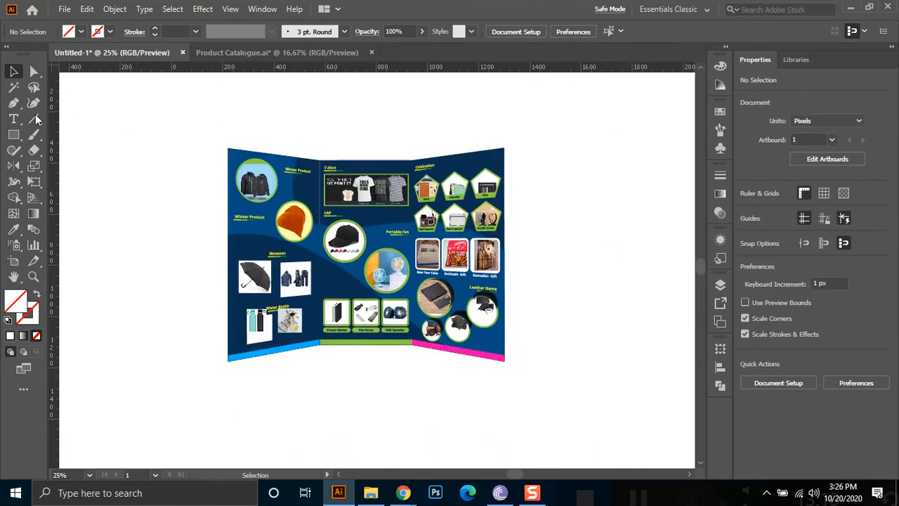
pyautogui.click(17, 137)
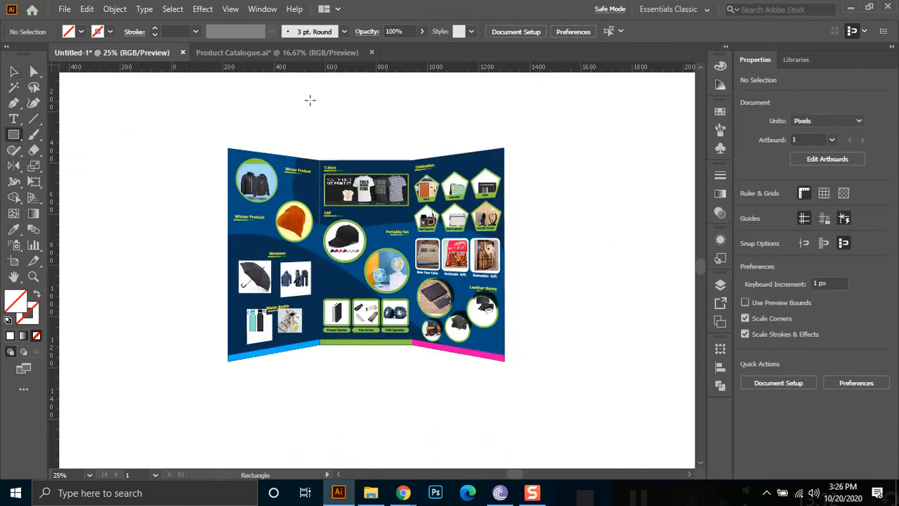
pyautogui.moveTo(317, 101); pyautogui.dragTo(371, 358)
pyautogui.press('v')
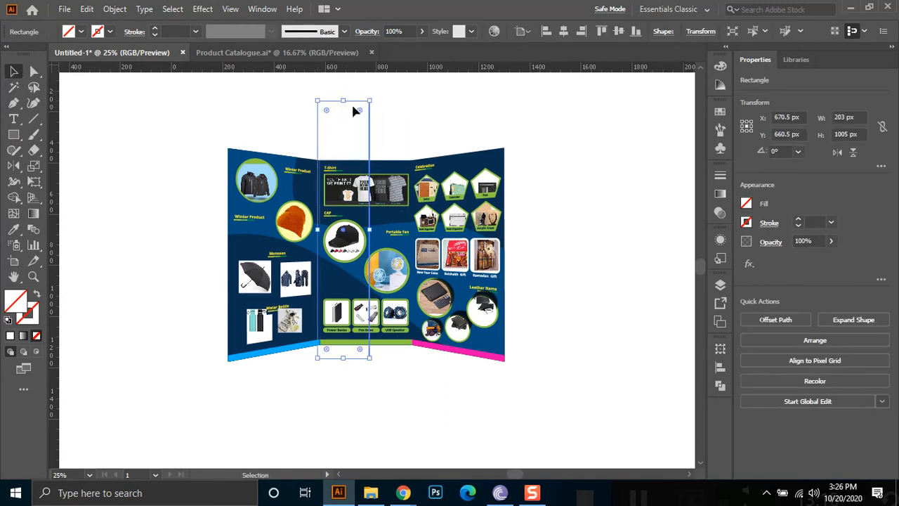
pyautogui.moveTo(359, 104); pyautogui.dragTo(364, 136)
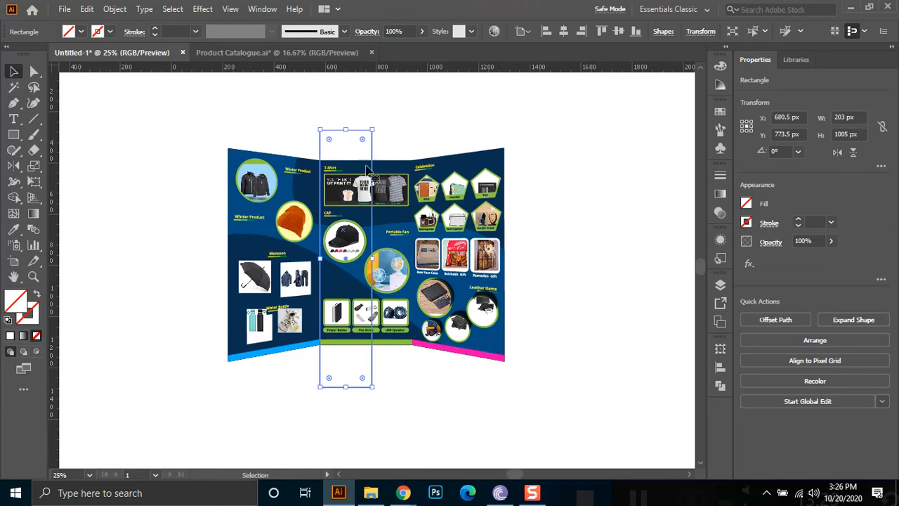
# Fill the rectangle with a linear gradient, making its end stop white and setting both stops to RGB.
pyautogui.click(721, 194)
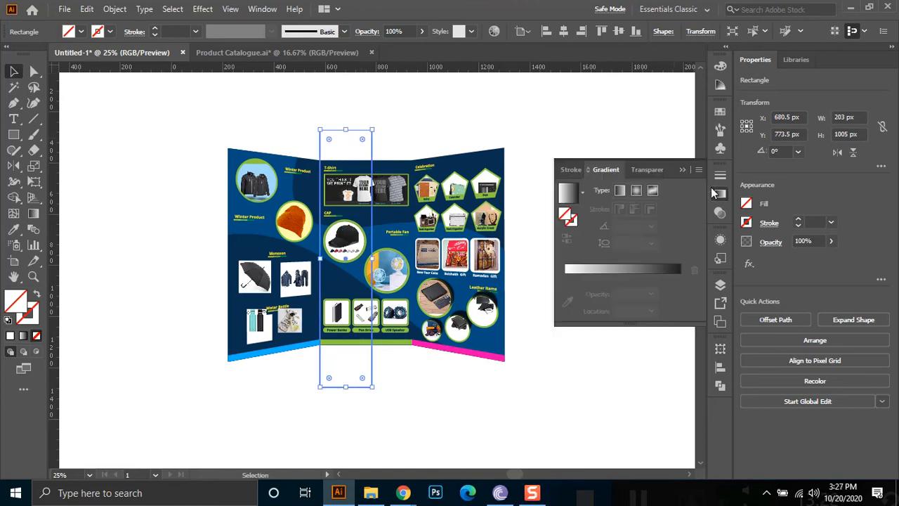
pyautogui.click(566, 201)
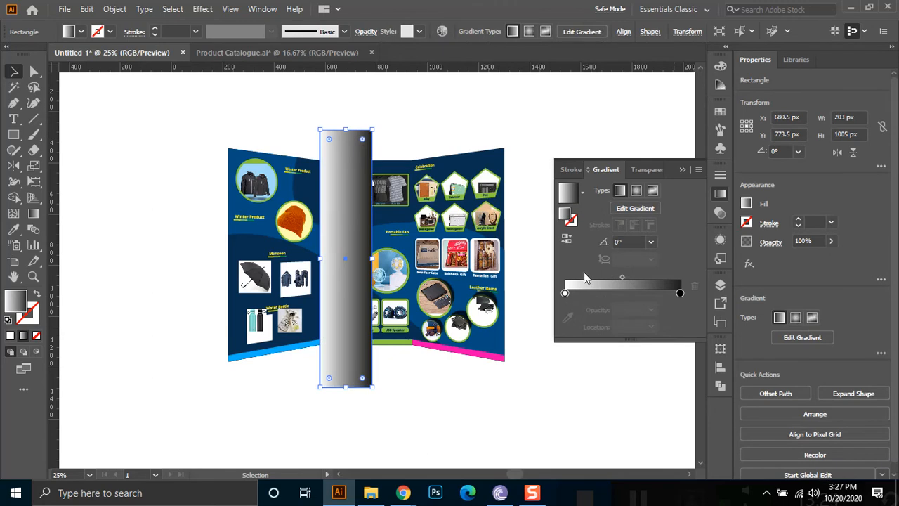
pyautogui.click(680, 294)
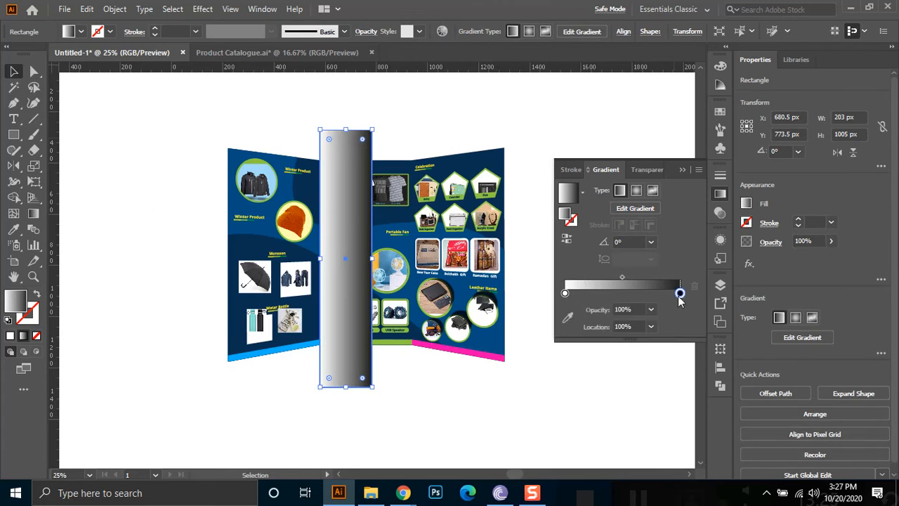
pyautogui.click(568, 344)
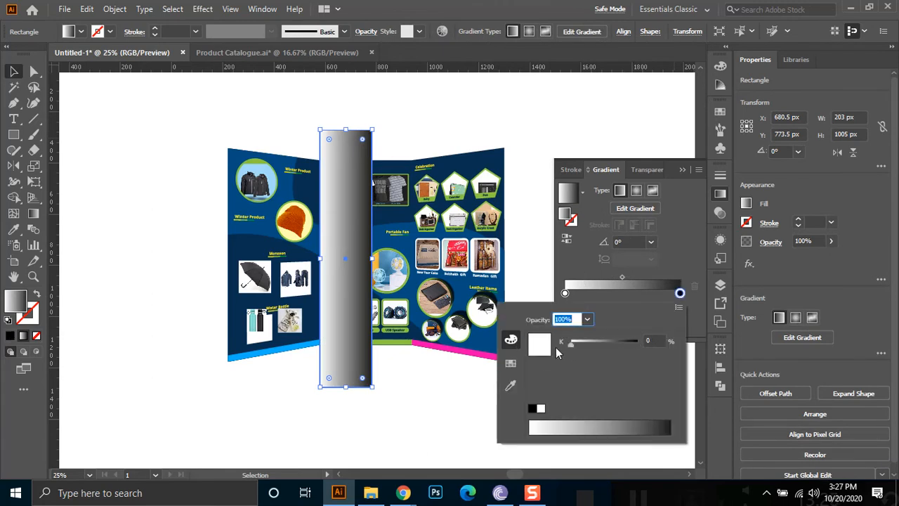
pyautogui.click(679, 309)
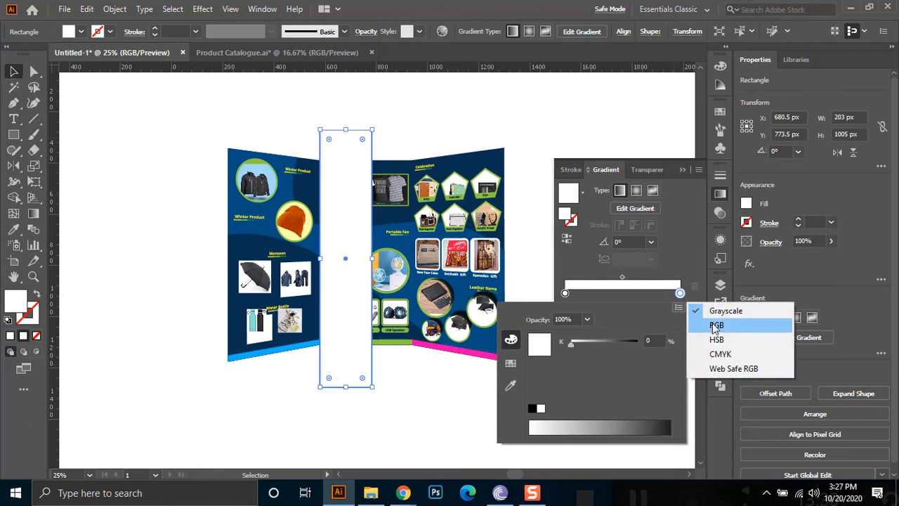
pyautogui.click(711, 328)
pyautogui.doubleClick(567, 291)
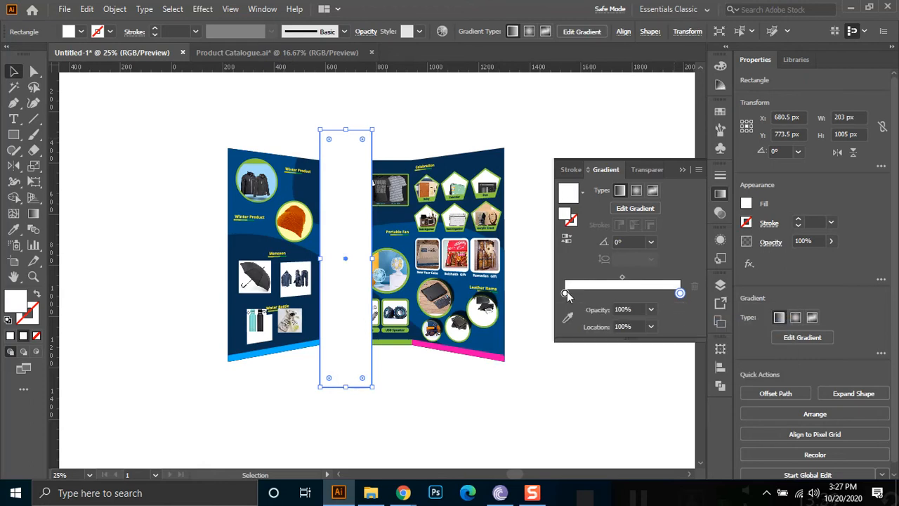
pyautogui.click(679, 308)
pyautogui.click(709, 327)
pyautogui.click(677, 257)
# Set the first gradient stop's opacity to 0%, reverse the gradient so it fades away from the fold, and deselect the rectangle.
pyautogui.click(650, 310)
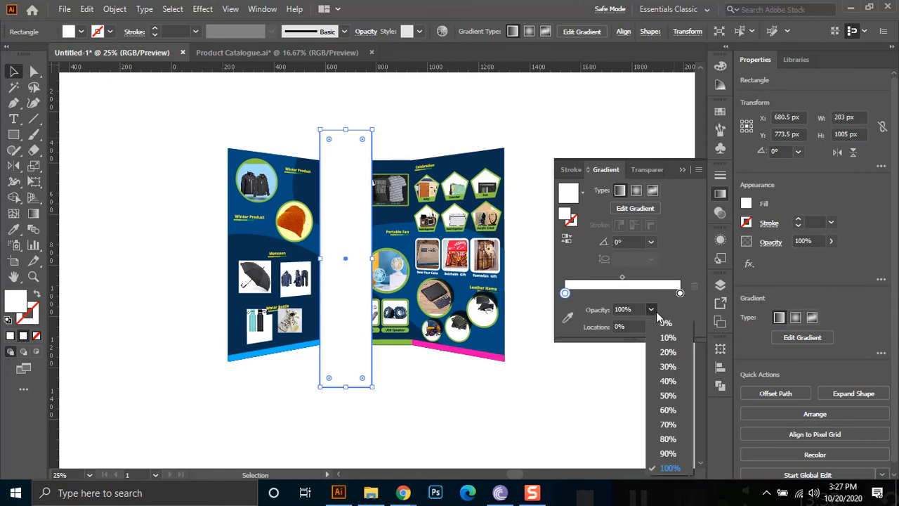
pyautogui.click(676, 339)
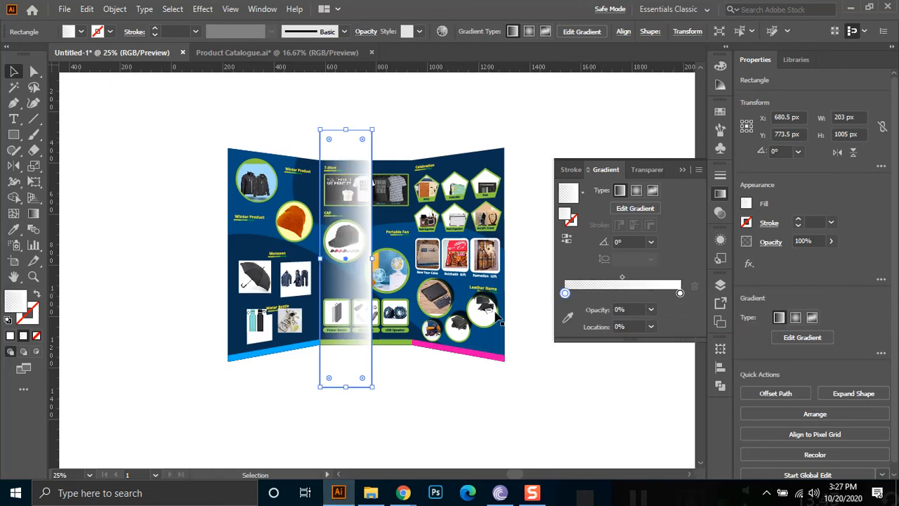
pyautogui.click(566, 239)
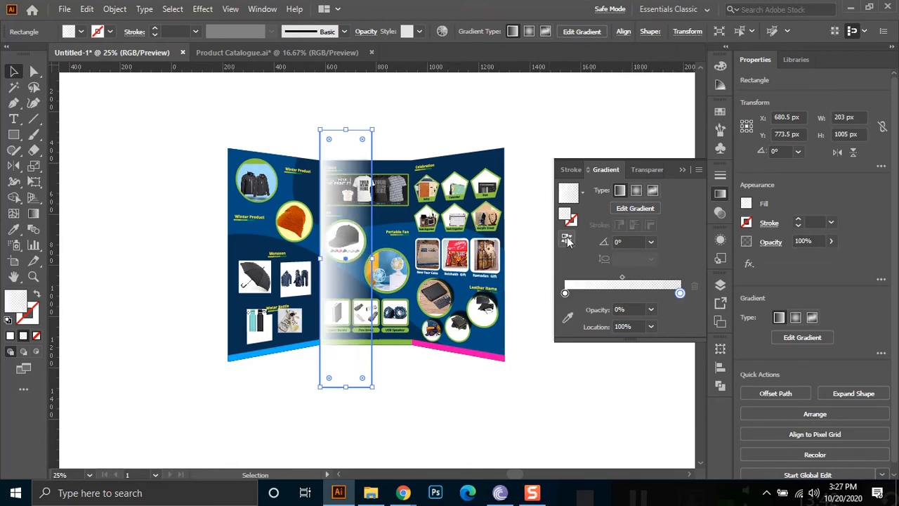
pyautogui.hotkey('ctrl', 'shift', 'a')
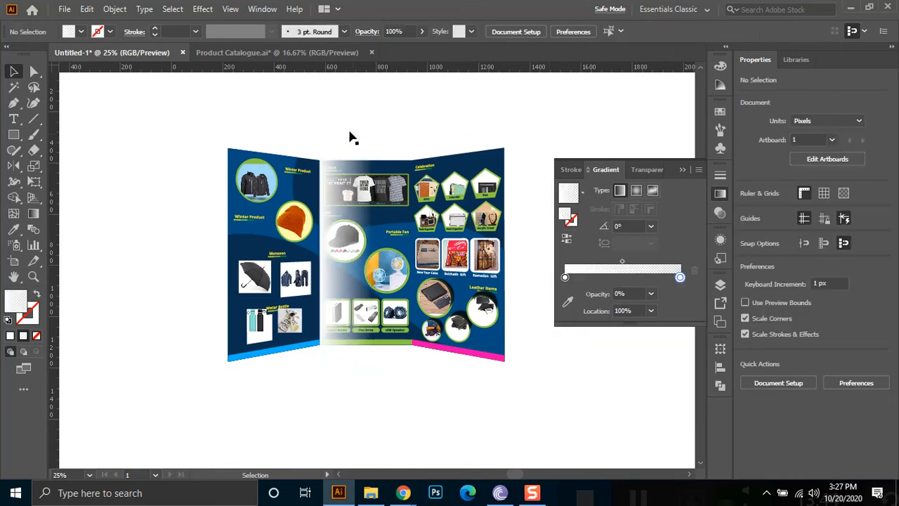
# Shorten the gradient rectangle at both ends to match the middle panel's upper and lower edges.
pyautogui.click(343, 147)
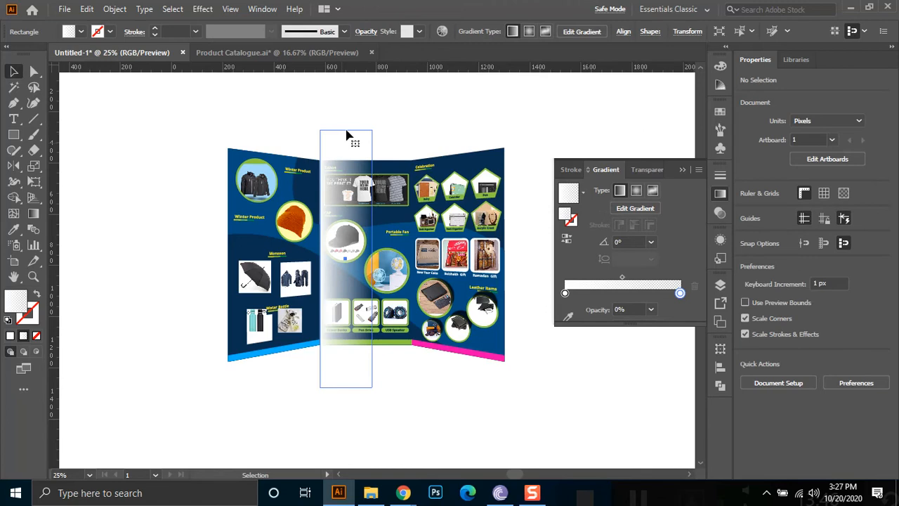
pyautogui.moveTo(346, 130); pyautogui.dragTo(347, 161)
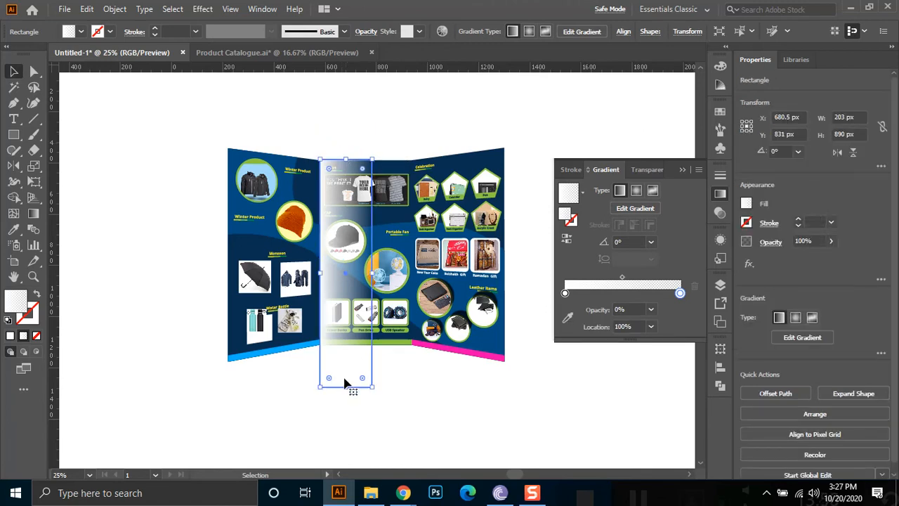
pyautogui.moveTo(346, 387); pyautogui.dragTo(346, 345)
pyautogui.click(371, 347)
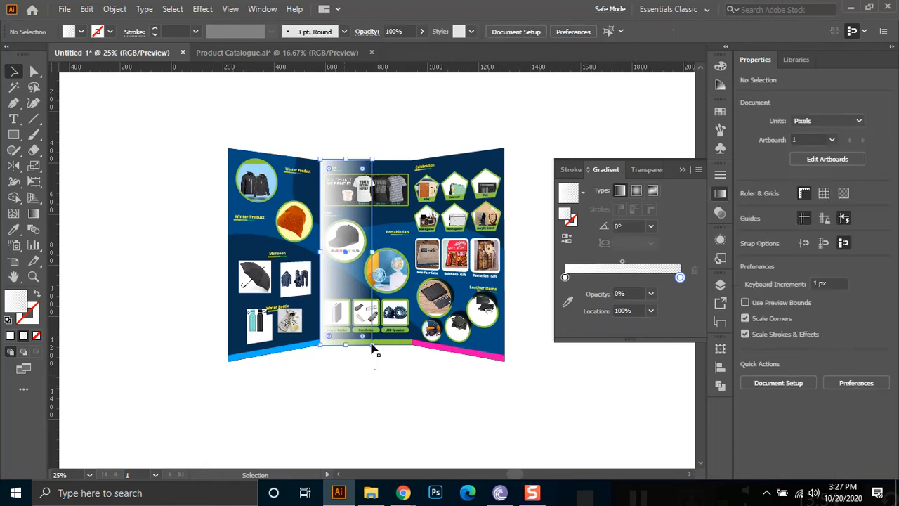
# Set the middle panel's gradient rectangle to Screen blending at 25% opacity and deselect it.
pyautogui.click(347, 195)
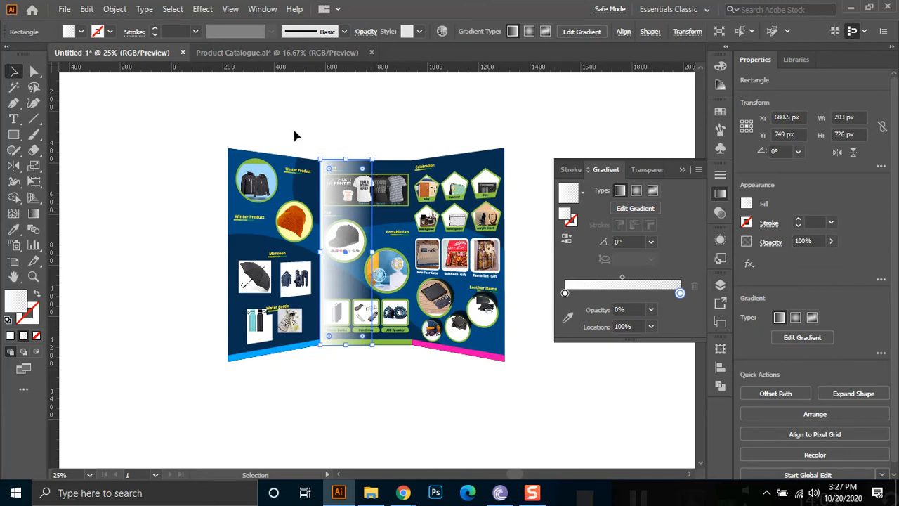
pyautogui.click(369, 33)
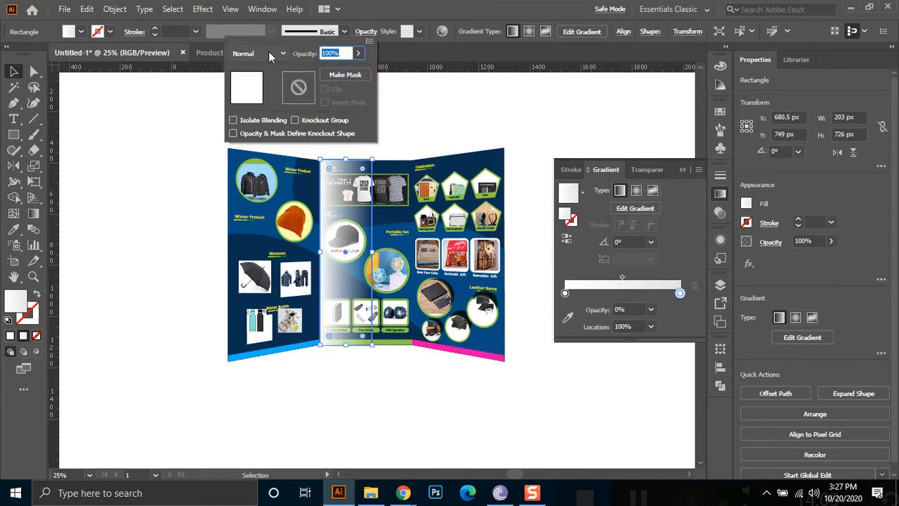
pyautogui.click(269, 54)
pyautogui.click(253, 146)
pyautogui.click(358, 56)
pyautogui.moveTo(353, 69); pyautogui.dragTo(323, 70)
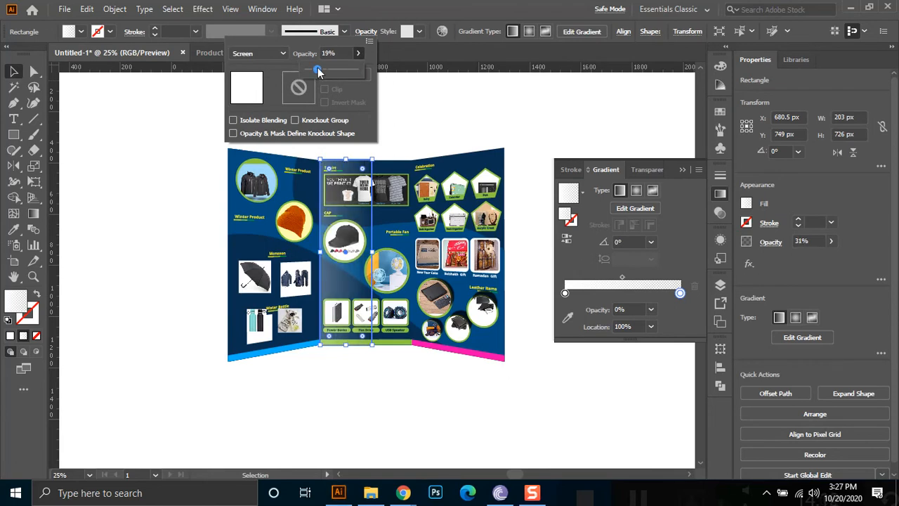
pyautogui.moveTo(320, 70); pyautogui.dragTo(322, 70)
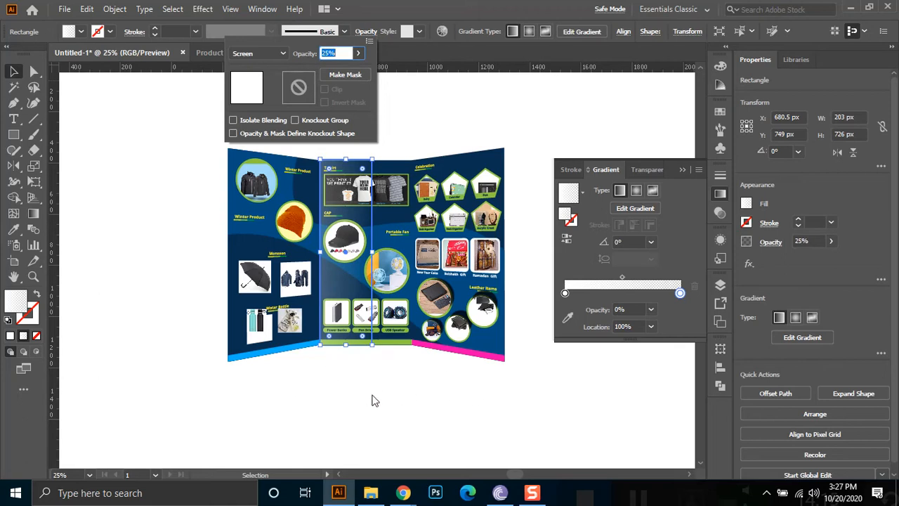
pyautogui.click(376, 391)
pyautogui.click(381, 381)
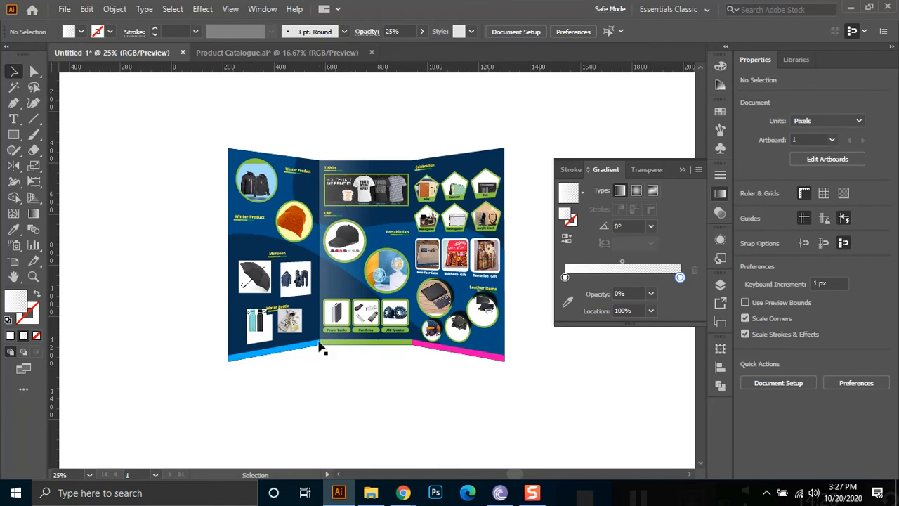
# Copy the gradient rectangle to the middle panel's Celebration fold, narrow it to about 164 px and reverse its gradient.
pyautogui.click(344, 318)
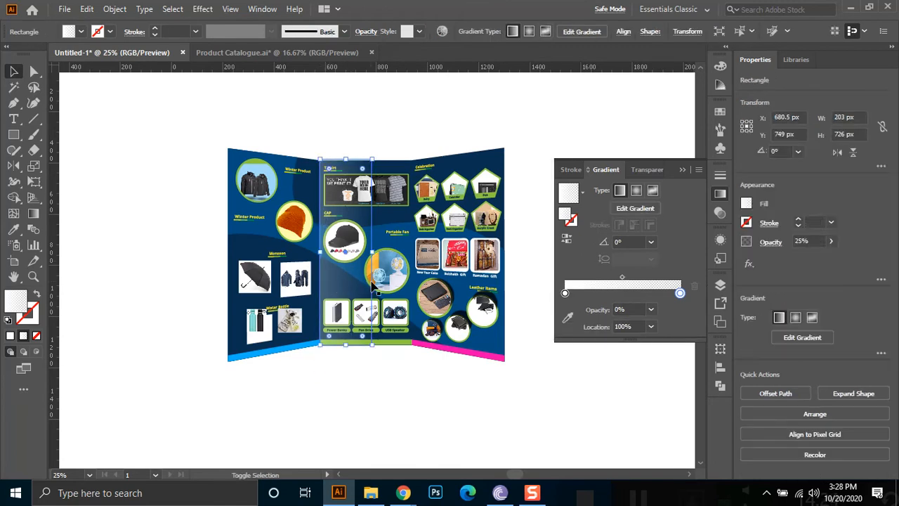
pyautogui.click(335, 282)
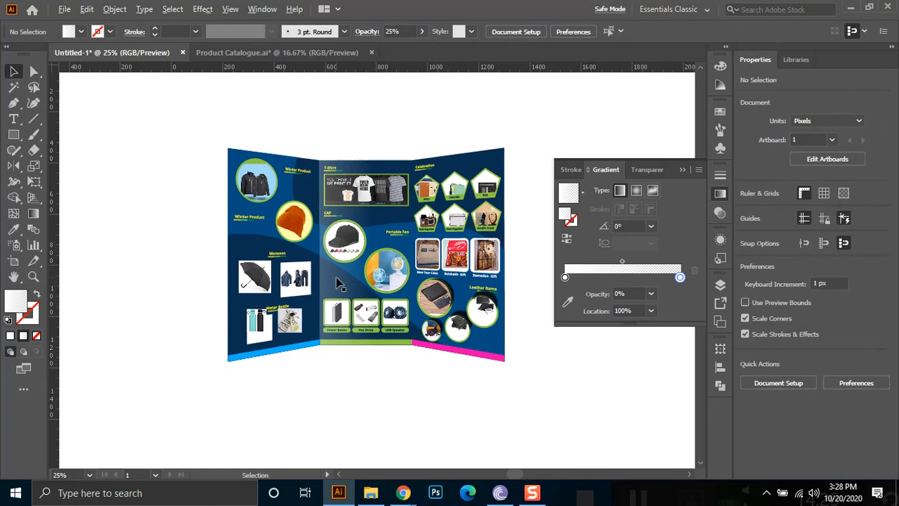
pyautogui.click(338, 282)
pyautogui.moveTo(339, 281); pyautogui.dragTo(376, 283)
pyautogui.moveTo(359, 253); pyautogui.dragTo(369, 254)
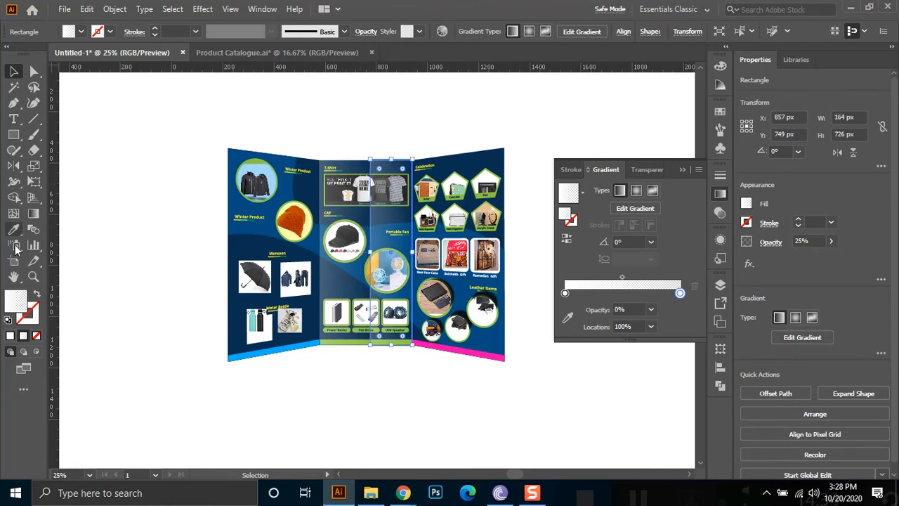
pyautogui.click(567, 240)
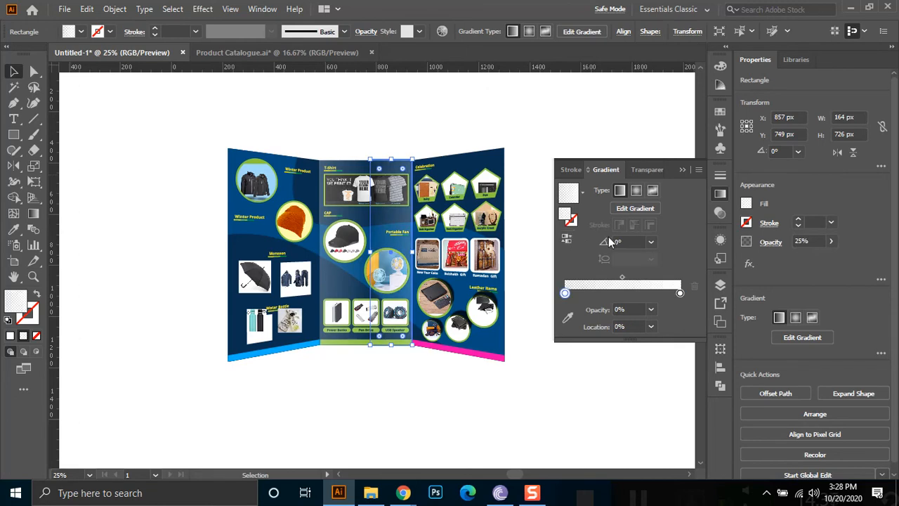
pyautogui.click(467, 119)
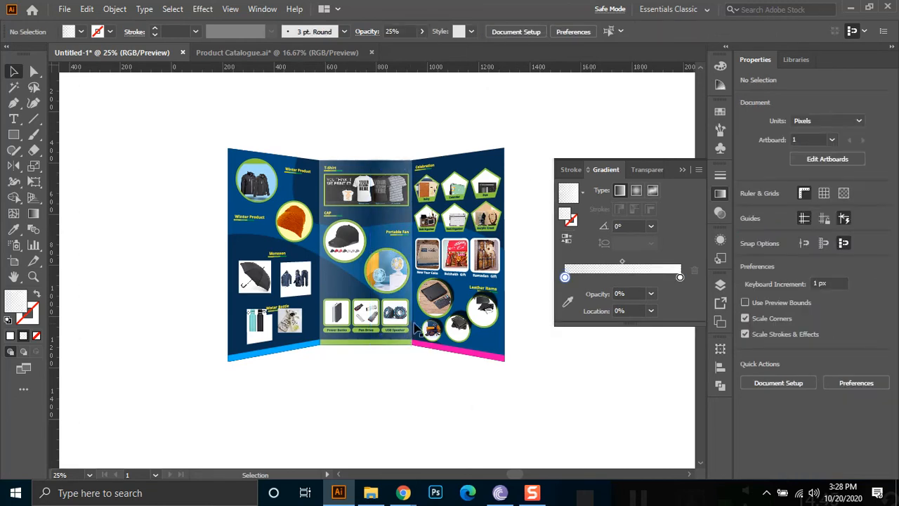
# Narrow both gradient rectangles toward their folds, making the one at the Winter Product fold about 113 px wide.
pyautogui.click(371, 258)
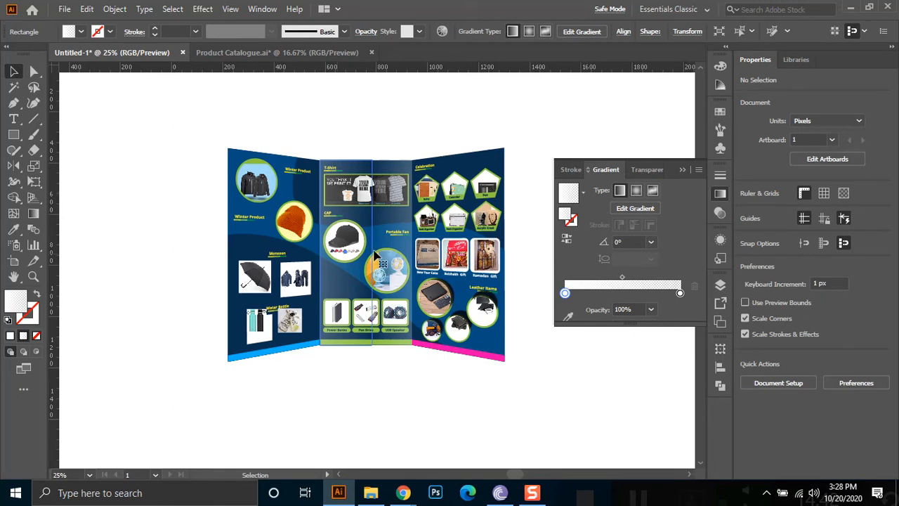
pyautogui.moveTo(373, 254); pyautogui.dragTo(349, 258)
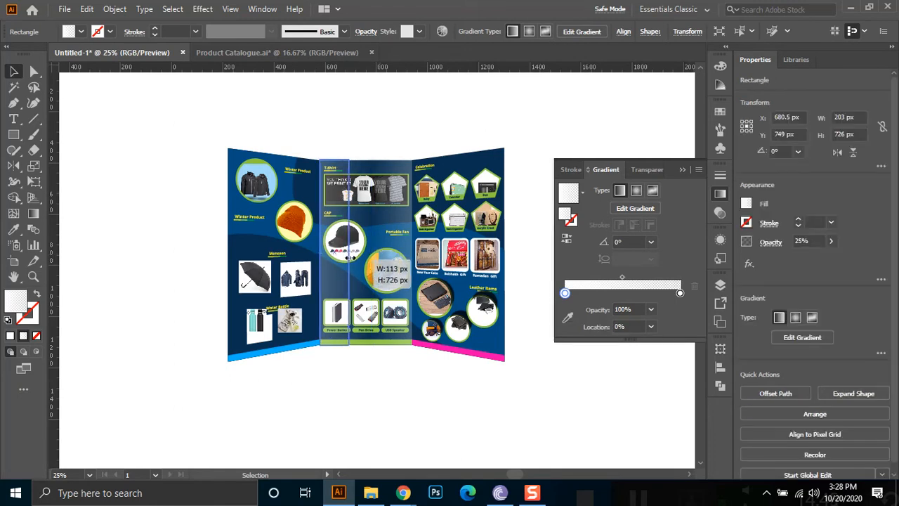
pyautogui.click(378, 364)
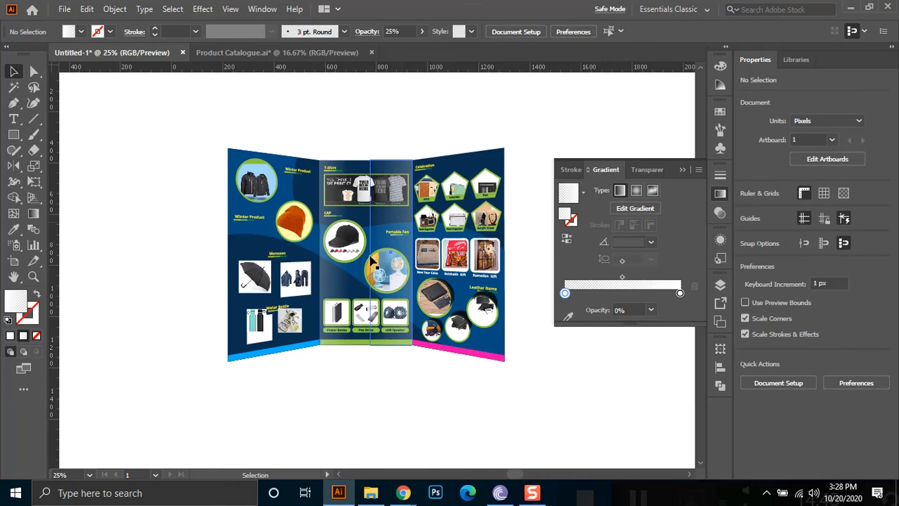
pyautogui.click(373, 260)
pyautogui.moveTo(370, 252); pyautogui.dragTo(382, 250)
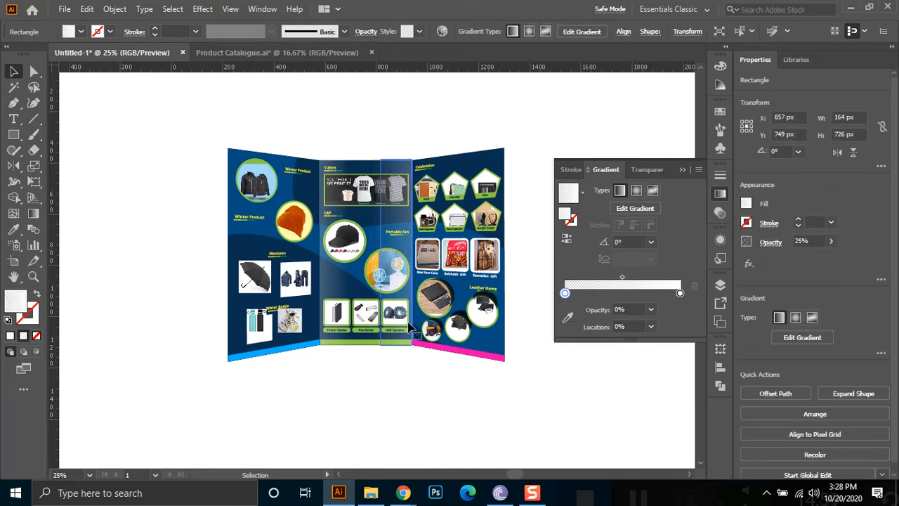
pyautogui.click(384, 429)
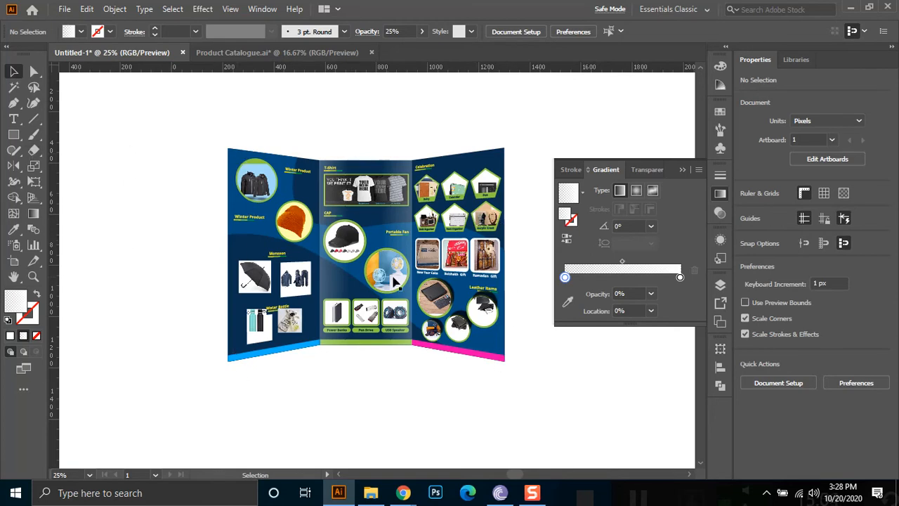
# Draw a rectangle about 334 x 848 px beside the Winter Product panel and move its four corners onto the panel's corners.
pyautogui.click(14, 134)
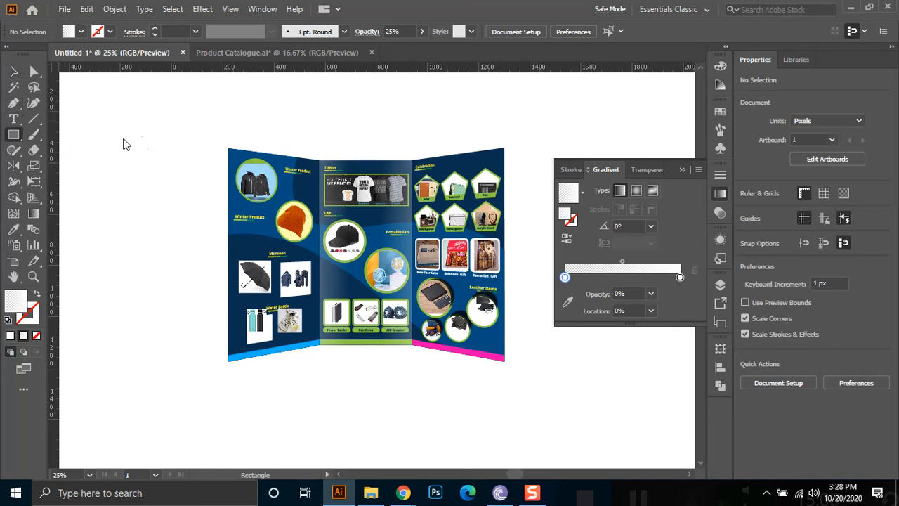
pyautogui.moveTo(139, 144); pyautogui.dragTo(225, 361)
pyautogui.click(34, 71)
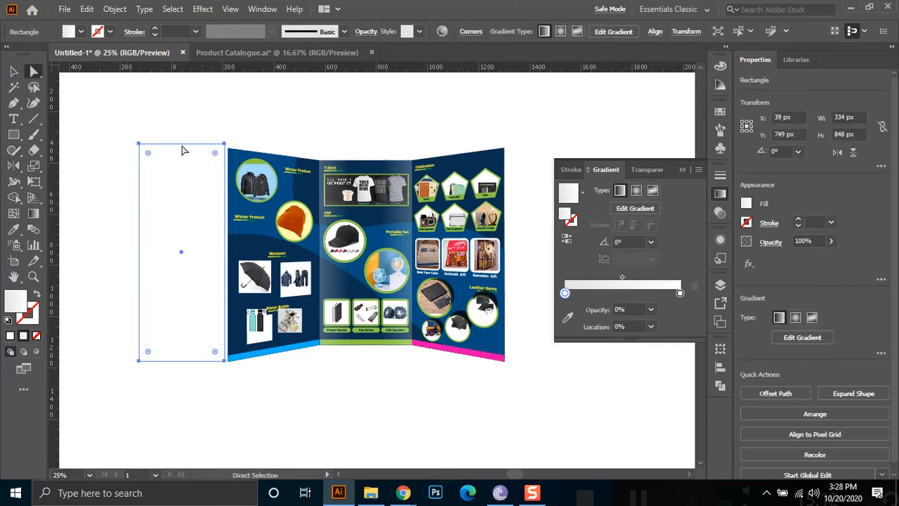
pyautogui.moveTo(138, 146); pyautogui.dragTo(321, 165)
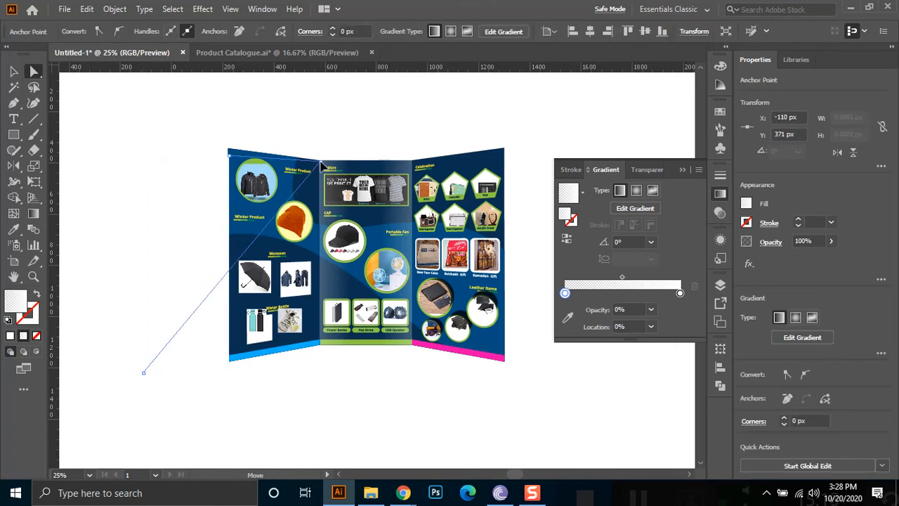
pyautogui.moveTo(161, 362); pyautogui.dragTo(319, 343)
pyautogui.click(143, 373)
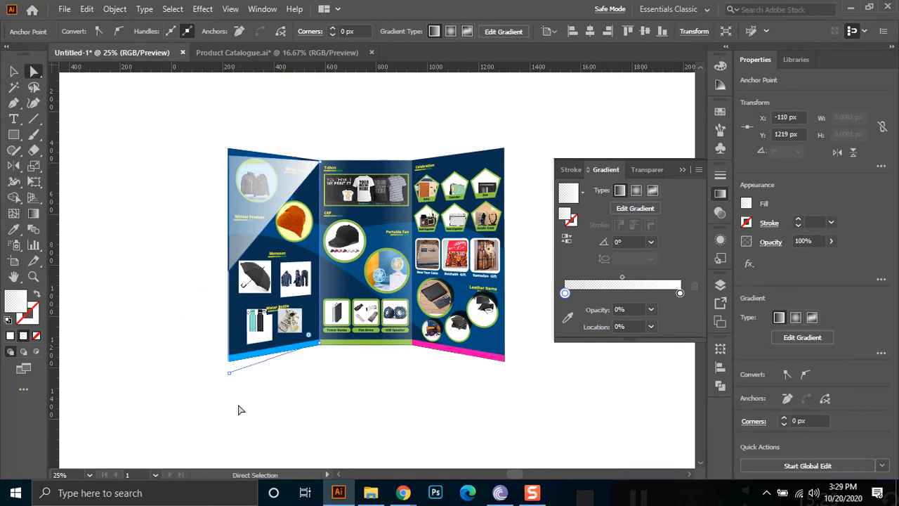
pyautogui.moveTo(230, 373); pyautogui.dragTo(230, 365)
pyautogui.click(231, 373)
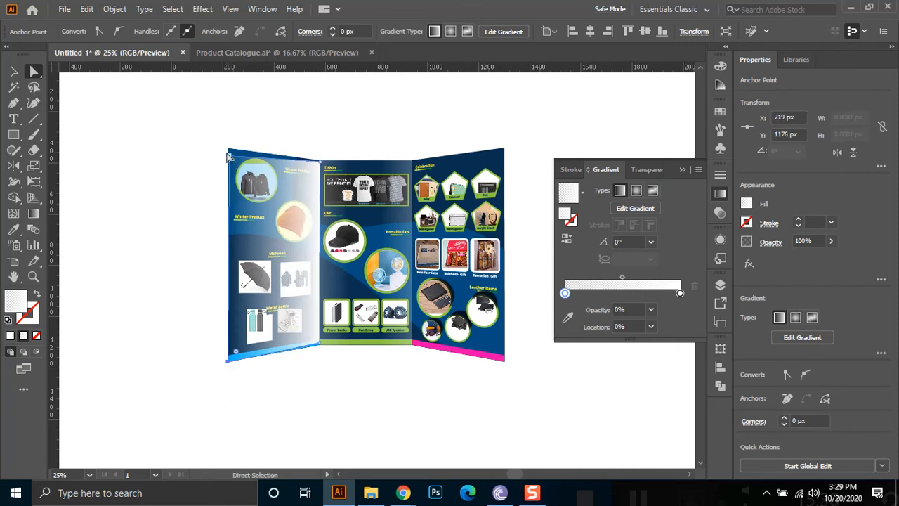
pyautogui.moveTo(229, 156); pyautogui.dragTo(228, 149)
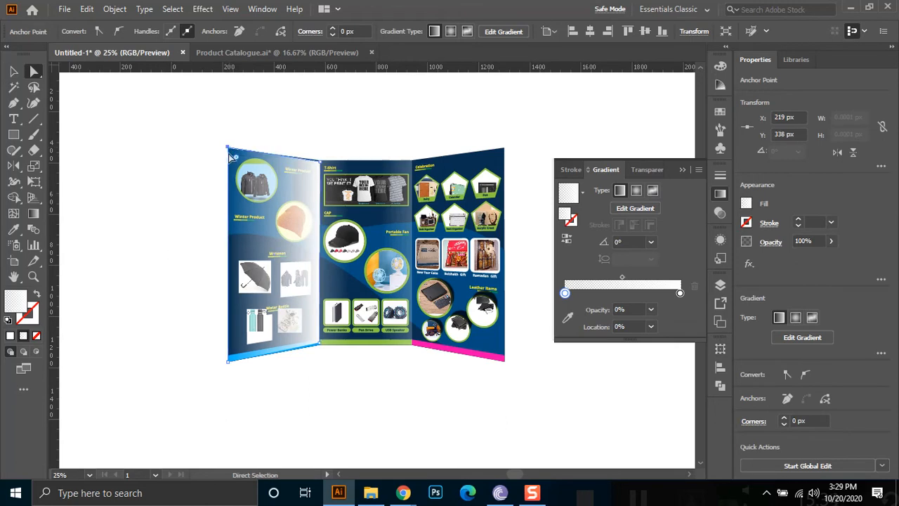
# Nudge the gradient shape's corner points so its edges line up exactly with the Winter Product panel's slanted edges.
pyautogui.click(33, 277)
pyautogui.moveTo(211, 129); pyautogui.dragTo(562, 415)
pyautogui.press('a')
pyautogui.click(157, 99)
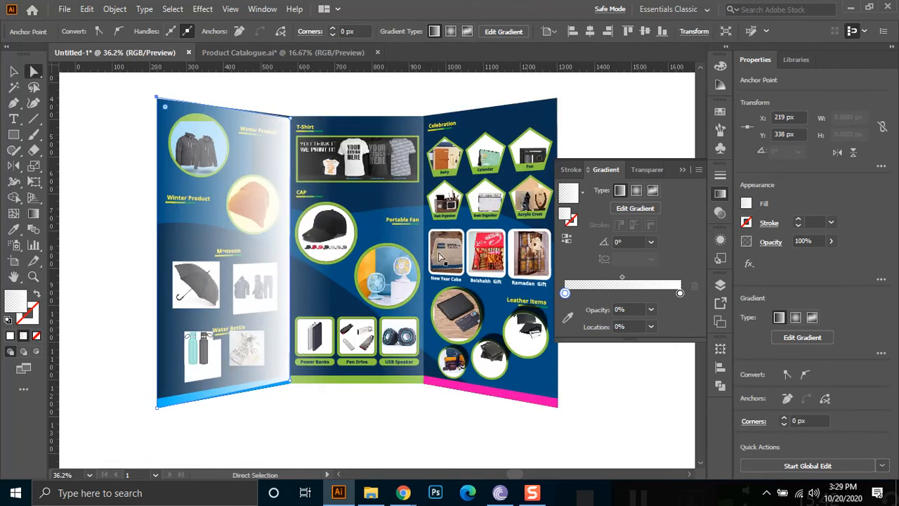
pyautogui.press('Down')
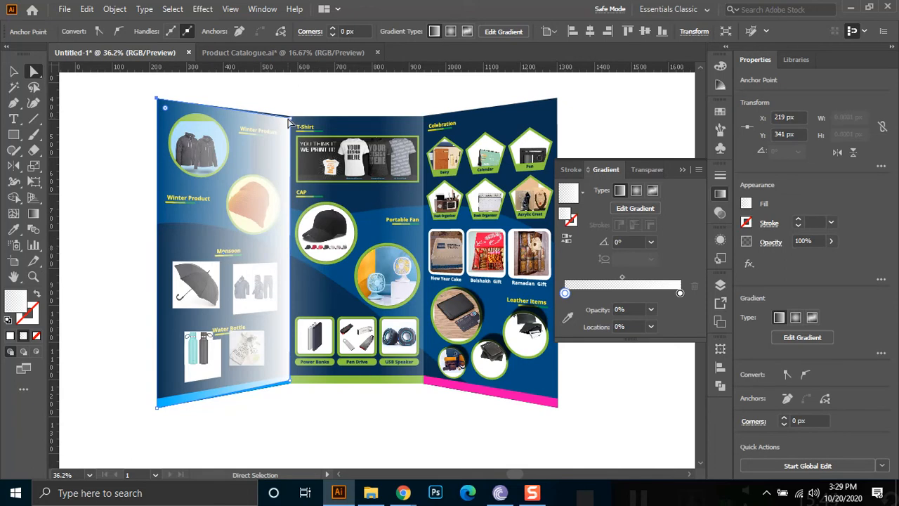
pyautogui.click(290, 116)
pyautogui.press('Up')
pyautogui.press('Up')
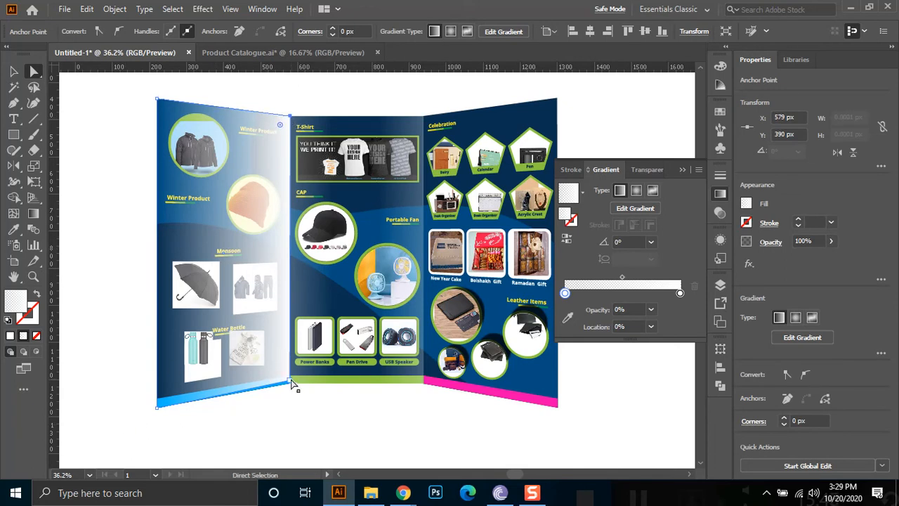
pyautogui.press('Down')
pyautogui.press('Down')
pyautogui.press('Down')
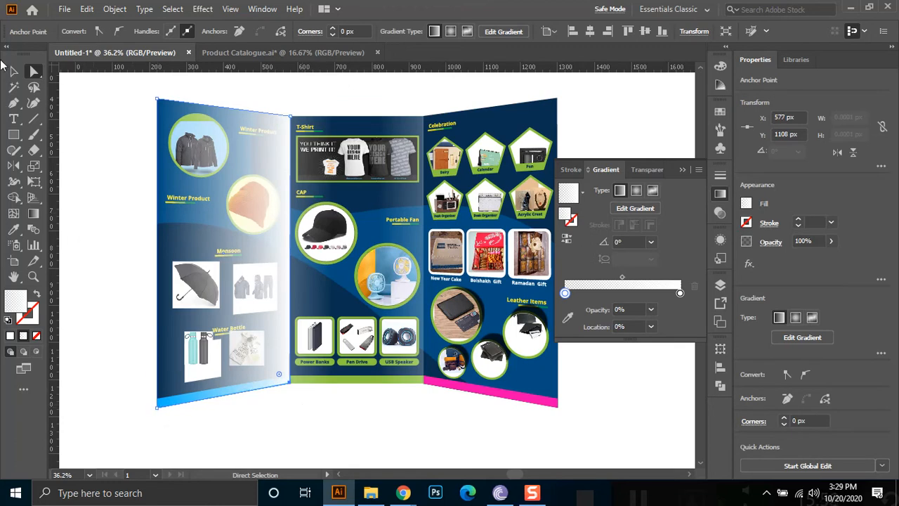
# Set the end stop of the Winter Product panel's gradient shape to black.
pyautogui.click(13, 71)
pyautogui.click(256, 198)
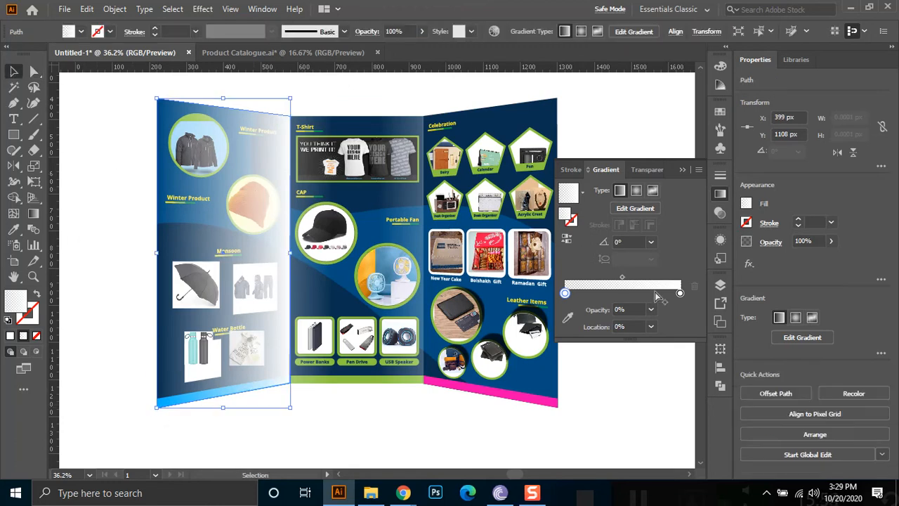
pyautogui.click(680, 293)
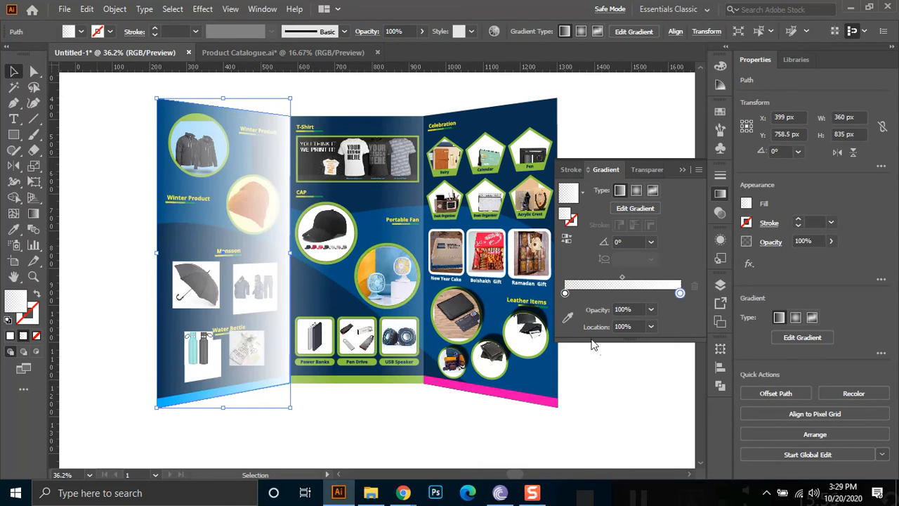
pyautogui.moveTo(574, 343); pyautogui.dragTo(542, 365)
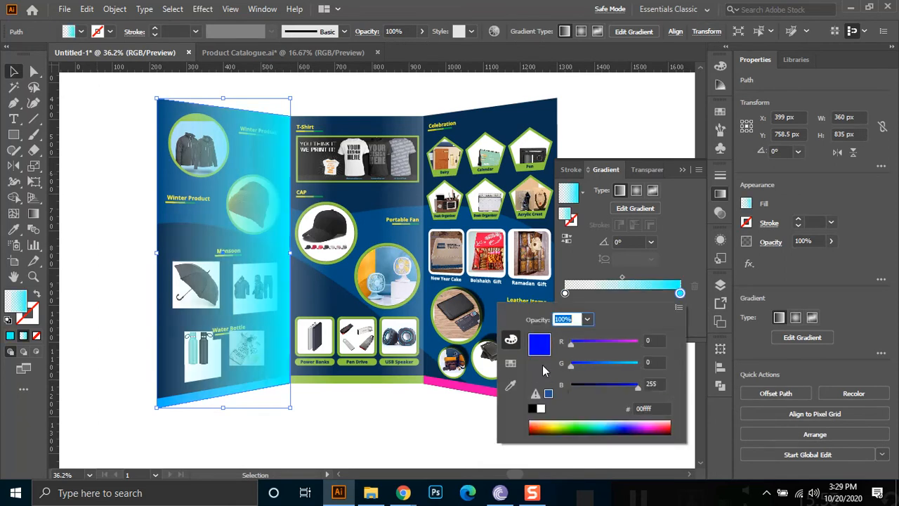
pyautogui.moveTo(592, 385); pyautogui.dragTo(548, 383)
# Set the transparent first stop of the Winter Product panel's gradient to black (RGB 0, 0, 0).
pyautogui.click(566, 295)
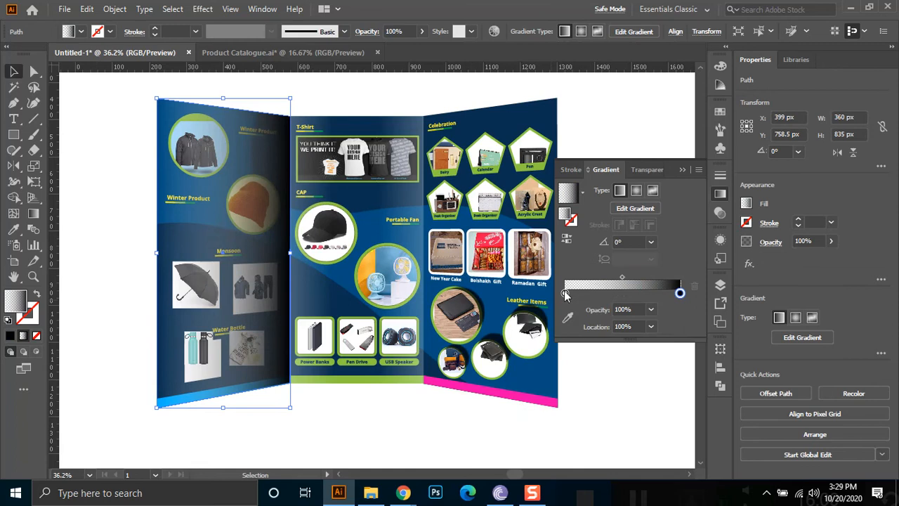
pyautogui.click(566, 294)
pyautogui.doubleClick(565, 294)
pyautogui.moveTo(637, 341); pyautogui.dragTo(570, 342)
pyautogui.moveTo(637, 364); pyautogui.dragTo(571, 364)
pyautogui.moveTo(637, 385); pyautogui.dragTo(570, 385)
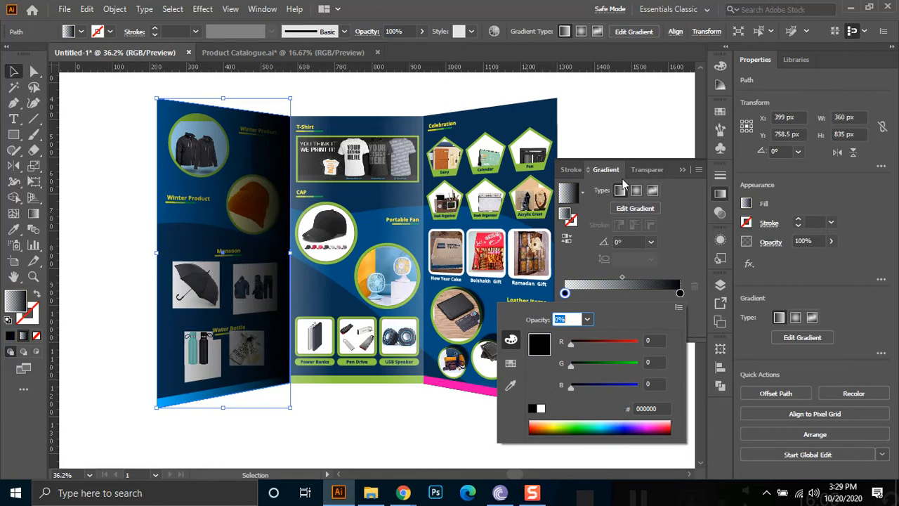
pyautogui.click(679, 218)
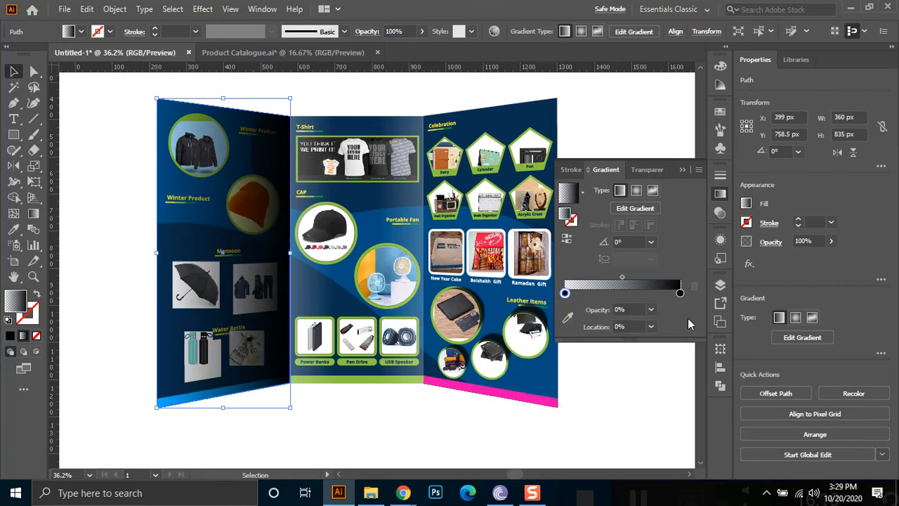
# Set the Winter Product panel's shadow shape to Multiply blending at 30% opacity.
pyautogui.click(368, 32)
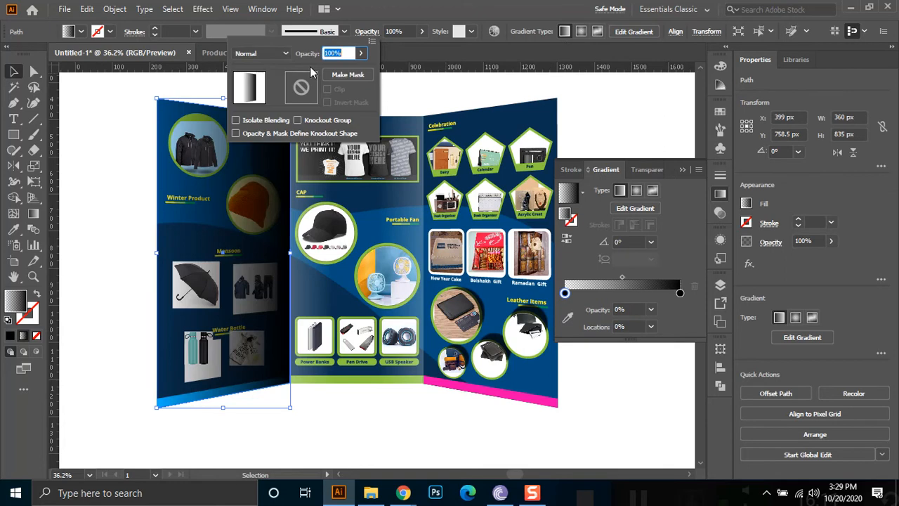
pyautogui.click(273, 52)
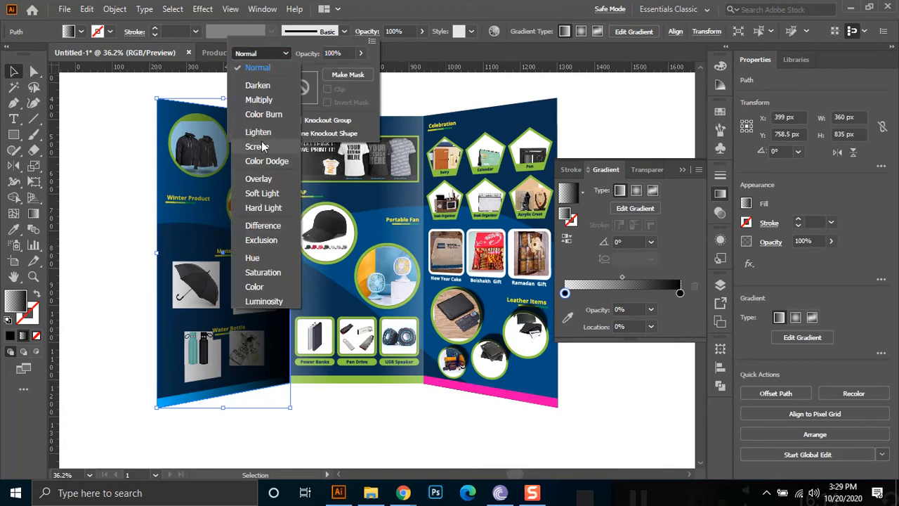
pyautogui.click(259, 99)
pyautogui.click(362, 52)
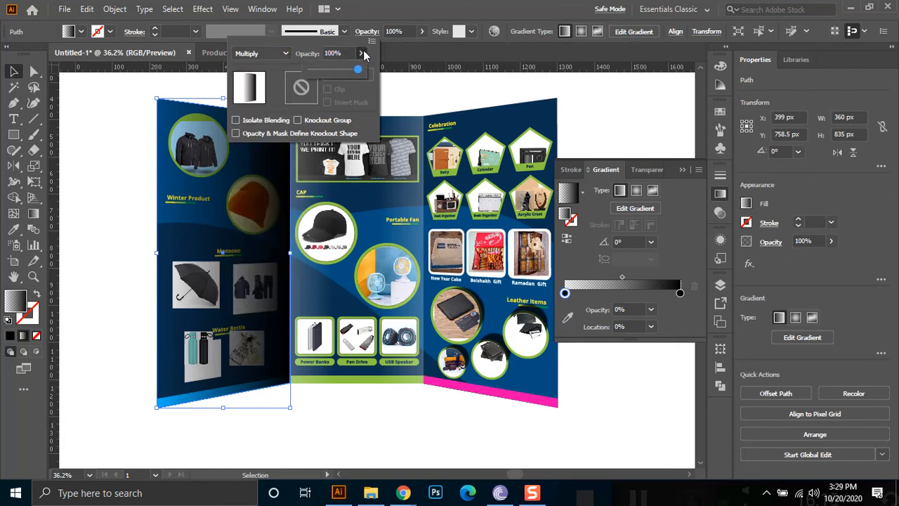
pyautogui.moveTo(327, 69); pyautogui.dragTo(326, 70)
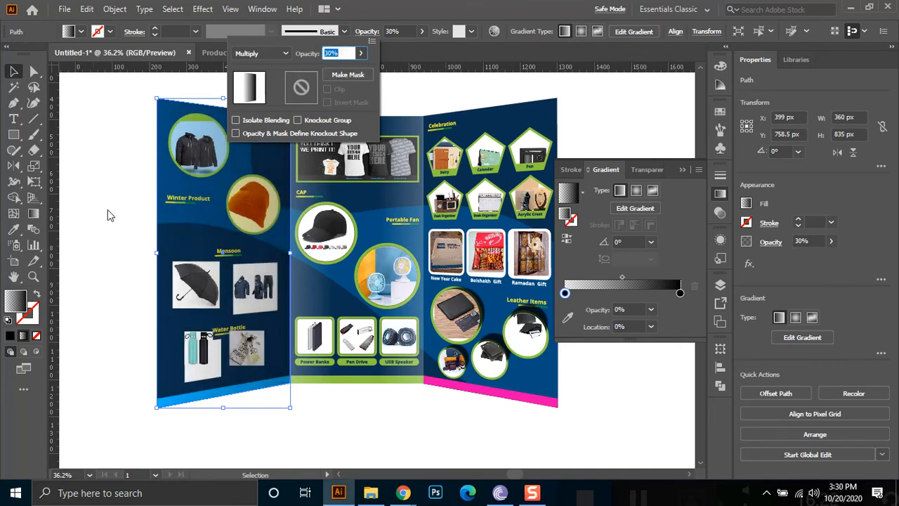
# Copy the Winter Product panel's shadow shape onto the Celebration panel.
pyautogui.click(108, 212)
pyautogui.click(108, 149)
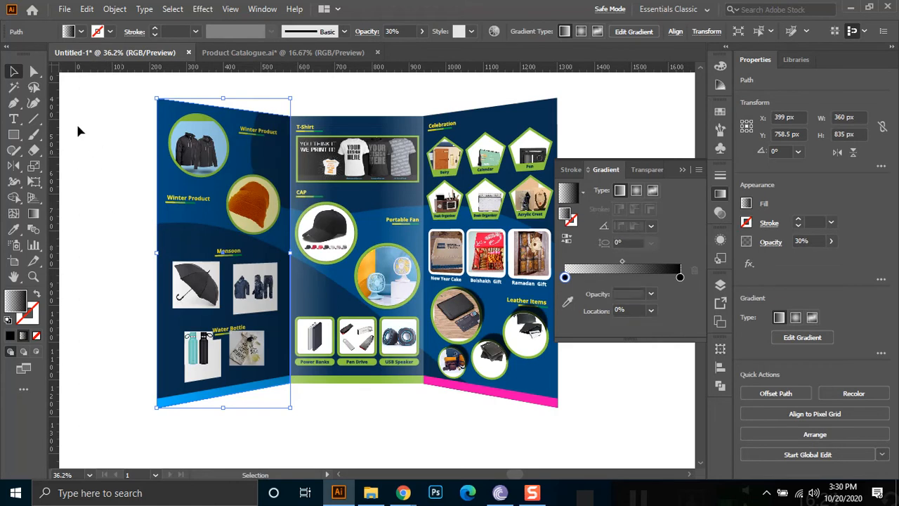
pyautogui.click(79, 131)
pyautogui.scroll(-2, 358, 296)
pyautogui.moveTo(384, 230); pyautogui.dragTo(334, 260)
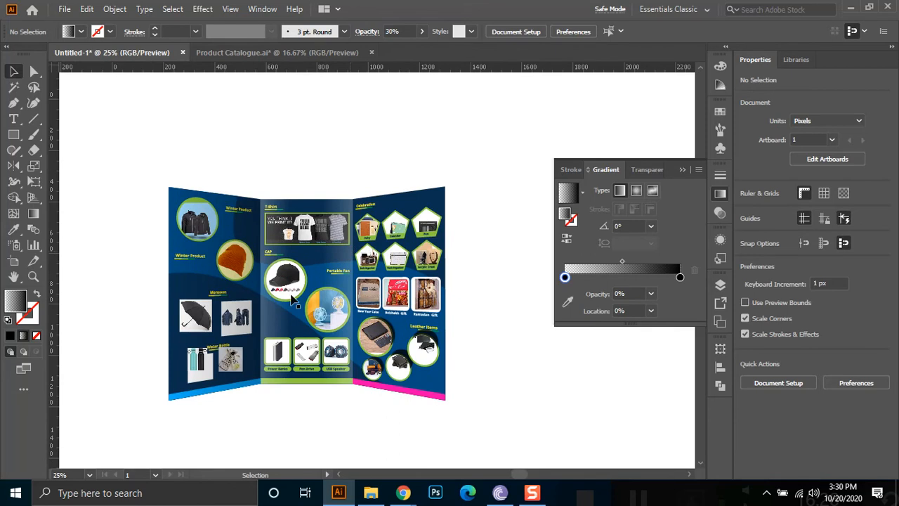
pyautogui.click(208, 254)
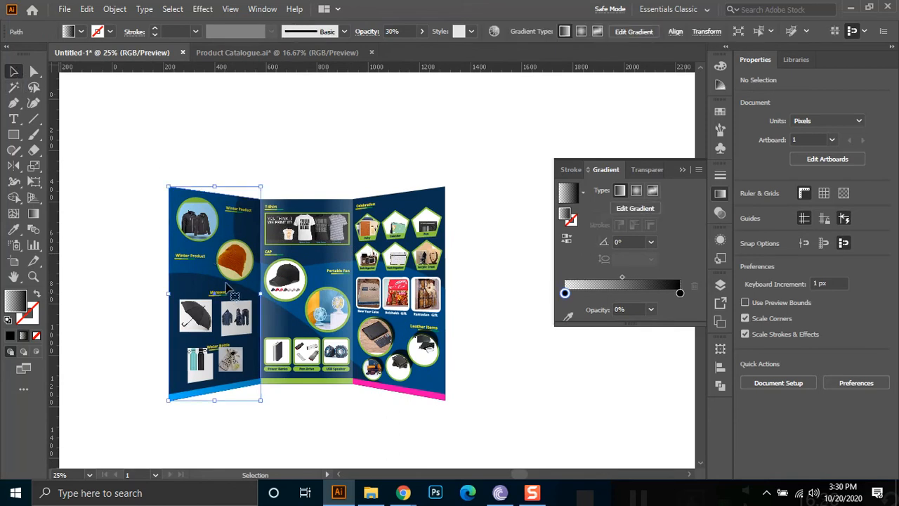
pyautogui.moveTo(211, 281); pyautogui.dragTo(387, 299)
# Mirror the copied shadow shape horizontally so it matches the Celebration panel's slanted edges.
pyautogui.press('g')
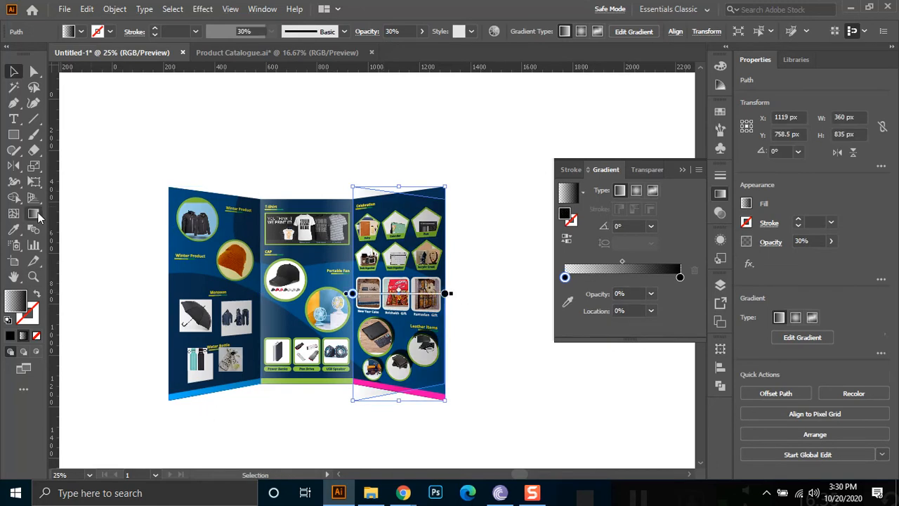
pyautogui.click(14, 167)
pyautogui.moveTo(431, 274); pyautogui.dragTo(380, 281)
pyautogui.click(14, 71)
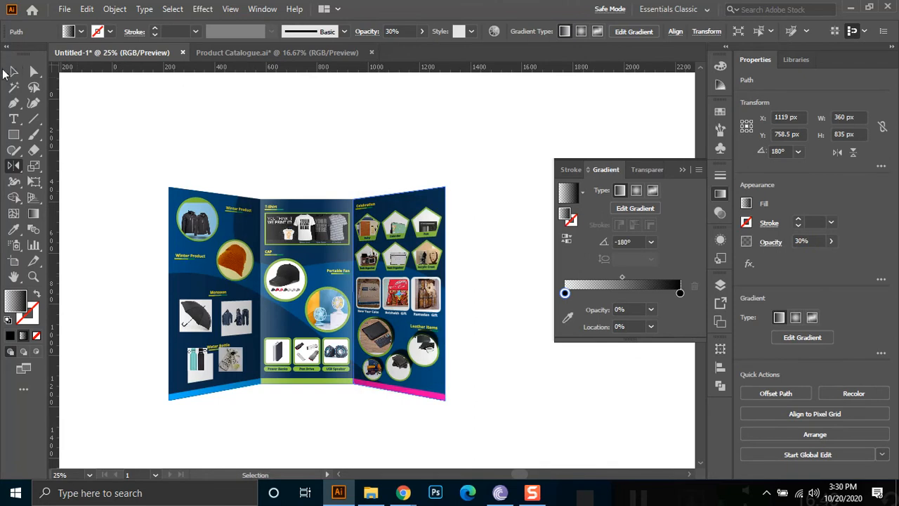
pyautogui.click(206, 151)
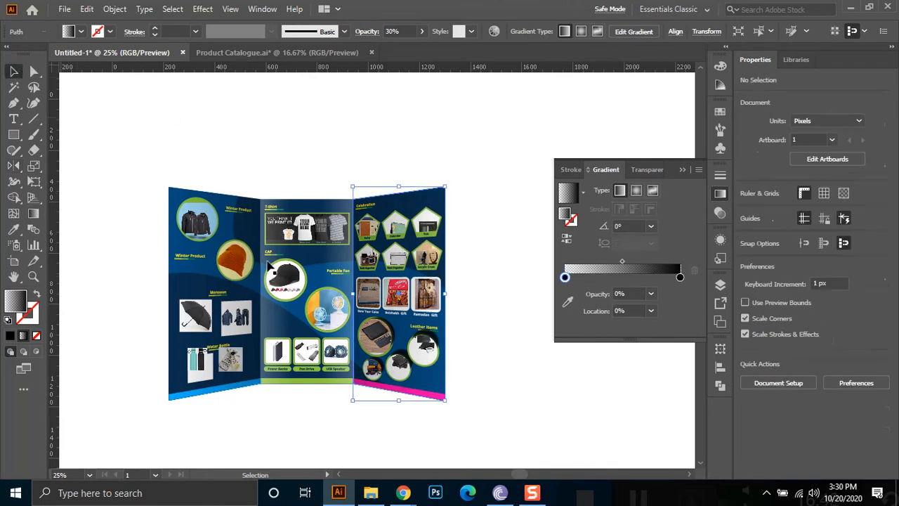
# Draw a thin vertical rectangle about 4 px wide and 850 px high just outside the Winter Product panel's outer edge.
pyautogui.scroll(-1, 268, 258)
pyautogui.scroll(2, 305, 334)
pyautogui.moveTo(133, 242); pyautogui.dragTo(173, 261)
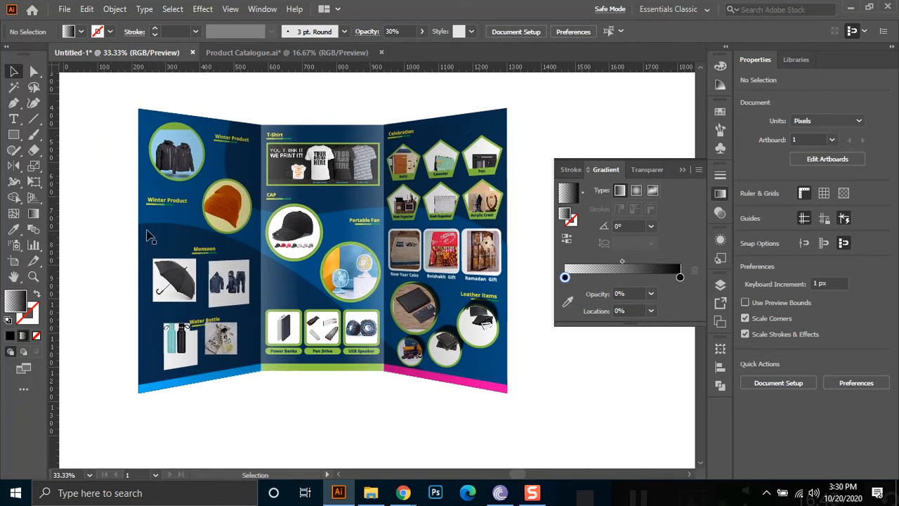
pyautogui.click(15, 135)
pyautogui.moveTo(130, 108); pyautogui.dragTo(132, 398)
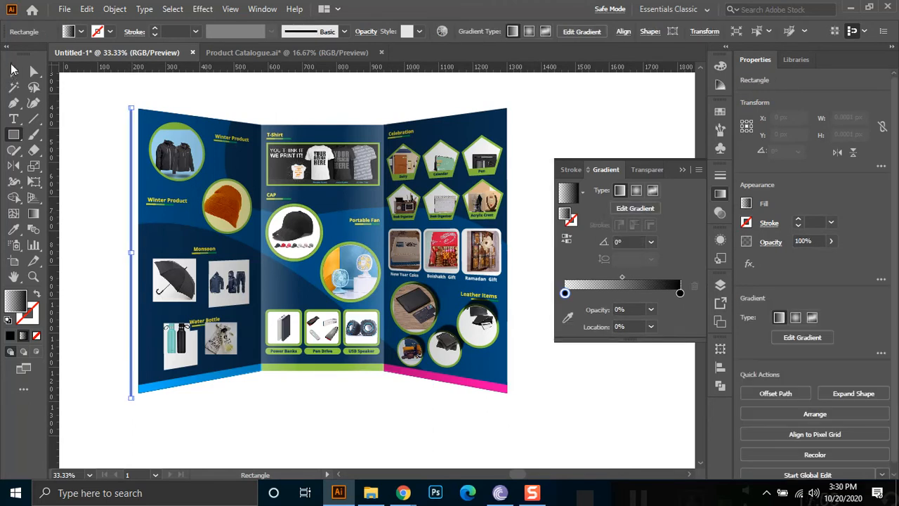
pyautogui.press('v')
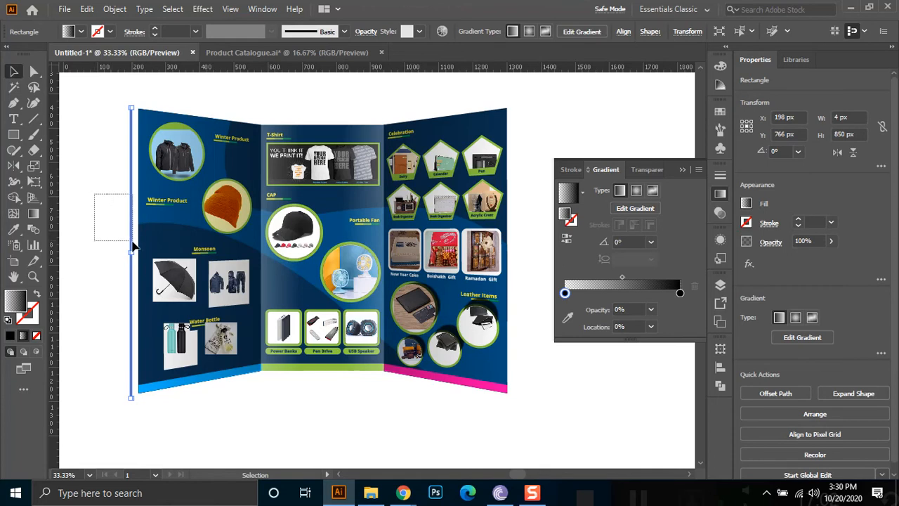
# Fill the thin vertical rectangle with solid dark navy blue.
pyautogui.click(82, 32)
pyautogui.click(119, 64)
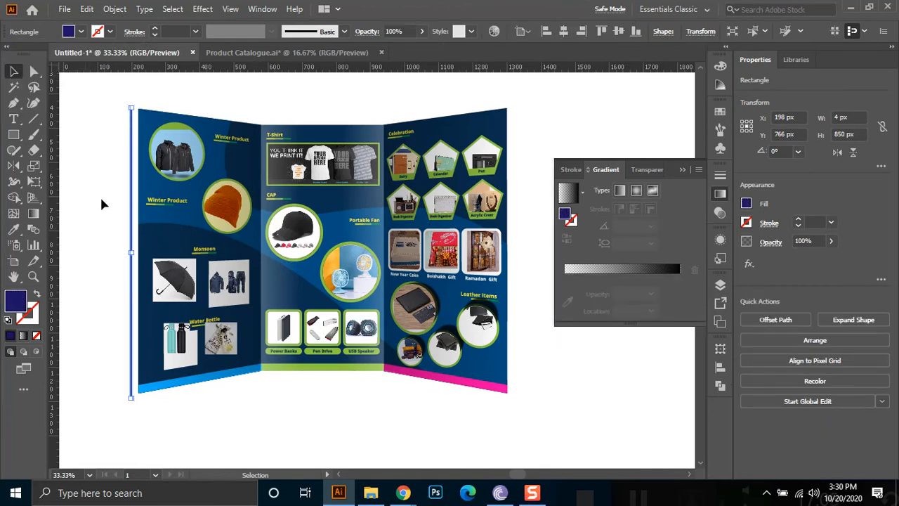
pyautogui.click(99, 161)
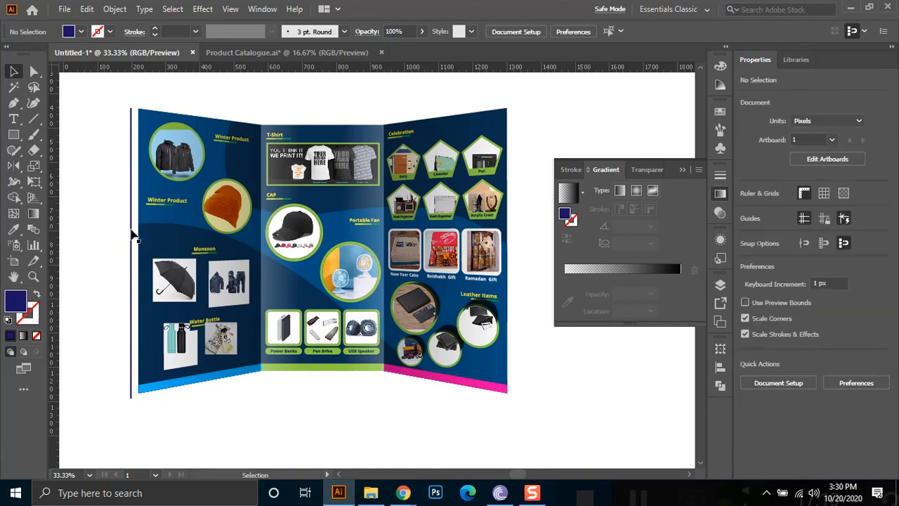
# Move the navy strip against the Winter Product panel's outer vertical edge.
pyautogui.click(132, 222)
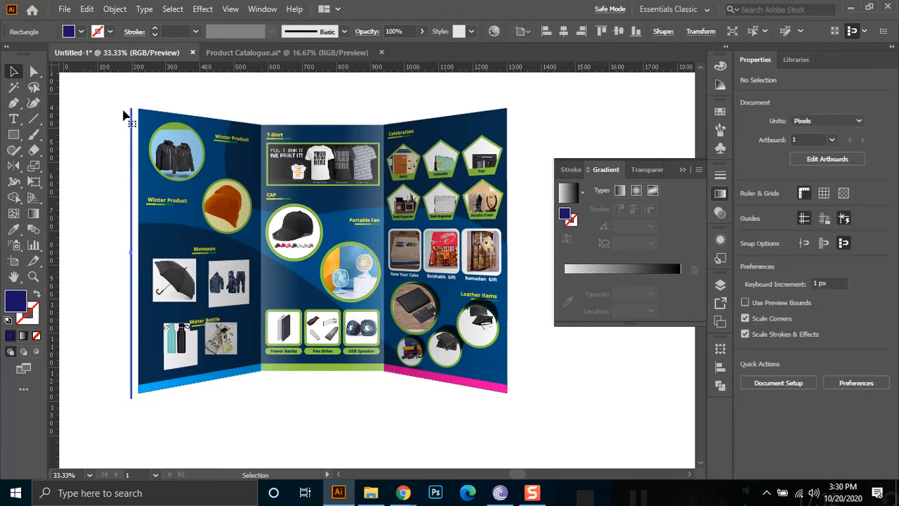
pyautogui.hotkey('ctrl', '1')
pyautogui.scroll(5, 138, 105)
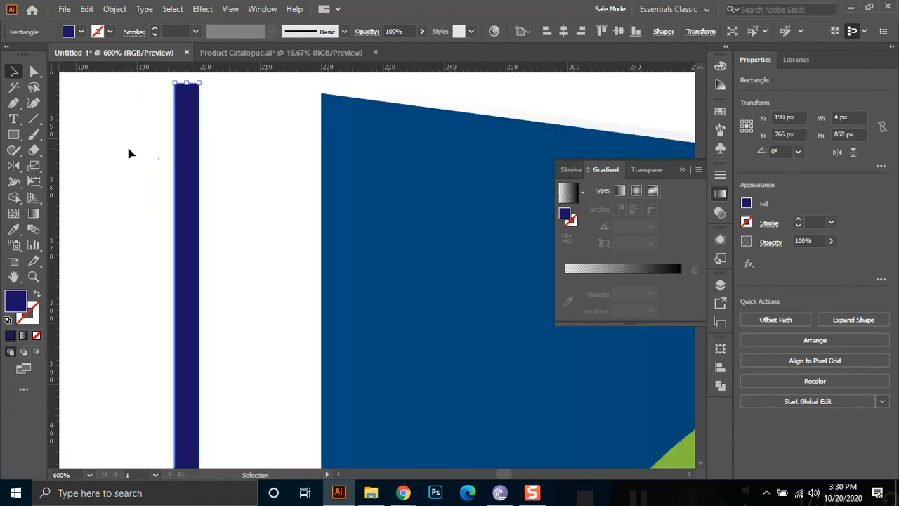
pyautogui.moveTo(187, 131); pyautogui.dragTo(301, 130)
pyautogui.scroll(4, 323, 83)
pyautogui.scroll(4, 309, 136)
pyautogui.moveTo(394, 135); pyautogui.dragTo(393, 205)
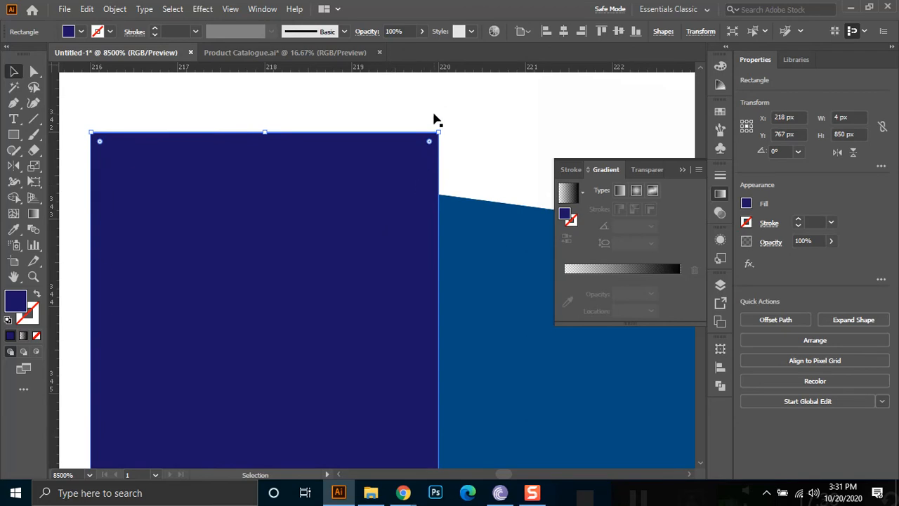
# Try to line up the navy strip's top edge exactly with the Winter Product panel's top outer corner.
pyautogui.moveTo(334, 180); pyautogui.dragTo(330, 257)
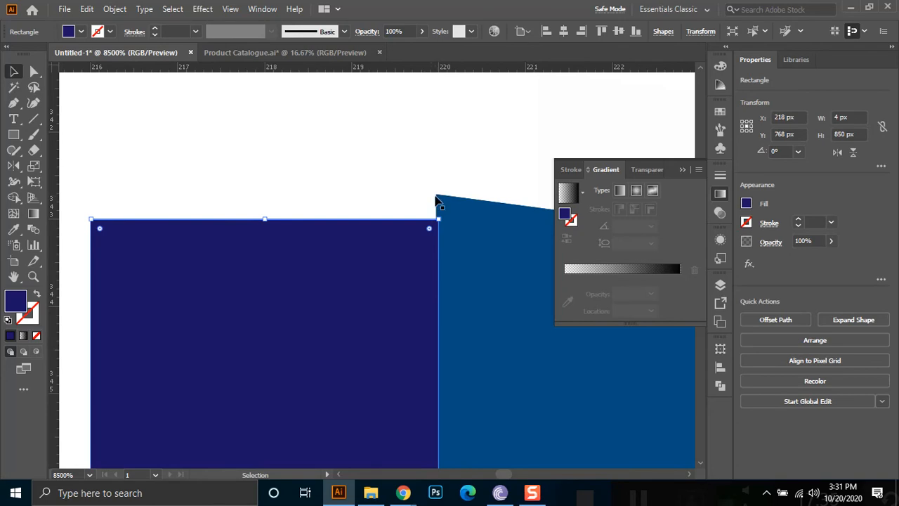
pyautogui.press('Up')
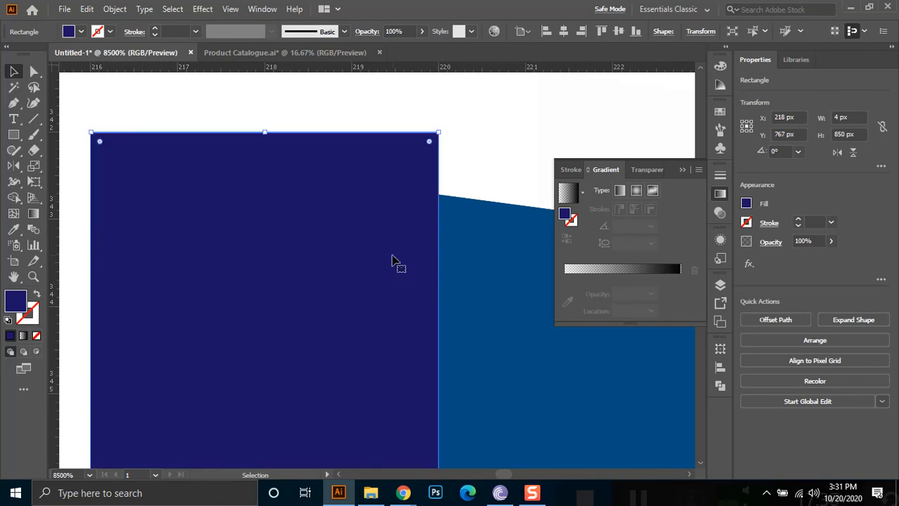
pyautogui.press('Down')
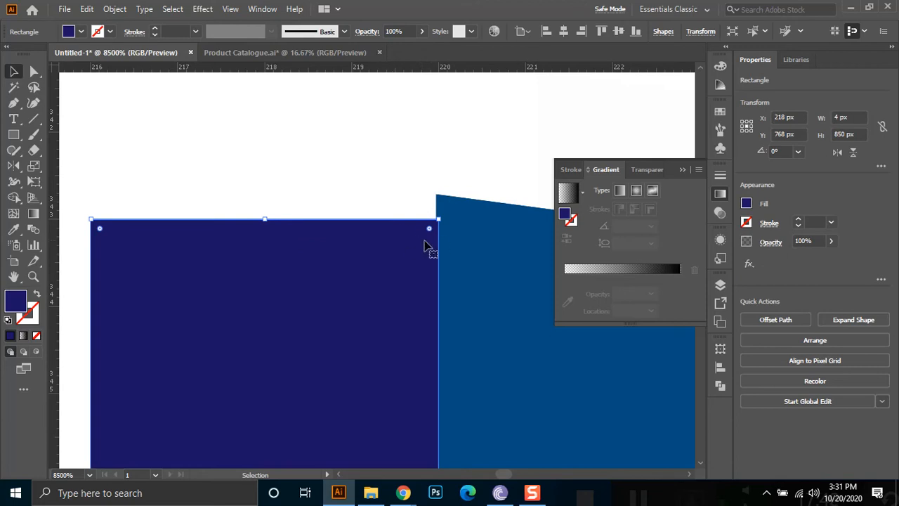
pyautogui.click(410, 202)
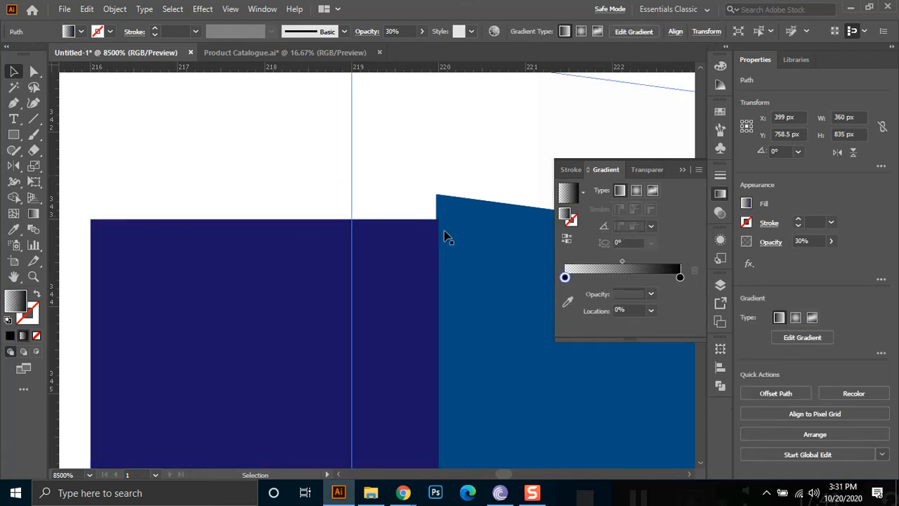
pyautogui.hotkey('ctrl', 'shift', 'a')
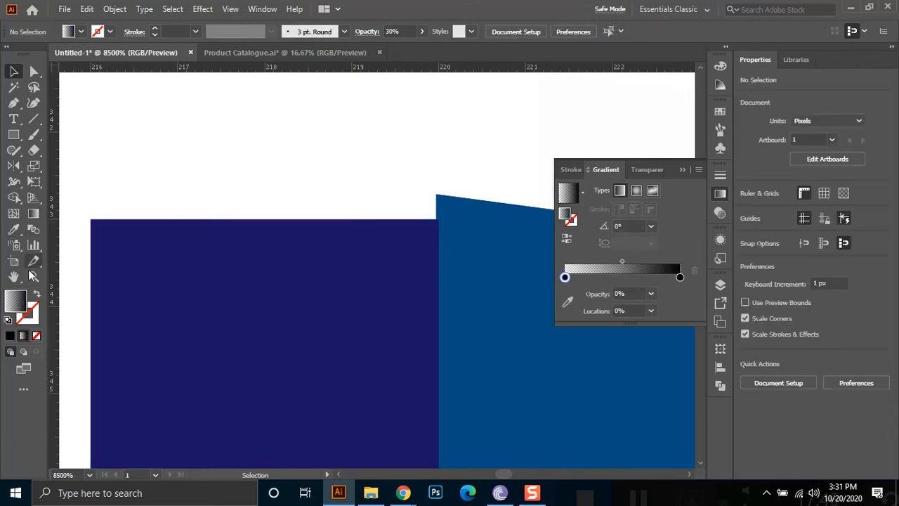
pyautogui.click(336, 252)
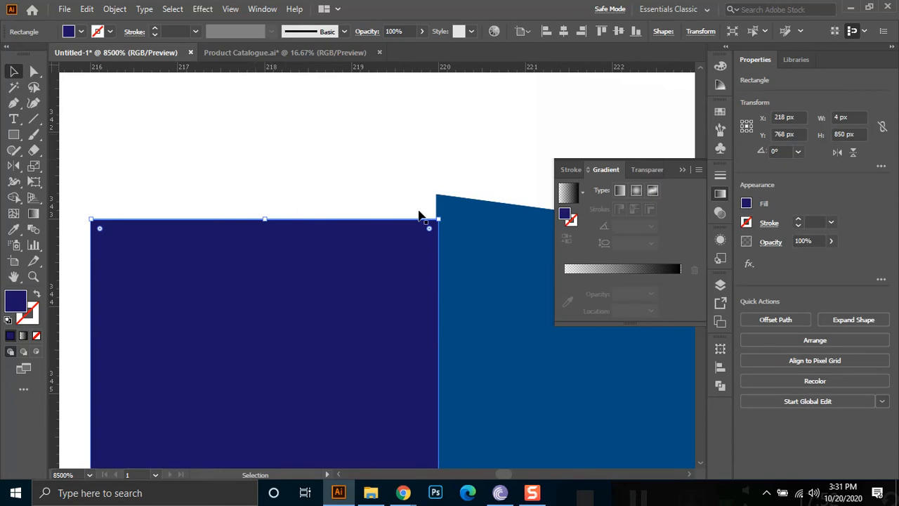
pyautogui.click(864, 33)
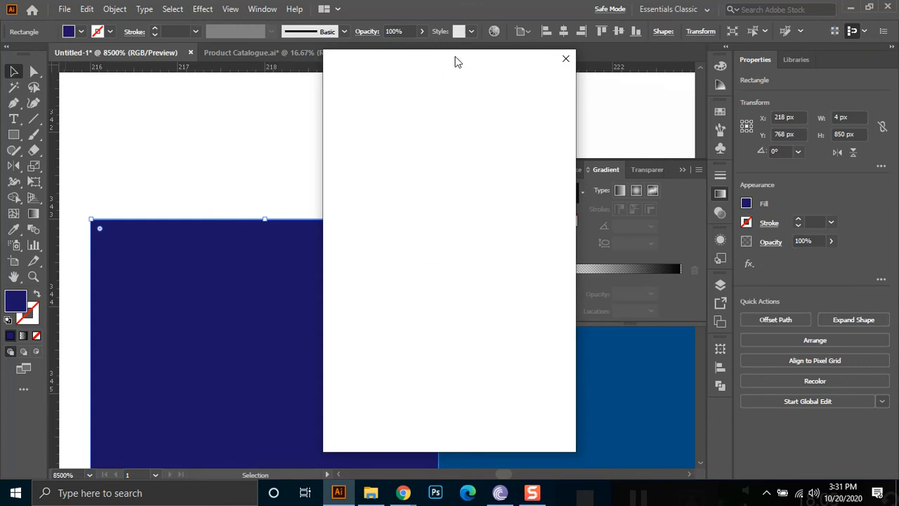
pyautogui.moveTo(444, 61); pyautogui.dragTo(650, 52)
pyautogui.moveTo(500, 493)
pyautogui.moveTo(559, 414)
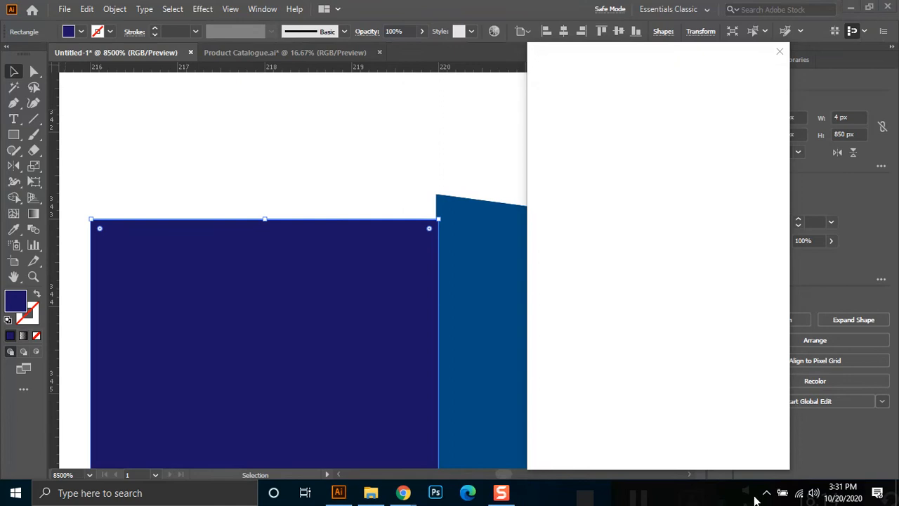
# Quit BitTorrent running in the background and close the blank dialog window.
pyautogui.click(767, 492)
pyautogui.rightClick(766, 420)
pyautogui.click(789, 408)
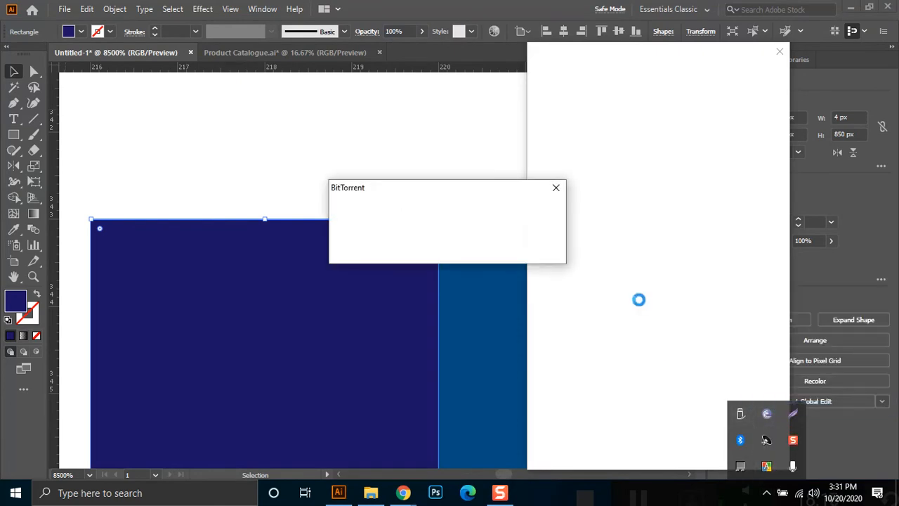
pyautogui.click(488, 253)
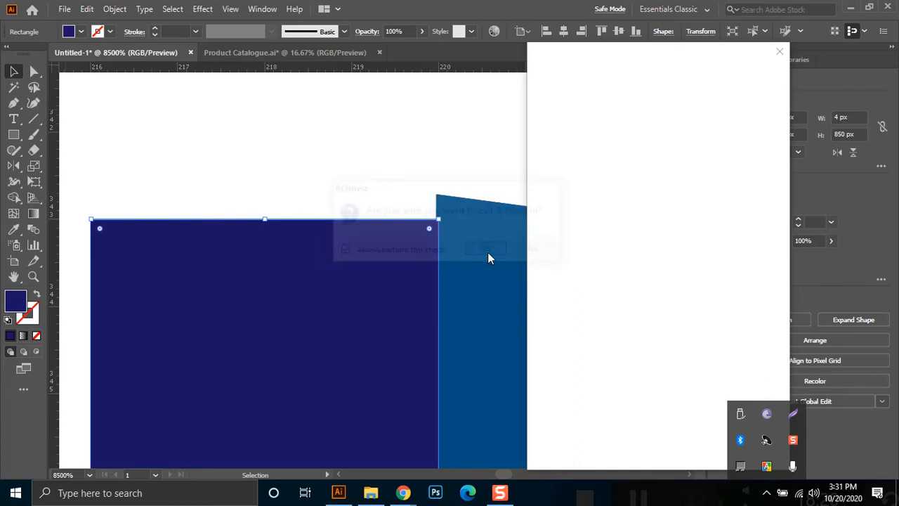
pyautogui.click(780, 52)
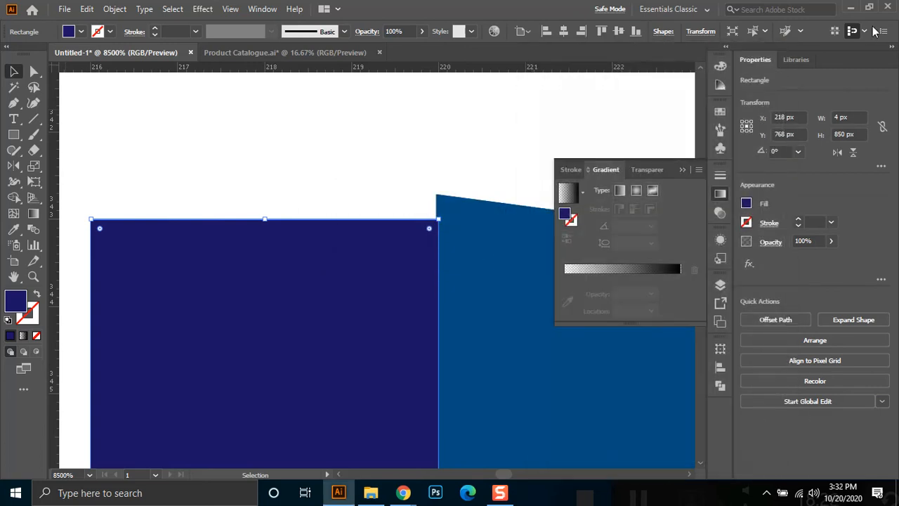
# Turn off Snap to pixel while moving, and move the navy strip so its top inner corner meets the Winter Product panel's top outer corner.
pyautogui.moveTo(627, 53)
pyautogui.mouseDown()
pyautogui.moveTo(427, 66)
pyautogui.moveTo(462, 57)
pyautogui.moveTo(470, 33)
pyautogui.moveTo(648, 56)
pyautogui.moveTo(642, 44)
pyautogui.mouseUp()
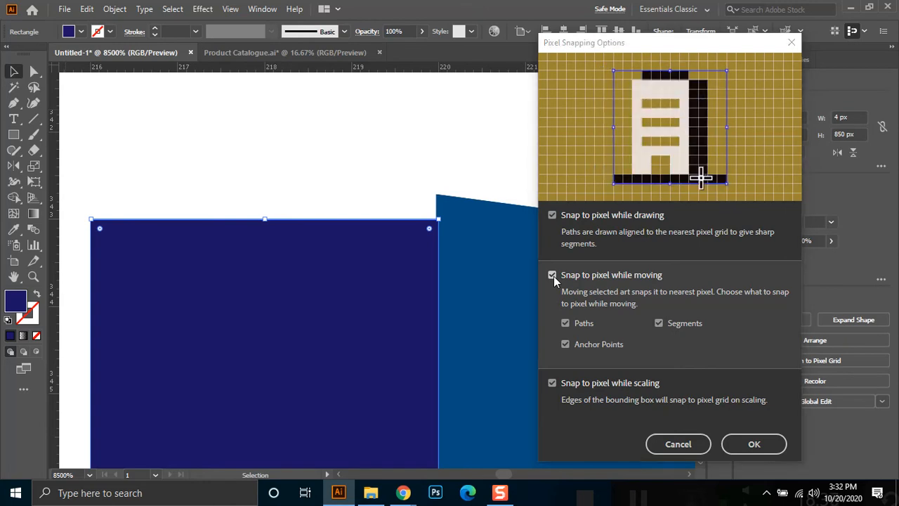
pyautogui.click(756, 445)
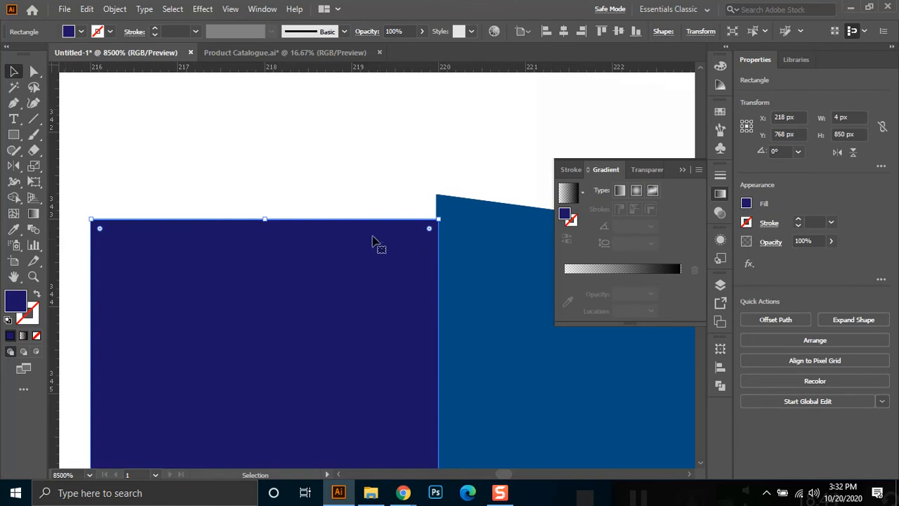
pyautogui.moveTo(371, 255); pyautogui.dragTo(370, 222)
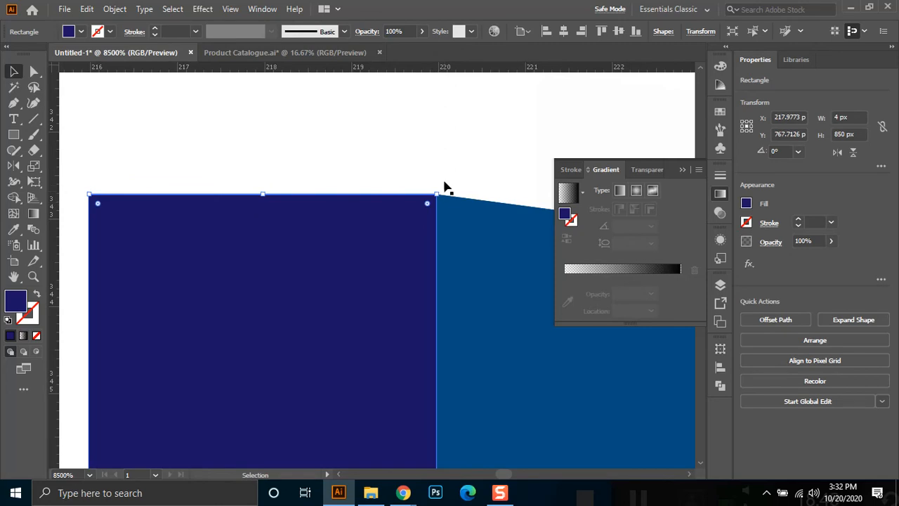
pyautogui.click(275, 132)
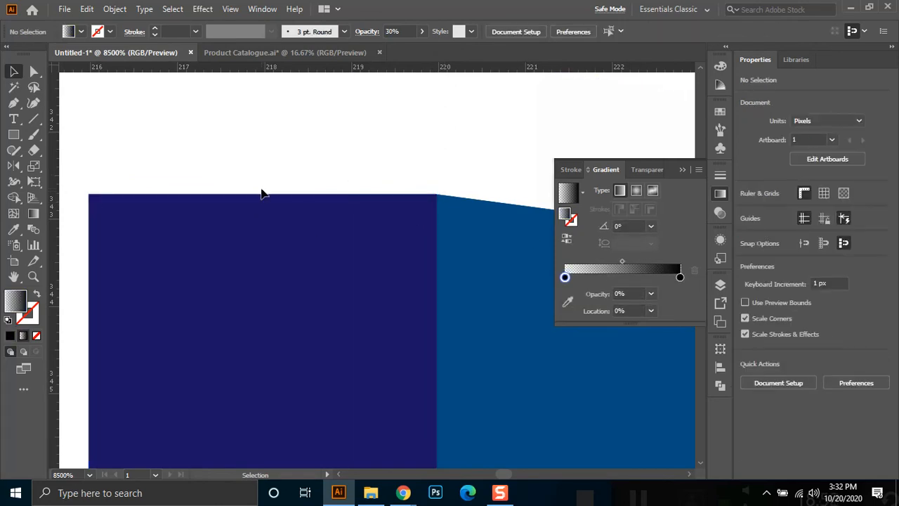
pyautogui.click(682, 170)
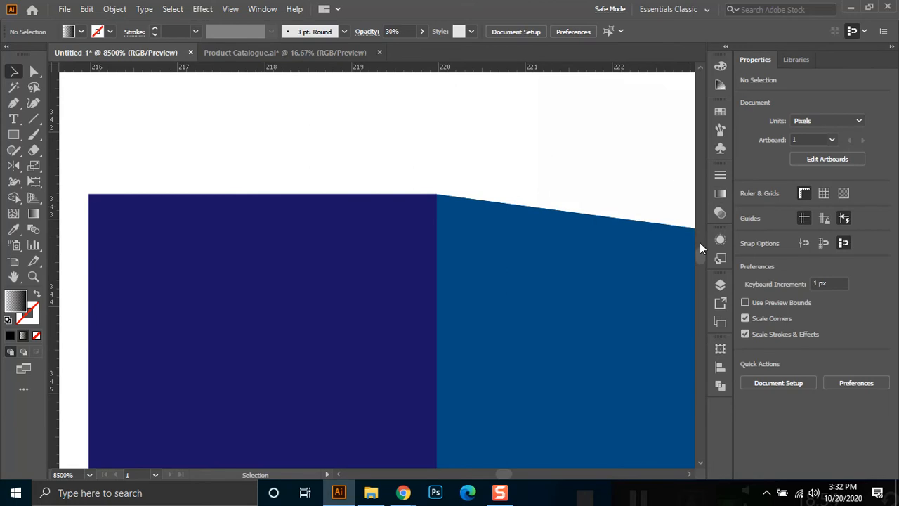
# Lower the navy strip's top outer corner by about 2 px so its top edge slants away from the Winter Product panel.
pyautogui.hotkey('ctrl', '-')
pyautogui.hotkey('ctrl', '-')
pyautogui.hotkey('ctrl', '-')
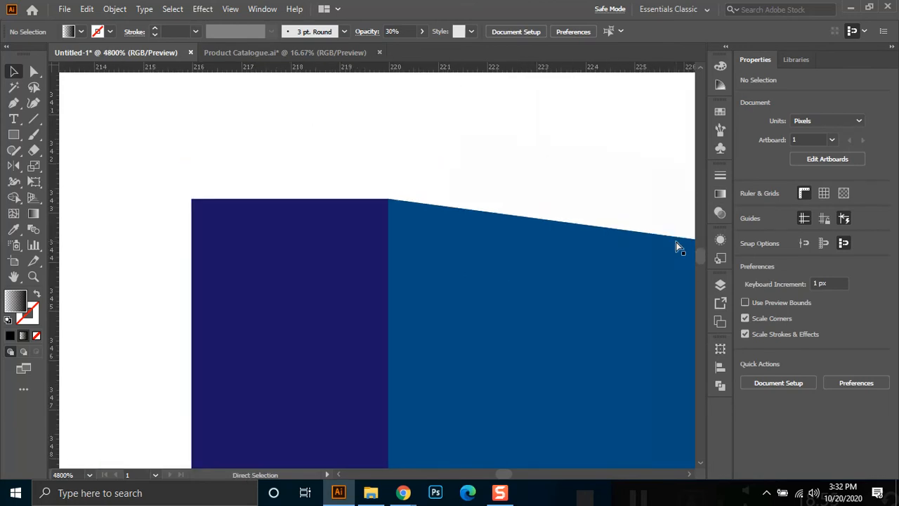
pyautogui.hotkey('ctrl', '-')
pyautogui.hotkey('ctrl', '-')
pyautogui.hotkey('ctrl', '-')
pyautogui.hotkey('ctrl', '-')
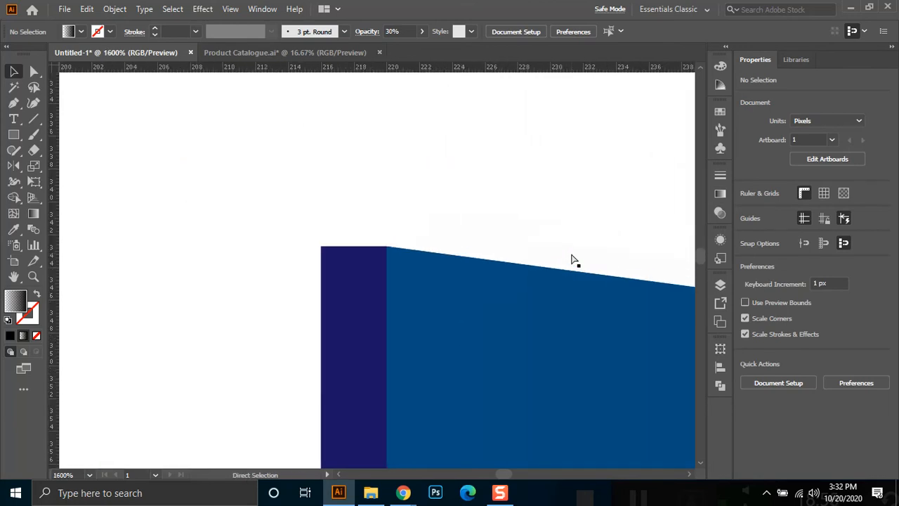
pyautogui.moveTo(552, 277); pyautogui.dragTo(354, 155)
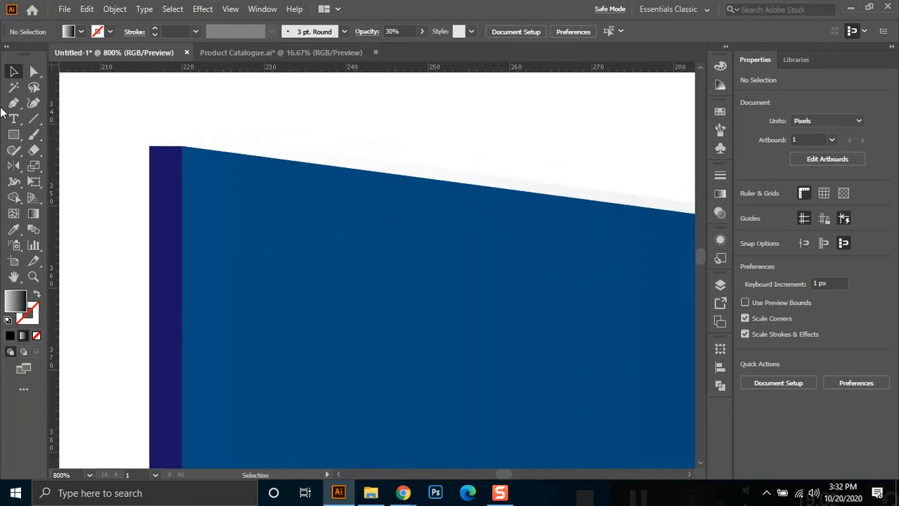
pyautogui.click(34, 71)
pyautogui.click(149, 147)
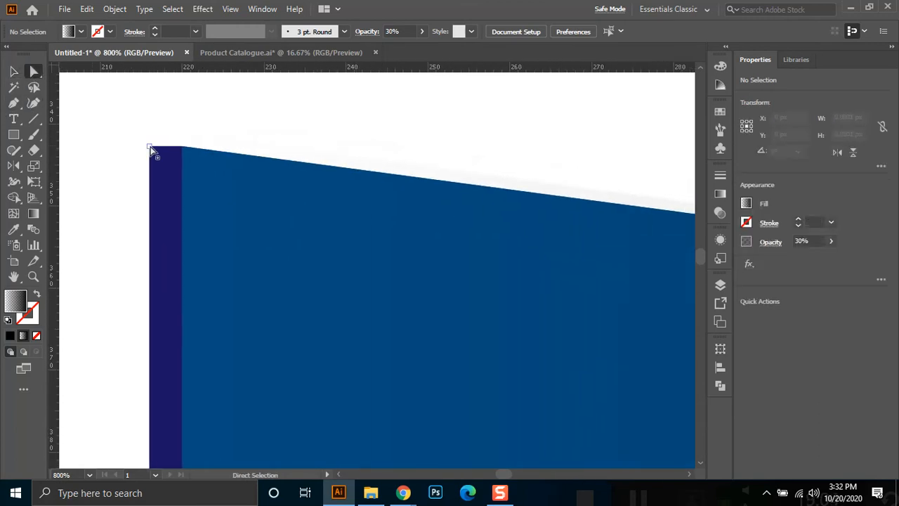
pyautogui.moveTo(150, 149); pyautogui.dragTo(150, 164)
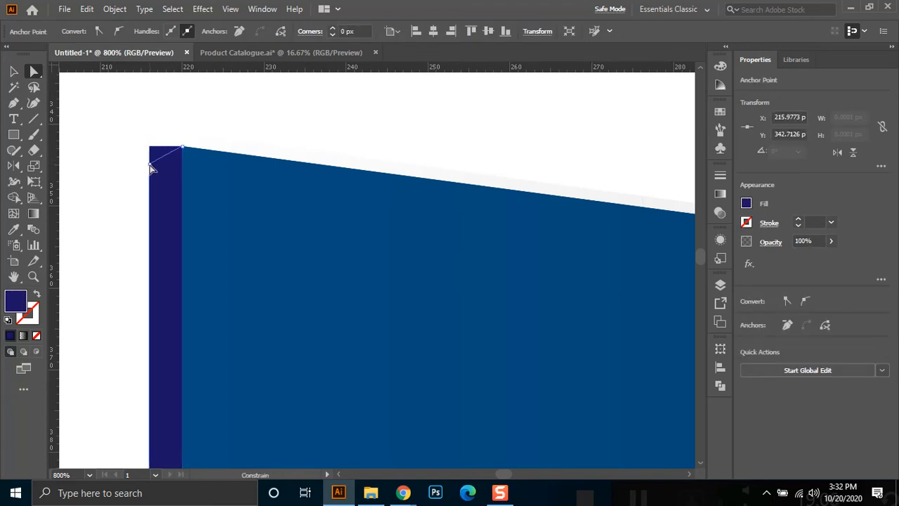
pyautogui.moveTo(162, 201); pyautogui.dragTo(159, 194)
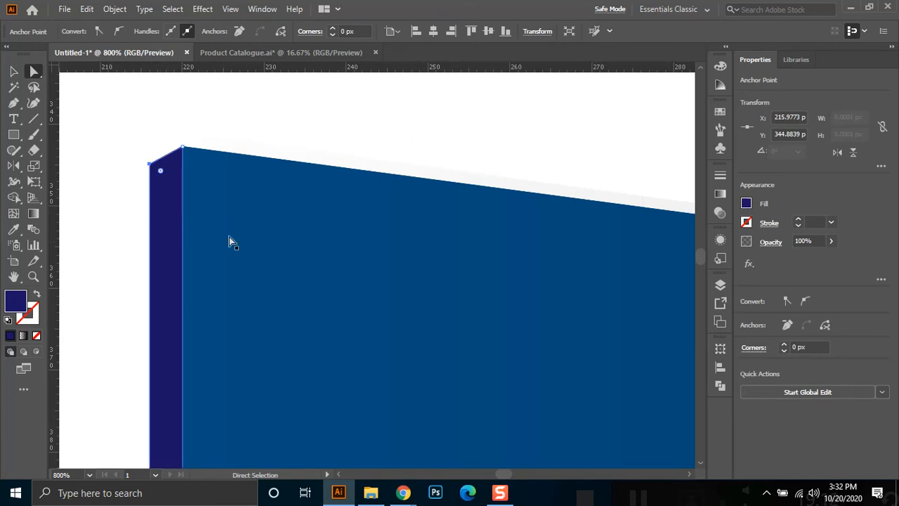
# Raise the navy strip's lower end to the Winter Product panel's bottom outer corner and slant it, leaving the strip about 833 px high.
pyautogui.hotkey('ctrl', '-')
pyautogui.hotkey('ctrl', '-')
pyautogui.hotkey('ctrl', '-')
pyautogui.hotkey('ctrl', '-')
pyautogui.hotkey('ctrl', '-')
pyautogui.hotkey('ctrl', '-')
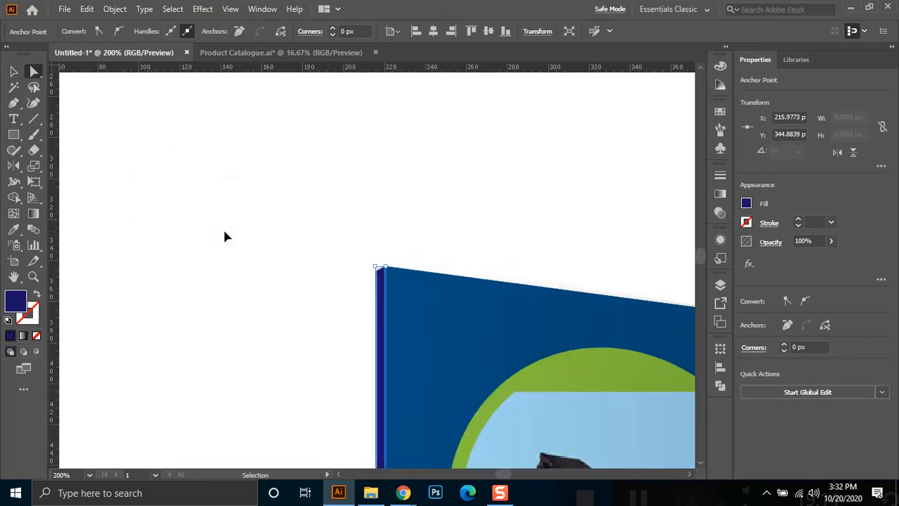
pyautogui.press('space')
pyautogui.moveTo(482, 393); pyautogui.dragTo(449, 94)
pyautogui.moveTo(414, 390); pyautogui.dragTo(383, 221)
pyautogui.moveTo(335, 385); pyautogui.dragTo(362, 385)
pyautogui.click(33, 276)
pyautogui.moveTo(305, 337); pyautogui.dragTo(391, 412)
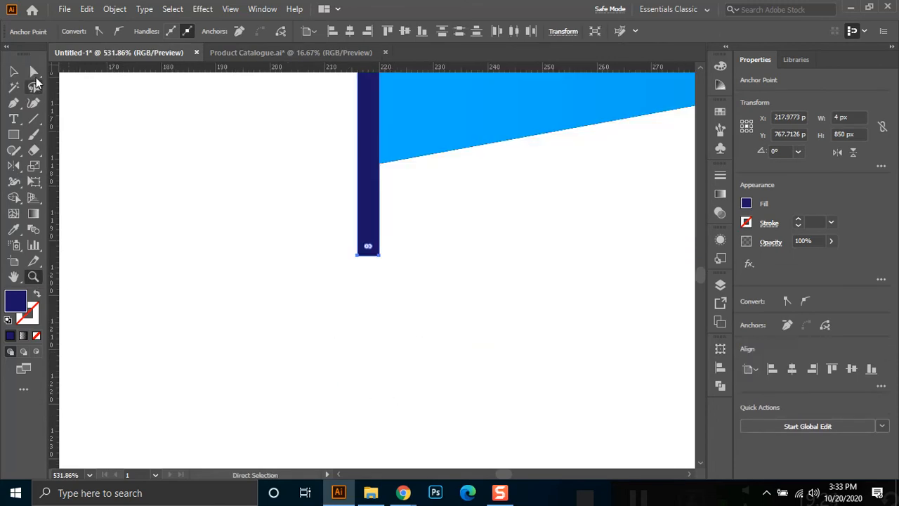
pyautogui.click(34, 71)
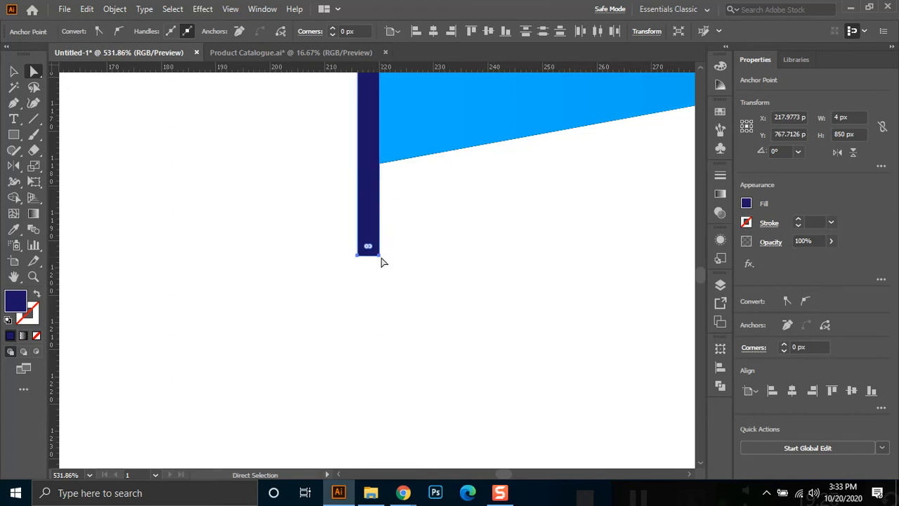
pyautogui.moveTo(392, 251); pyautogui.dragTo(358, 153)
pyautogui.click(375, 207)
pyautogui.scroll(-5, 375, 206)
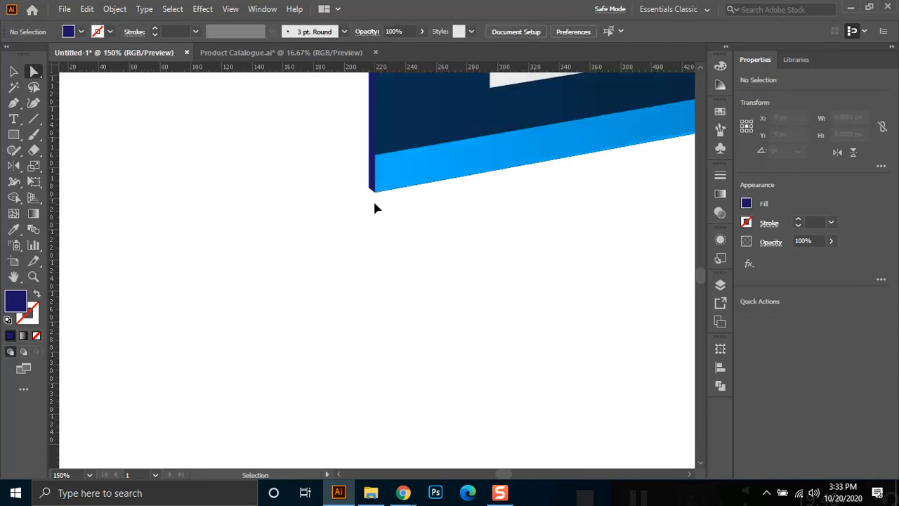
# Change the edge strip's fill to a darker, almost black navy.
pyautogui.scroll(-5, 375, 204)
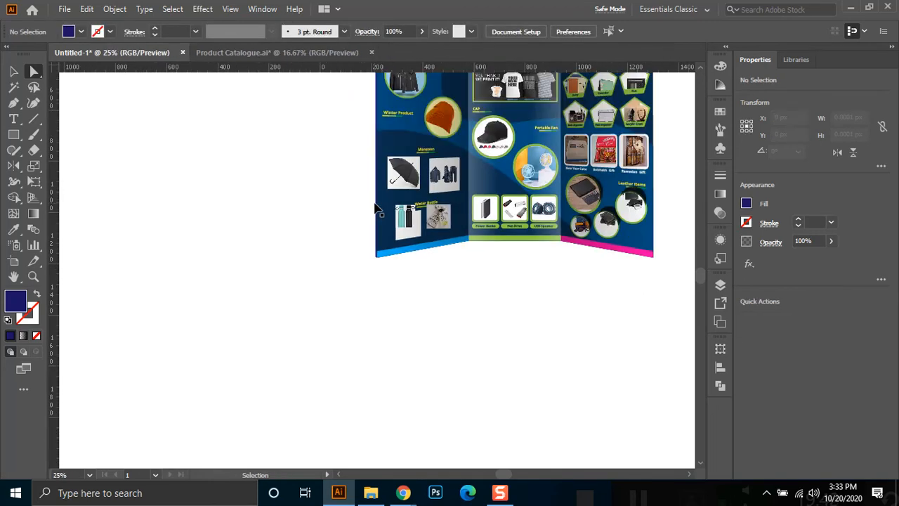
pyautogui.scroll(-2, 374, 206)
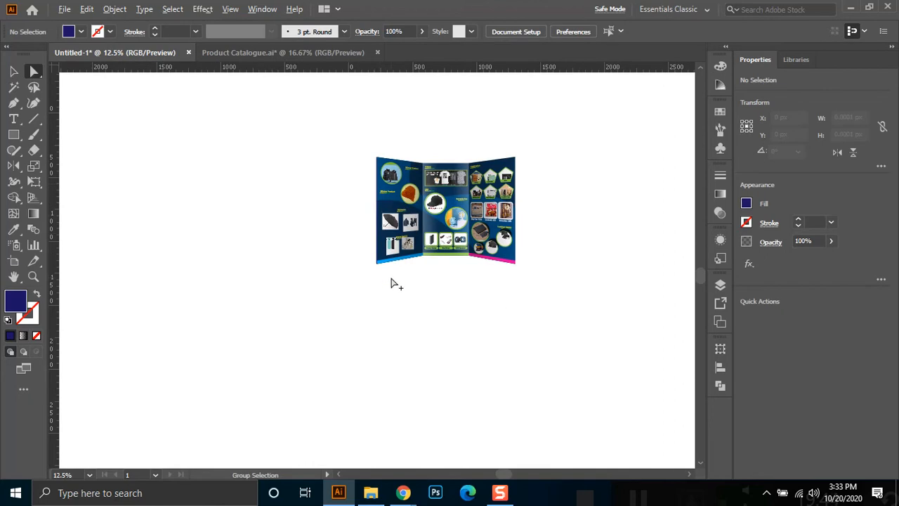
pyautogui.scroll(2, 390, 278)
pyautogui.moveTo(392, 278); pyautogui.dragTo(291, 447)
pyautogui.scroll(2, 271, 306)
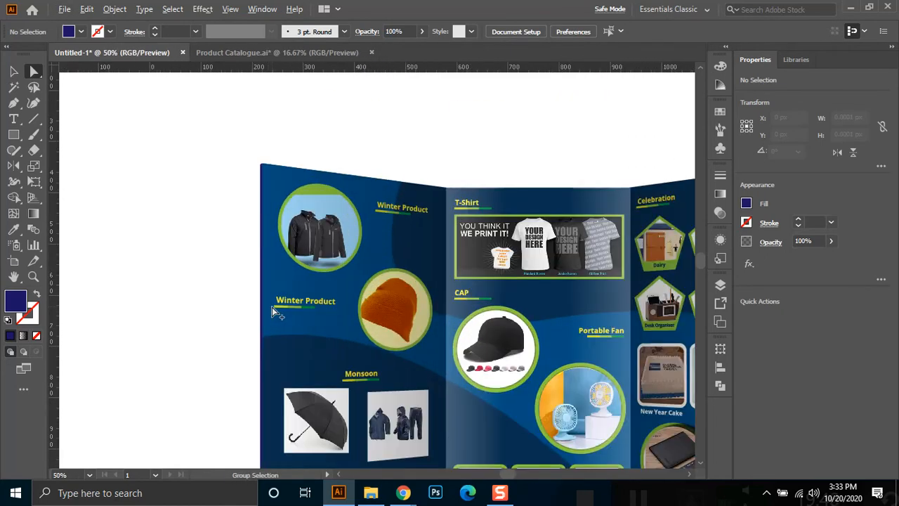
pyautogui.scroll(3, 257, 311)
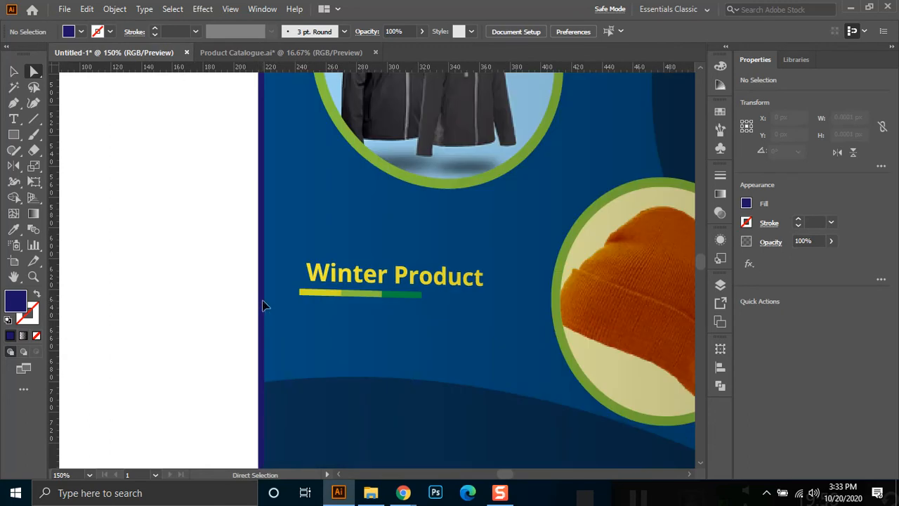
pyautogui.click(263, 303)
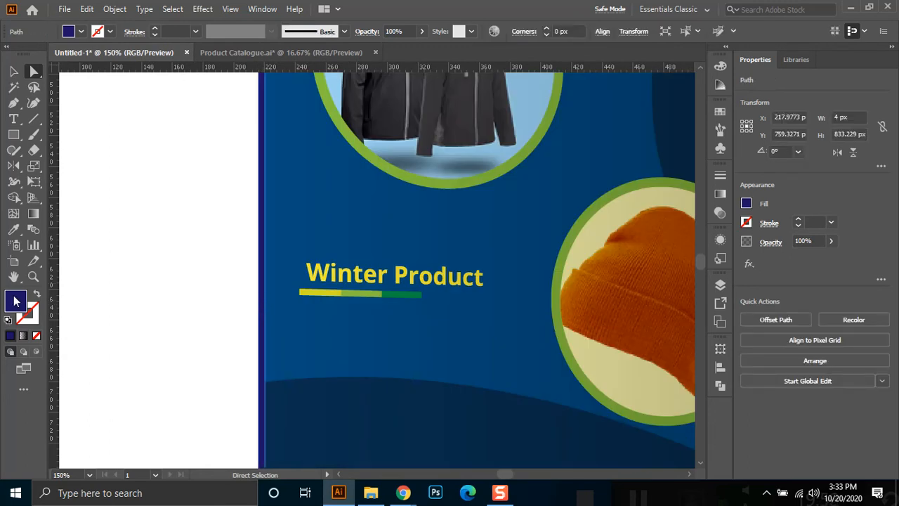
pyautogui.click(594, 316)
pyautogui.click(723, 183)
pyautogui.click(217, 333)
# Duplicate the dark edge strip onto the outer vertical edge of the Celebration panel.
pyautogui.scroll(-6, 217, 332)
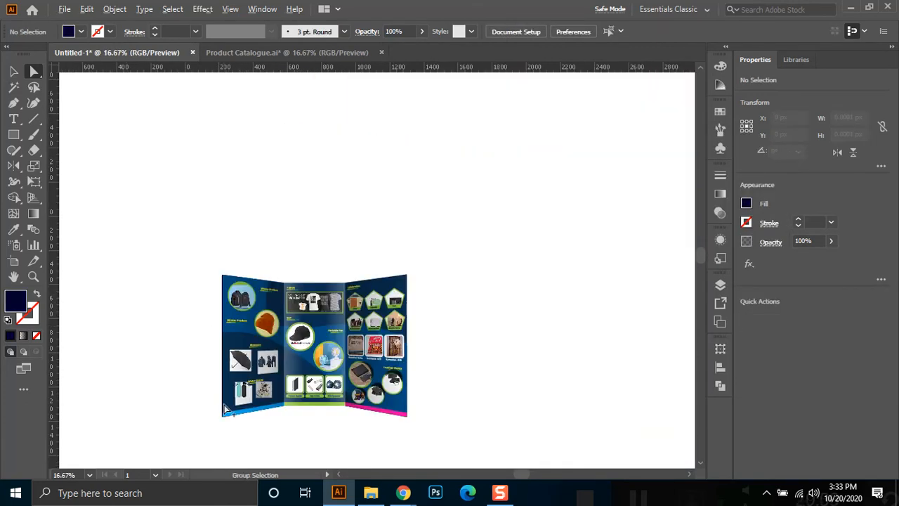
pyautogui.scroll(1, 253, 382)
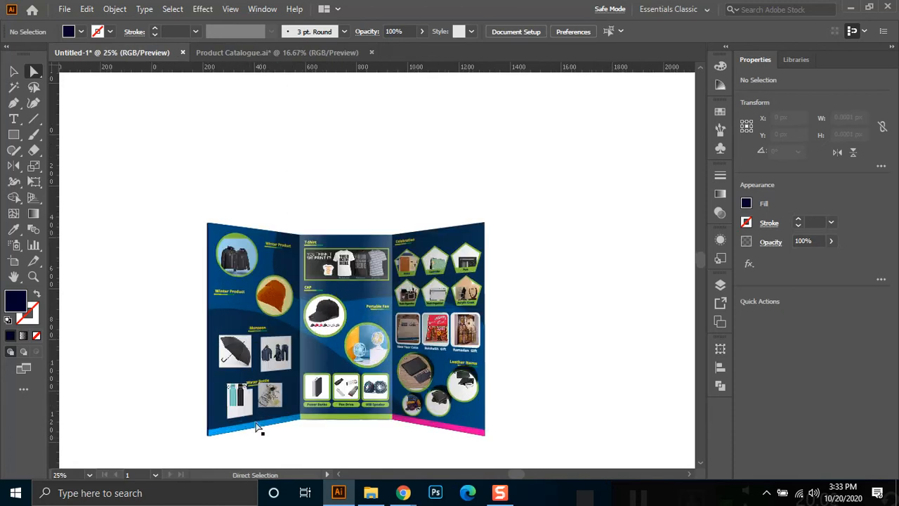
pyautogui.moveTo(271, 390); pyautogui.dragTo(290, 344)
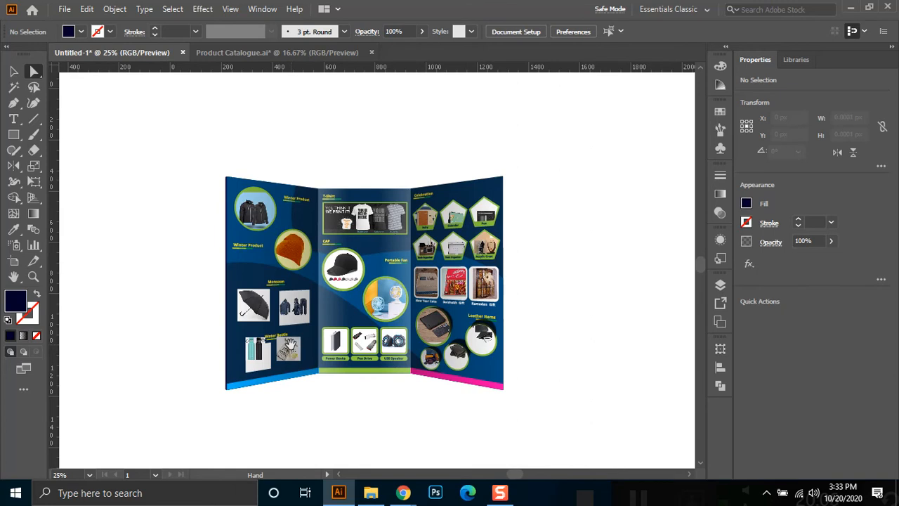
pyautogui.click(13, 71)
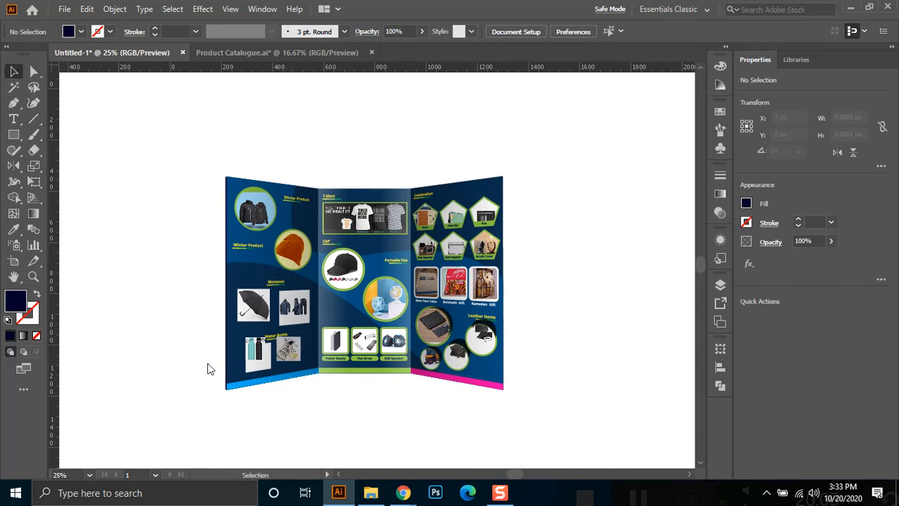
pyautogui.press('super')
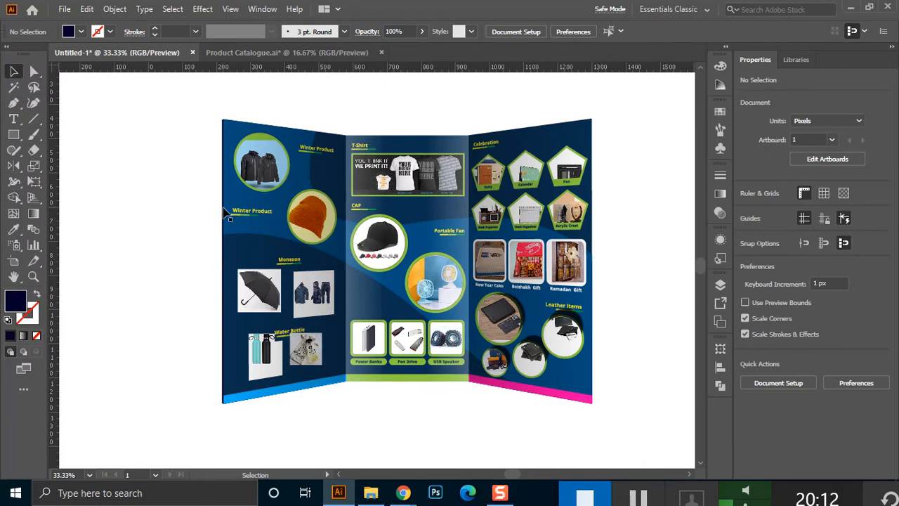
pyautogui.moveTo(236, 211); pyautogui.dragTo(595, 242)
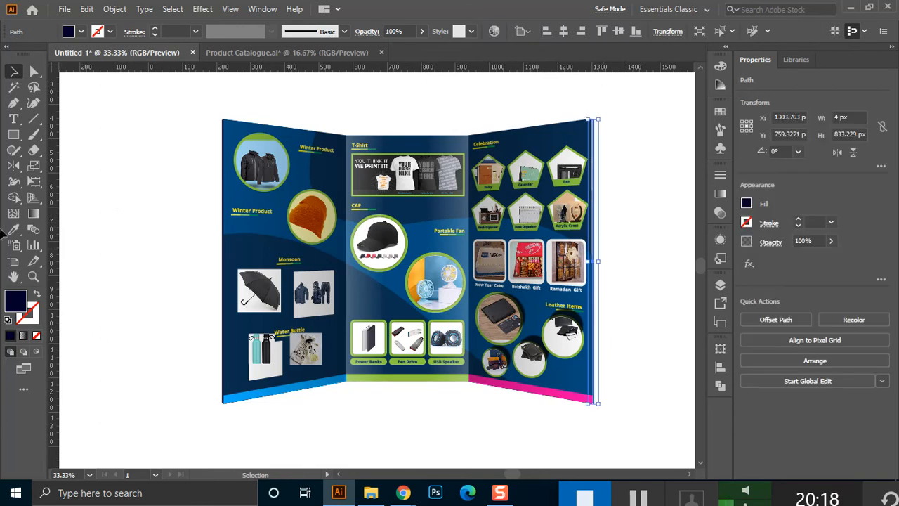
# Reflect the duplicated strip horizontally so its slanted ends face away from the Celebration panel.
pyautogui.click(14, 165)
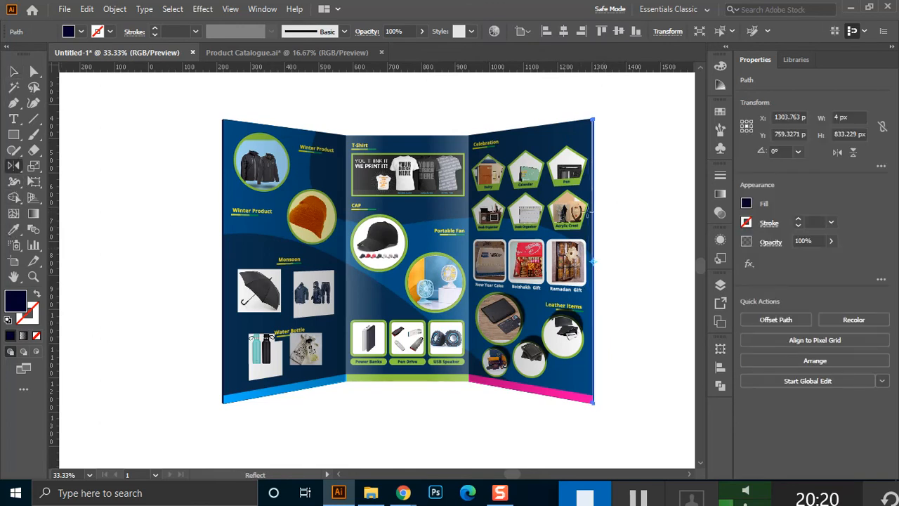
pyautogui.moveTo(606, 221); pyautogui.dragTo(621, 221)
pyautogui.hotkey('ctrl', '1')
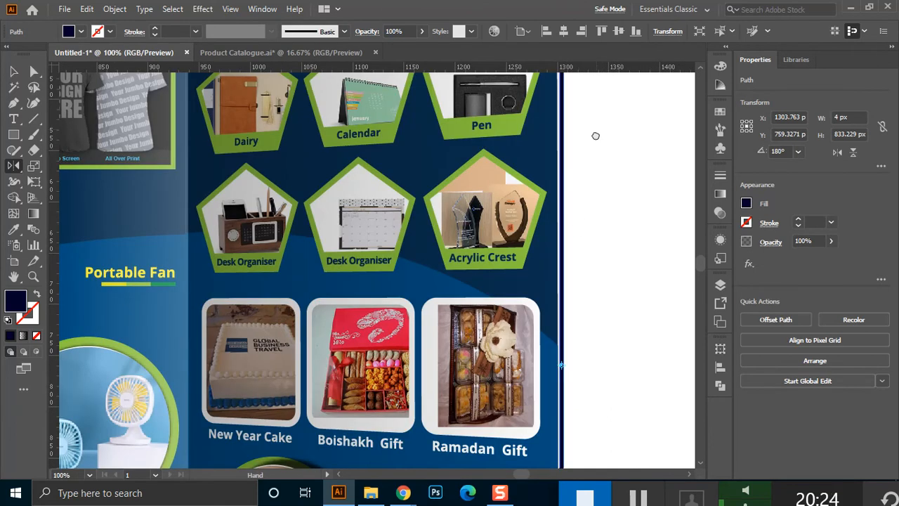
# Move the mirrored strip inward against the Celebration panel's outer vertical edge.
pyautogui.moveTo(595, 131); pyautogui.dragTo(542, 348)
pyautogui.click(26, 71)
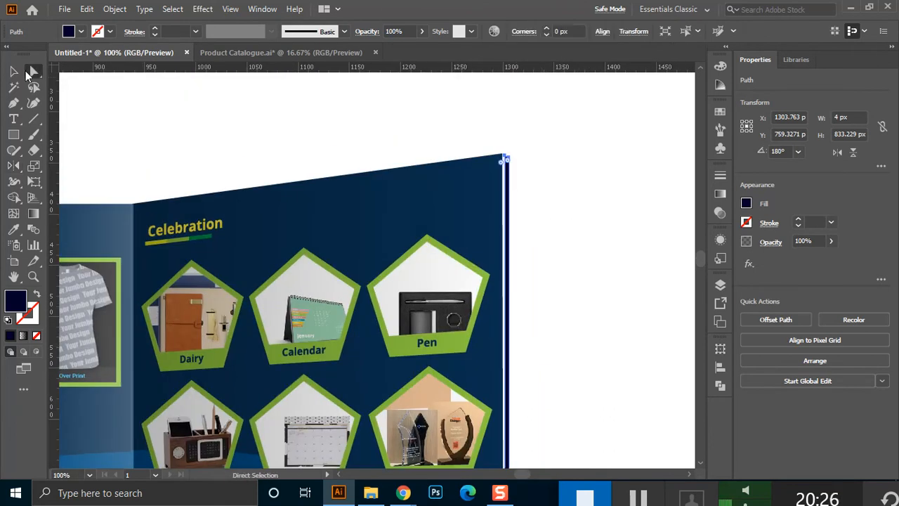
pyautogui.click(560, 178)
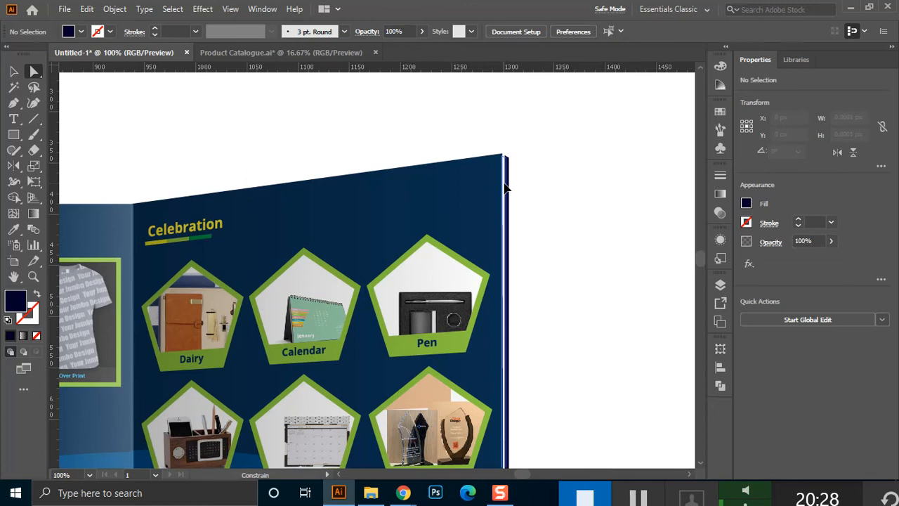
pyautogui.hotkey('ctrl', 'z')
pyautogui.scroll(1, 531, 165)
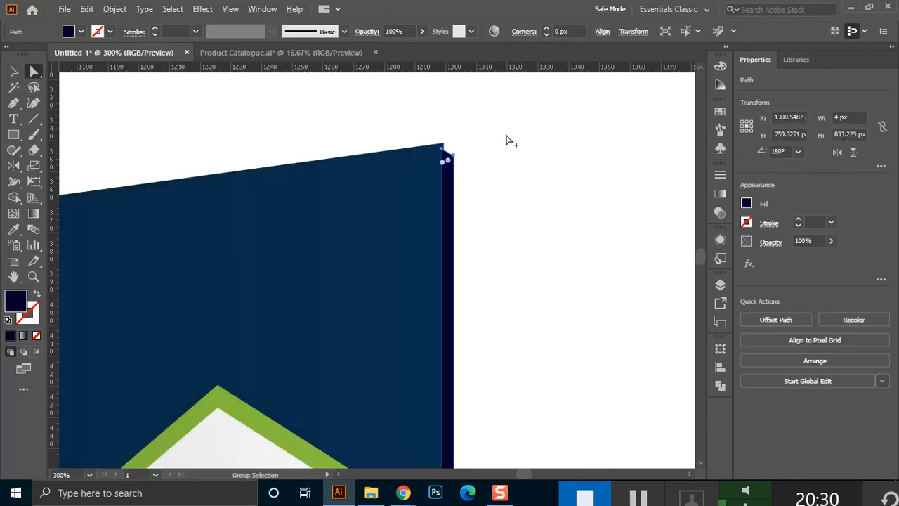
# Raise the mirrored strip's two top anchor points so its inner corner meets the Celebration panel's top outer corner.
pyautogui.moveTo(448, 166); pyautogui.dragTo(441, 235)
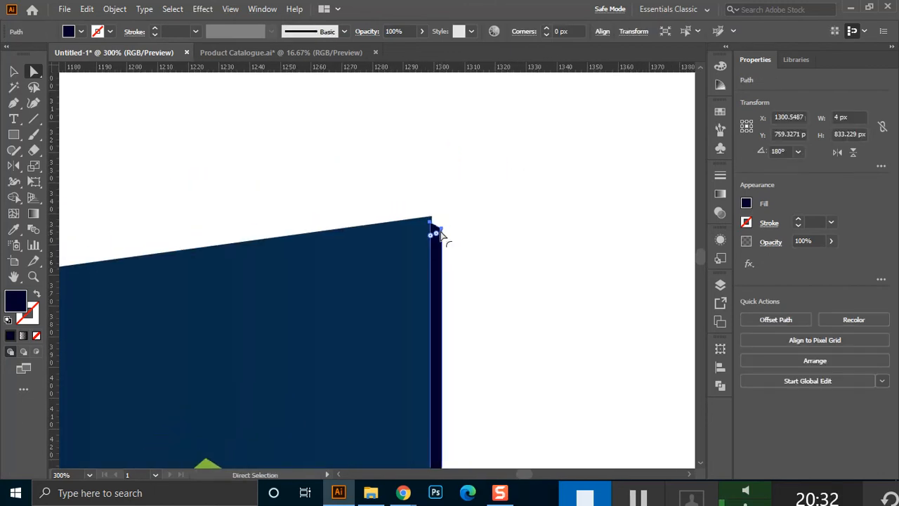
pyautogui.click(430, 222)
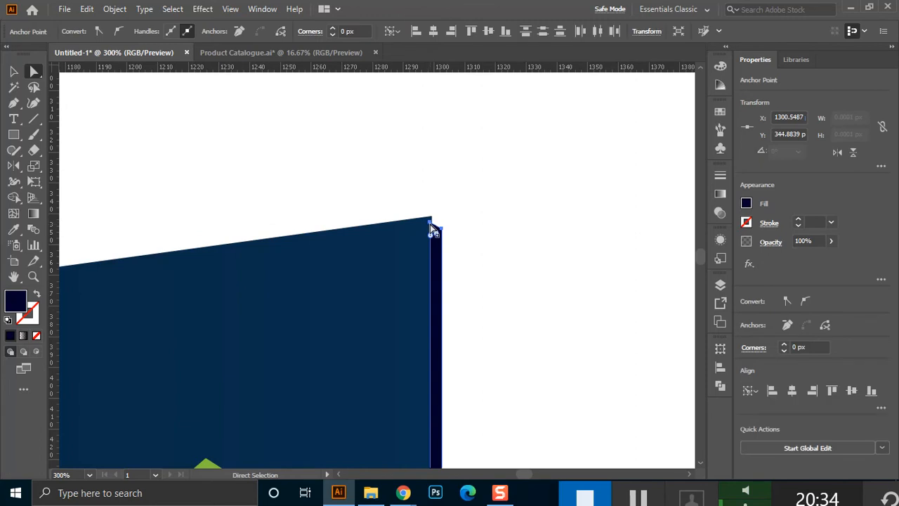
pyautogui.moveTo(431, 223); pyautogui.dragTo(431, 221)
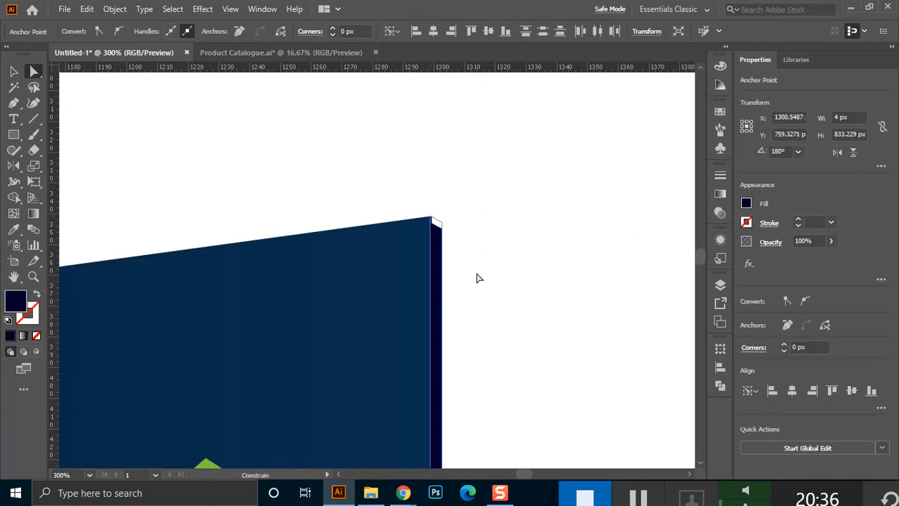
# Shift the mirrored strip's lower end outward so its inner corner meets the pink band's bottom outer corner, and deselect it.
pyautogui.scroll(-10, 489, 187)
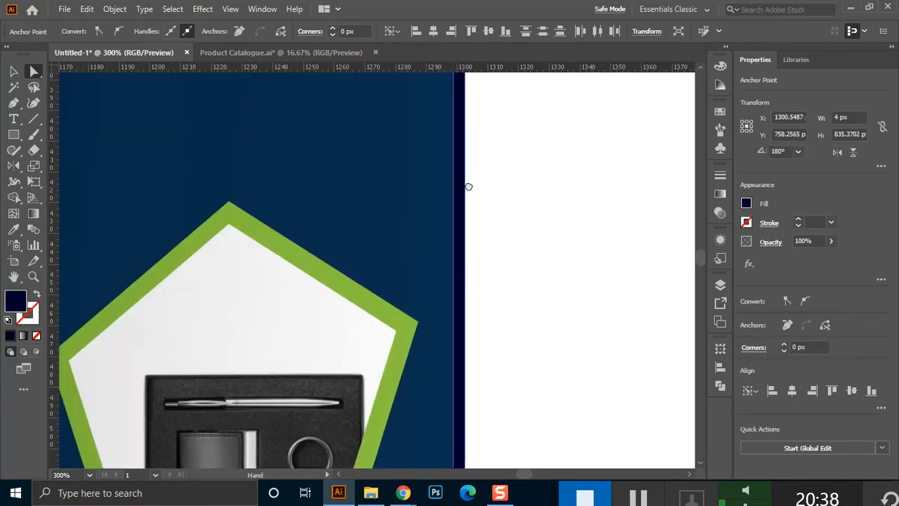
pyautogui.scroll(-10, 488, 187)
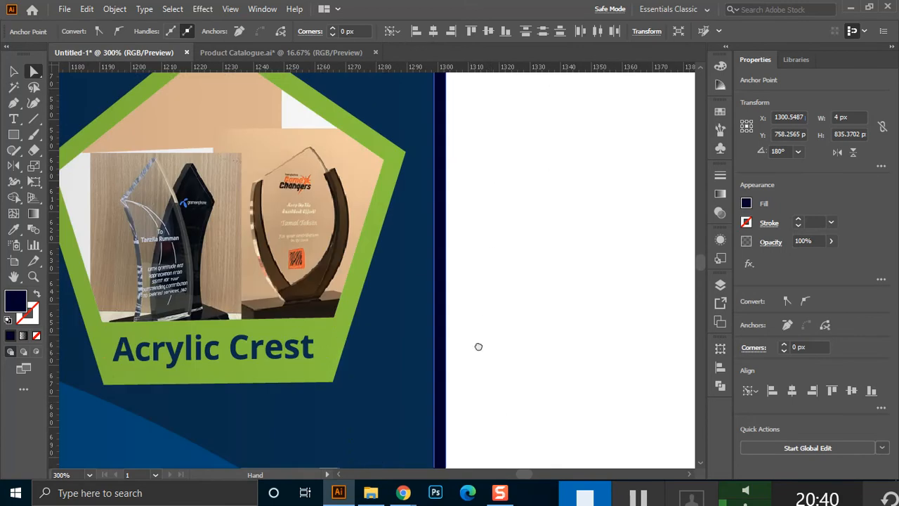
pyautogui.scroll(-10, 475, 227)
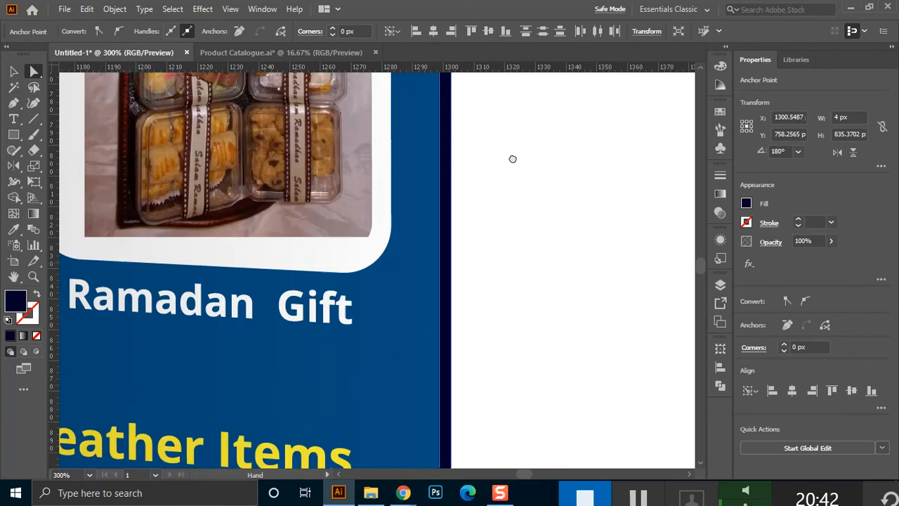
pyautogui.scroll(-15, 496, 281)
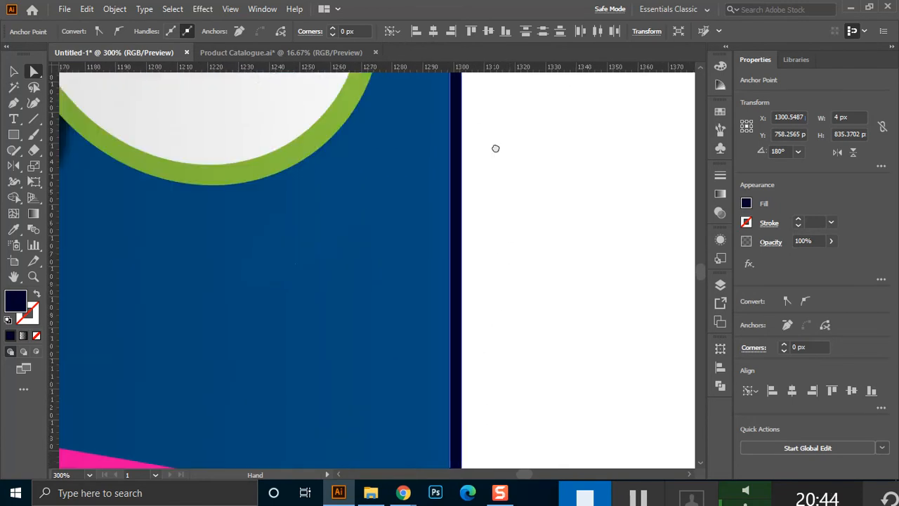
pyautogui.scroll(-2, 552, 351)
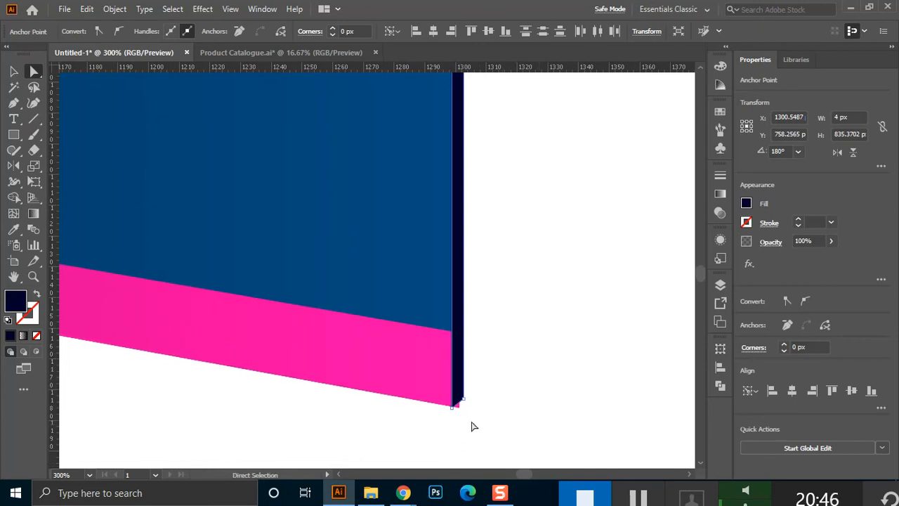
pyautogui.moveTo(458, 395); pyautogui.dragTo(465, 380)
pyautogui.click(537, 370)
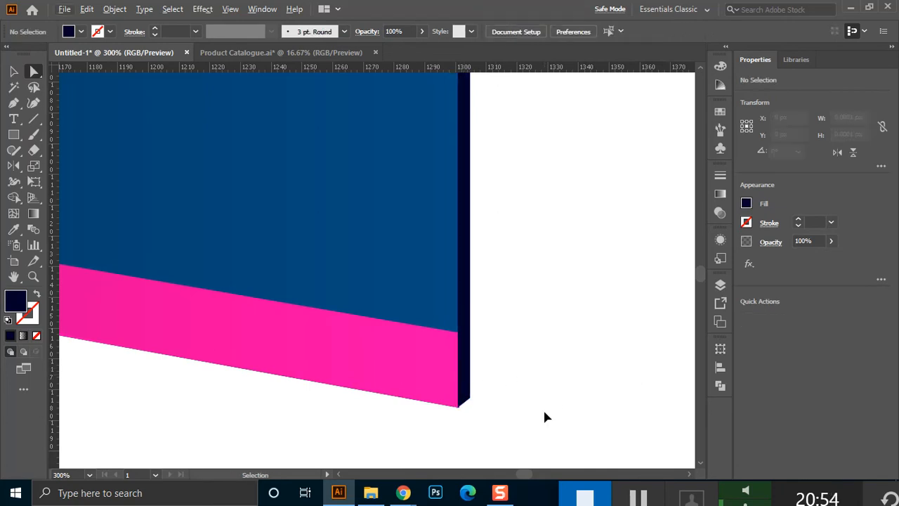
# Draw an open Pen path about 1126 px wide and 76 px high along the bottom edges of the three panels.
pyautogui.hotkey('ctrl', '-')
pyautogui.hotkey('ctrl', '-')
pyautogui.hotkey('ctrl', '-')
pyautogui.hotkey('ctrl', '-')
pyautogui.hotkey('ctrl', '-')
pyautogui.hotkey('ctrl', '-')
pyautogui.hotkey('ctrl', '-')
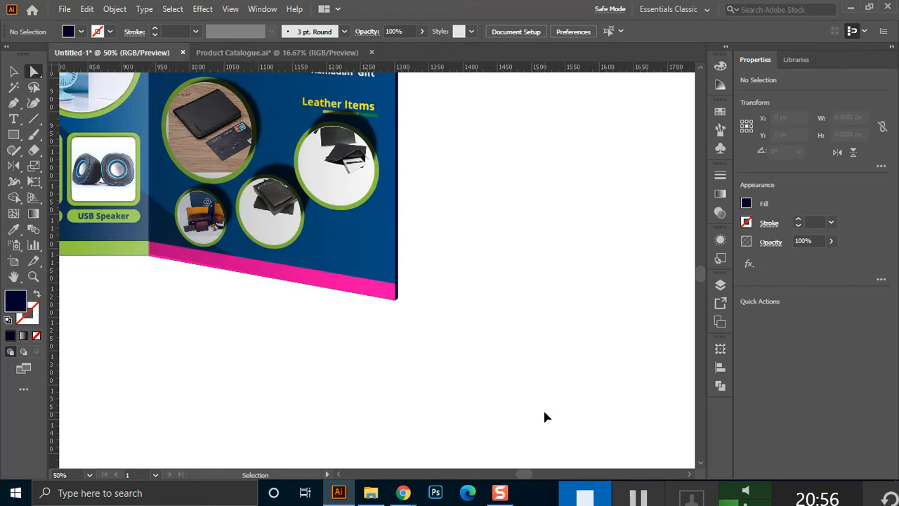
pyautogui.press('space')
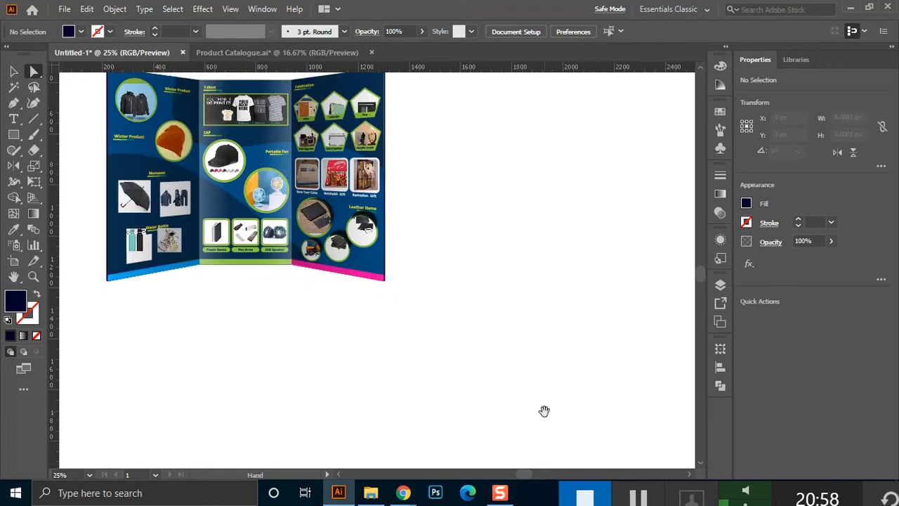
pyautogui.moveTo(408, 277); pyautogui.dragTo(507, 341)
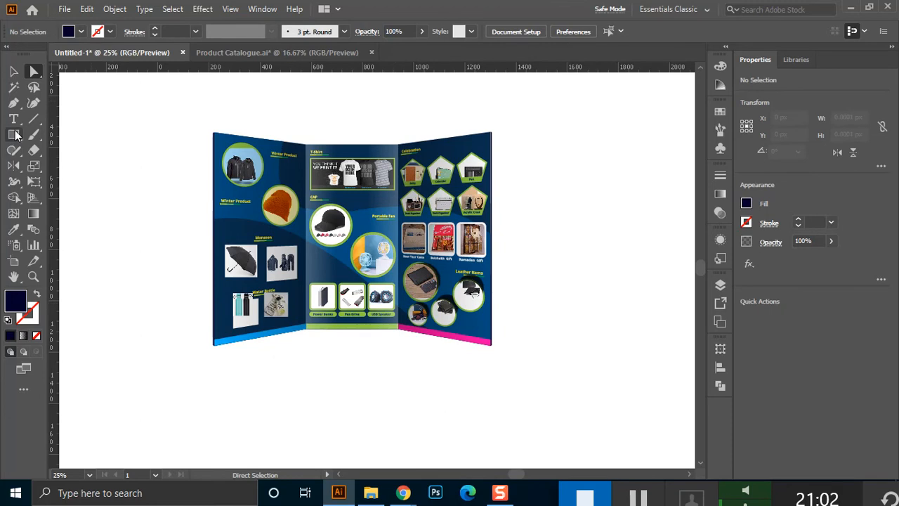
pyautogui.click(14, 106)
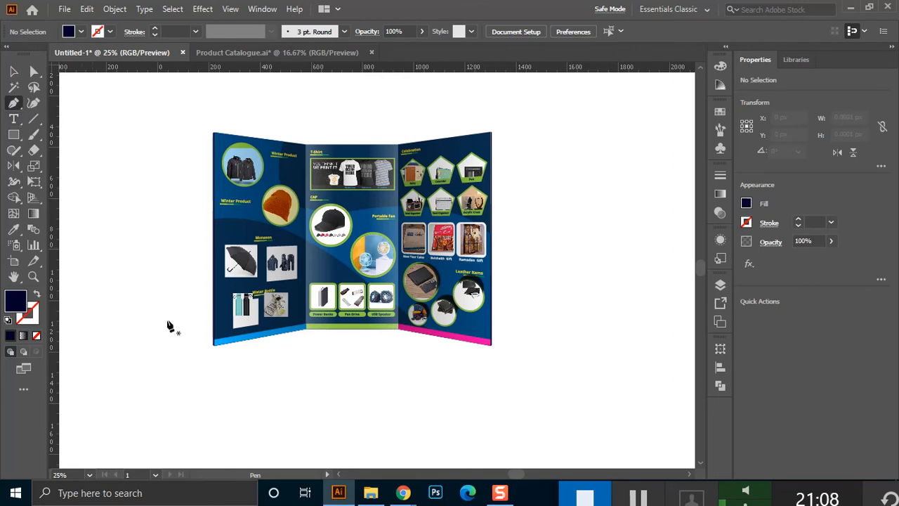
pyautogui.click(205, 347)
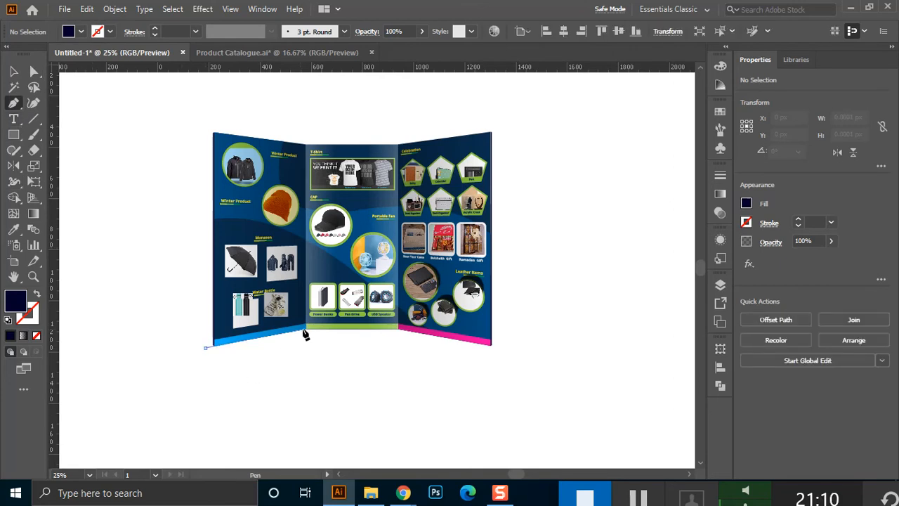
pyautogui.click(399, 328)
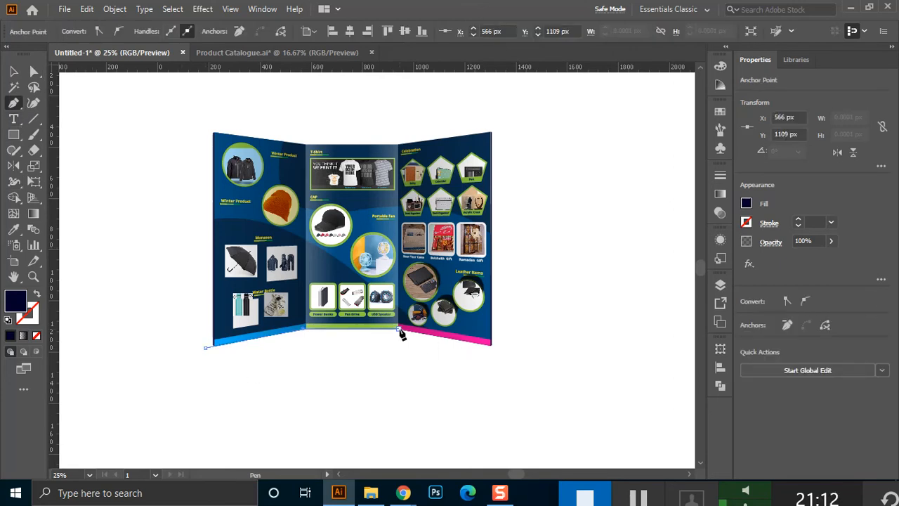
pyautogui.click(492, 345)
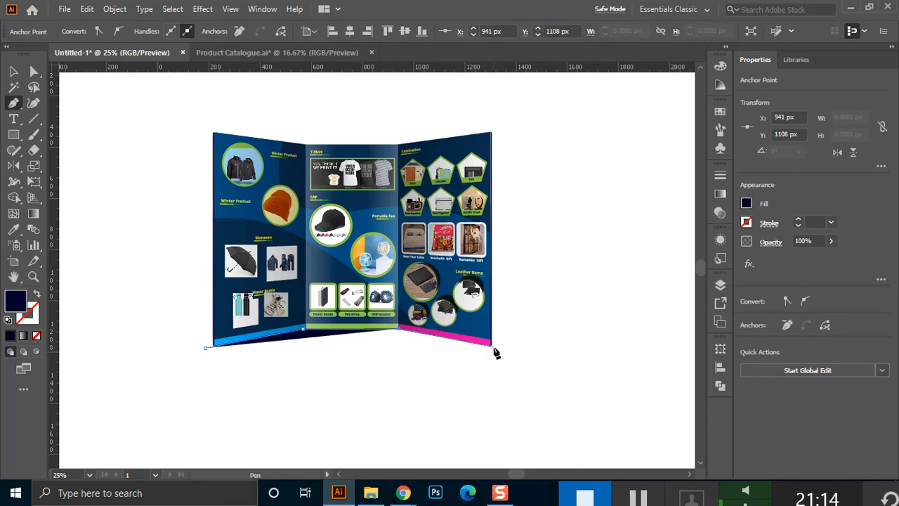
pyautogui.press('v')
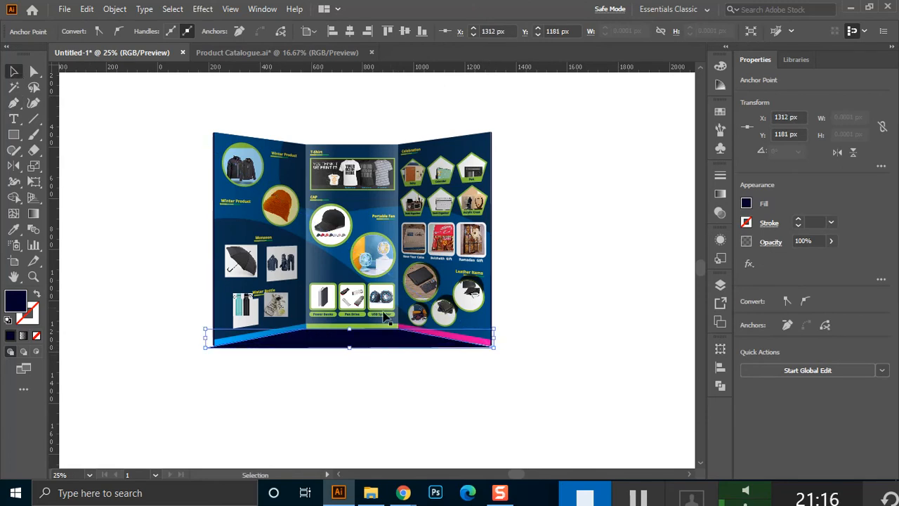
pyautogui.click(361, 344)
# Swap the new path's dark fill to its stroke and set the stroke weight to 30 pt.
pyautogui.click(37, 293)
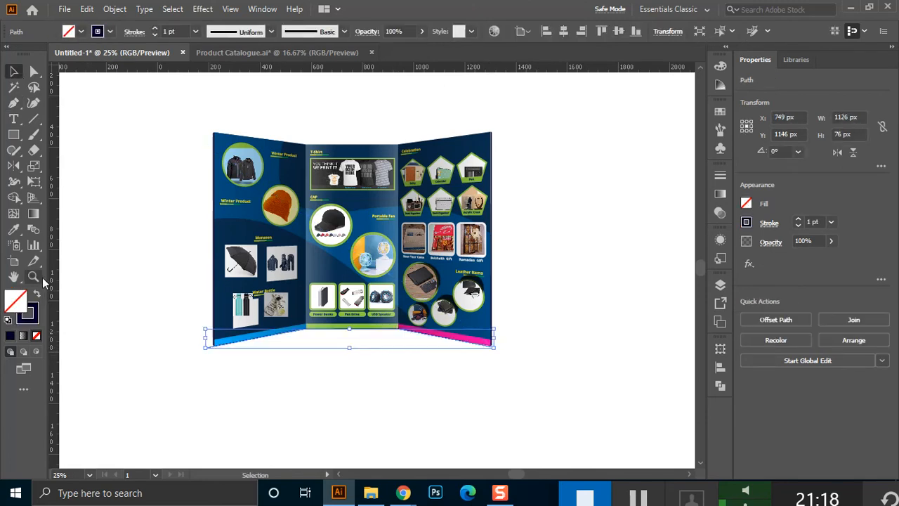
pyautogui.doubleClick(173, 32)
pyautogui.write('30')
pyautogui.press('Return')
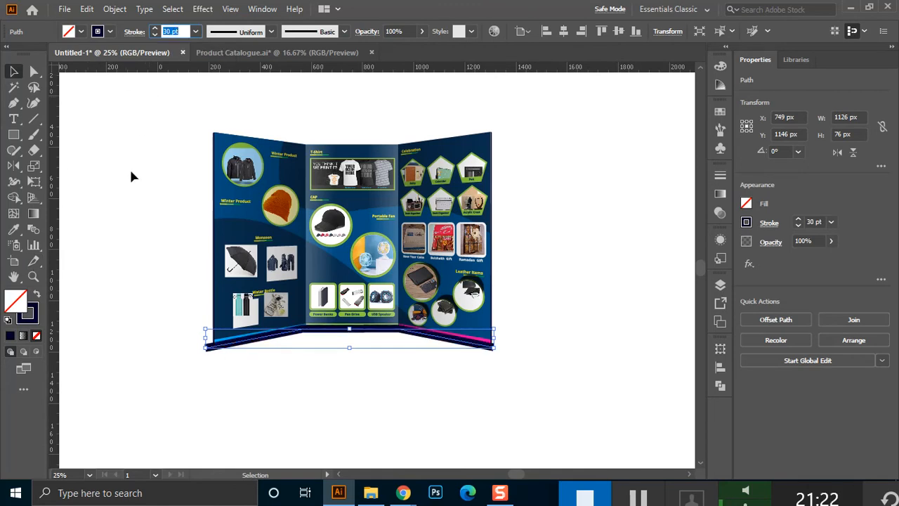
# Give the bottom path's stroke round caps.
pyautogui.click(120, 173)
pyautogui.click(223, 350)
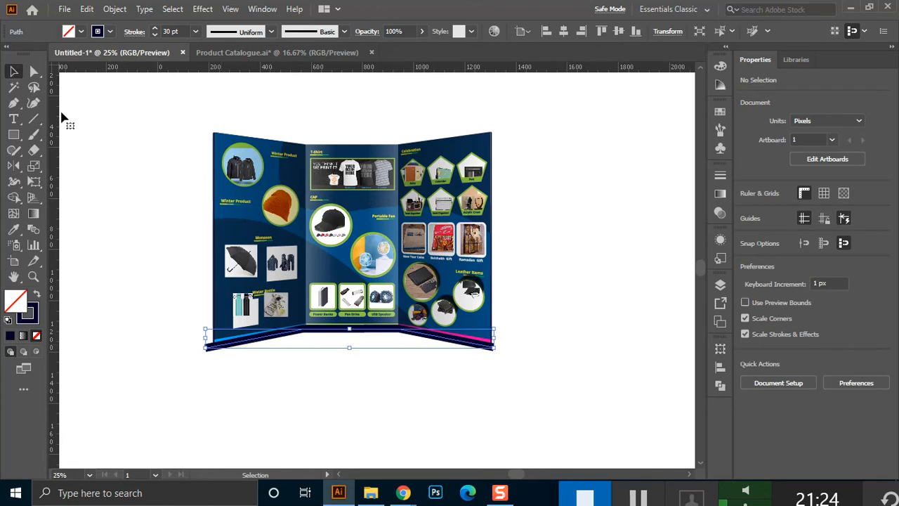
pyautogui.click(134, 32)
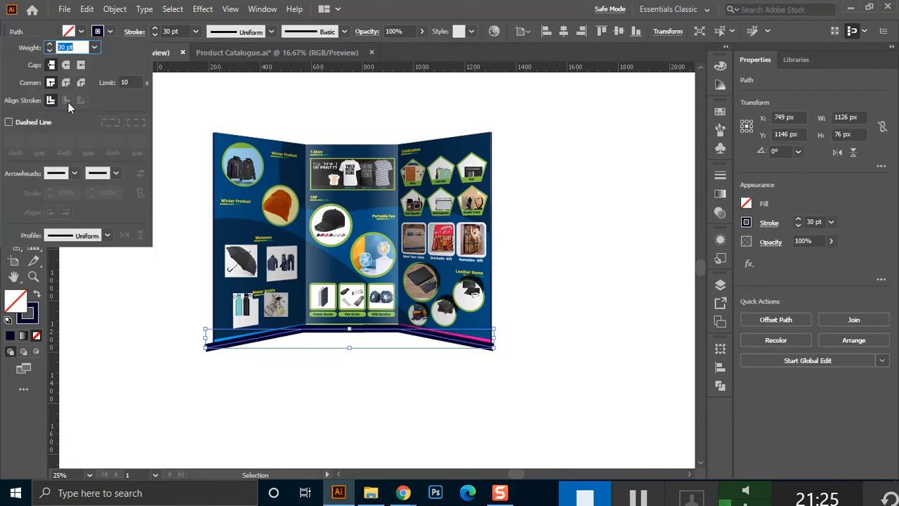
pyautogui.click(66, 65)
pyautogui.click(200, 345)
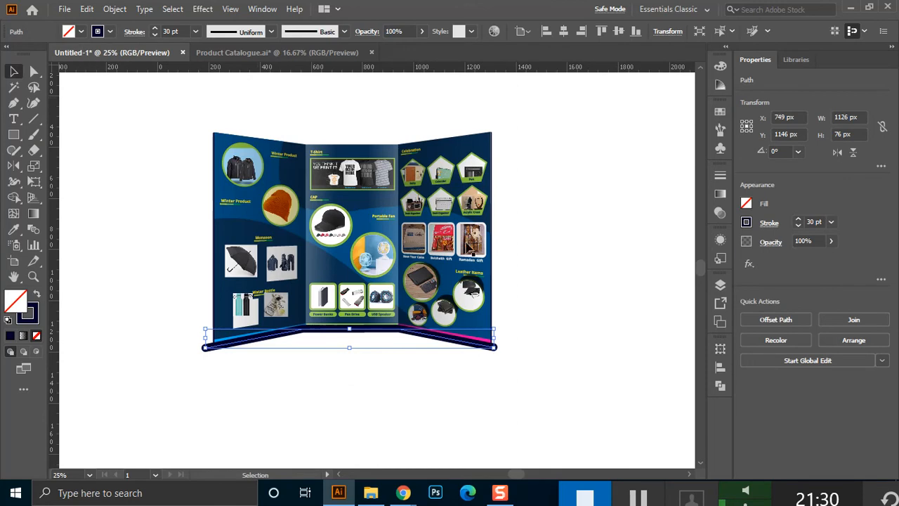
# Apply a Gaussian Blur with a radius of about 21.7 pixels to the bottom path and send it behind the panels.
pyautogui.click(721, 241)
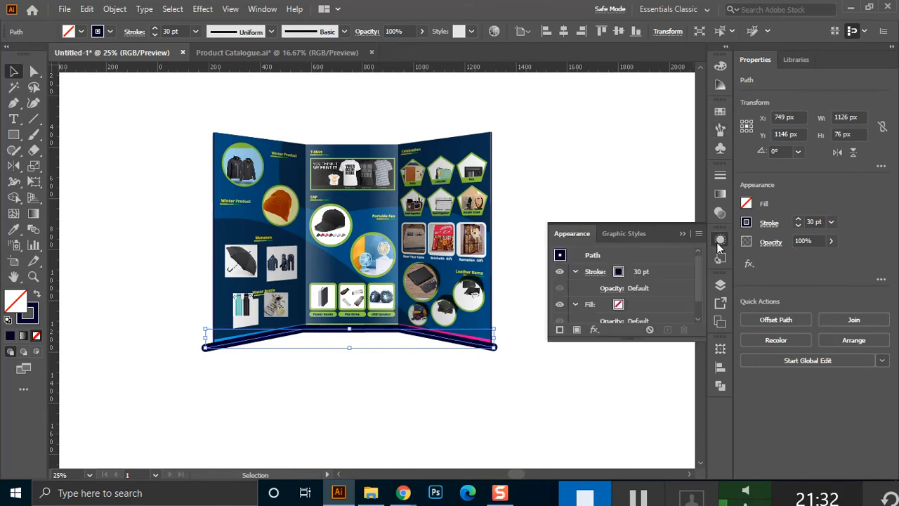
pyautogui.click(595, 329)
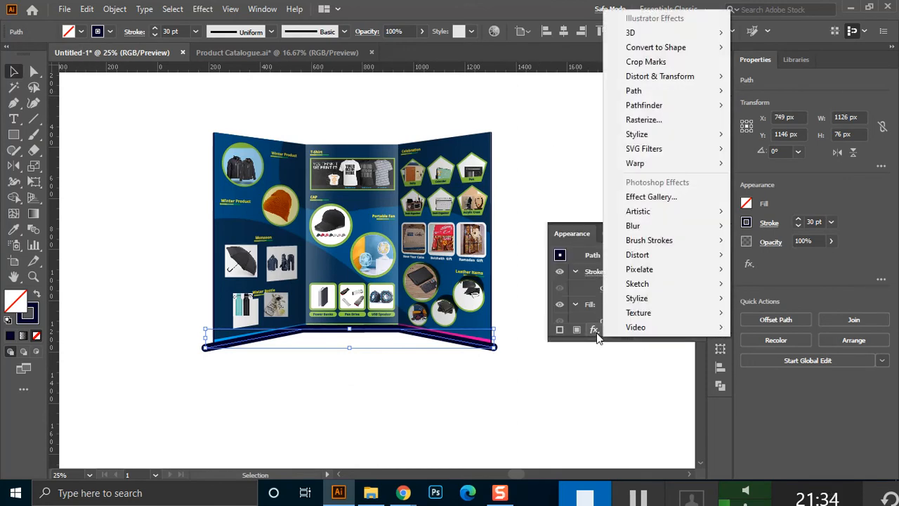
pyautogui.moveTo(667, 138)
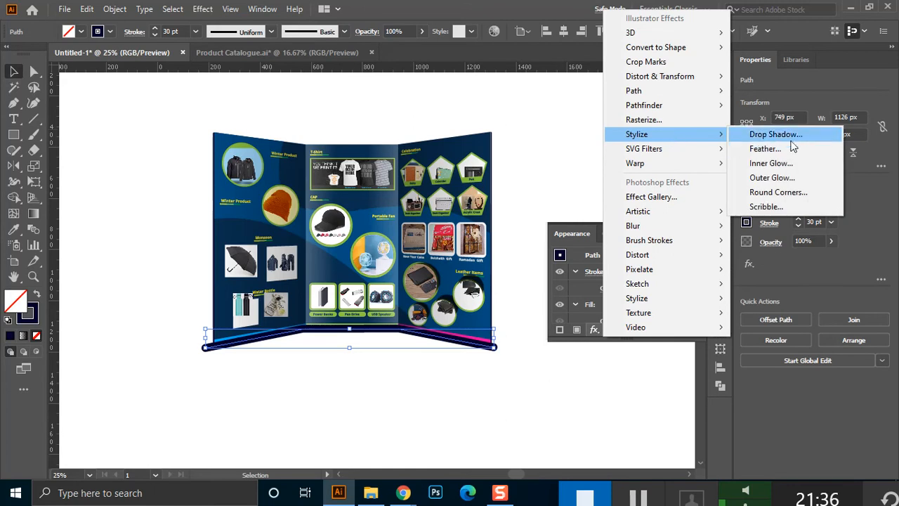
pyautogui.moveTo(660, 225)
pyautogui.click(774, 226)
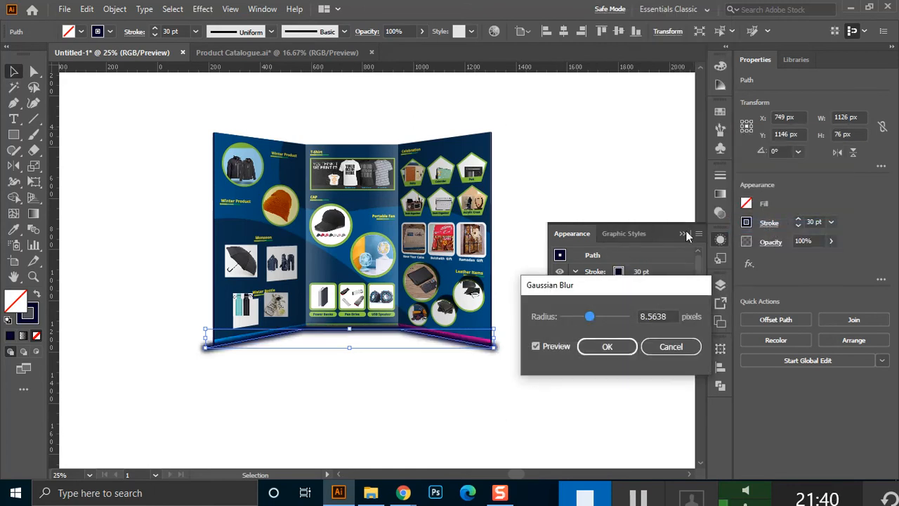
pyautogui.moveTo(591, 317); pyautogui.dragTo(596, 320)
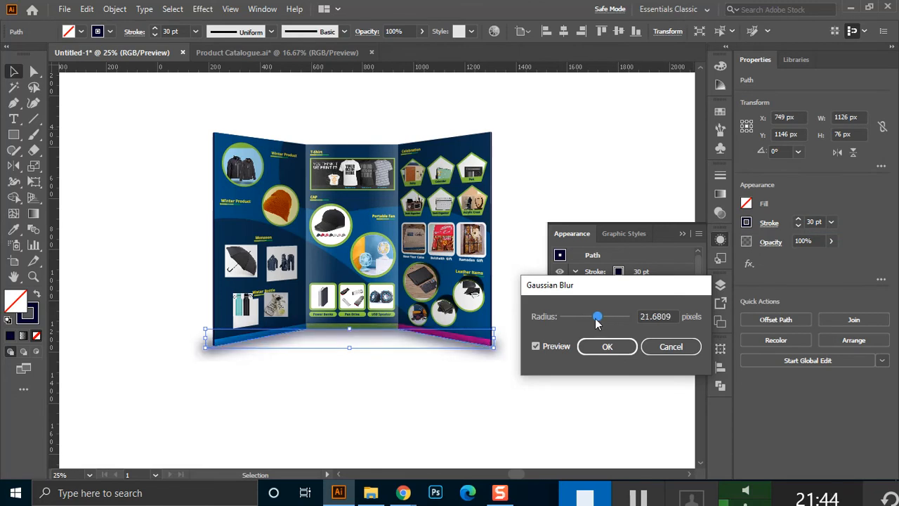
pyautogui.click(613, 352)
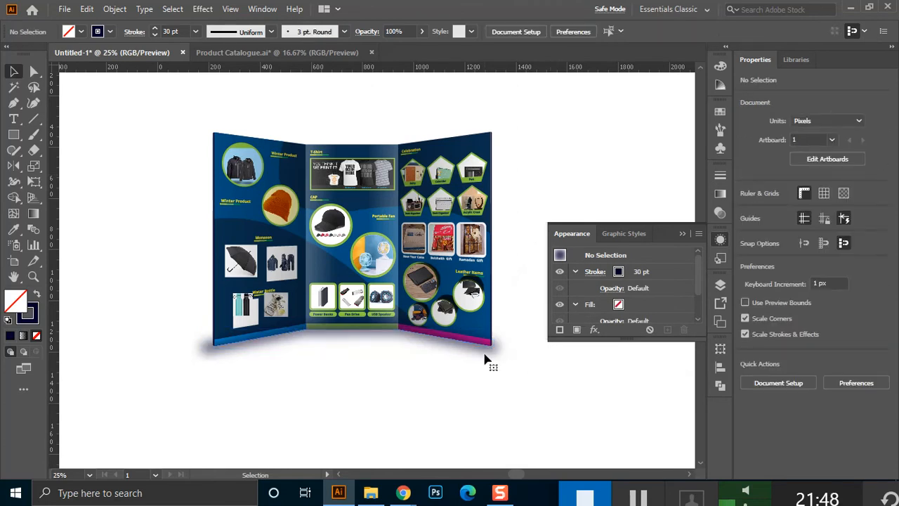
pyautogui.hotkey('ctrl', 'shift', '[')
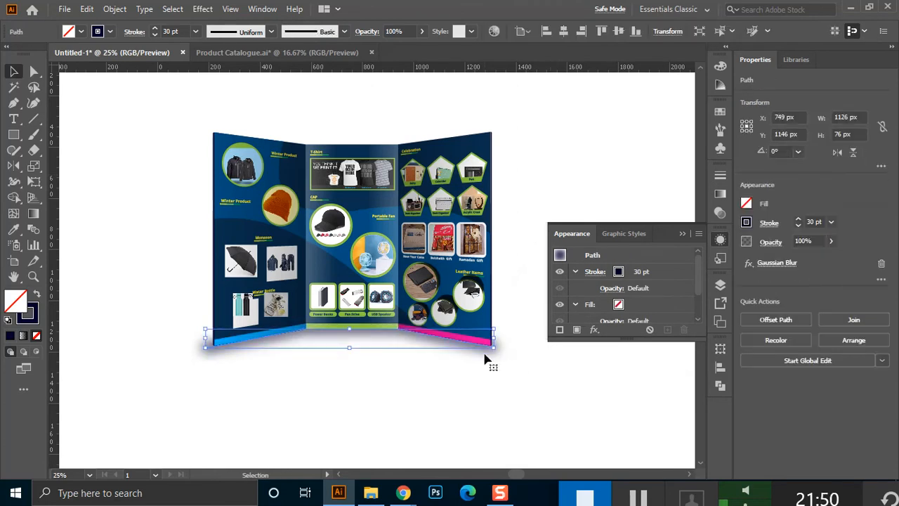
pyautogui.click(480, 411)
# Adjust the shadow path so both end anchor points meet the outer bottom corners of the left and right panels.
pyautogui.press('a')
pyautogui.click(207, 349)
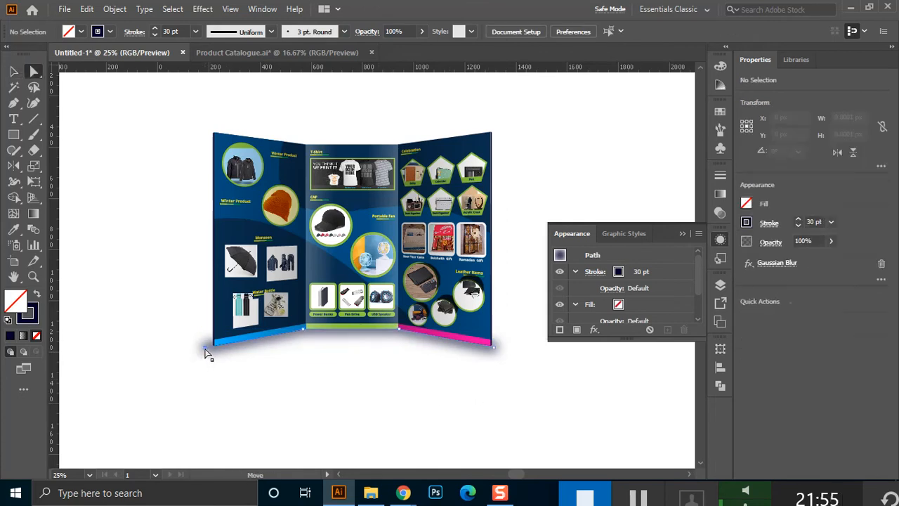
pyautogui.click(207, 349)
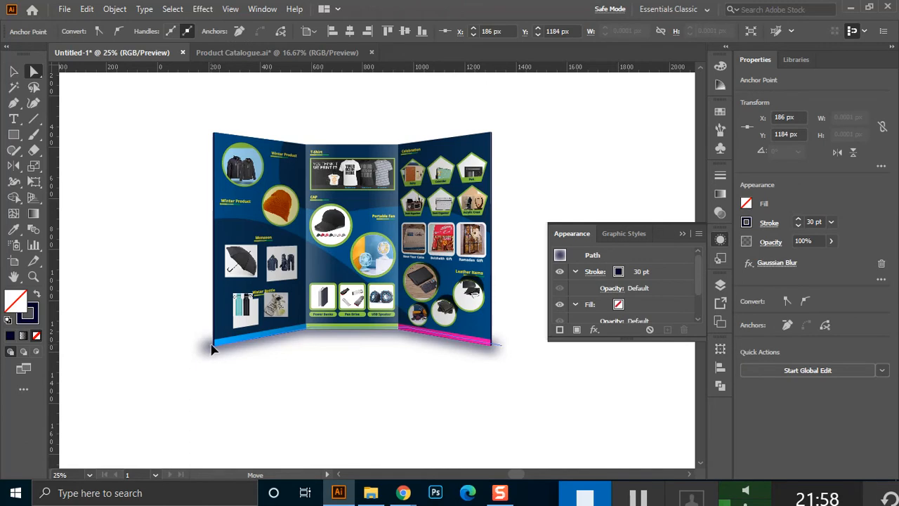
pyautogui.moveTo(213, 345); pyautogui.dragTo(213, 344)
pyautogui.click(243, 386)
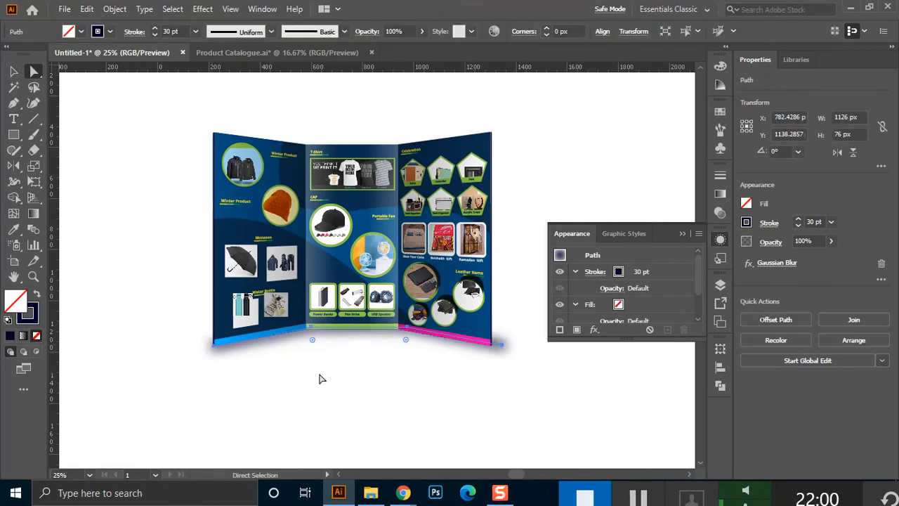
pyautogui.click(503, 353)
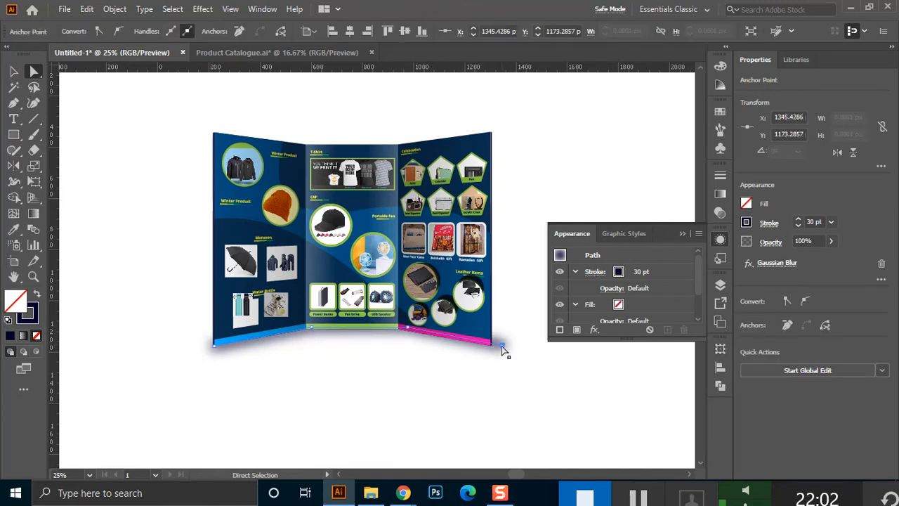
pyautogui.moveTo(493, 348); pyautogui.dragTo(489, 345)
pyautogui.click(369, 391)
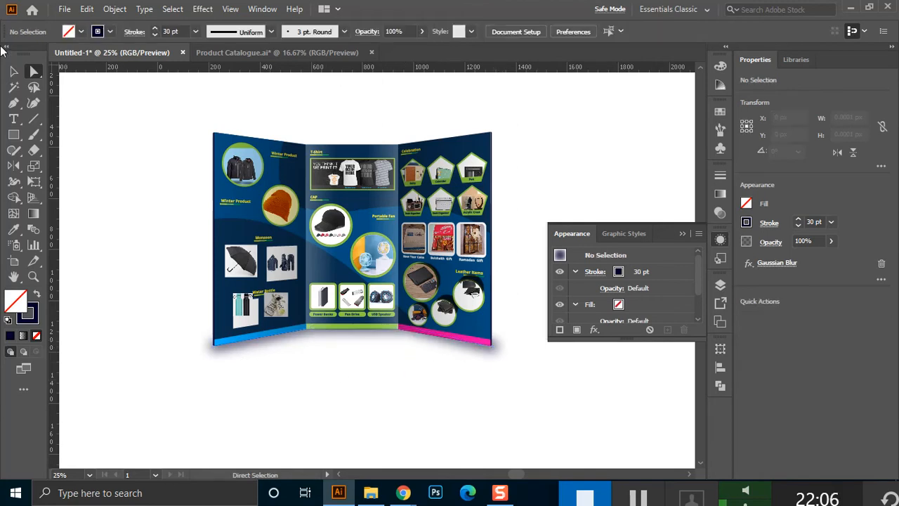
# Reduce the shadow path's Gaussian Blur radius to about 8.35 pixels and deselect it.
pyautogui.click(15, 72)
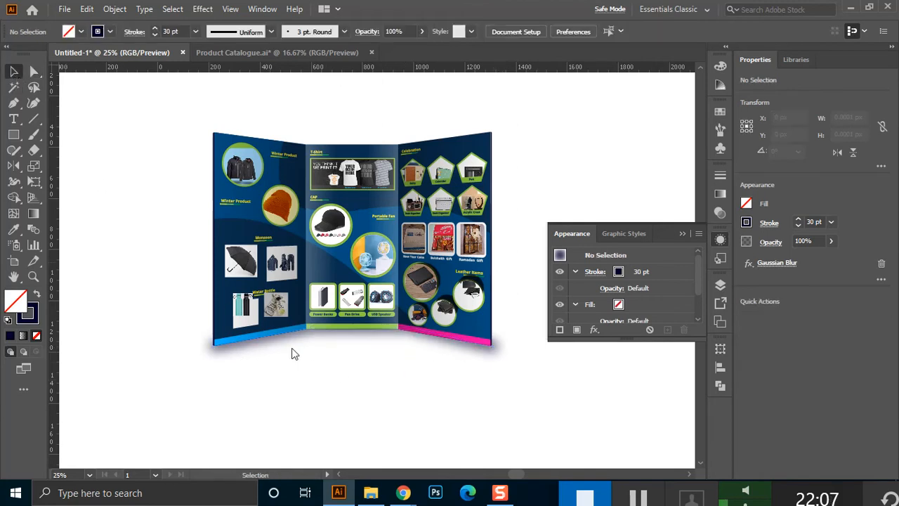
pyautogui.click(331, 342)
pyautogui.press('a')
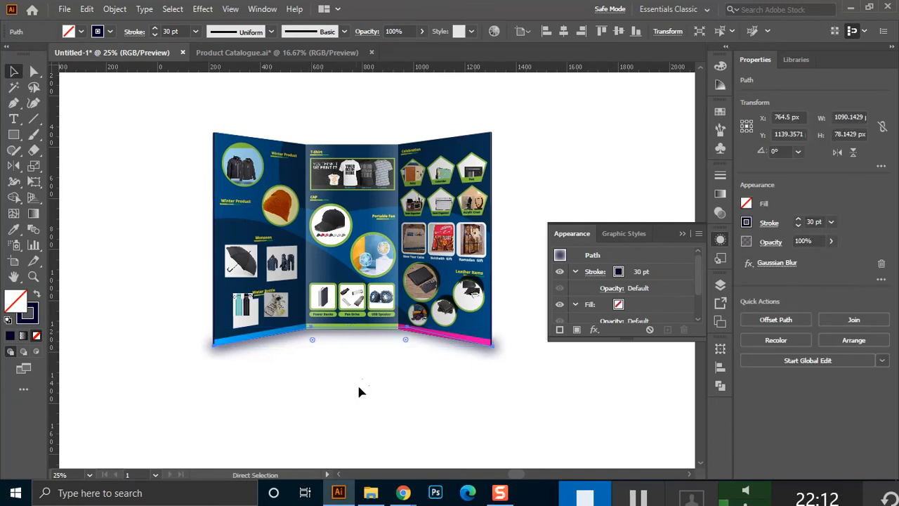
pyautogui.press('v')
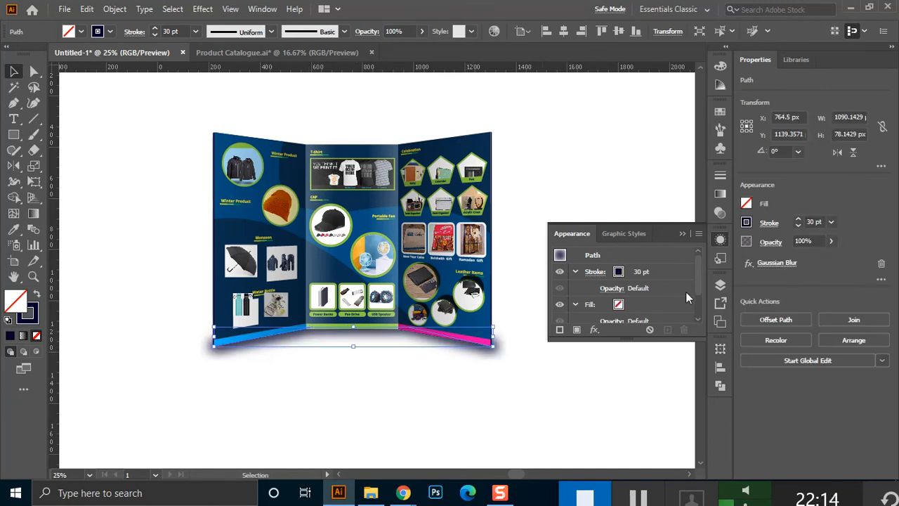
pyautogui.scroll(-2, 702, 281)
pyautogui.click(610, 300)
pyautogui.click(581, 317)
pyautogui.moveTo(584, 320); pyautogui.dragTo(589, 322)
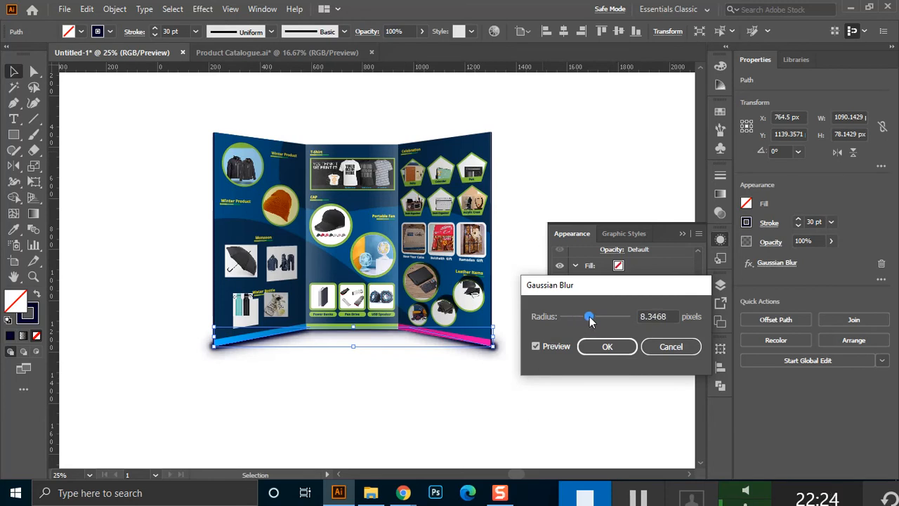
pyautogui.click(604, 348)
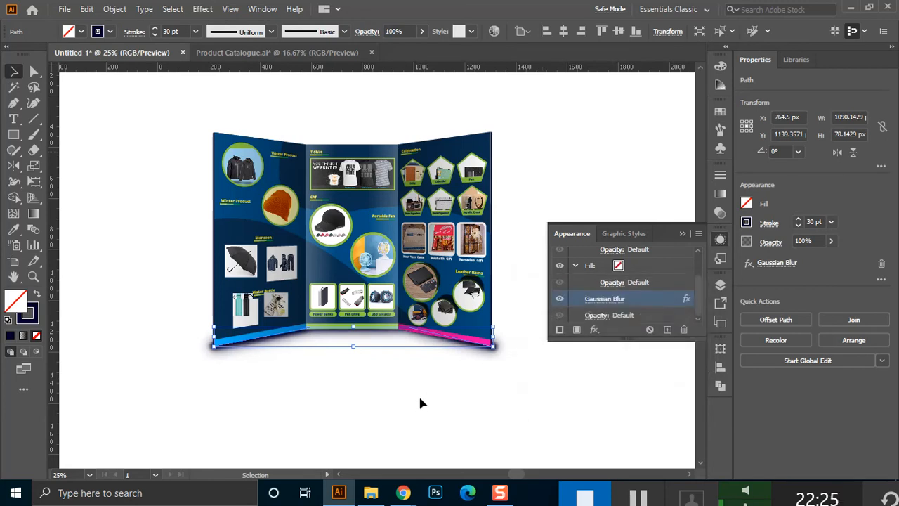
pyautogui.click(275, 367)
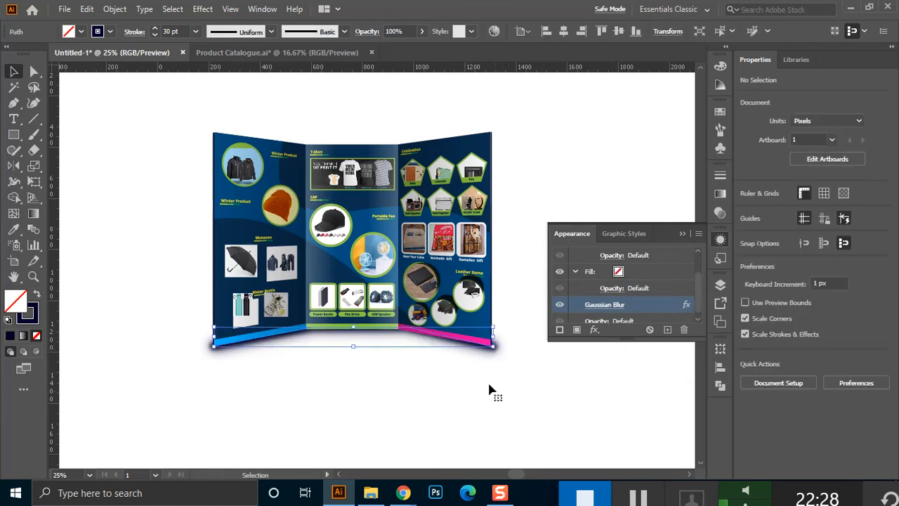
# Try opacities of 60% and 70% on the shadow path and restore it to 100%.
pyautogui.click(443, 342)
pyautogui.click(394, 31)
pyautogui.write('90')
pyautogui.press('Return')
pyautogui.write('70')
pyautogui.press('Return')
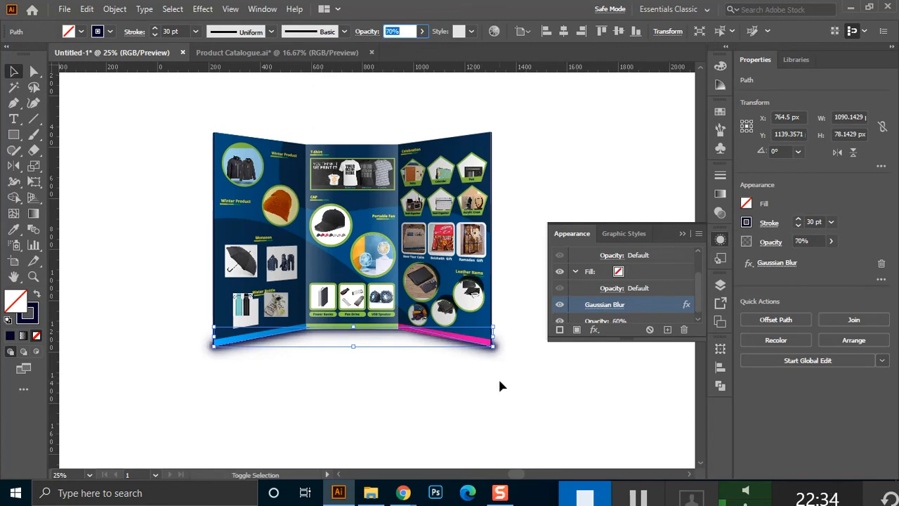
pyautogui.write('90')
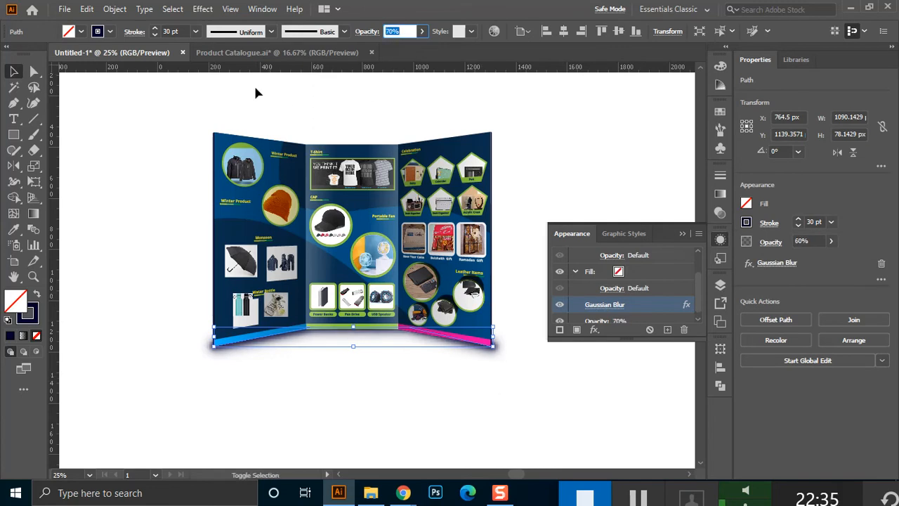
pyautogui.press('Return')
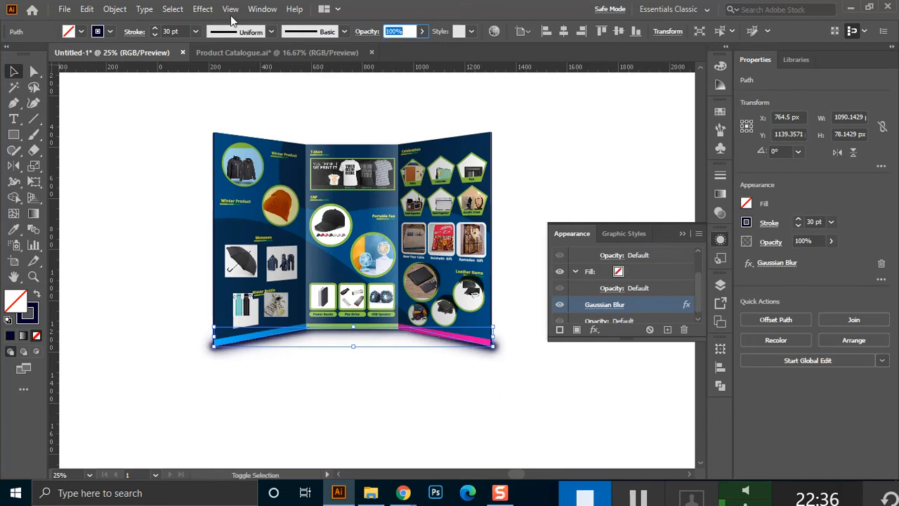
# Reduce the shadow path's stroke weight to 10 pt and deselect it.
pyautogui.click(181, 32)
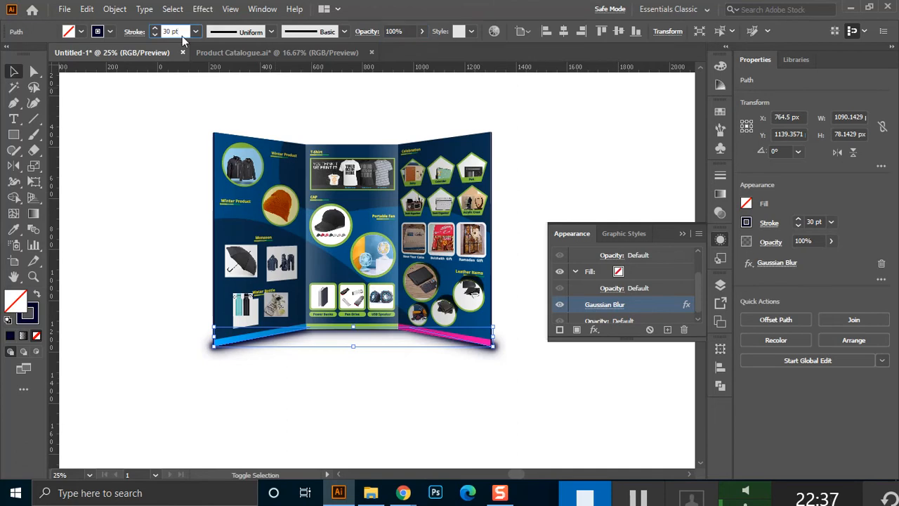
pyautogui.hotkey('shift', 'Down')
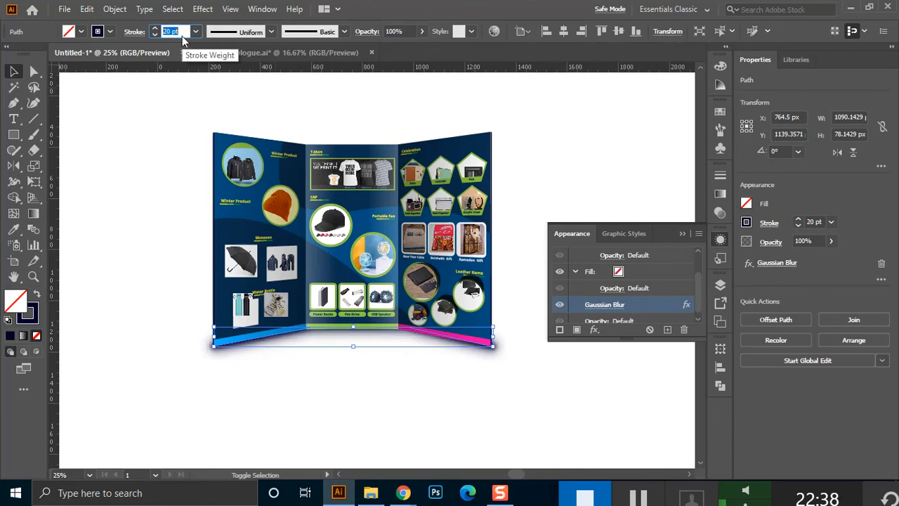
pyautogui.hotkey('shift', 'Down')
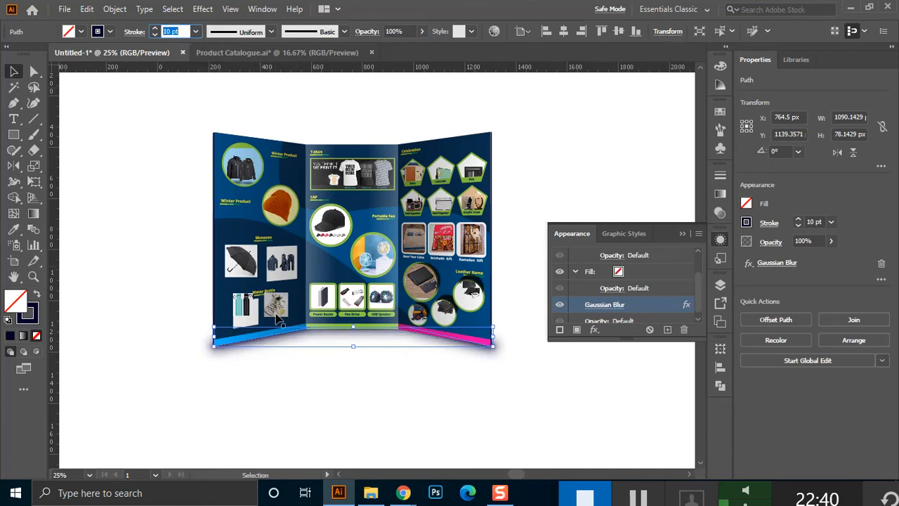
pyautogui.click(144, 228)
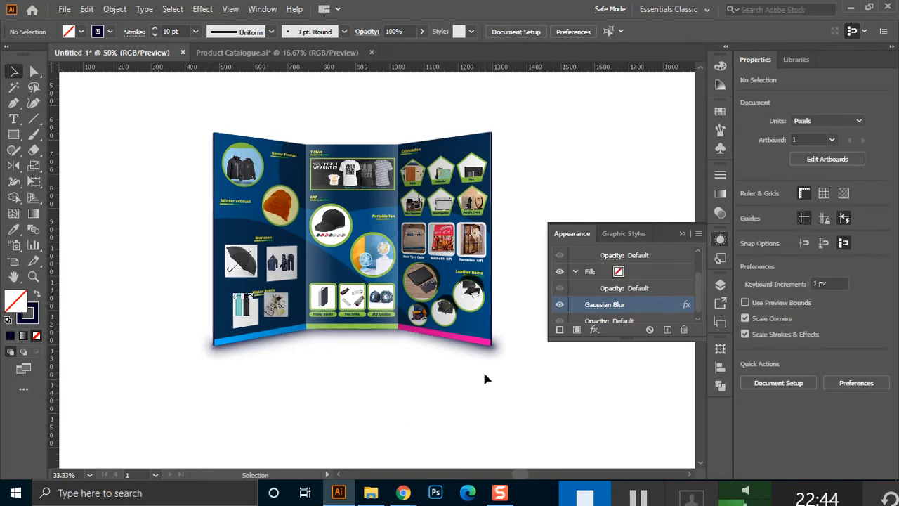
# Nudge the shadow path about 10 px down and about 20 px left beneath the panels, and deselect it.
pyautogui.scroll(1, 483, 351)
pyautogui.click(490, 322)
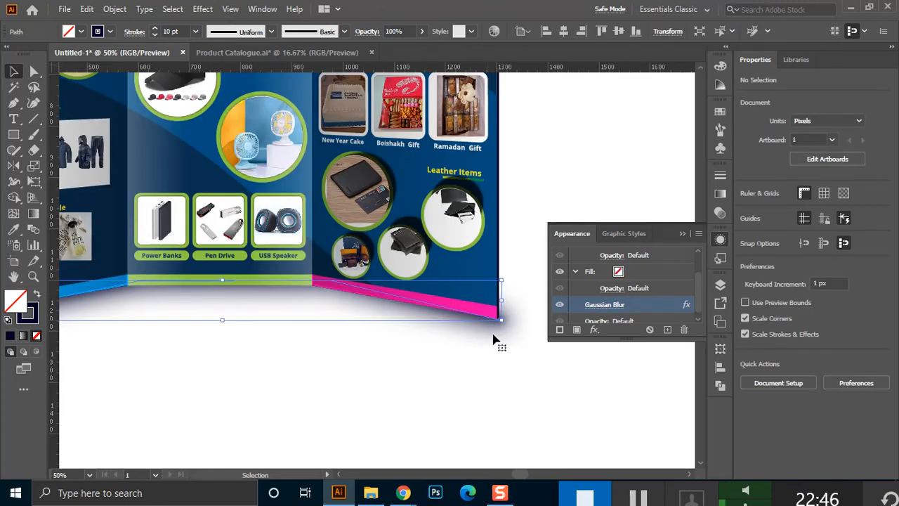
pyautogui.hotkey('shift', 'Down')
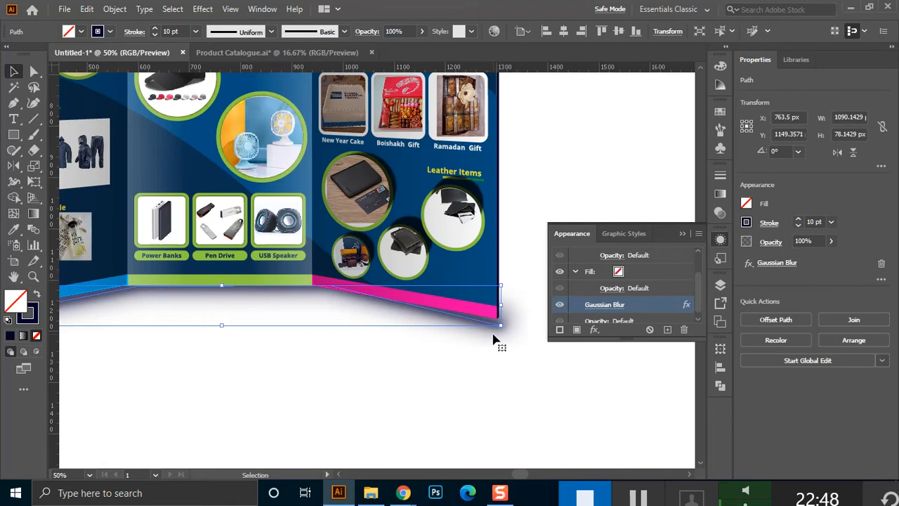
pyautogui.hotkey('shift', 'Left')
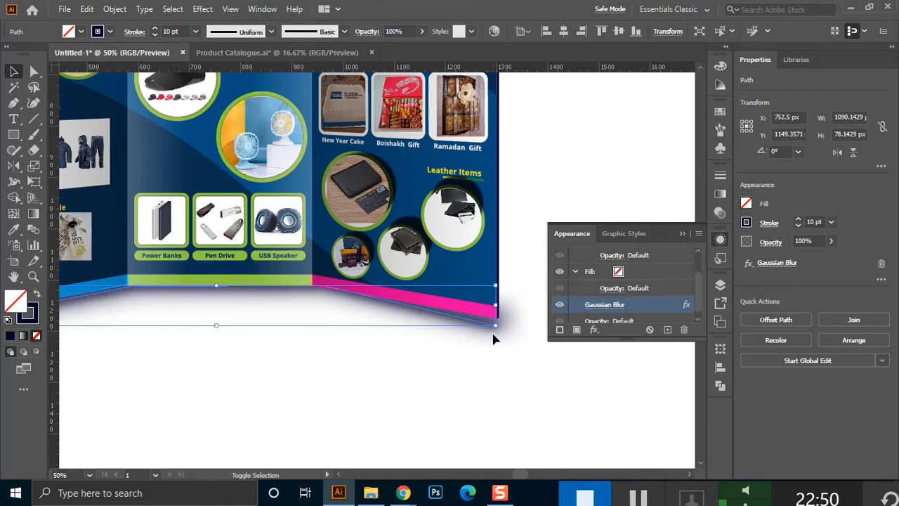
pyautogui.hotkey('shift', 'Left')
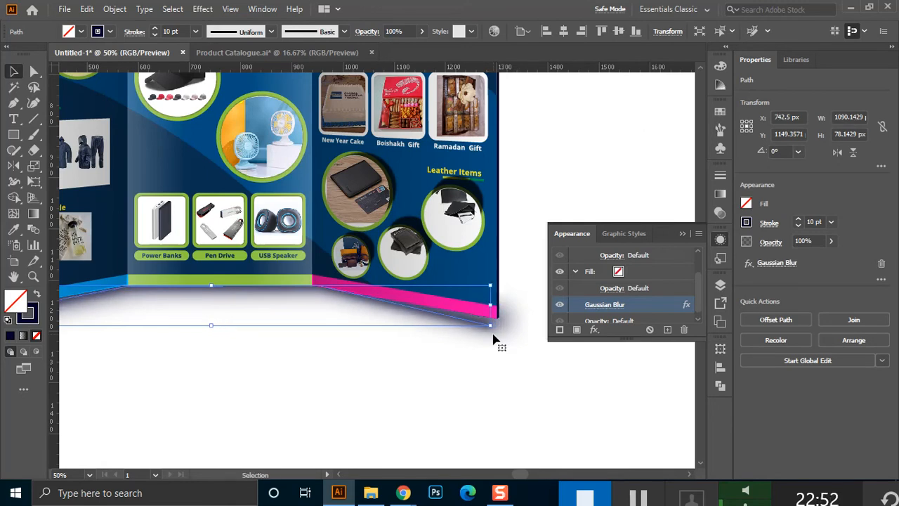
pyautogui.click(482, 395)
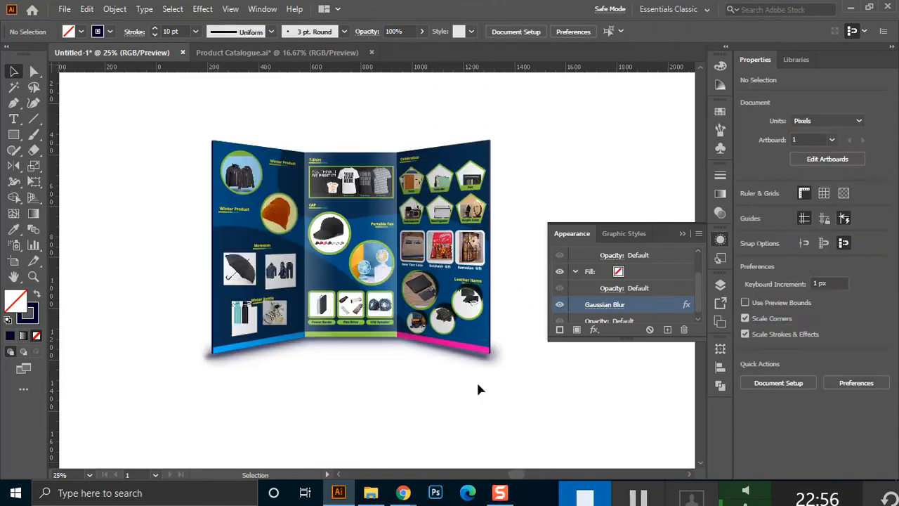
# Move the shadow path's left end anchor point inward to the left panel's outer bottom corner and deselect it.
pyautogui.press('a')
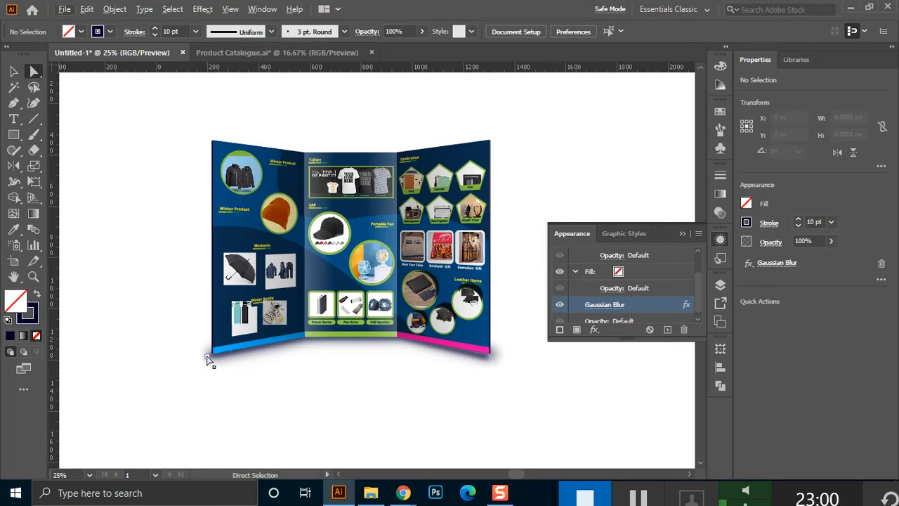
pyautogui.click(208, 359)
pyautogui.moveTo(208, 359); pyautogui.dragTo(216, 358)
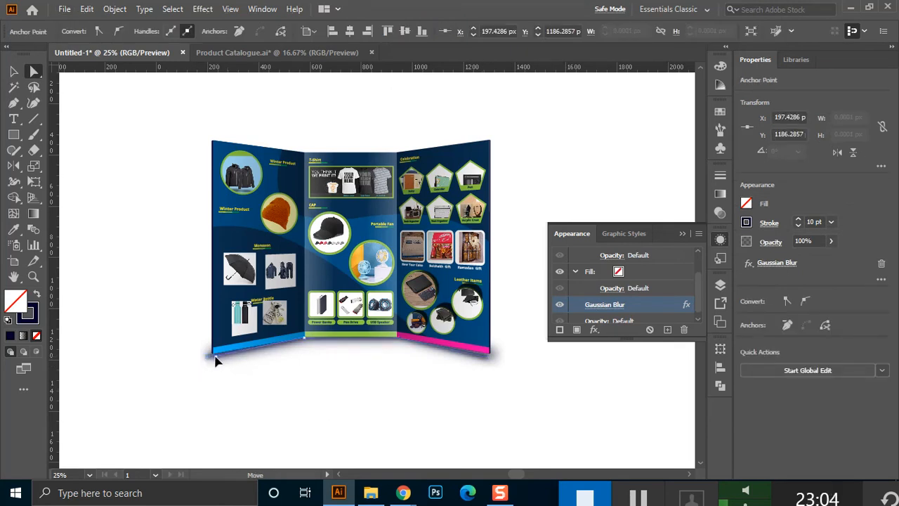
pyautogui.moveTo(216, 357); pyautogui.dragTo(217, 358)
pyautogui.click(312, 382)
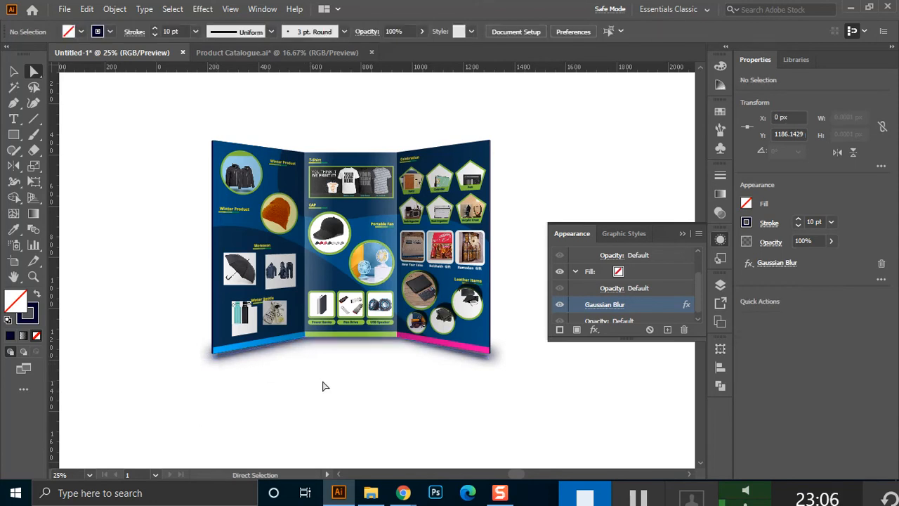
# Collapse the Appearance panel to clear the view of the whole trifold mockup.
pyautogui.scroll(-1, 418, 395)
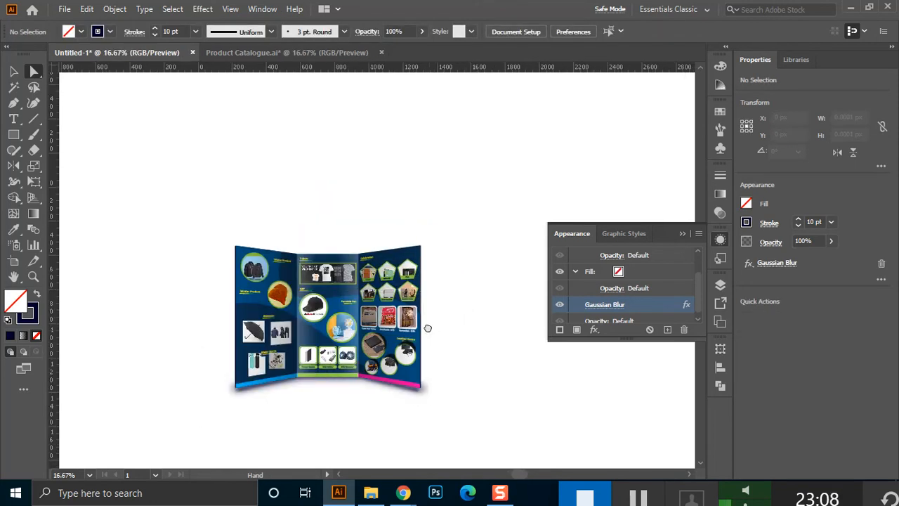
pyautogui.scroll(1, 379, 338)
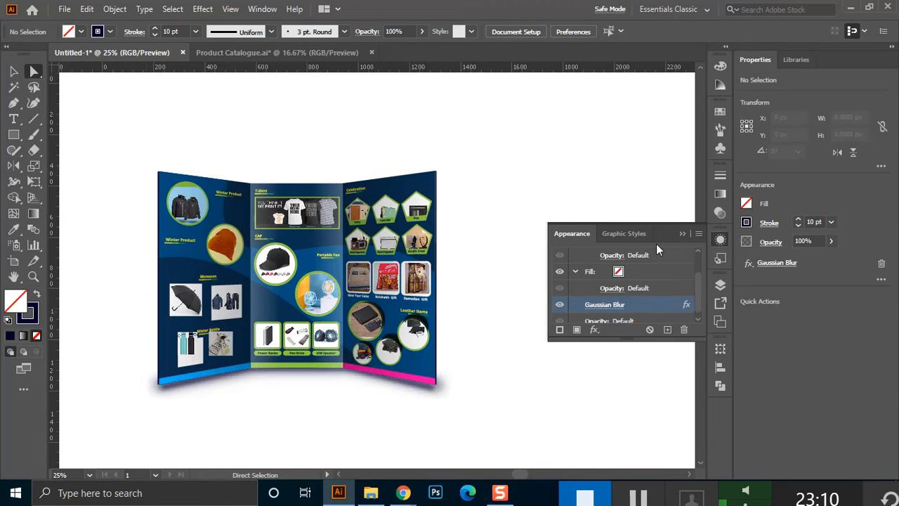
pyautogui.click(685, 234)
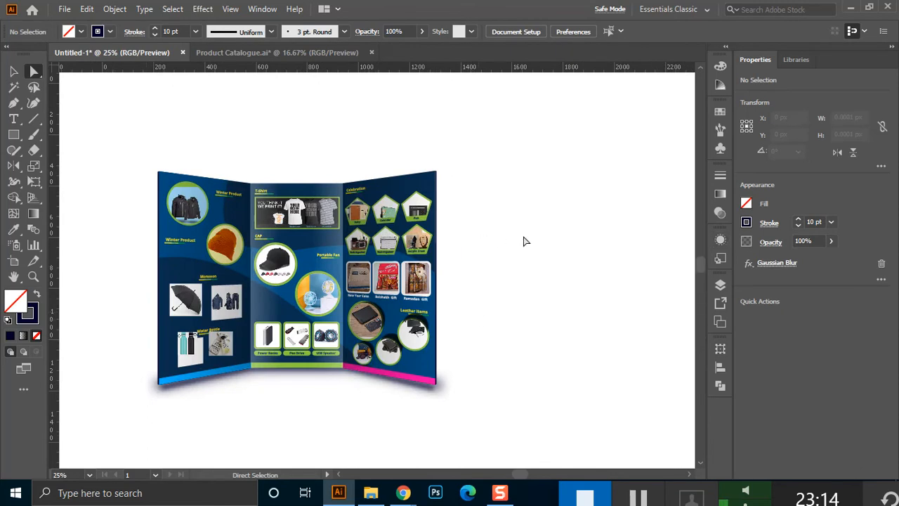
pyautogui.hotkey('ctrl', '=')
pyautogui.press('space')
pyautogui.moveTo(376, 169); pyautogui.dragTo(472, 167)
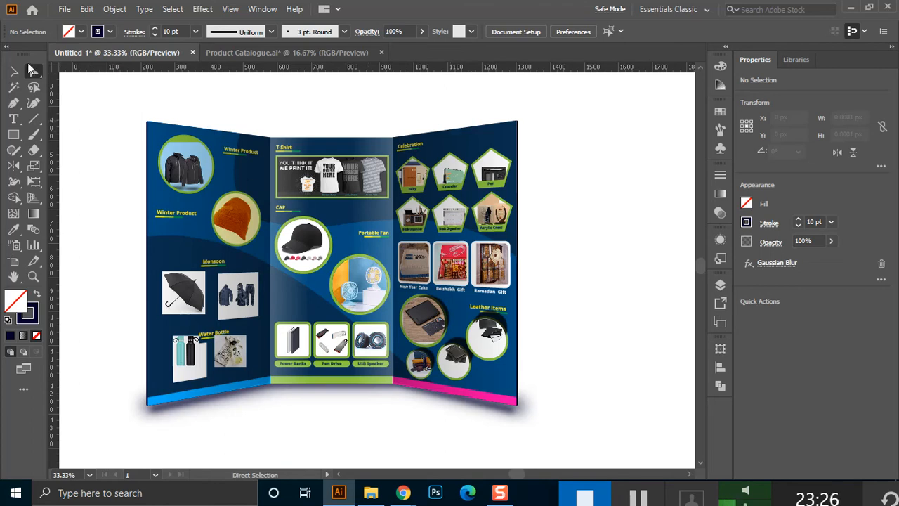
# Temporarily remove the shading overlays from all three panels to compare the mockup without them, and restore them.
pyautogui.press('v')
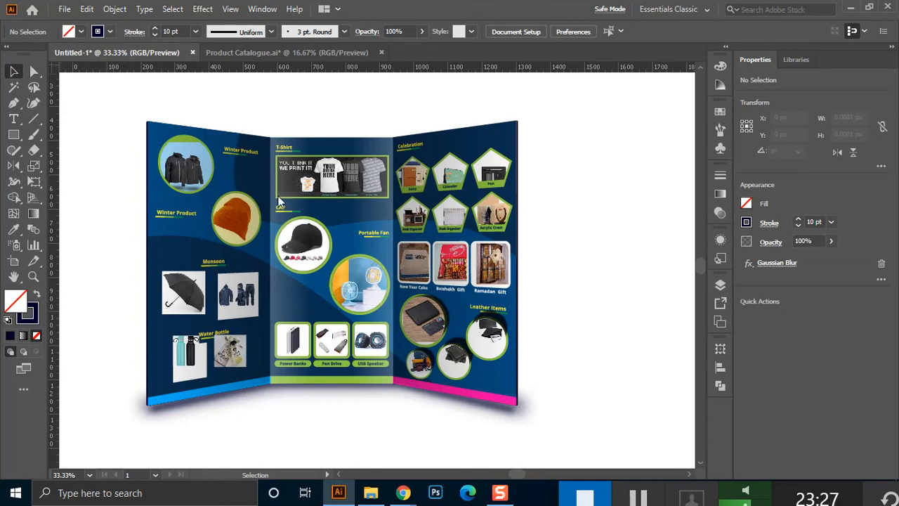
pyautogui.click(228, 172)
pyautogui.keyDown('shift'); pyautogui.click(365, 183); pyautogui.keyUp('shift')
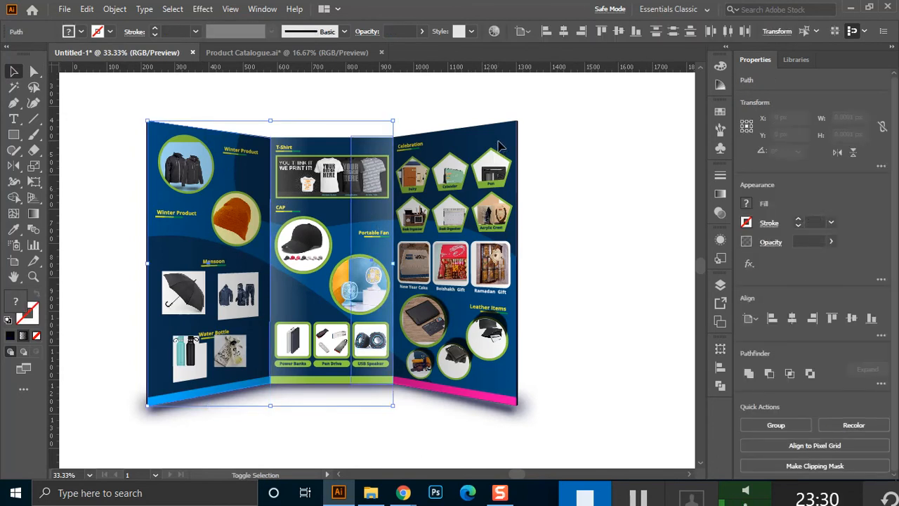
pyautogui.keyDown('shift'); pyautogui.click(500, 150); pyautogui.keyUp('shift')
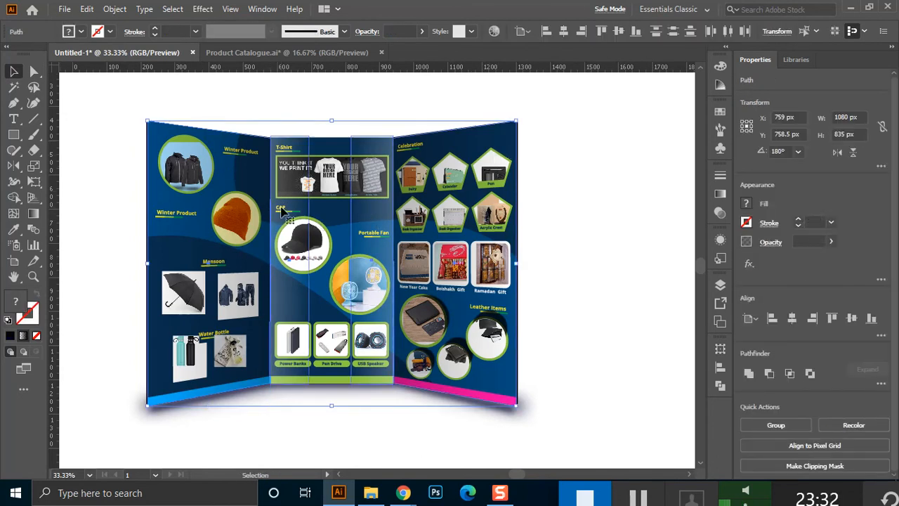
pyautogui.press('a')
pyautogui.click(608, 218)
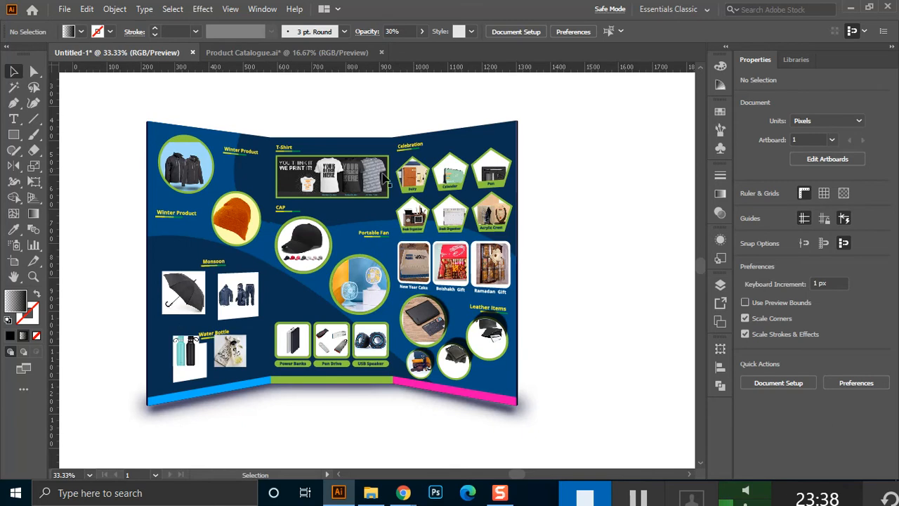
pyautogui.keyDown('ctrl'); pyautogui.click(505, 251); pyautogui.keyUp('ctrl')
pyautogui.hotkey('ctrl', 'a')
pyautogui.hotkey('ctrl', 'shift', 'a')
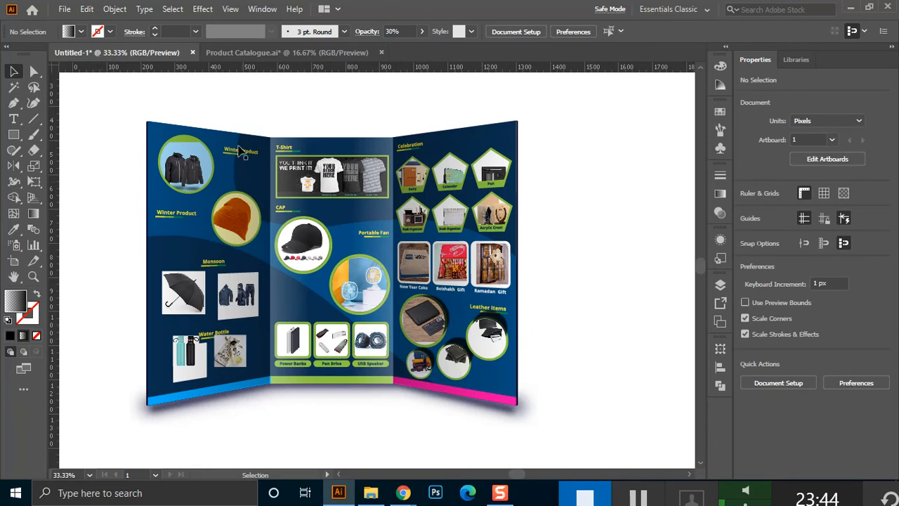
pyautogui.click(284, 226)
pyautogui.click(357, 220)
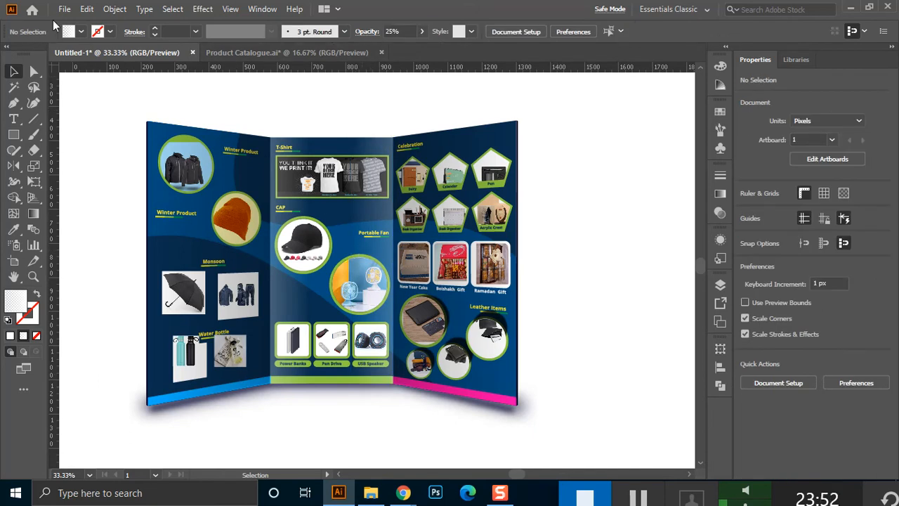
# Start saving the document under a new name and create and open a folder named Class 28 inside Patuakhali 542.
pyautogui.click(64, 9)
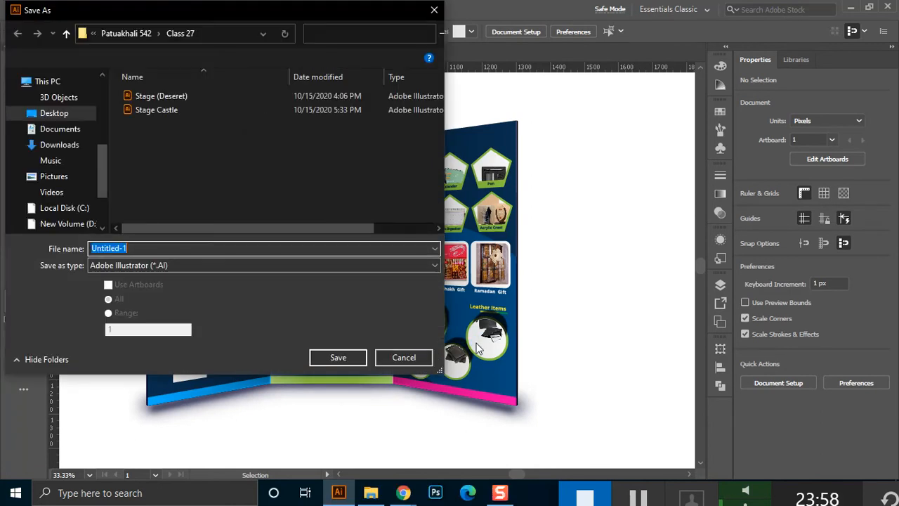
pyautogui.click(141, 33)
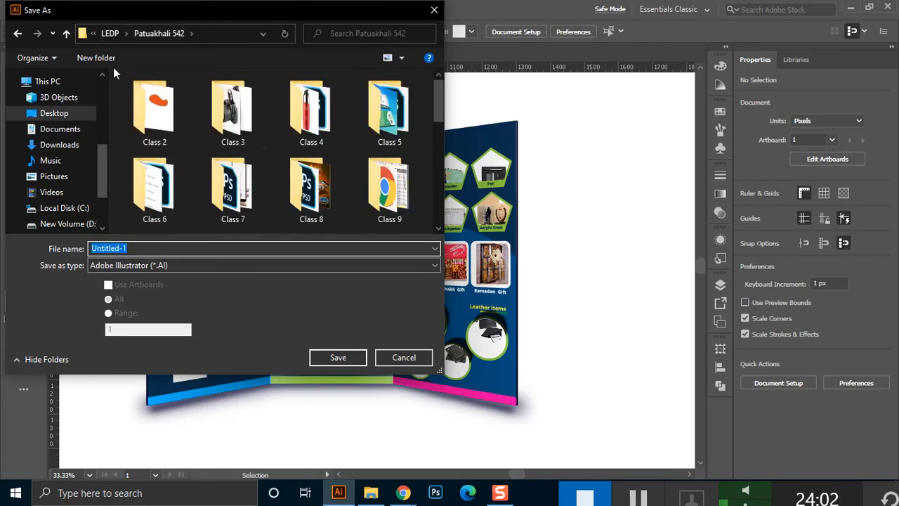
pyautogui.moveTo(434, 93); pyautogui.dragTo(431, 227)
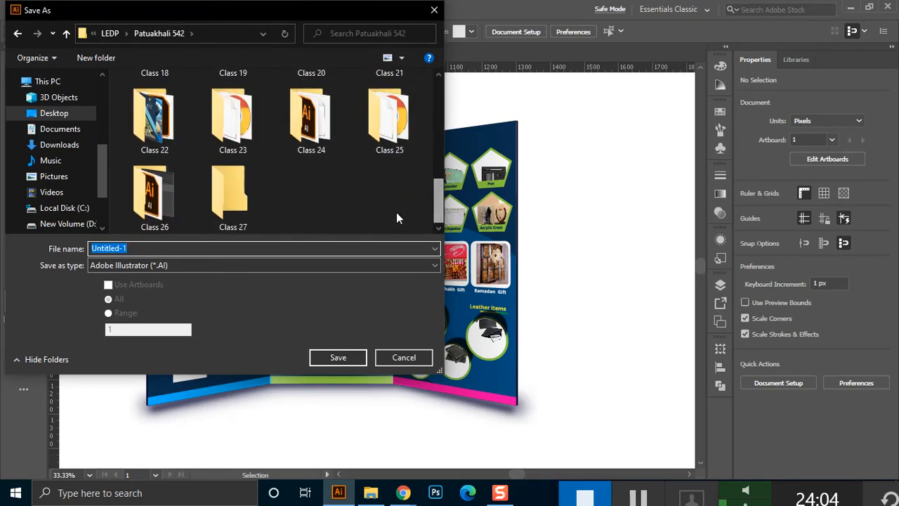
pyautogui.click(112, 58)
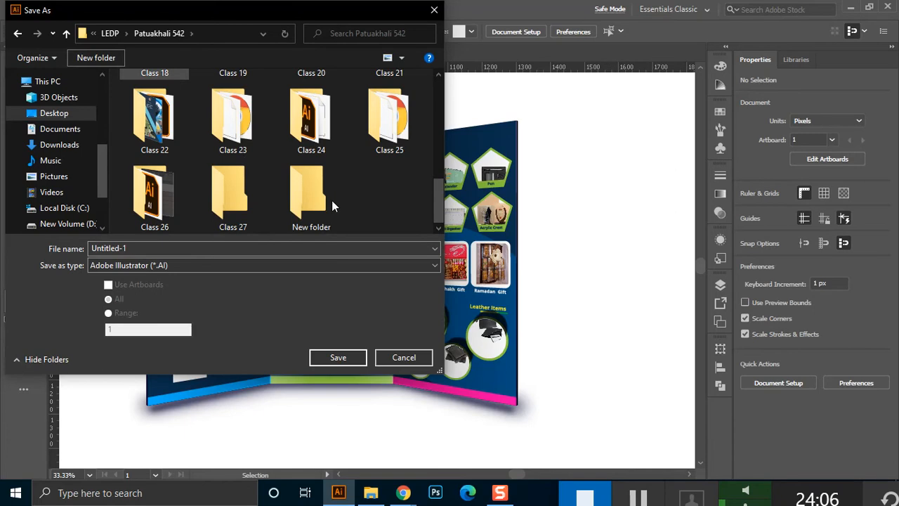
pyautogui.write('Cla')
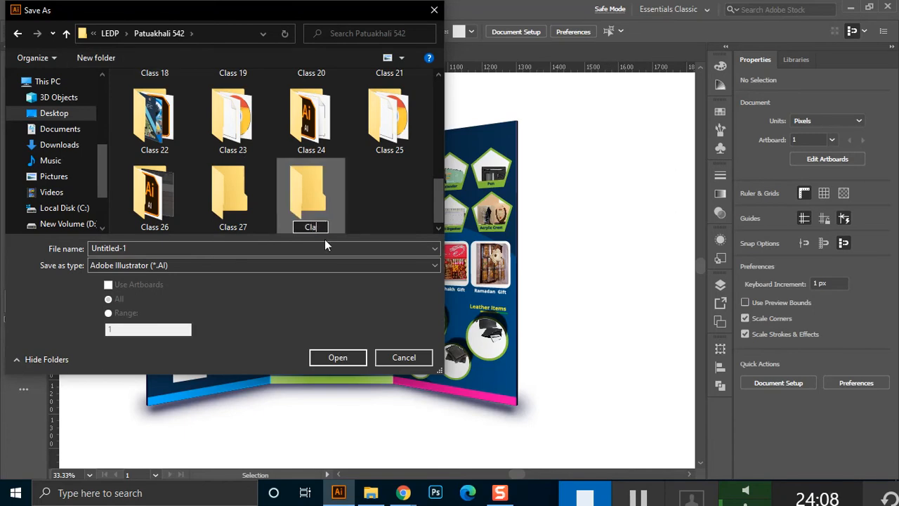
pyautogui.write('ss 28')
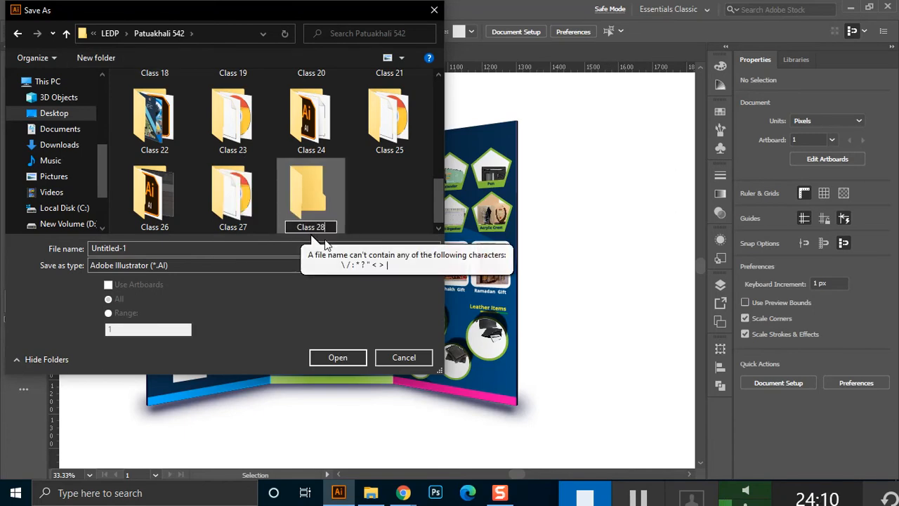
pyautogui.doubleClick(315, 202)
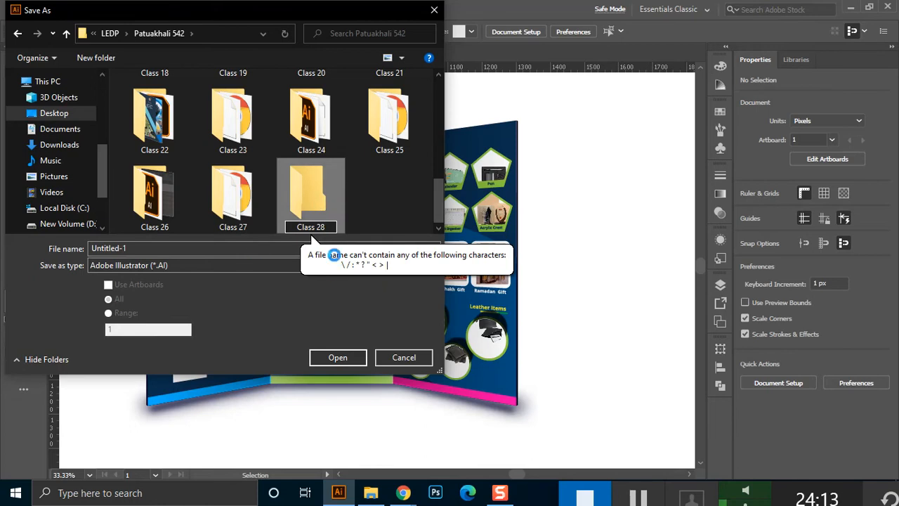
# Save the mockup as Brochure Mockup in Adobe Illustrator format, keeping the default Illustrator 2020 options.
pyautogui.click(184, 248)
pyautogui.write('Brochure Mock')
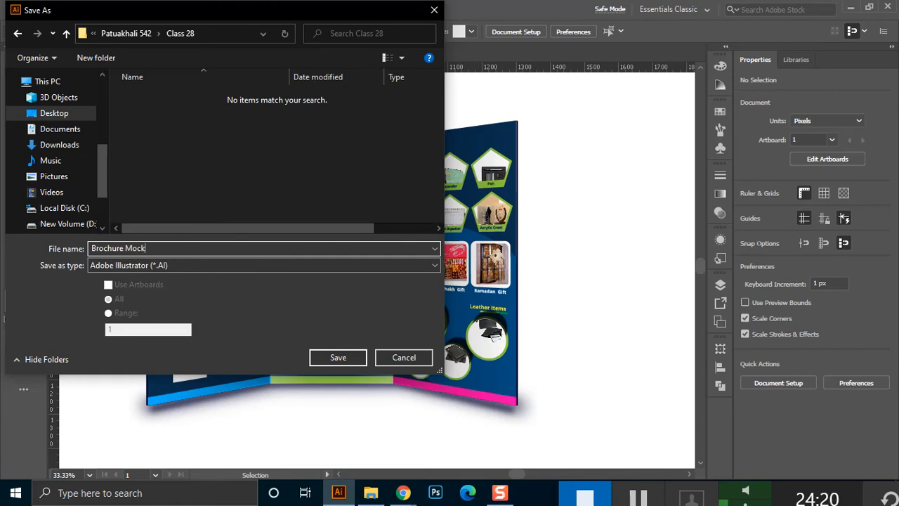
pyautogui.write('up')
pyautogui.press('Return')
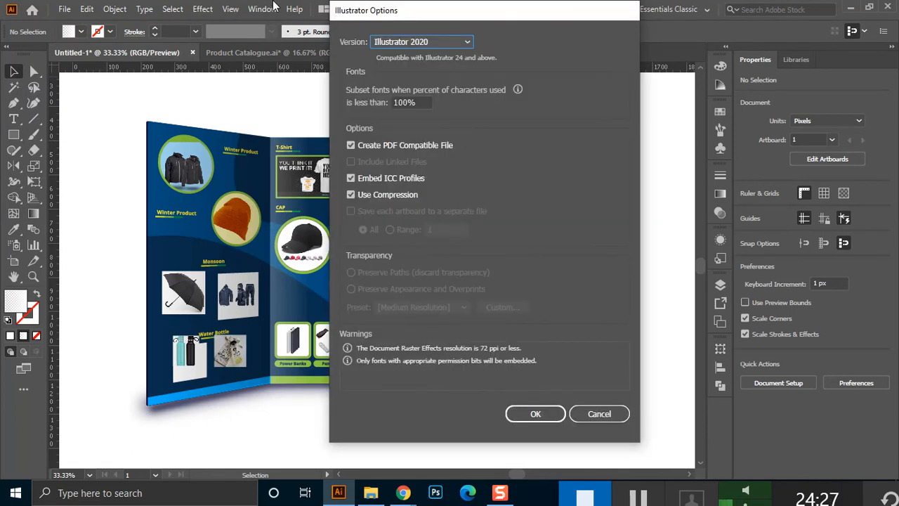
pyautogui.click(527, 414)
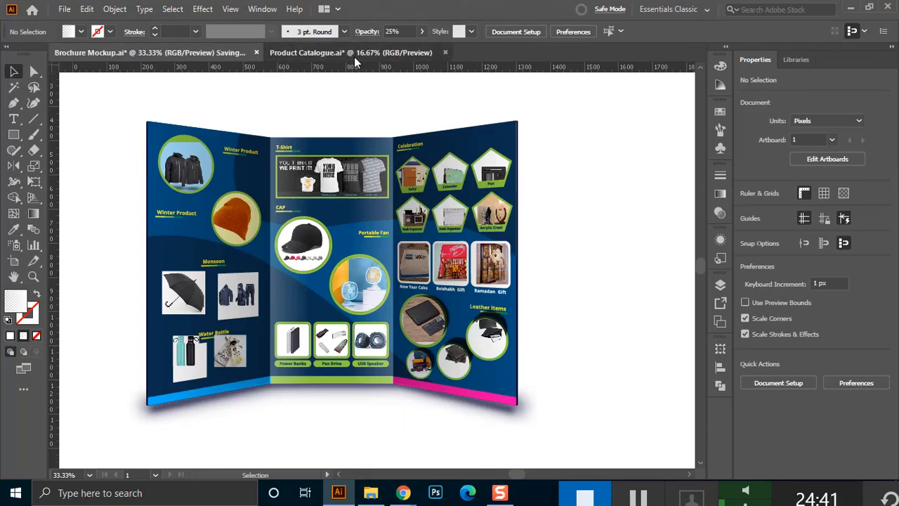
# Close the Product Catalogue.ai document without saving its changes.
pyautogui.click(354, 54)
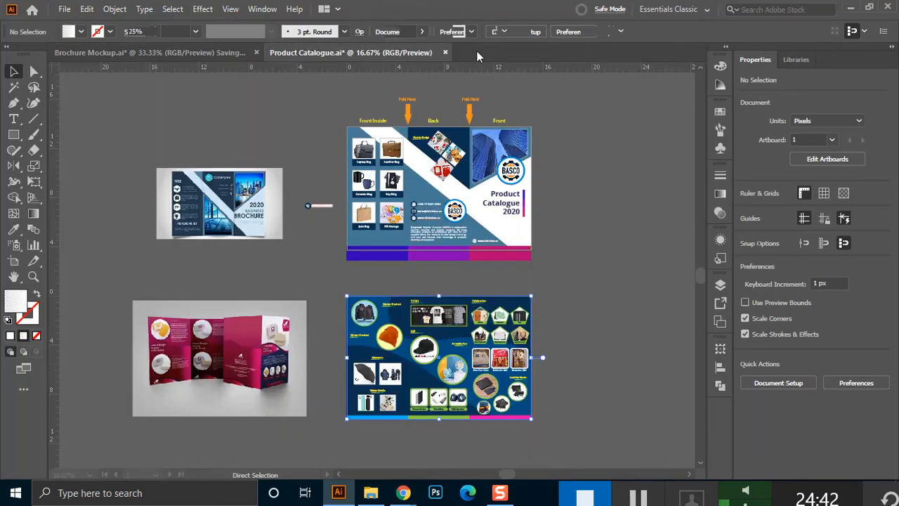
pyautogui.click(446, 52)
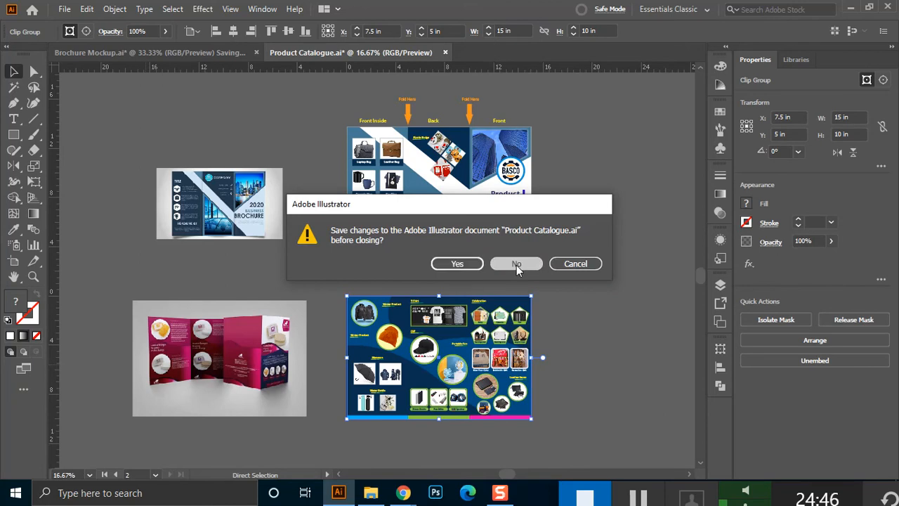
pyautogui.click(516, 265)
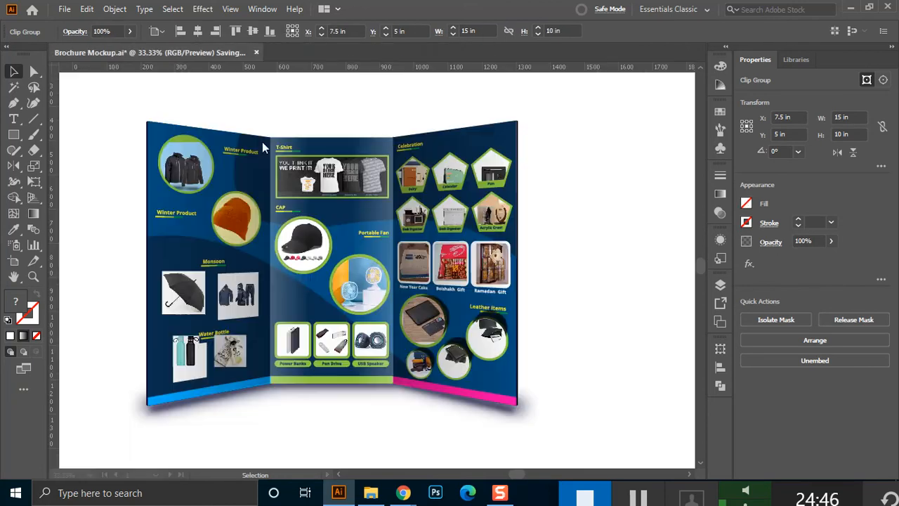
# Deselect the artwork, switch to File Explorer and look through the Class 20 folder and its Basco subfolder.
pyautogui.click(498, 417)
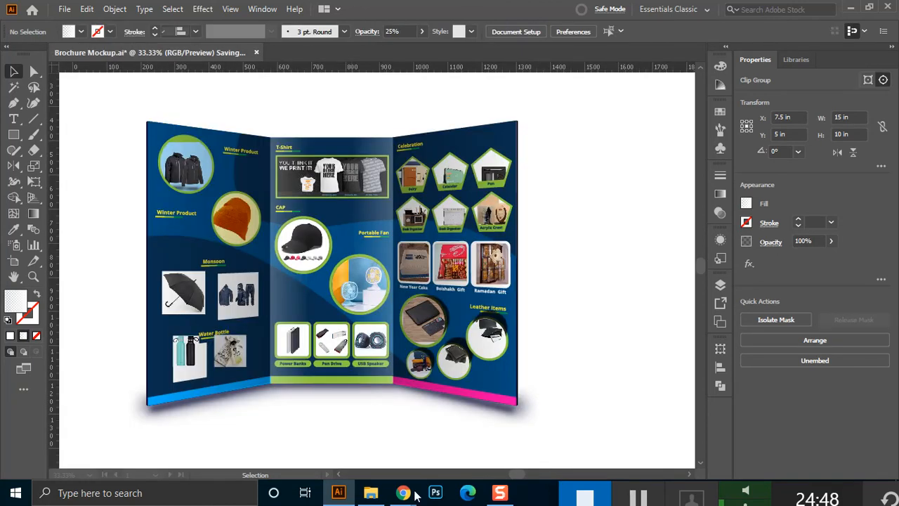
pyautogui.click(256, 56)
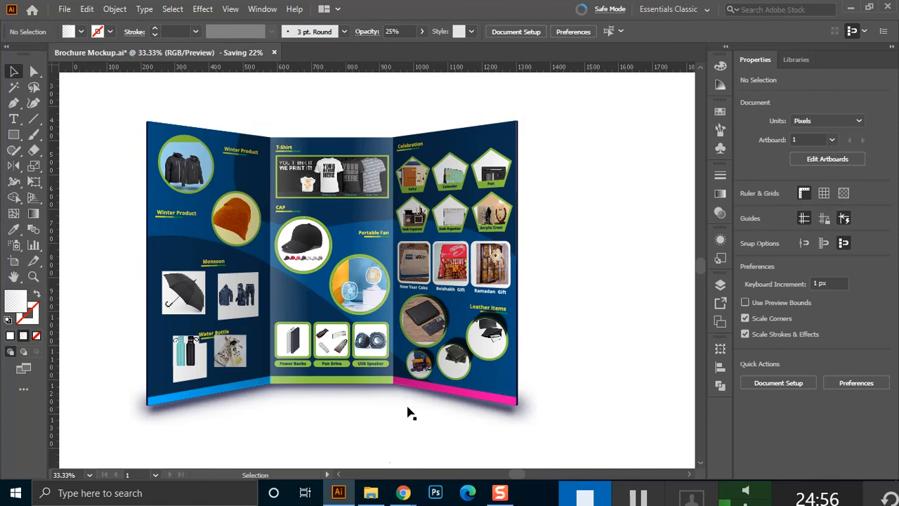
pyautogui.click(365, 495)
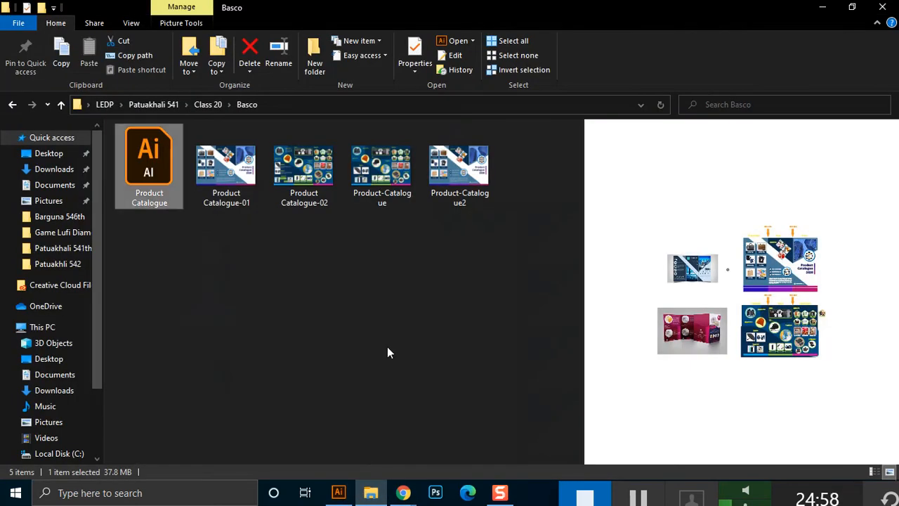
pyautogui.click(387, 349)
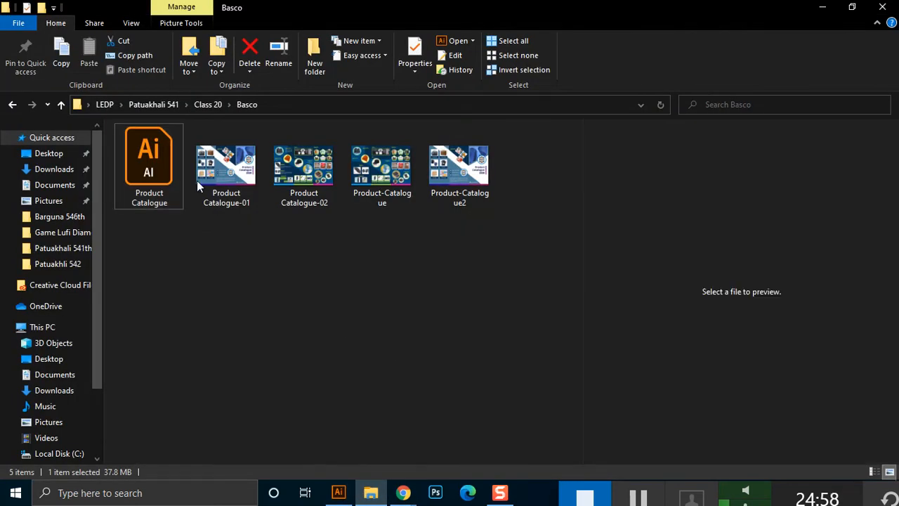
pyautogui.click(210, 105)
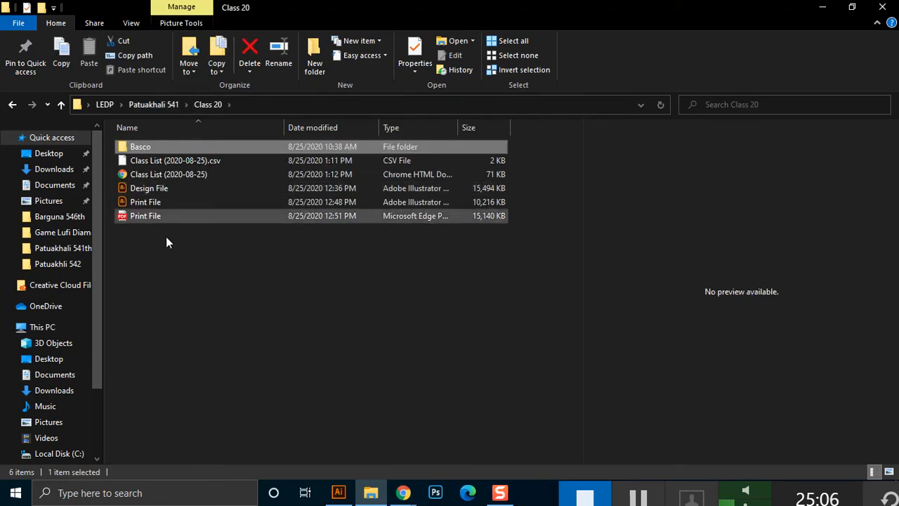
pyautogui.click(411, 494)
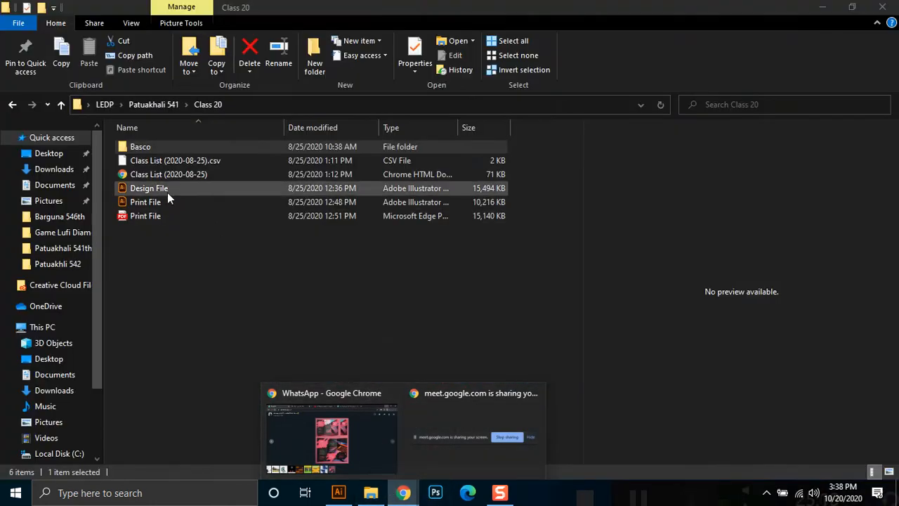
pyautogui.doubleClick(140, 147)
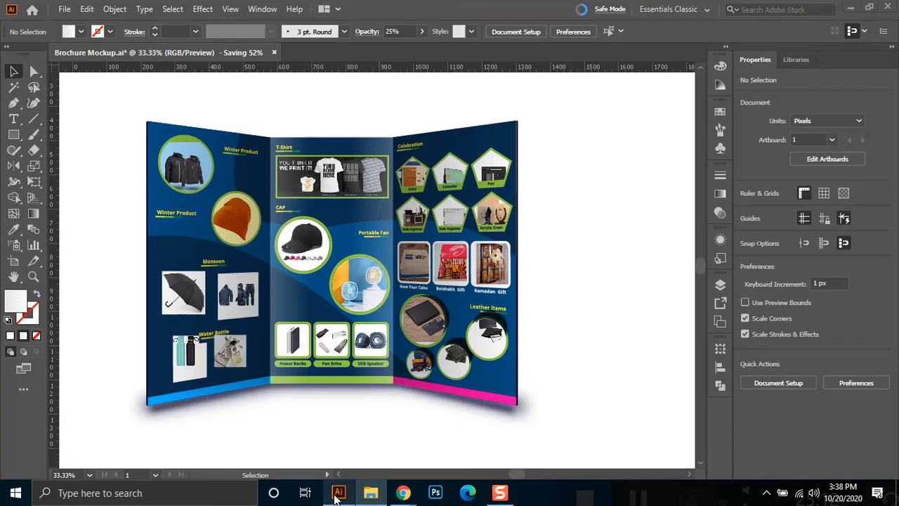
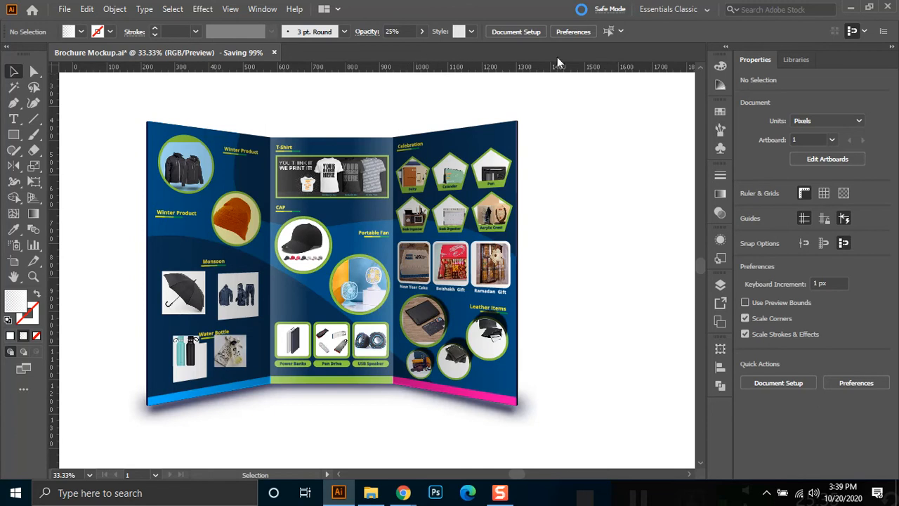
# Return to Illustrator and close the Brochure Mockup document.
pyautogui.click(851, 7)
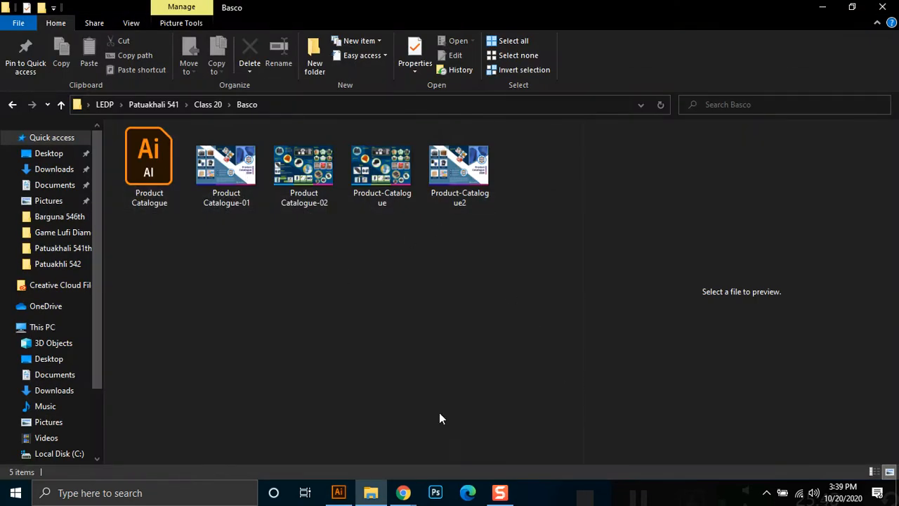
pyautogui.click(339, 491)
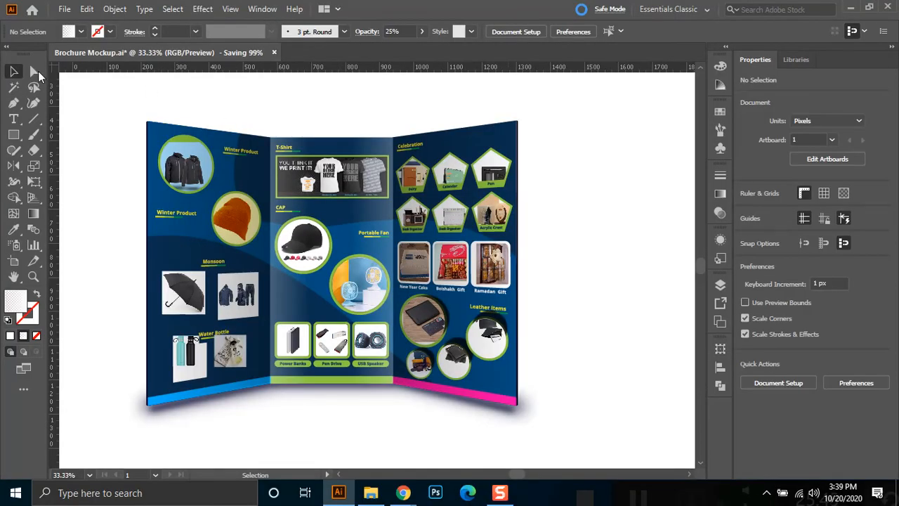
pyautogui.click(888, 7)
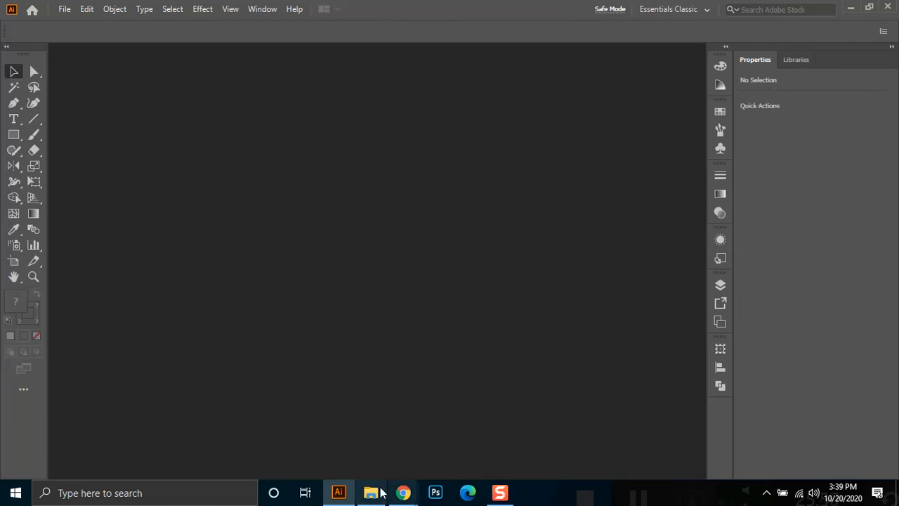
# Open the Product Catalogue Illustrator file from the Basco folder, accepting the default substitutes for its missing fonts.
pyautogui.moveTo(365, 485)
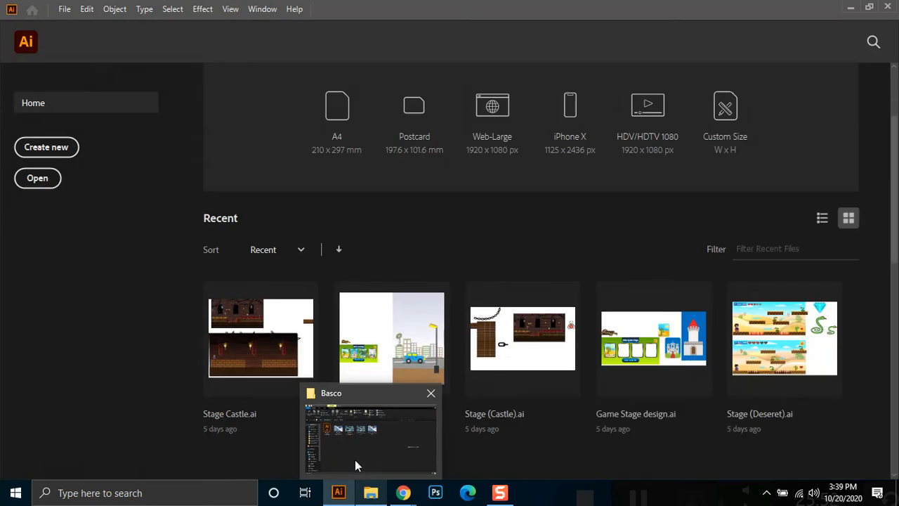
pyautogui.click(355, 460)
pyautogui.click(340, 493)
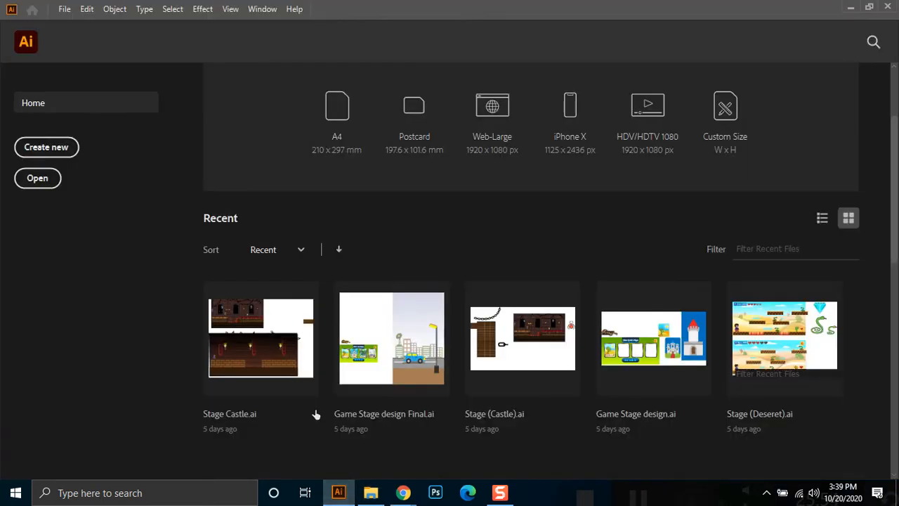
pyautogui.click(851, 6)
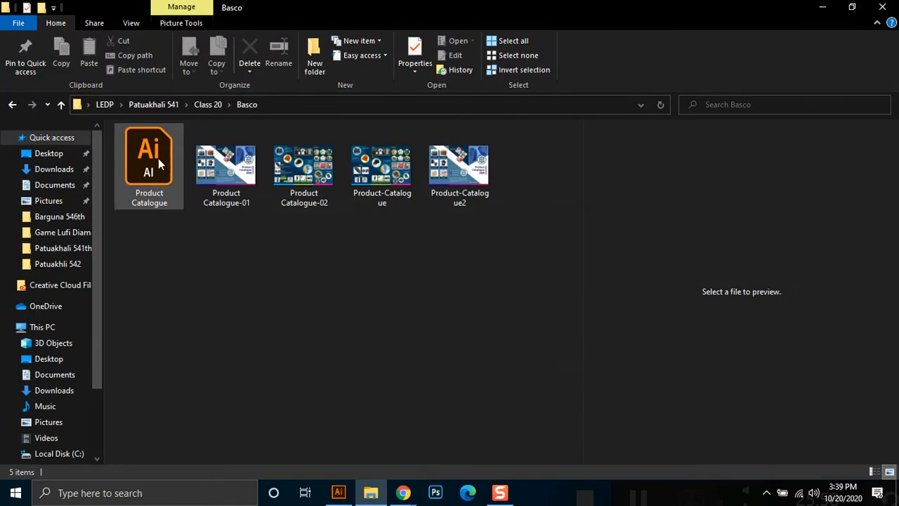
pyautogui.click(158, 158)
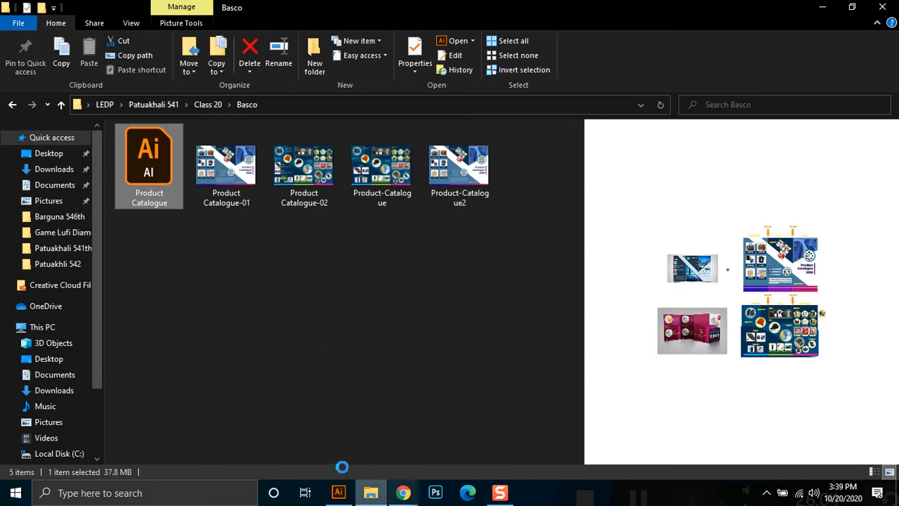
pyautogui.click(366, 455)
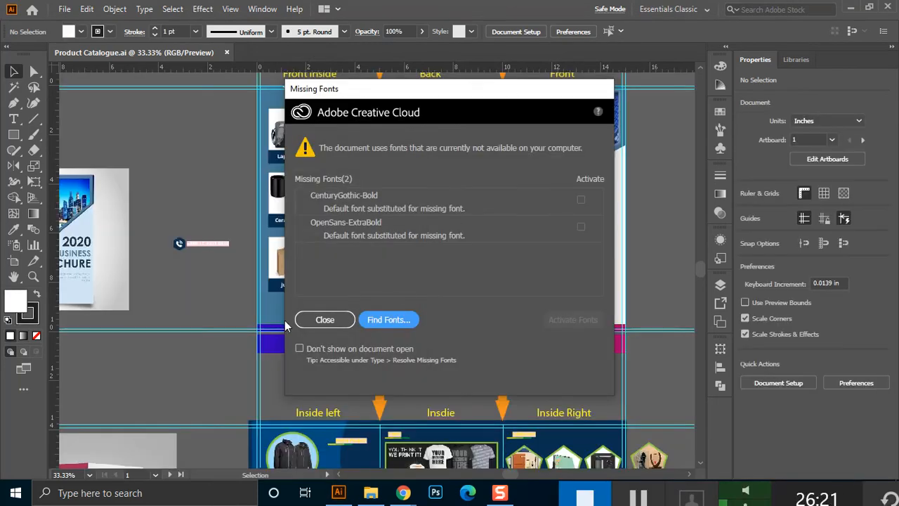
pyautogui.click(324, 320)
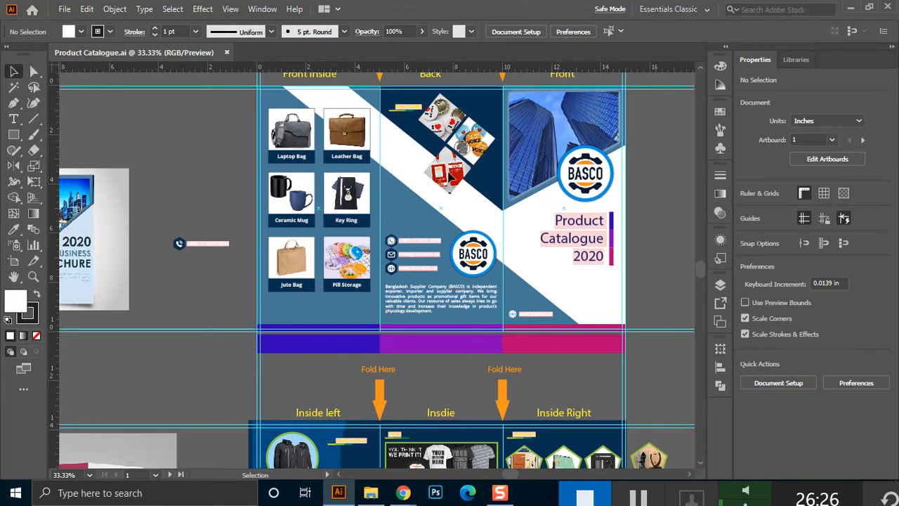
# Go to the catalogue's inside spread and make its artboard the active one.
pyautogui.scroll(-3, 657, 287)
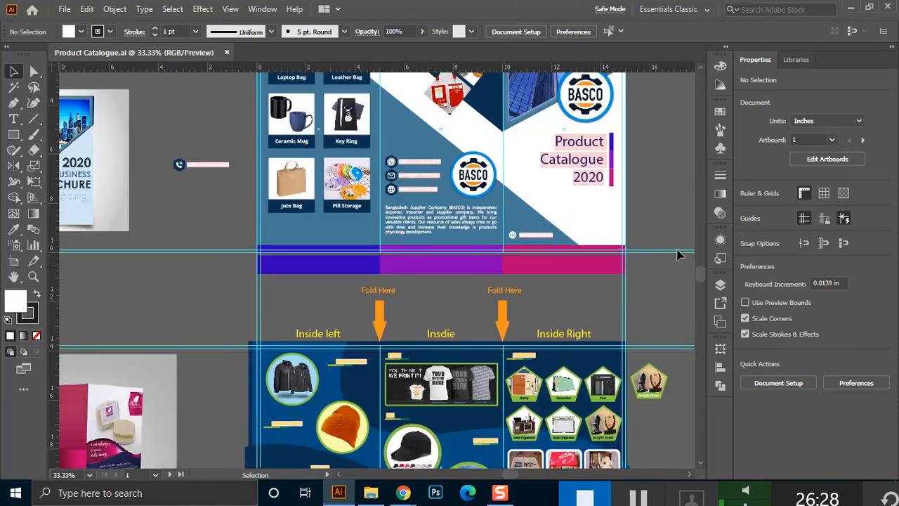
pyautogui.moveTo(701, 275); pyautogui.dragTo(705, 289)
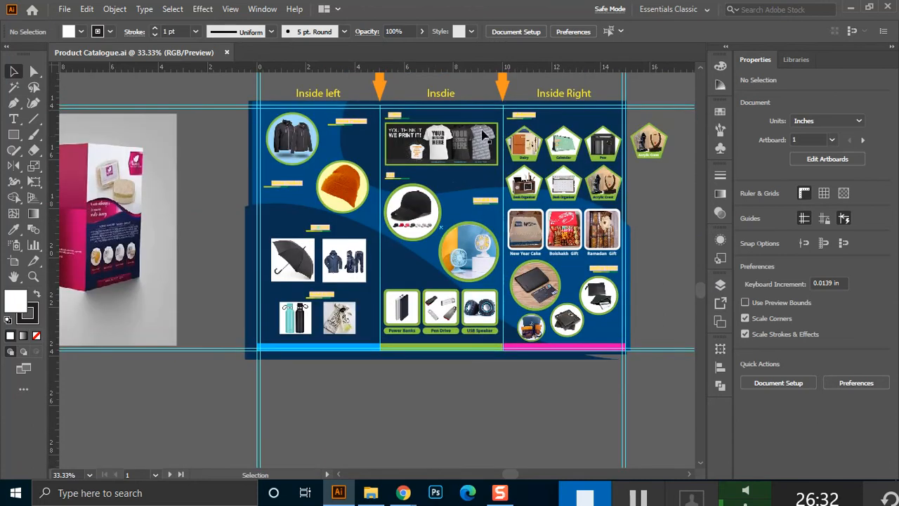
pyautogui.click(64, 8)
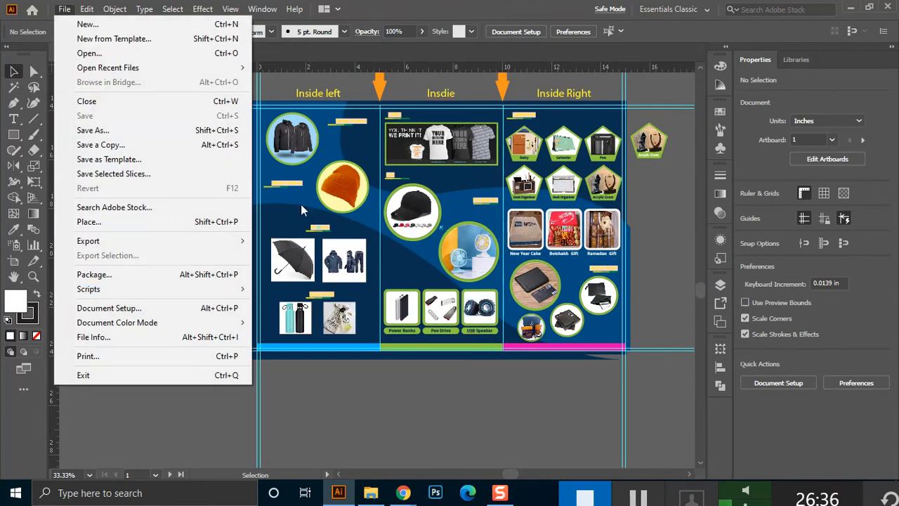
pyautogui.click(334, 140)
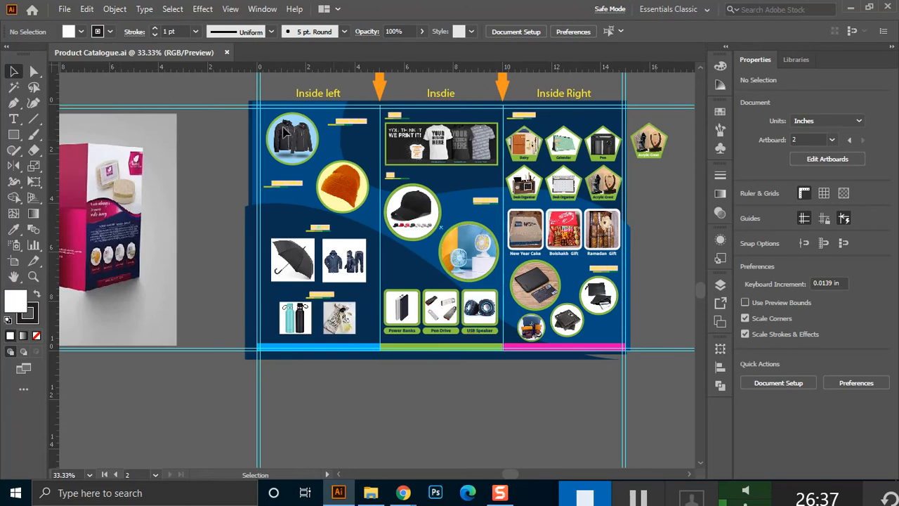
# Open Save for Web (Legacy) for the inside spread and set the export scale to 250 percent.
pyautogui.click(64, 9)
pyautogui.moveTo(193, 326)
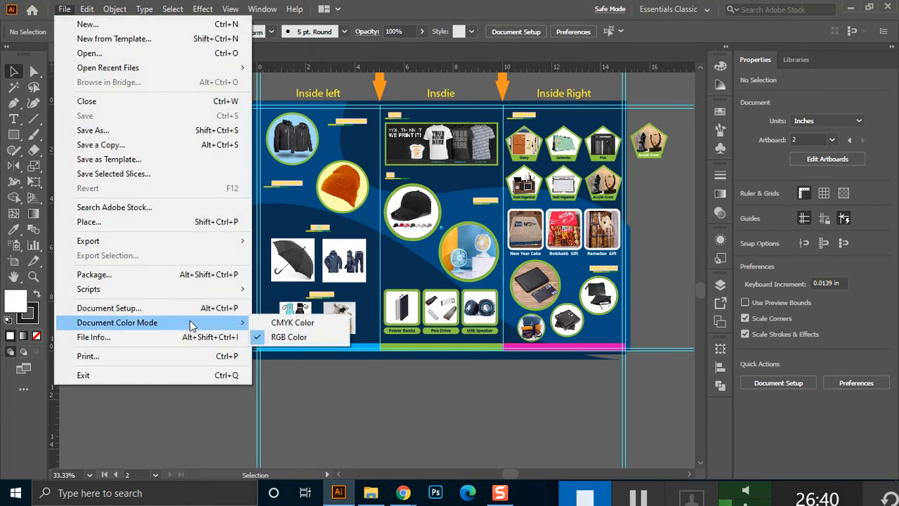
pyautogui.moveTo(169, 244)
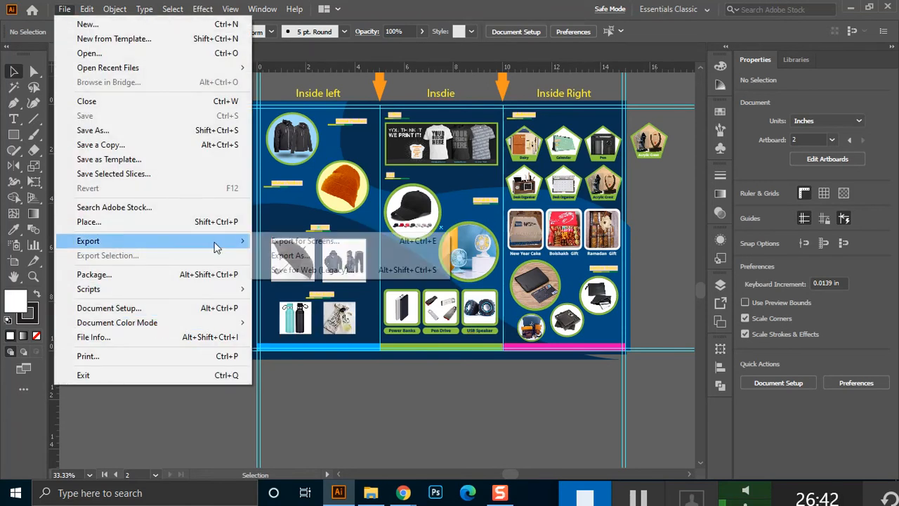
pyautogui.click(315, 271)
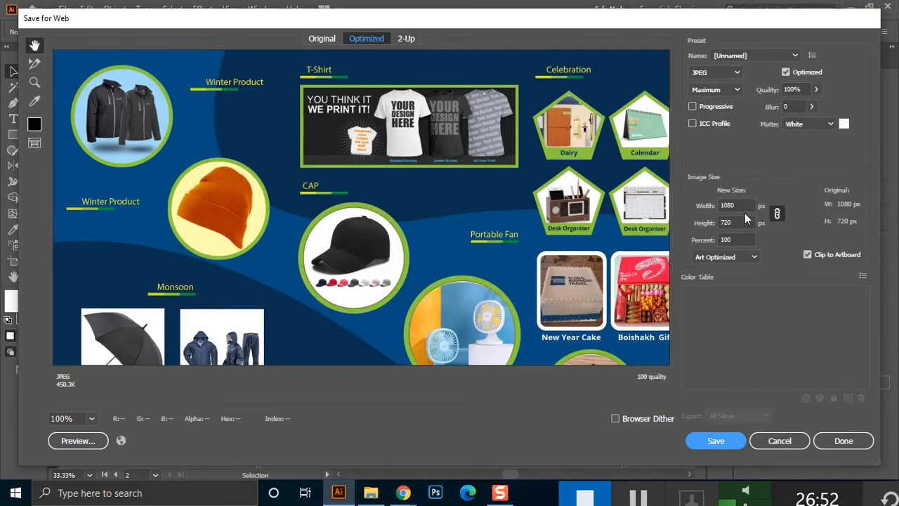
pyautogui.click(720, 241)
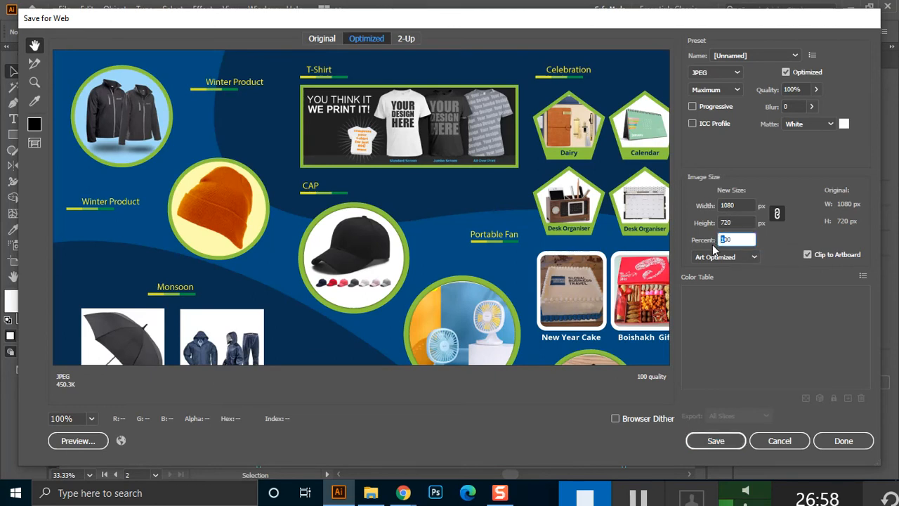
pyautogui.write('2500')
pyautogui.press('BackSpace')
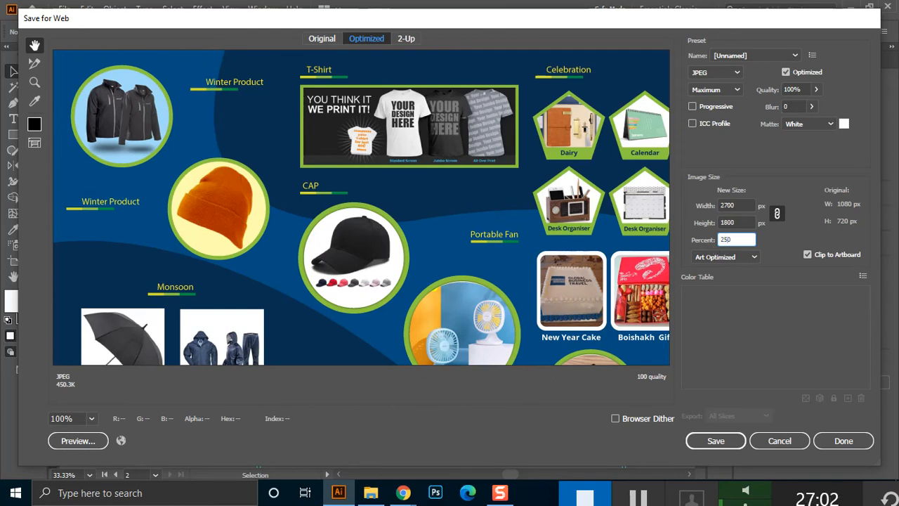
pyautogui.click(737, 222)
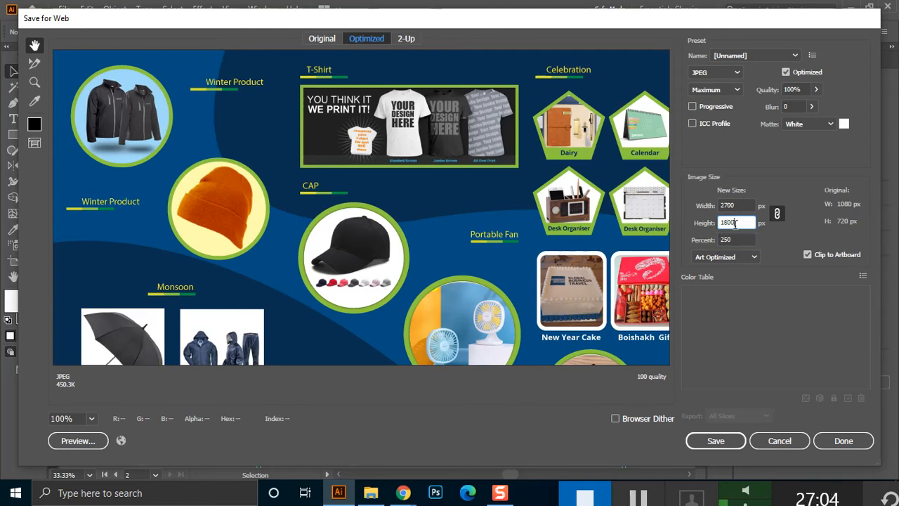
pyautogui.press('Return')
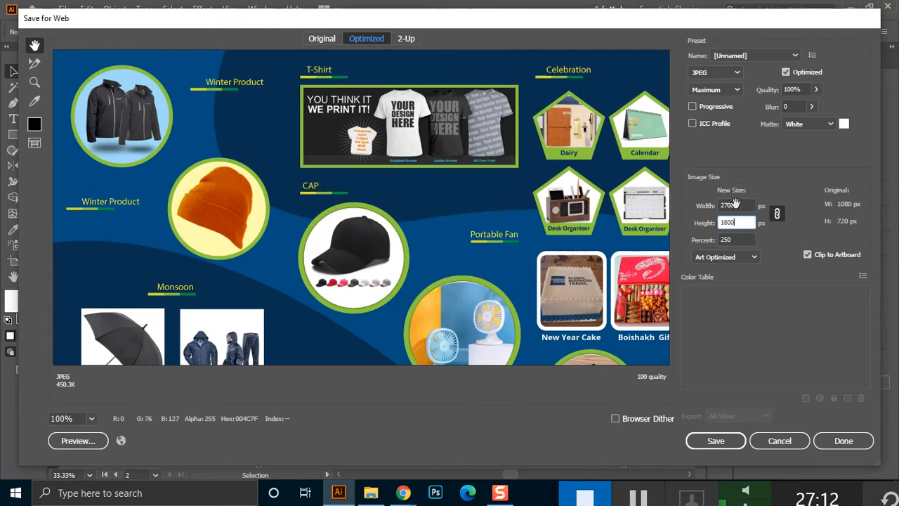
pyautogui.press('Return')
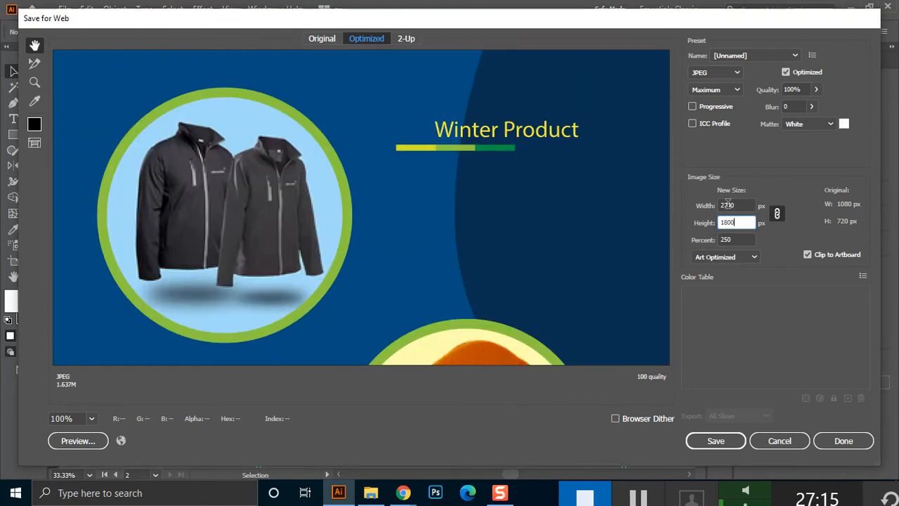
pyautogui.click(728, 204)
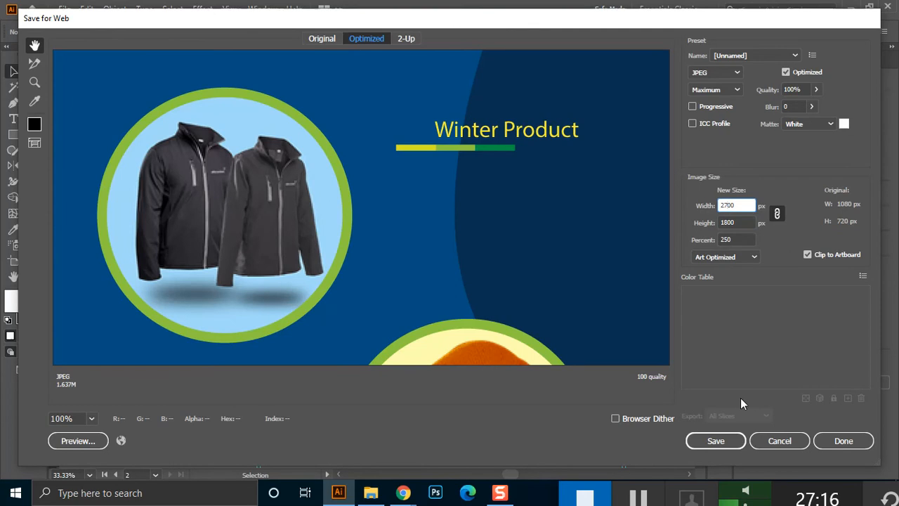
# Start saving the optimized Product-Catalogue image in the Patuakhli 542 folder, and cancel the save and the web export.
pyautogui.click(724, 443)
pyautogui.click(738, 442)
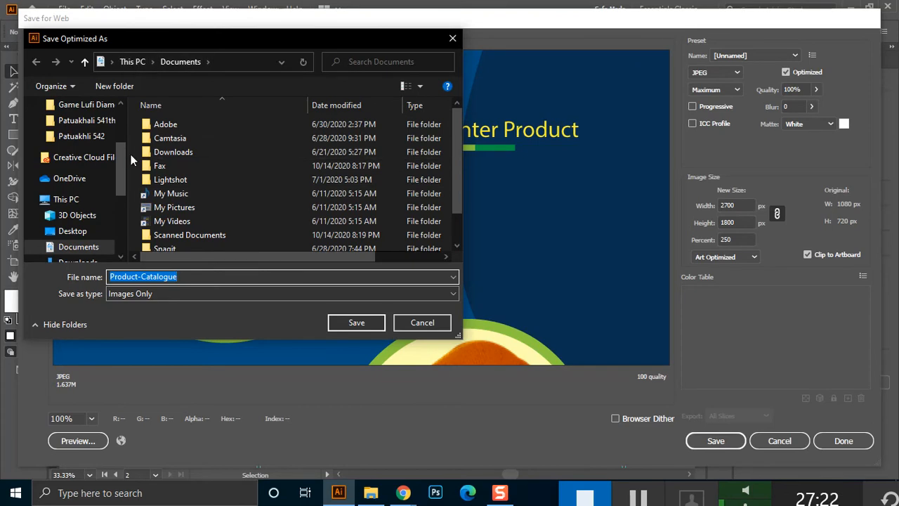
pyautogui.click(106, 137)
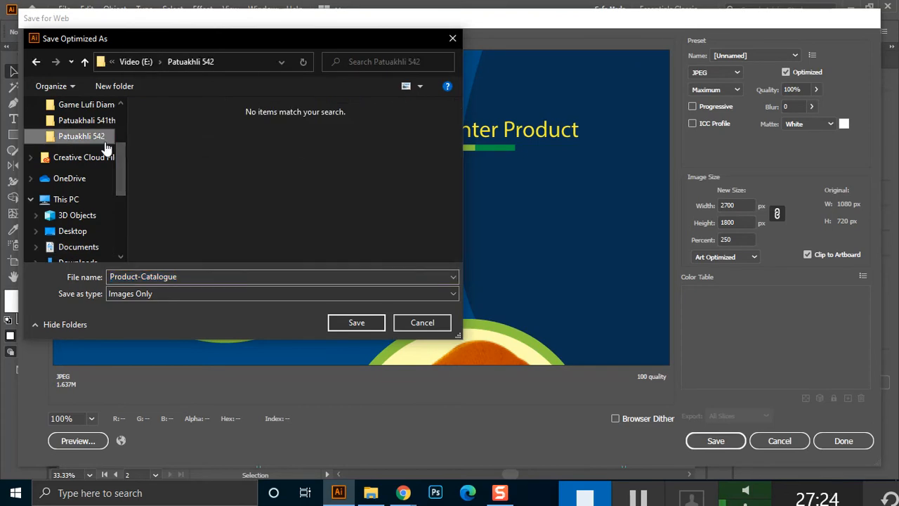
pyautogui.moveTo(126, 156); pyautogui.dragTo(123, 121)
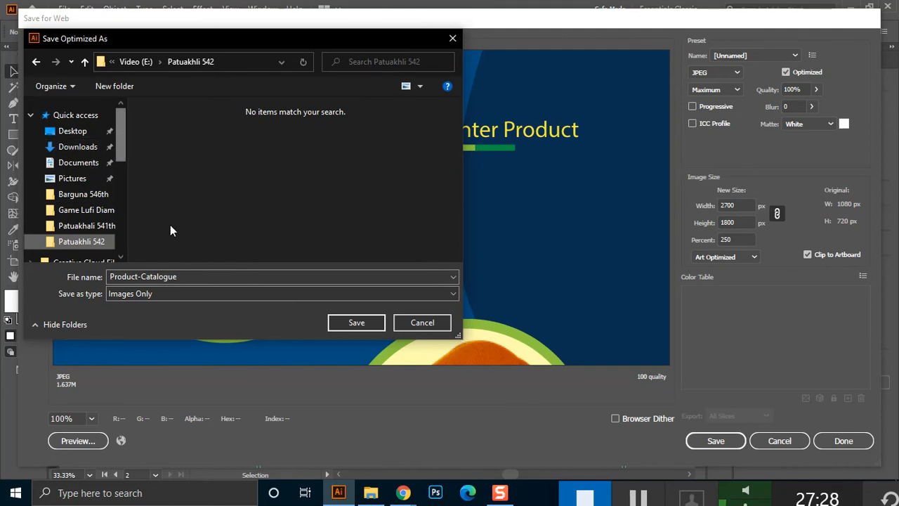
pyautogui.click(426, 324)
pyautogui.click(779, 440)
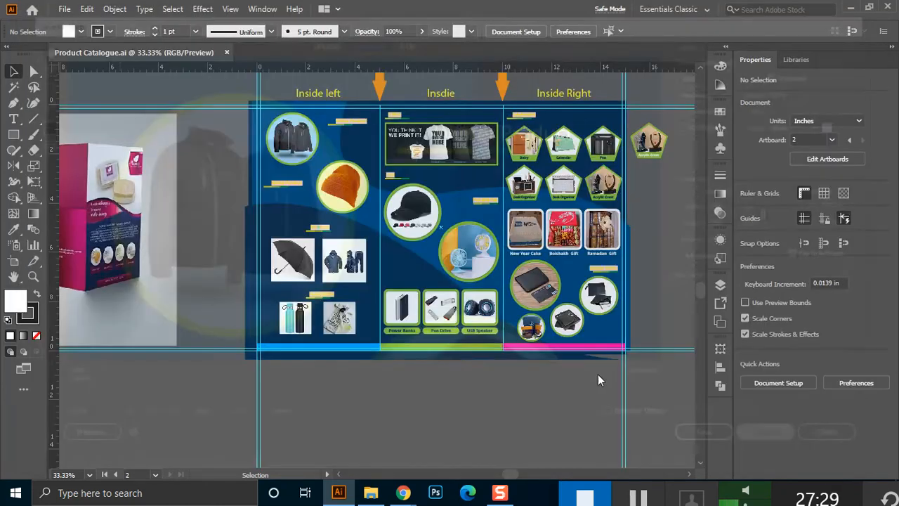
# Switch to Chrome, look over the Corporate Brochure Design reference image in WhatsApp, and put the browser away.
pyautogui.moveTo(404, 493)
pyautogui.click(335, 458)
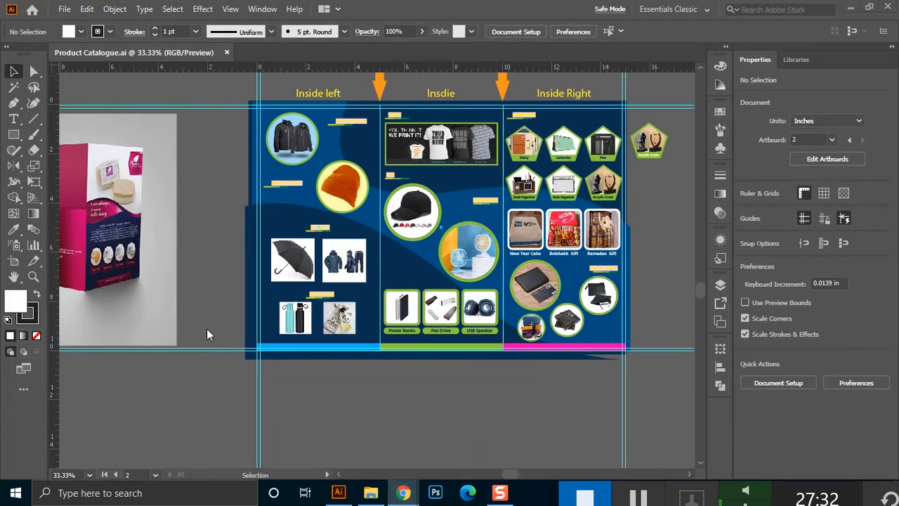
pyautogui.click(411, 448)
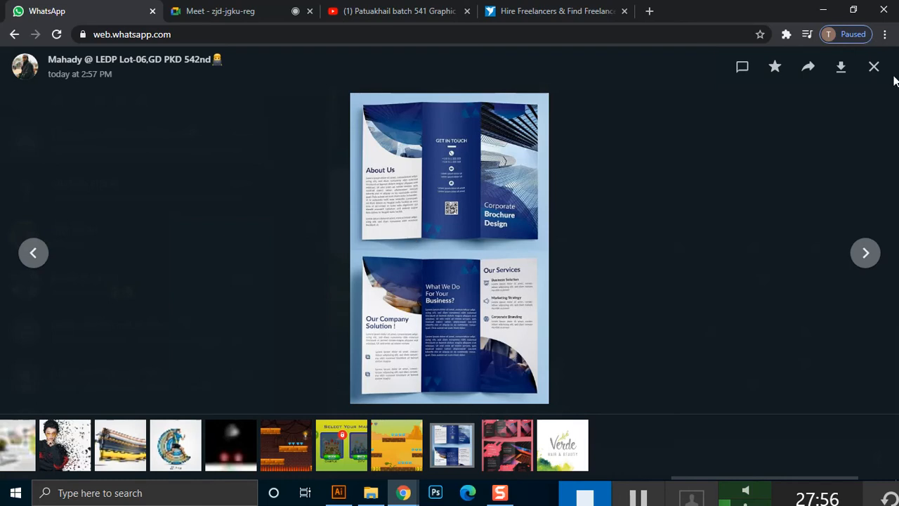
pyautogui.click(823, 10)
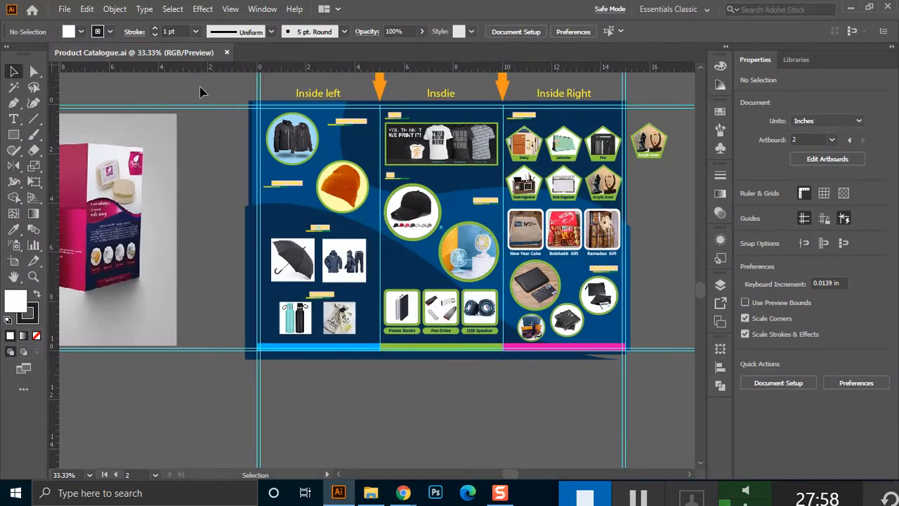
# Open the Brochure Mockup file in Illustrator from the Class 28 folder inside LEDP's Patuakhali 542 folder.
pyautogui.click(850, 7)
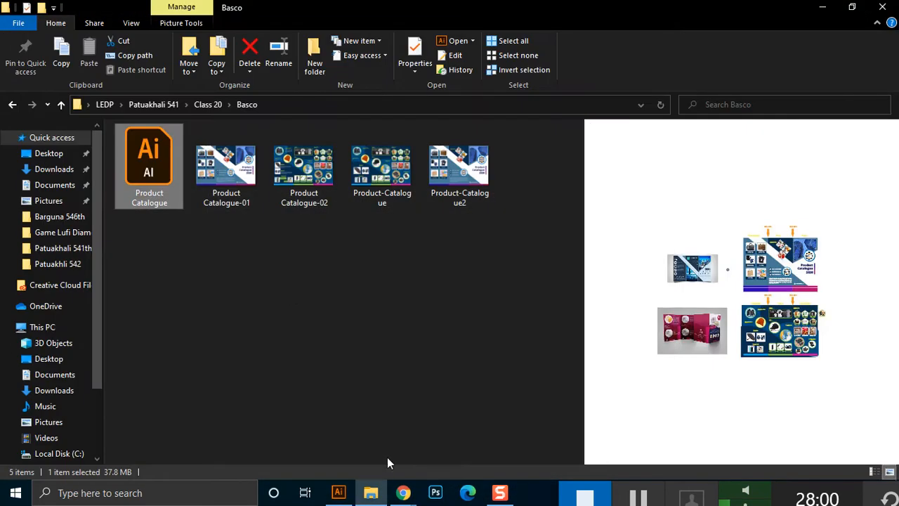
pyautogui.click(824, 7)
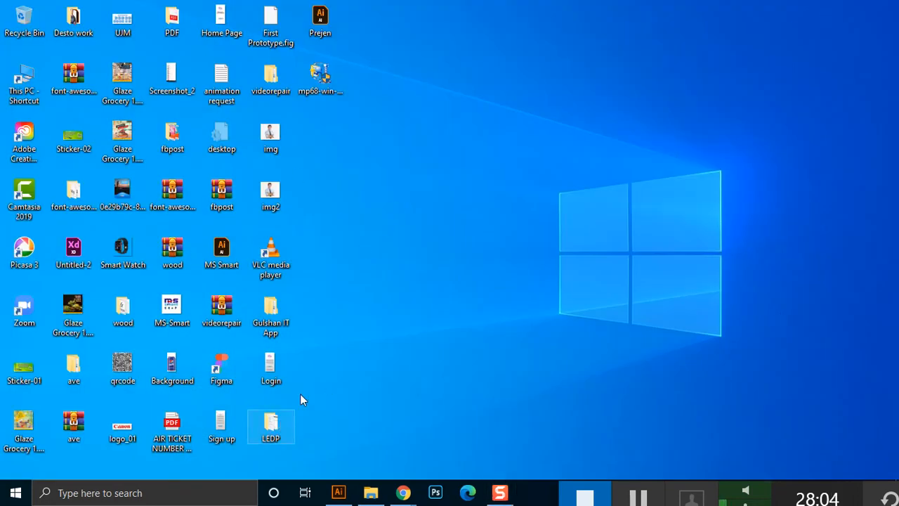
pyautogui.doubleClick(271, 421)
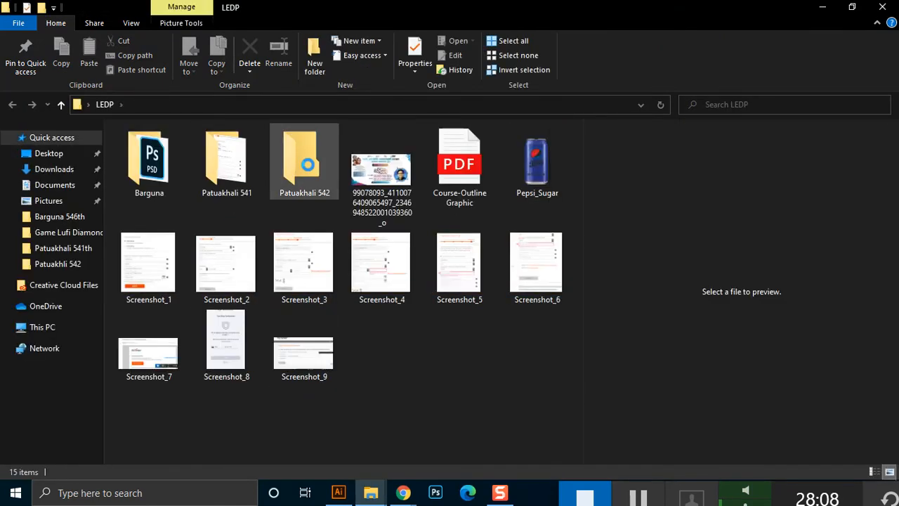
pyautogui.doubleClick(299, 184)
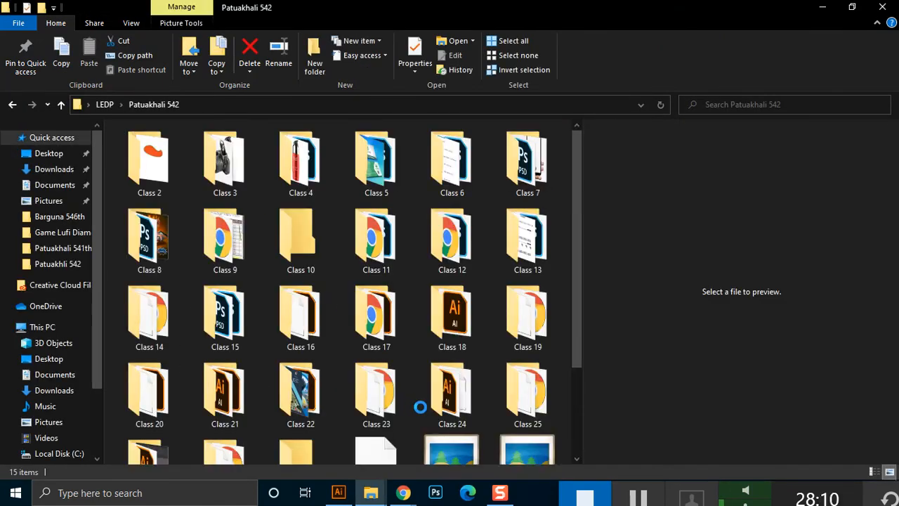
pyautogui.scroll(-3, 434, 392)
pyautogui.doubleClick(282, 352)
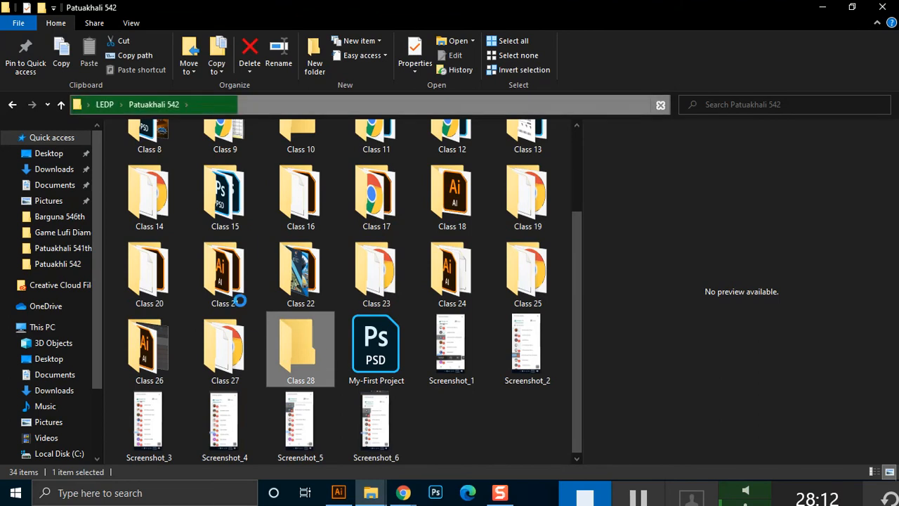
pyautogui.moveTo(170, 152); pyautogui.dragTo(421, 50)
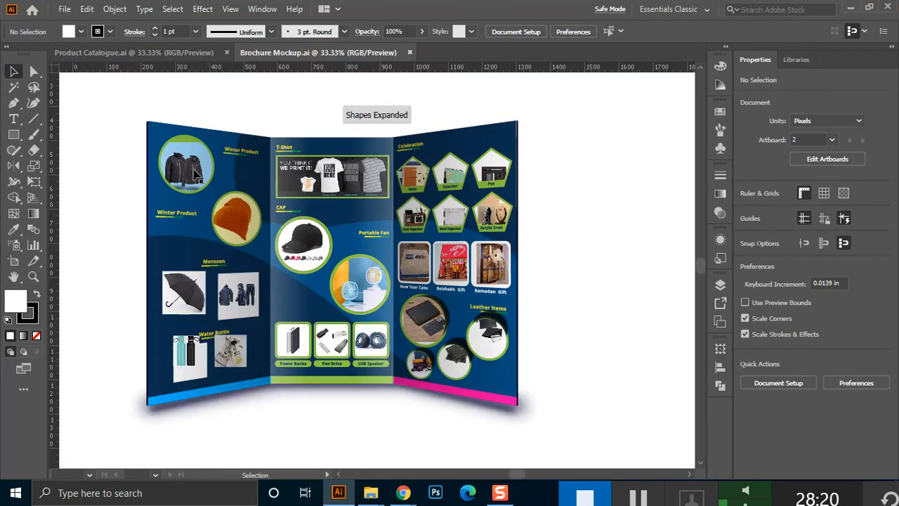
# Try deleting the blurred shadow strokes under the brochure one after the other, and undo the deletion.
pyautogui.click(174, 409)
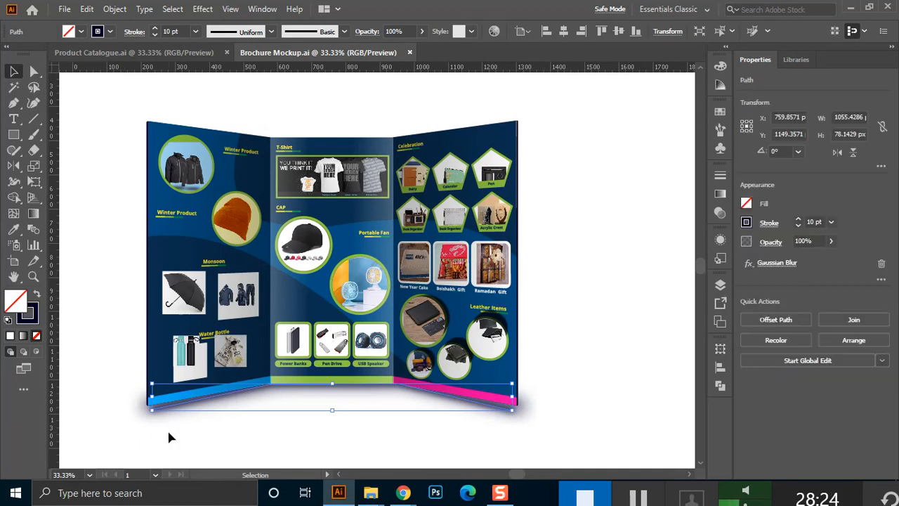
pyautogui.press('Delete')
pyautogui.click(181, 409)
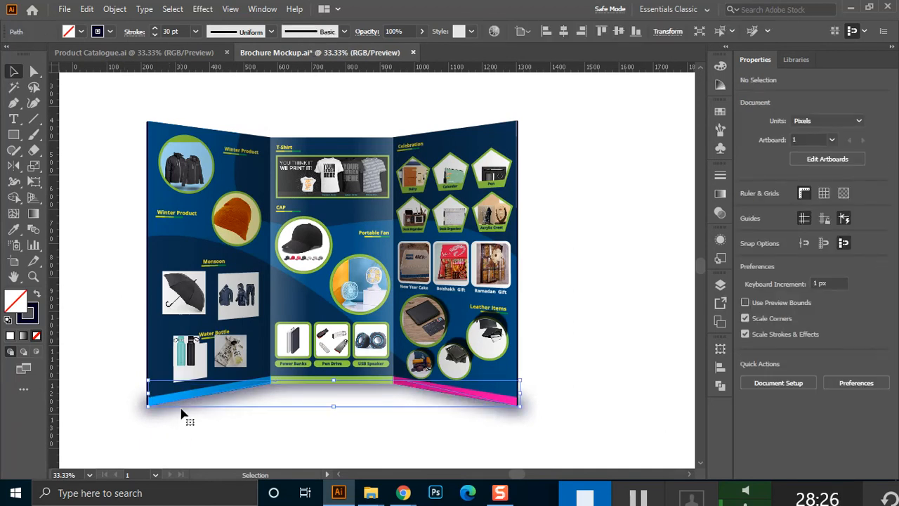
pyautogui.hotkey('ctrl', 'z')
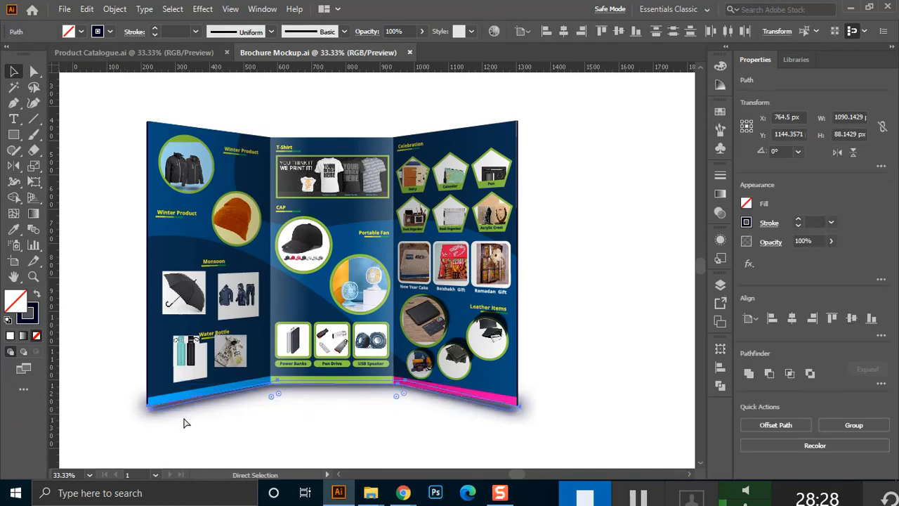
pyautogui.press('Delete')
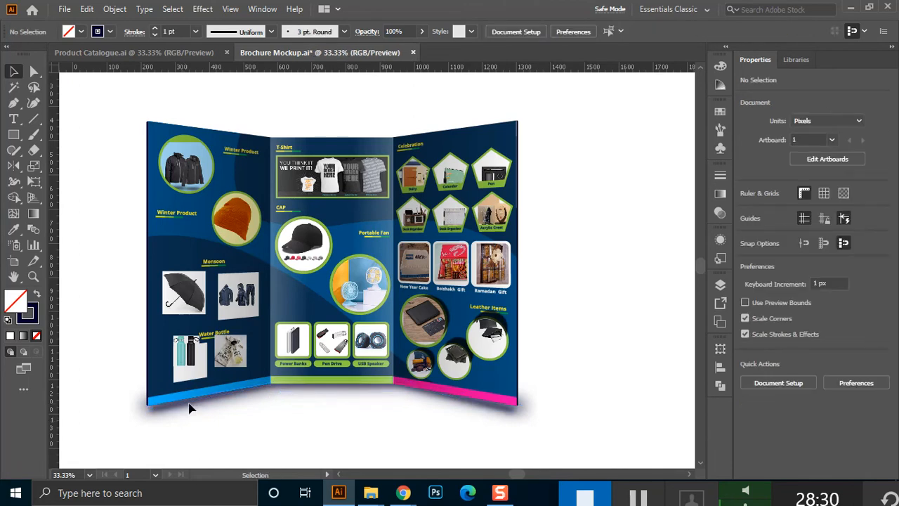
# Delete both blurred shadow paths, the 10 pt and the 30 pt stroke, beneath the brochure's lower edge.
pyautogui.click(189, 406)
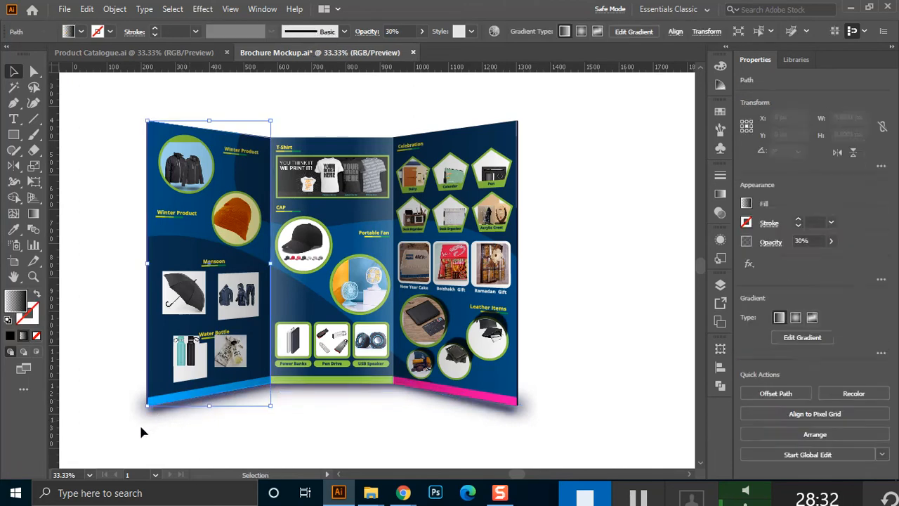
pyautogui.click(176, 413)
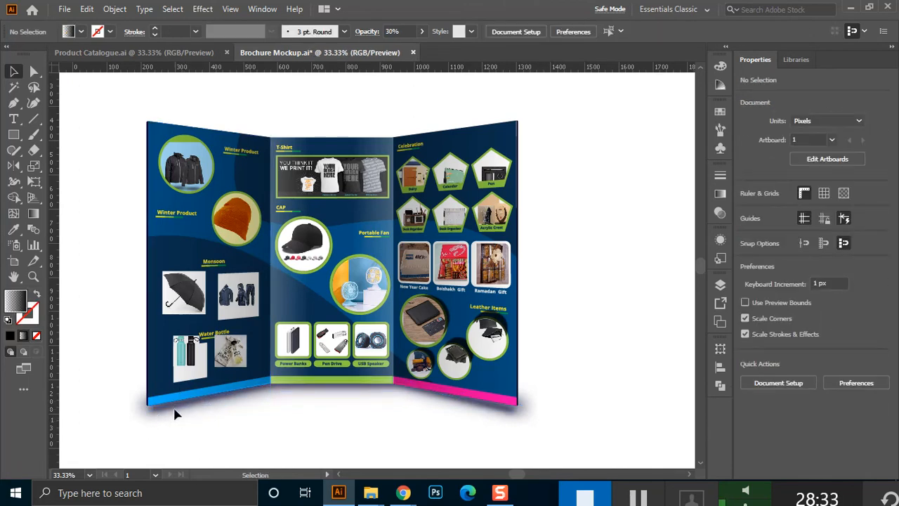
pyautogui.click(222, 397)
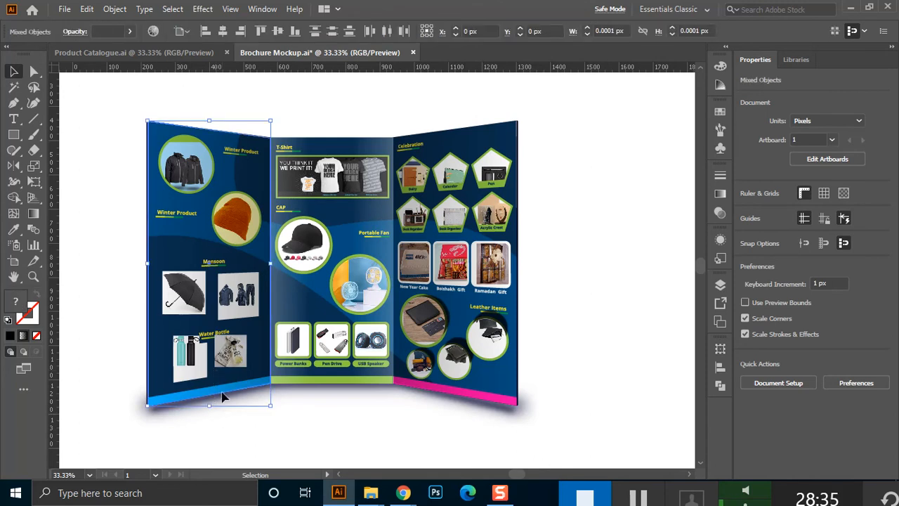
pyautogui.click(214, 437)
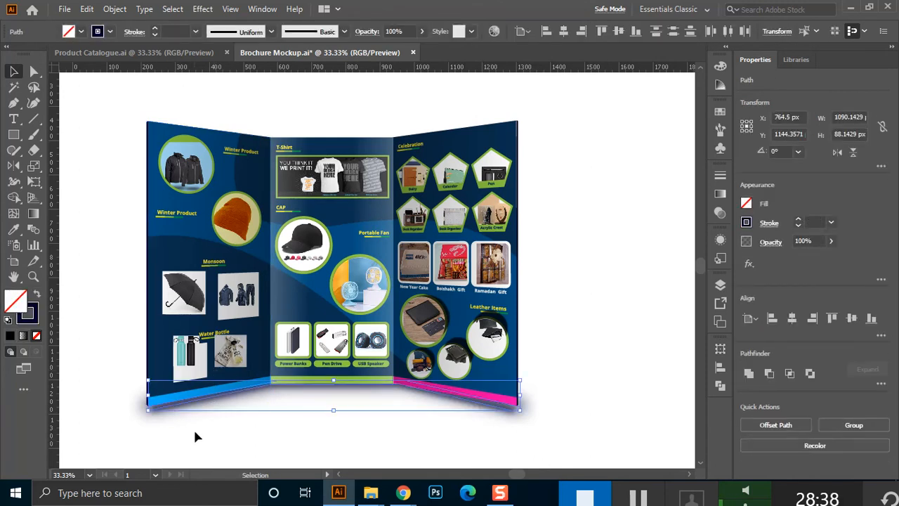
pyautogui.click(199, 401)
pyautogui.press('Delete')
pyautogui.click(198, 402)
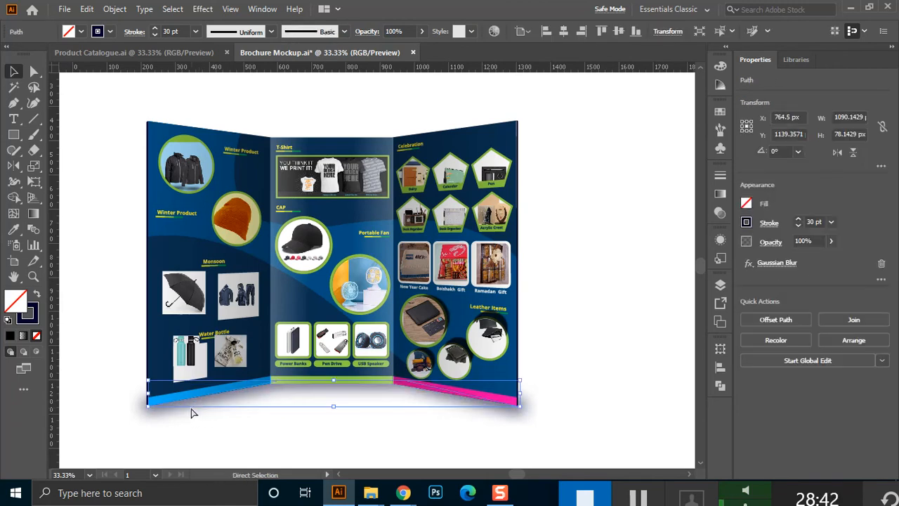
pyautogui.press('a')
pyautogui.click(211, 414)
pyautogui.press('v')
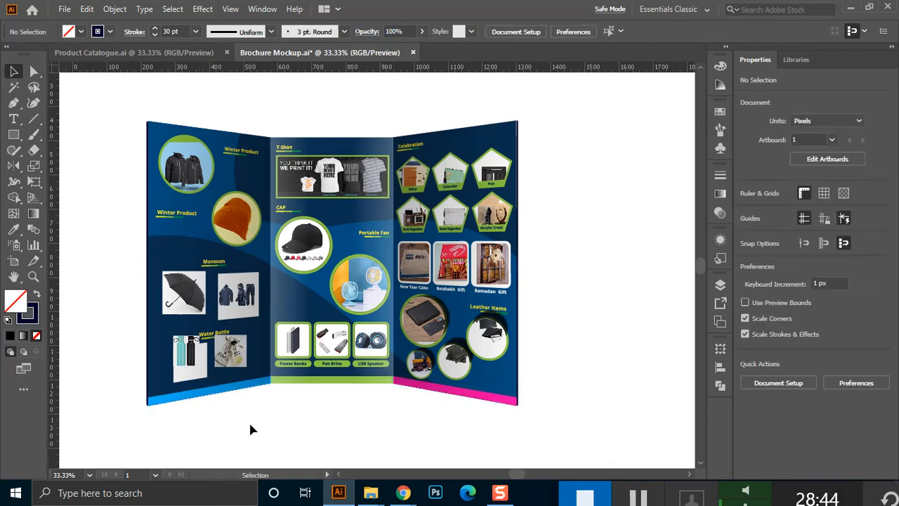
# Start an envelope warp on the brochure's left panel with the Arc style and a 10% horizontal bend.
pyautogui.moveTo(129, 90); pyautogui.dragTo(225, 413)
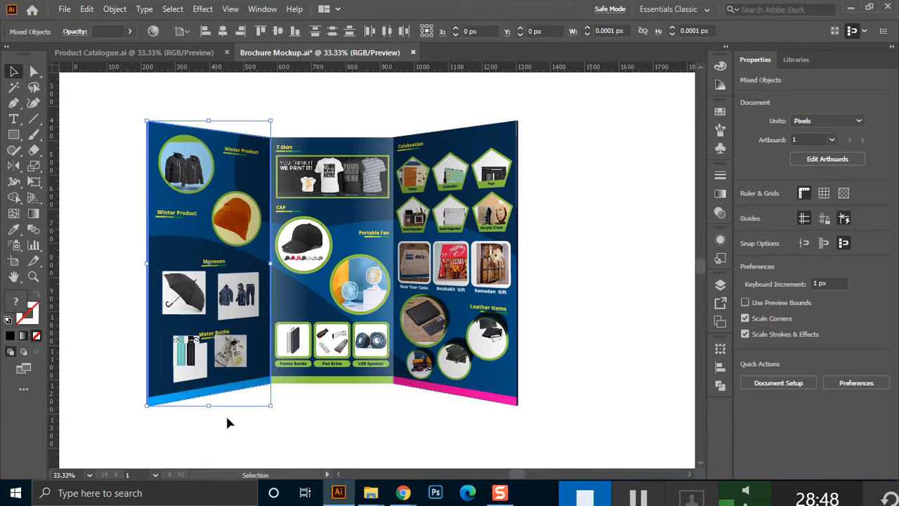
pyautogui.click(116, 10)
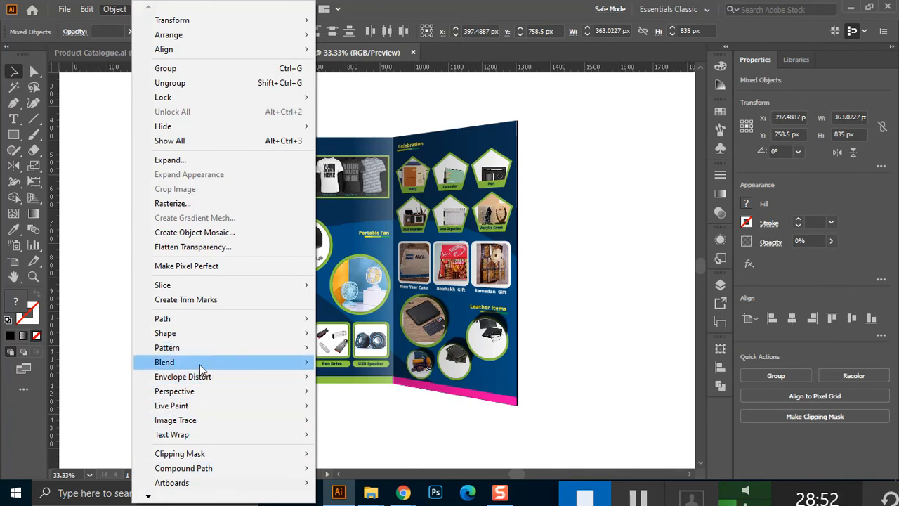
pyautogui.moveTo(203, 380)
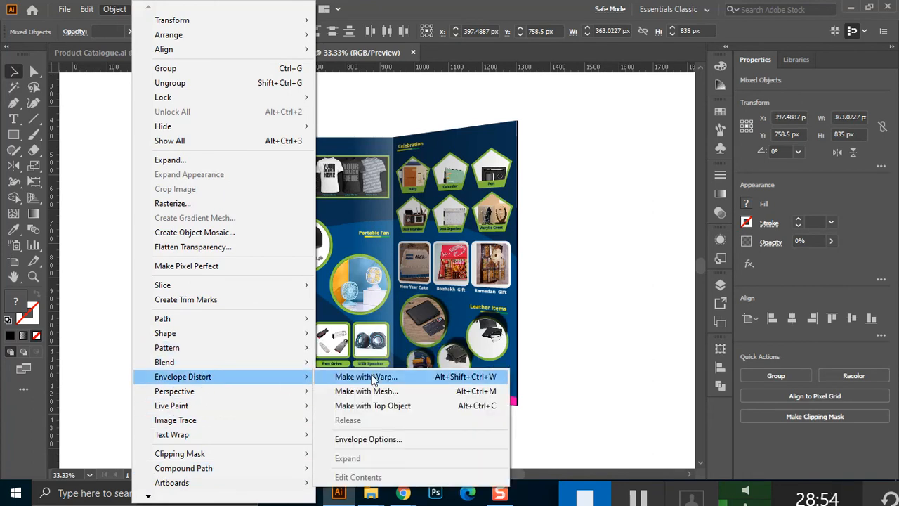
pyautogui.click(423, 378)
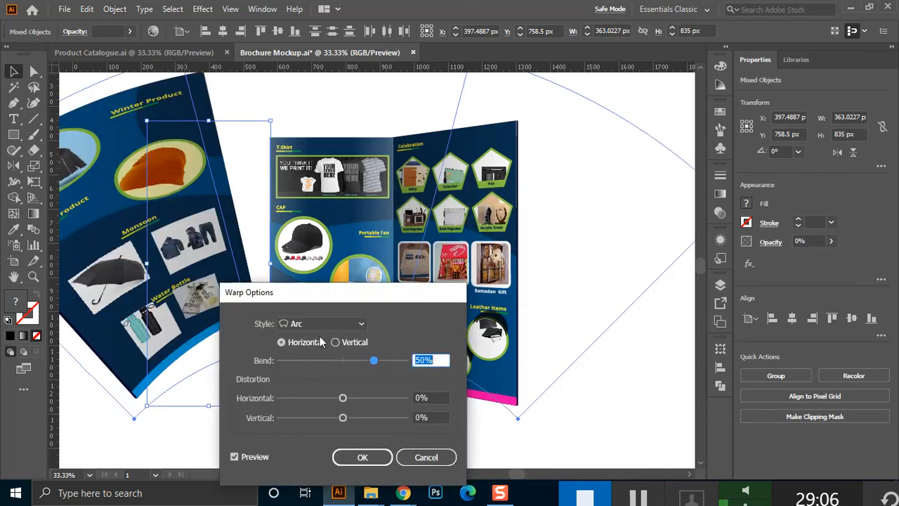
pyautogui.moveTo(361, 364); pyautogui.dragTo(347, 361)
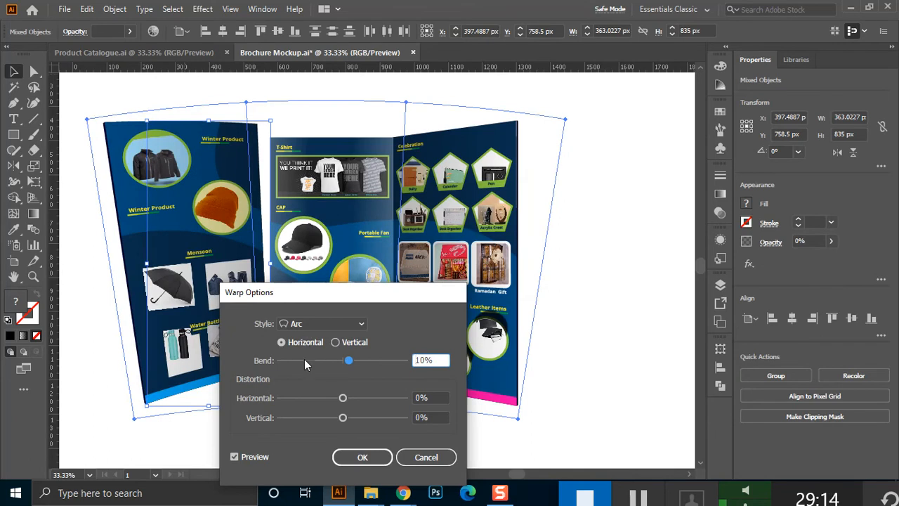
# Preview the Arc warp with a vertical bend, return it to horizontal, and move the warp options off the left panel.
pyautogui.click(362, 347)
pyautogui.click(350, 360)
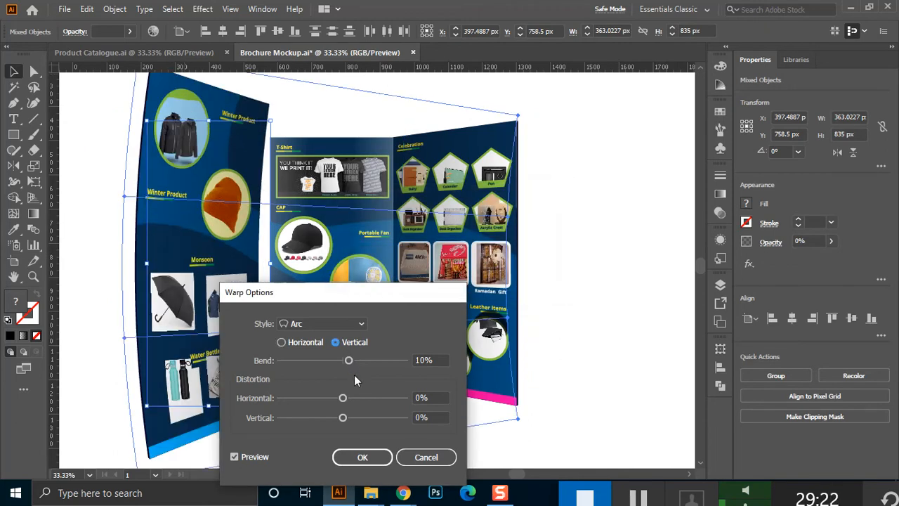
pyautogui.click(311, 337)
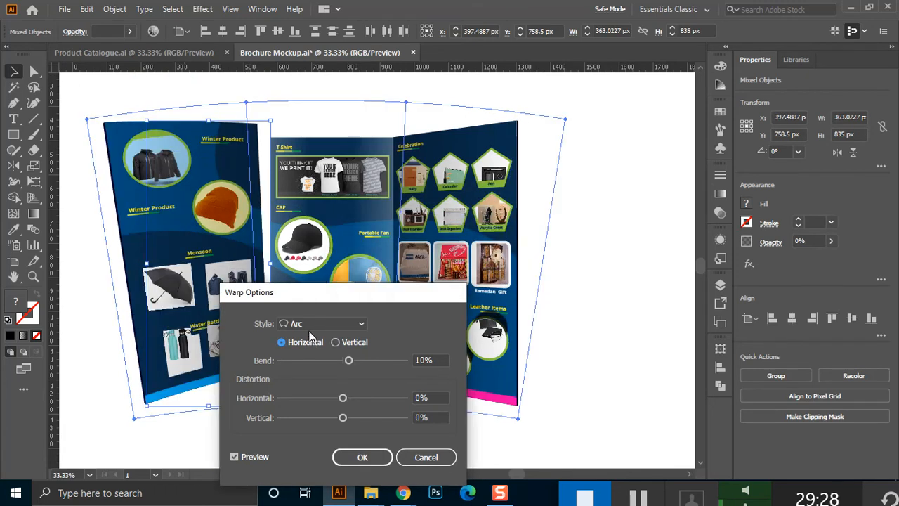
pyautogui.moveTo(323, 294); pyautogui.dragTo(468, 248)
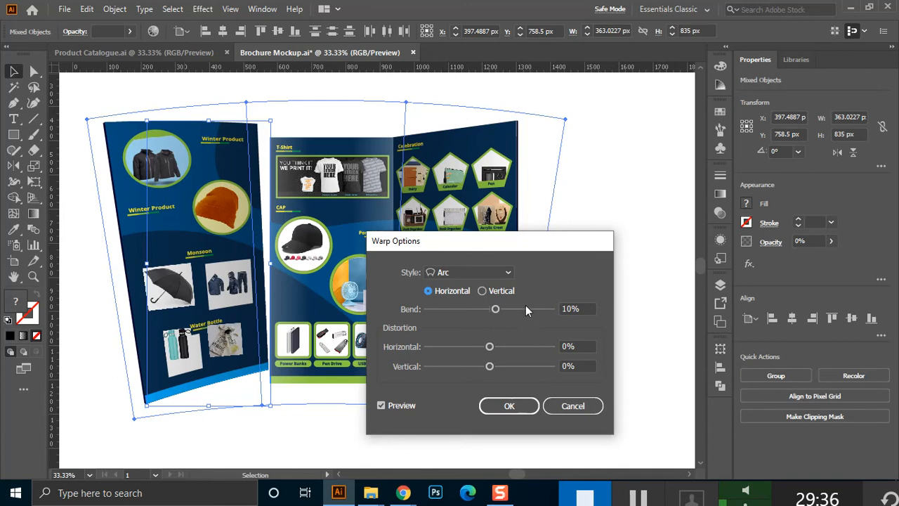
# Try vertical distortions of -13% and 30% on the left panel's warp, cancel the warp, and deselect the panel.
pyautogui.moveTo(485, 367); pyautogui.dragTo(481, 372)
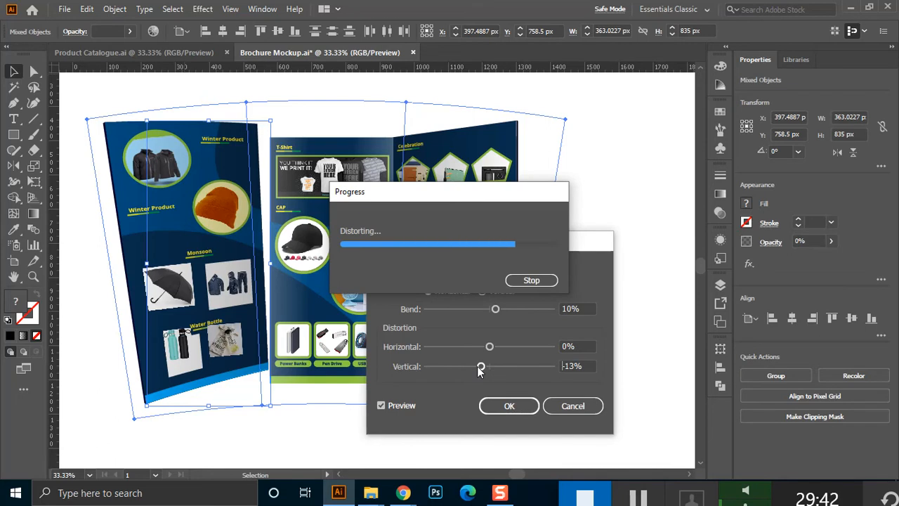
pyautogui.click(507, 367)
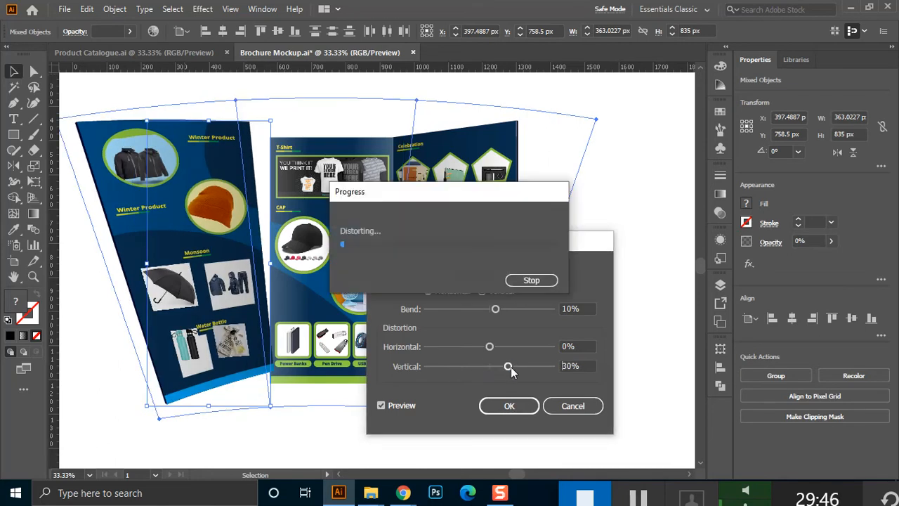
pyautogui.click(576, 408)
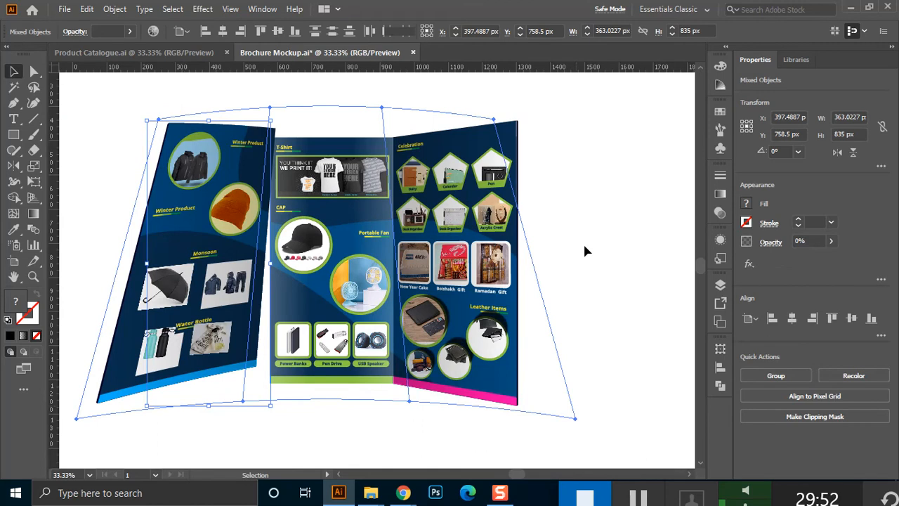
pyautogui.click(602, 223)
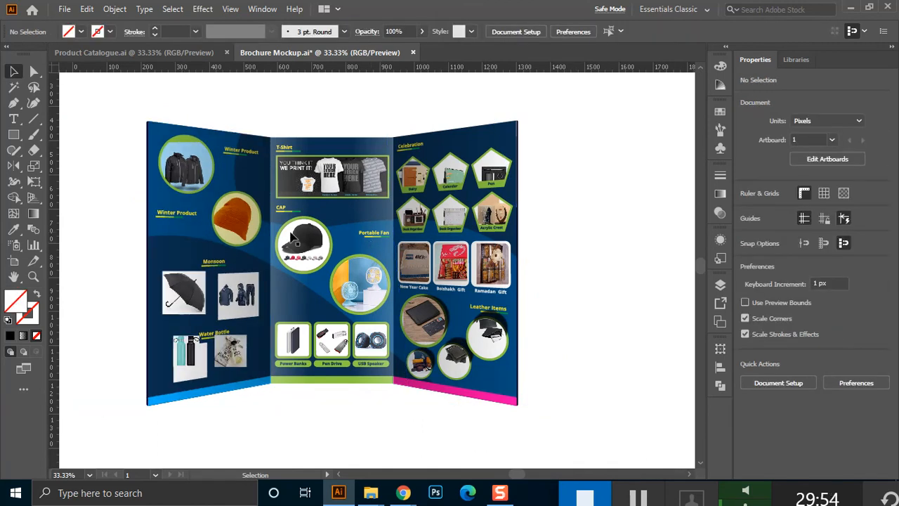
pyautogui.click(236, 252)
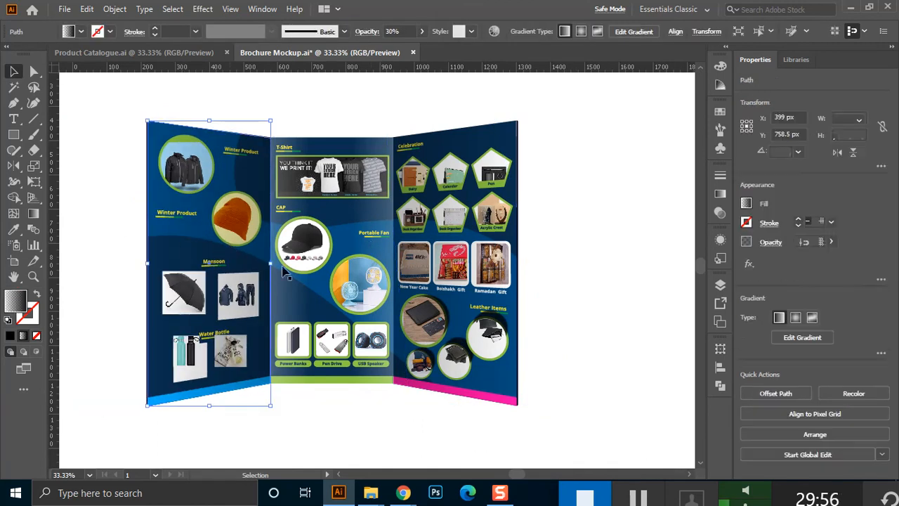
pyautogui.click(106, 8)
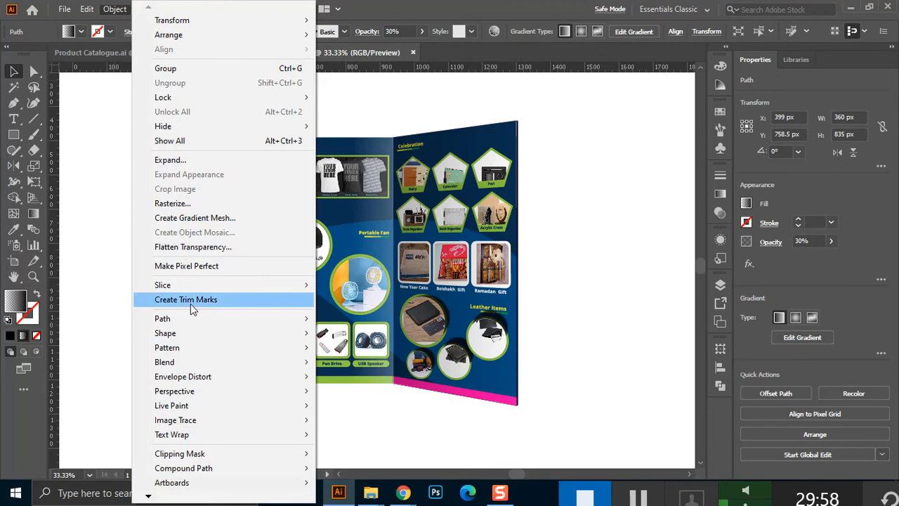
pyautogui.click(540, 145)
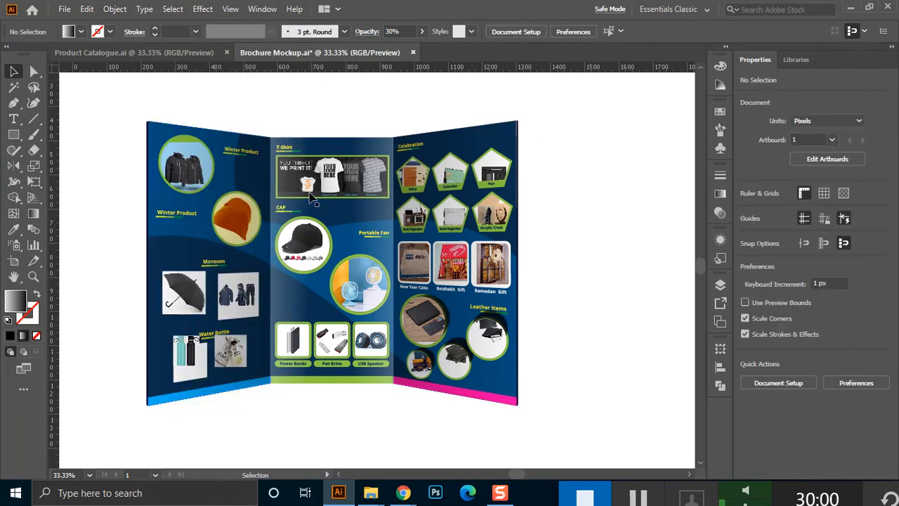
# Select the brochure's middle panel together with its shading overlays and start an envelope warp on them.
pyautogui.click(308, 205)
pyautogui.click(352, 146)
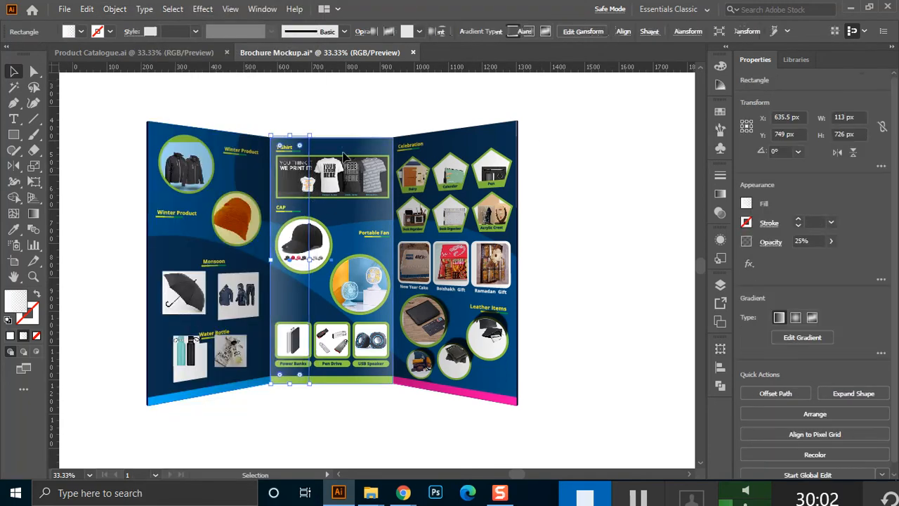
pyautogui.moveTo(330, 284); pyautogui.dragTo(275, 391)
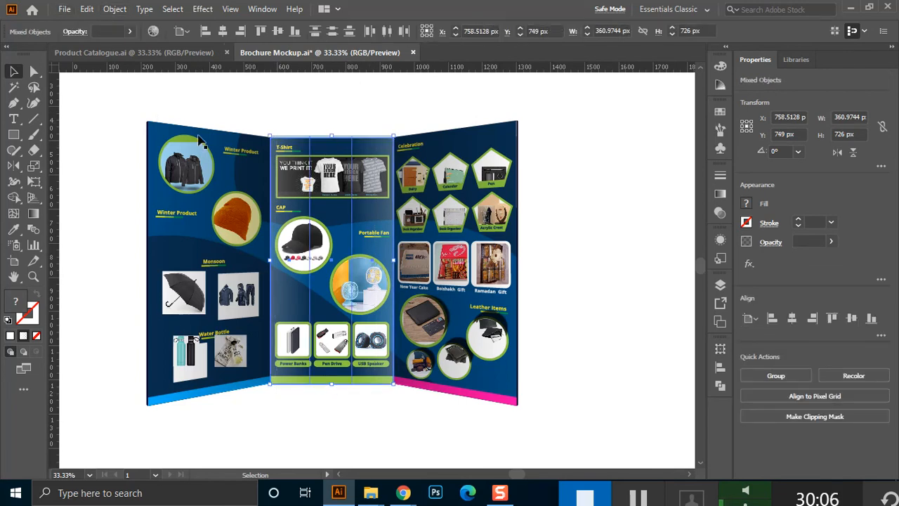
pyautogui.click(114, 9)
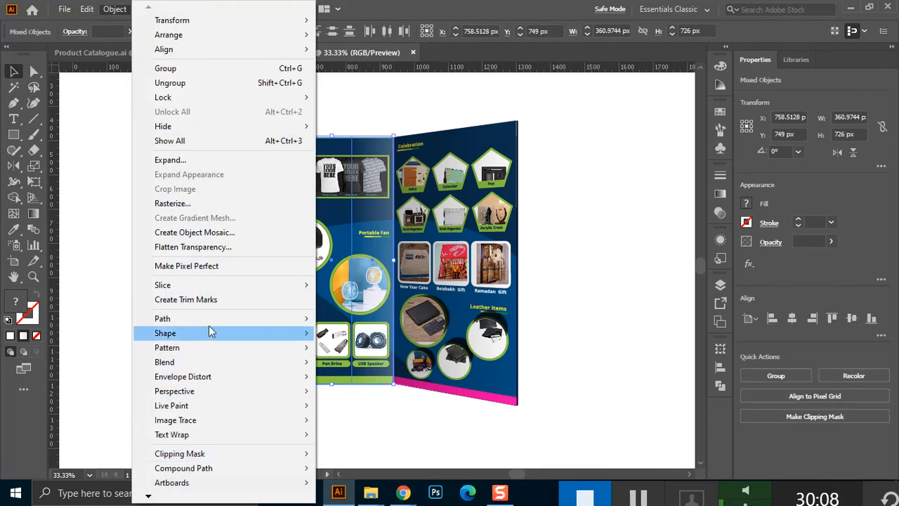
pyautogui.moveTo(211, 322)
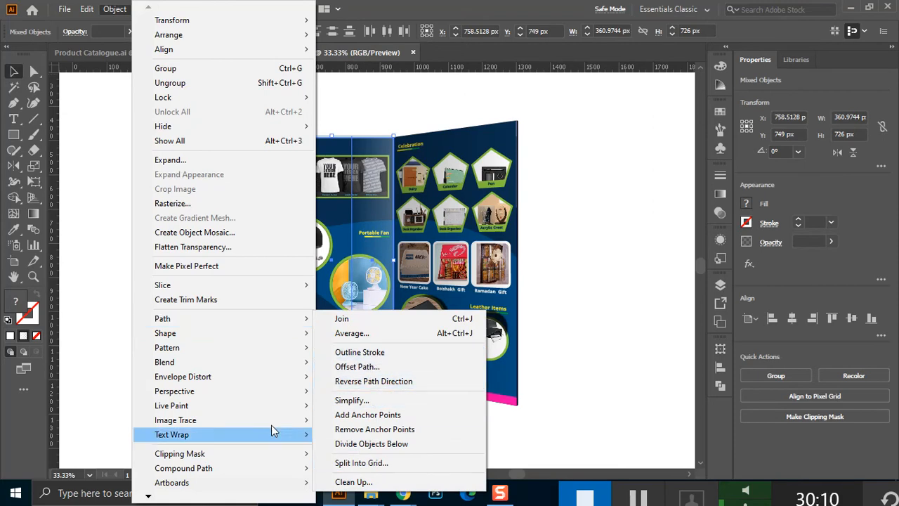
pyautogui.moveTo(232, 377)
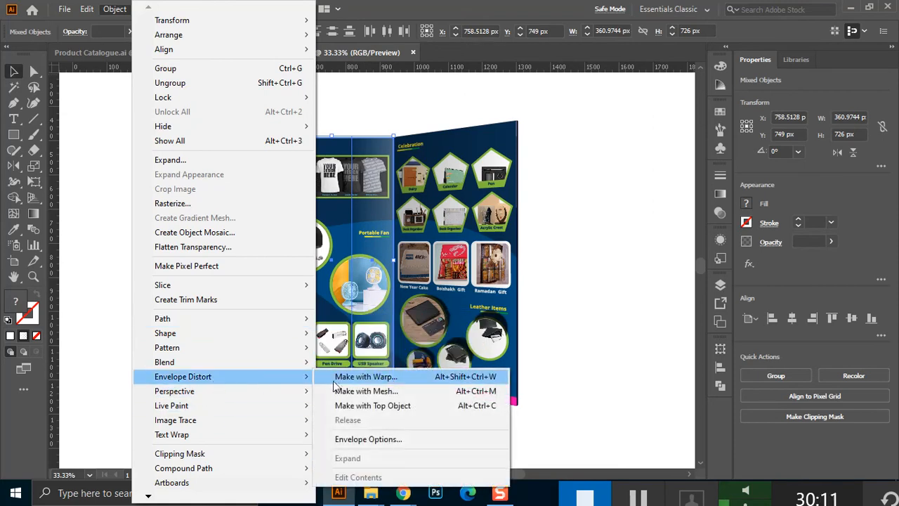
pyautogui.click(390, 378)
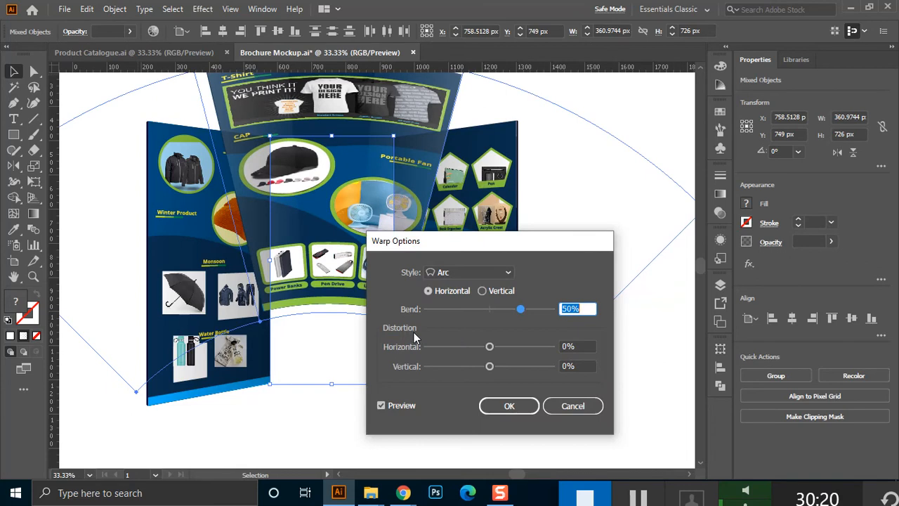
# Give the middle panel's warp a vertical 12% bend, change its style to Arch, and move the warp options off the middle panel.
pyautogui.click(487, 292)
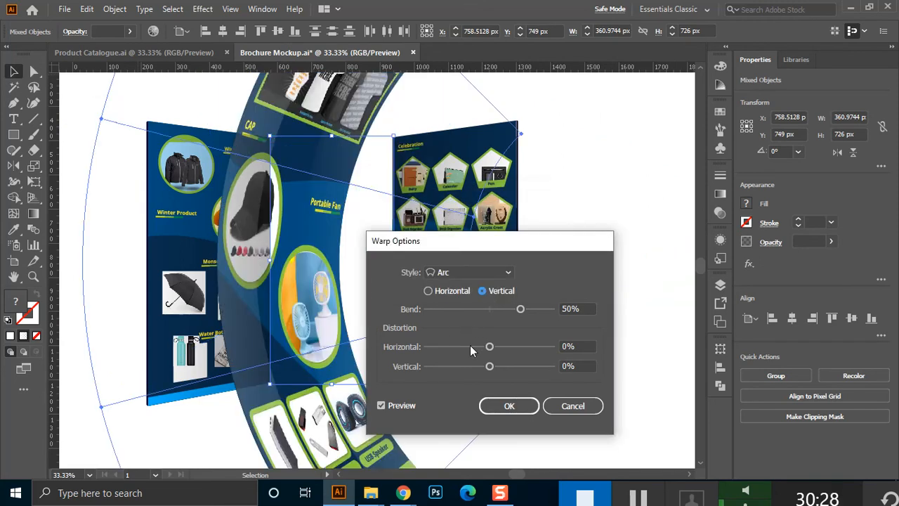
pyautogui.click(498, 310)
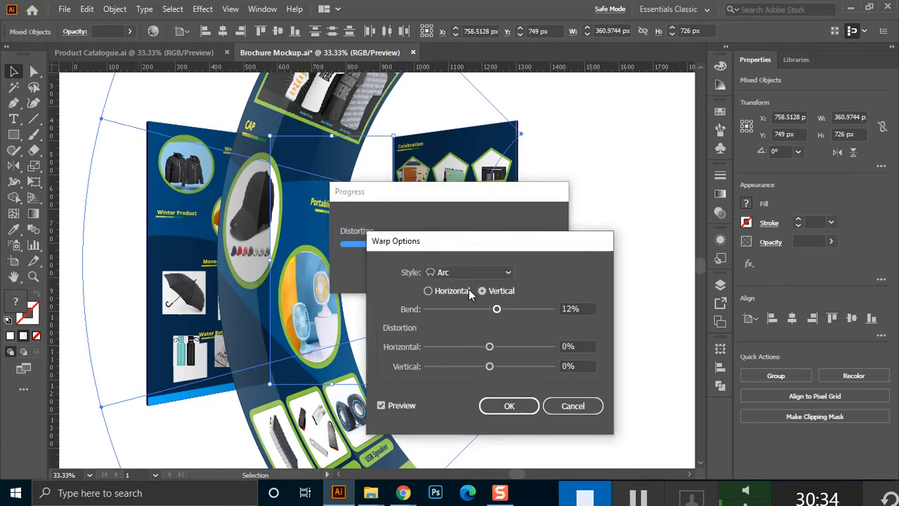
pyautogui.click(471, 272)
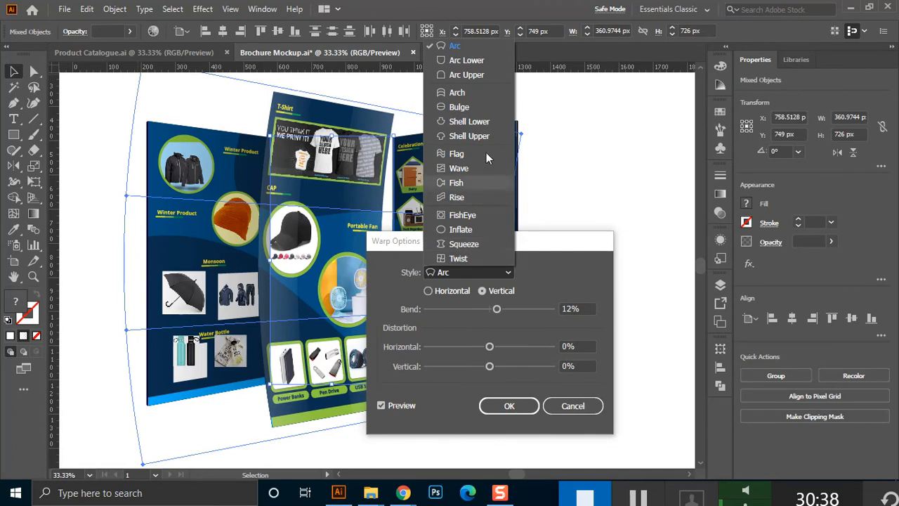
pyautogui.click(471, 94)
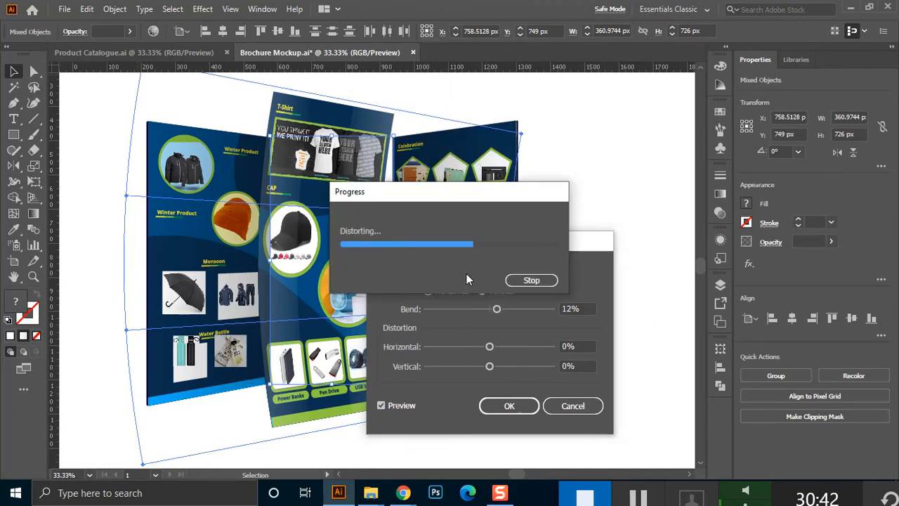
pyautogui.moveTo(521, 244); pyautogui.dragTo(621, 207)
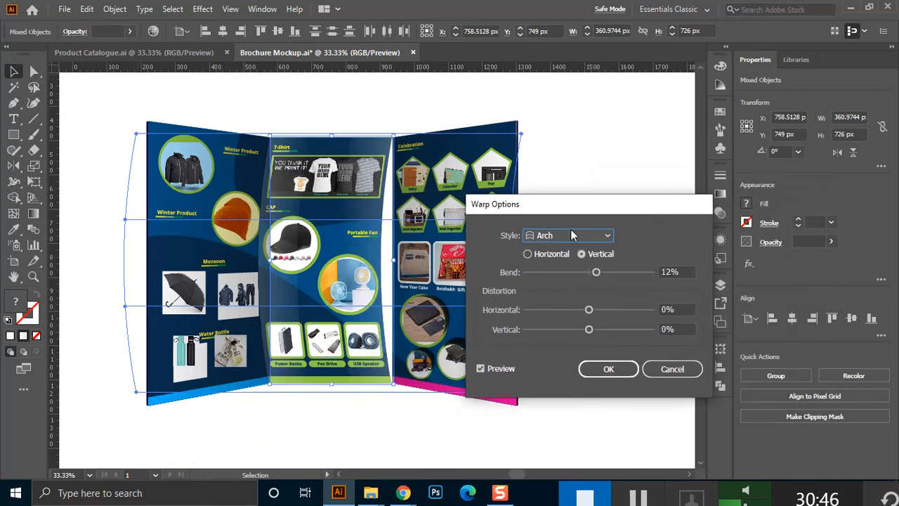
# Switch the middle panel's Arch warp to horizontal, raise its bend to 23%, and apply the warp.
pyautogui.click(591, 233)
pyautogui.click(590, 233)
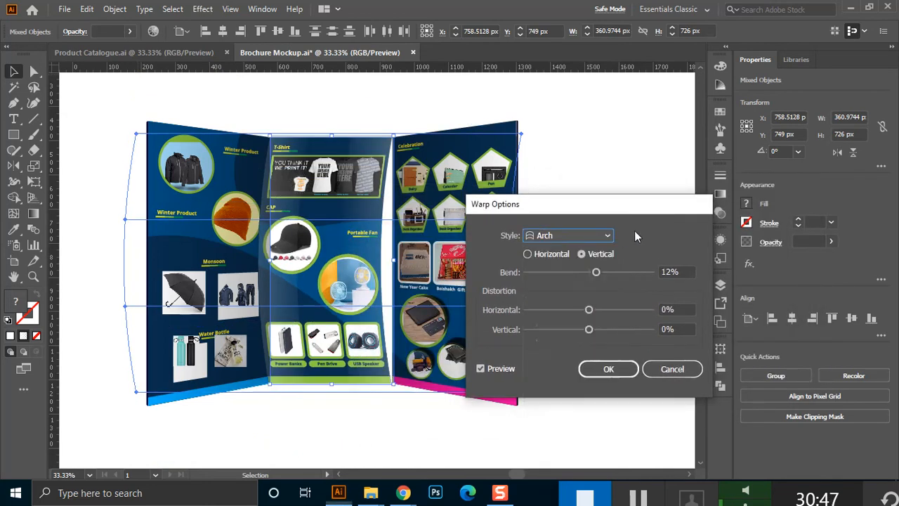
pyautogui.click(551, 254)
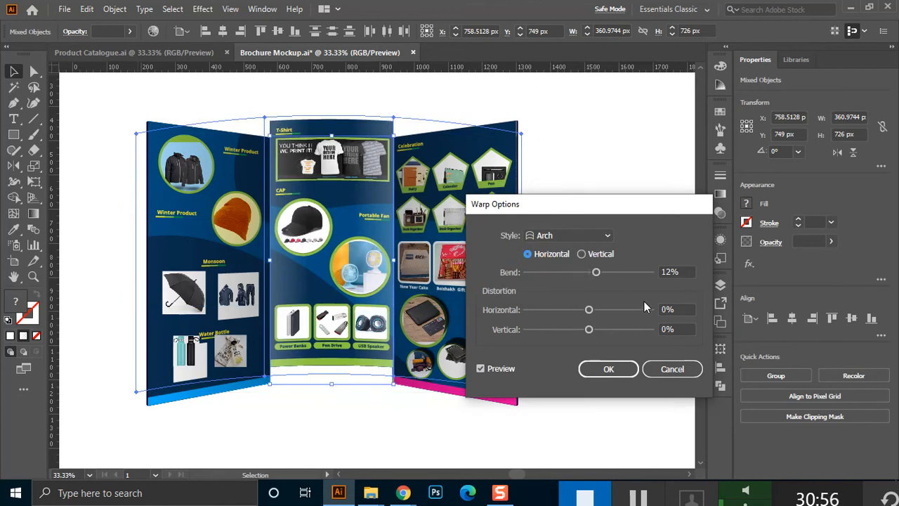
pyautogui.click(690, 272)
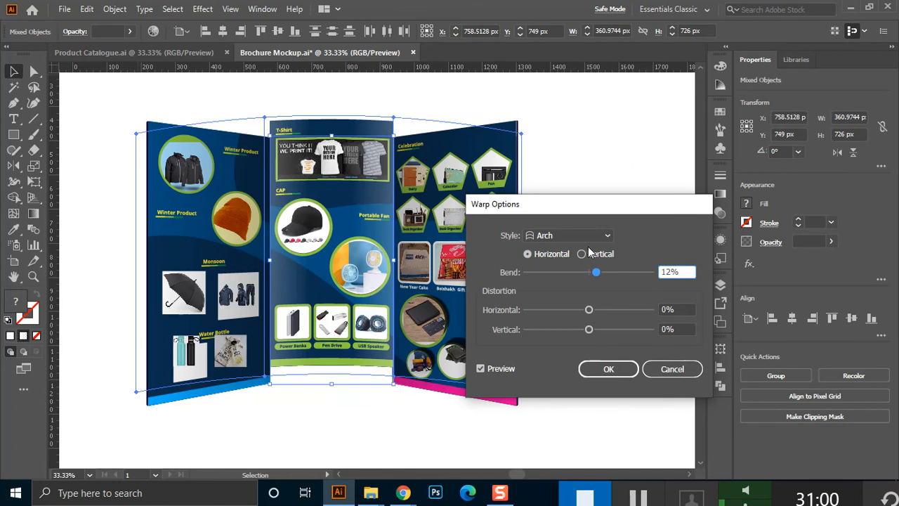
pyautogui.press('Up')
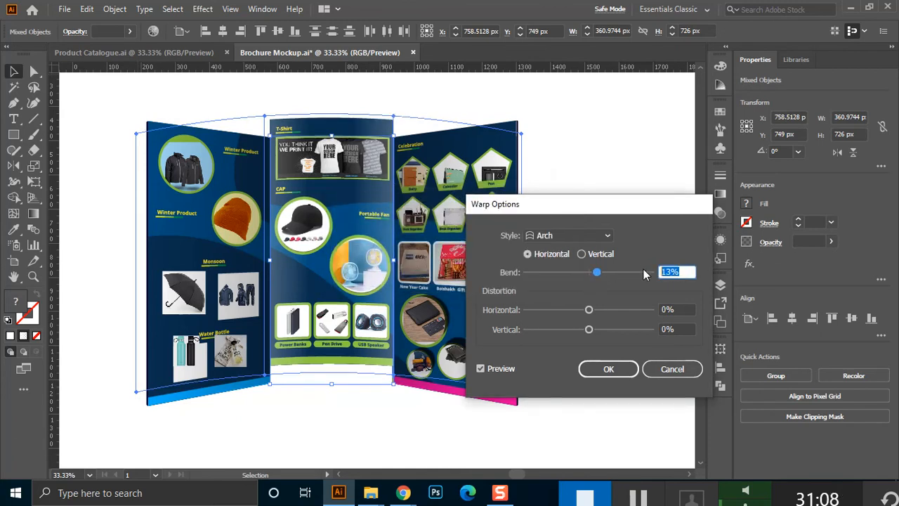
pyautogui.moveTo(598, 274); pyautogui.dragTo(604, 271)
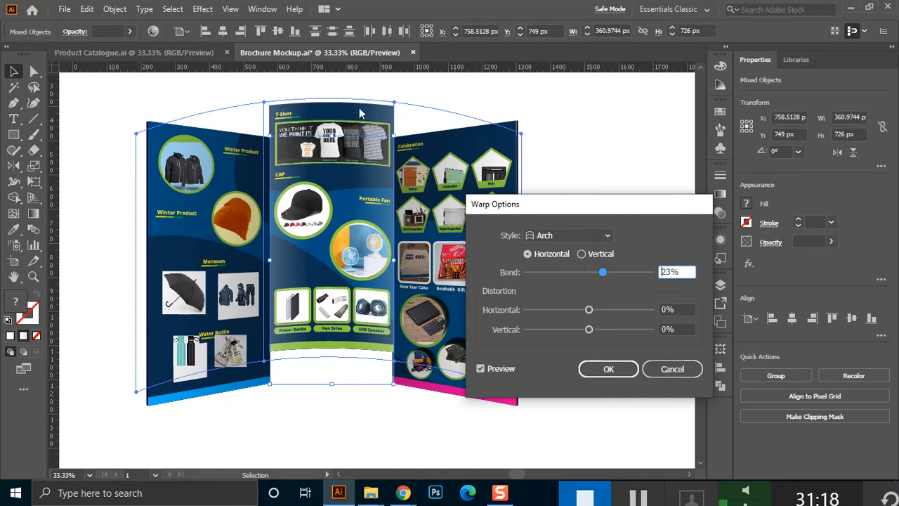
pyautogui.click(609, 369)
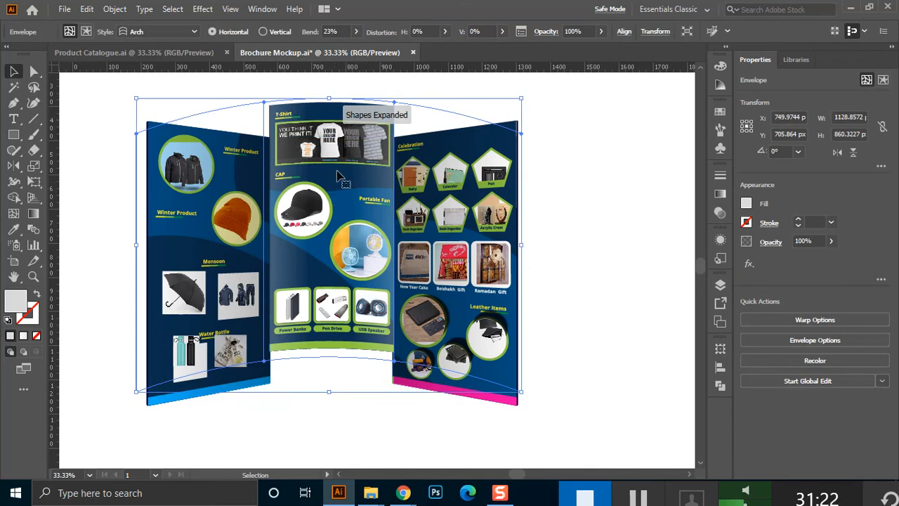
# Move the arched T-Shirt and CAP panel down so it lines up between the two side panels.
pyautogui.moveTo(337, 177); pyautogui.dragTo(343, 208)
pyautogui.press('Up')
pyautogui.press('Up')
pyautogui.press('Up')
pyautogui.press('Up')
pyautogui.press('Up')
pyautogui.click(576, 227)
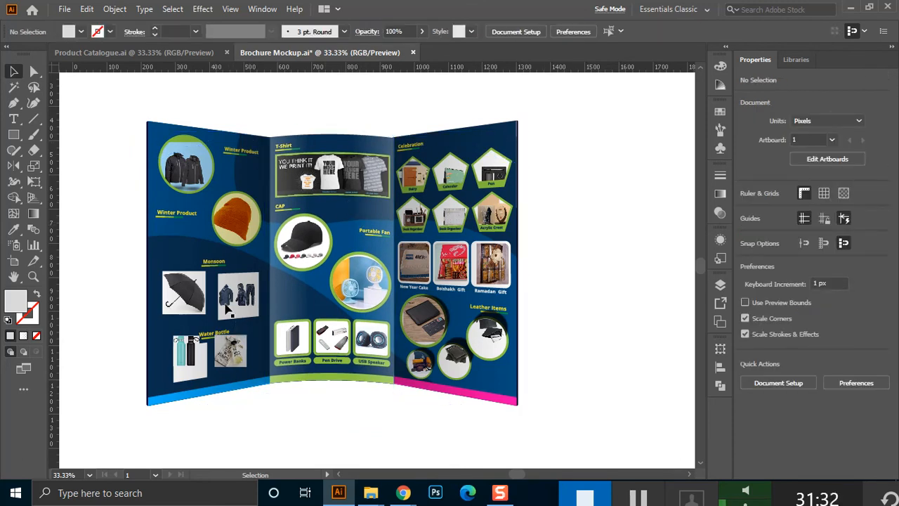
# Delete the Celebration and Leather Items artwork from the panel beside the curved middle one.
pyautogui.click(168, 400)
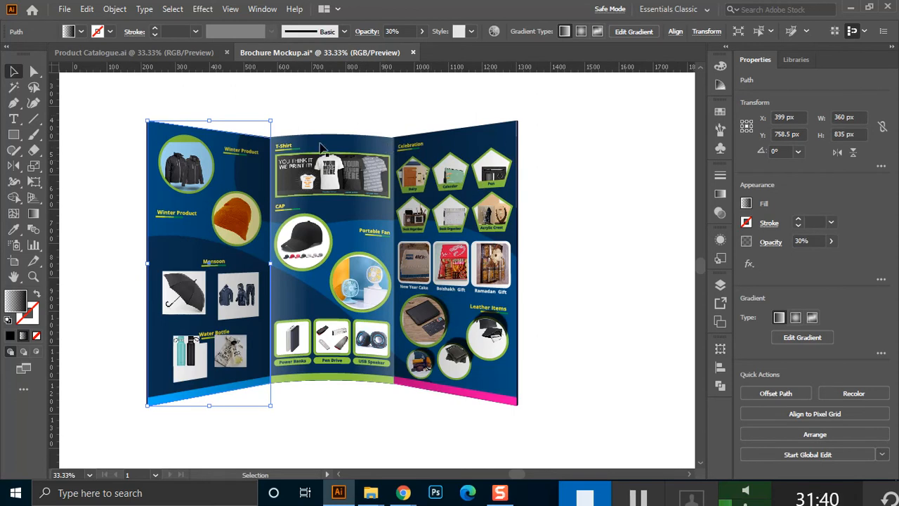
pyautogui.moveTo(540, 111); pyautogui.dragTo(585, 315)
pyautogui.moveTo(490, 102); pyautogui.dragTo(443, 415)
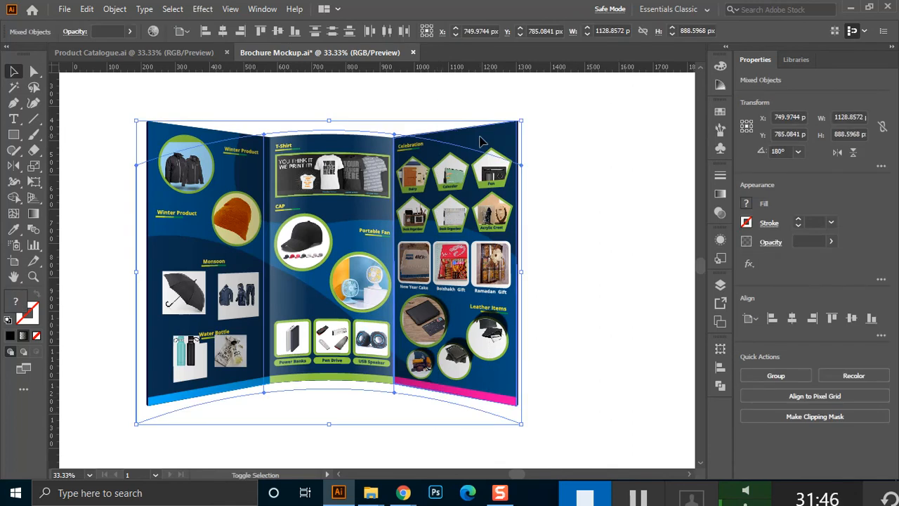
pyautogui.click(412, 149)
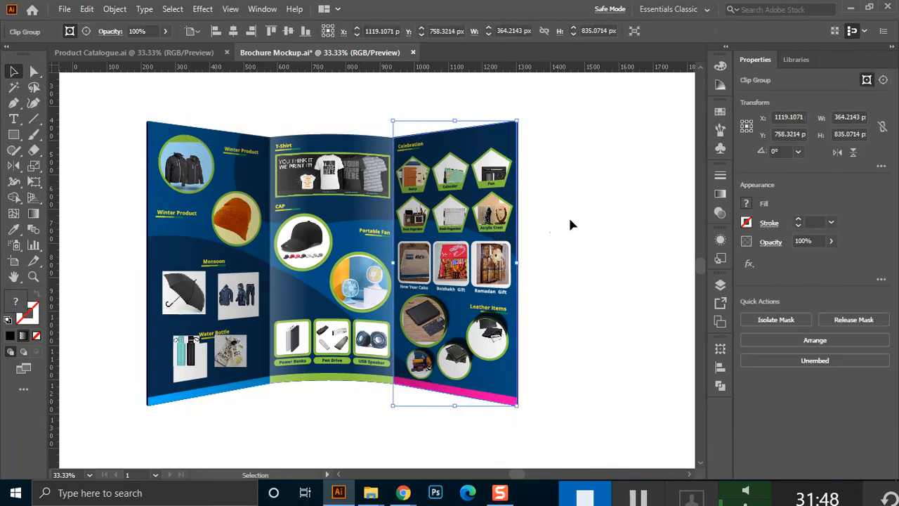
pyautogui.press('Delete')
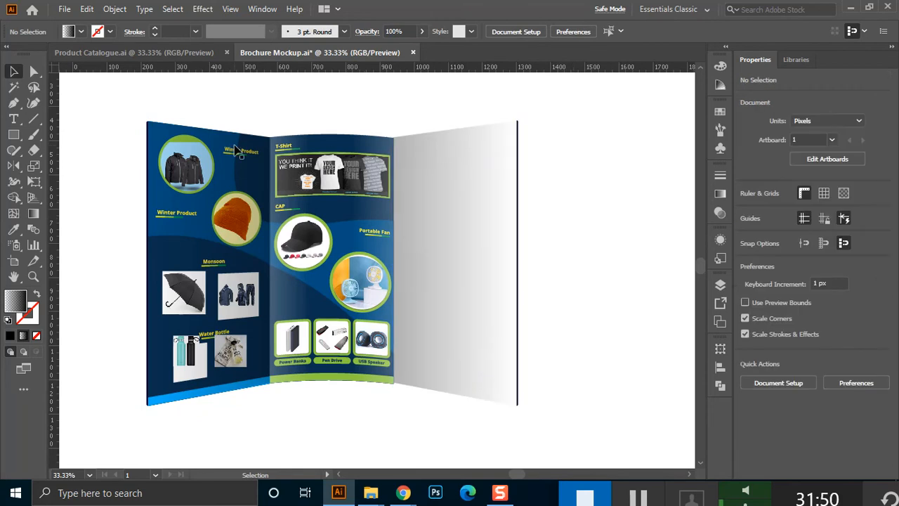
# Try to delete the blank gradient panel together with the selected mixed objects.
pyautogui.moveTo(229, 145); pyautogui.dragTo(187, 262)
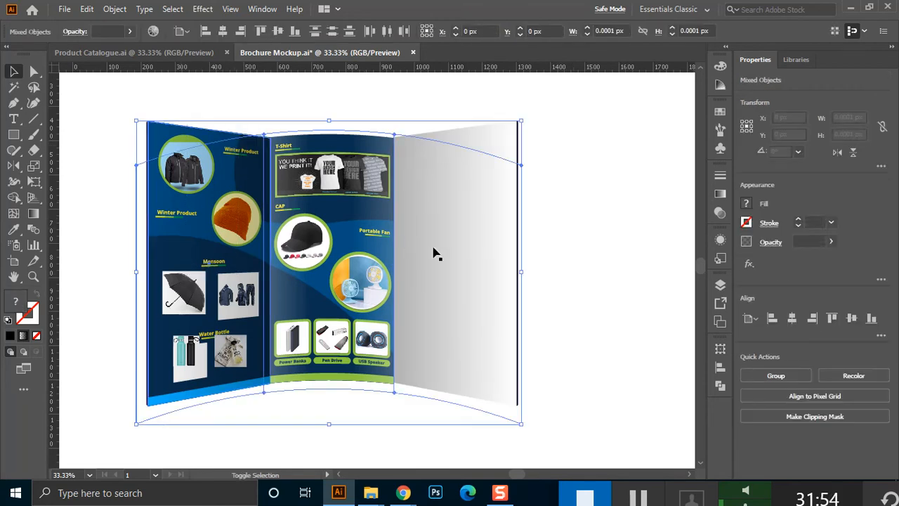
pyautogui.click(475, 298)
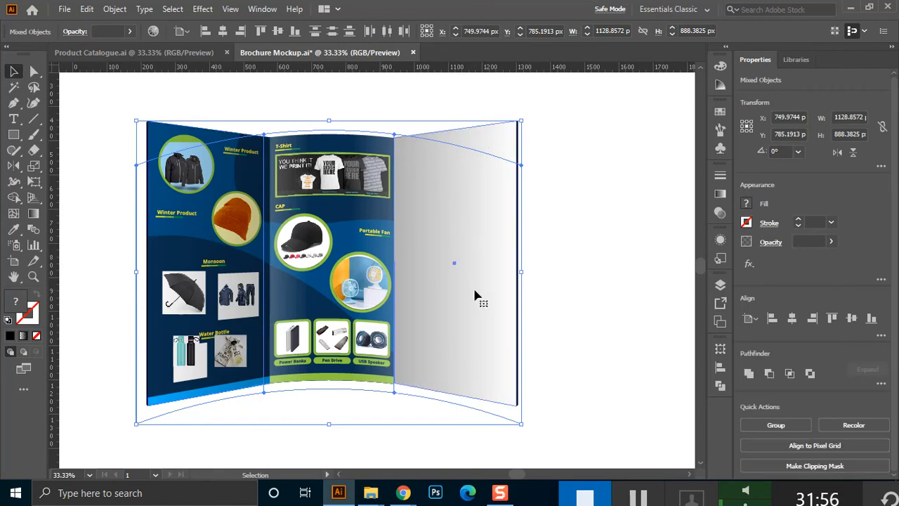
pyautogui.press('Delete')
pyautogui.press('a')
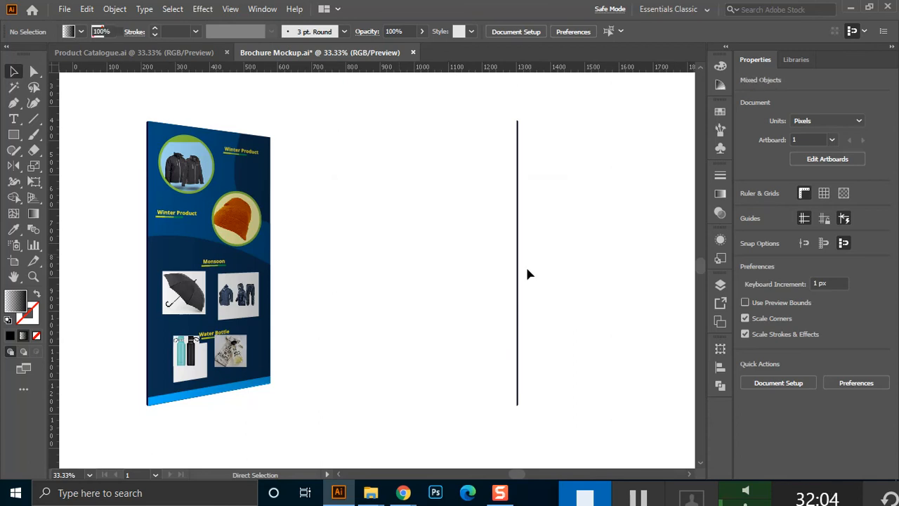
pyautogui.click(458, 208)
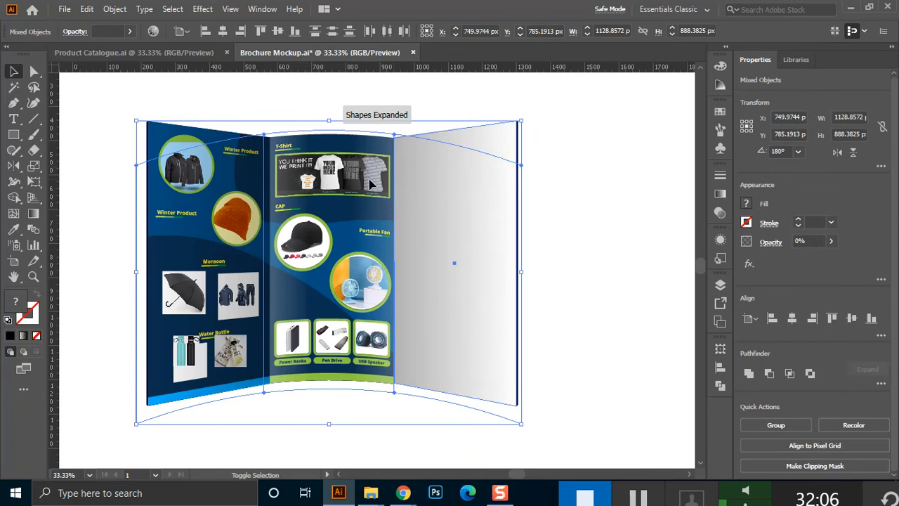
# Hide the Winter Product panel and the blank gradient panel, keeping the curved middle panel.
pyautogui.moveTo(181, 108); pyautogui.dragTo(140, 173)
pyautogui.keyDown('shift'); pyautogui.click(307, 191); pyautogui.keyUp('shift')
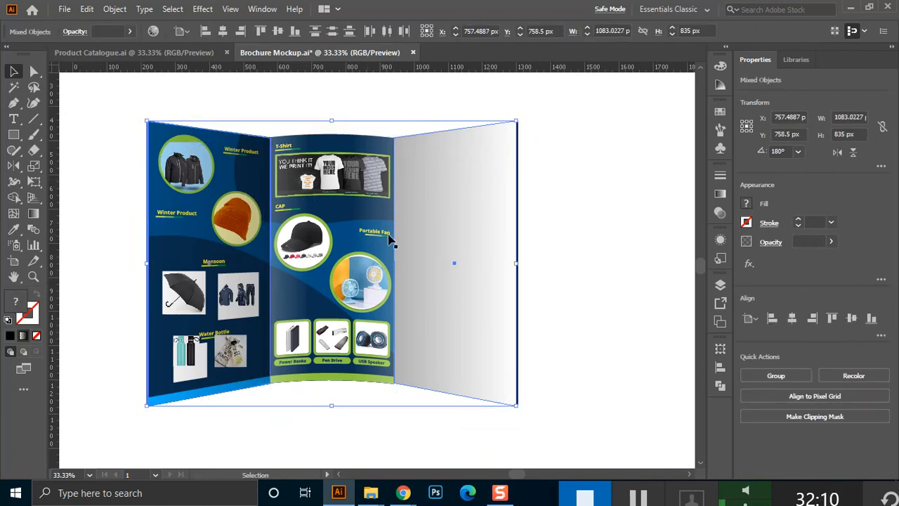
pyautogui.hotkey('ctrl', '3')
# Expand the arched envelope of the middle panel into regular artwork and deselect it.
pyautogui.click(320, 171)
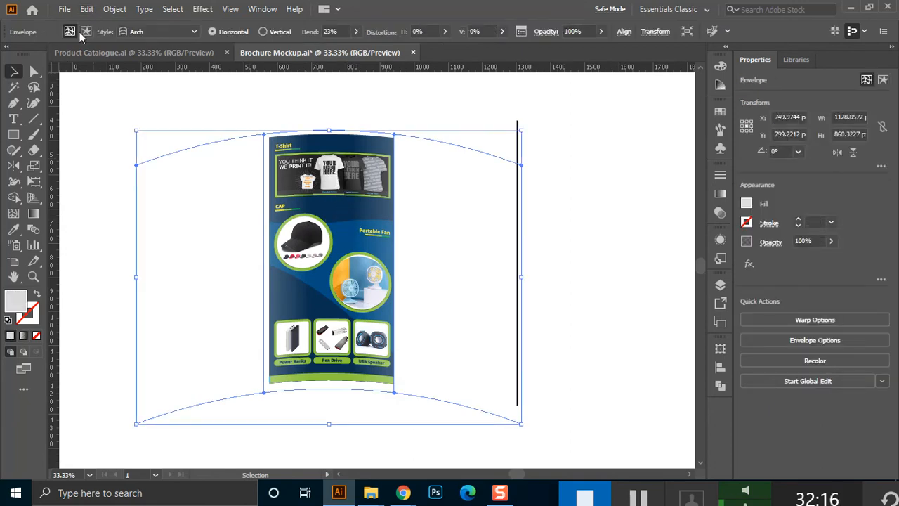
pyautogui.click(111, 9)
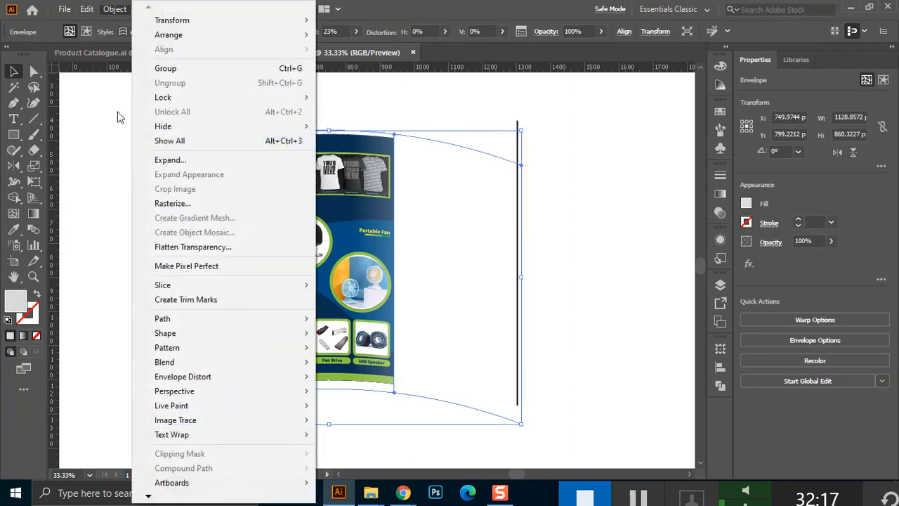
pyautogui.click(172, 160)
pyautogui.click(618, 302)
pyautogui.hotkey('ctrl', 'shift', 'a')
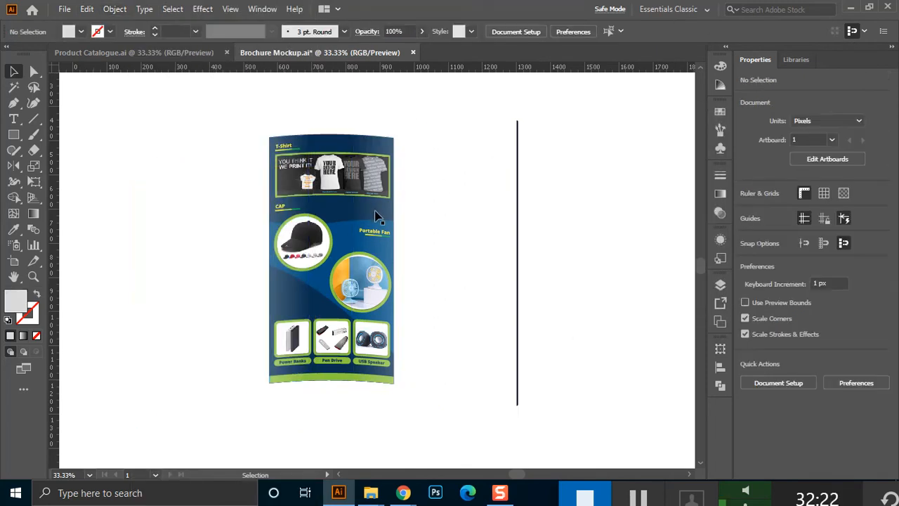
# Duplicate the expanded panel on both sides of the original so the three panels sit edge to edge.
pyautogui.moveTo(385, 228); pyautogui.dragTo(416, 256)
pyautogui.click(564, 231)
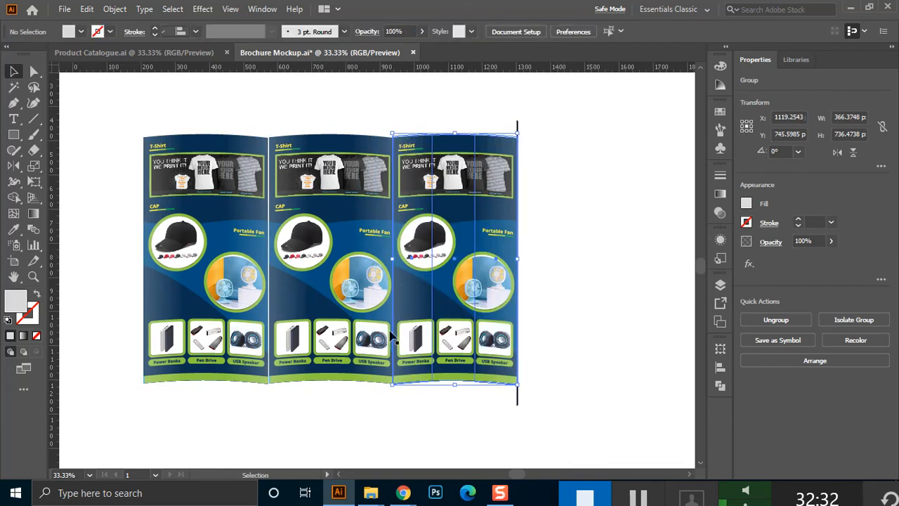
# Try to free-distort the left panel copy by pulling its two outer corners outward.
pyautogui.click(225, 299)
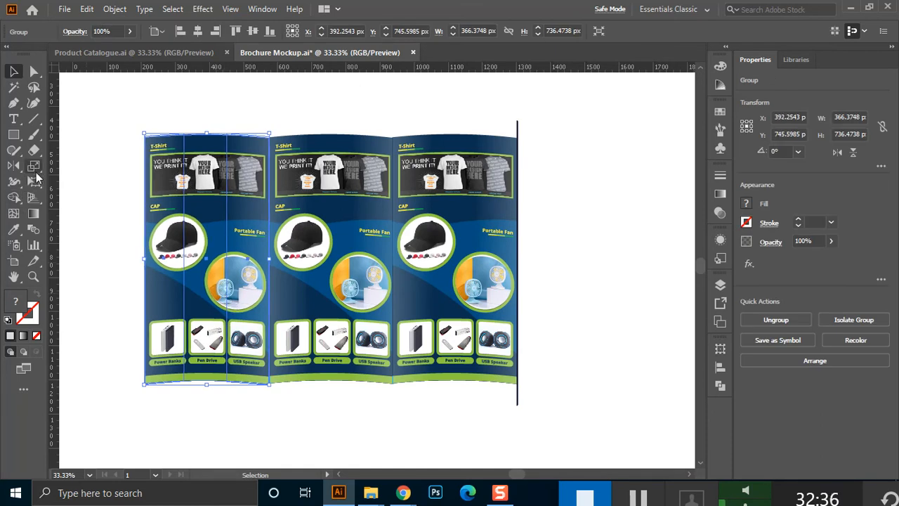
pyautogui.click(37, 184)
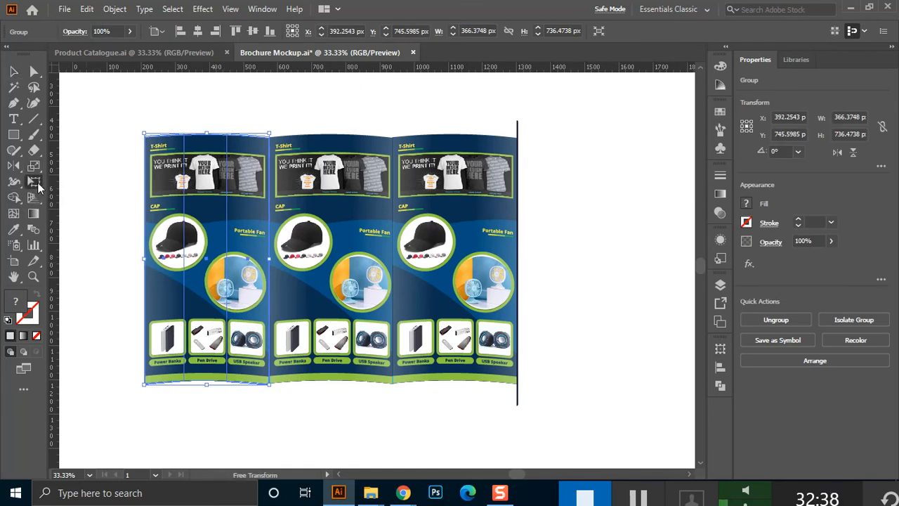
pyautogui.click(93, 182)
pyautogui.moveTo(145, 133); pyautogui.dragTo(144, 101)
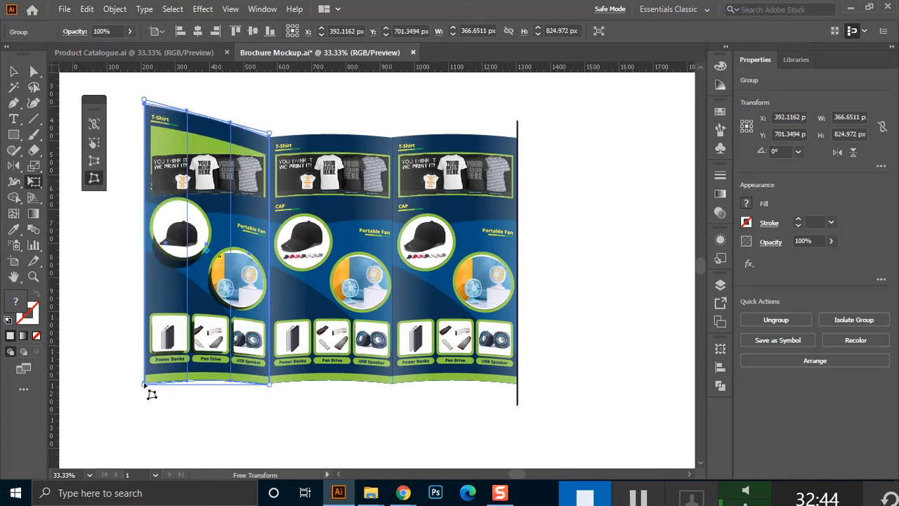
pyautogui.moveTo(144, 385)
pyautogui.mouseDown()
pyautogui.moveTo(144, 404)
pyautogui.moveTo(143, 396)
pyautogui.mouseUp()
pyautogui.press('v')
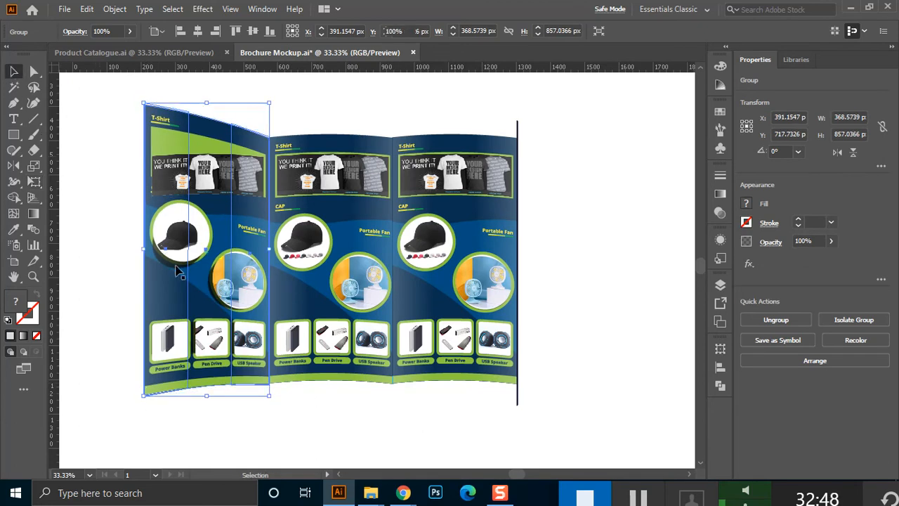
# Undo the free distortion of the left panel copy.
pyautogui.click(254, 177)
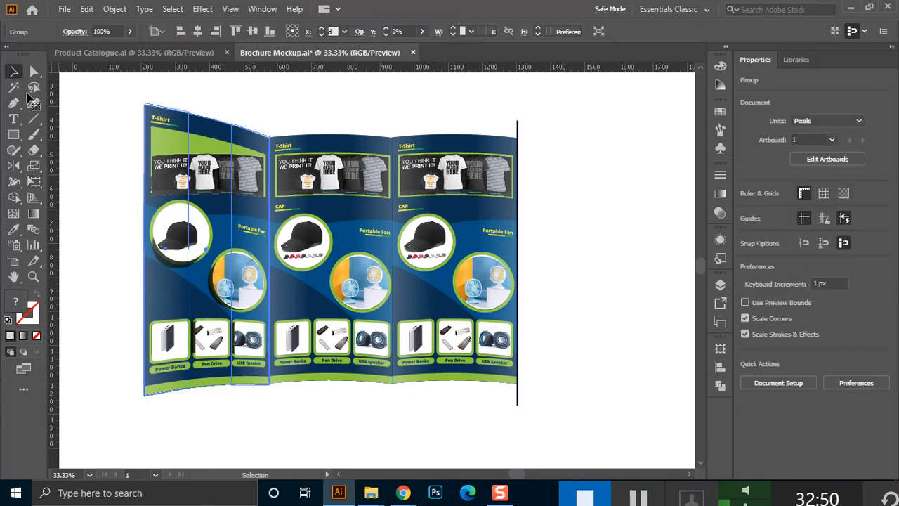
pyautogui.hotkey('ctrl', 'z')
pyautogui.hotkey('ctrl', 'z')
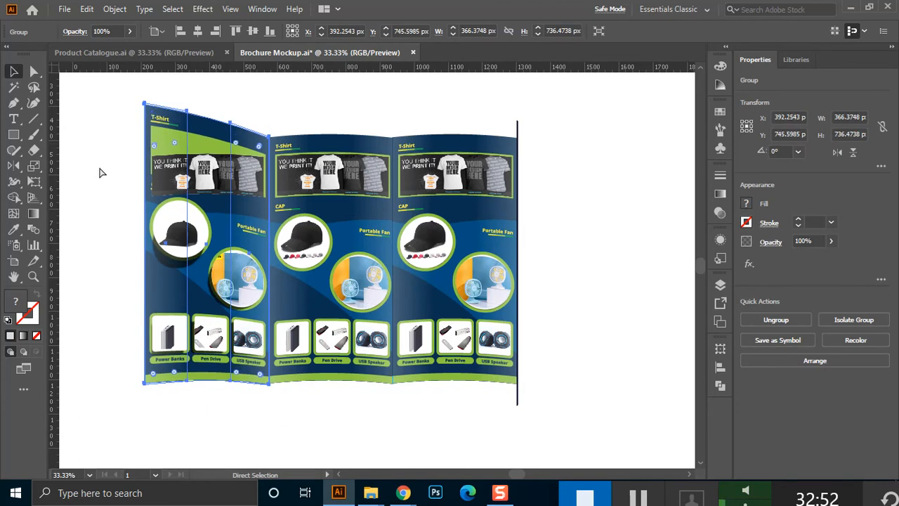
# Expand the fill of the left panel copy, specifying 255 gradient objects.
pyautogui.moveTo(129, 109); pyautogui.dragTo(232, 398)
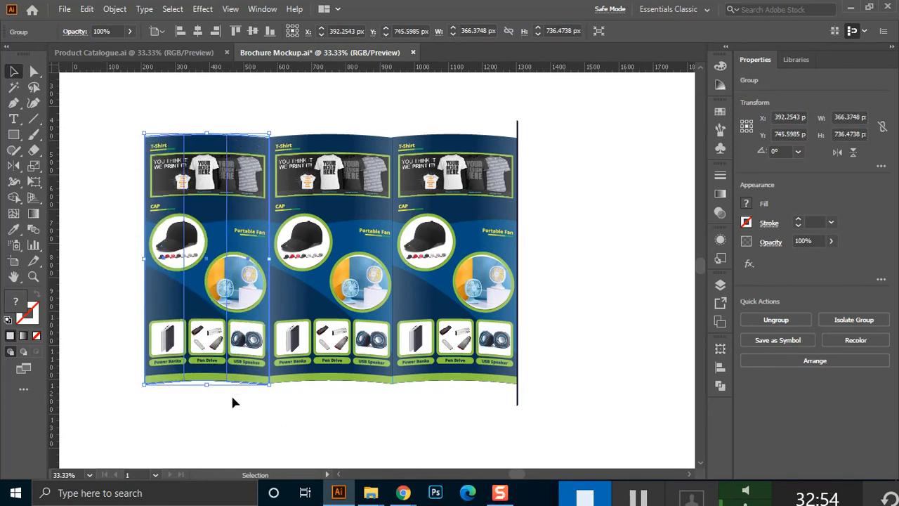
pyautogui.click(114, 9)
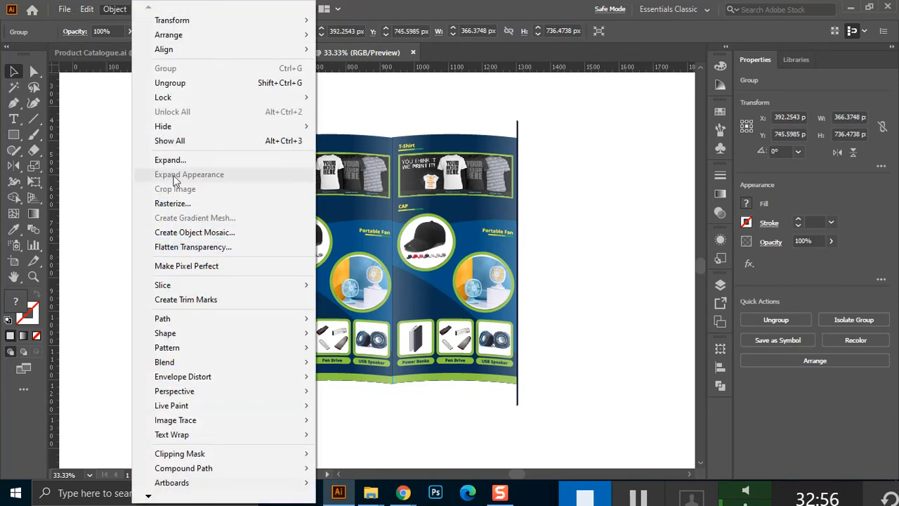
pyautogui.click(174, 161)
pyautogui.click(619, 302)
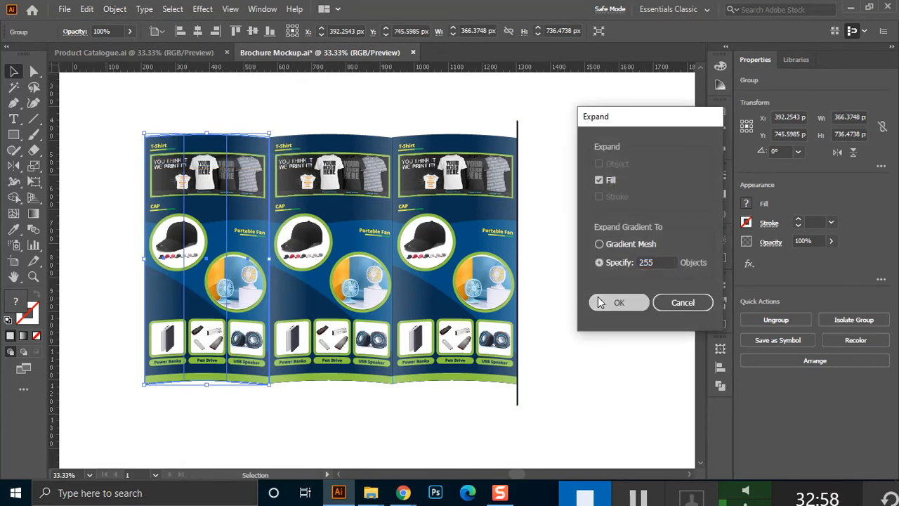
# Expand the fill of the right panel copy as well.
pyautogui.moveTo(482, 105); pyautogui.dragTo(418, 396)
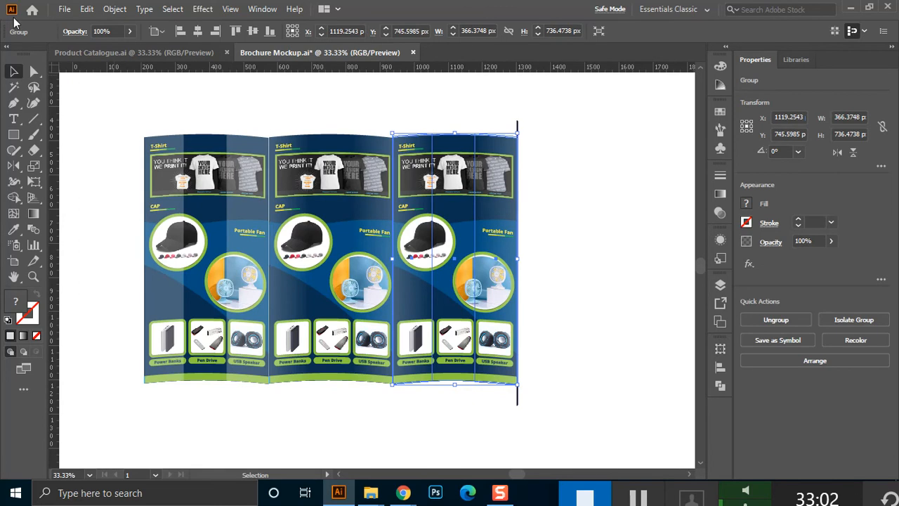
pyautogui.click(115, 8)
pyautogui.click(172, 160)
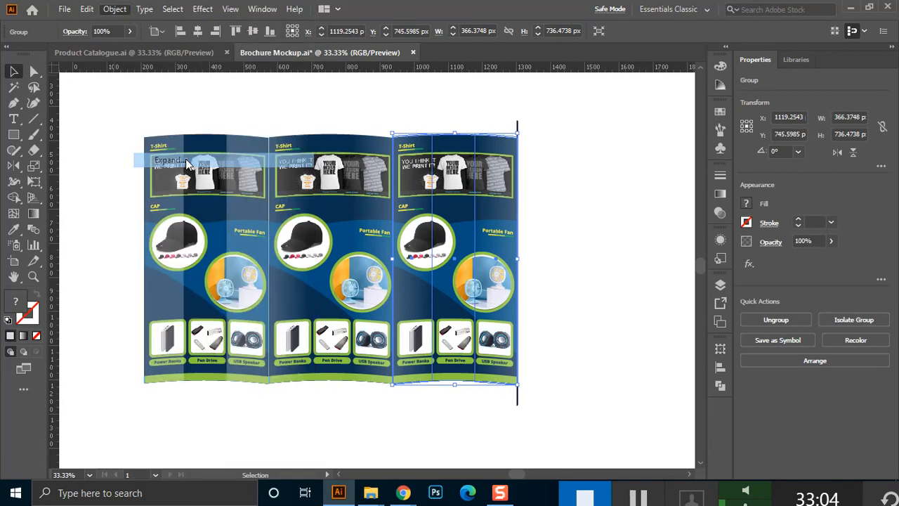
pyautogui.click(613, 301)
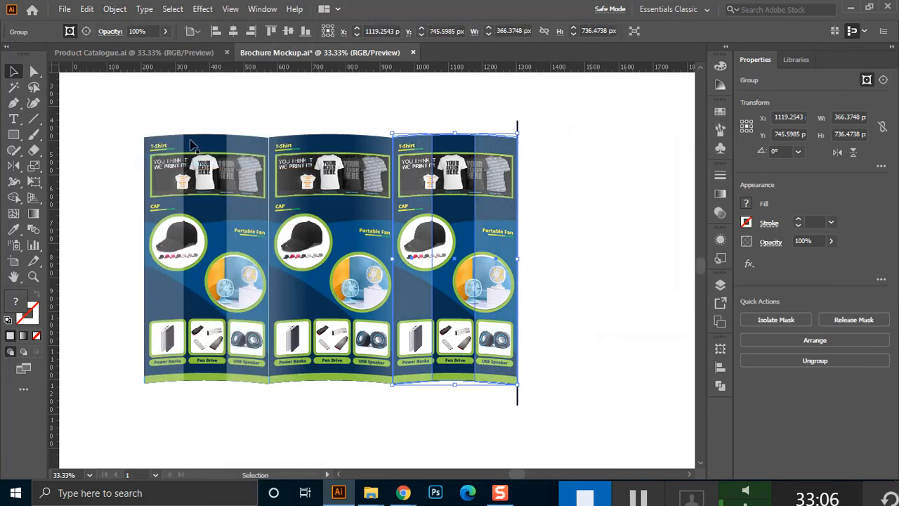
# Try deleting the expanded left panel copy.
pyautogui.moveTo(125, 100); pyautogui.dragTo(159, 422)
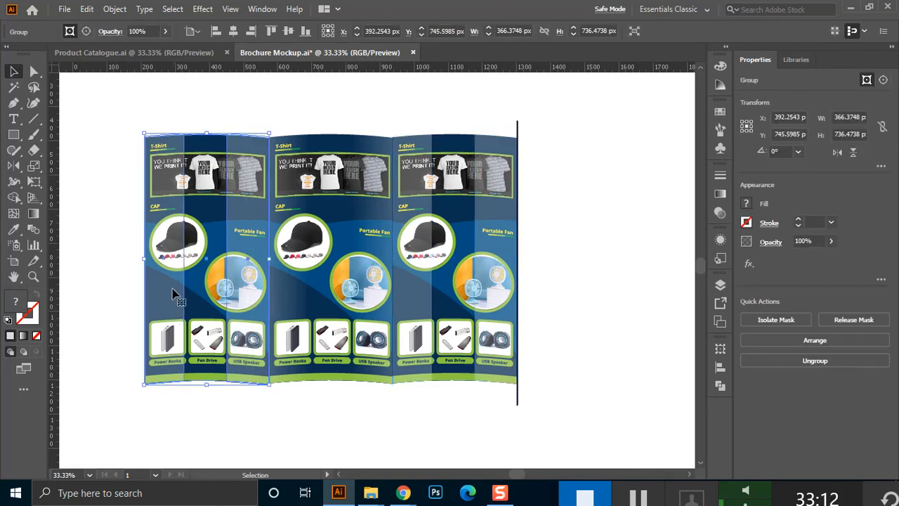
pyautogui.click(116, 354)
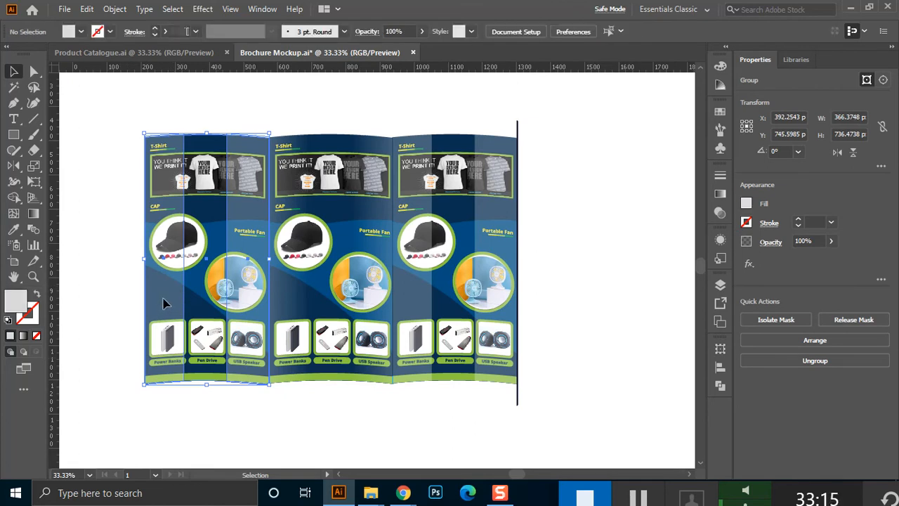
pyautogui.click(253, 250)
pyautogui.keyDown('shift'); pyautogui.click(254, 257); pyautogui.keyUp('shift')
pyautogui.click(252, 260)
pyautogui.press('Delete')
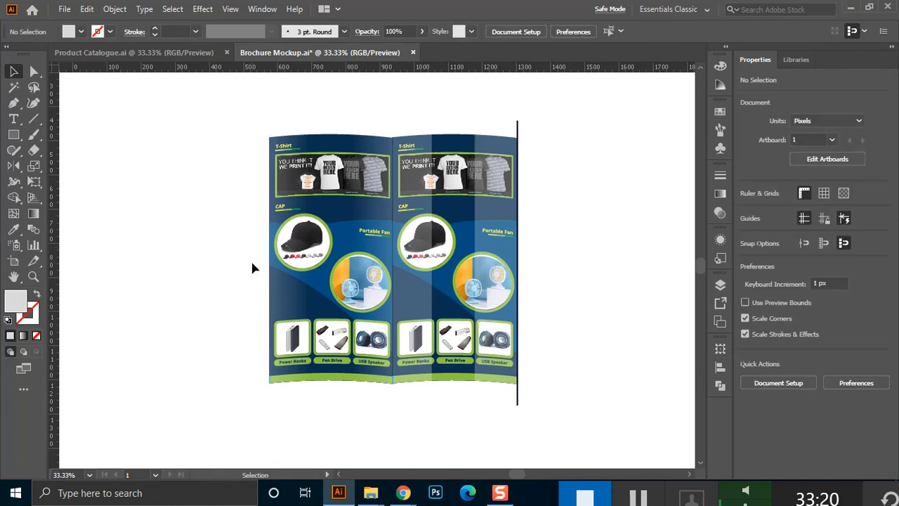
# Undo the deletion of the left panel copy and the expansion of both copies.
pyautogui.hotkey('ctrl', 'z')
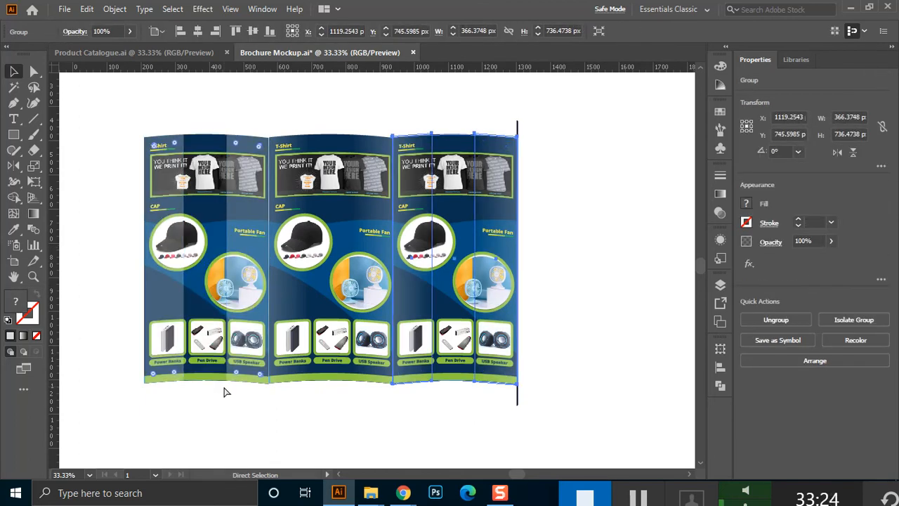
pyautogui.click(214, 422)
# Try to free-distort the left panel copy by raising its upper outer corner, and undo the distortion.
pyautogui.moveTo(133, 115); pyautogui.dragTo(255, 412)
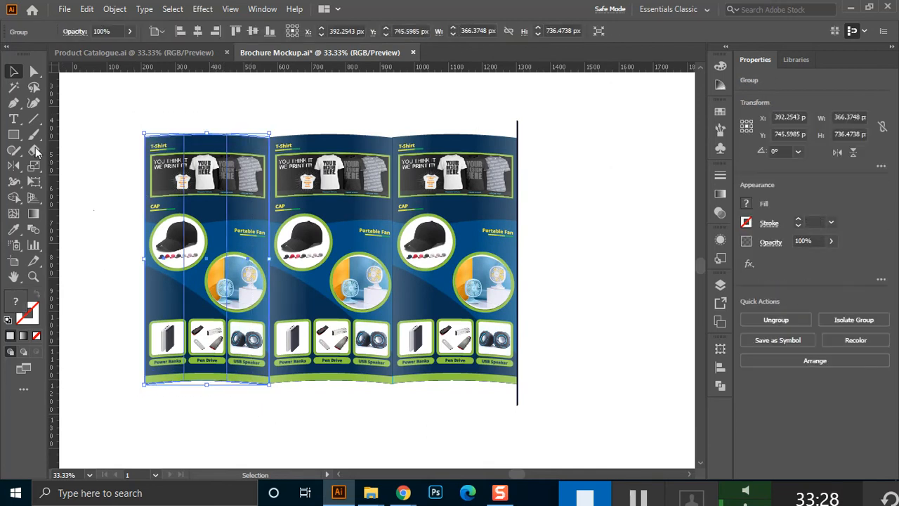
pyautogui.click(33, 182)
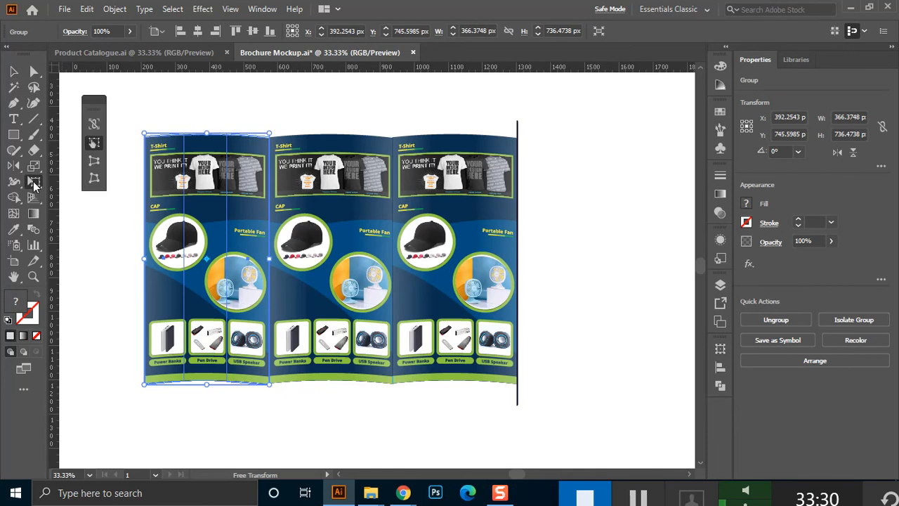
pyautogui.click(98, 181)
pyautogui.moveTo(146, 136); pyautogui.dragTo(146, 113)
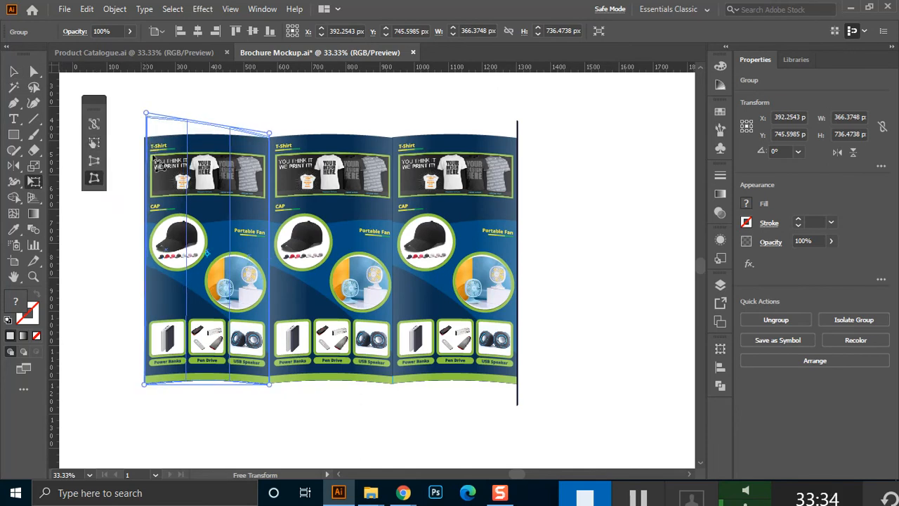
pyautogui.press('ctrl')
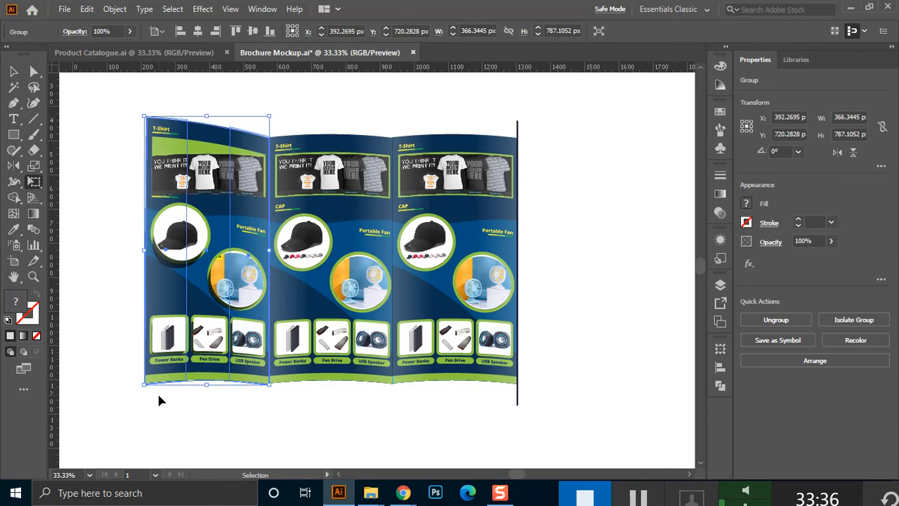
pyautogui.press('ctrl')
pyautogui.hotkey('ctrl', 'z')
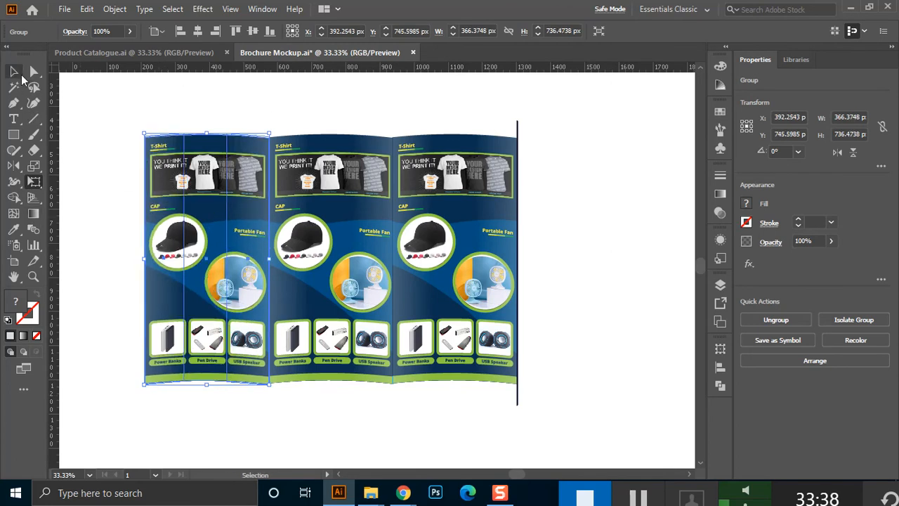
pyautogui.click(105, 165)
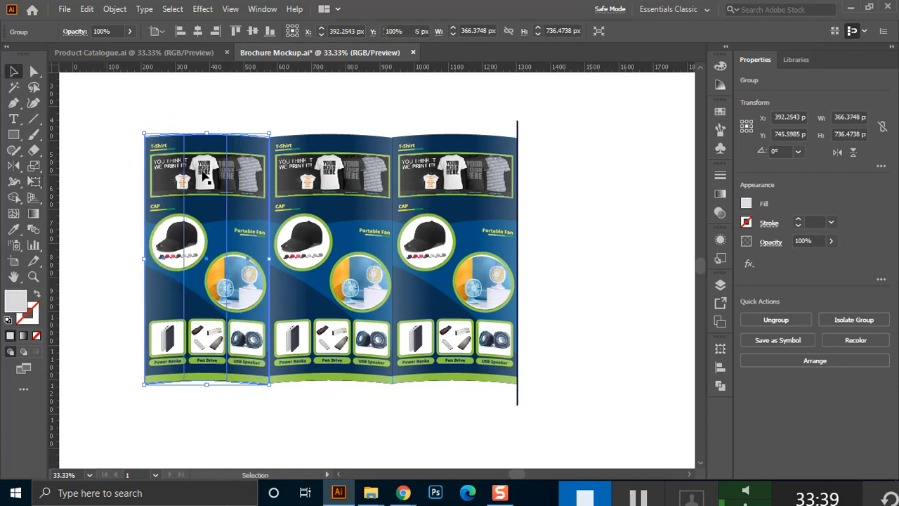
pyautogui.press('a')
pyautogui.click(206, 178)
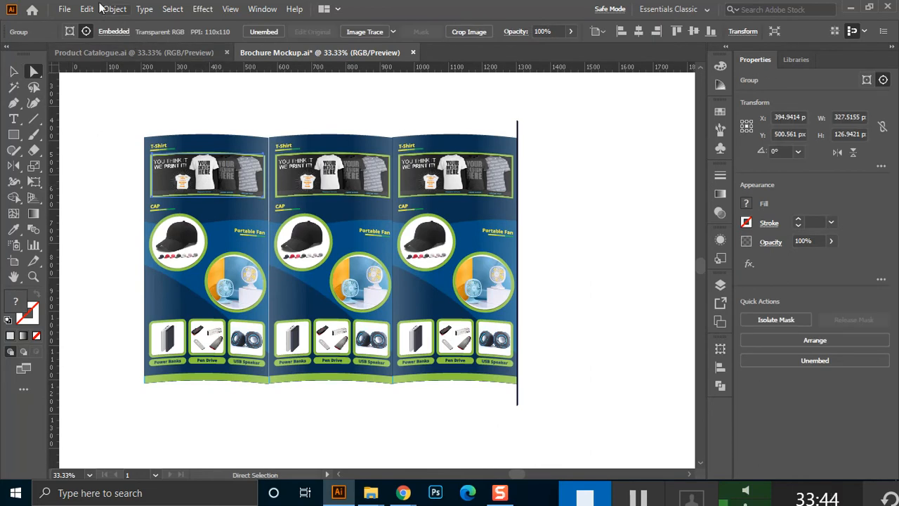
pyautogui.click(70, 32)
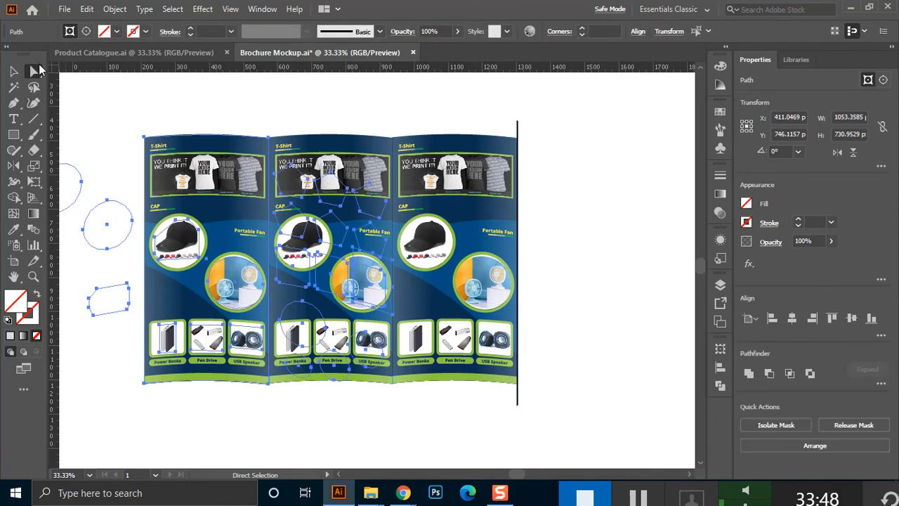
pyautogui.click(122, 101)
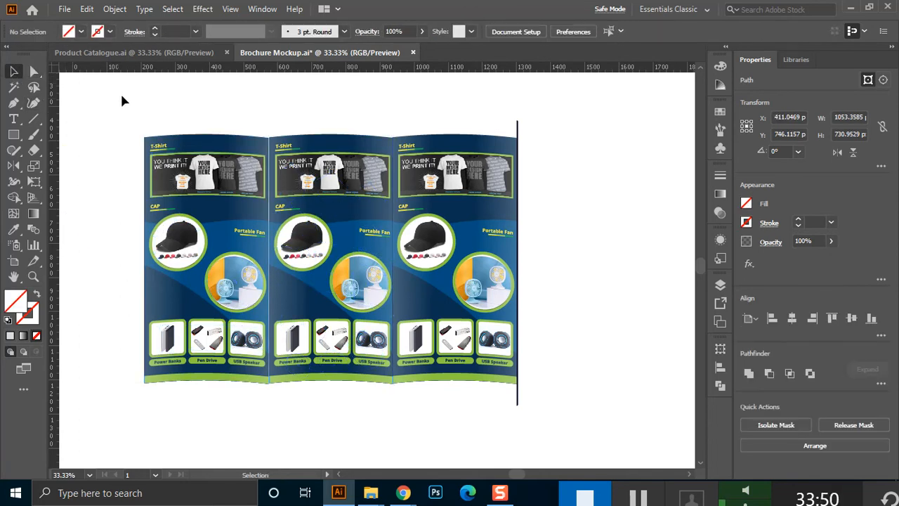
# Try pulling the left panel's upper outer corner upward with free distort, and undo it.
pyautogui.click(172, 176)
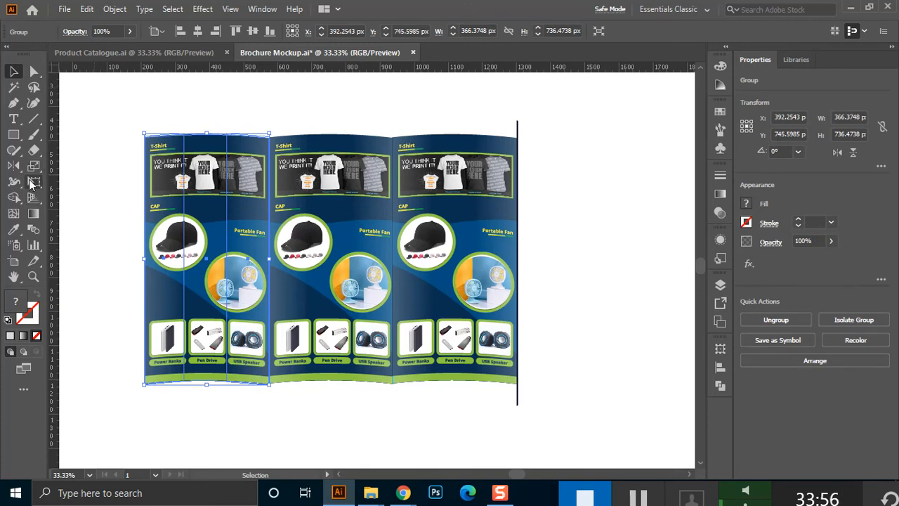
pyautogui.press('e')
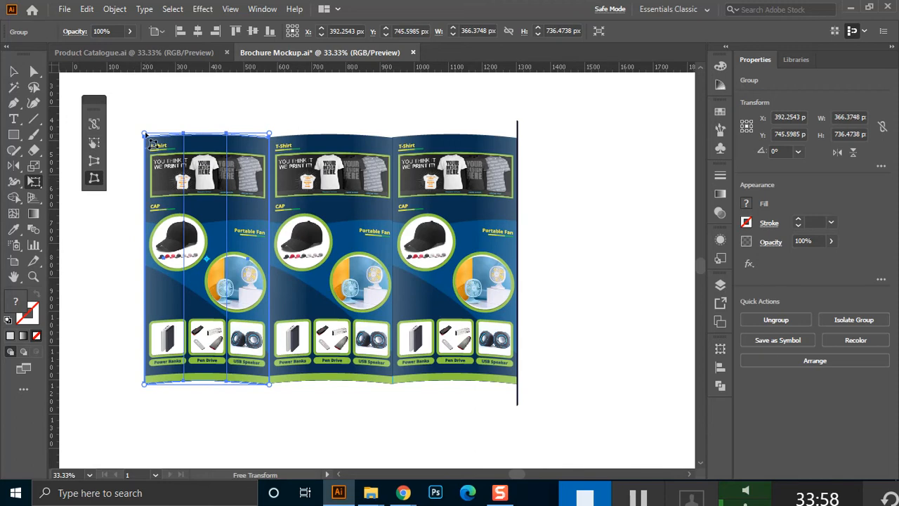
pyautogui.moveTo(145, 133); pyautogui.dragTo(143, 118)
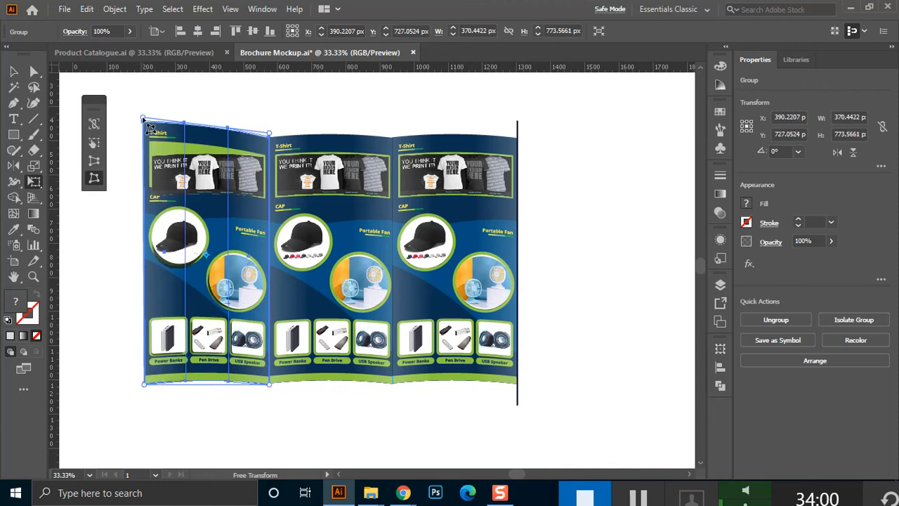
pyautogui.hotkey('ctrl', 'z')
pyautogui.click(12, 72)
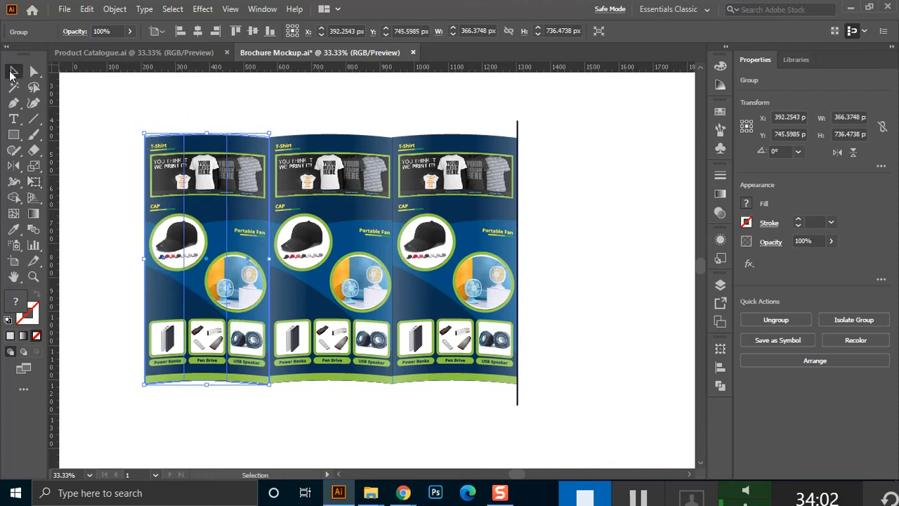
pyautogui.moveTo(100, 88); pyautogui.dragTo(252, 415)
pyautogui.press('a')
pyautogui.press('v')
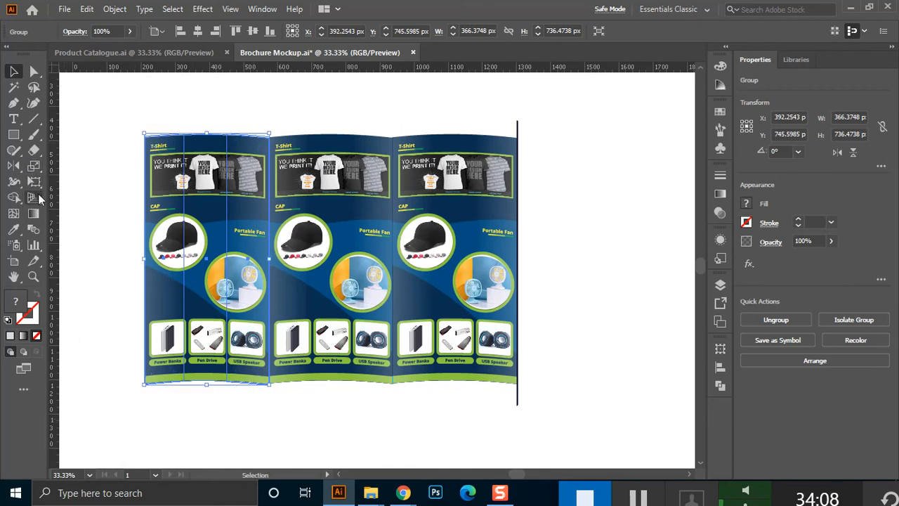
pyautogui.moveTo(121, 110); pyautogui.dragTo(232, 411)
pyautogui.press('a')
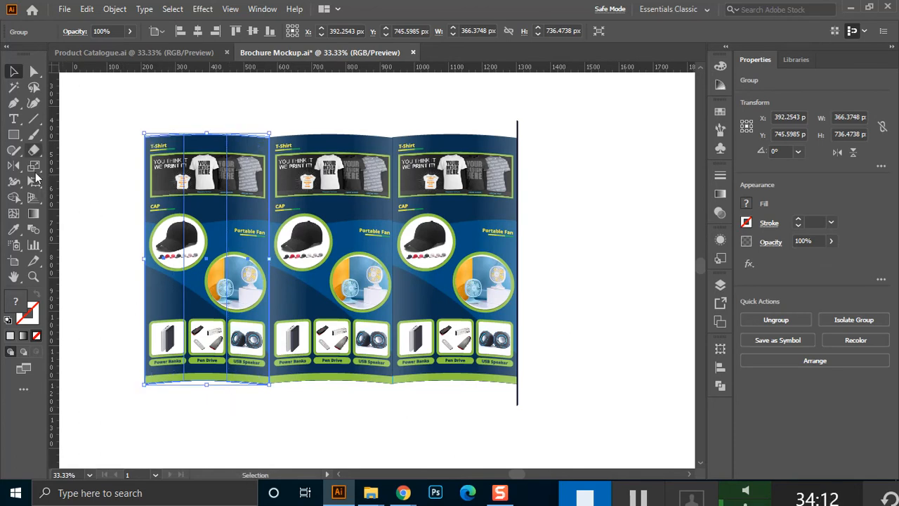
# Free-distort the left panel so its upper and lower outer corners sit slightly higher than its inner corners.
pyautogui.click(34, 181)
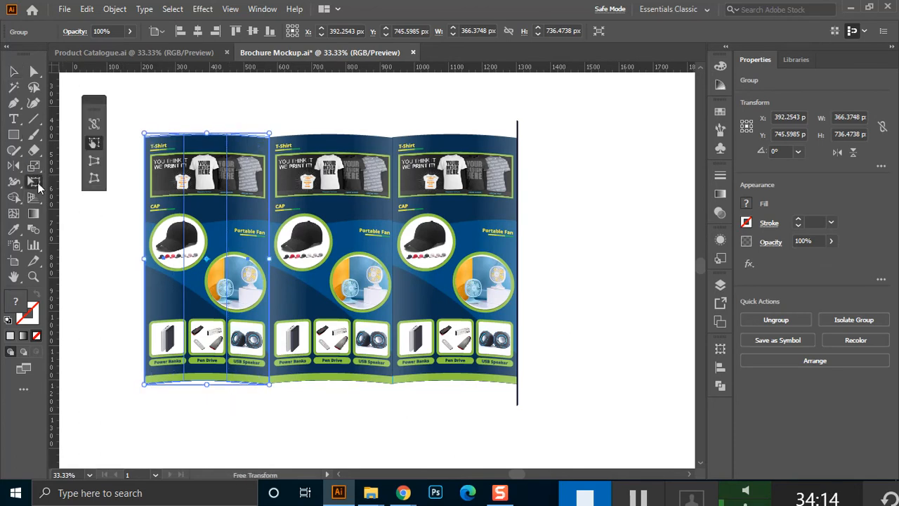
pyautogui.click(94, 180)
pyautogui.moveTo(146, 134); pyautogui.dragTo(144, 110)
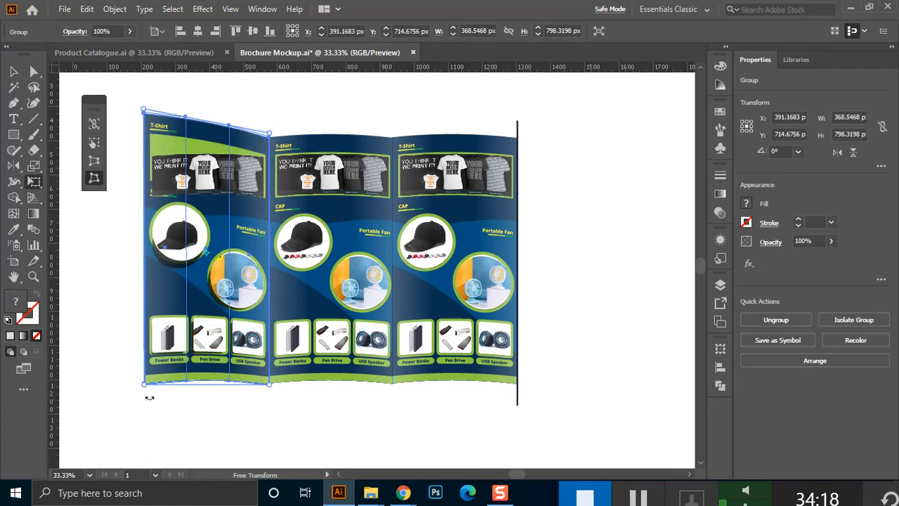
pyautogui.moveTo(144, 386); pyautogui.dragTo(145, 406)
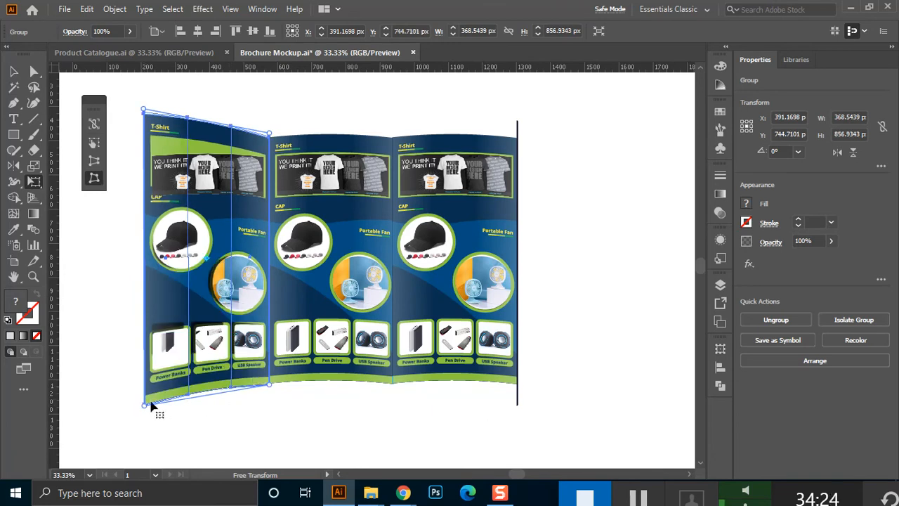
pyautogui.moveTo(146, 408); pyautogui.dragTo(158, 379)
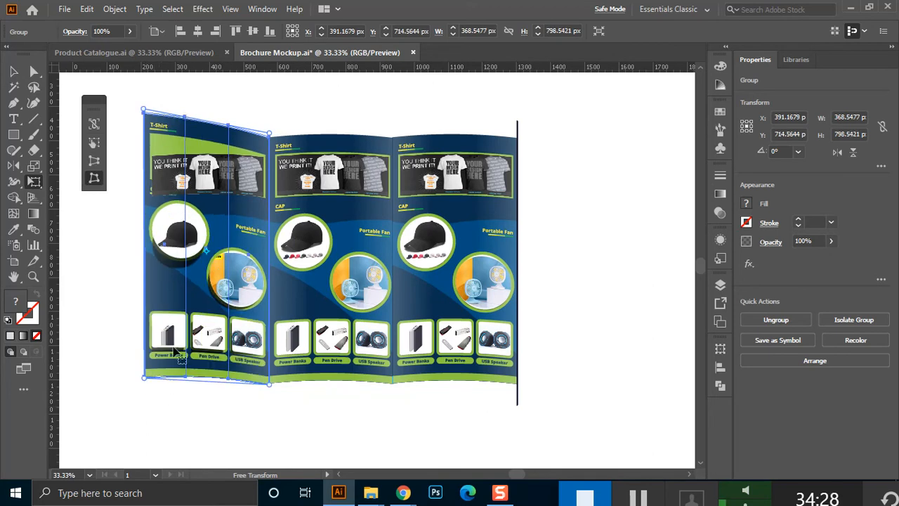
pyautogui.moveTo(145, 112)
pyautogui.mouseDown()
pyautogui.moveTo(148, 132)
pyautogui.moveTo(136, 120)
pyautogui.moveTo(153, 117)
pyautogui.moveTo(143, 124)
pyautogui.mouseUp()
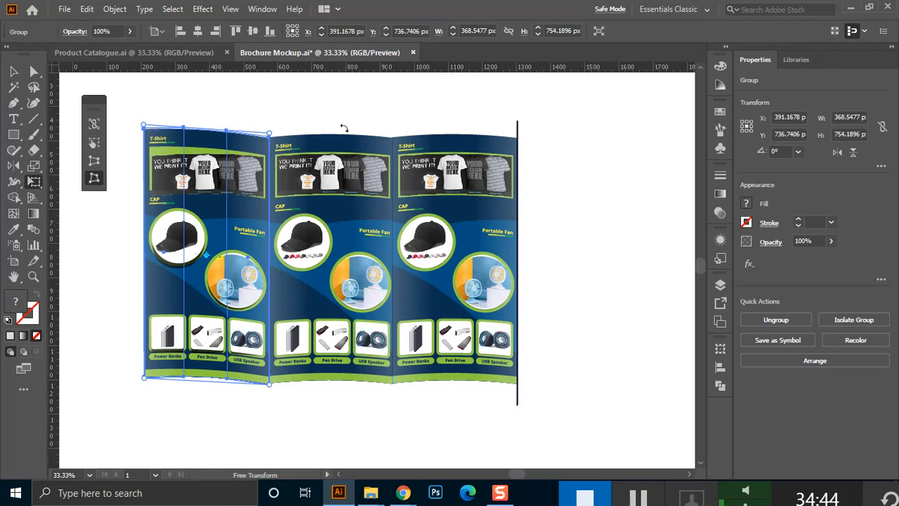
pyautogui.press('v')
# Free-distort the right panel, raising its upper outer corner well above the inner one and its lower outer corner slightly.
pyautogui.click(450, 164)
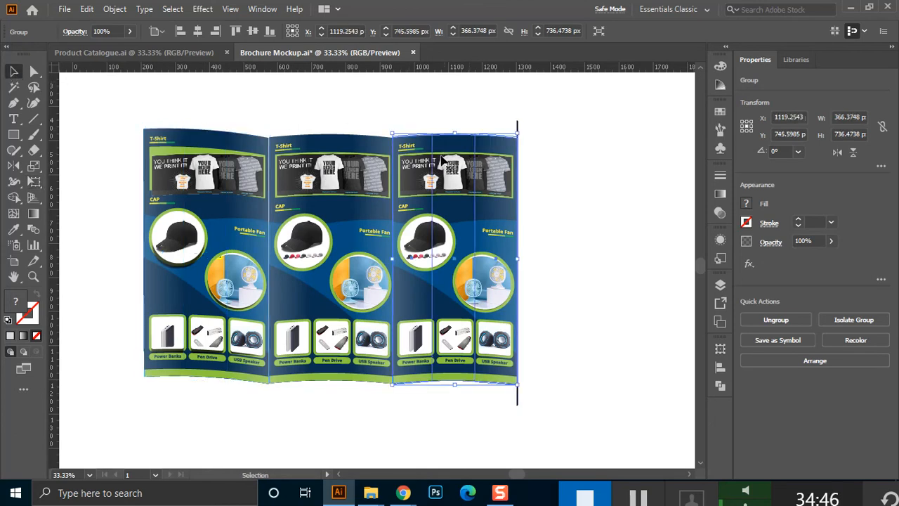
pyautogui.click(34, 184)
pyautogui.click(37, 186)
pyautogui.click(34, 199)
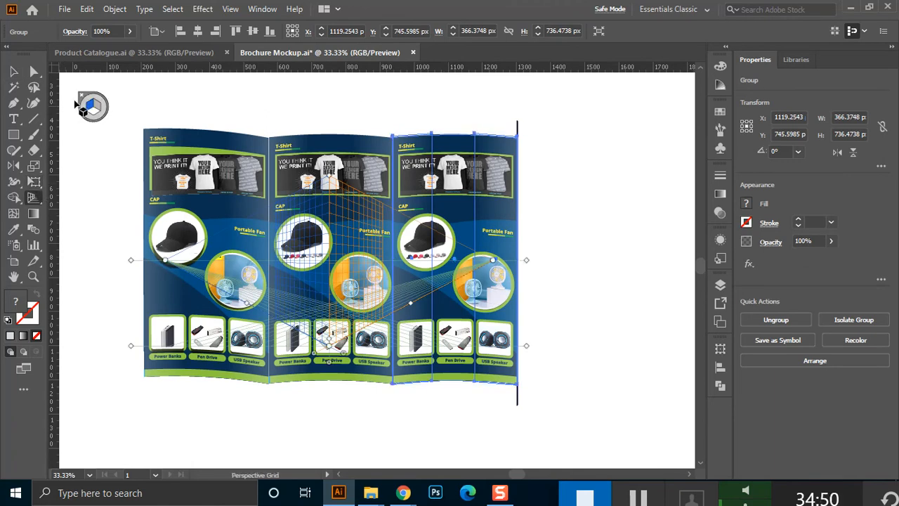
pyautogui.click(81, 96)
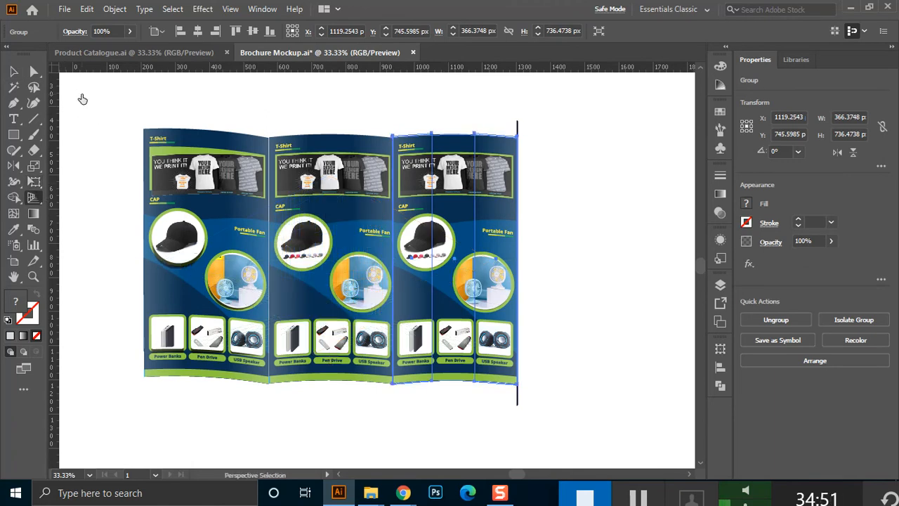
pyautogui.click(34, 181)
pyautogui.click(94, 178)
pyautogui.moveTo(518, 133); pyautogui.dragTo(520, 114)
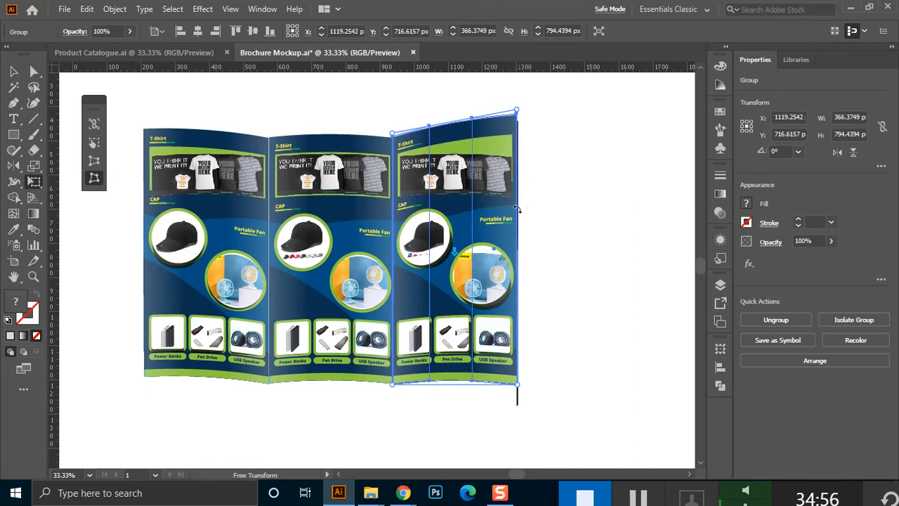
pyautogui.moveTo(517, 385); pyautogui.dragTo(518, 374)
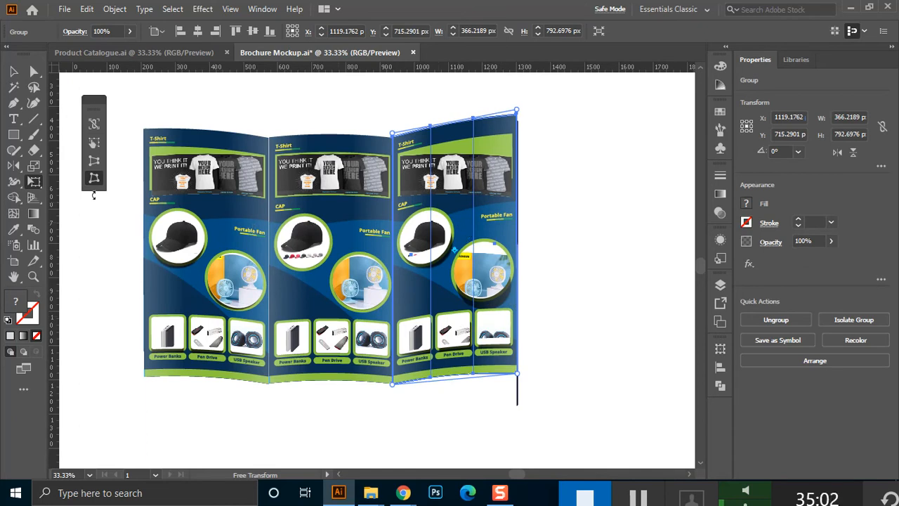
pyautogui.click(14, 71)
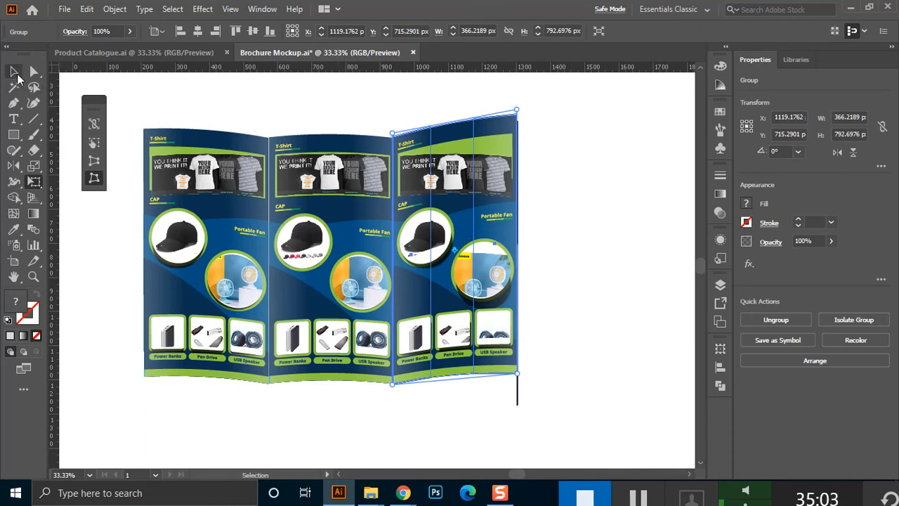
pyautogui.click(63, 314)
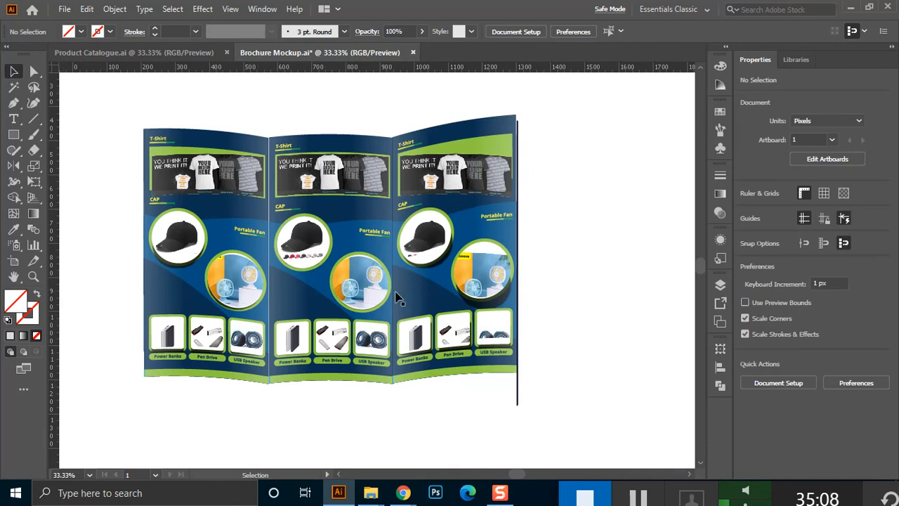
# Nudge the left panel 2 px right and 1 px up against the centre panel.
pyautogui.click(215, 200)
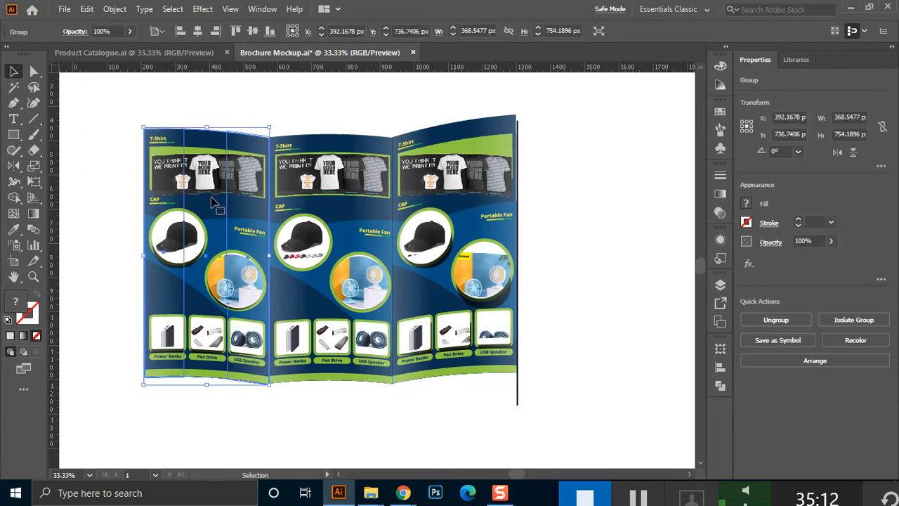
pyautogui.press('Right')
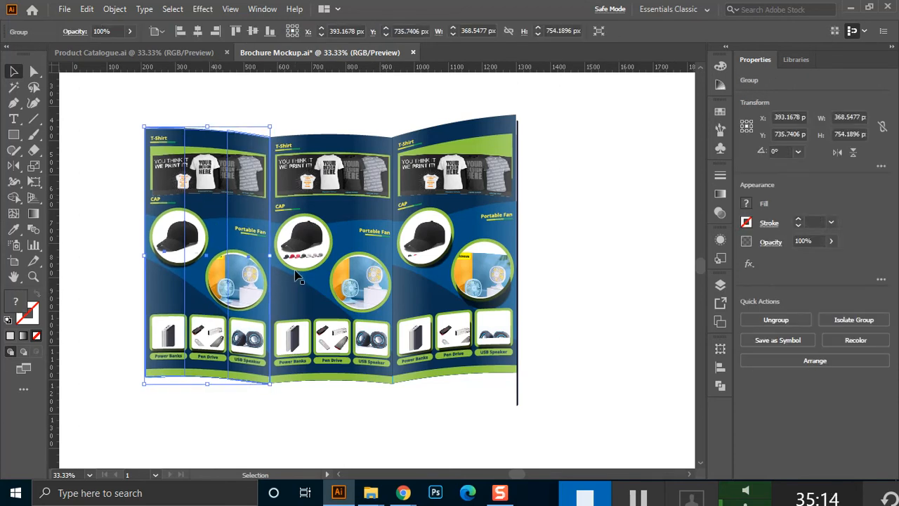
pyautogui.click(602, 237)
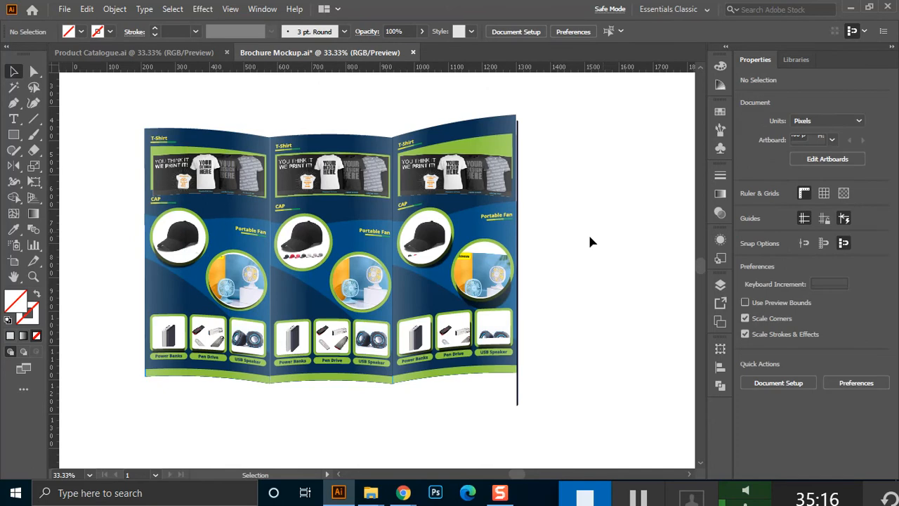
# Try to free-distort the T-shirt image in the left panel by raising its two outer corners.
pyautogui.click(34, 71)
pyautogui.click(198, 170)
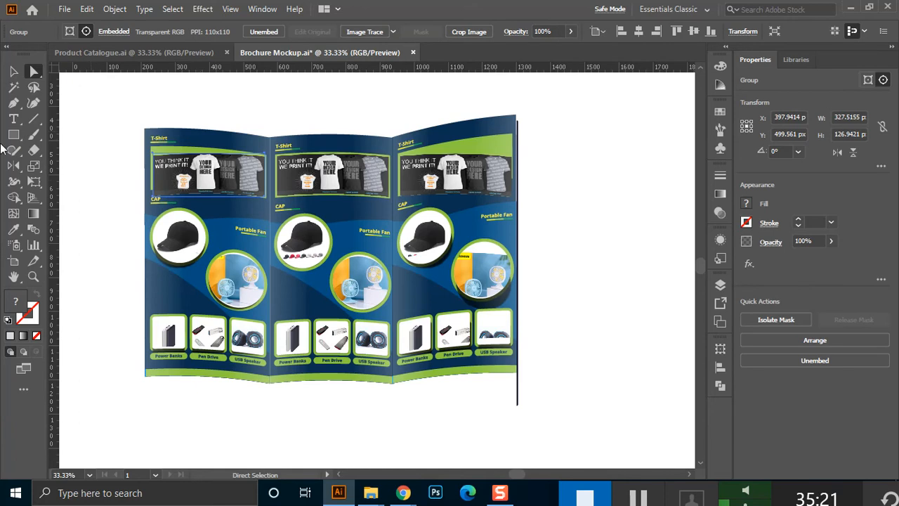
pyautogui.click(34, 181)
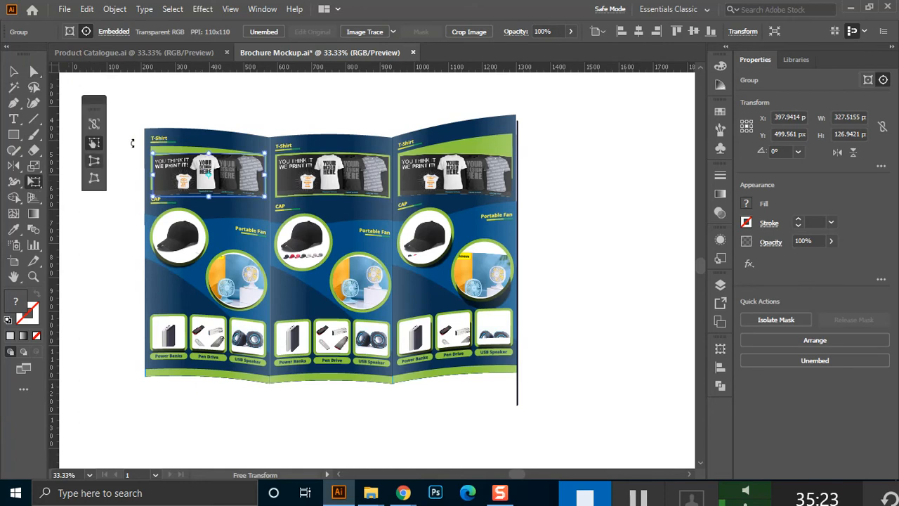
pyautogui.click(94, 178)
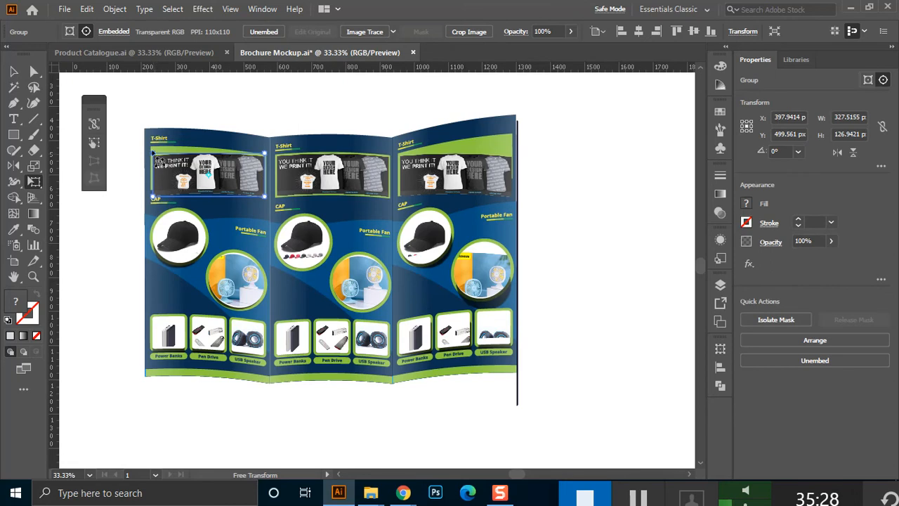
pyautogui.moveTo(154, 155); pyautogui.dragTo(152, 144)
pyautogui.moveTo(153, 197); pyautogui.dragTo(152, 181)
pyautogui.click(15, 71)
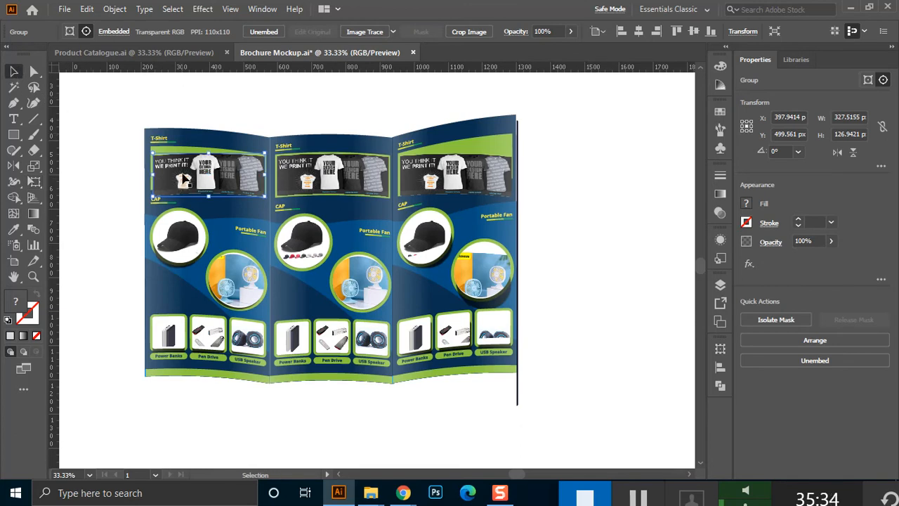
# Ungroup the left panel's T-shirt image and isolate it for separate editing.
pyautogui.rightClick(181, 173)
pyautogui.click(272, 281)
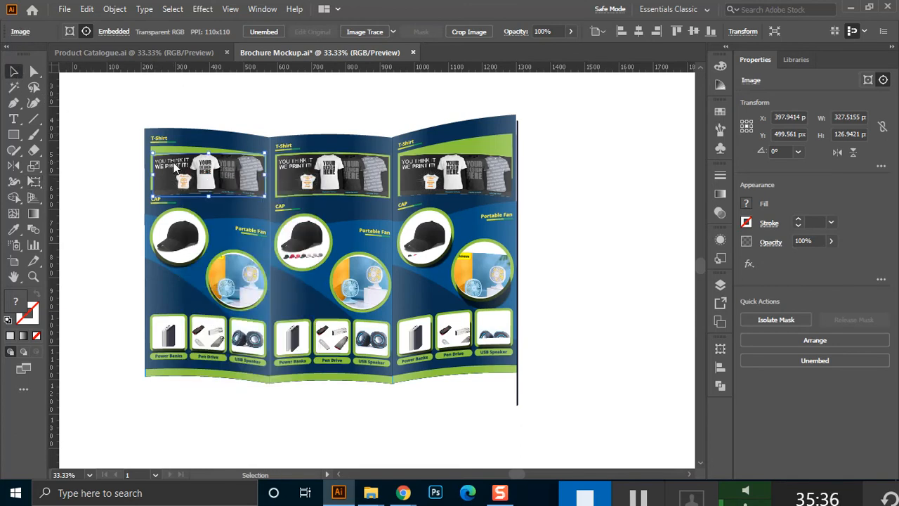
pyautogui.rightClick(173, 163)
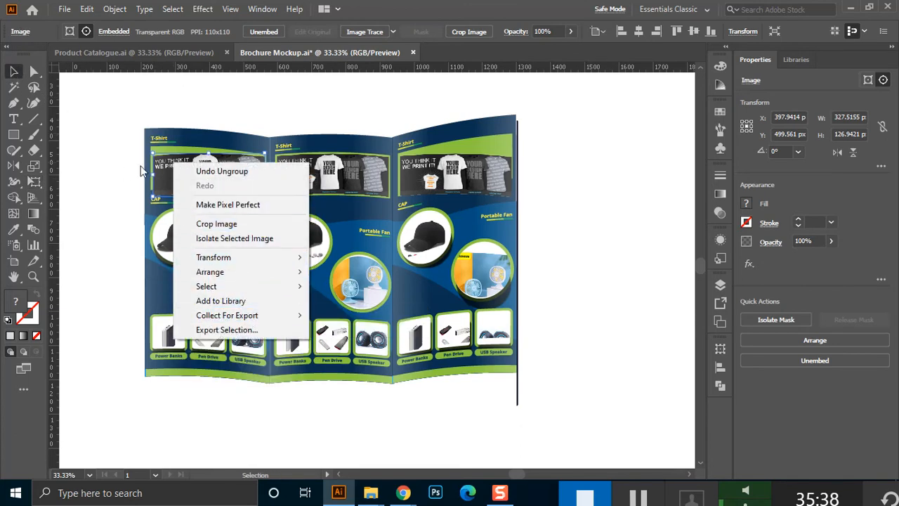
pyautogui.click(214, 238)
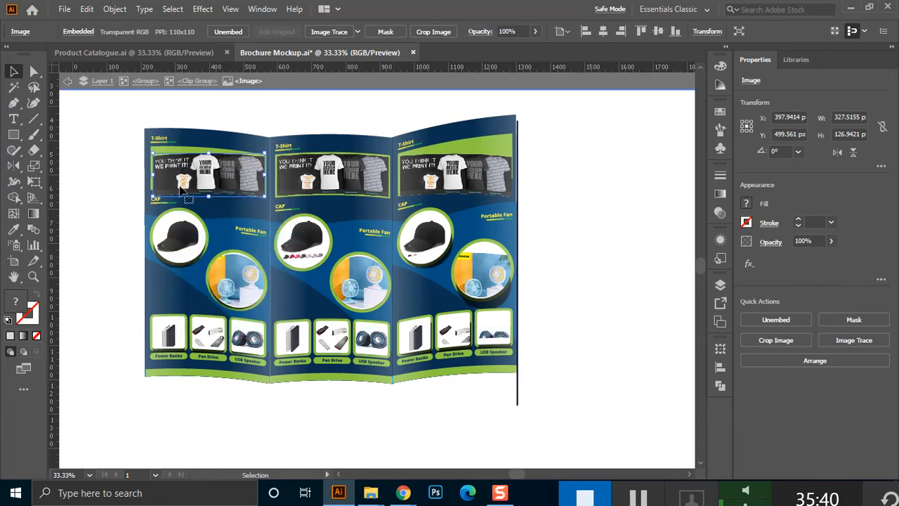
# Try to free-transform the isolated T-shirt image in the left panel, and undo its upward move.
pyautogui.press('e')
pyautogui.click(95, 178)
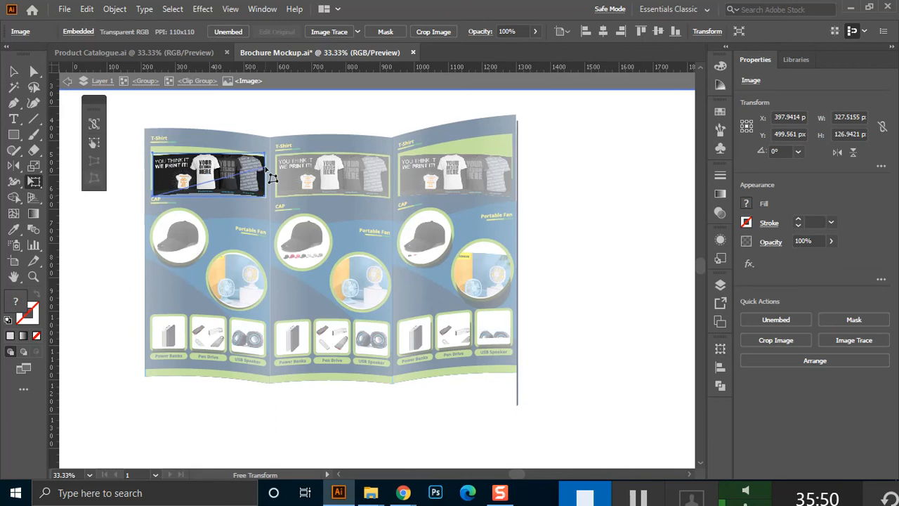
pyautogui.click(13, 71)
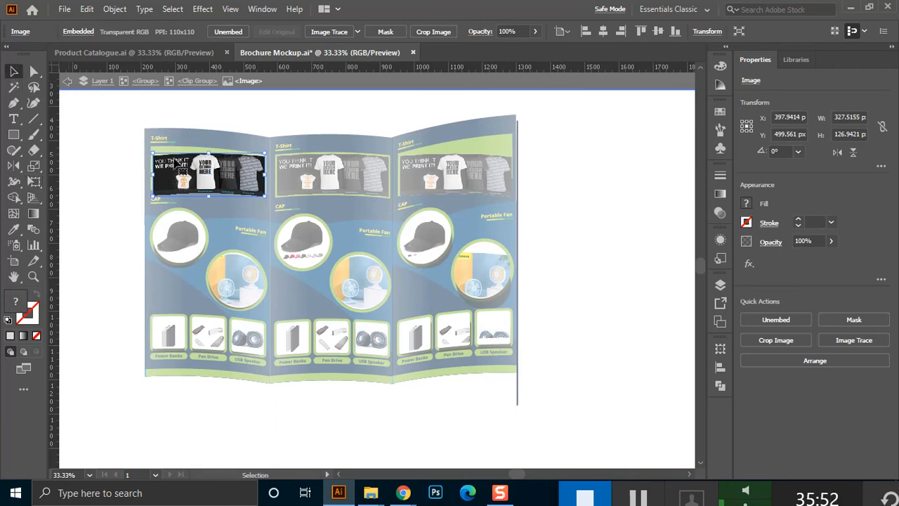
pyautogui.rightClick(181, 204)
pyautogui.click(37, 183)
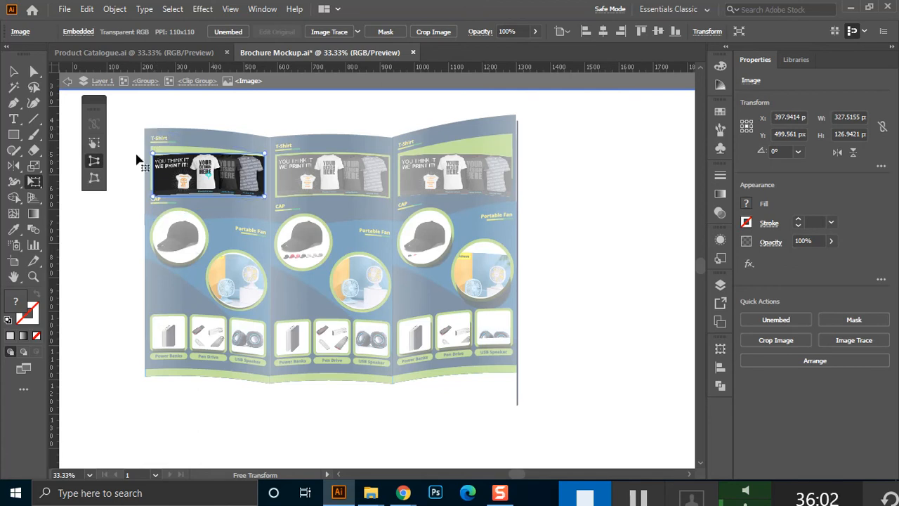
pyautogui.click(89, 143)
pyautogui.click(94, 125)
pyautogui.moveTo(181, 172); pyautogui.dragTo(181, 157)
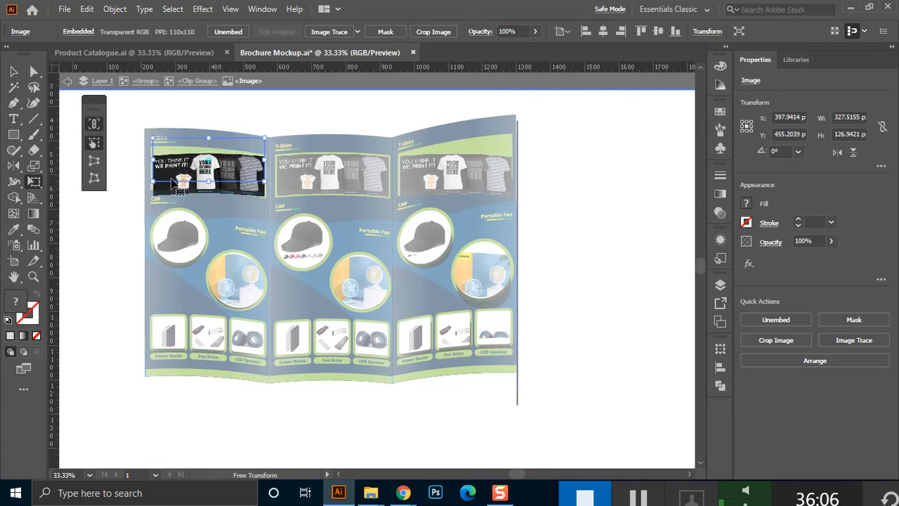
pyautogui.hotkey('ctrl', 'z')
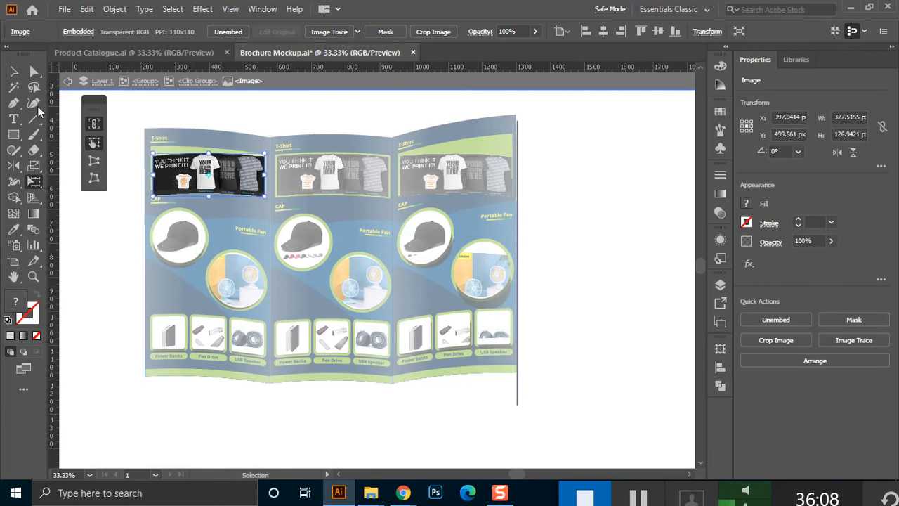
# Exit the image's isolation mode and move the dark vertical line away from the brochure's outer right edge.
pyautogui.click(16, 72)
pyautogui.click(117, 211)
pyautogui.doubleClick(117, 211)
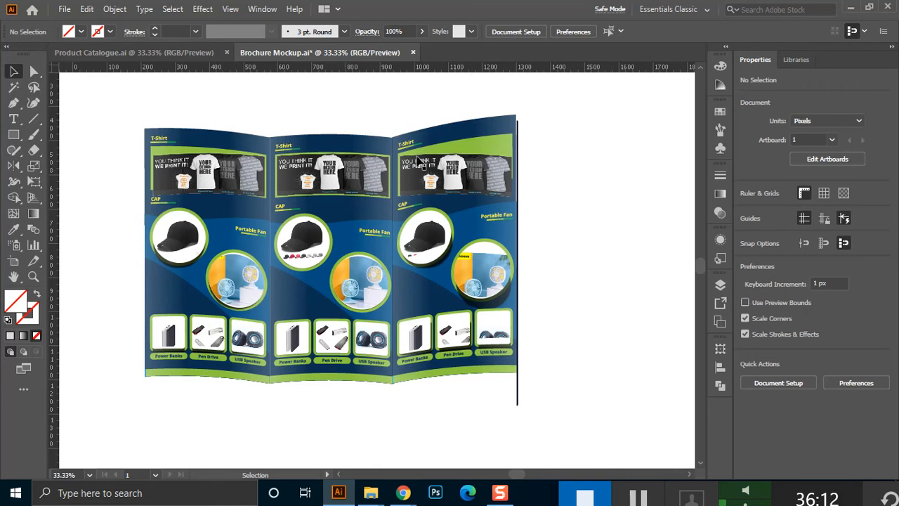
pyautogui.moveTo(520, 398); pyautogui.dragTo(537, 386)
pyautogui.moveTo(524, 125); pyautogui.dragTo(520, 147)
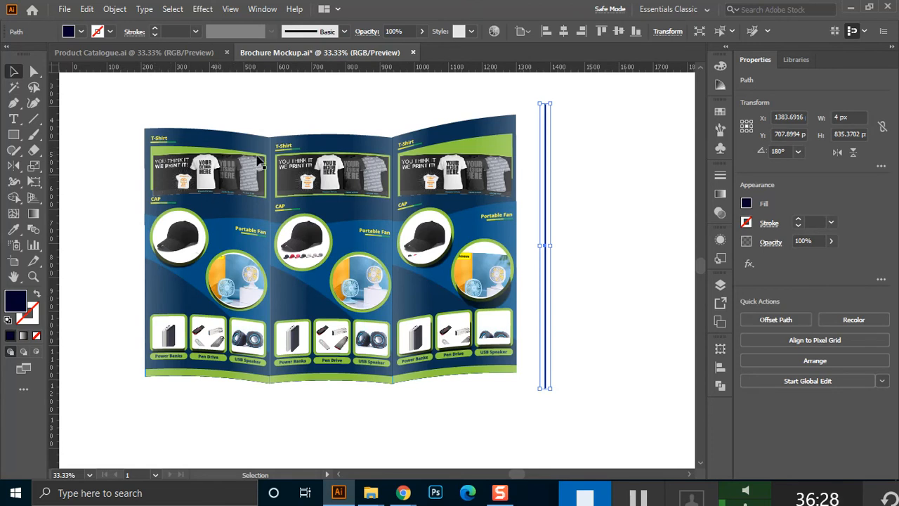
# Rotate only the left panel's T-shirt image about its upper inner corner to about 355.9°, raising its outer end.
pyautogui.click(260, 175)
pyautogui.click(34, 71)
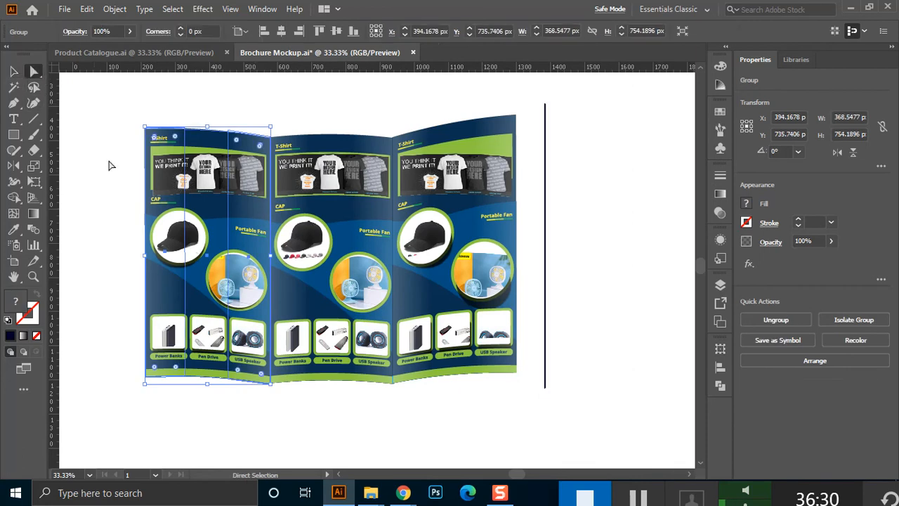
pyautogui.click(87, 134)
pyautogui.click(220, 181)
pyautogui.click(220, 181)
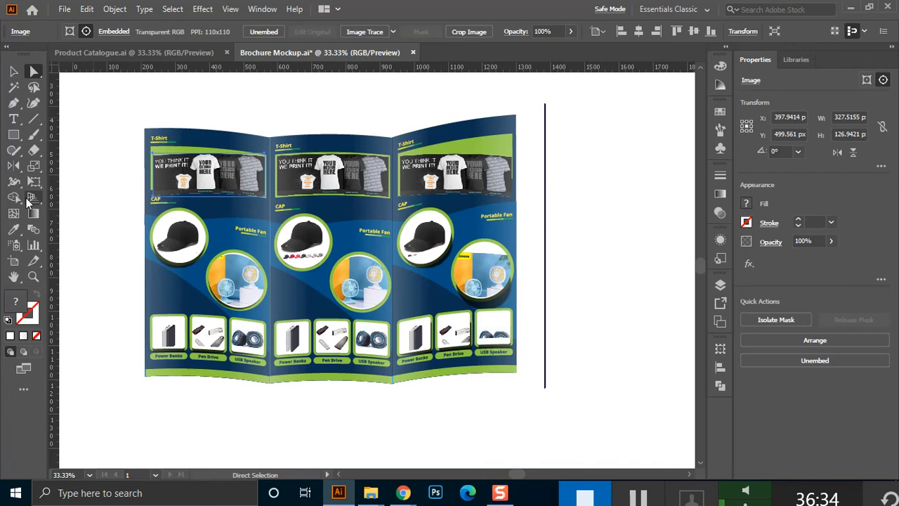
pyautogui.moveTo(15, 165); pyautogui.dragTo(67, 165)
pyautogui.click(264, 155)
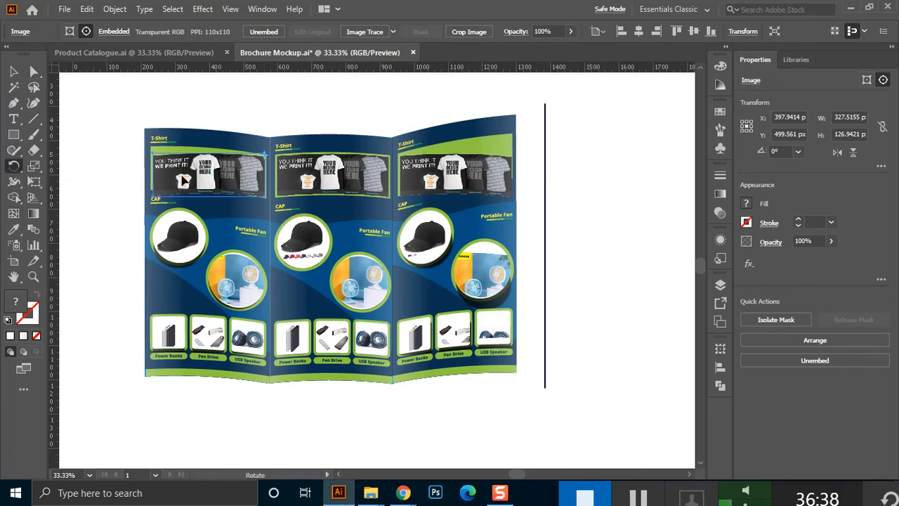
pyautogui.moveTo(172, 181); pyautogui.dragTo(184, 227)
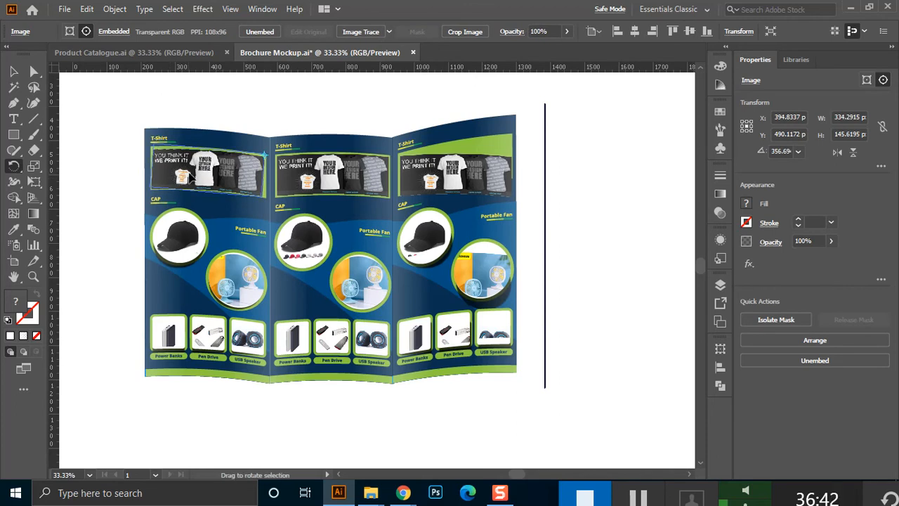
pyautogui.moveTo(188, 179); pyautogui.dragTo(187, 181)
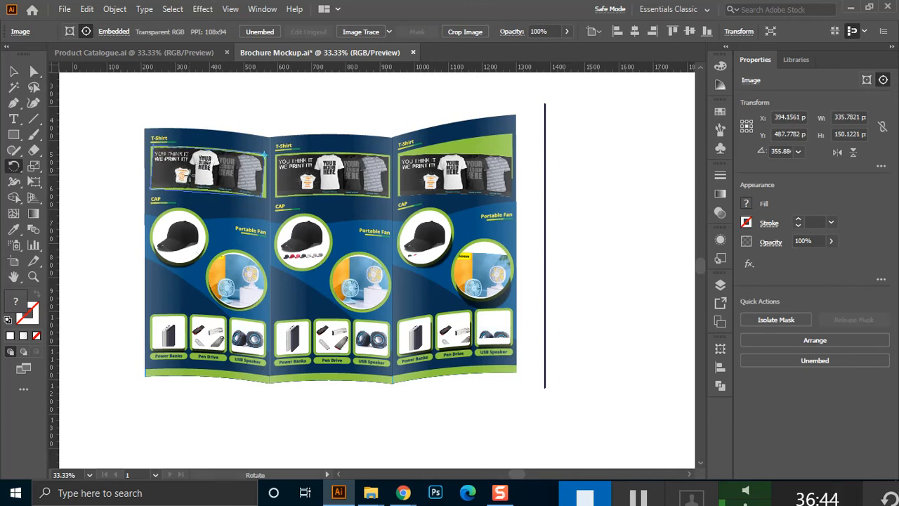
pyautogui.click(34, 71)
pyautogui.click(120, 151)
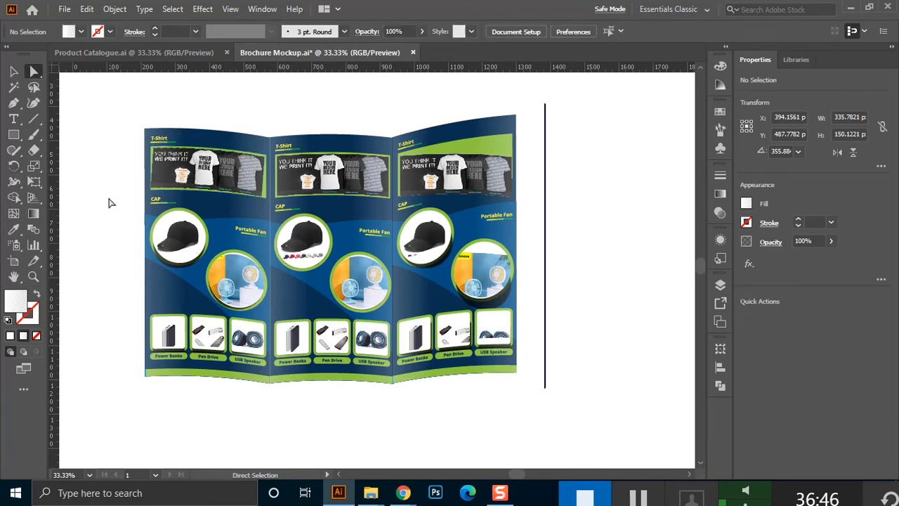
# Nudge the rotated T-shirt image by small steps to fit the left panel's green frame, and deselect it.
pyautogui.click(205, 166)
pyautogui.press('Right')
pyautogui.press('Right')
pyautogui.press('Right')
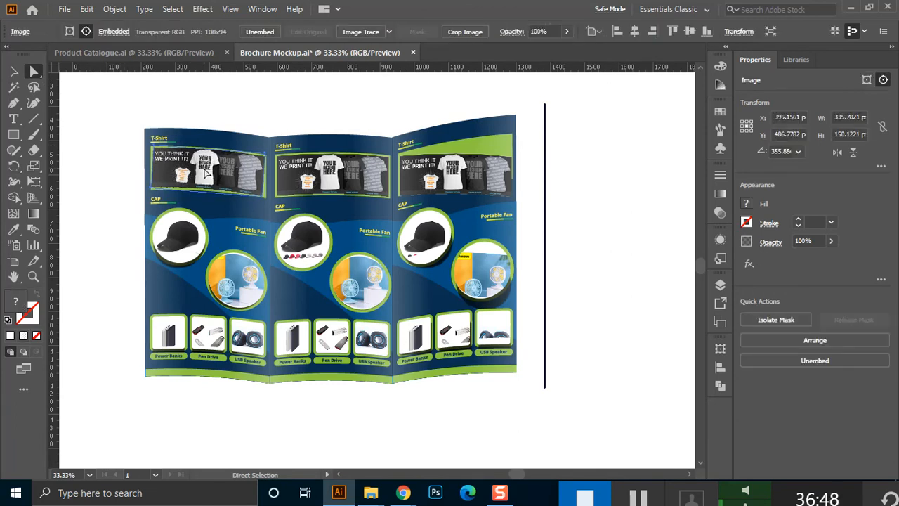
pyautogui.press('Left')
pyautogui.click(97, 174)
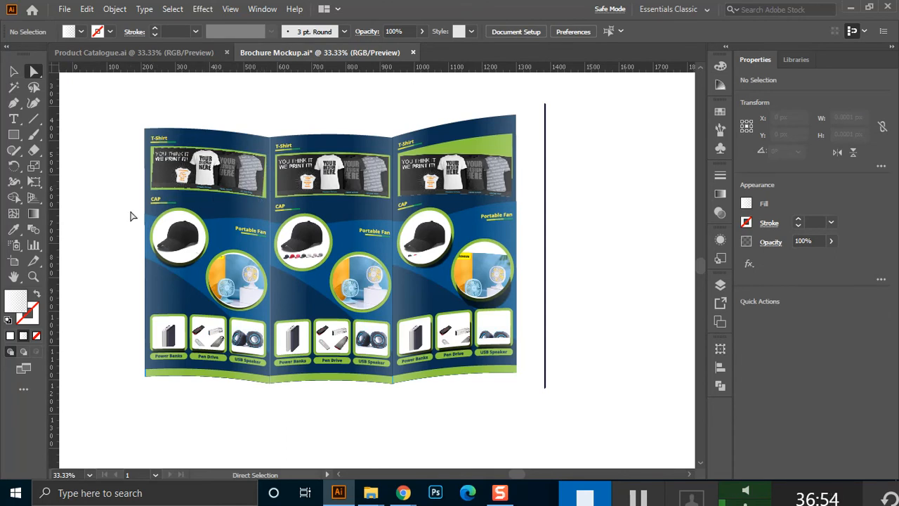
# Delete all the brochure panels and the vertical line, and close Brochure Mockup.ai without saving.
pyautogui.click(13, 71)
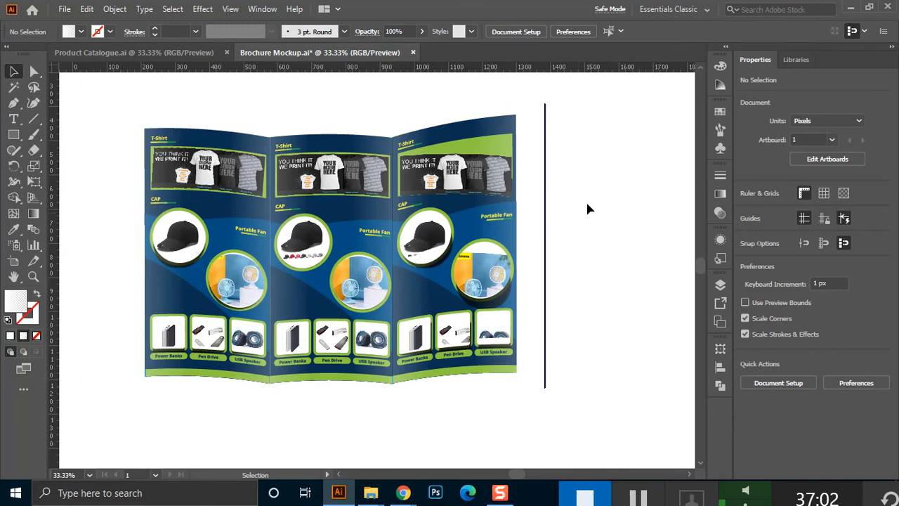
pyautogui.moveTo(598, 96); pyautogui.dragTo(144, 385)
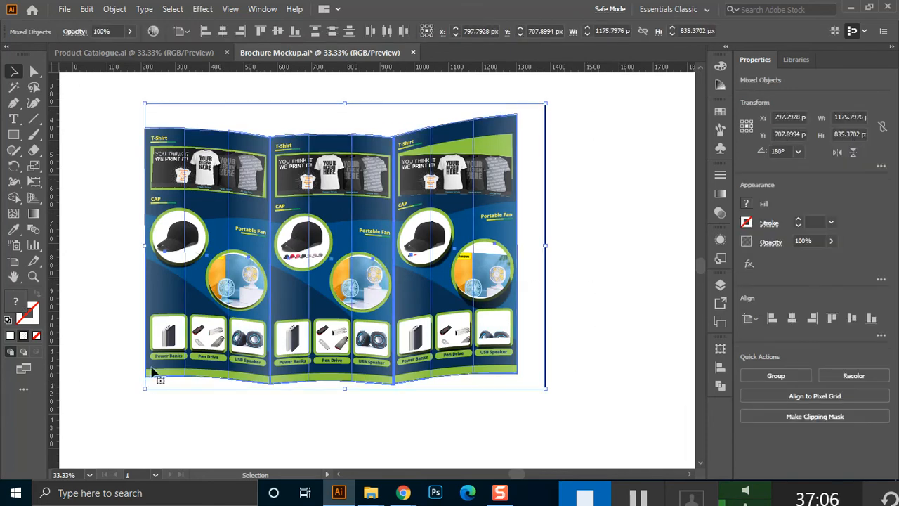
pyautogui.press('Delete')
pyautogui.click(413, 53)
pyautogui.click(519, 266)
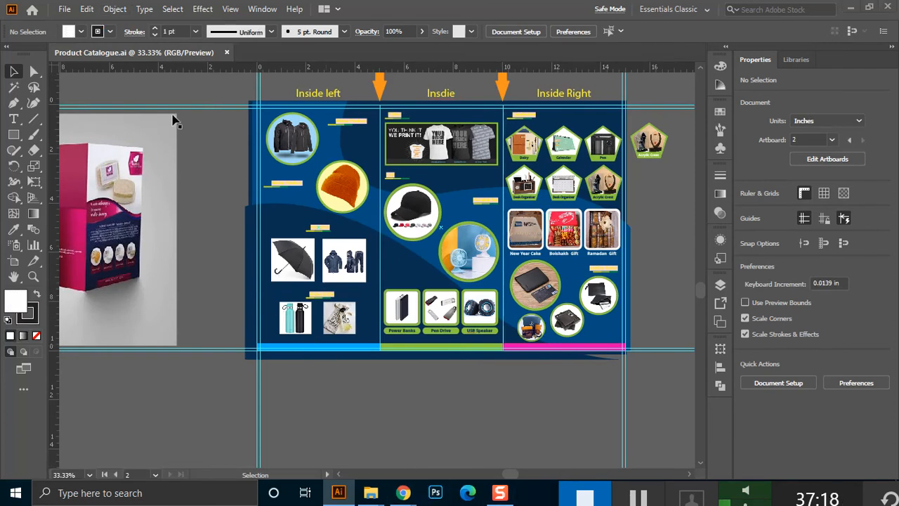
# Set up a Save for Web JPEG export of the Product Catalogue's inside artboard at 250 percent, 2700 by 1800 px.
pyautogui.click(63, 10)
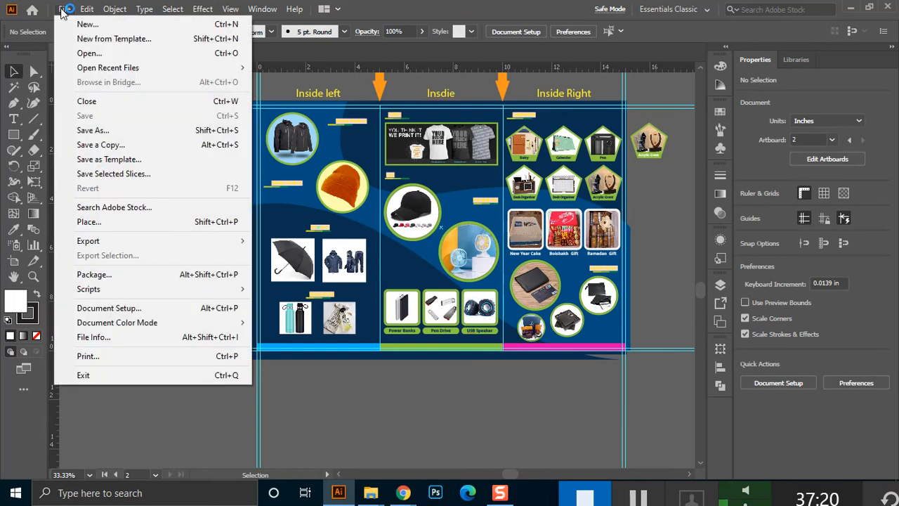
pyautogui.moveTo(124, 240)
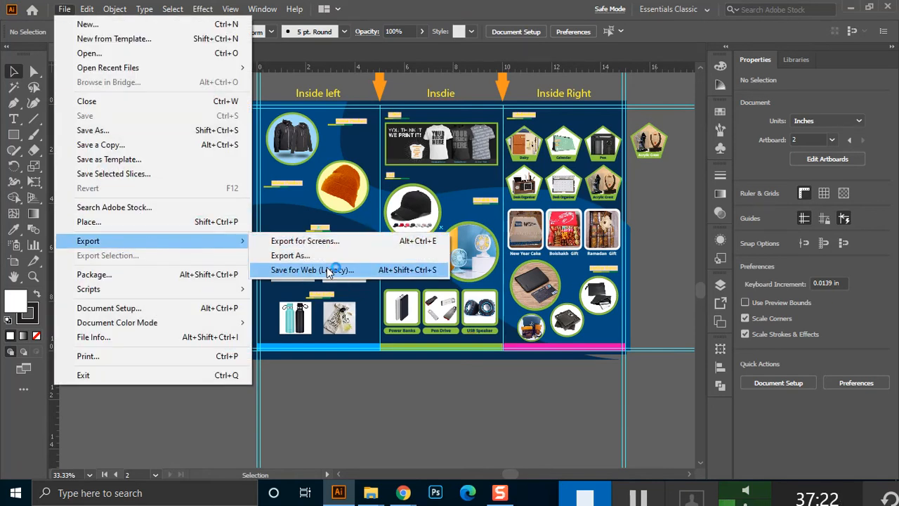
pyautogui.click(317, 271)
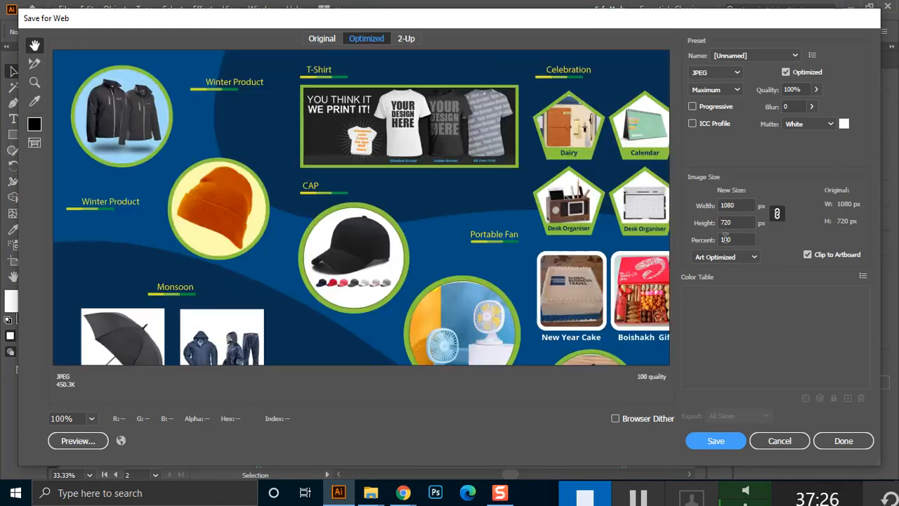
pyautogui.click(725, 239)
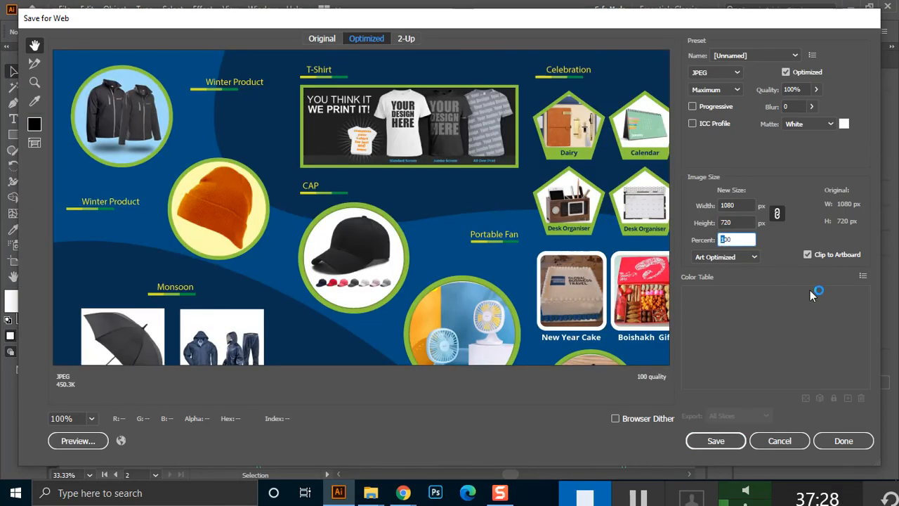
pyautogui.write('2500')
pyautogui.press('BackSpace')
pyautogui.click(741, 222)
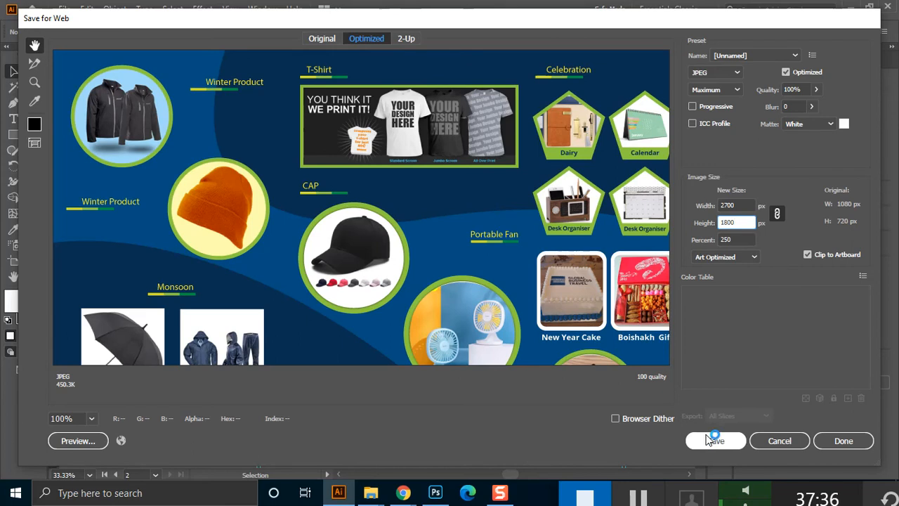
pyautogui.click(733, 203)
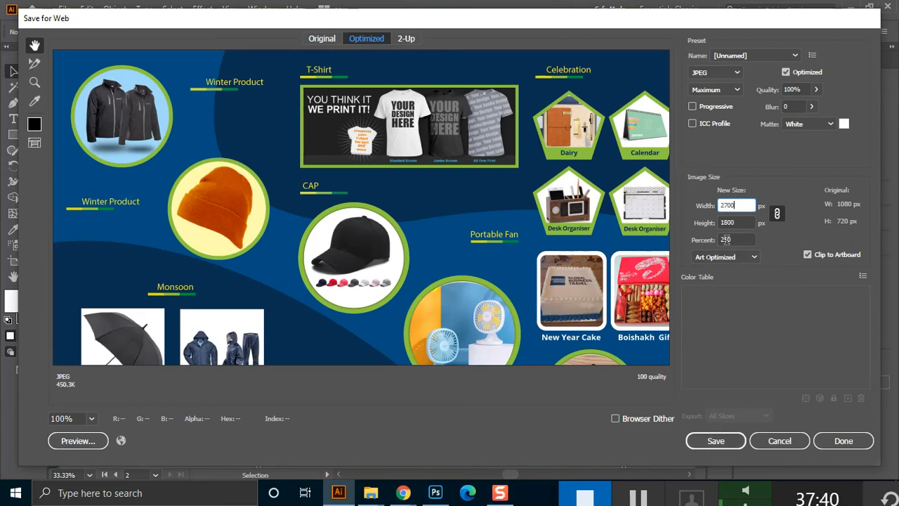
pyautogui.press('Return')
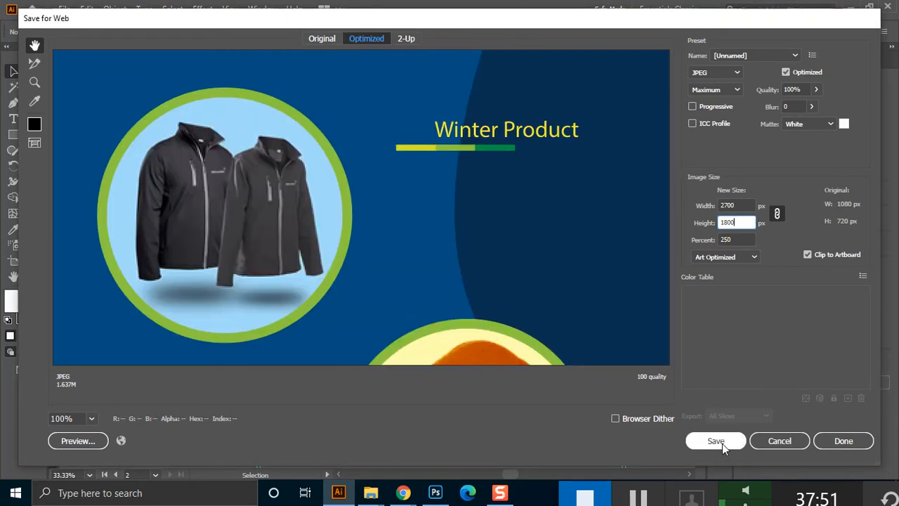
# Start saving the optimized image, browse to the Desktop and take over the file name Glaze Grocery 1.07.2020-04.
pyautogui.click(722, 444)
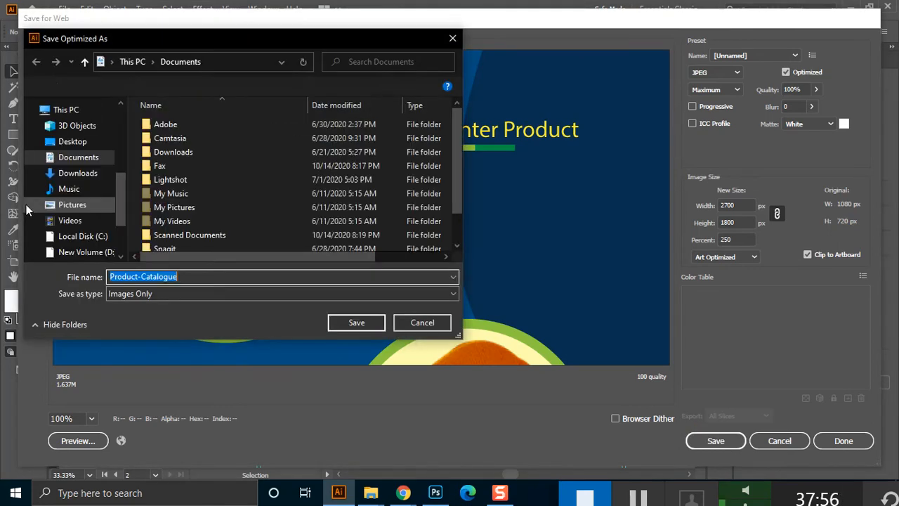
pyautogui.moveTo(125, 191); pyautogui.dragTo(124, 125)
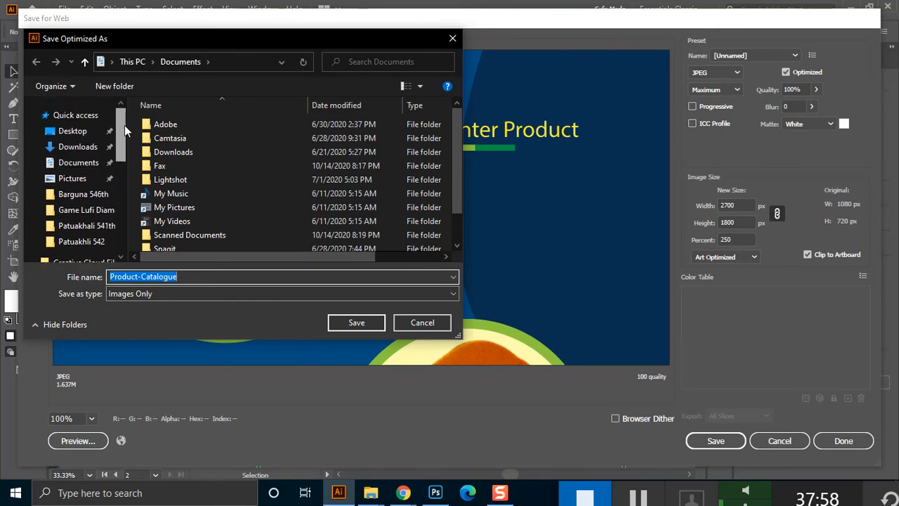
pyautogui.click(70, 131)
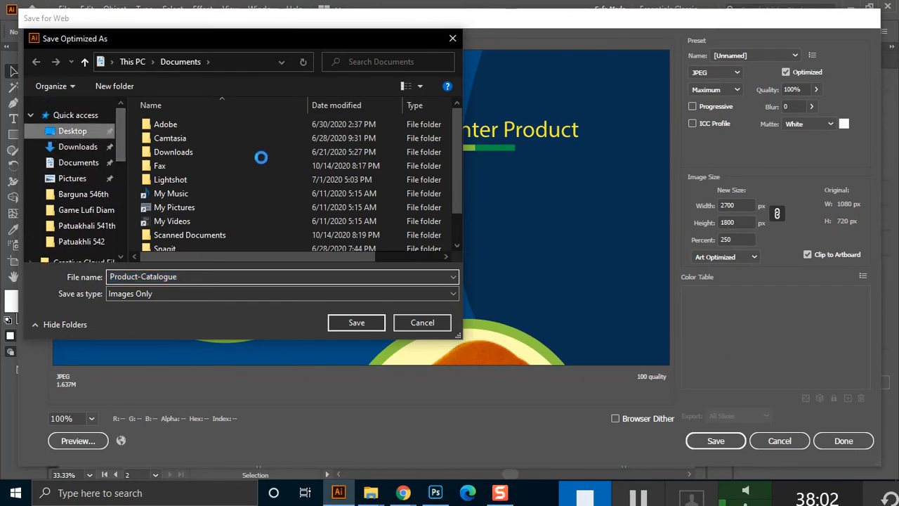
pyautogui.scroll(-3, 262, 169)
pyautogui.click(264, 198)
pyautogui.scroll(4, 264, 198)
pyautogui.click(247, 218)
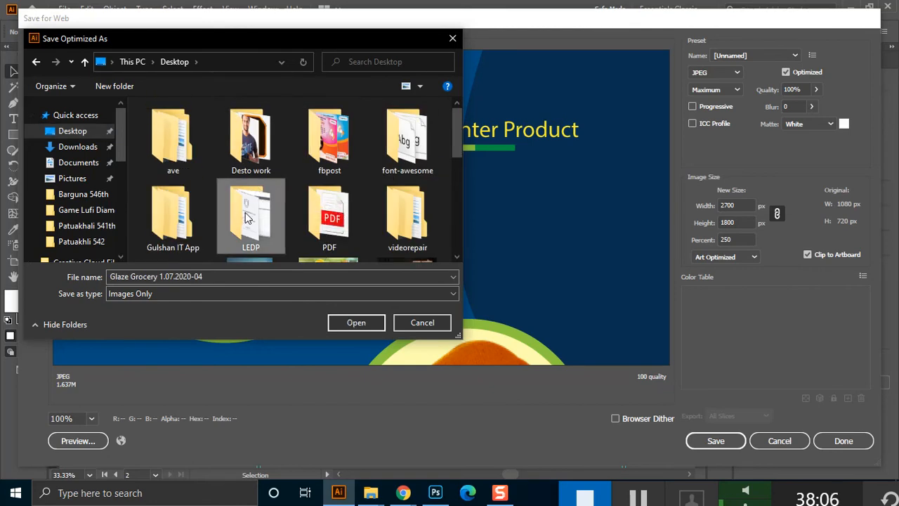
# Save the exported image in the Class 28 folder inside LEDP, Patuakhali 542.
pyautogui.doubleClick(245, 218)
pyautogui.click(336, 140)
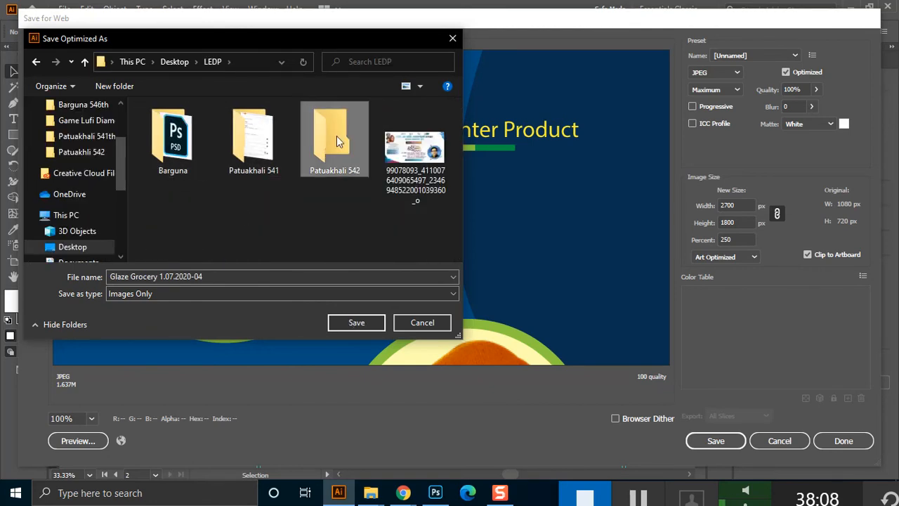
pyautogui.doubleClick(336, 140)
pyautogui.scroll(-6, 402, 145)
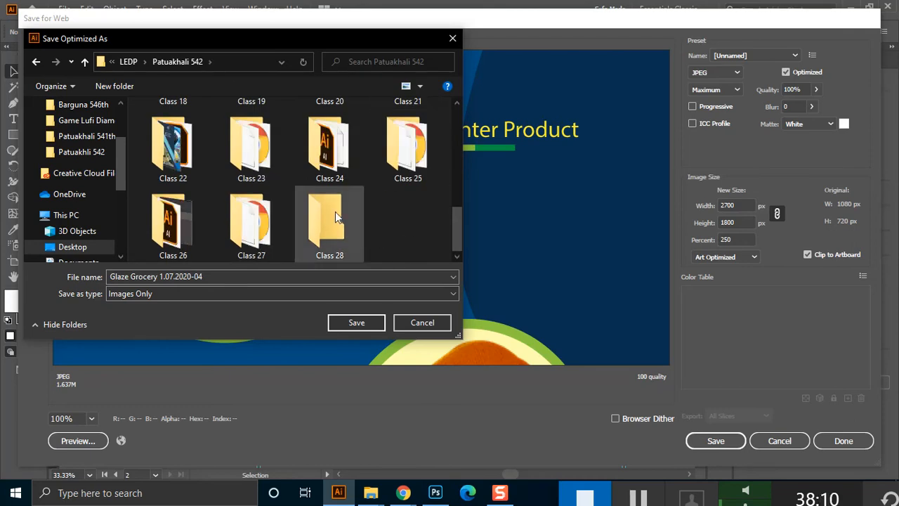
pyautogui.click(336, 217)
pyautogui.click(356, 326)
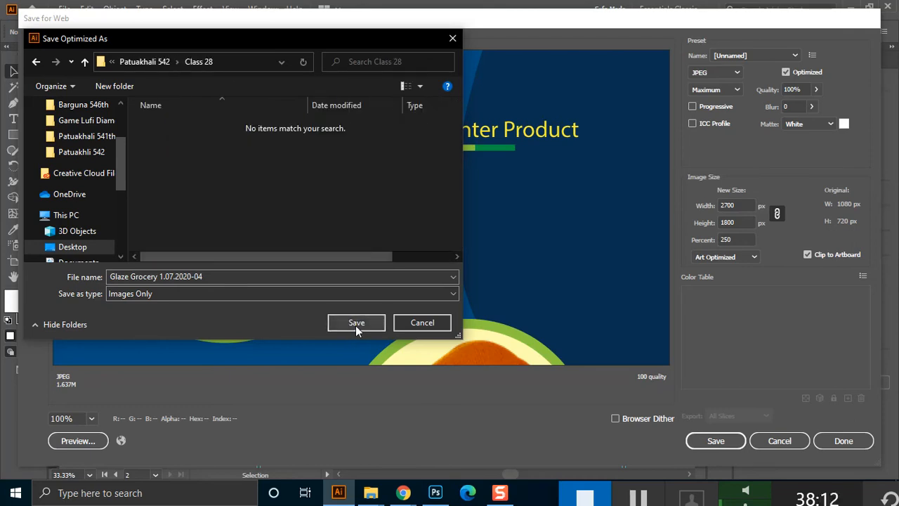
pyautogui.click(356, 323)
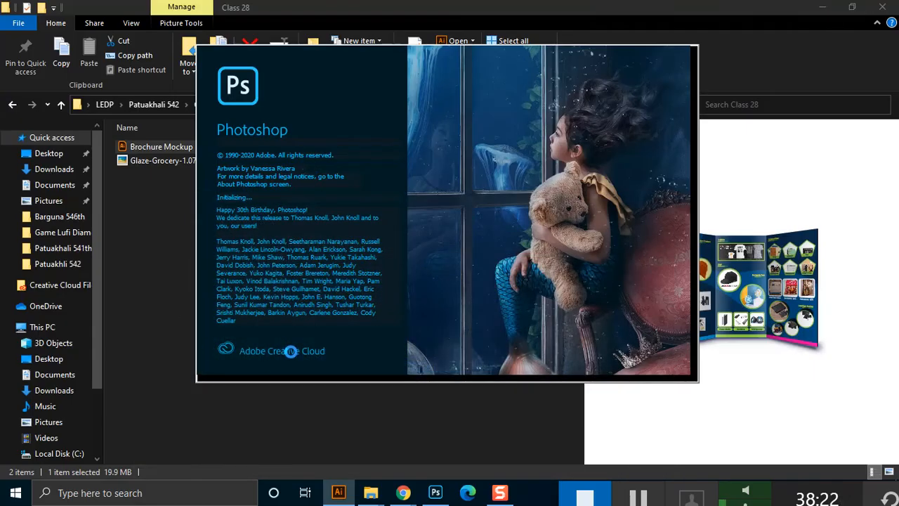
# Switch to Illustrator and close Product Catalogue.ai without saving its changes.
pyautogui.click(339, 493)
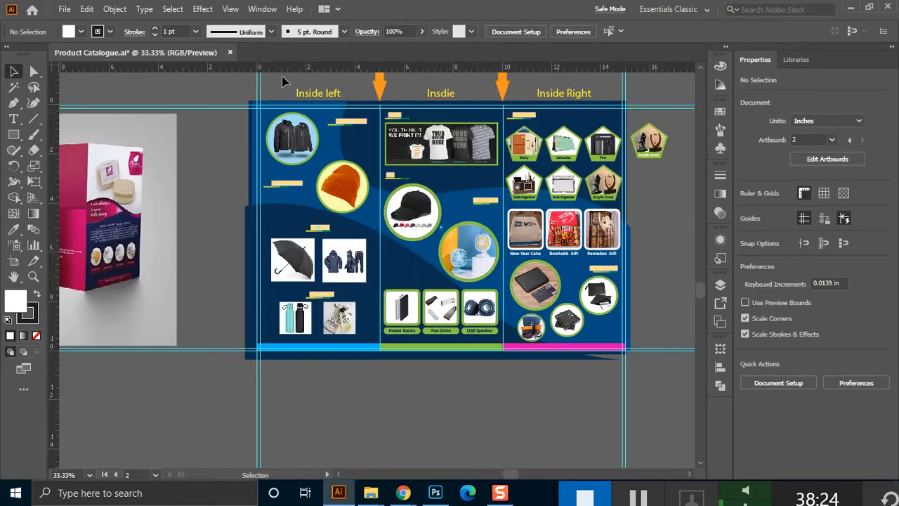
pyautogui.click(230, 52)
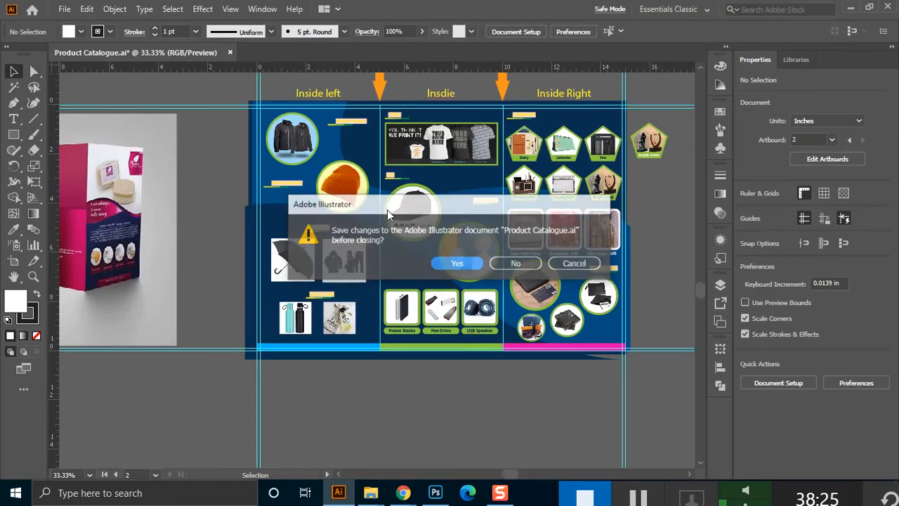
pyautogui.click(520, 264)
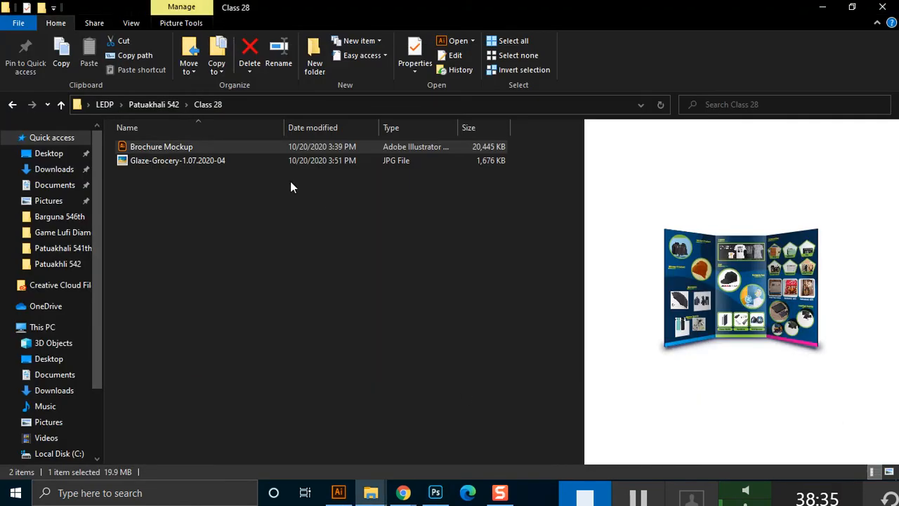
# Show the Class 28 folder's files as large icons and check whether Photoshop has finished loading.
pyautogui.click(290, 182)
pyautogui.click(246, 160)
pyautogui.click(234, 148)
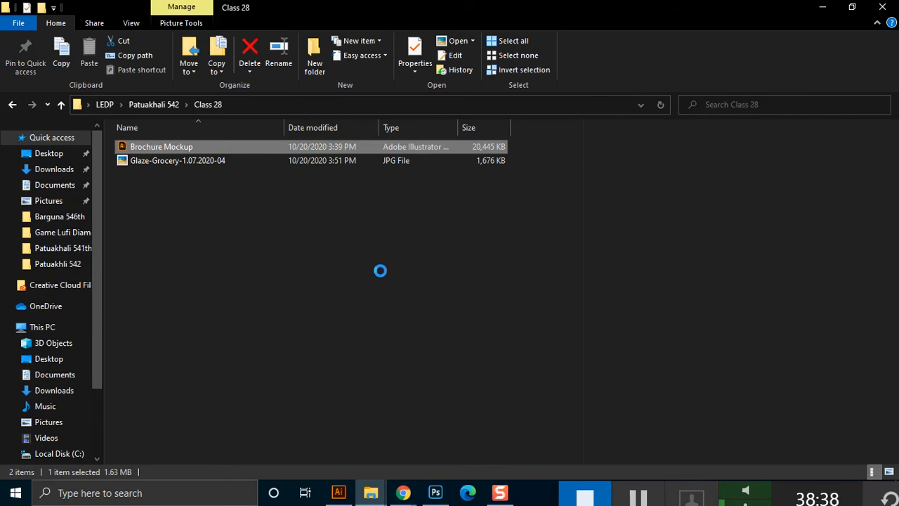
pyautogui.click(435, 493)
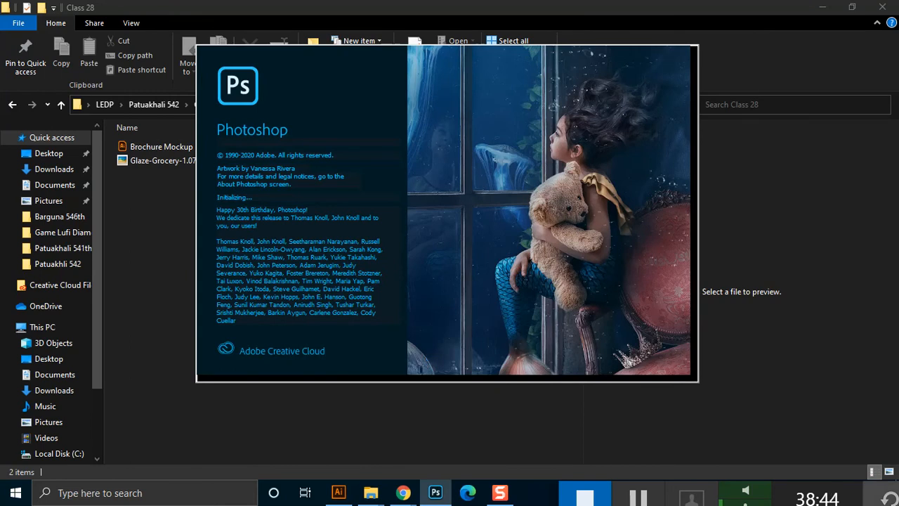
pyautogui.moveTo(825, 491); pyautogui.dragTo(821, 433)
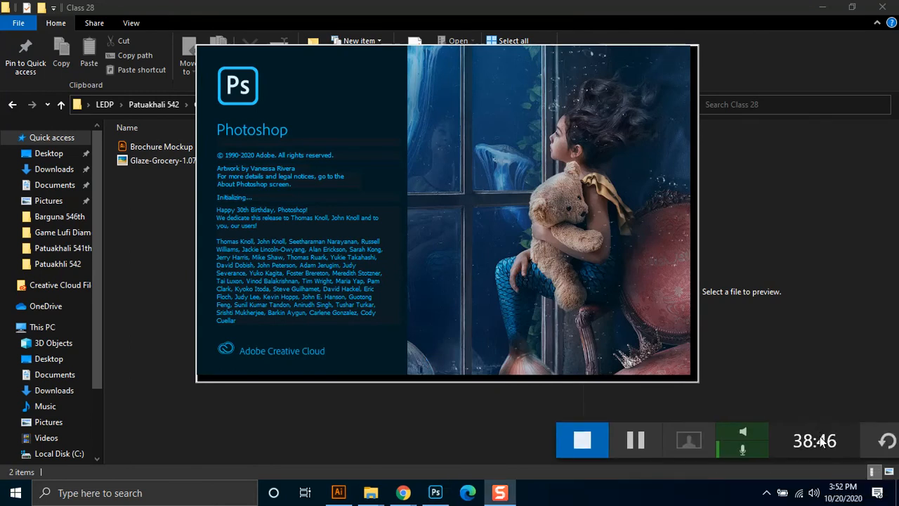
pyautogui.rightClick(468, 317)
pyautogui.click(474, 279)
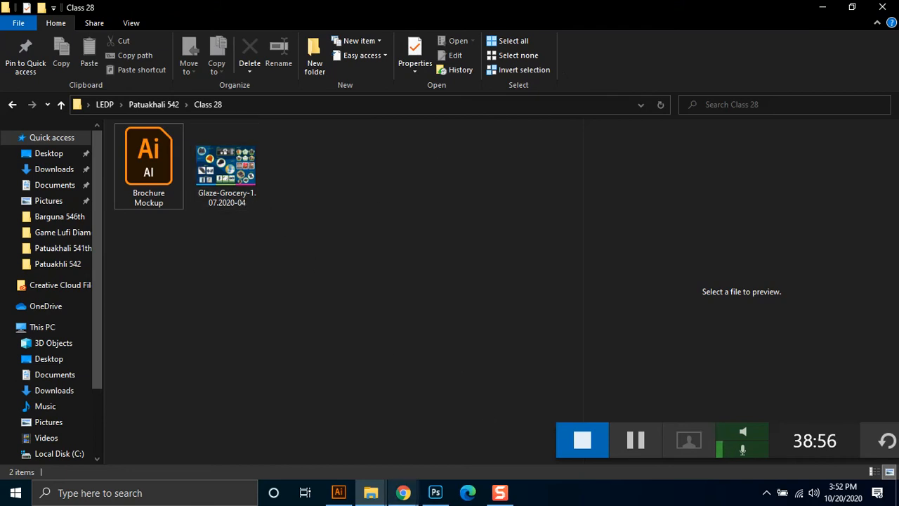
pyautogui.click(434, 500)
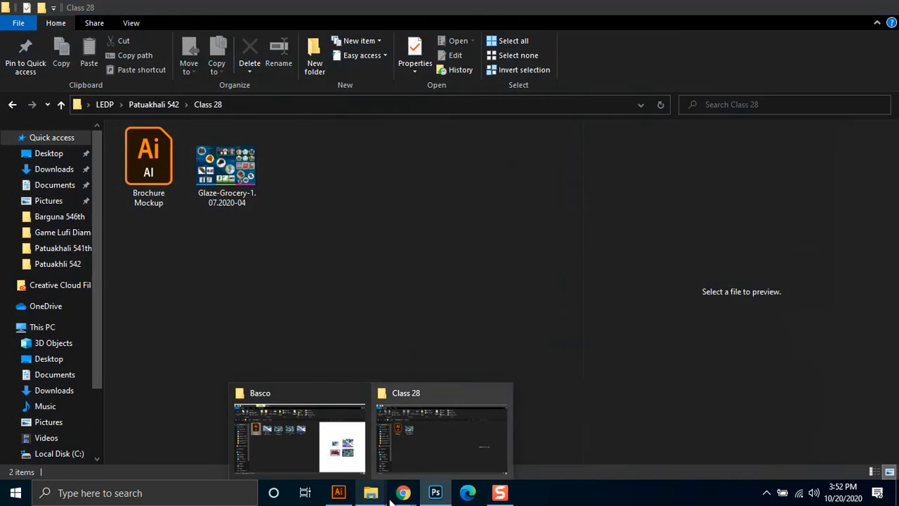
pyautogui.moveTo(400, 496)
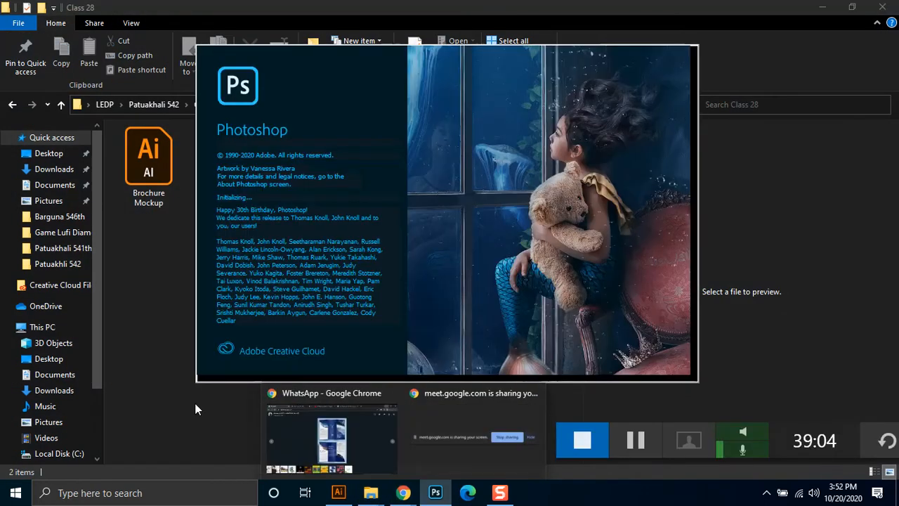
pyautogui.click(167, 236)
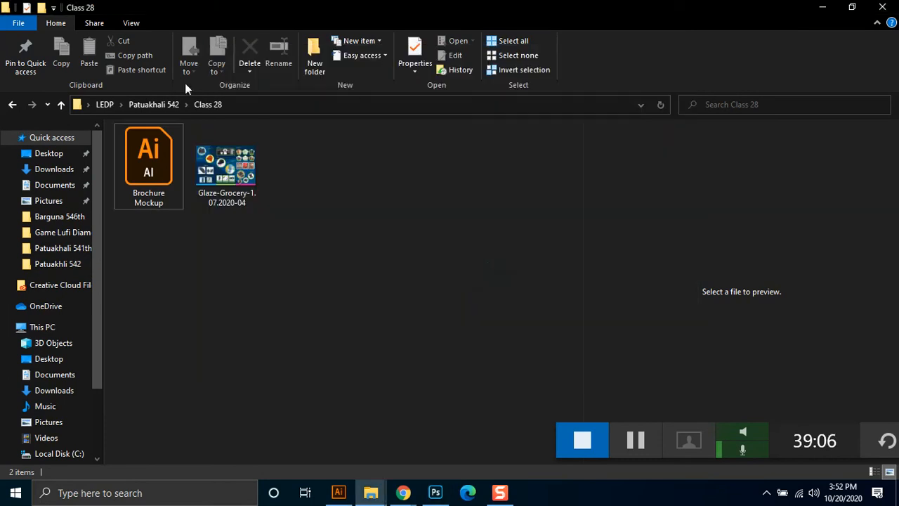
# Look through the Class 24 and Class 21 folders inside Patuakhali 542 for the logo design file.
pyautogui.click(154, 105)
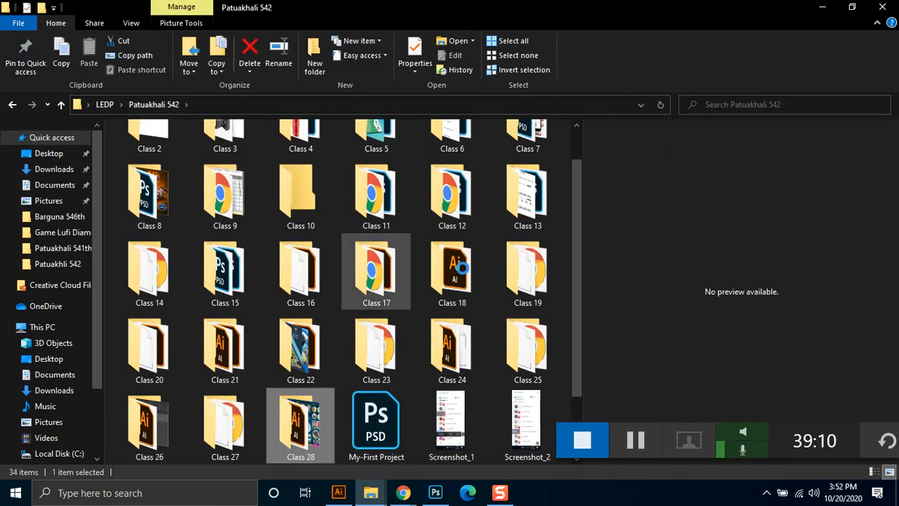
pyautogui.click(461, 349)
pyautogui.doubleClick(462, 350)
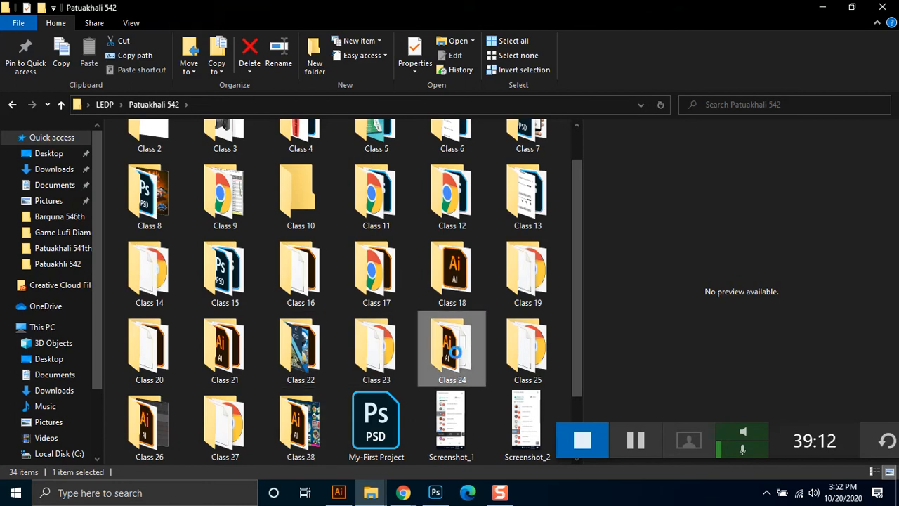
pyautogui.click(175, 104)
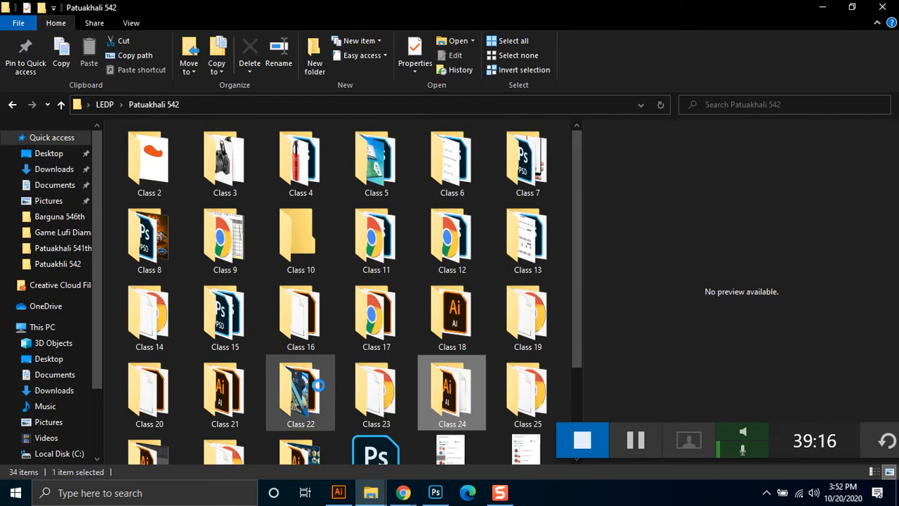
pyautogui.doubleClick(229, 402)
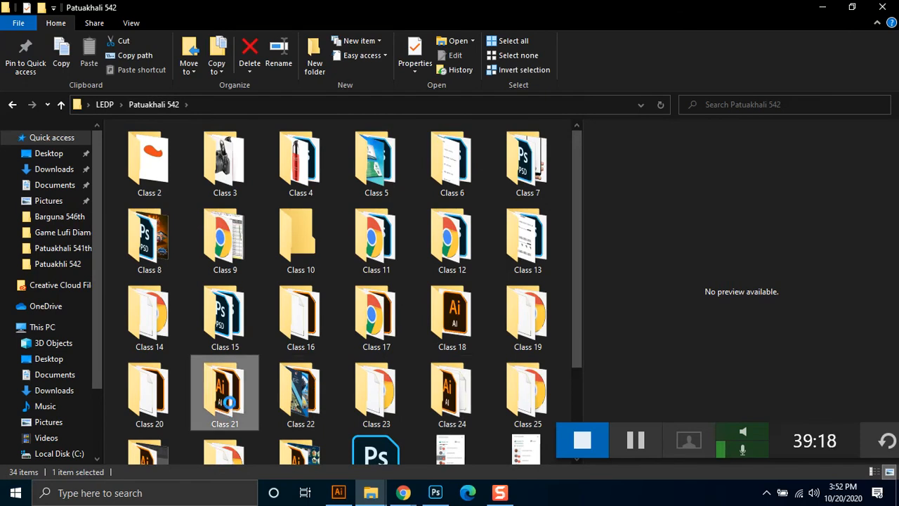
pyautogui.click(163, 174)
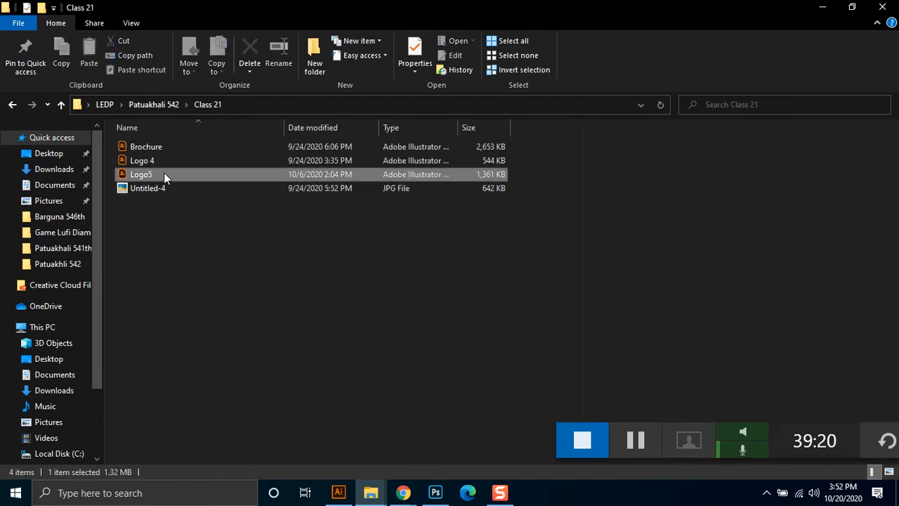
pyautogui.click(151, 163)
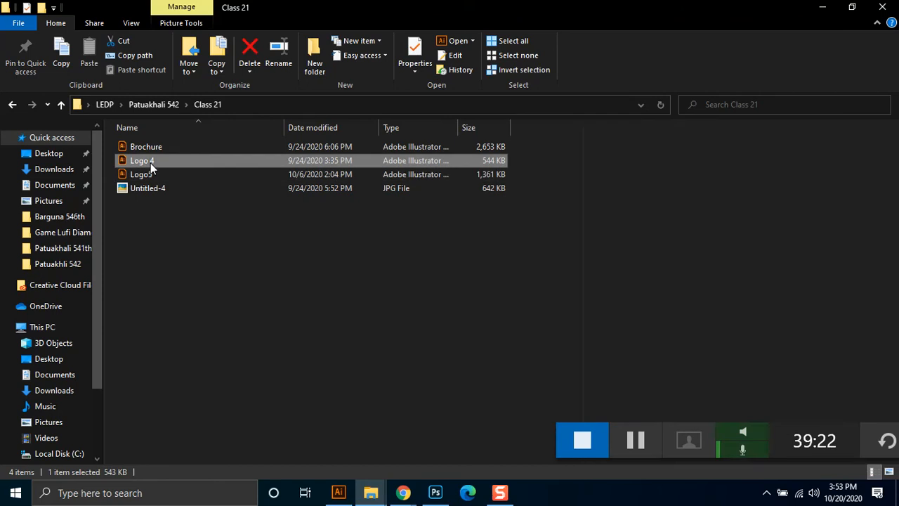
pyautogui.click(162, 147)
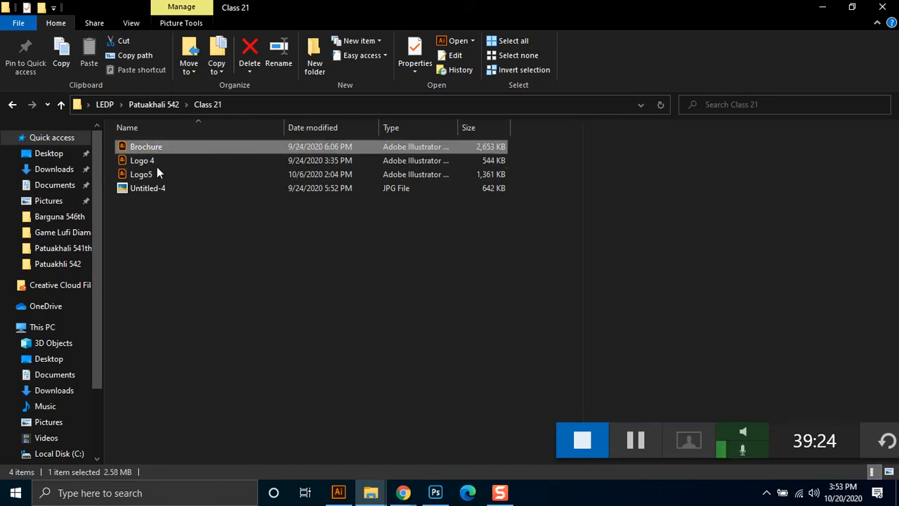
pyautogui.click(166, 106)
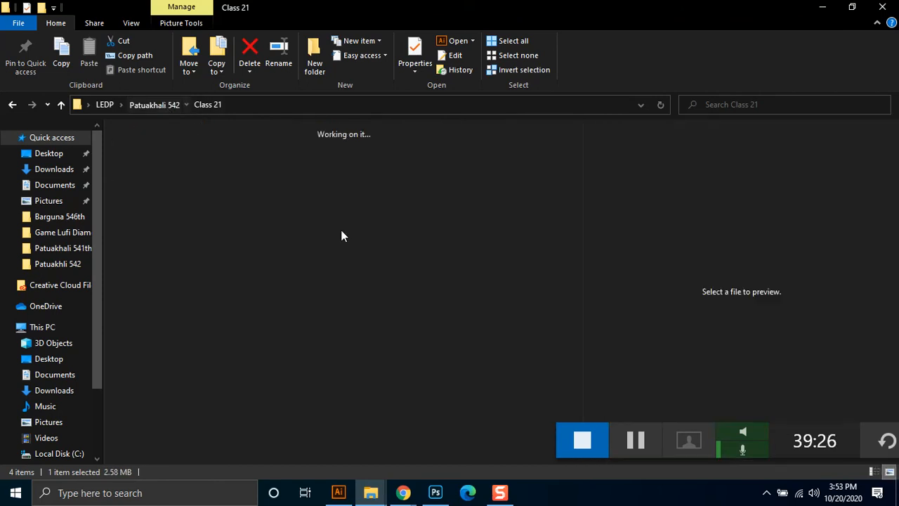
# Open the Logo Design 3 file from the Class 20 folder in Illustrator.
pyautogui.doubleClick(162, 383)
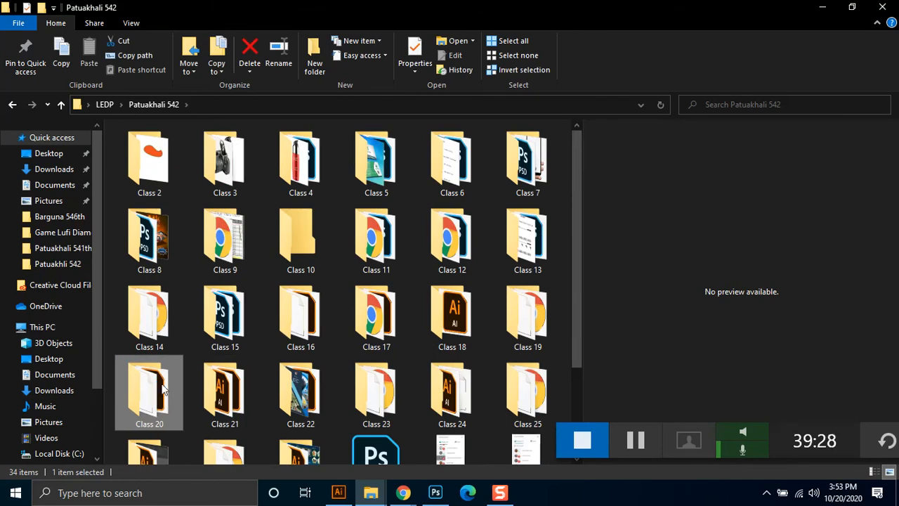
pyautogui.click(172, 175)
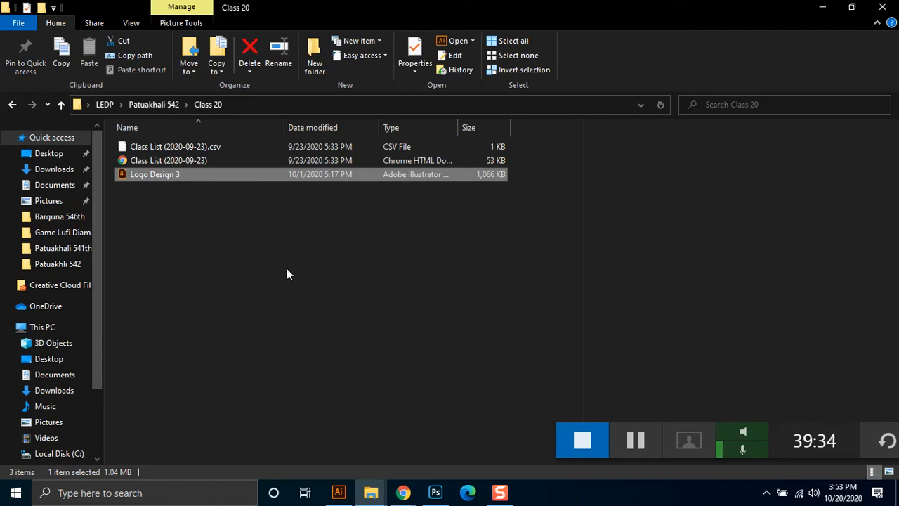
pyautogui.click(436, 492)
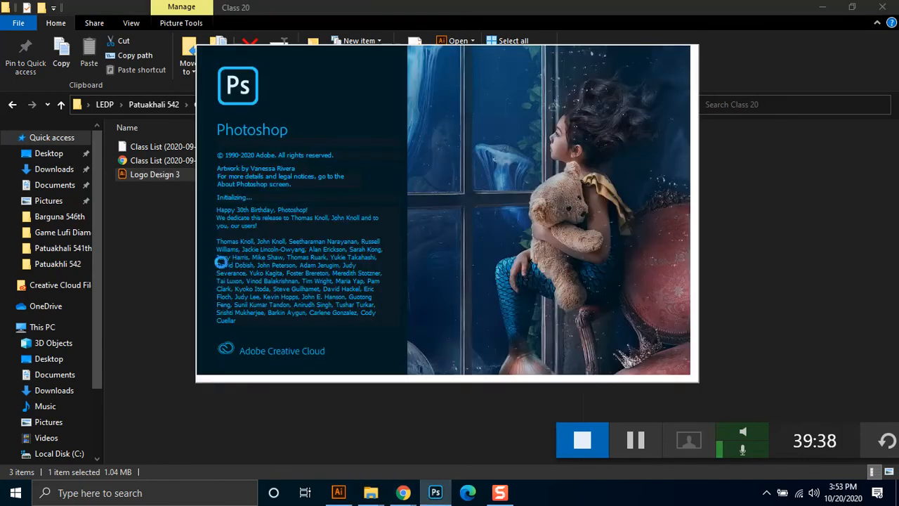
pyautogui.rightClick(163, 242)
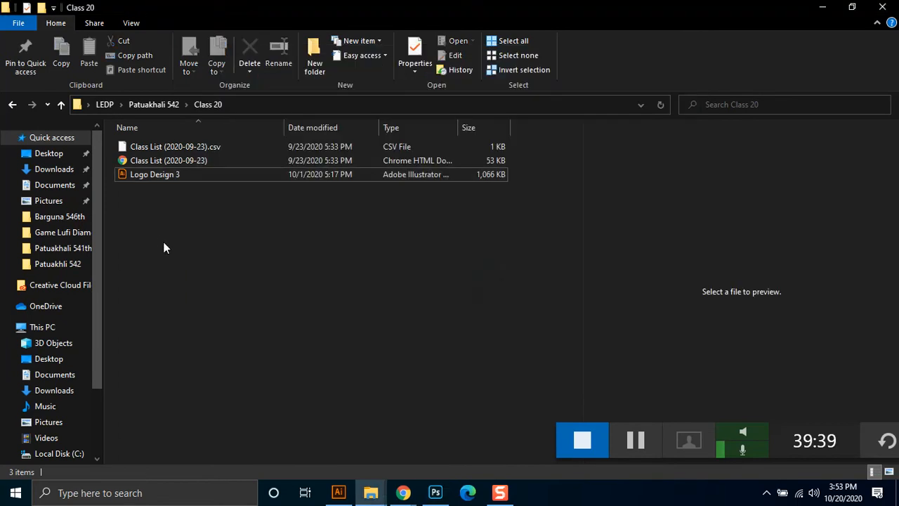
pyautogui.click(223, 296)
pyautogui.click(150, 175)
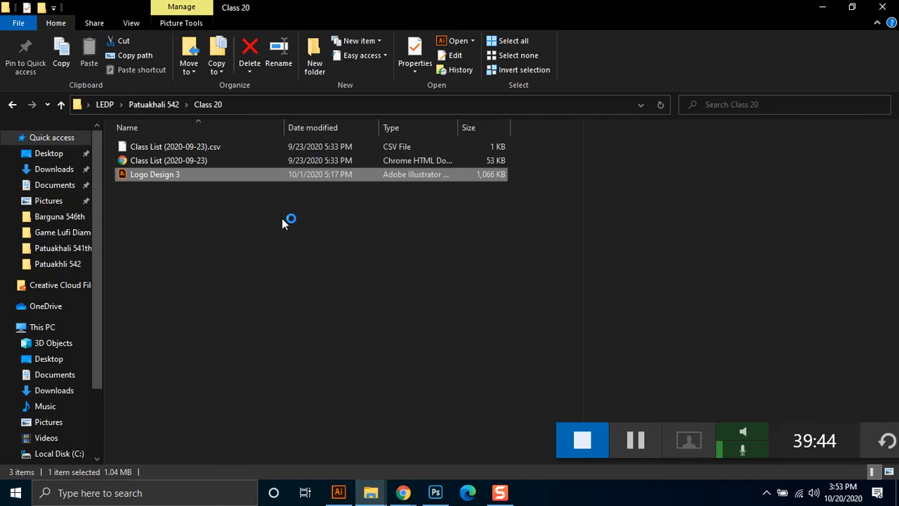
pyautogui.moveTo(153, 176); pyautogui.dragTo(310, 224)
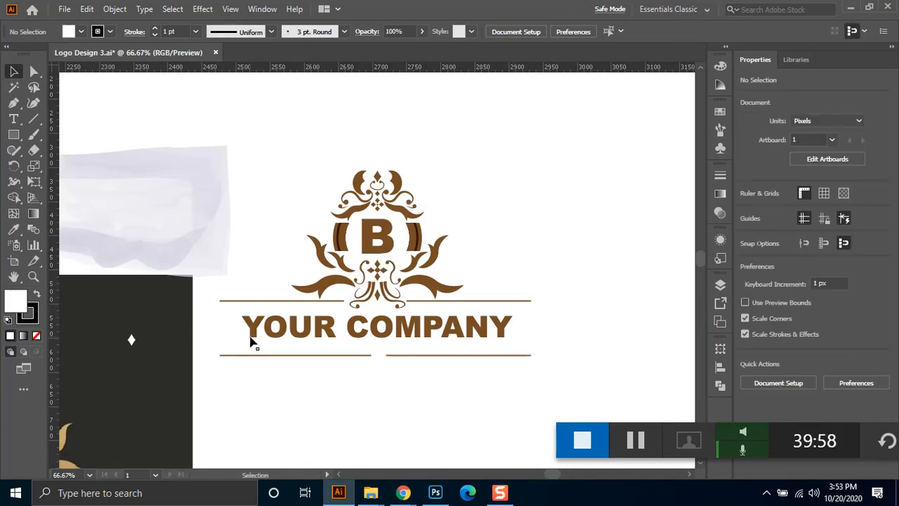
# Examine the whole collection of logos in the Logo Design 3 document.
pyautogui.hotkey('ctrl', '-')
pyautogui.hotkey('ctrl', '-')
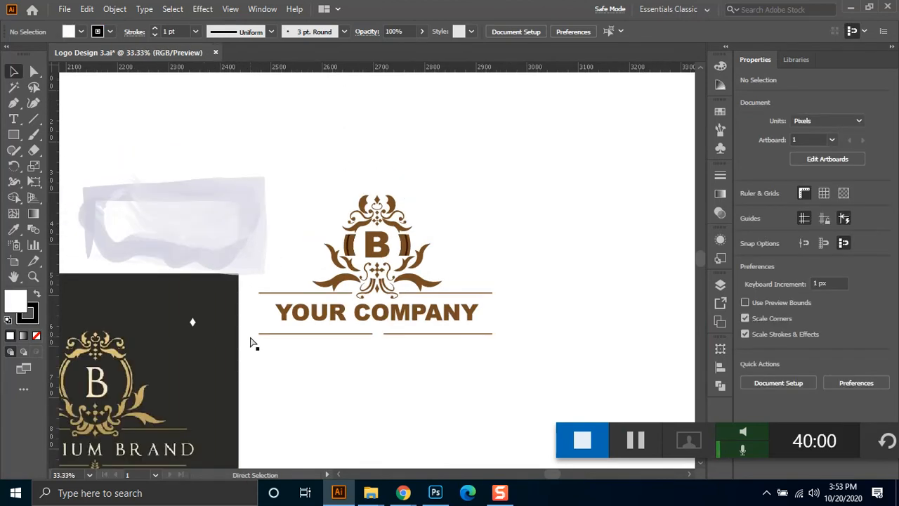
pyautogui.hotkey('ctrl', '-')
pyautogui.hotkey('ctrl', '-')
pyautogui.hotkey('ctrl', '-')
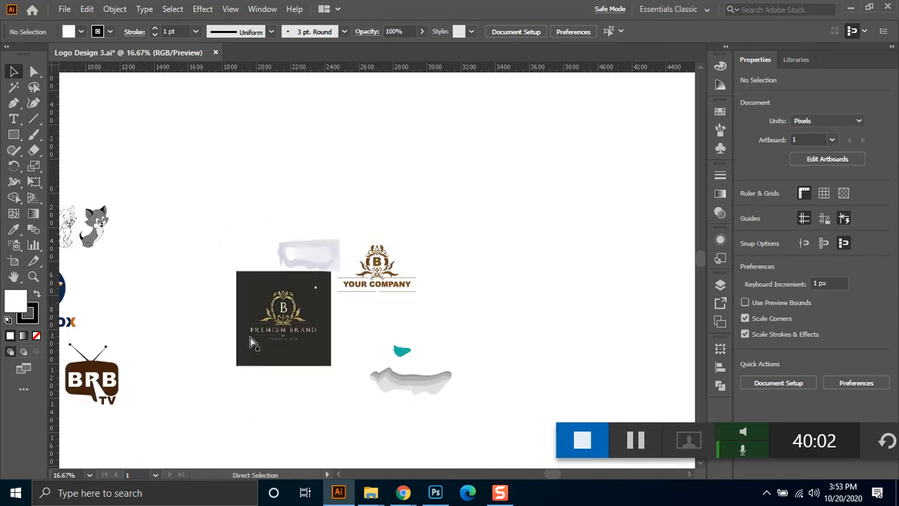
pyautogui.moveTo(322, 209); pyautogui.dragTo(484, 186)
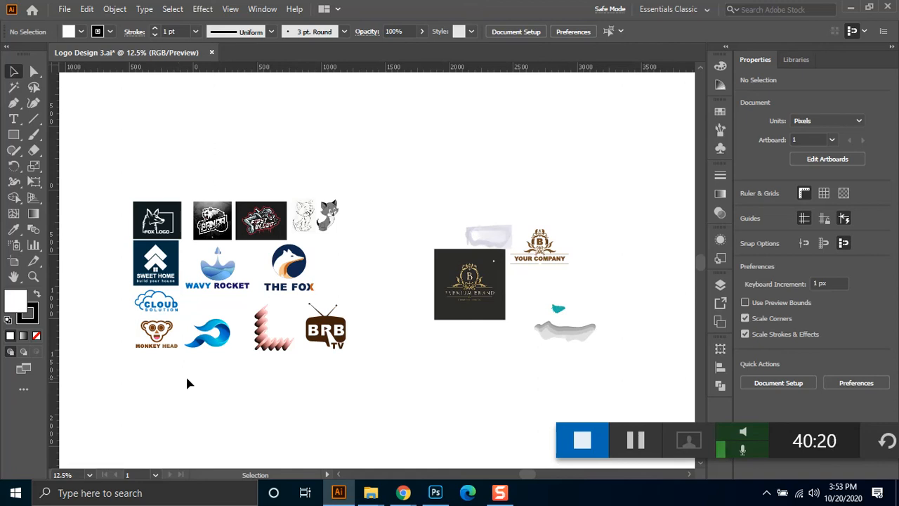
# Switch to the WhatsApp image viewer in Chrome and force the unresponsive Adobe Photoshop 2020 to close.
pyautogui.moveTo(411, 493)
pyautogui.click(376, 453)
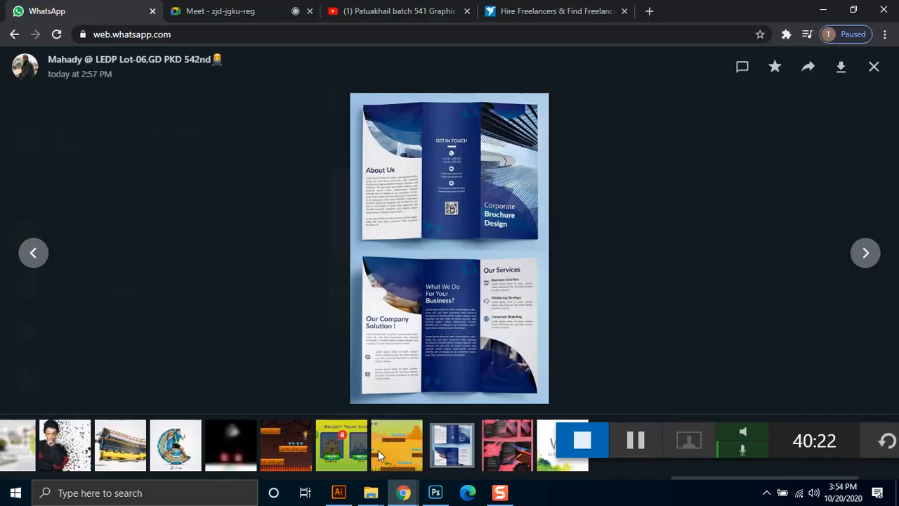
pyautogui.click(437, 496)
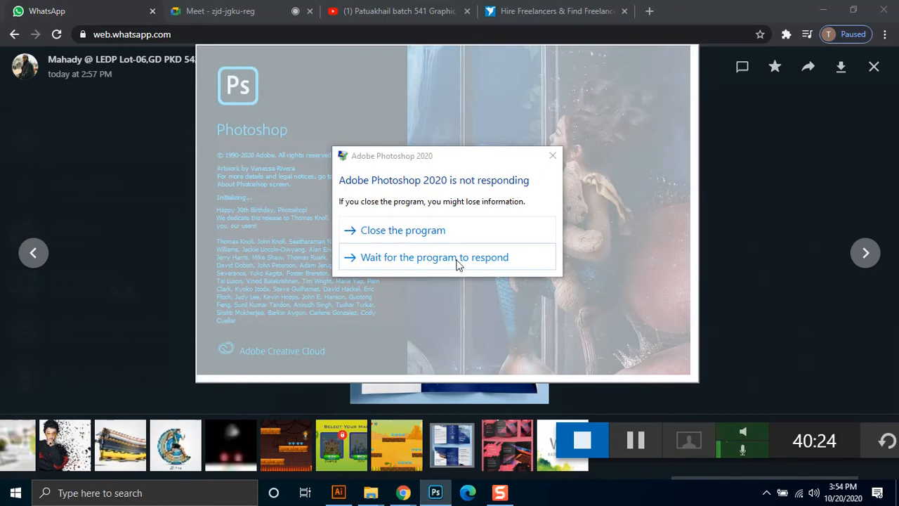
pyautogui.click(426, 260)
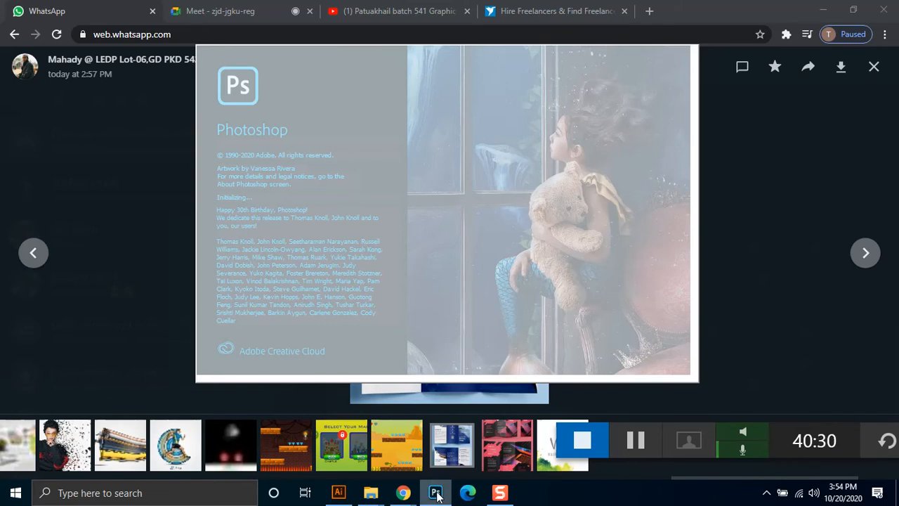
pyautogui.click(367, 285)
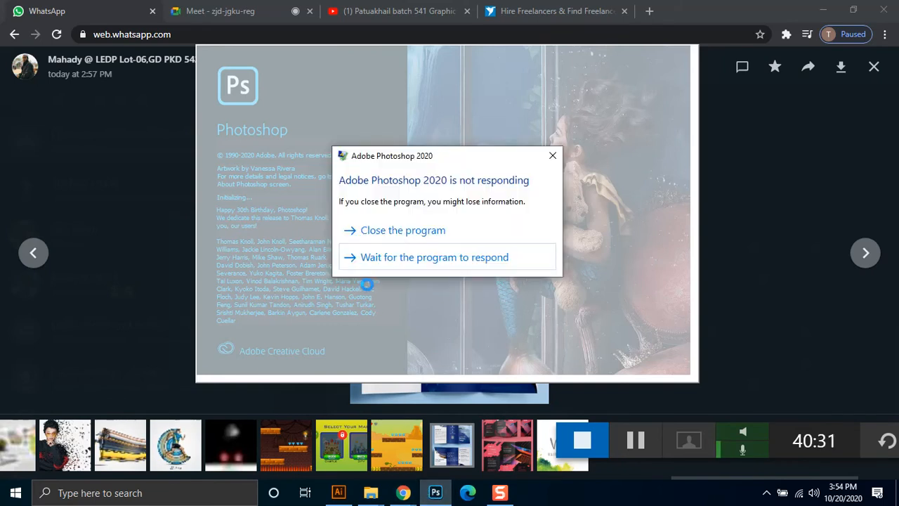
pyautogui.click(403, 231)
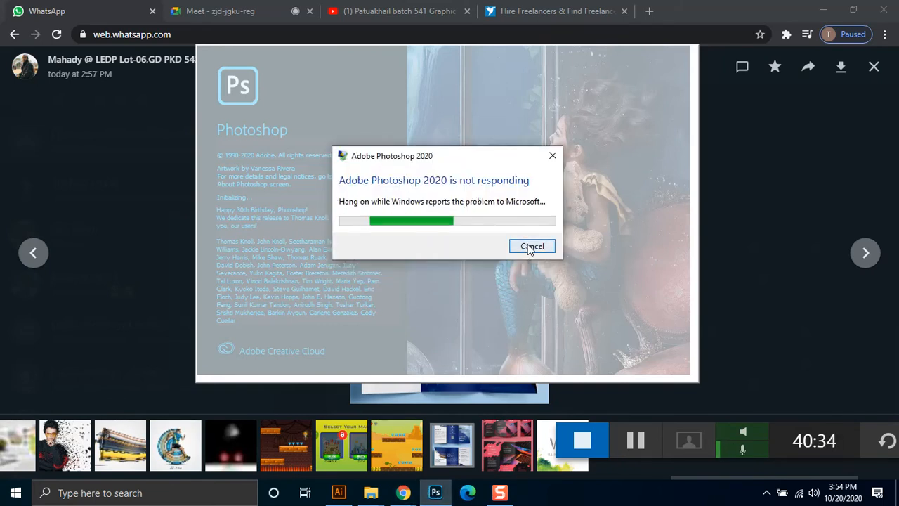
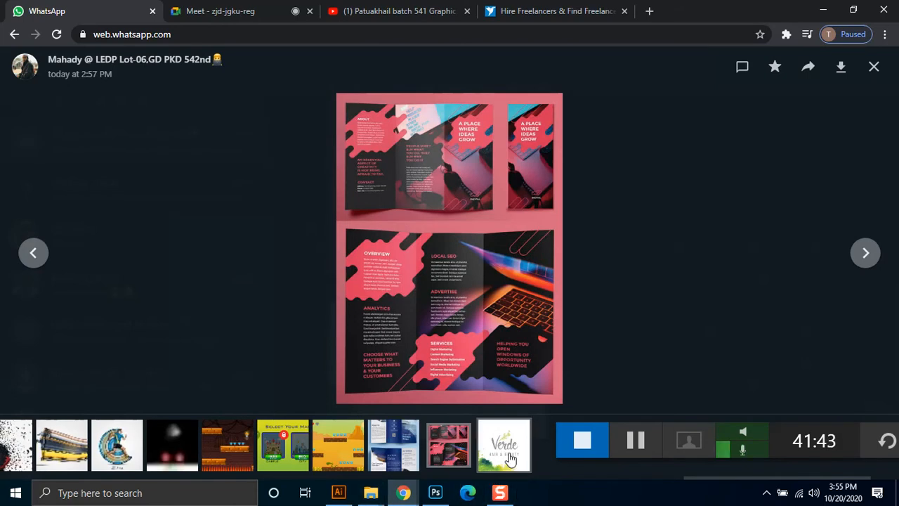
# View the Verde Hair & Beauty image in WhatsApp, switch back to Illustrator and start Photoshop again.
pyautogui.click(509, 452)
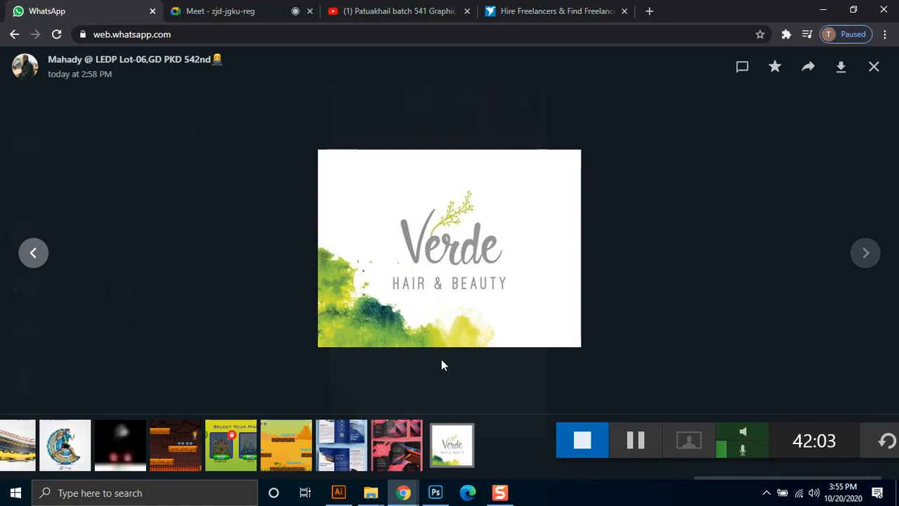
pyautogui.click(339, 493)
pyautogui.click(436, 493)
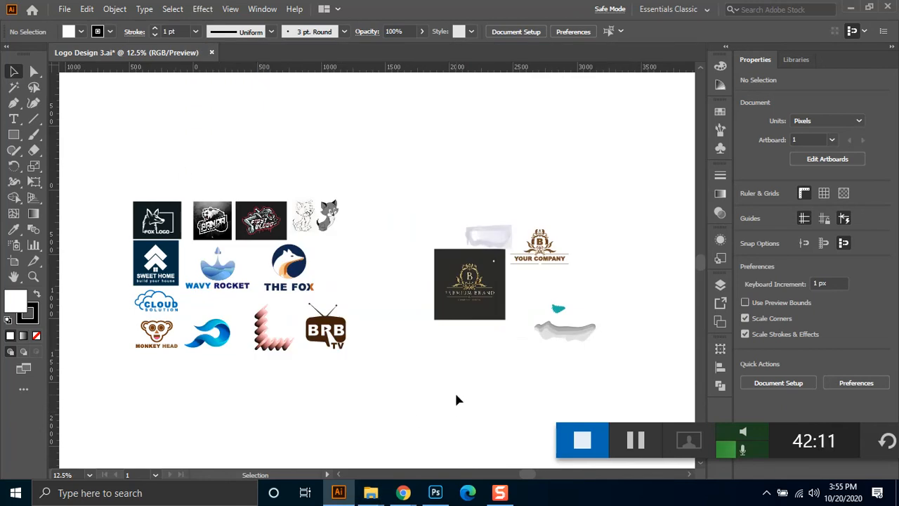
# Load the Decorative_Scatter brush library and enlarge it to show all of its brushes.
pyautogui.click(720, 129)
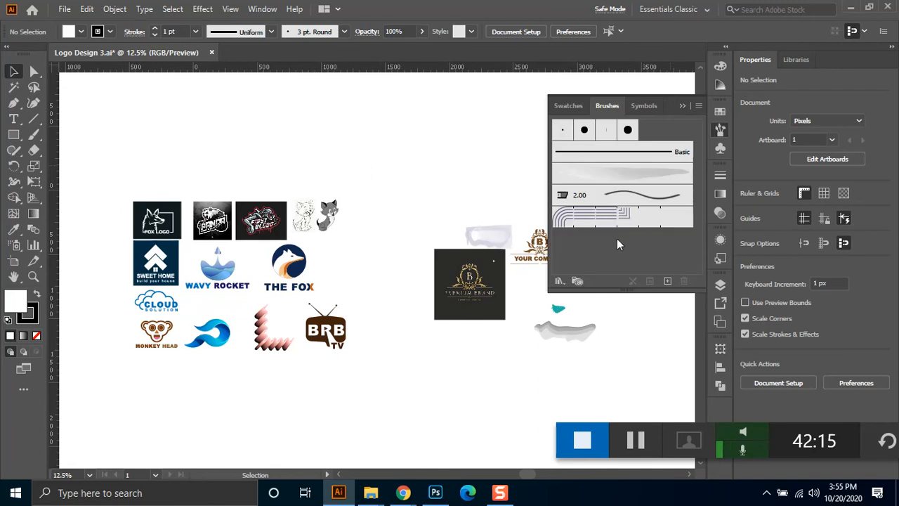
pyautogui.click(566, 280)
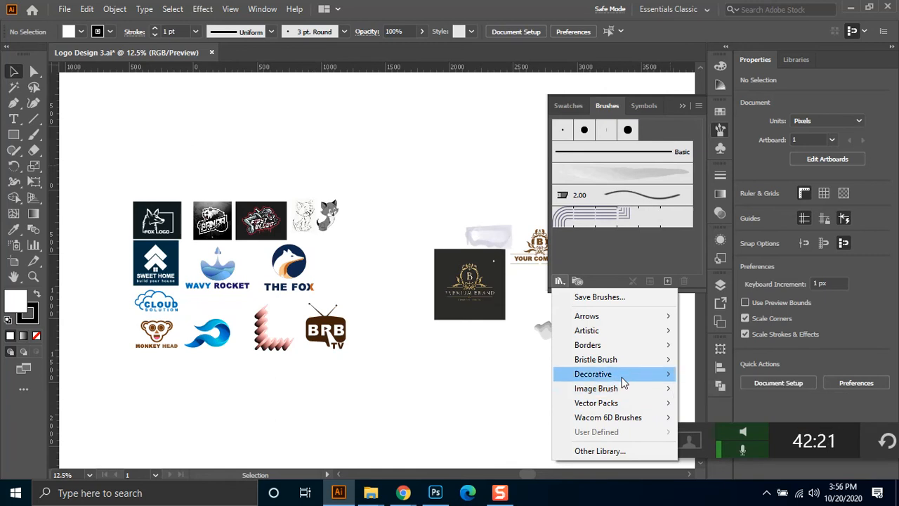
pyautogui.moveTo(622, 380)
pyautogui.click(744, 388)
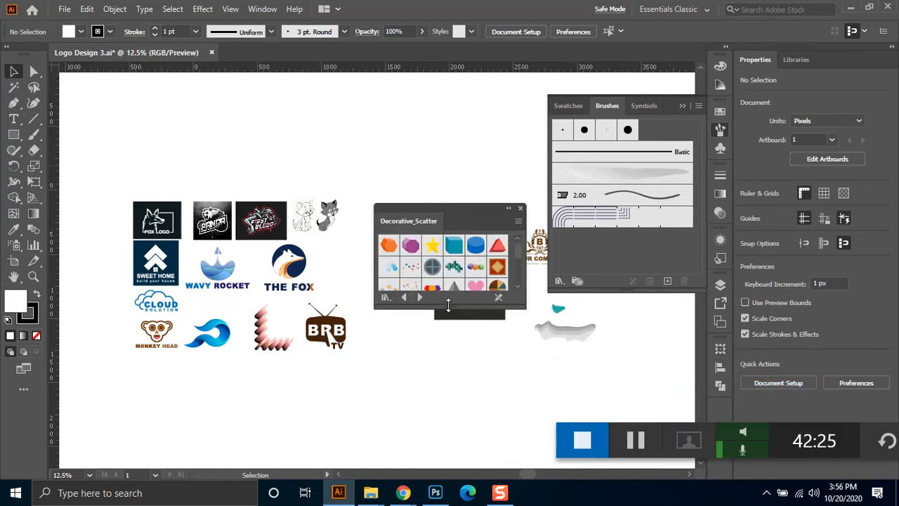
pyautogui.moveTo(448, 303); pyautogui.dragTo(448, 406)
# Load the Artistic Textures symbol library, place it beside the scatter brushes and enlarge it to show all symbols.
pyautogui.click(386, 394)
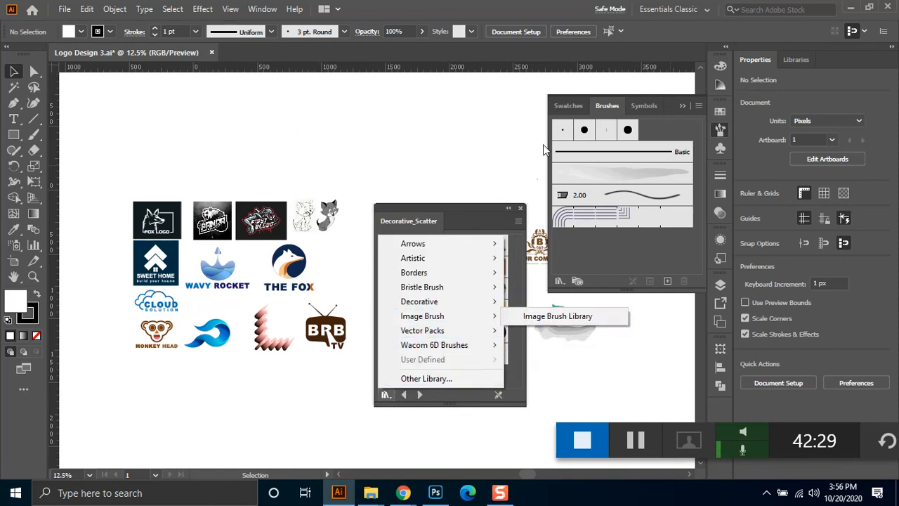
pyautogui.click(649, 108)
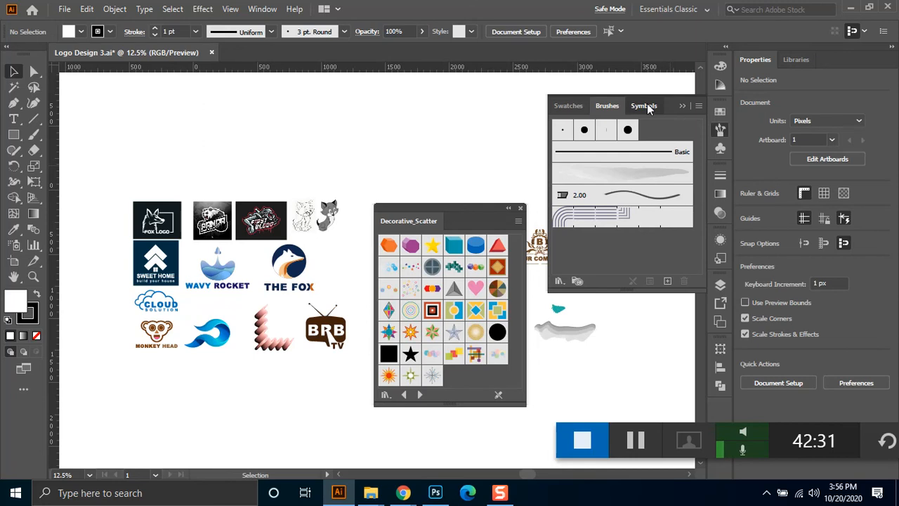
pyautogui.click(647, 107)
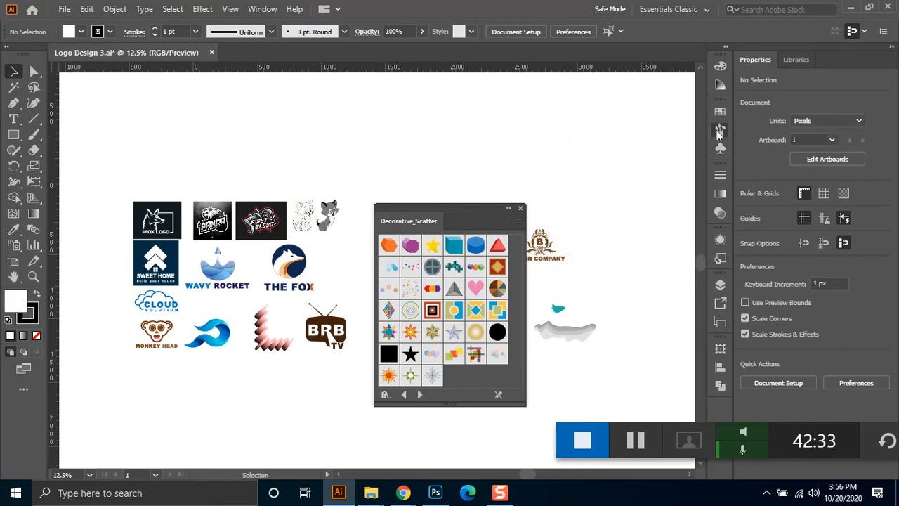
pyautogui.click(718, 131)
pyautogui.click(640, 104)
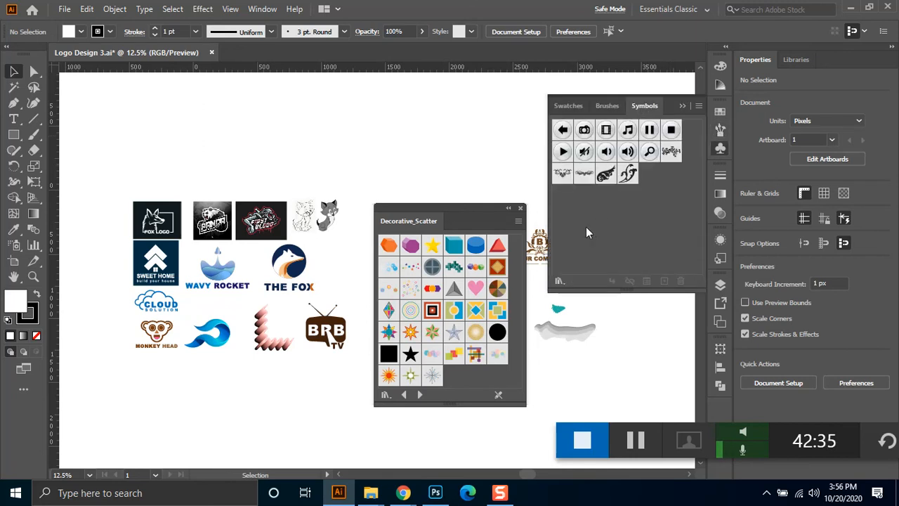
pyautogui.click(559, 282)
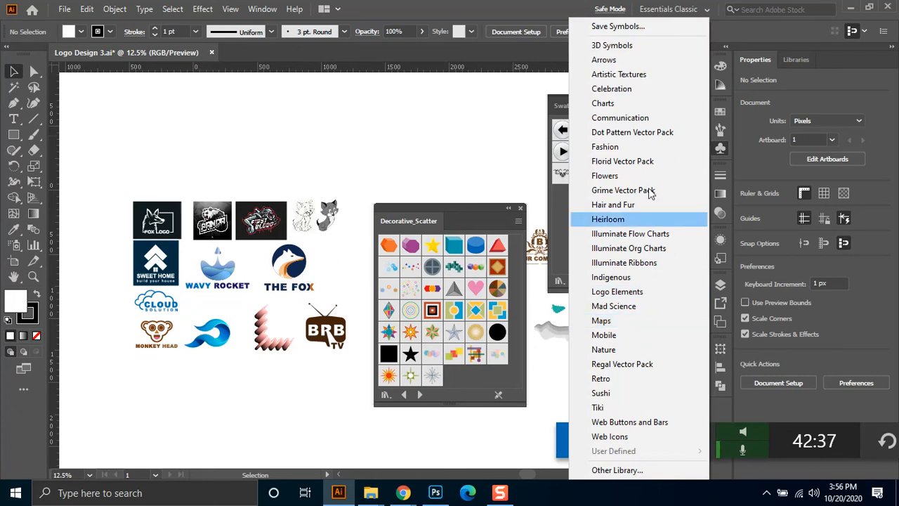
pyautogui.click(629, 80)
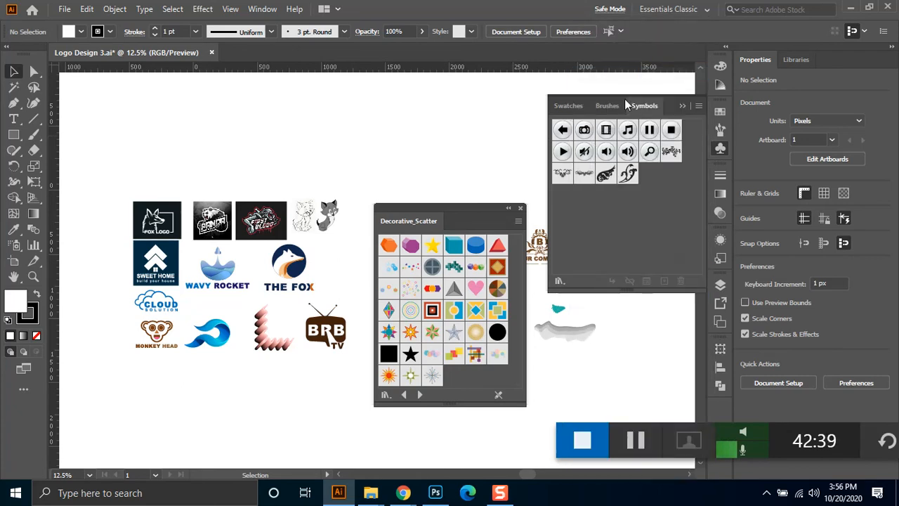
pyautogui.moveTo(463, 210); pyautogui.dragTo(322, 139)
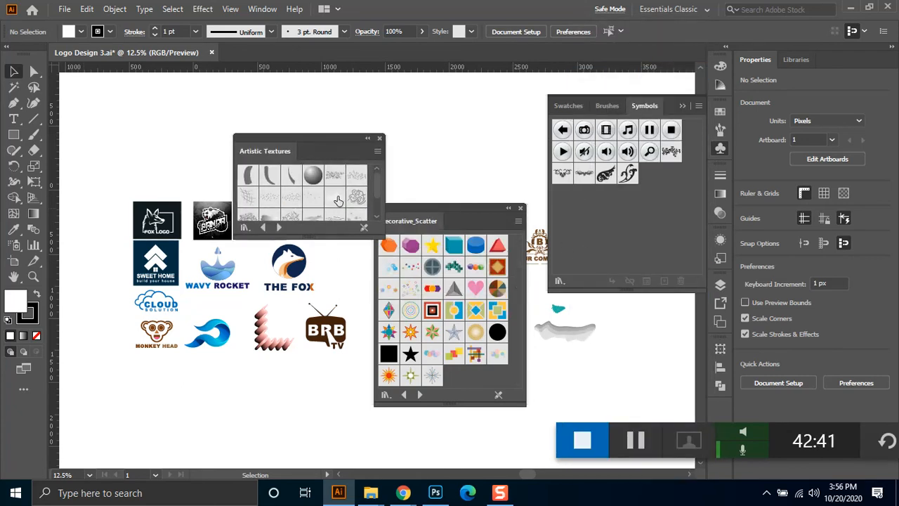
pyautogui.moveTo(309, 234); pyautogui.dragTo(309, 398)
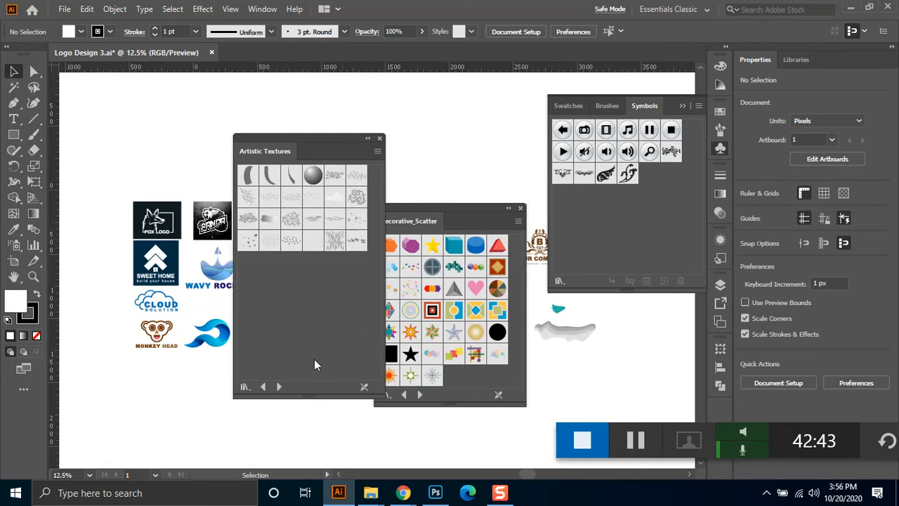
# Replace the Artistic Textures symbols with the Indigenous symbol library and view its symbols.
pyautogui.click(245, 386)
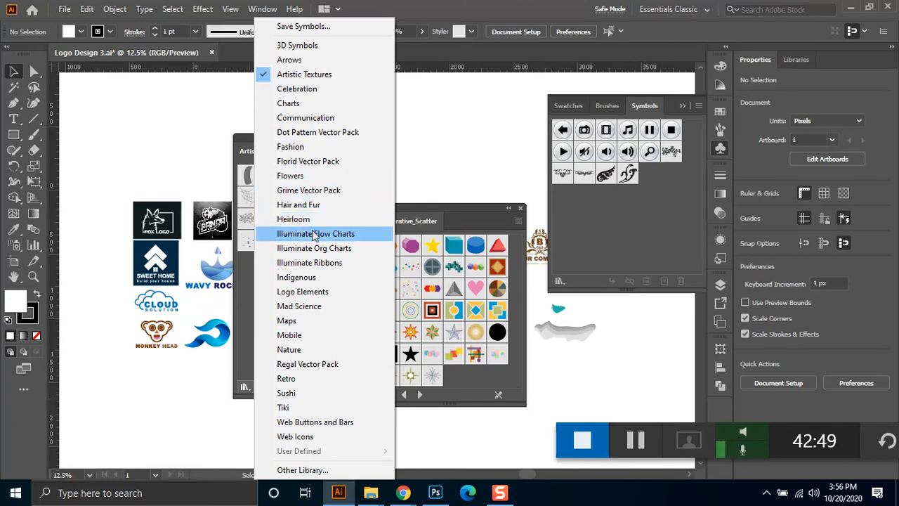
pyautogui.click(310, 282)
pyautogui.click(246, 381)
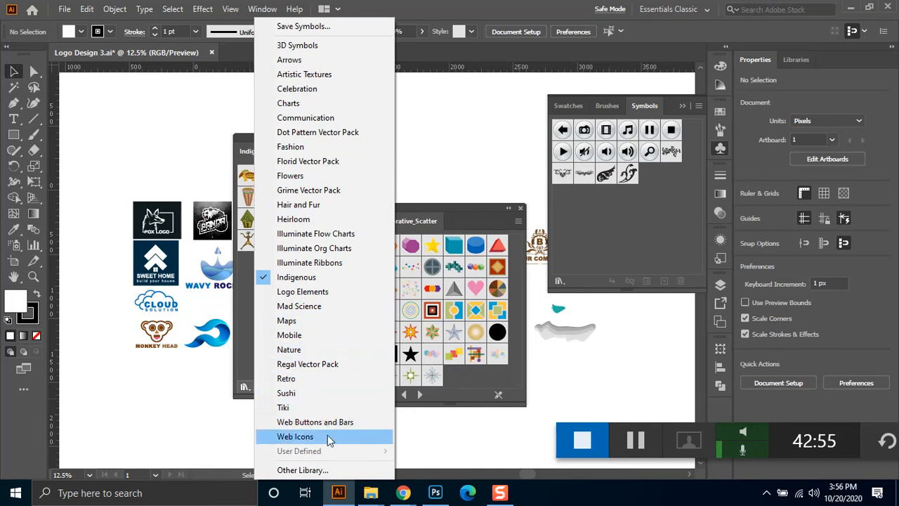
pyautogui.click(433, 376)
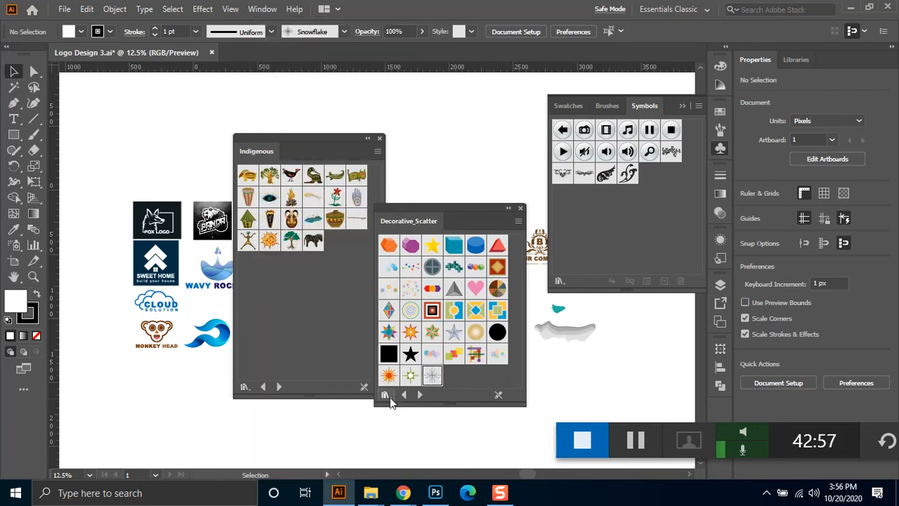
# Replace the scatter brushes with the Bristle Brush Library and browse its brushes.
pyautogui.click(386, 395)
pyautogui.moveTo(457, 288)
pyautogui.click(536, 288)
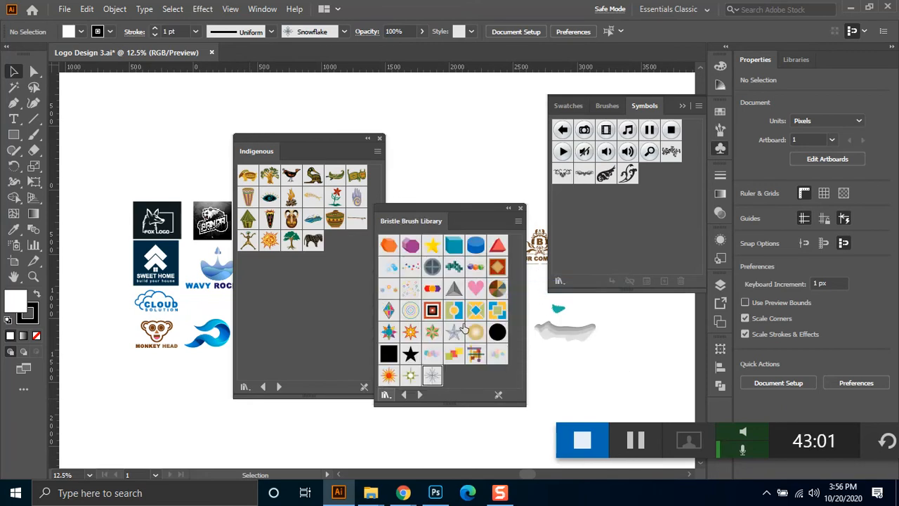
pyautogui.scroll(-1, 430, 369)
pyautogui.scroll(-3, 515, 316)
pyautogui.moveTo(517, 314); pyautogui.dragTo(515, 243)
# Load the Elegant Curl & Floral Brush Set and browse its brushes.
pyautogui.click(385, 397)
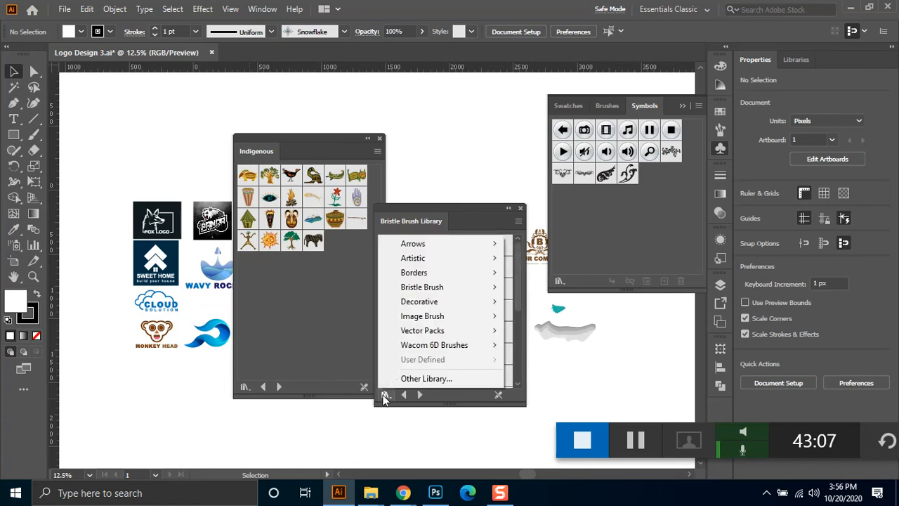
pyautogui.moveTo(451, 301)
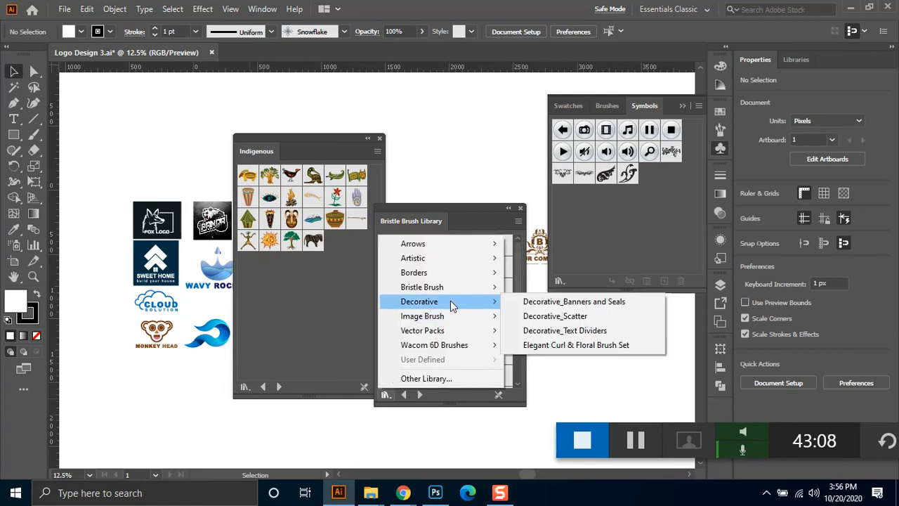
pyautogui.click(551, 349)
pyautogui.moveTo(519, 266)
pyautogui.mouseDown()
pyautogui.moveTo(516, 382)
pyautogui.moveTo(510, 242)
pyautogui.mouseUp()
# View the Grunge brushes vector pack in an enlarged library, followed by the Hand Drawn brushes vector pack.
pyautogui.click(385, 395)
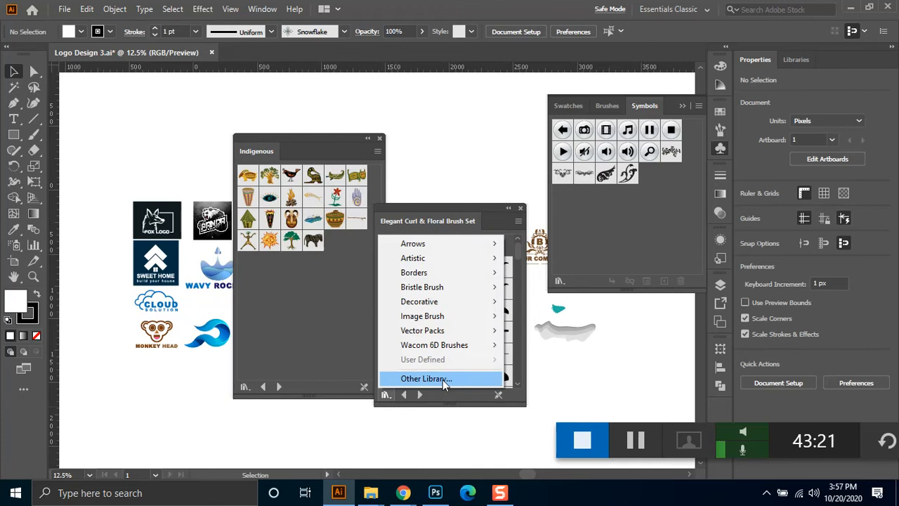
pyautogui.moveTo(457, 331)
pyautogui.click(585, 333)
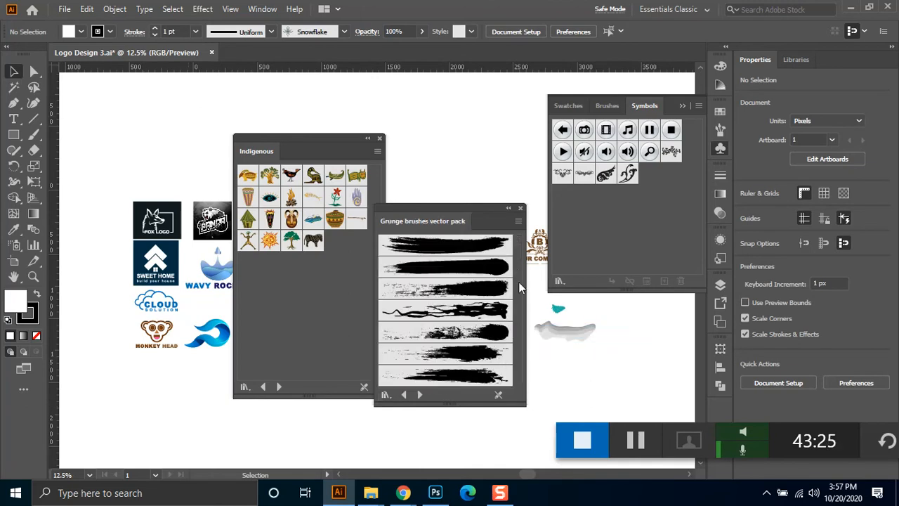
pyautogui.moveTo(450, 406); pyautogui.dragTo(450, 427)
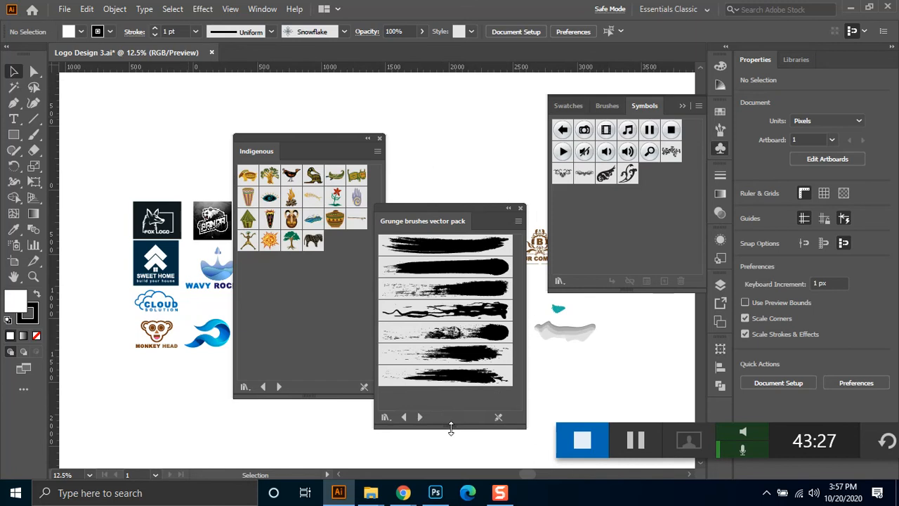
pyautogui.click(385, 417)
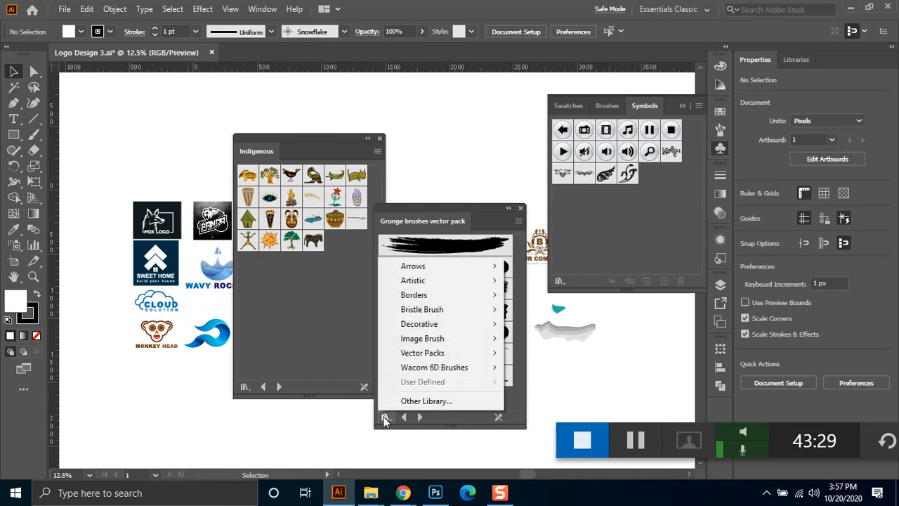
pyautogui.moveTo(450, 357)
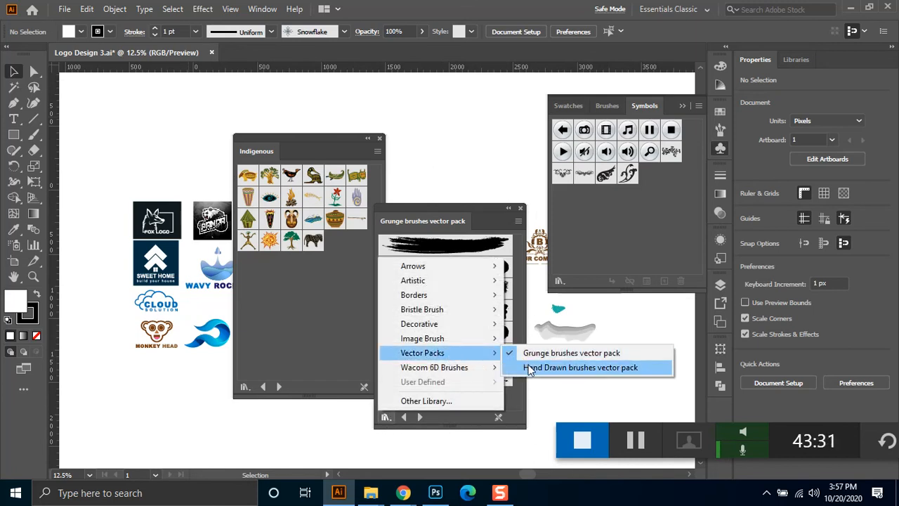
pyautogui.click(580, 368)
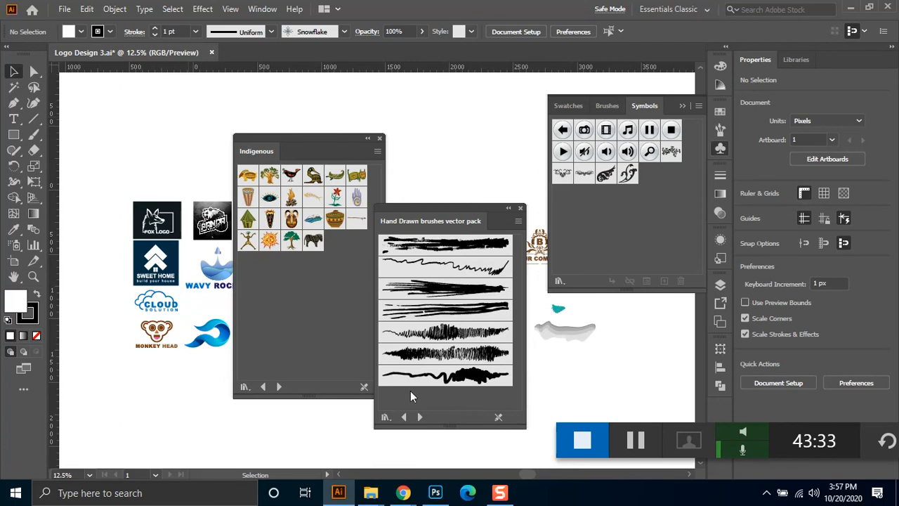
# Load the Image Brush Library and browse its pattern brushes.
pyautogui.click(385, 418)
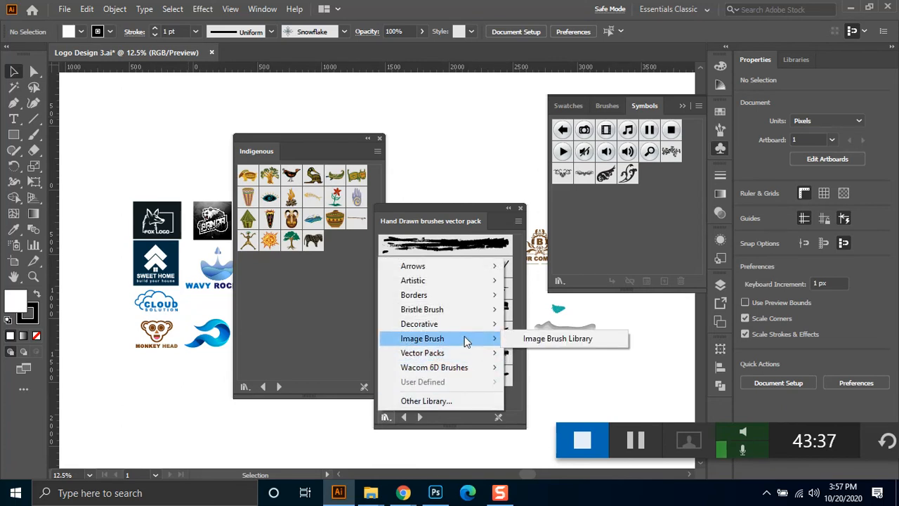
pyautogui.click(536, 338)
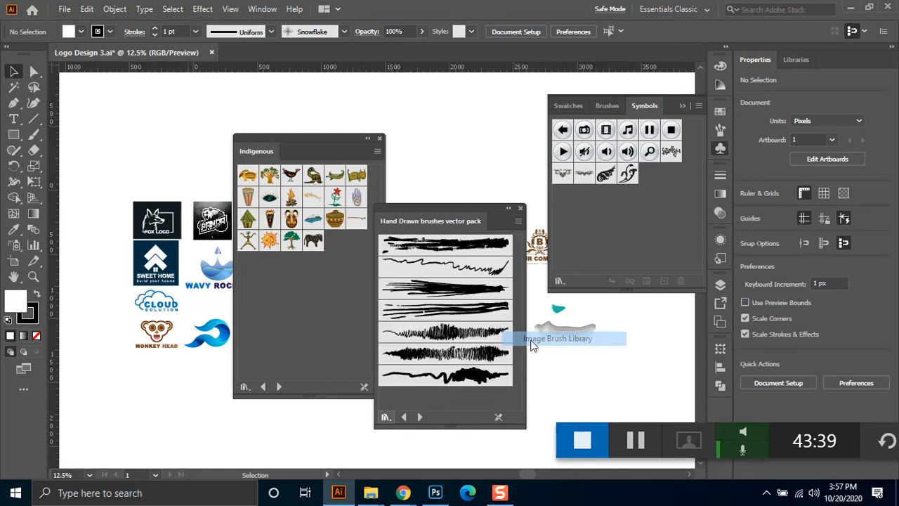
pyautogui.scroll(-2, 469, 372)
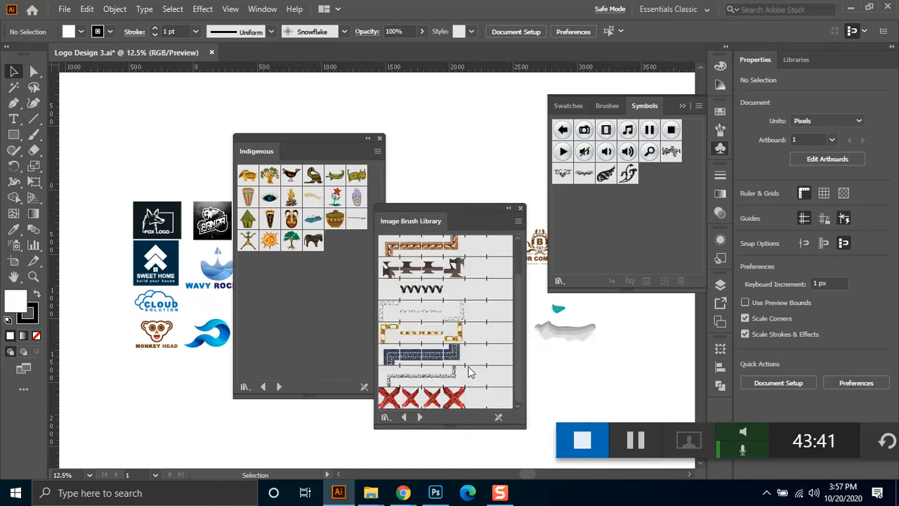
# Load the Decorative_Banners and Seals brush library and browse through to its last brushes.
pyautogui.click(385, 417)
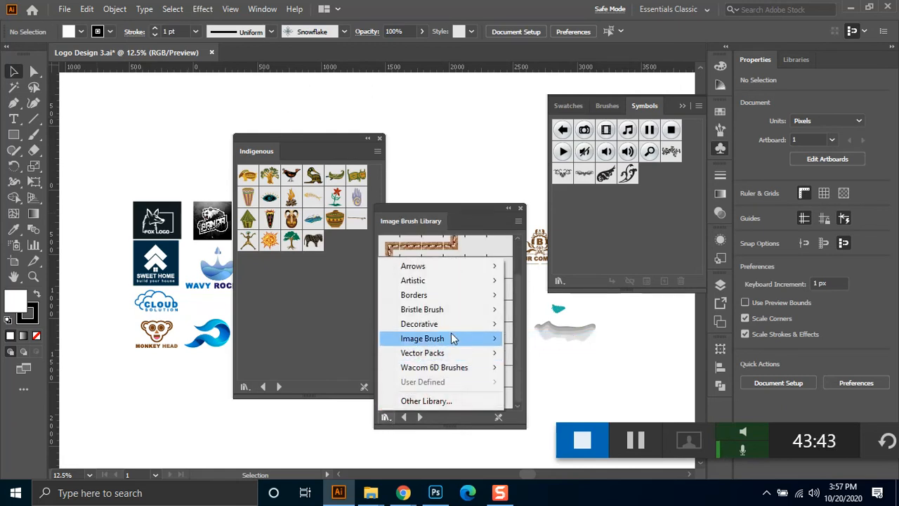
pyautogui.moveTo(463, 323)
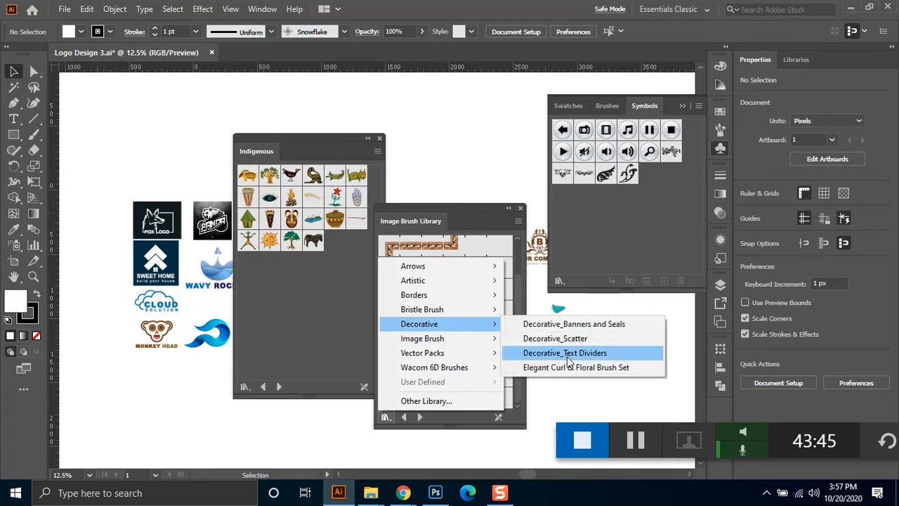
pyautogui.click(575, 324)
pyautogui.scroll(-3, 442, 340)
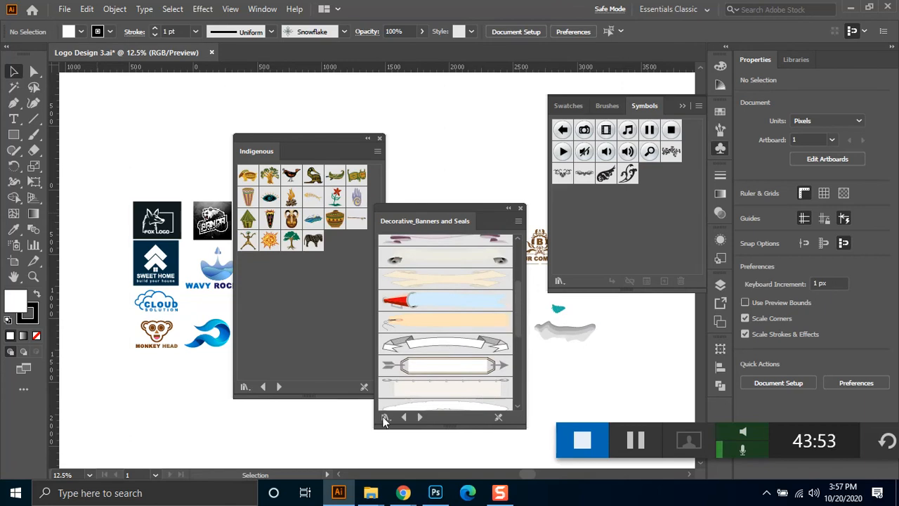
pyautogui.scroll(-3, 385, 415)
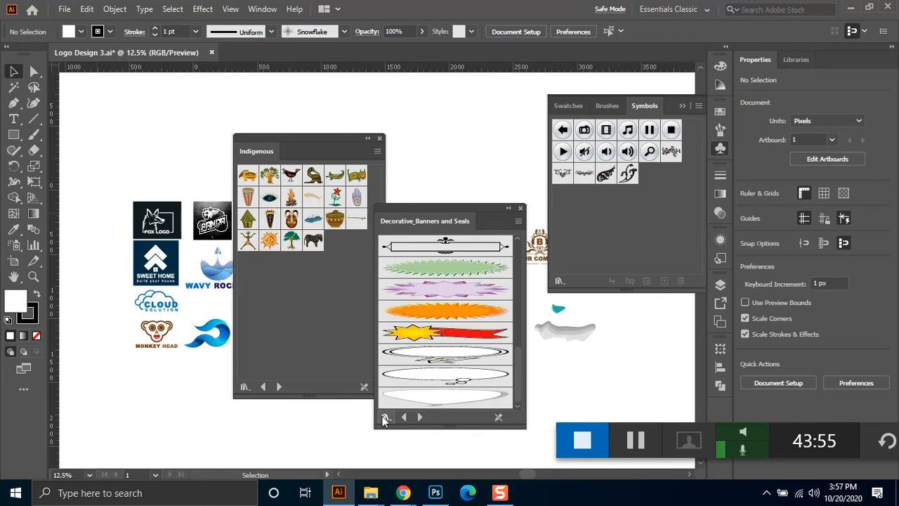
# Replace the banner and seal brushes with the Borders_Novelty brush library.
pyautogui.click(384, 420)
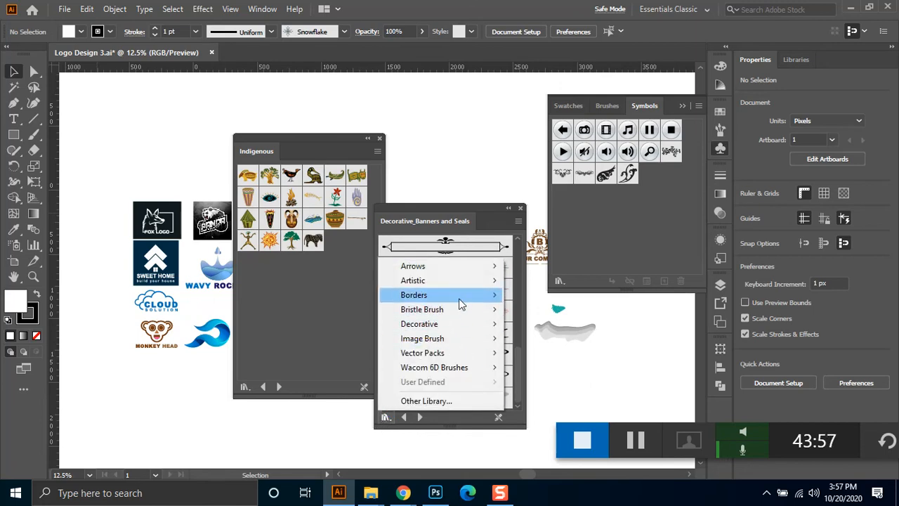
pyautogui.moveTo(461, 304)
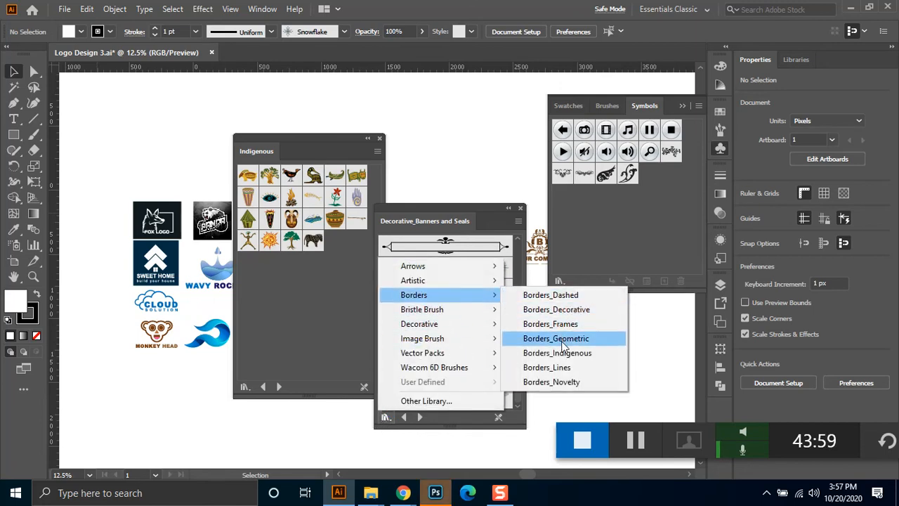
pyautogui.click(560, 385)
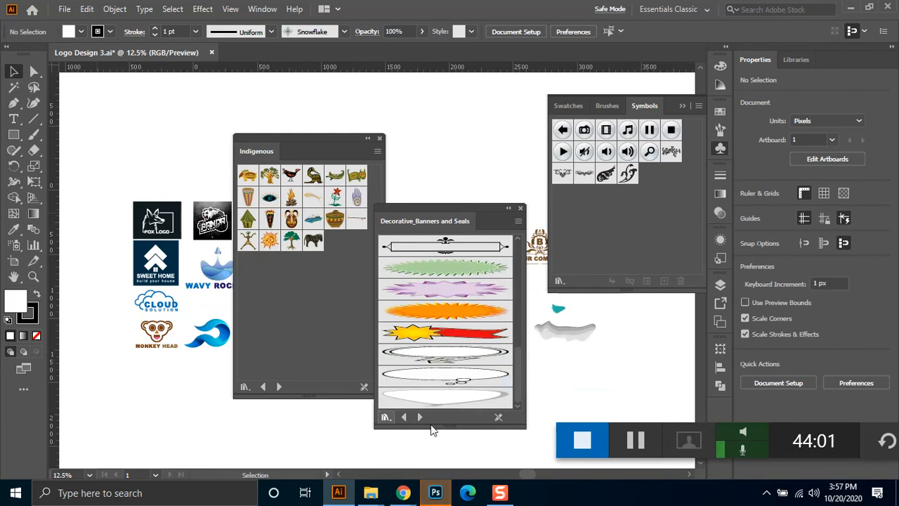
# Load the Artistic_Watercolor brush library, followed by the Artistic_ScrollPen library.
pyautogui.click(386, 419)
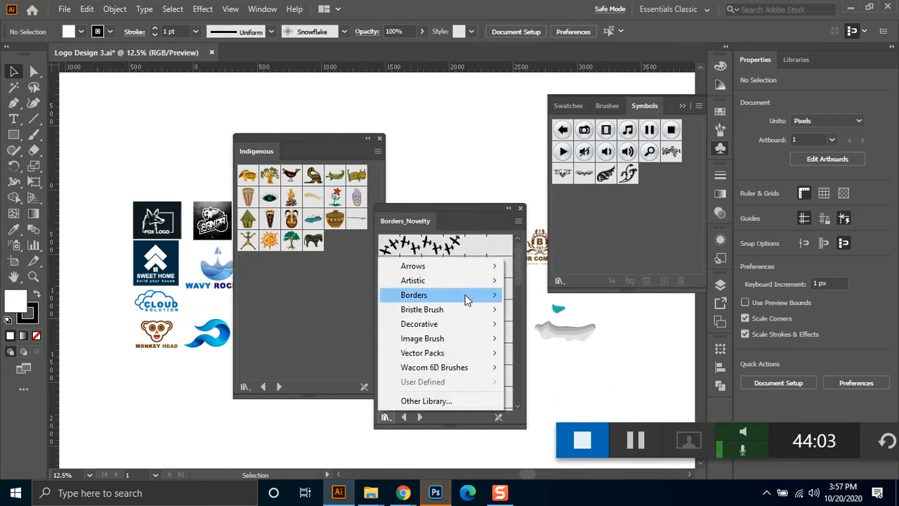
pyautogui.moveTo(467, 300)
pyautogui.moveTo(466, 281)
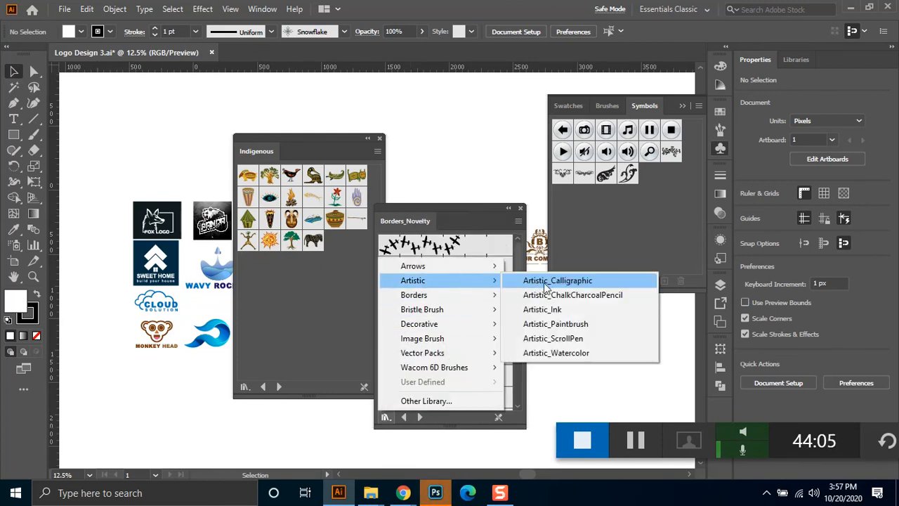
pyautogui.click(555, 356)
pyautogui.click(385, 418)
pyautogui.moveTo(450, 281)
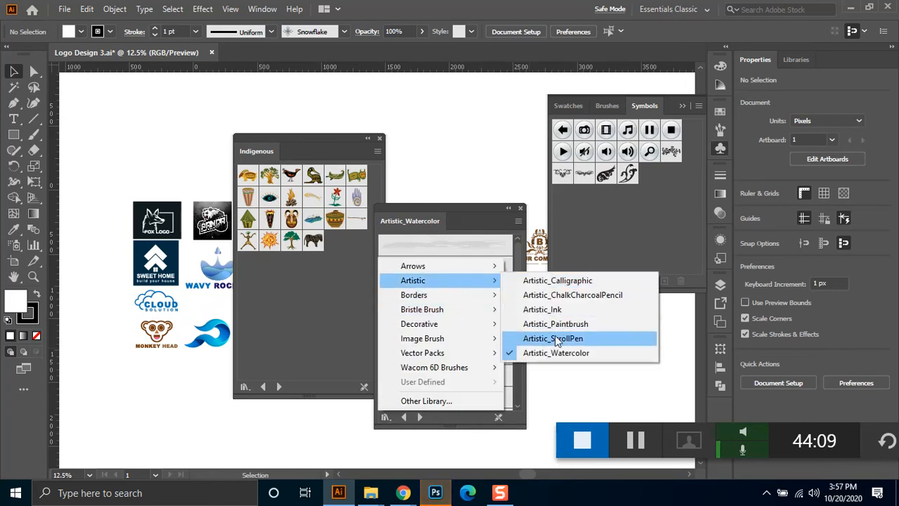
pyautogui.click(560, 339)
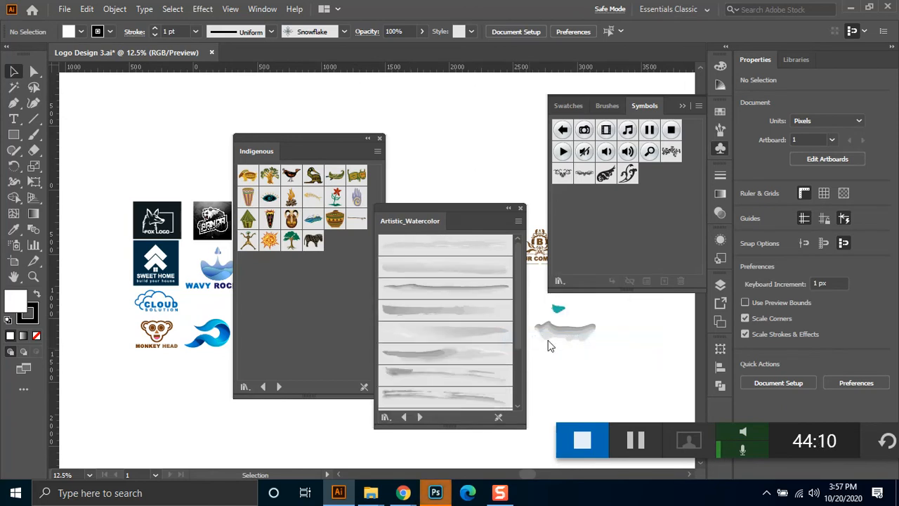
# Load the Artistic_Paintbrush brush library and browse through its brushes.
pyautogui.click(385, 418)
pyautogui.moveTo(457, 281)
pyautogui.click(566, 324)
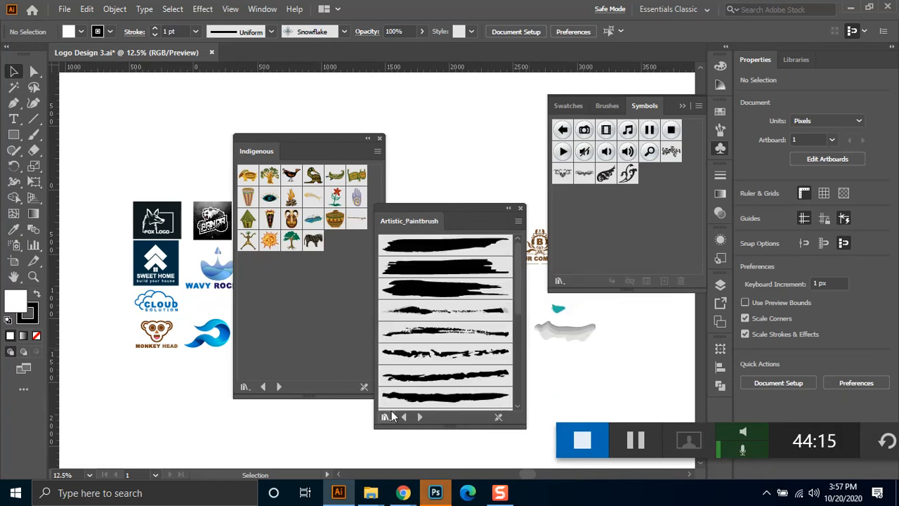
pyautogui.scroll(-3, 461, 376)
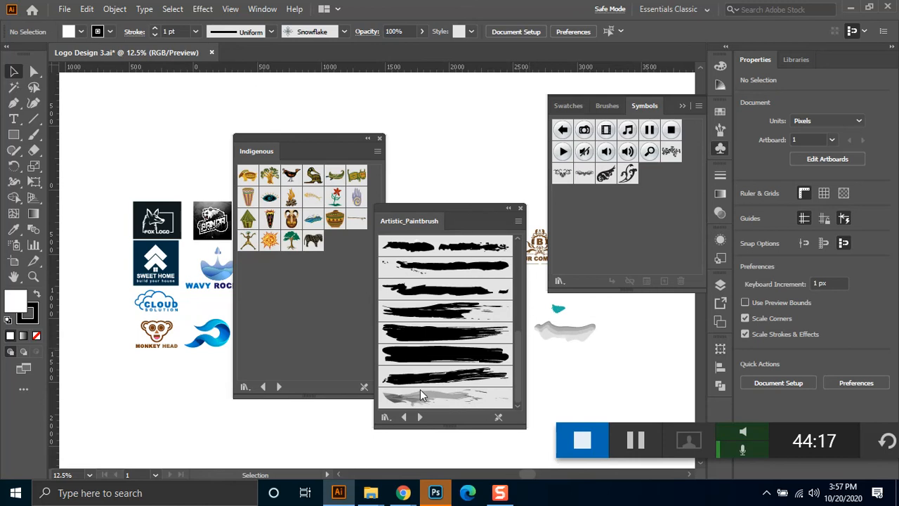
pyautogui.scroll(3, 420, 395)
# Replace the paintbrush strokes with the Artistic_Ink brush library.
pyautogui.click(385, 417)
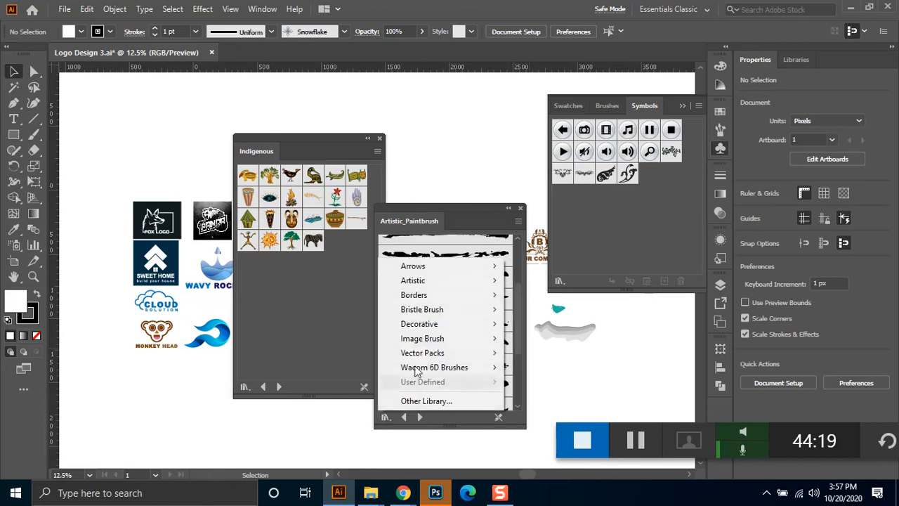
pyautogui.moveTo(468, 283)
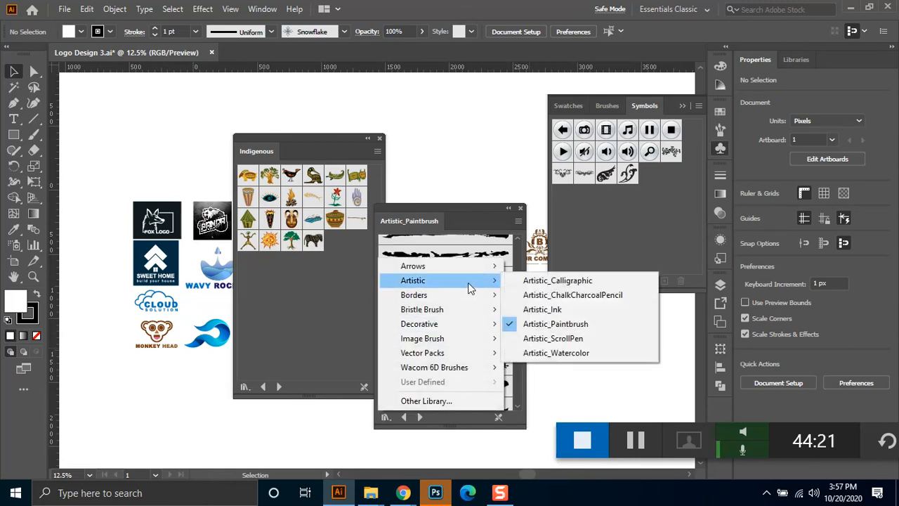
pyautogui.click(574, 307)
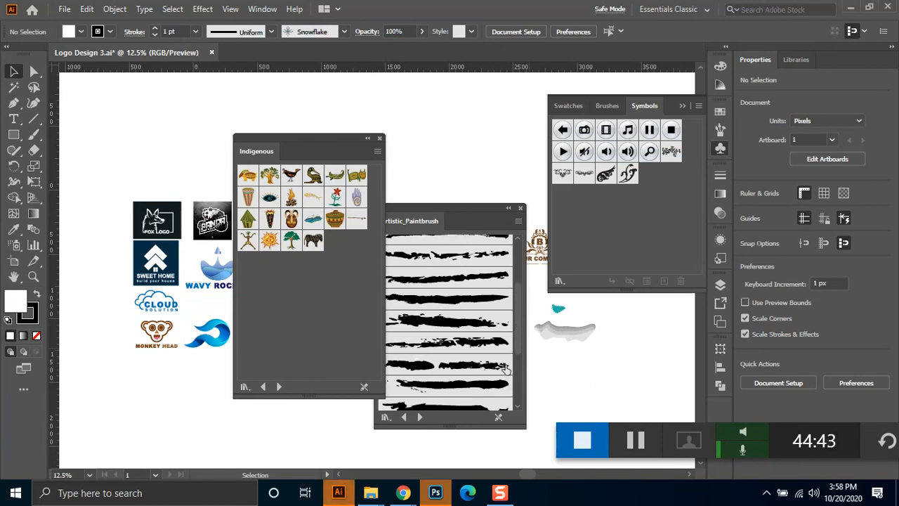
# Try to switch from Illustrator to Photoshop, and minimize the Illustrator window.
pyautogui.click(434, 492)
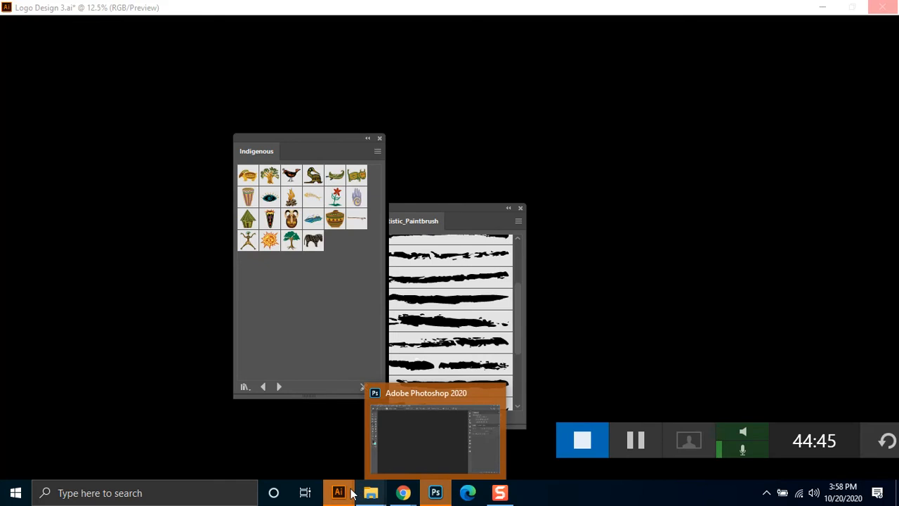
pyautogui.moveTo(338, 492)
pyautogui.click(304, 446)
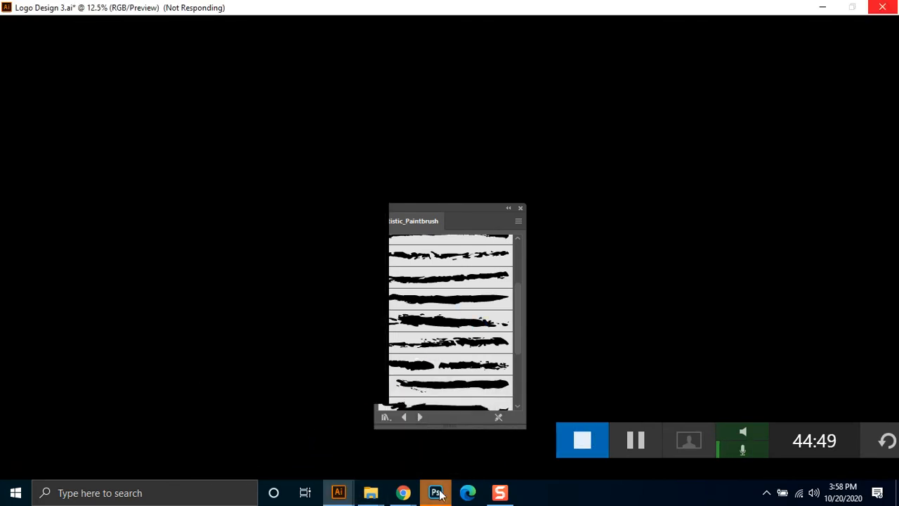
pyautogui.moveTo(338, 492)
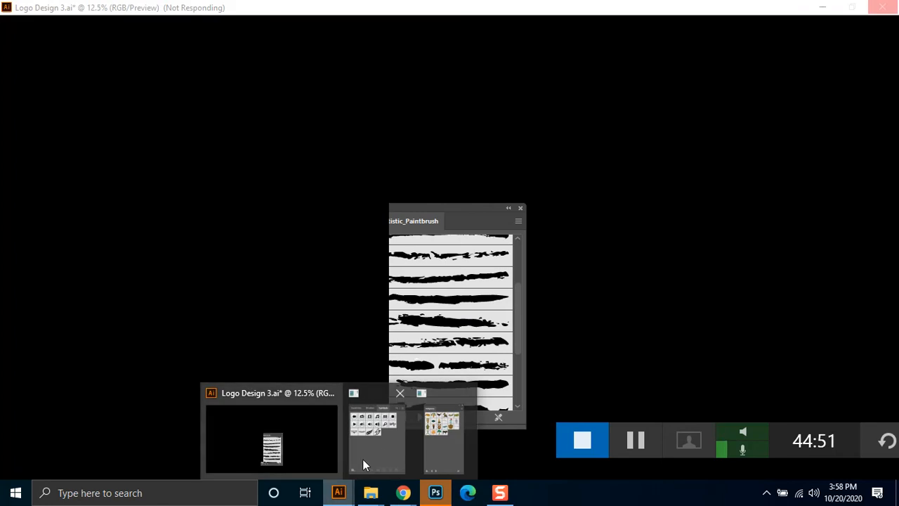
pyautogui.click(336, 441)
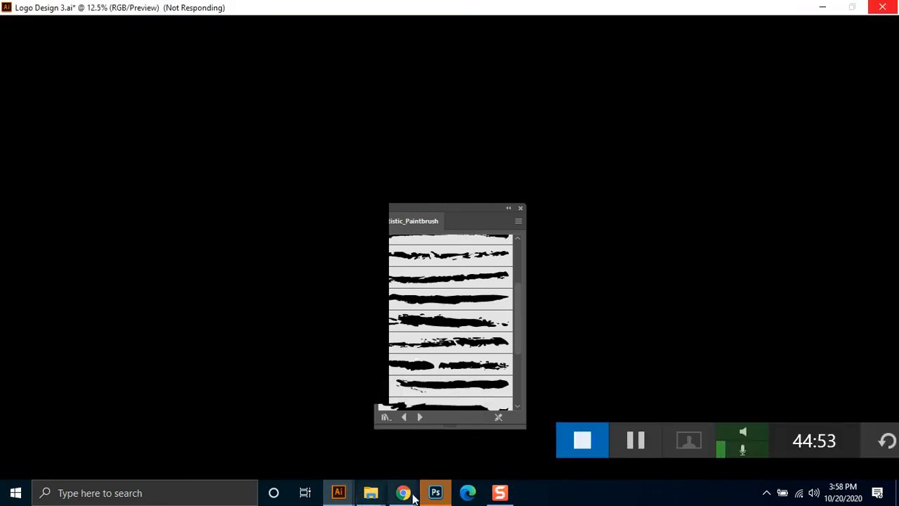
pyautogui.click(436, 494)
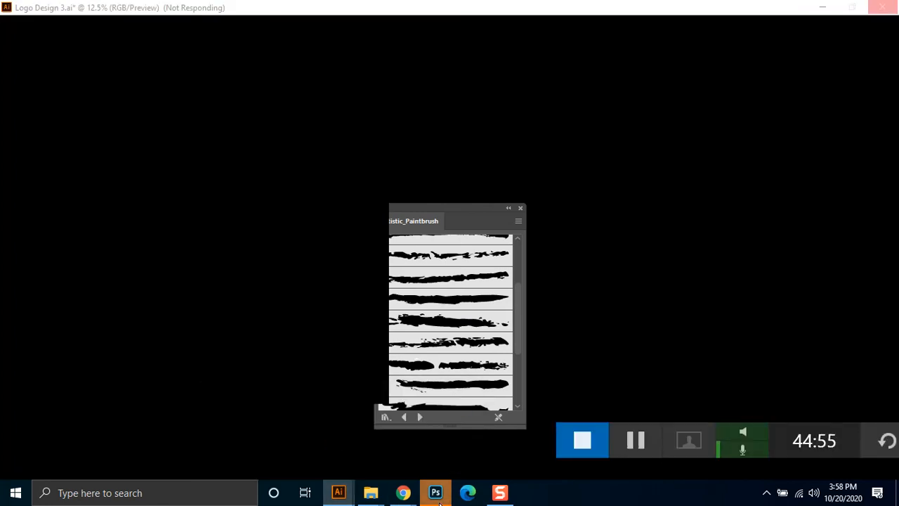
pyautogui.click(822, 8)
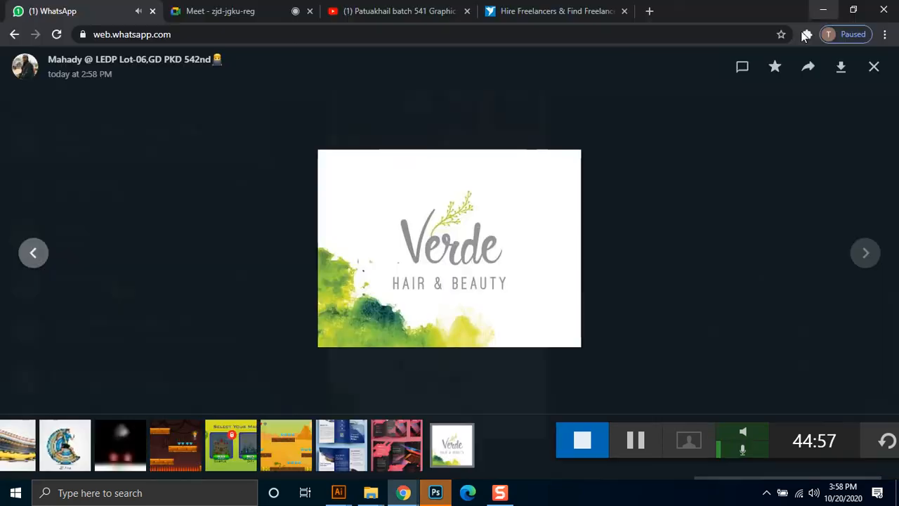
pyautogui.click(248, 8)
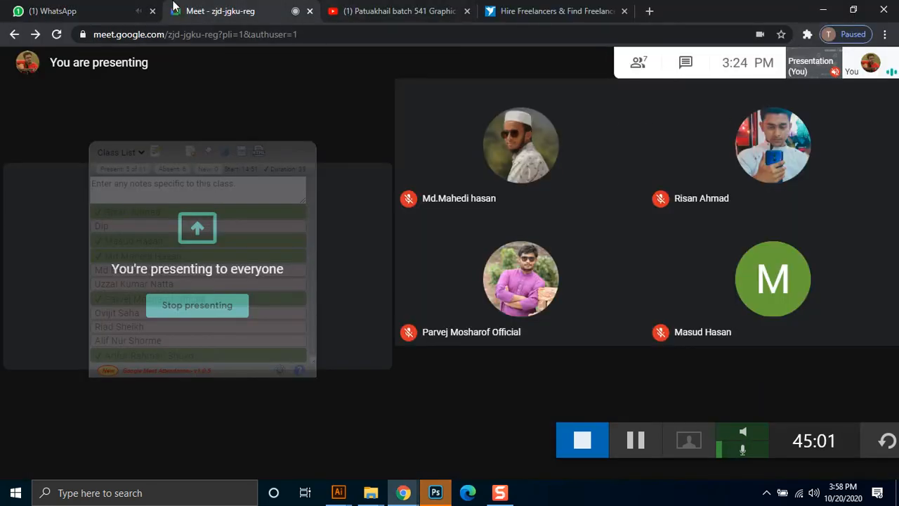
pyautogui.click(101, 9)
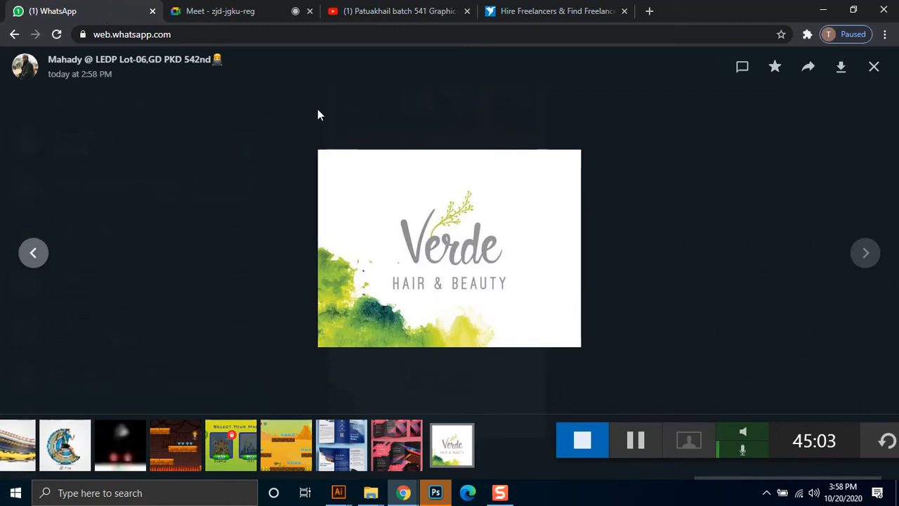
pyautogui.click(254, 13)
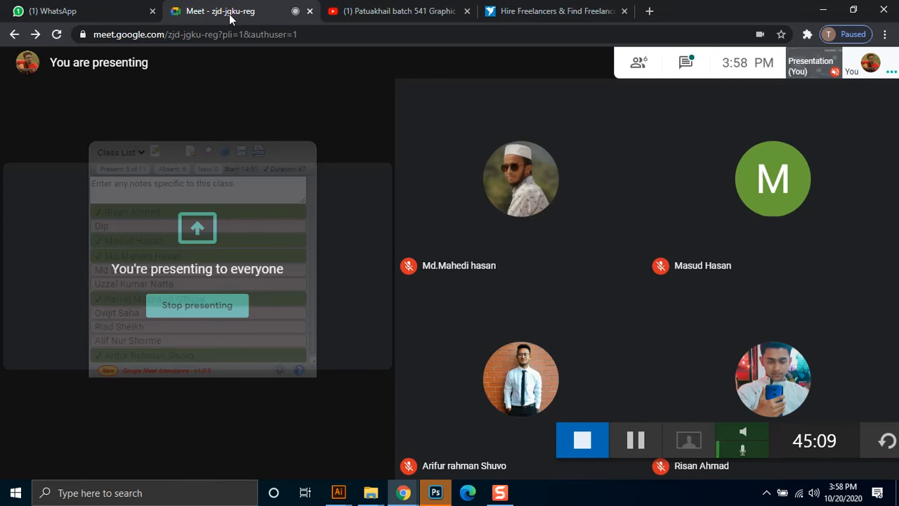
pyautogui.click(439, 490)
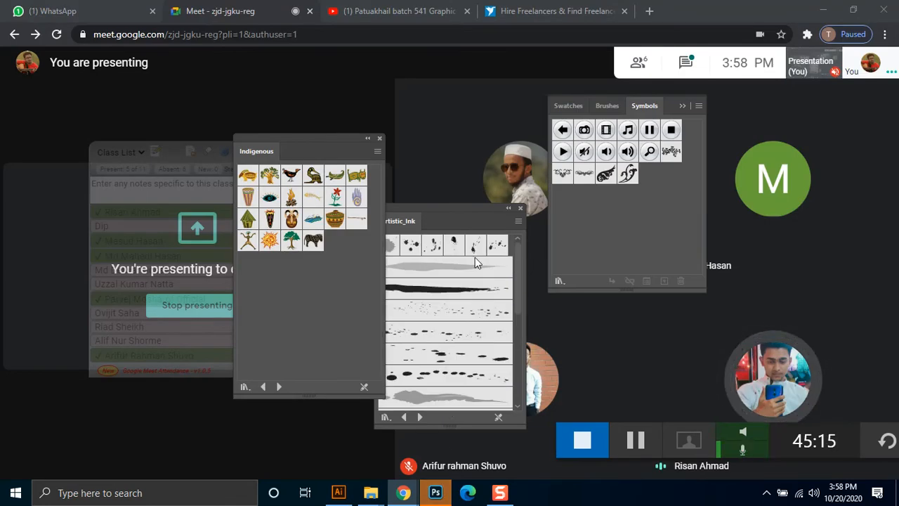
# Move the Artistic_Ink library clear of the Indigenous symbol library and browse to its last brushes.
pyautogui.moveTo(444, 220); pyautogui.dragTo(466, 182)
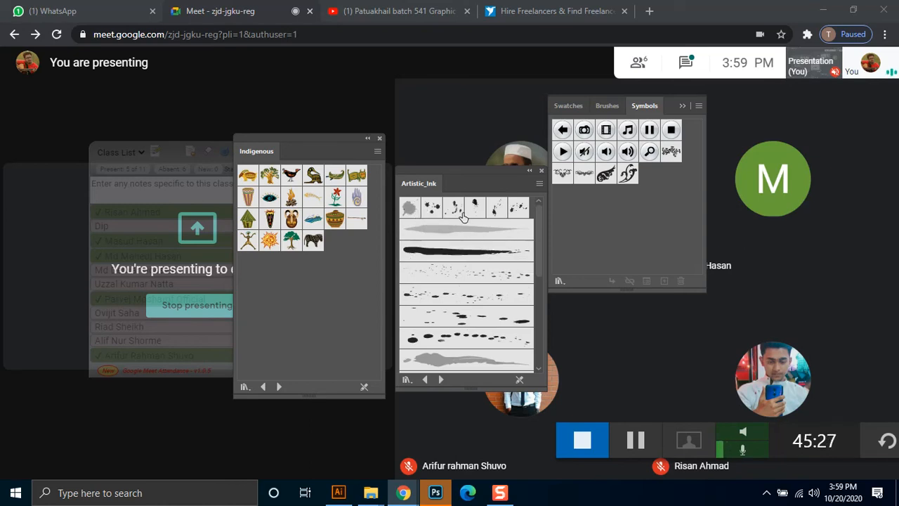
pyautogui.moveTo(541, 217); pyautogui.dragTo(539, 319)
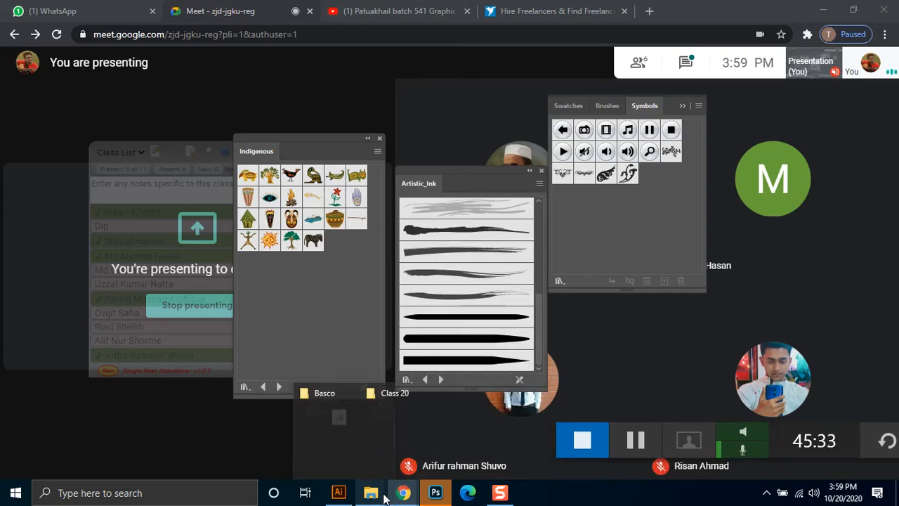
pyautogui.moveTo(392, 490)
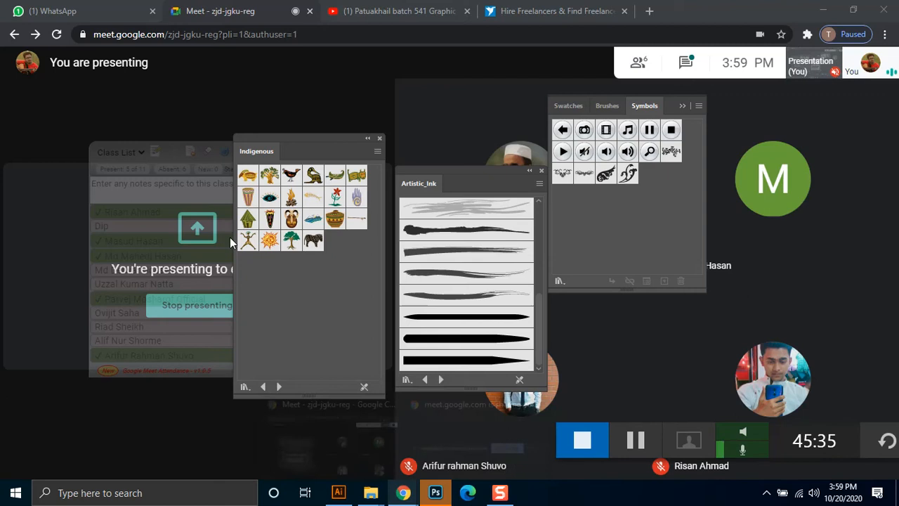
pyautogui.click(76, 11)
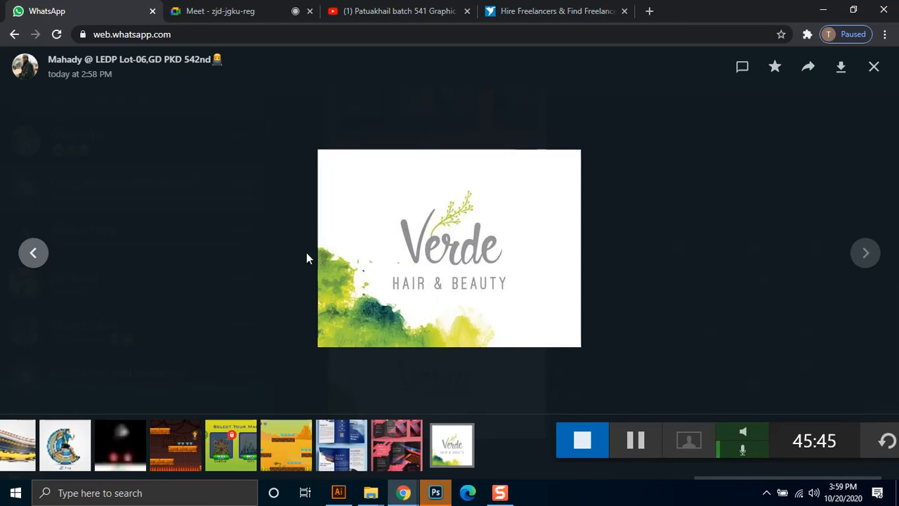
pyautogui.moveTo(345, 492)
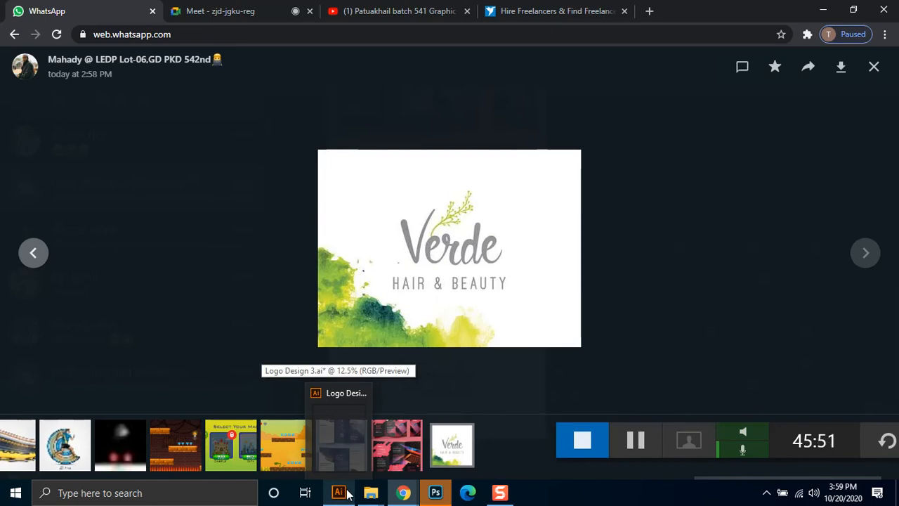
pyautogui.click(435, 493)
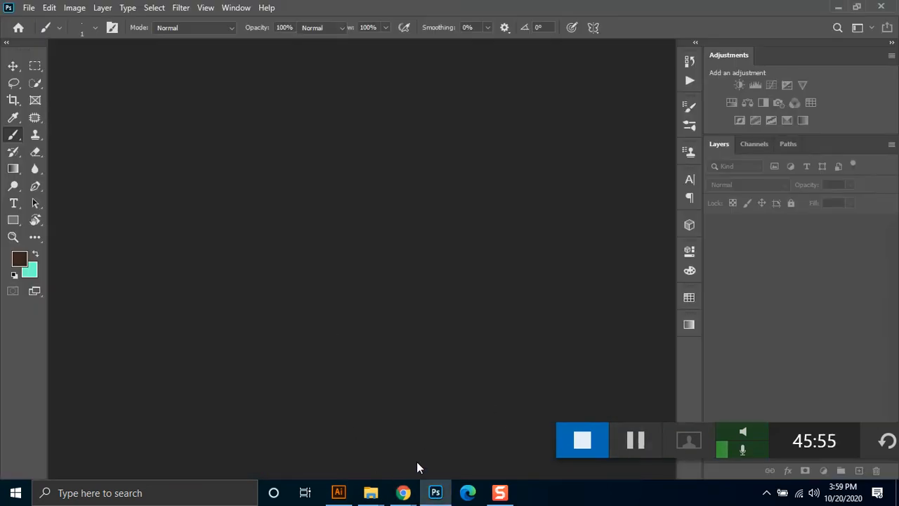
pyautogui.moveTo(403, 493)
pyautogui.moveTo(362, 421)
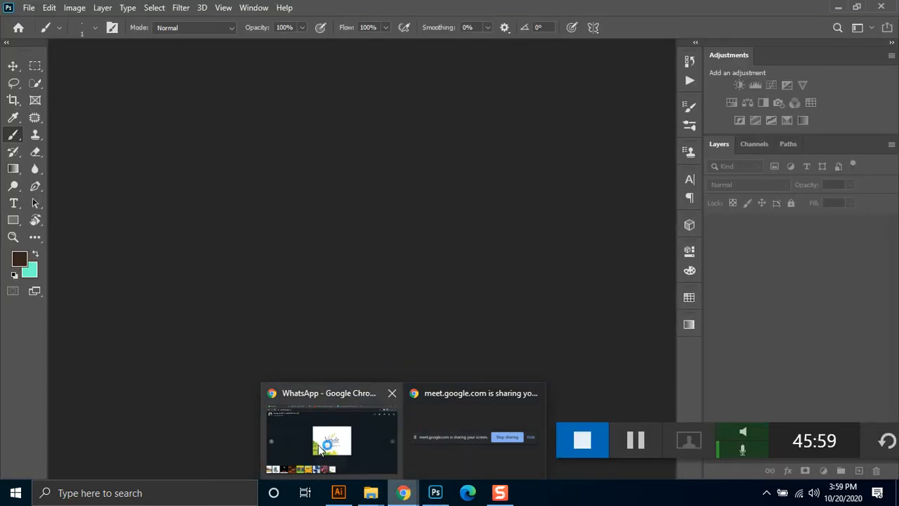
pyautogui.click(319, 450)
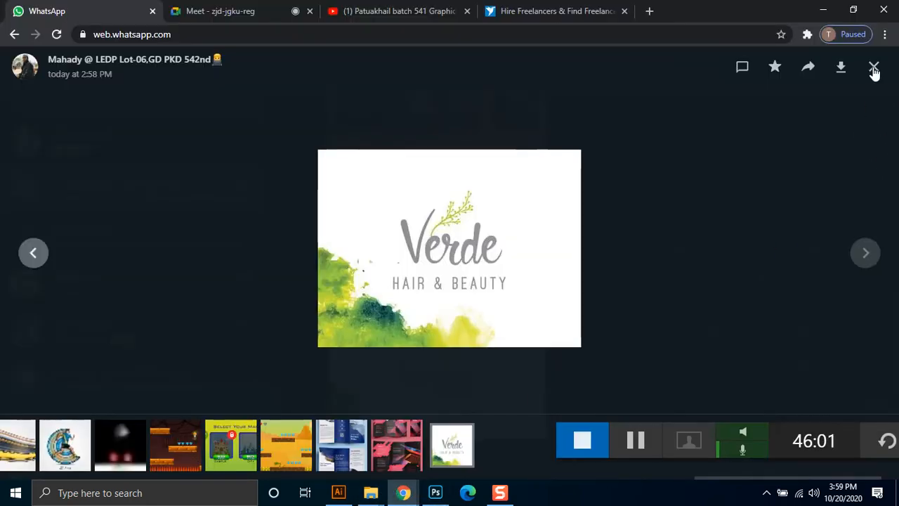
# Switch to Illustrator to reposition the Indigenous symbol library, and return to Photoshop.
pyautogui.click(353, 496)
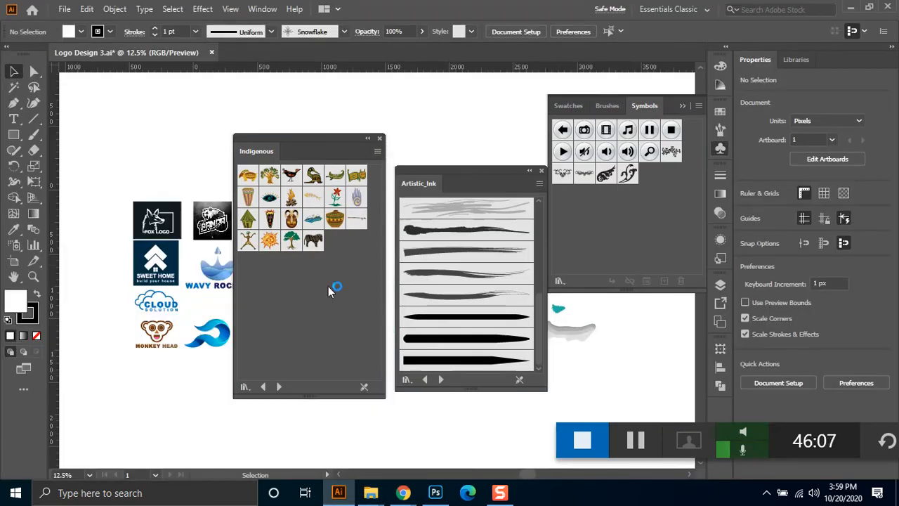
pyautogui.moveTo(321, 141); pyautogui.dragTo(340, 157)
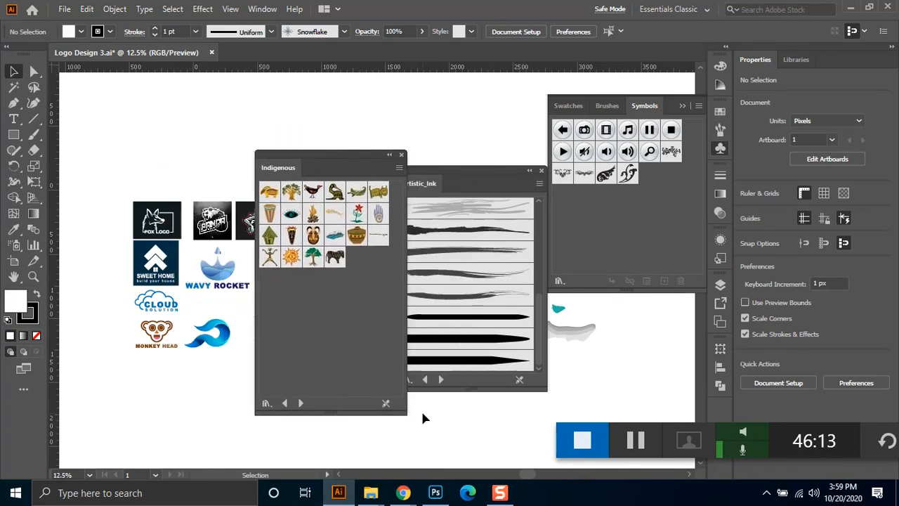
pyautogui.moveTo(437, 495)
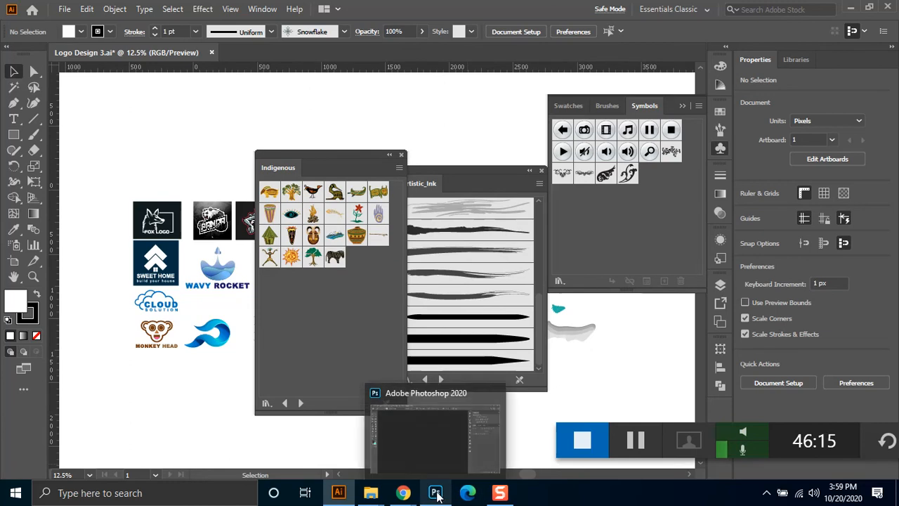
pyautogui.click(424, 423)
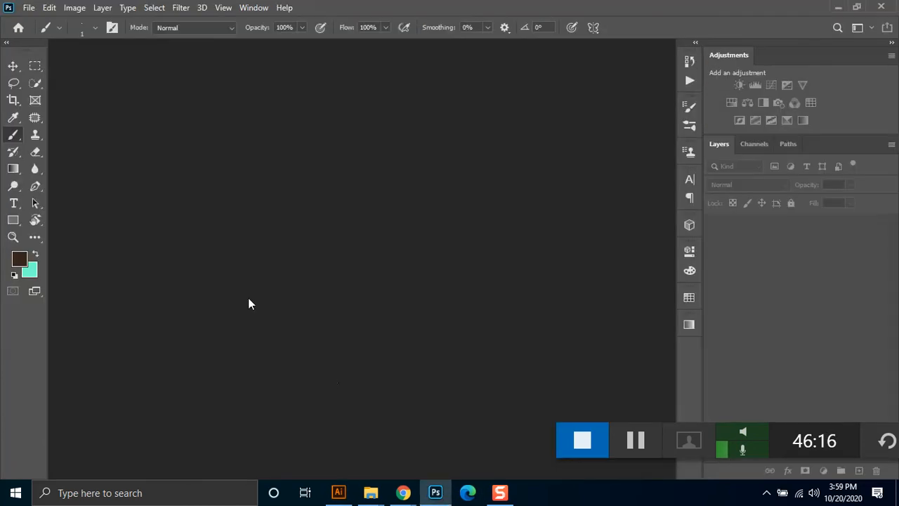
pyautogui.click(29, 8)
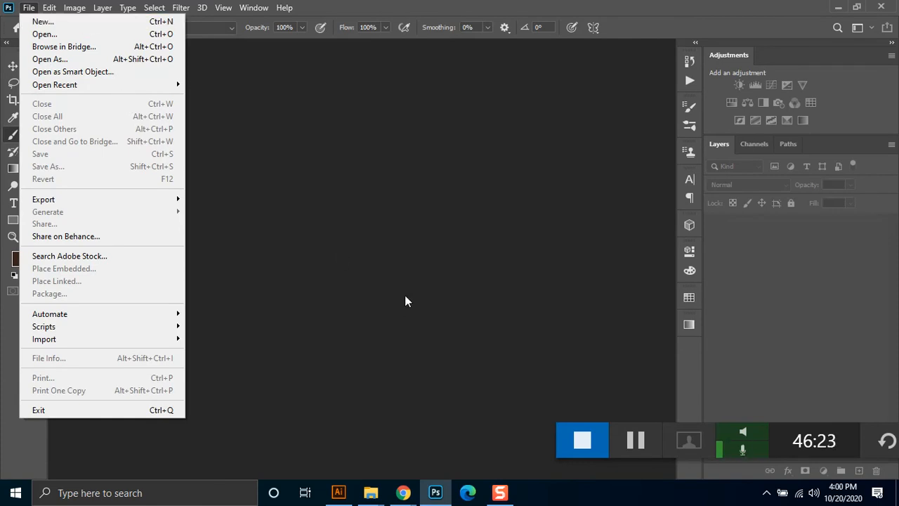
# Find Product-Catalogue in the Basco folder of Class 20 and open it as a document in Photoshop.
pyautogui.click(380, 483)
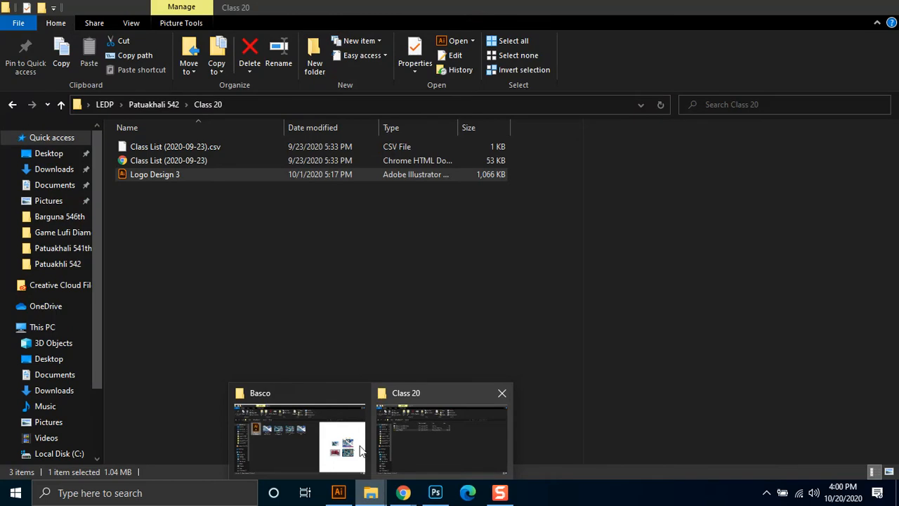
pyautogui.moveTo(313, 440)
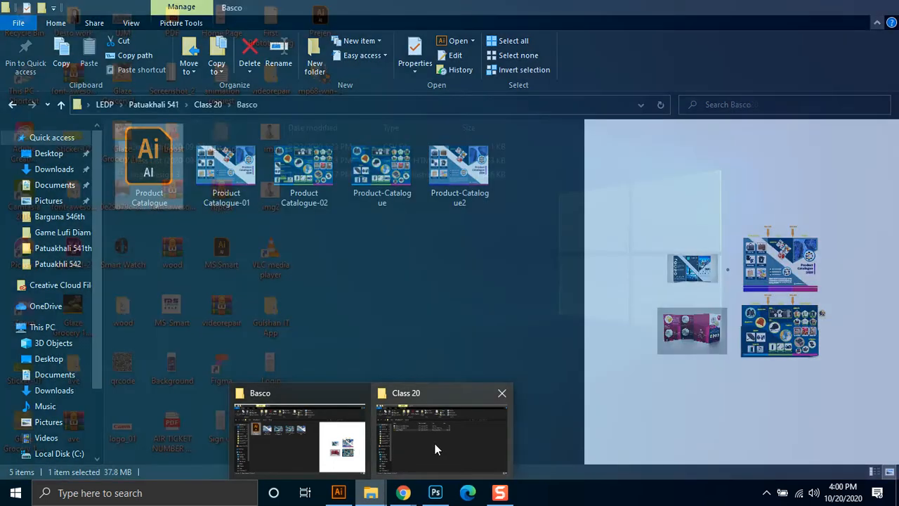
pyautogui.click(431, 443)
pyautogui.click(366, 495)
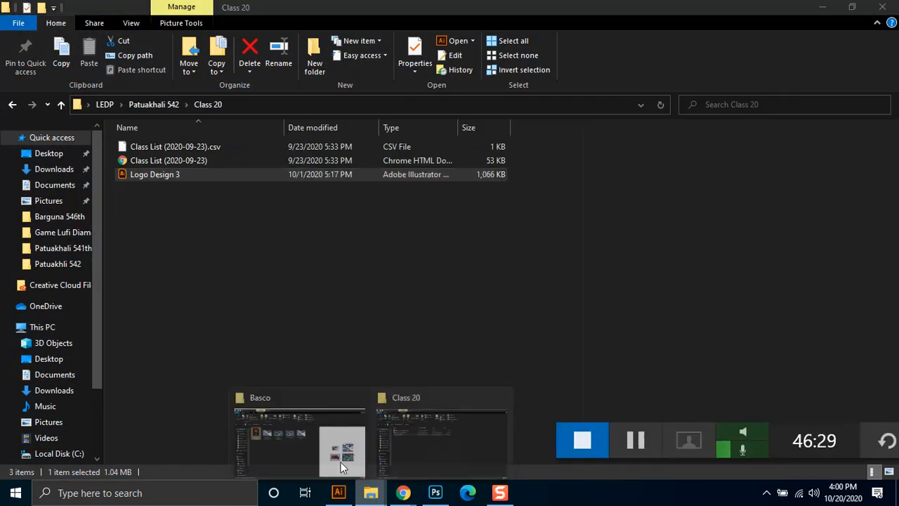
pyautogui.click(328, 445)
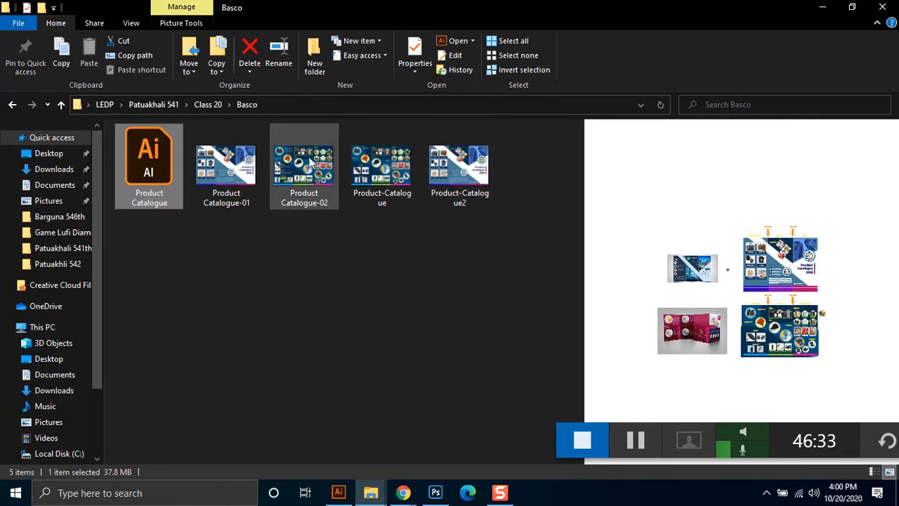
pyautogui.click(342, 184)
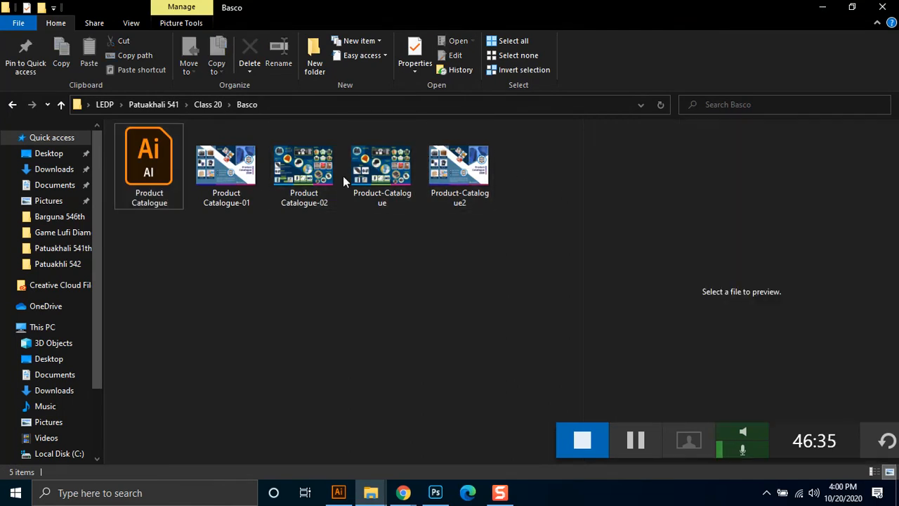
pyautogui.click(395, 177)
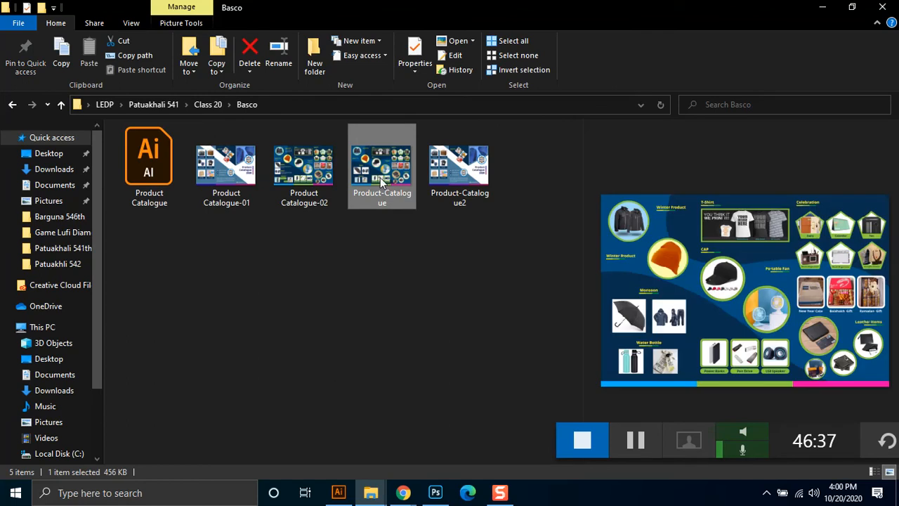
pyautogui.moveTo(379, 162); pyautogui.dragTo(360, 309)
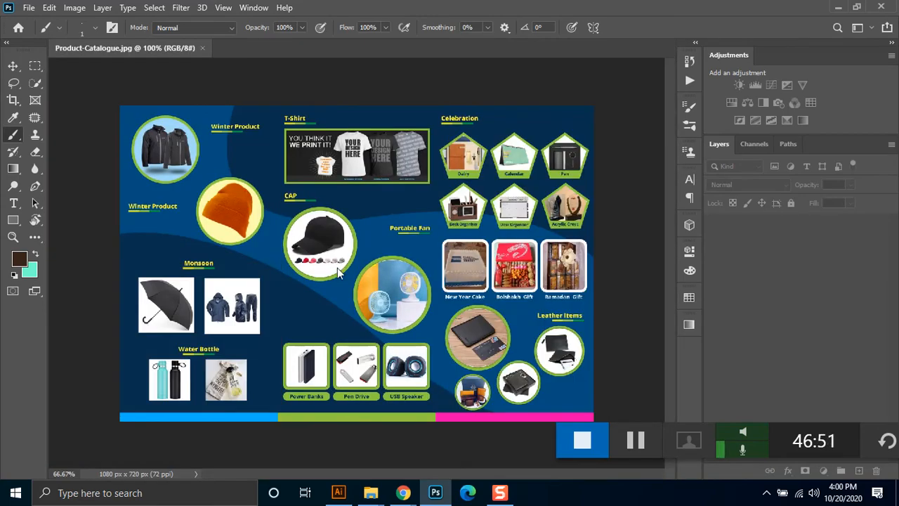
# Switch to Illustrator, close Logo Design 3.ai without saving its changes, and quit the program.
pyautogui.click(339, 492)
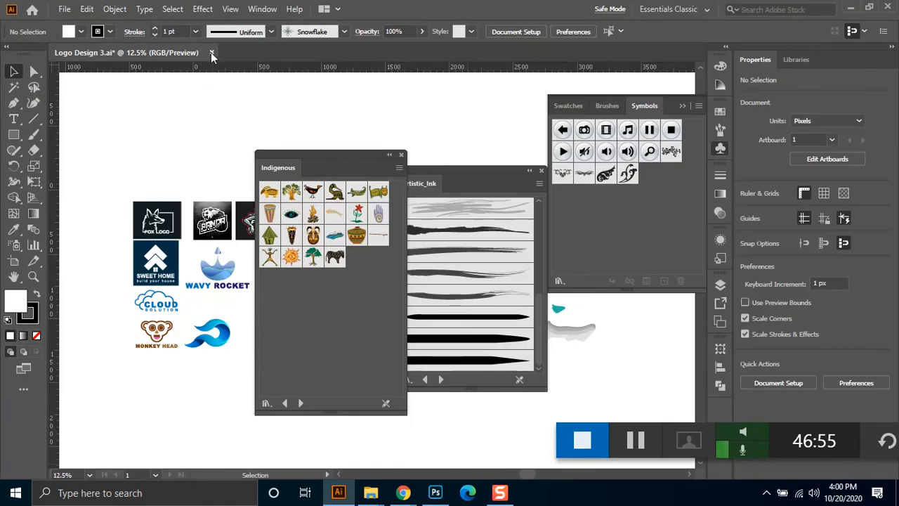
pyautogui.click(888, 7)
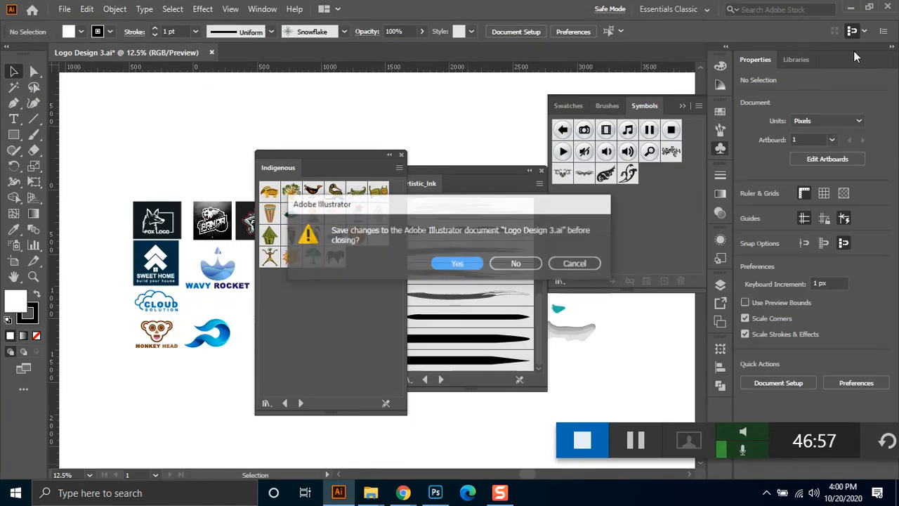
pyautogui.click(513, 265)
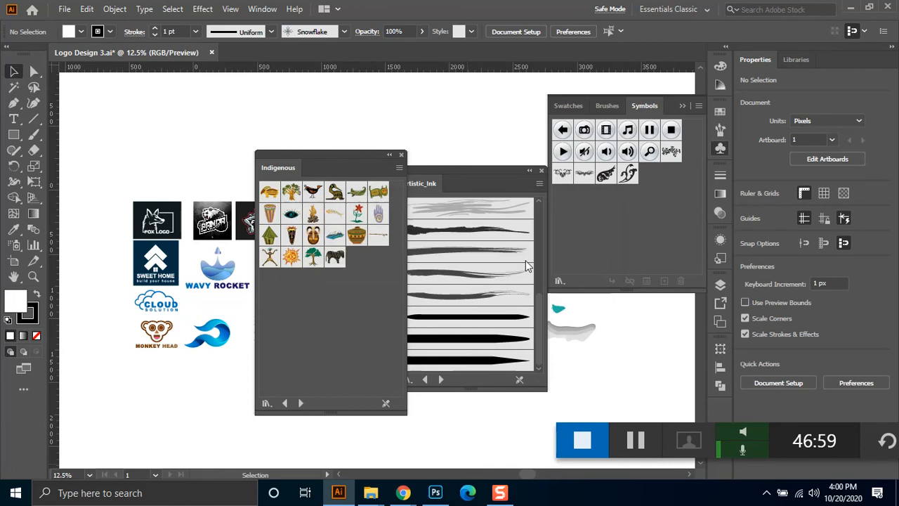
pyautogui.click(301, 143)
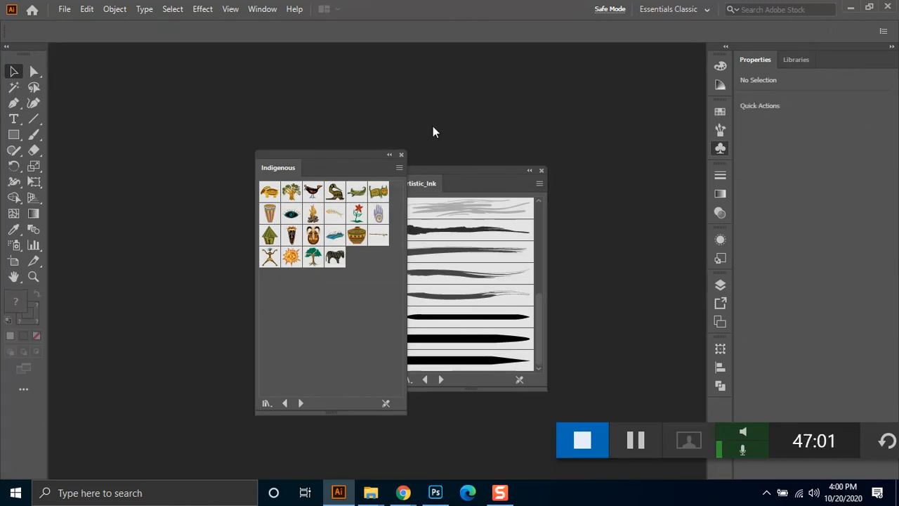
pyautogui.click(887, 6)
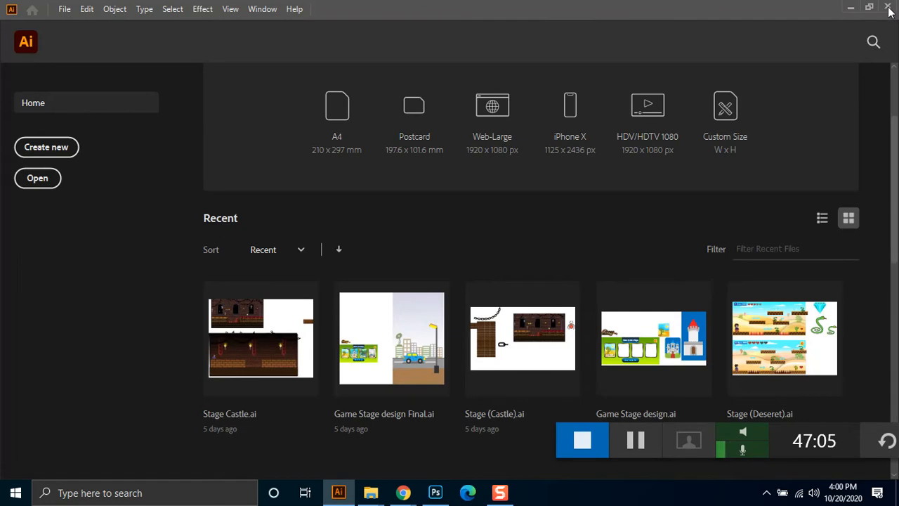
pyautogui.click(887, 6)
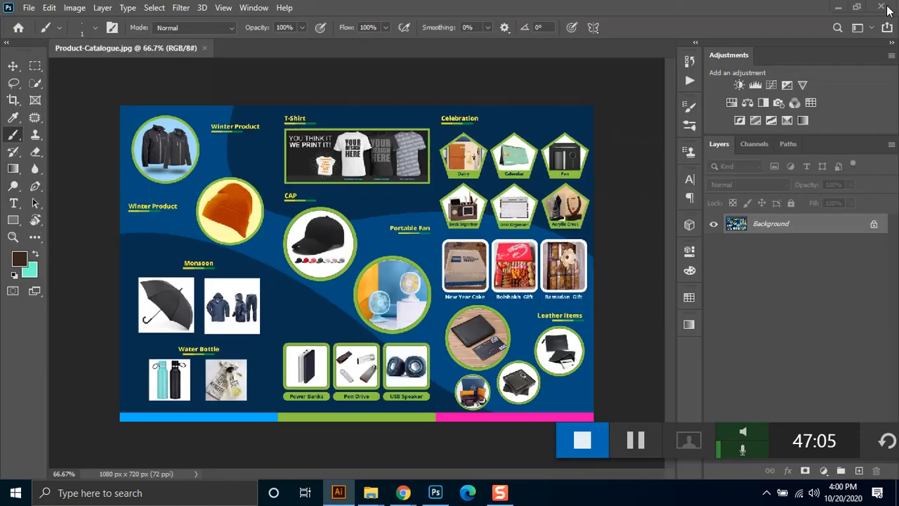
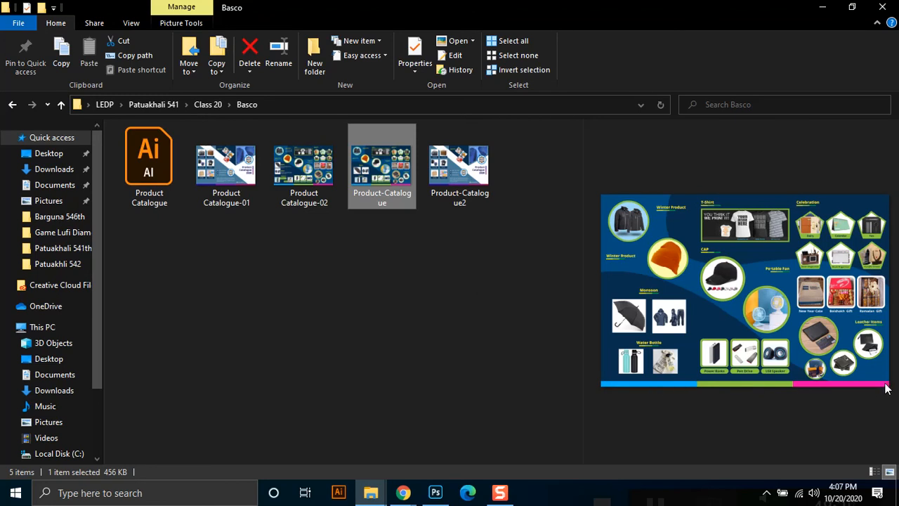
# Switch to Photoshop and create a second dark brown rectangle, 5 in wide and 10 in high, beside the existing one.
pyautogui.click(435, 492)
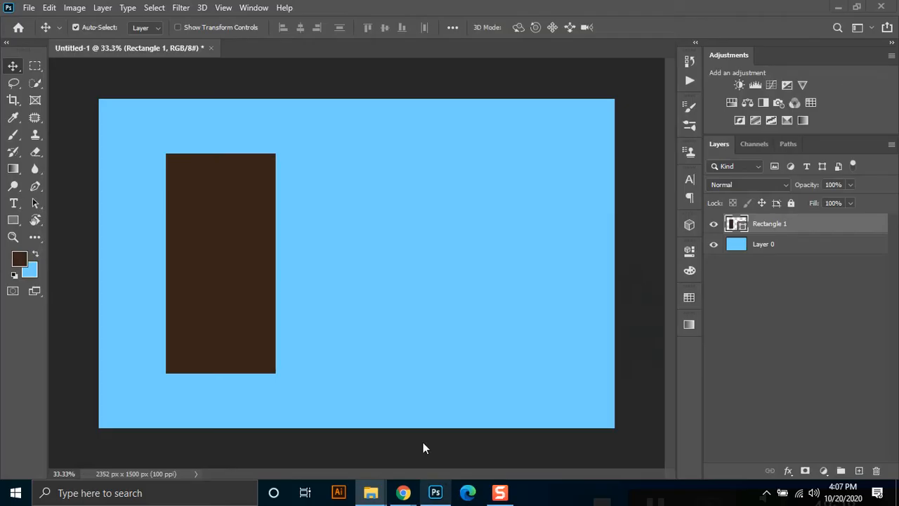
pyautogui.click(19, 222)
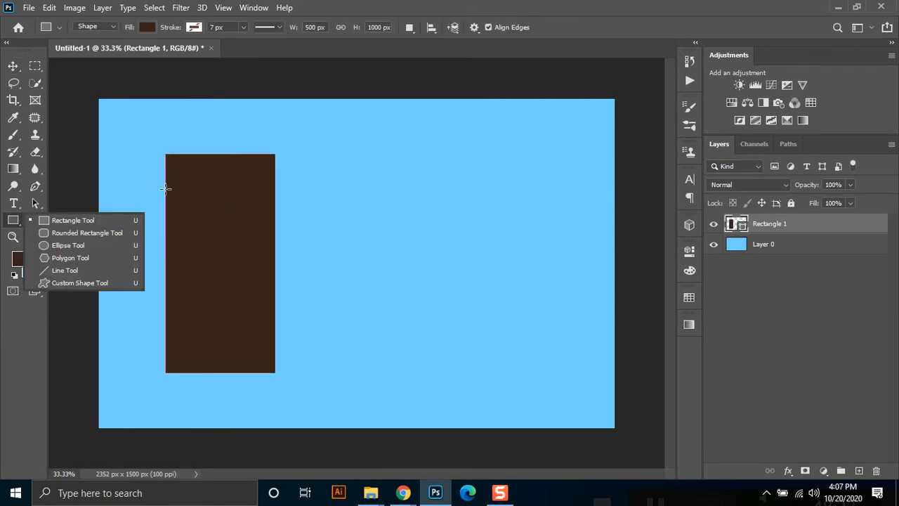
pyautogui.click(347, 292)
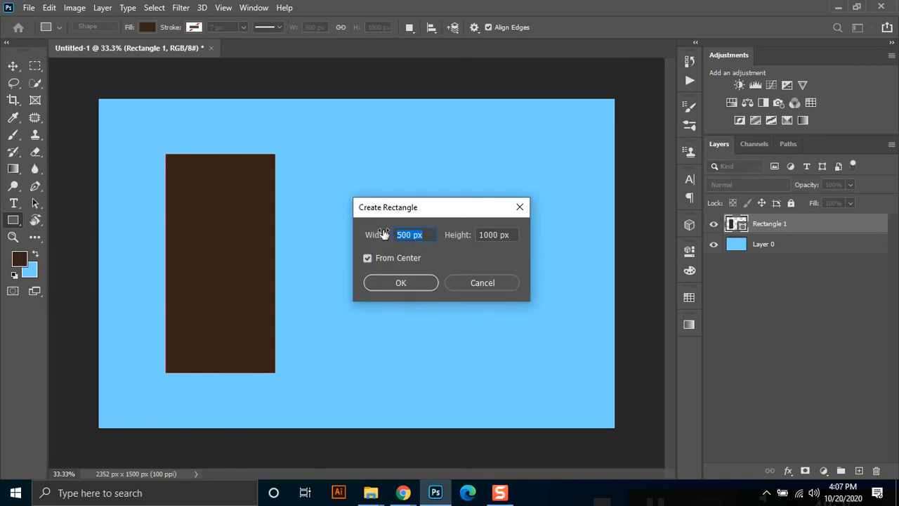
pyautogui.rightClick(416, 238)
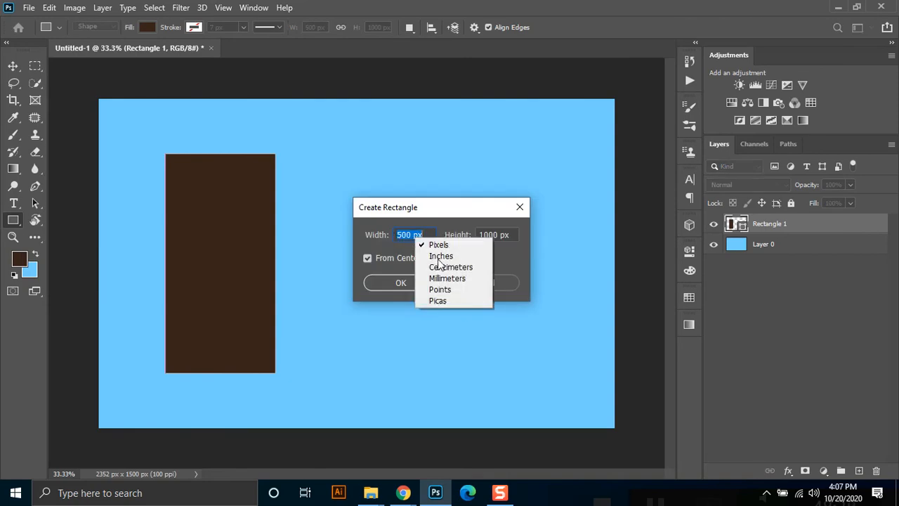
pyautogui.click(430, 253)
pyautogui.rightClick(517, 237)
pyautogui.click(545, 252)
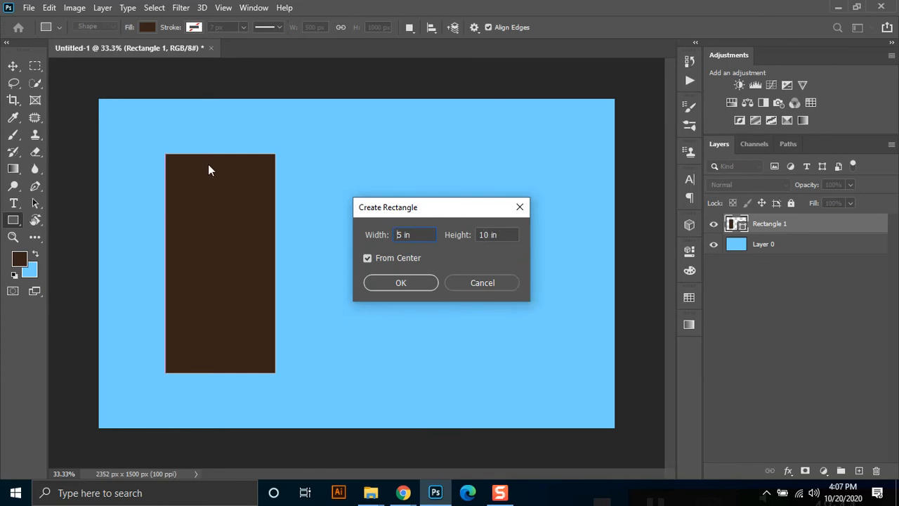
pyautogui.click(403, 282)
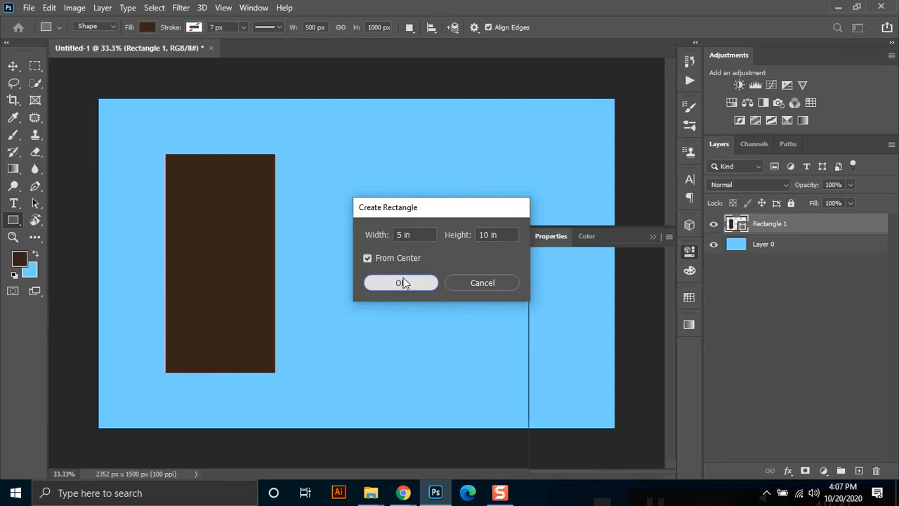
pyautogui.click(654, 236)
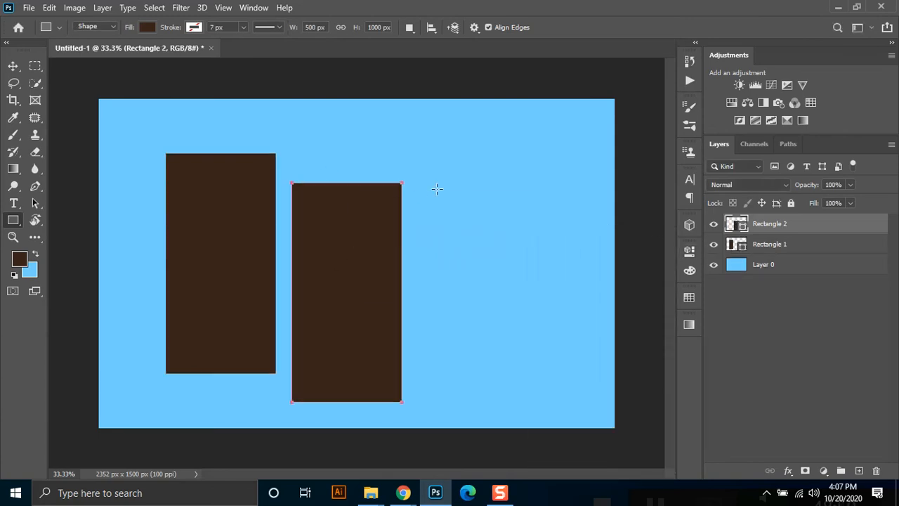
# Create a third rectangle, 5 in wide and 10 in high, from its center.
pyautogui.click(436, 189)
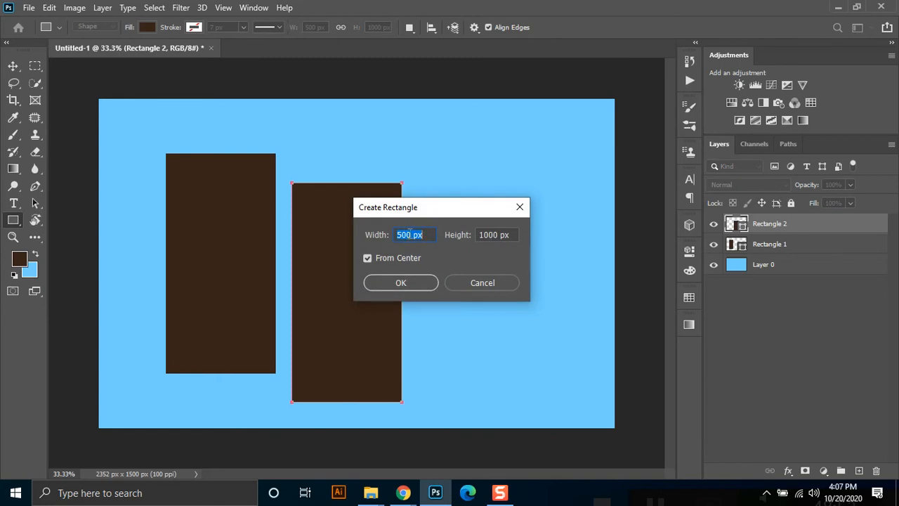
pyautogui.rightClick(410, 233)
pyautogui.click(436, 252)
pyautogui.rightClick(482, 235)
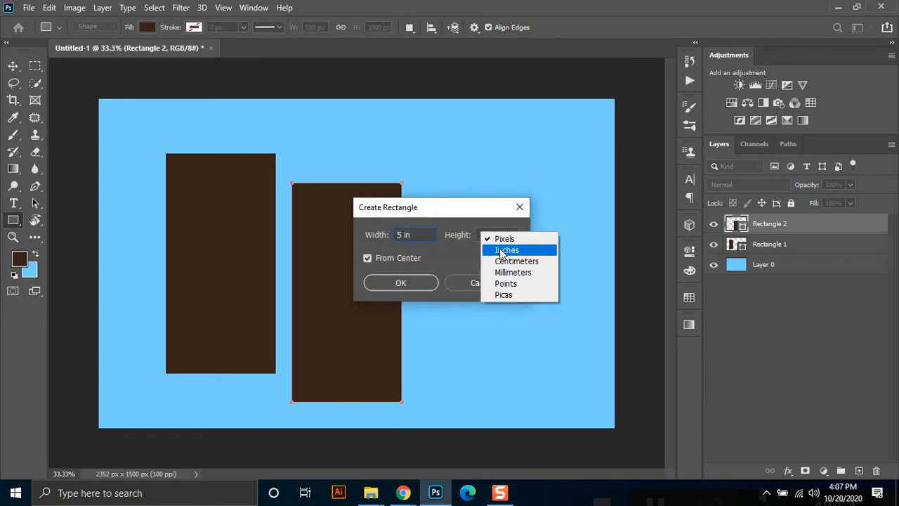
pyautogui.click(515, 251)
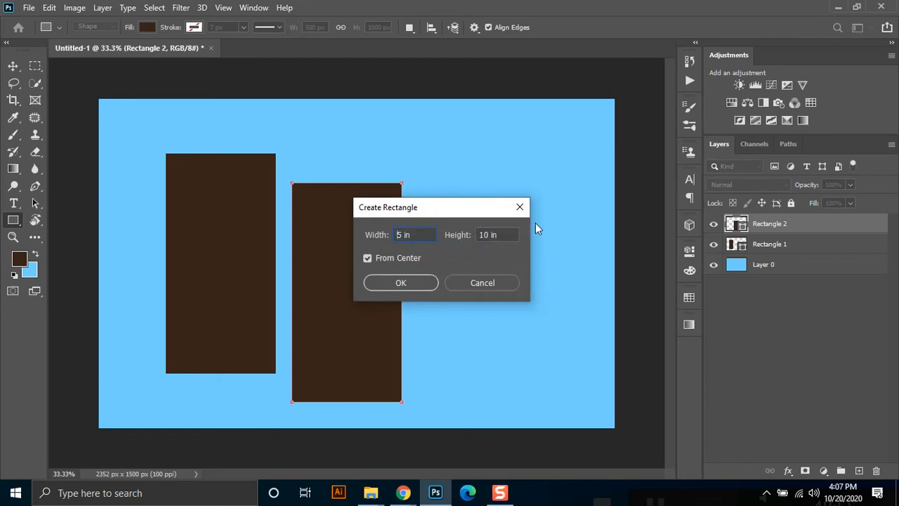
pyautogui.click(402, 282)
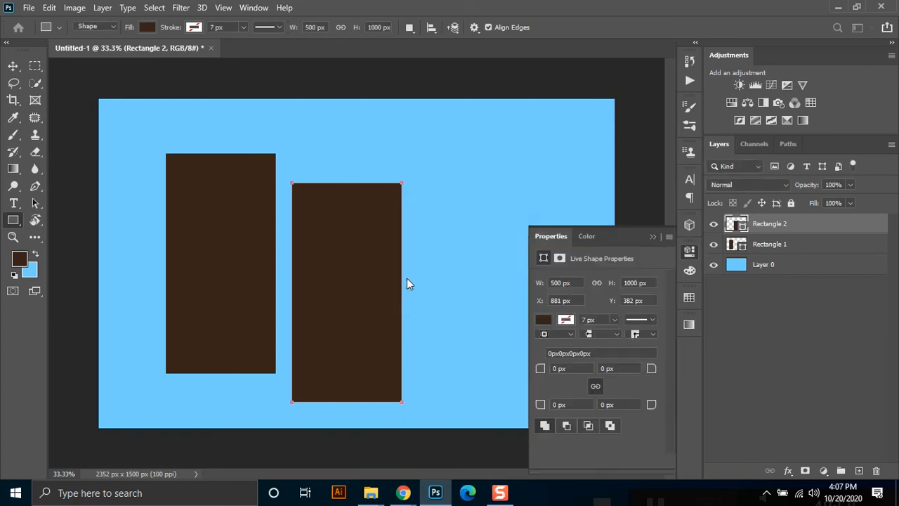
# Move the second and third rectangles into a level row with the first, leaving equal narrow gaps between the panels.
pyautogui.click(10, 64)
pyautogui.moveTo(436, 150); pyautogui.dragTo(354, 207)
pyautogui.moveTo(474, 204); pyautogui.dragTo(450, 197)
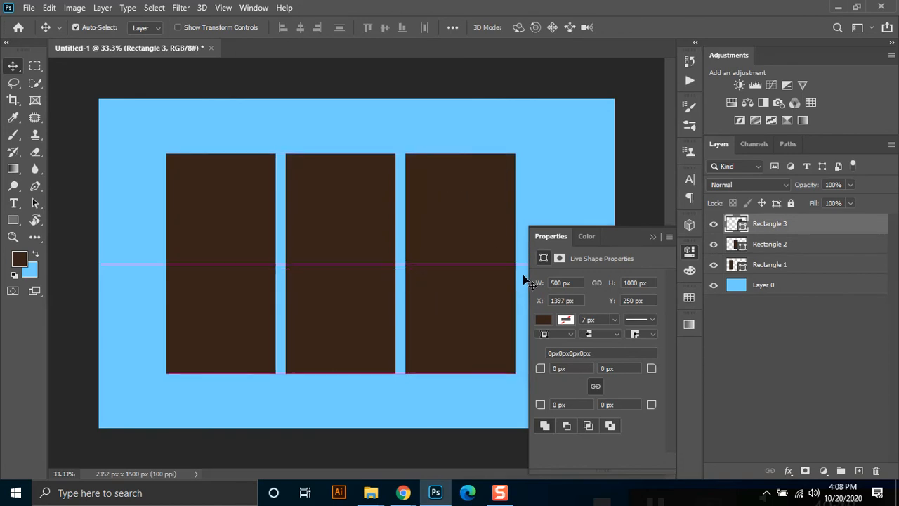
pyautogui.click(652, 236)
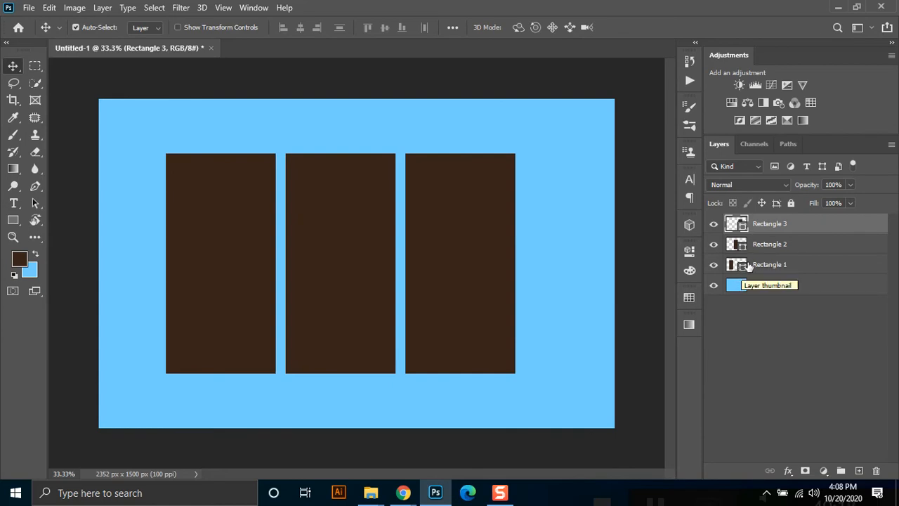
# Convert the Rectangle 1, Rectangle 2 and Rectangle 3 layers each into a separate smart object.
pyautogui.rightClick(795, 270)
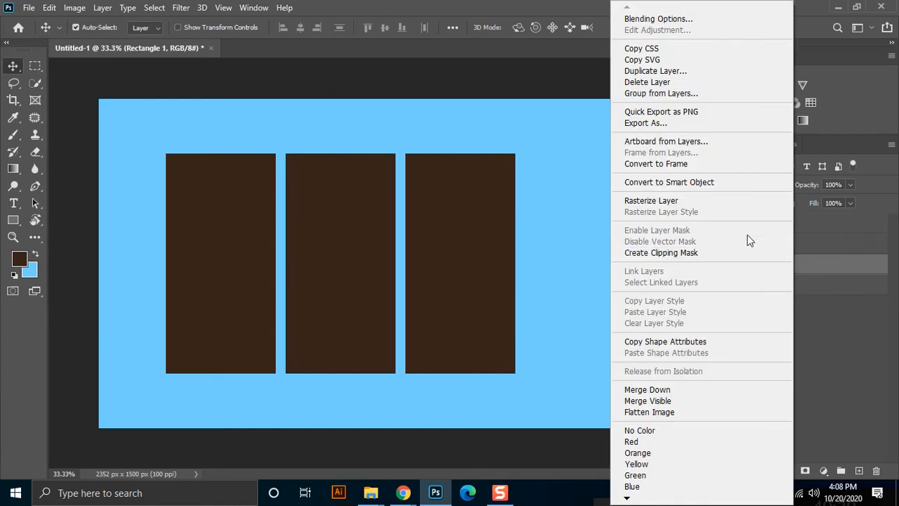
pyautogui.click(673, 184)
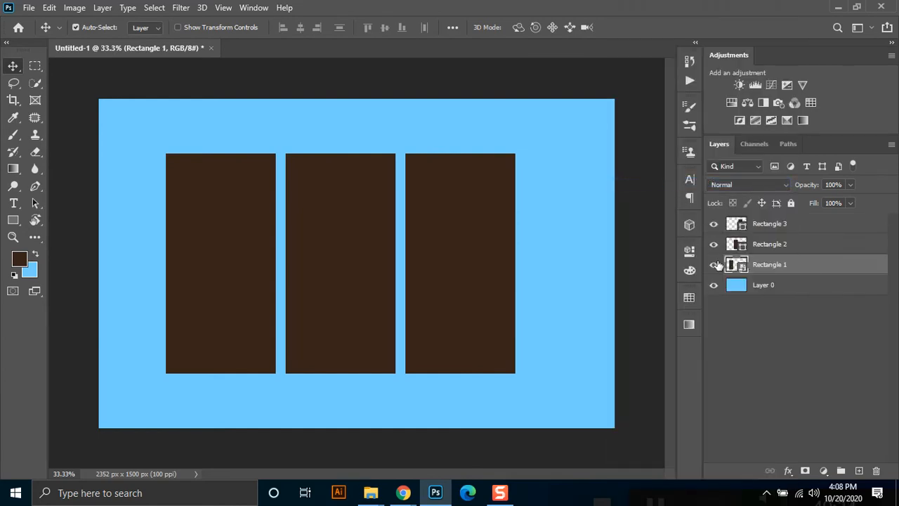
pyautogui.rightClick(781, 246)
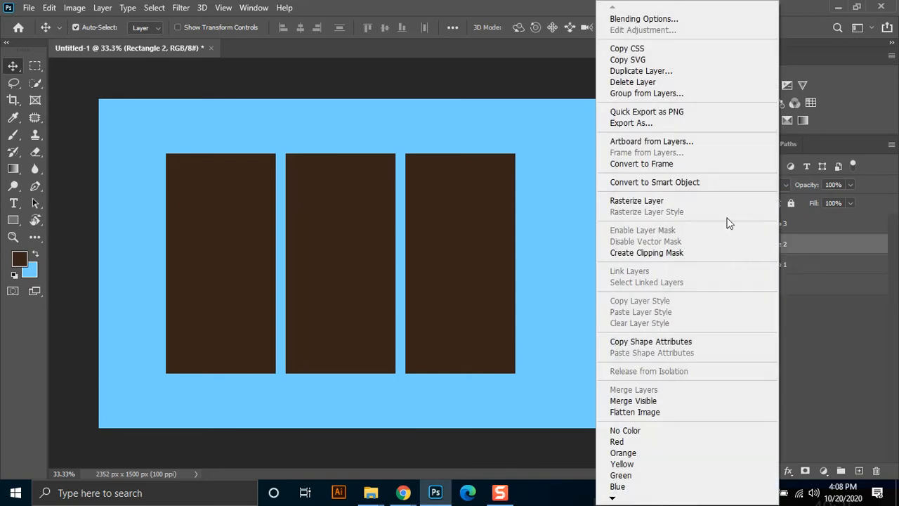
pyautogui.click(648, 183)
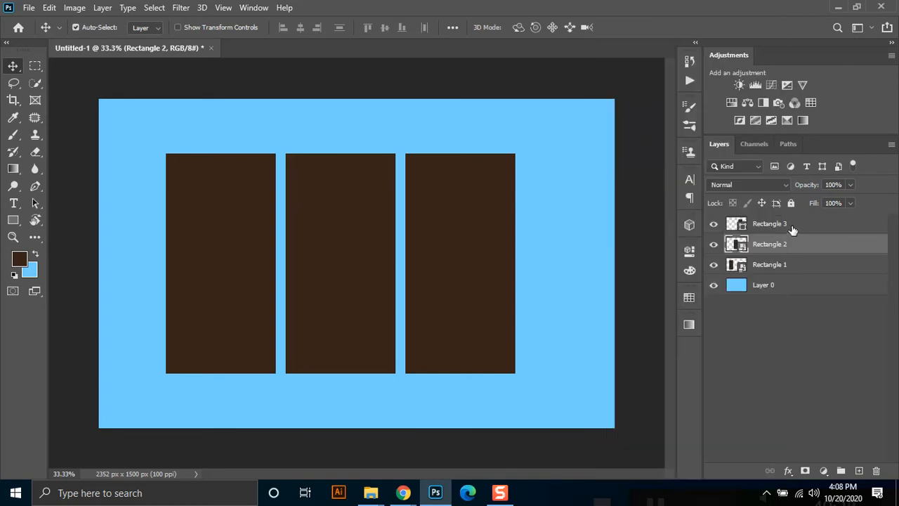
pyautogui.rightClick(773, 222)
pyautogui.click(678, 186)
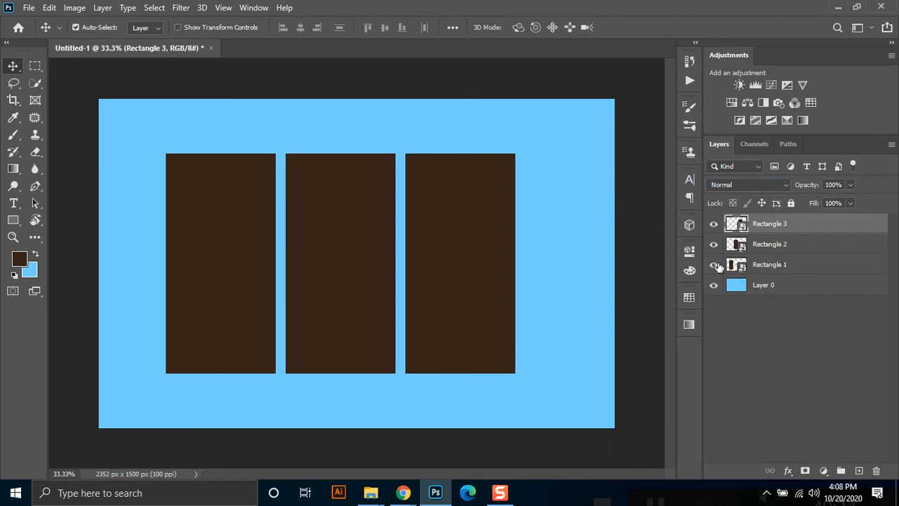
# Place the Product Catalogue-02 image inside the Rectangle 1 smart object, scaled to about 100% so its left third fills the canvas.
pyautogui.click(733, 266)
pyautogui.doubleClick(733, 266)
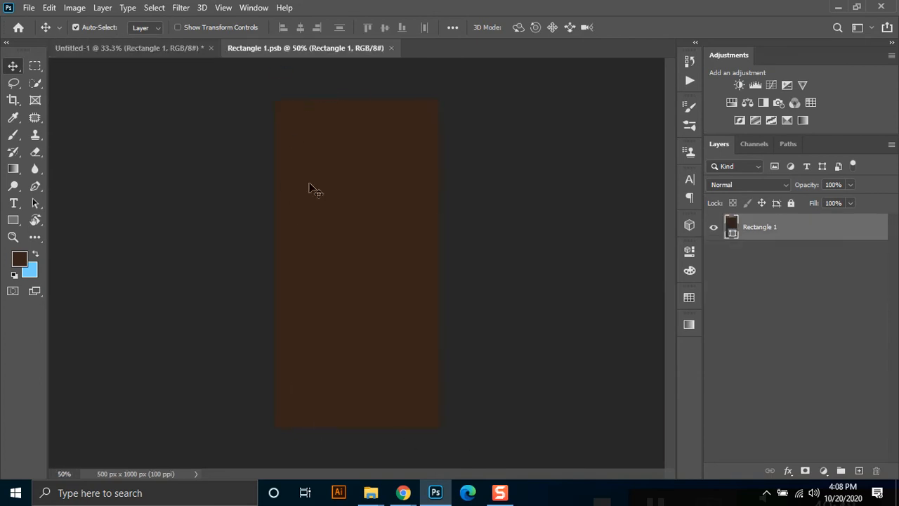
pyautogui.click(838, 6)
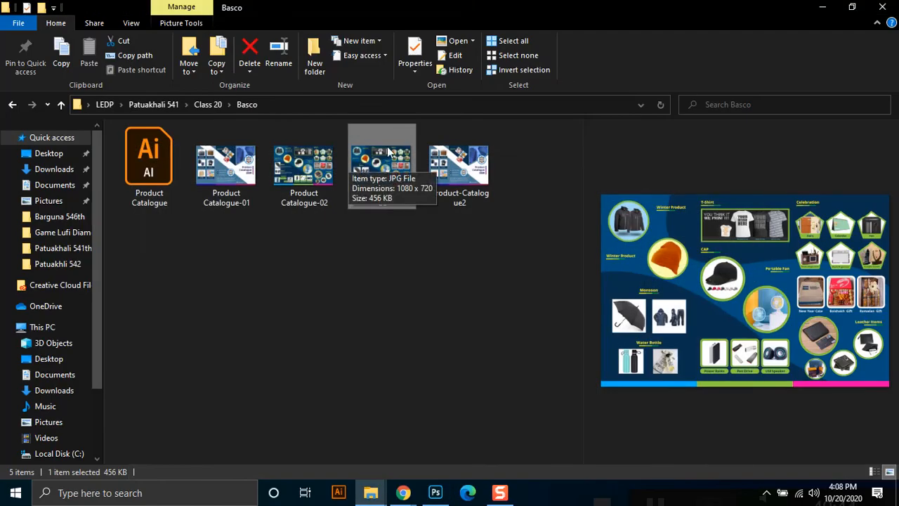
pyautogui.moveTo(387, 164); pyautogui.dragTo(411, 274)
pyautogui.click(301, 184)
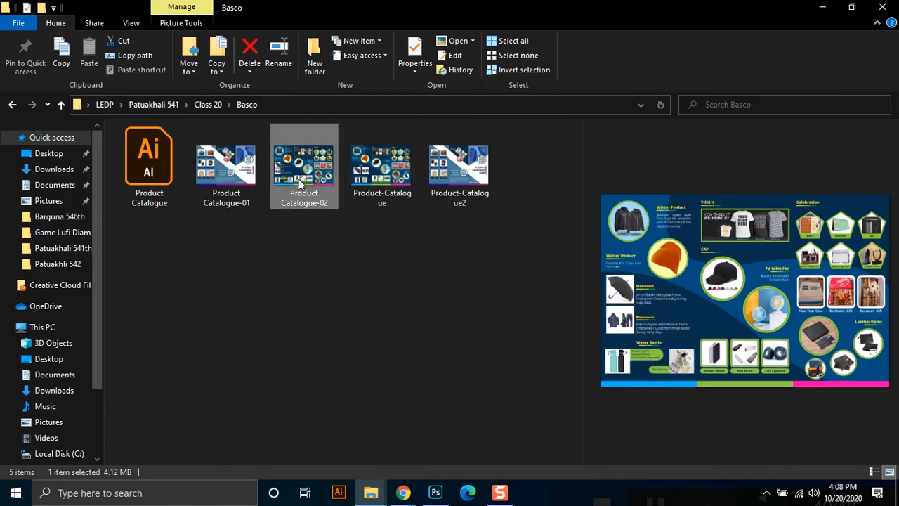
pyautogui.moveTo(311, 171); pyautogui.dragTo(395, 292)
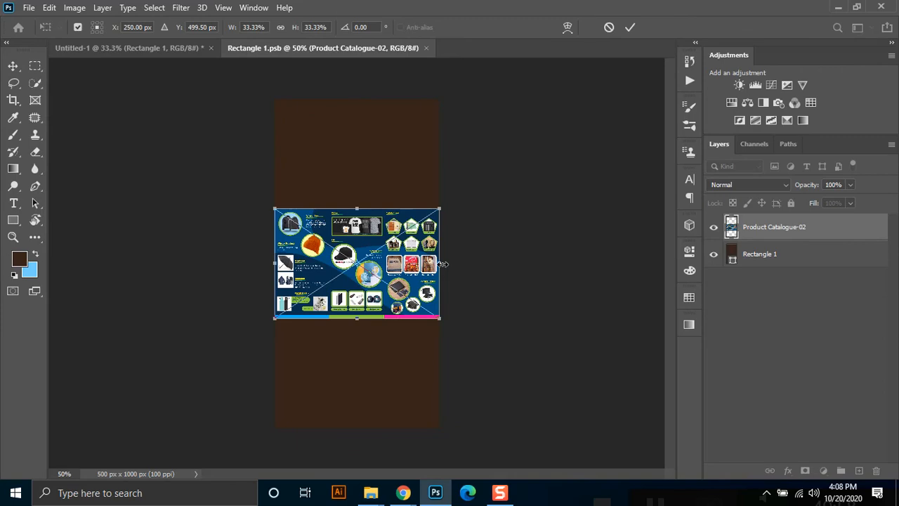
pyautogui.moveTo(444, 264); pyautogui.dragTo(772, 269)
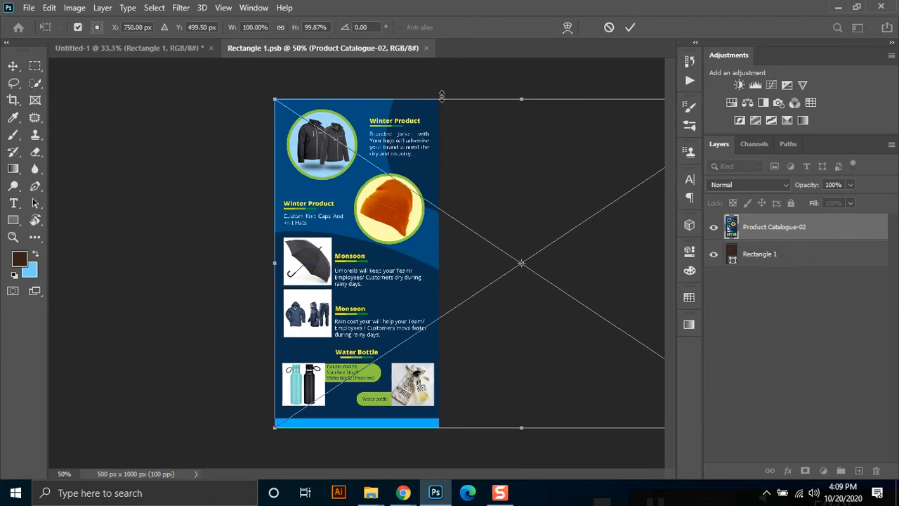
pyautogui.press('Return')
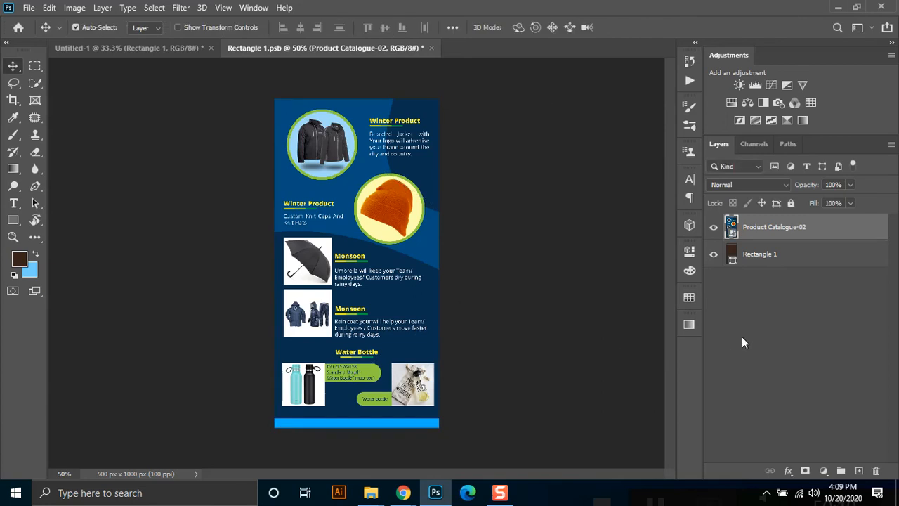
# Rasterize the Product Catalogue-02 layer in Rectangle 1.psb, save the contents and return to the Untitled-1 document.
pyautogui.rightClick(808, 228)
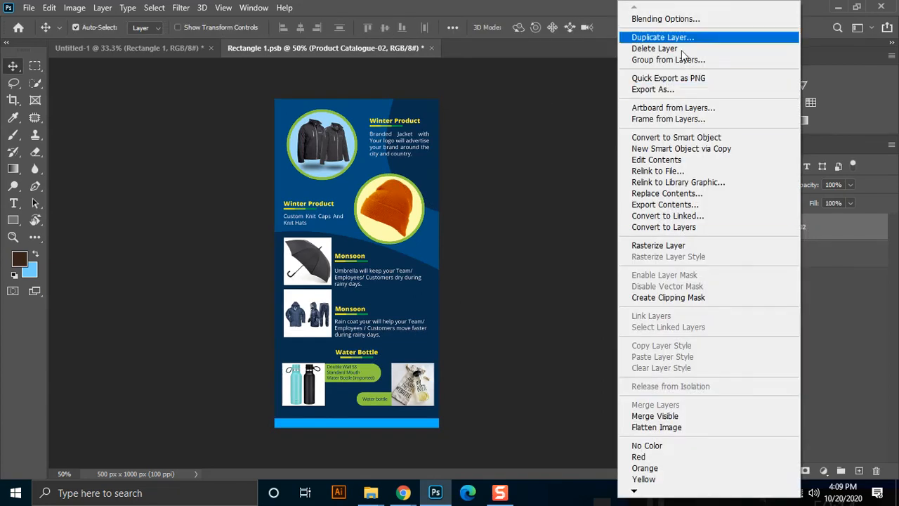
pyautogui.click(678, 249)
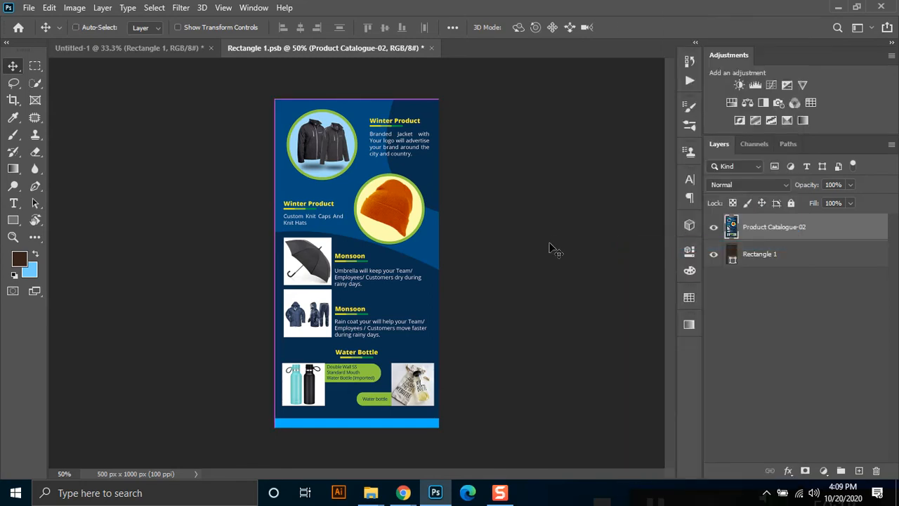
pyautogui.hotkey('ctrl', 's')
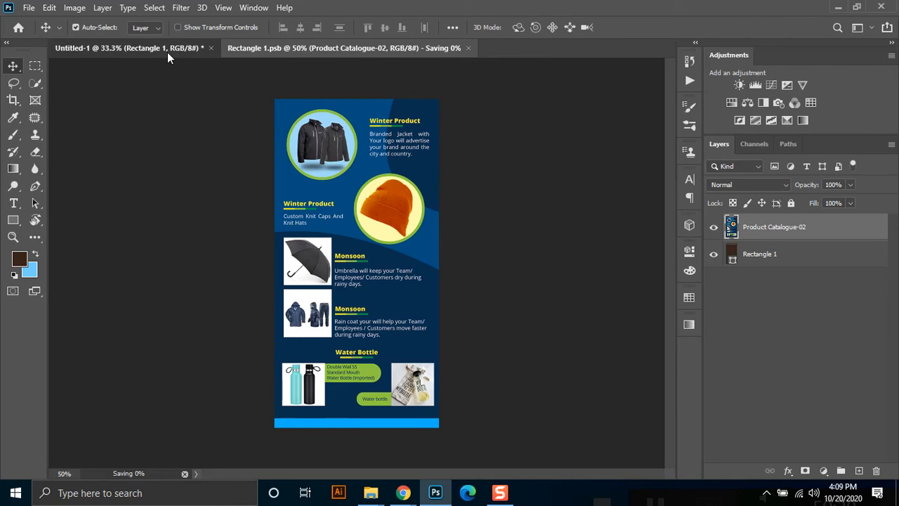
pyautogui.click(167, 49)
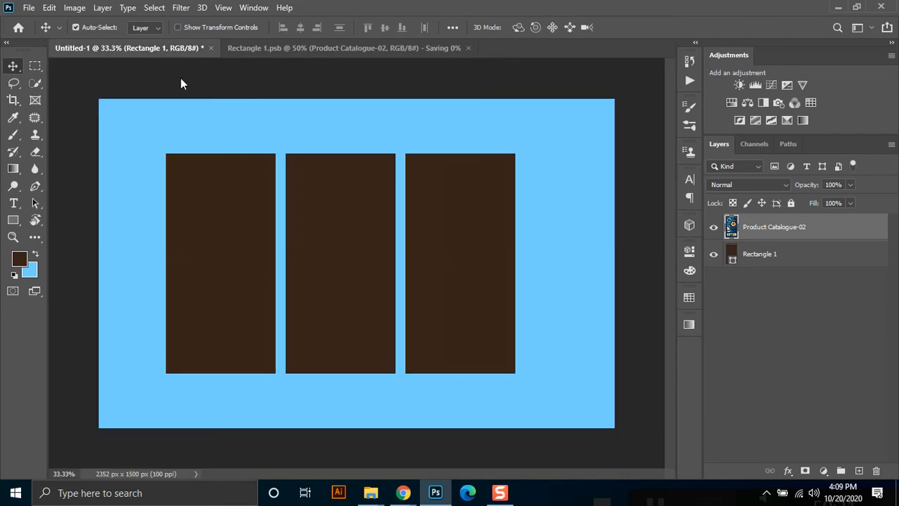
pyautogui.click(292, 47)
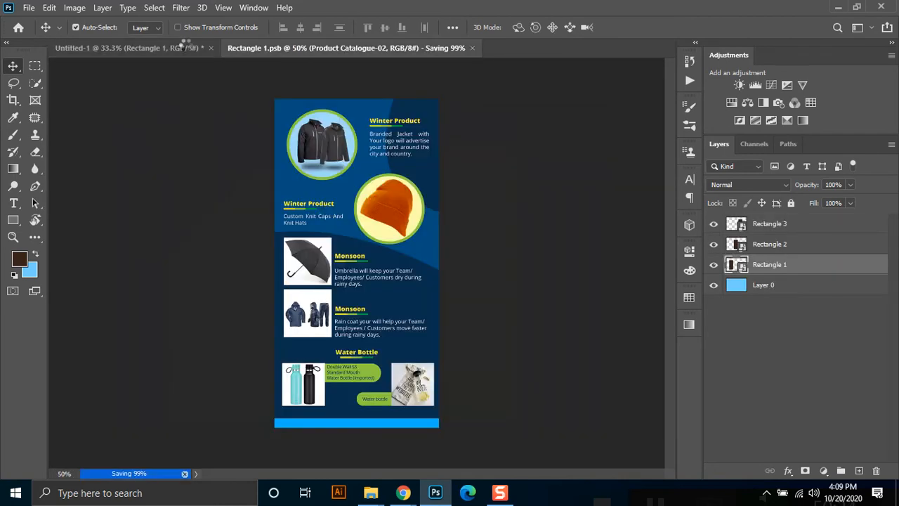
pyautogui.click(142, 48)
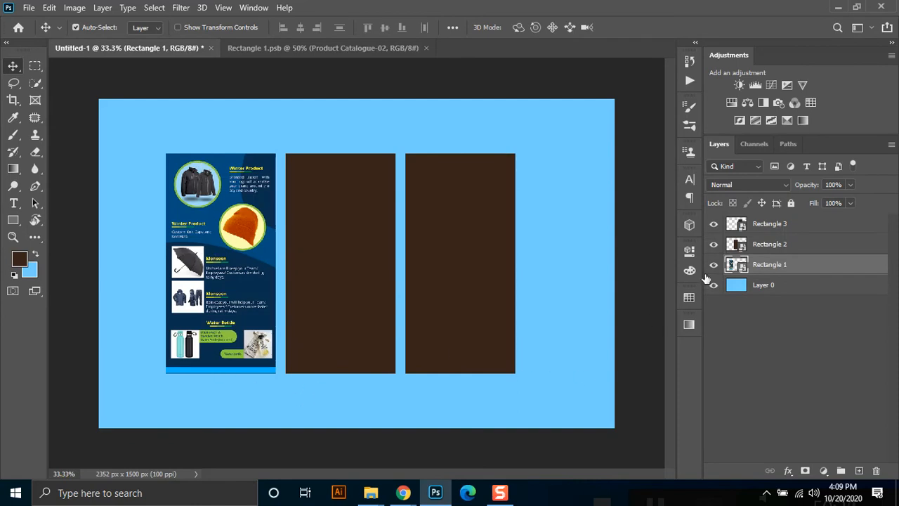
# Place Product Catalogue-02 inside the Rectangle 2 smart object, enlarged and positioned so its middle third fills the canvas.
pyautogui.click(325, 187)
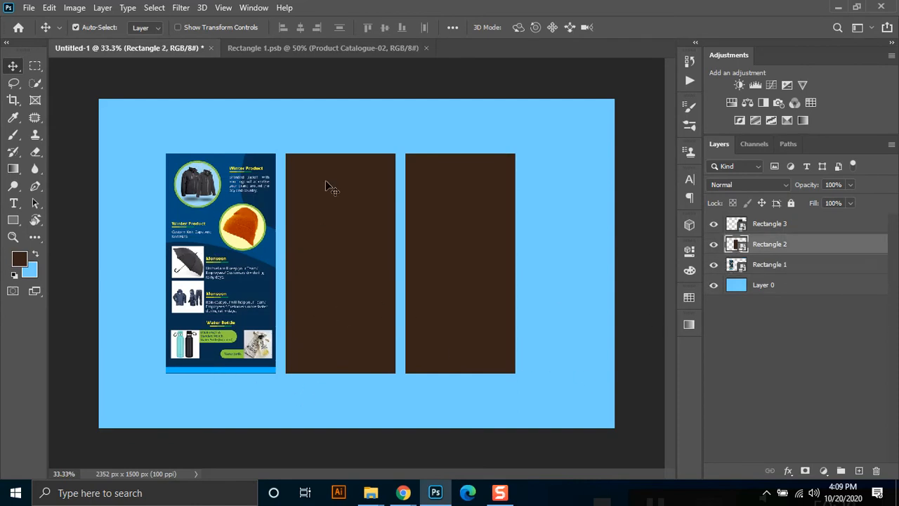
pyautogui.doubleClick(737, 244)
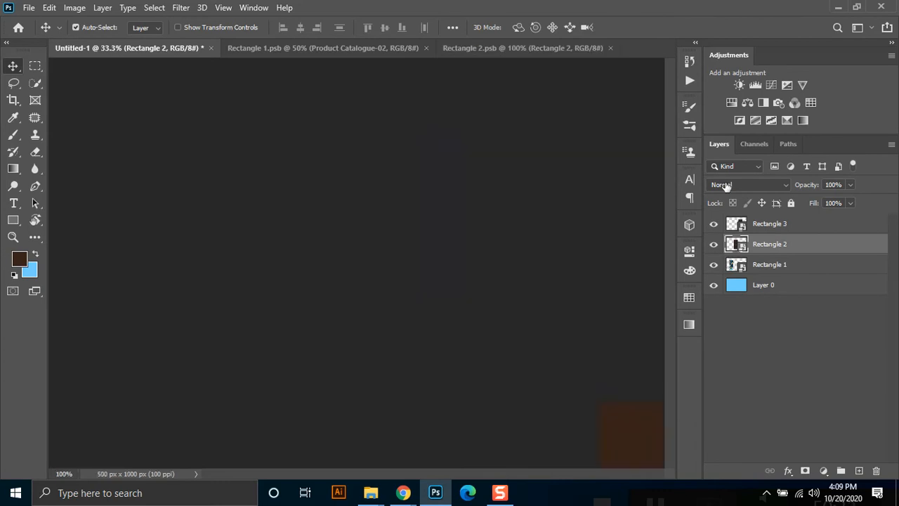
pyautogui.click(836, 7)
pyautogui.moveTo(294, 158); pyautogui.dragTo(399, 299)
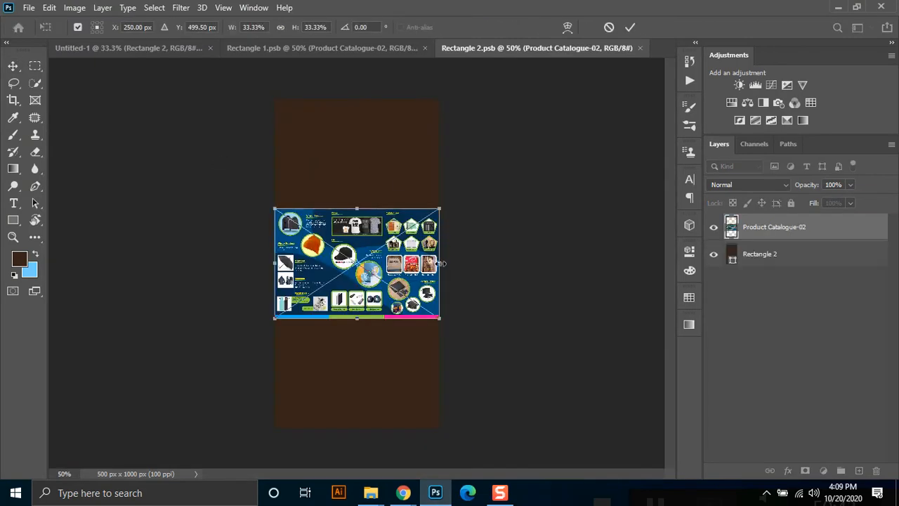
pyautogui.moveTo(465, 268); pyautogui.dragTo(607, 302)
pyautogui.press('Return')
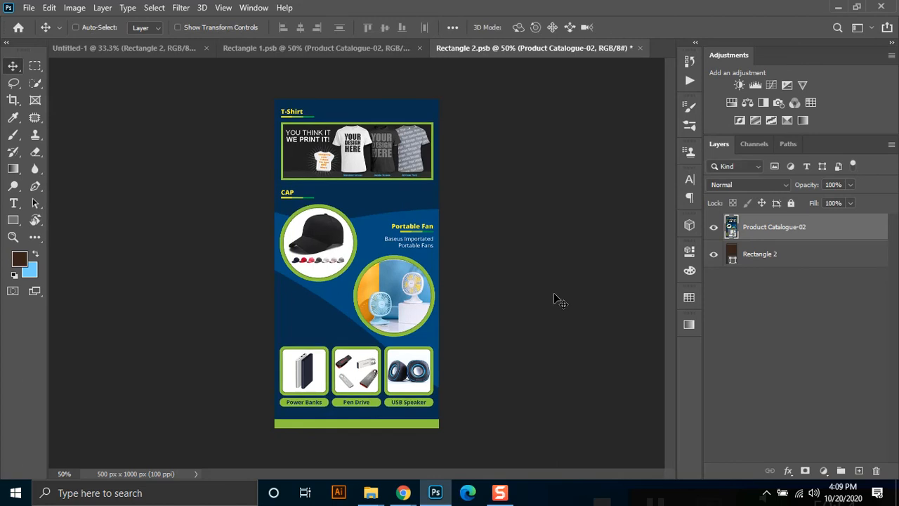
# Rasterize the placed catalogue layer in Rectangle 2.psb, save the contents and return to the Untitled-1 document.
pyautogui.hotkey('ctrl', 's')
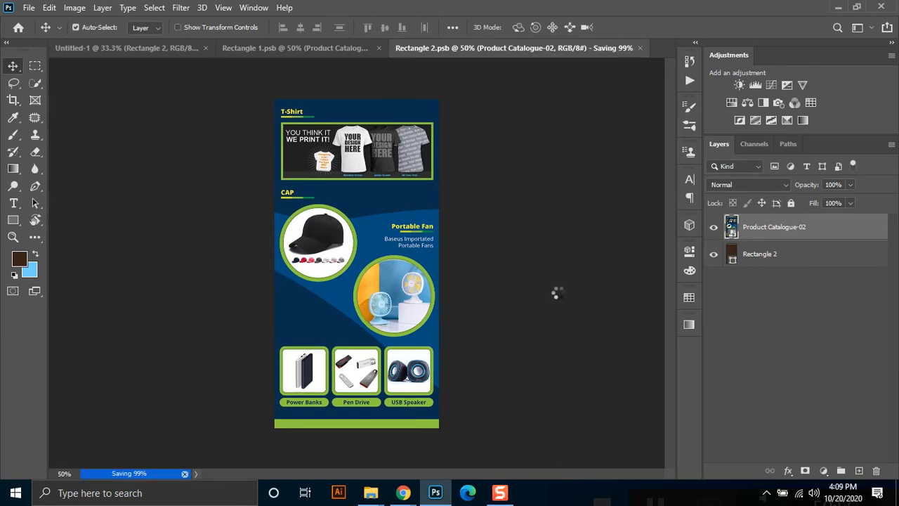
pyautogui.rightClick(790, 225)
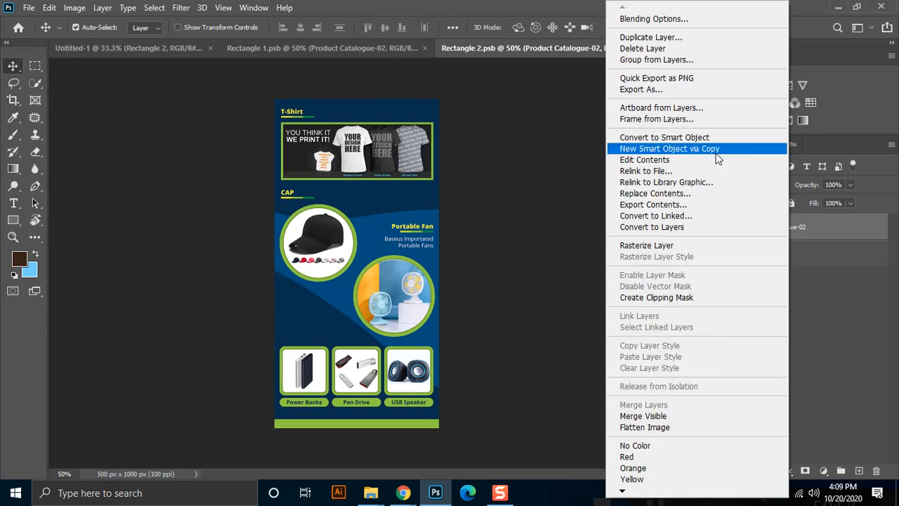
pyautogui.click(678, 245)
pyautogui.hotkey('ctrl', 's')
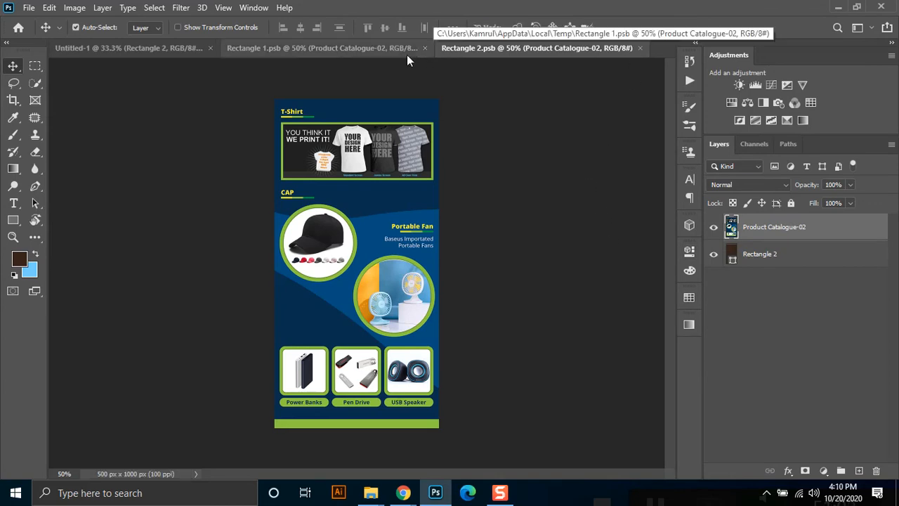
pyautogui.click(168, 47)
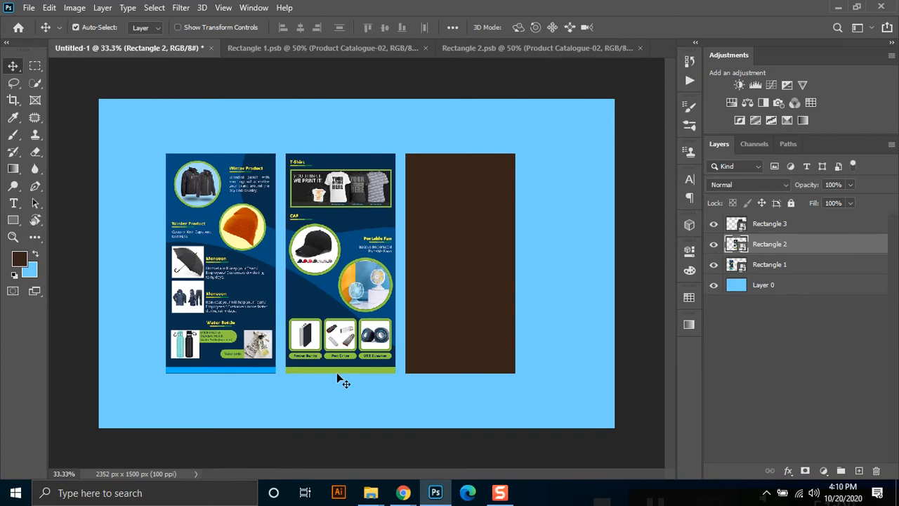
# Place Product Catalogue-02 inside the Rectangle 3 smart object, enlarged leftward so its right third fills the canvas.
pyautogui.click(482, 207)
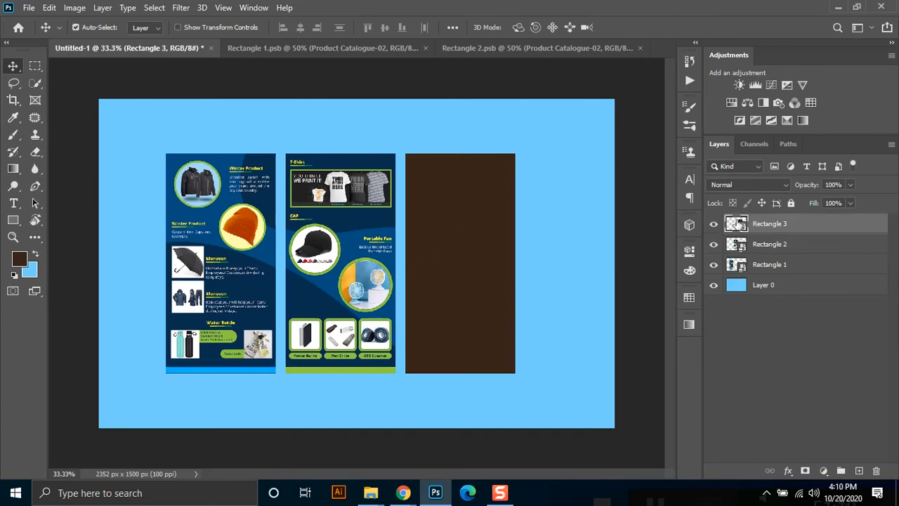
pyautogui.doubleClick(736, 224)
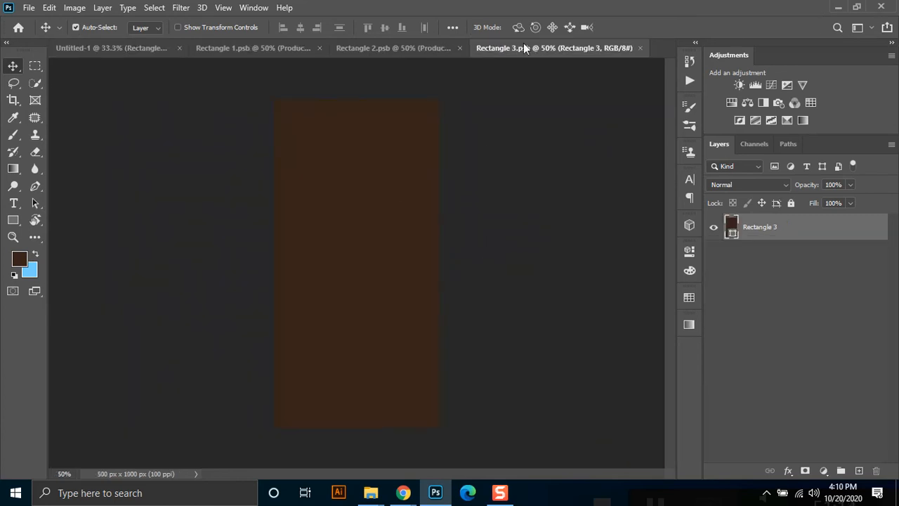
pyautogui.click(838, 7)
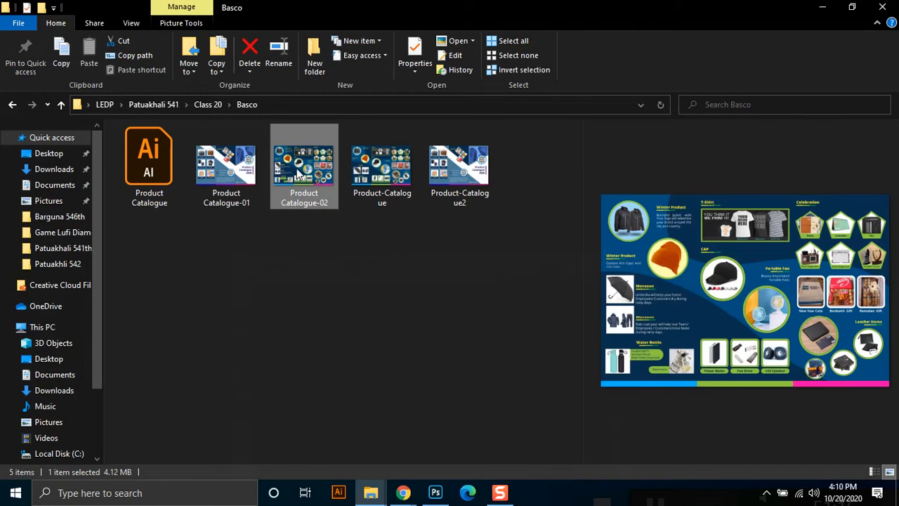
pyautogui.click(435, 492)
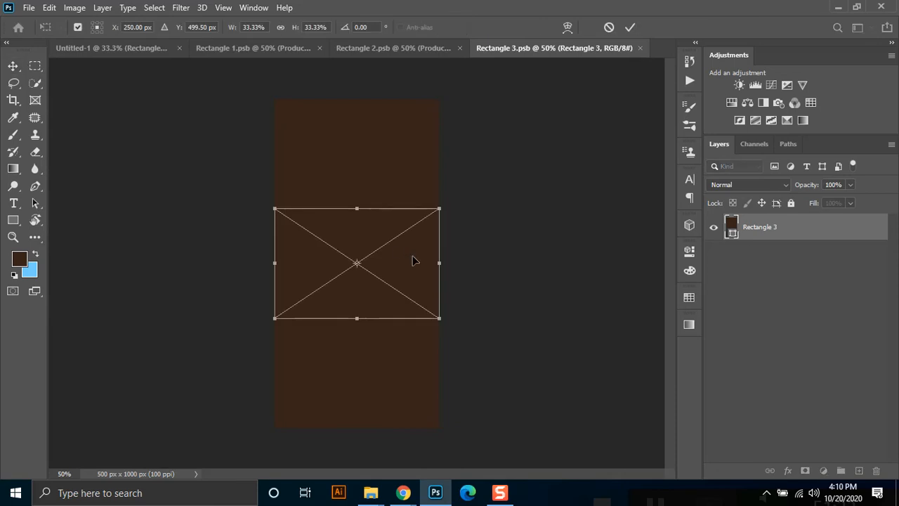
pyautogui.moveTo(269, 267); pyautogui.dragTo(4, 286)
pyautogui.hotkey('ctrl', '-')
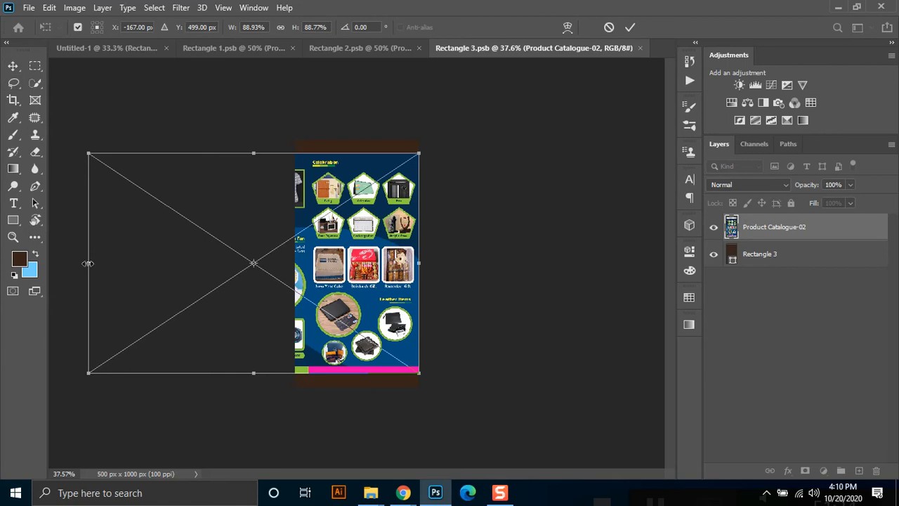
pyautogui.moveTo(87, 263); pyautogui.dragTo(44, 262)
pyautogui.press('Return')
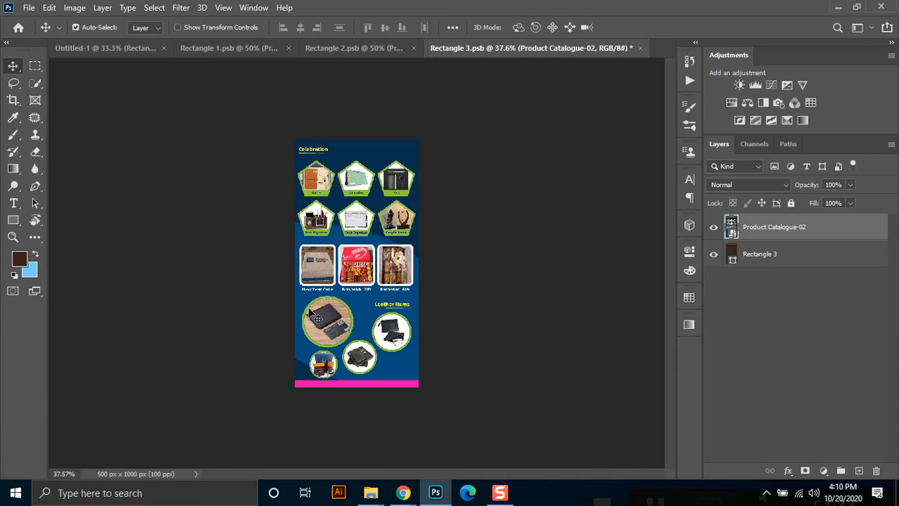
# Rasterize the placed catalogue layer in Rectangle 3.psb, save the contents and return to the Untitled-1 document.
pyautogui.rightClick(797, 232)
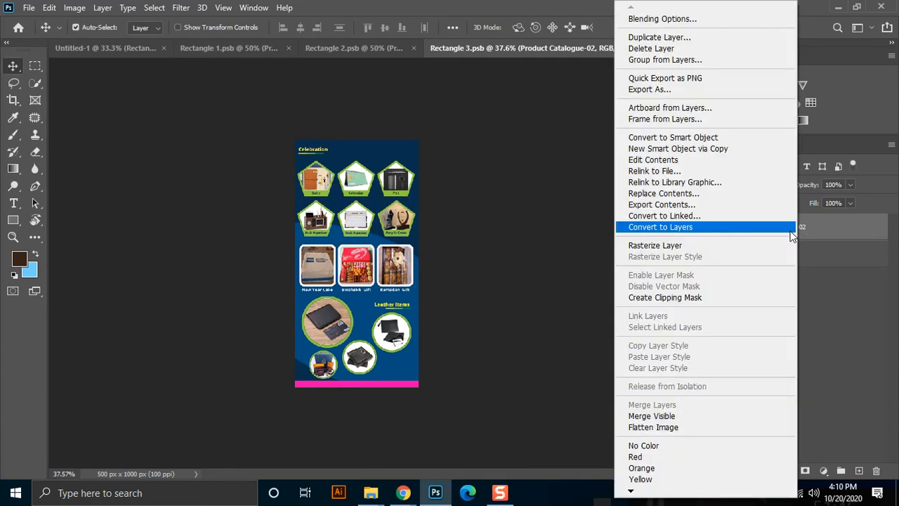
pyautogui.click(674, 246)
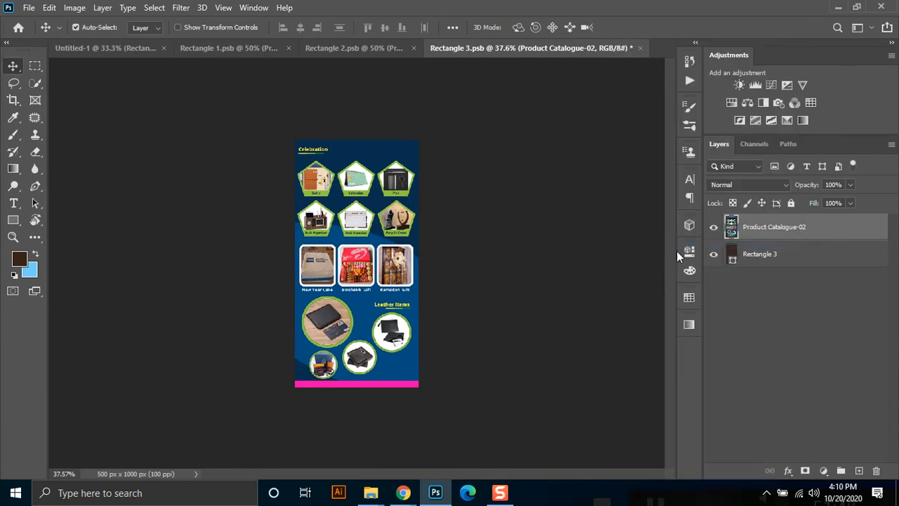
pyautogui.hotkey('ctrl', 's')
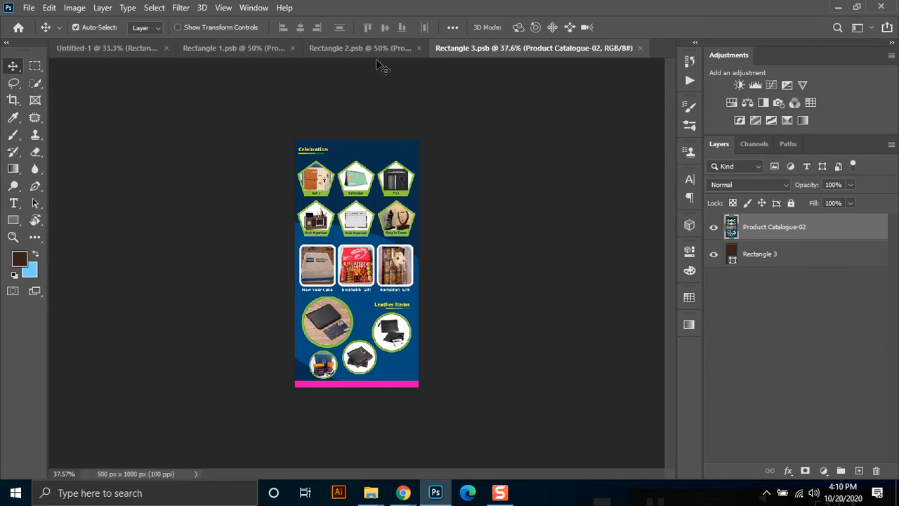
pyautogui.click(119, 52)
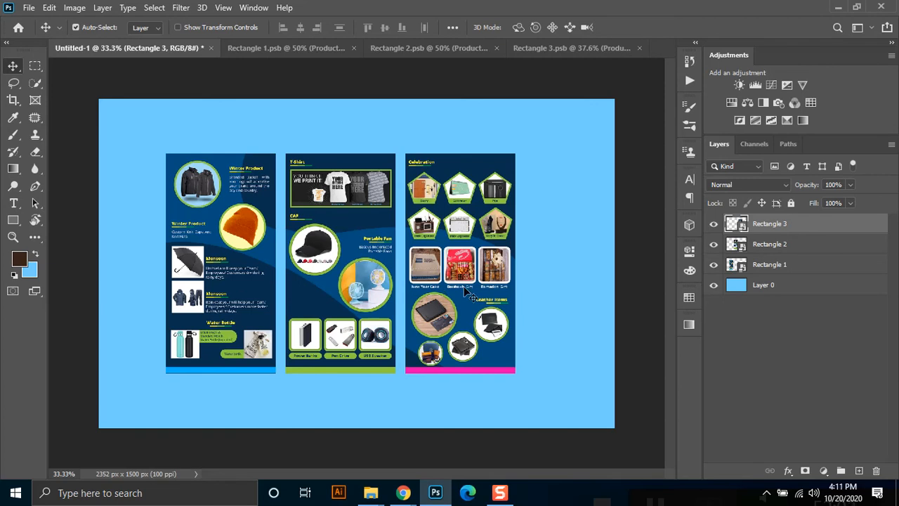
# Move the Rectangle 3 and Rectangle 1 panels flush against the middle panel, closing both gaps.
pyautogui.moveTo(464, 279); pyautogui.dragTo(449, 279)
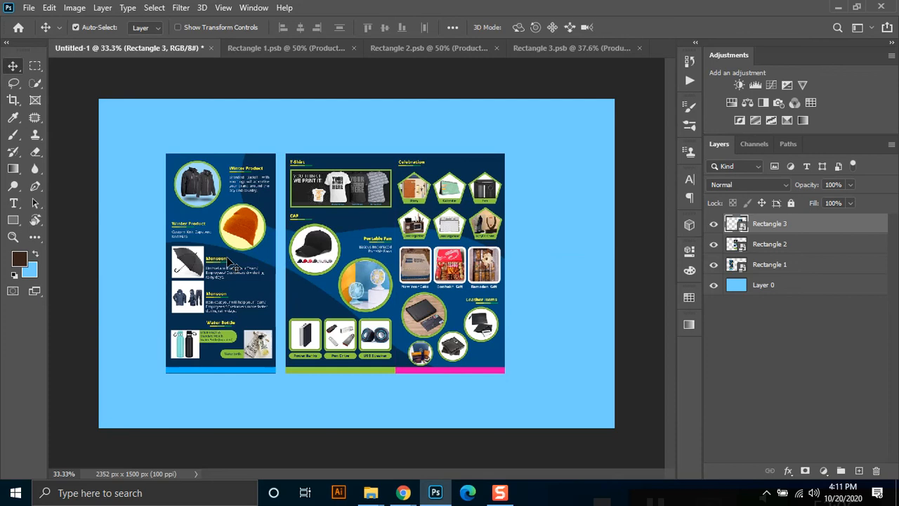
pyautogui.click(226, 267)
pyautogui.moveTo(226, 243); pyautogui.dragTo(236, 242)
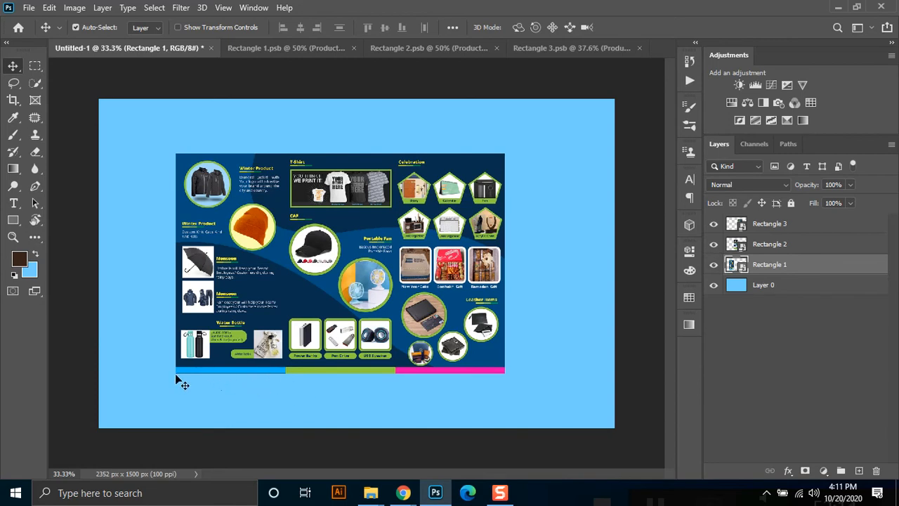
# Scale the catalogue layer in Rectangle 1's smart object to about 100.20% to cover the canvas, save it and return to Untitled-1.
pyautogui.doubleClick(734, 265)
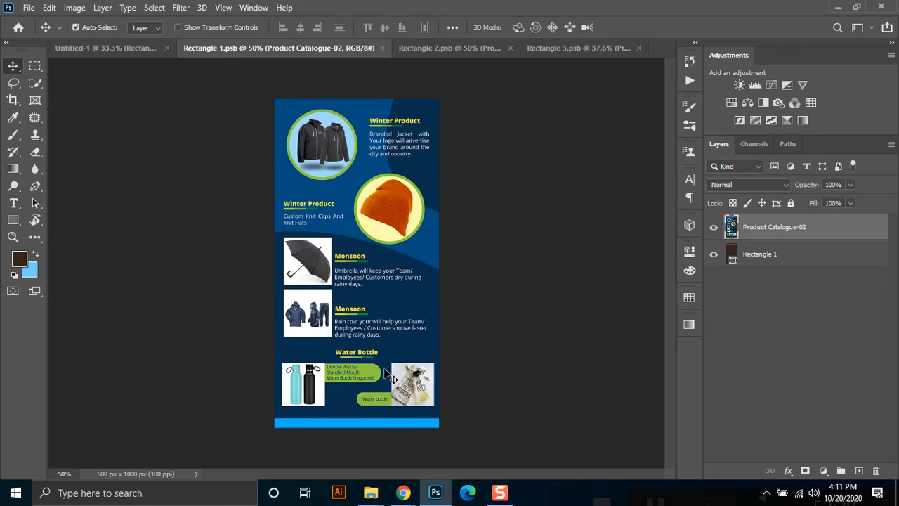
pyautogui.press('Down')
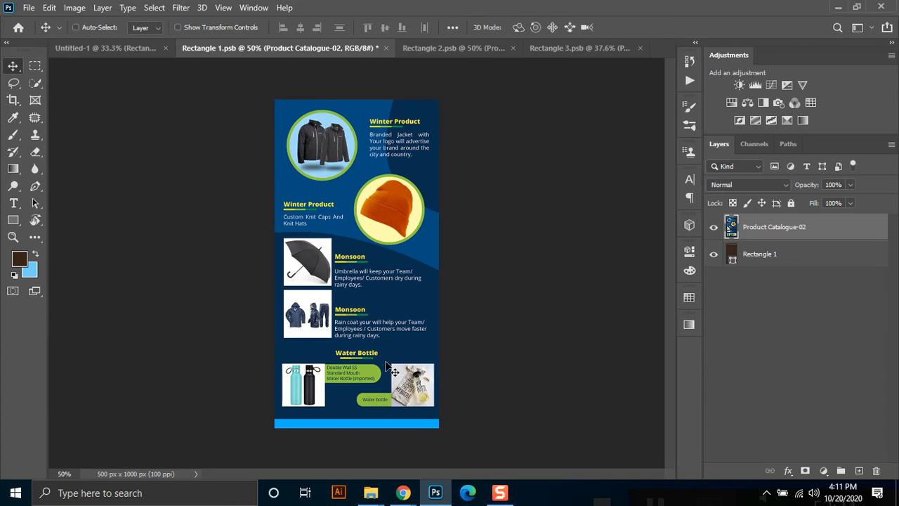
pyautogui.hotkey('ctrl', 't')
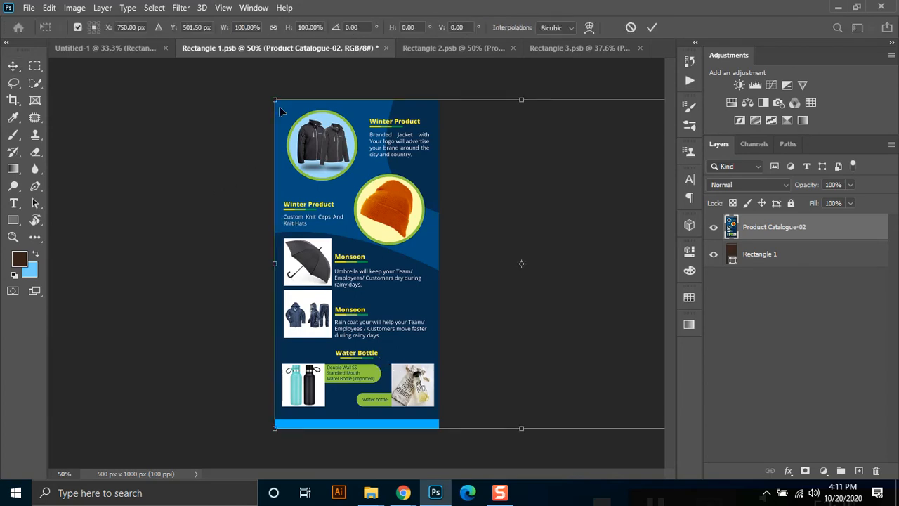
pyautogui.moveTo(524, 101); pyautogui.dragTo(523, 99)
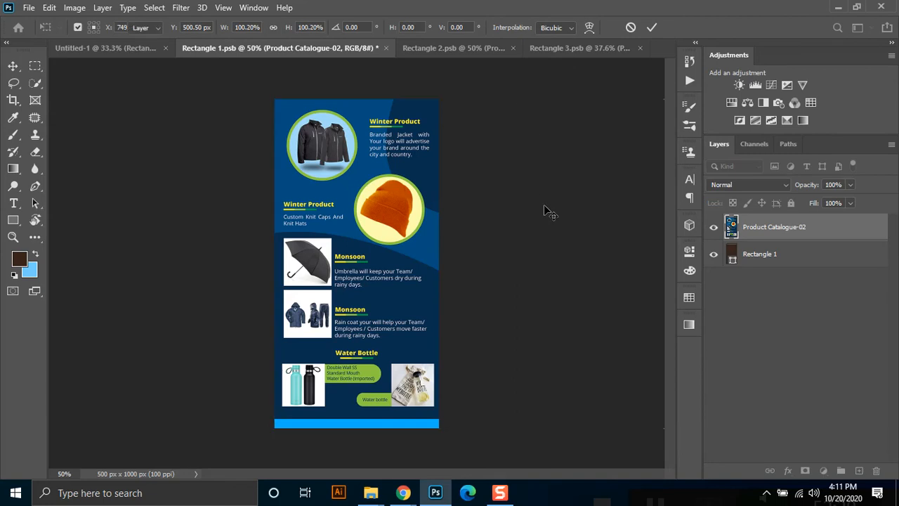
pyautogui.press('Return')
pyautogui.hotkey('ctrl', 's')
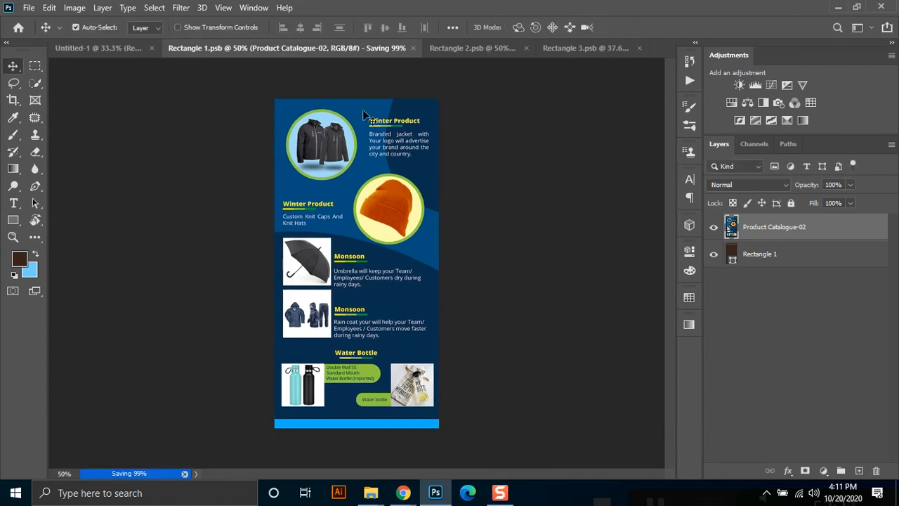
pyautogui.click(114, 47)
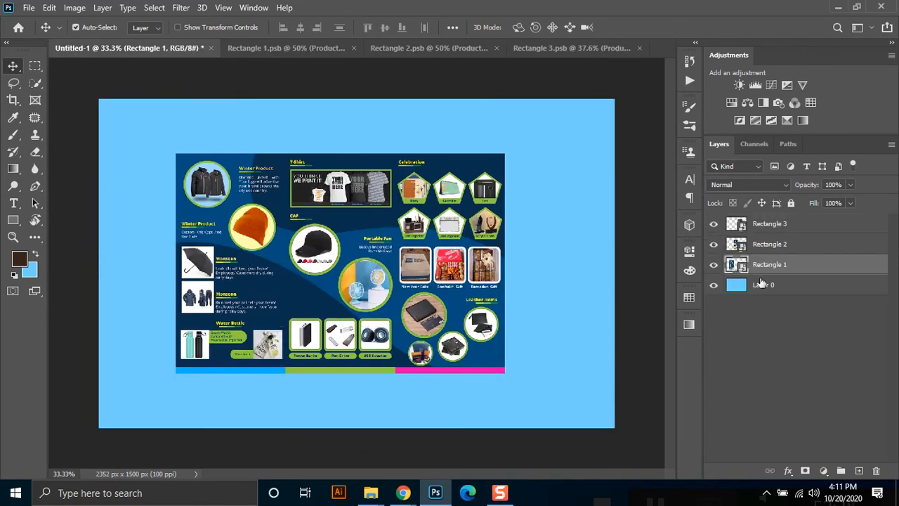
# Move the Rectangle 1, 2 and 3 panels together about 105 px to the right on the blue background, then deselect the layers.
pyautogui.keyDown('shift'); pyautogui.click(772, 225); pyautogui.keyUp('shift')
pyautogui.moveTo(461, 259); pyautogui.dragTo(480, 258)
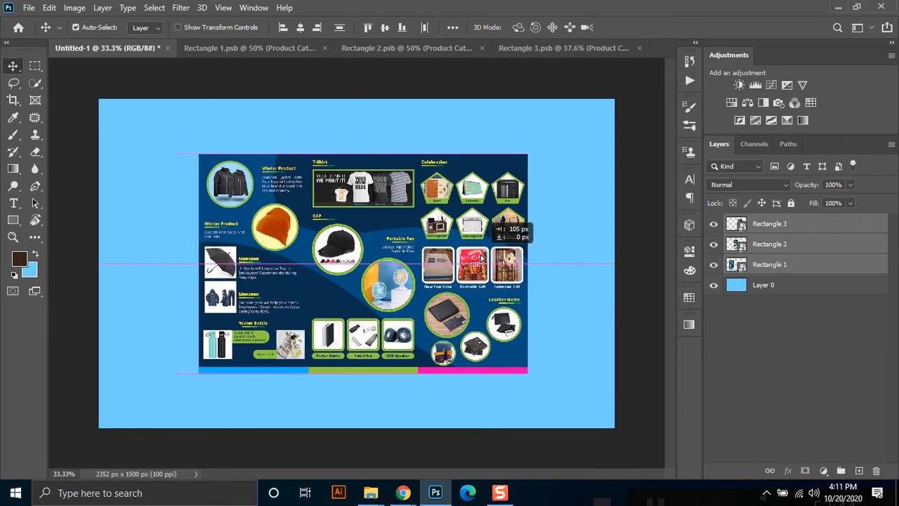
pyautogui.moveTo(628, 333); pyautogui.dragTo(629, 332)
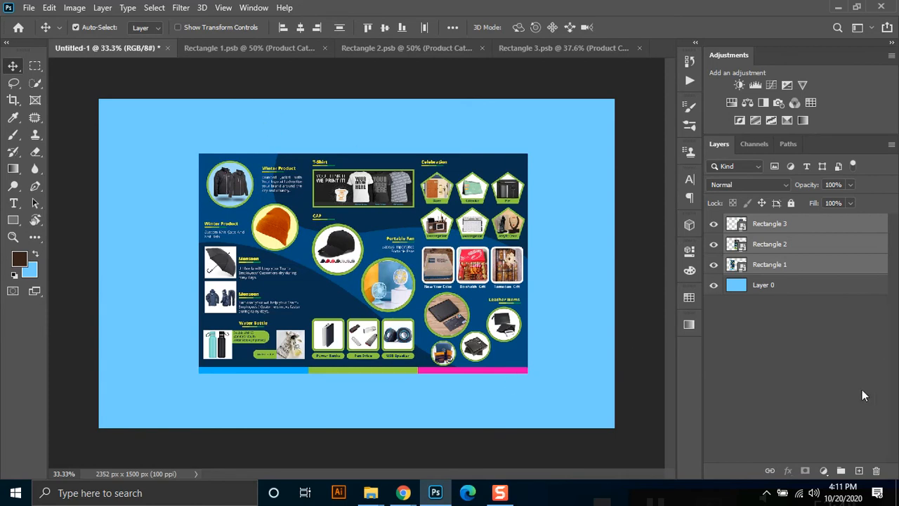
pyautogui.click(772, 420)
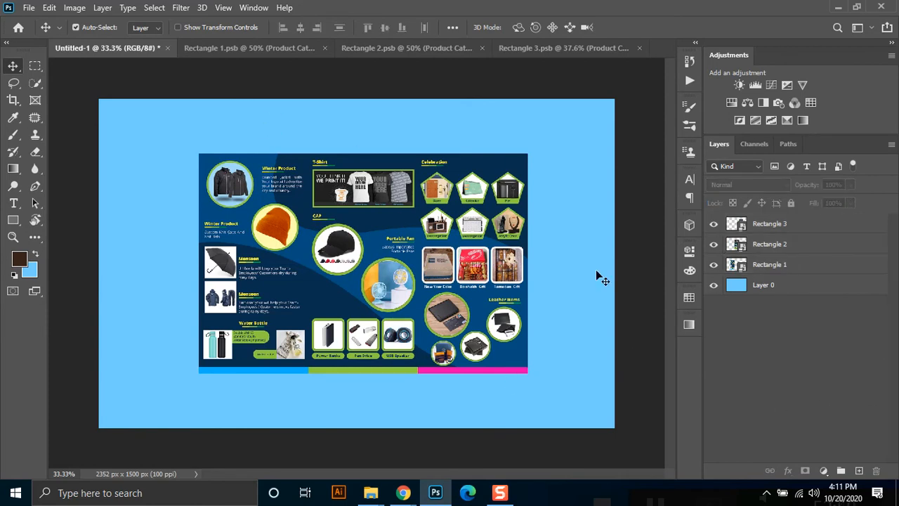
# Distort the Rectangle 1 panel by pulling its outer corners up and down to about 111.7% height, keeping its inner edge fixed.
pyautogui.click(273, 237)
pyautogui.press('ctrl')
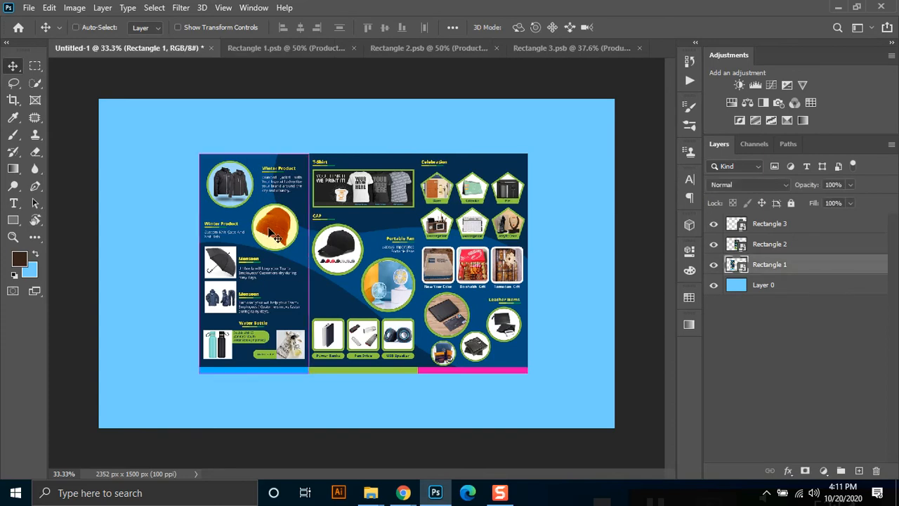
pyautogui.hotkey('ctrl', 't')
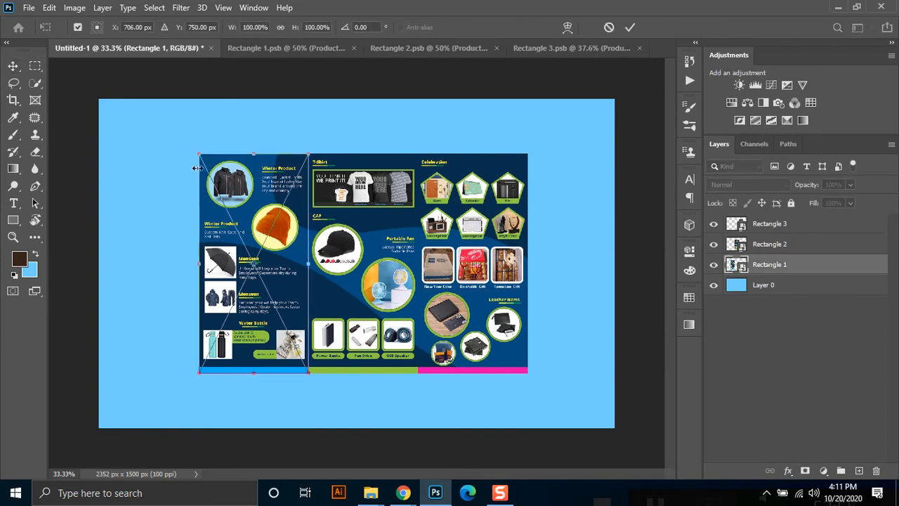
pyautogui.moveTo(199, 154); pyautogui.dragTo(200, 144)
pyautogui.moveTo(199, 376); pyautogui.dragTo(198, 384)
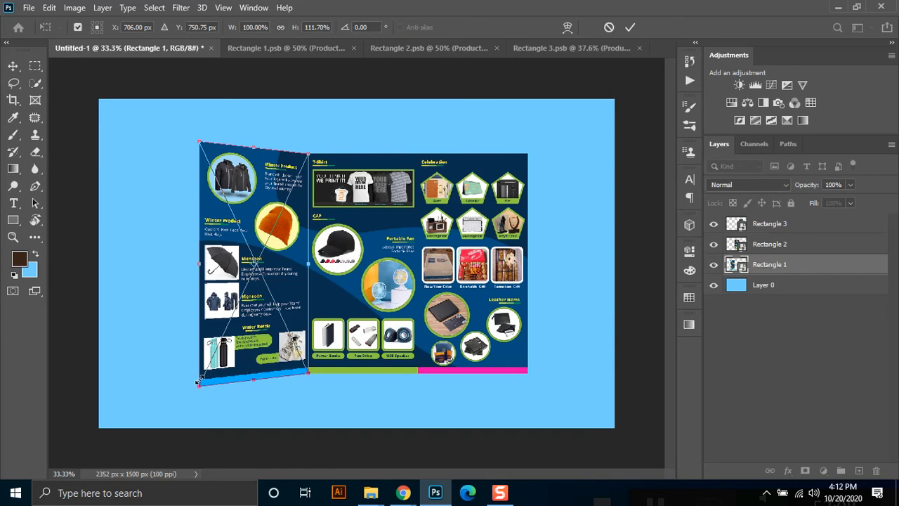
pyautogui.press('Return')
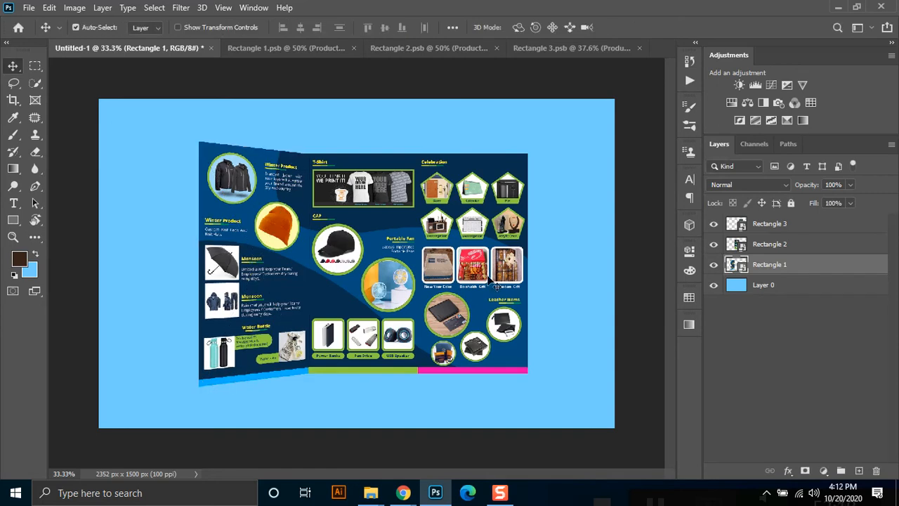
# Distort the Rectangle 3 panel by pulling its outer corners up and down, mirroring the first panel's folded perspective.
pyautogui.click(504, 261)
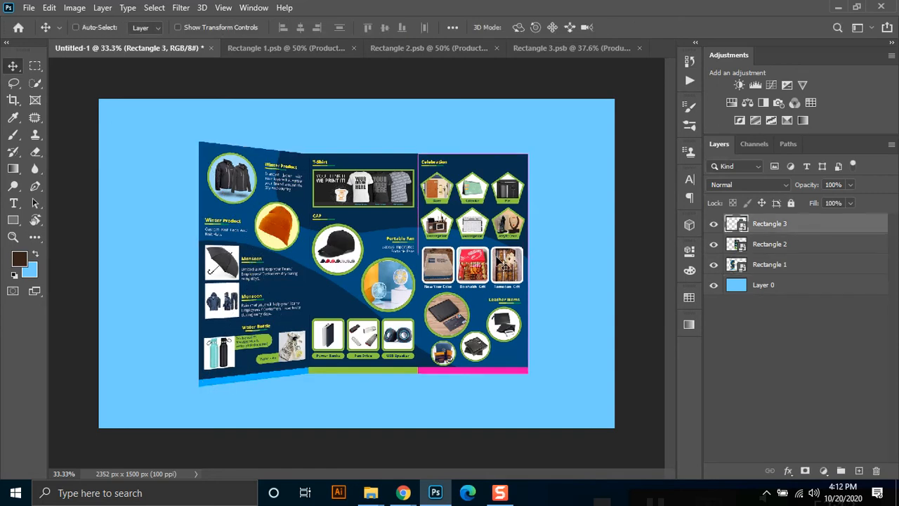
pyautogui.hotkey('ctrl', 't')
pyautogui.moveTo(528, 154); pyautogui.dragTo(528, 142)
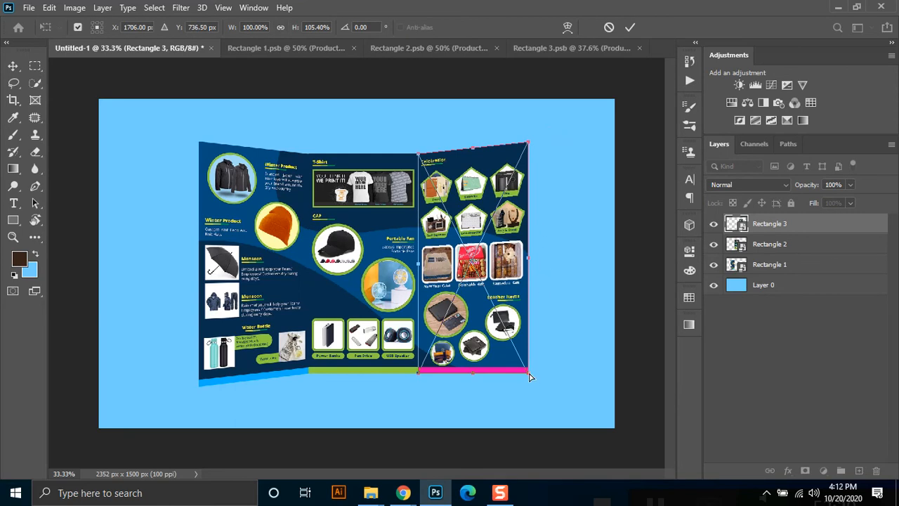
pyautogui.moveTo(530, 380); pyautogui.dragTo(532, 395)
pyautogui.press('Return')
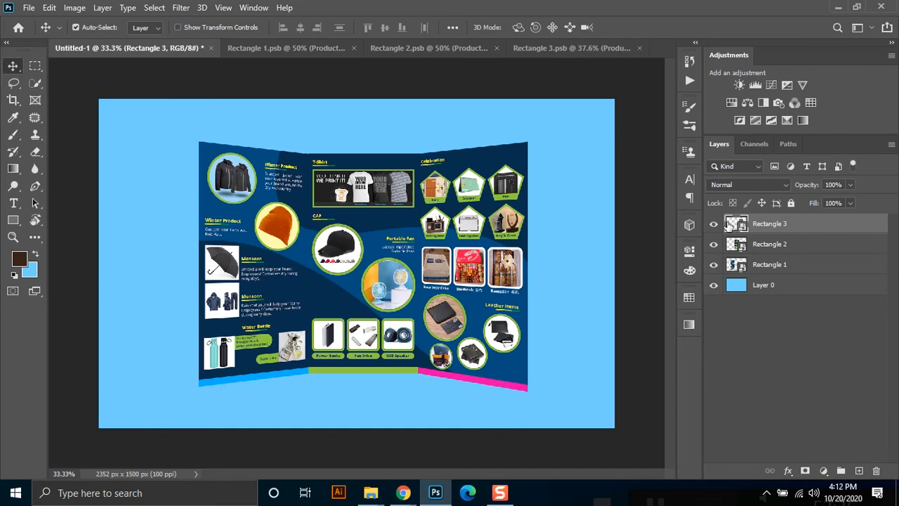
# Load Rectangle 1's outline as a selection and add a new layer above Rectangle 3.
pyautogui.press('ctrl')
pyautogui.keyDown('ctrl'); pyautogui.click(735, 267); pyautogui.keyUp('ctrl')
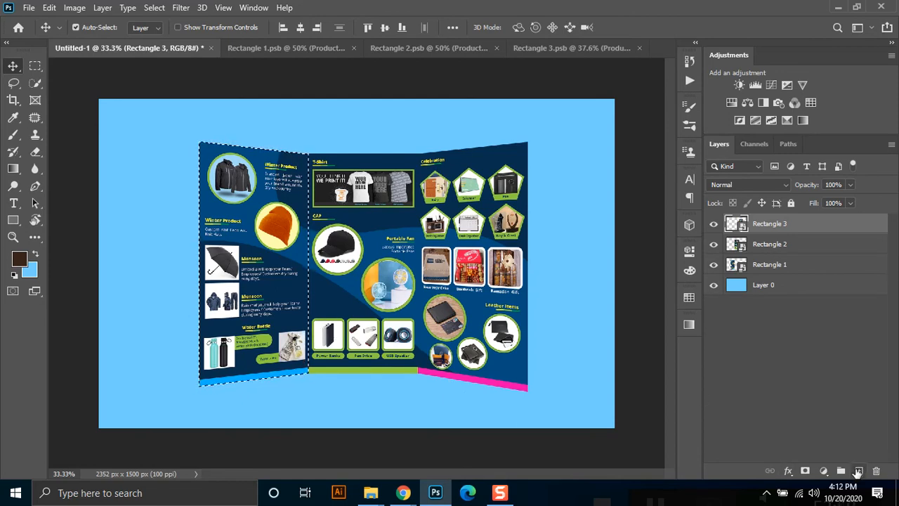
pyautogui.click(858, 471)
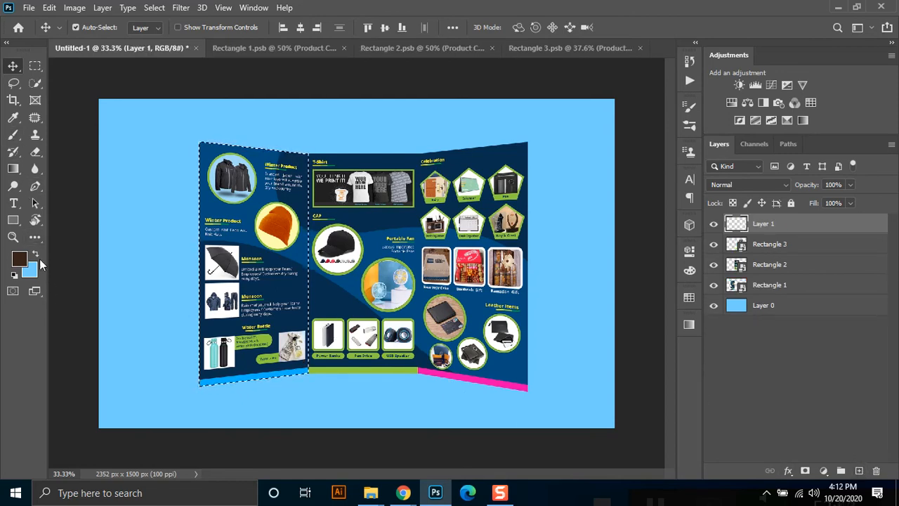
# Paint a black (000000) shadow along Rectangle 1's inner fold with a 199 px Soft Round brush at 0% hardness.
pyautogui.click(13, 134)
pyautogui.click(19, 260)
pyautogui.moveTo(566, 265); pyautogui.dragTo(549, 245)
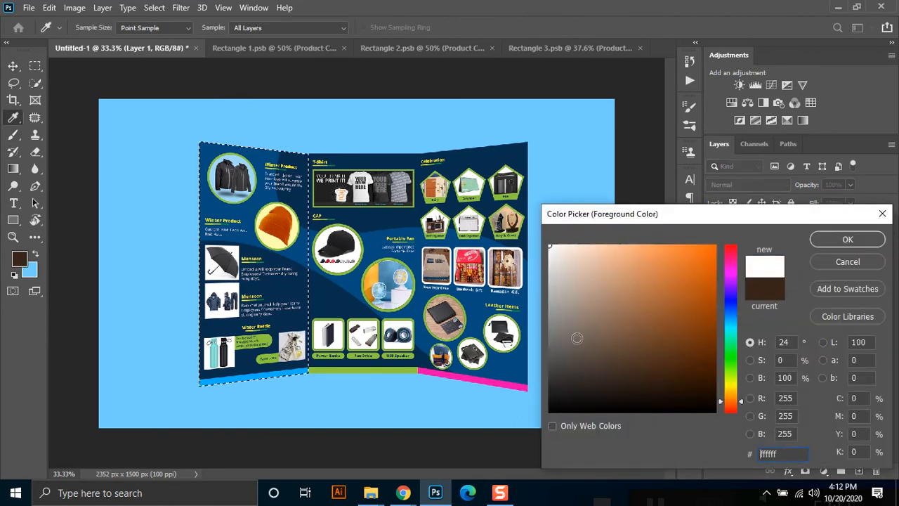
pyautogui.moveTo(573, 406); pyautogui.dragTo(552, 427)
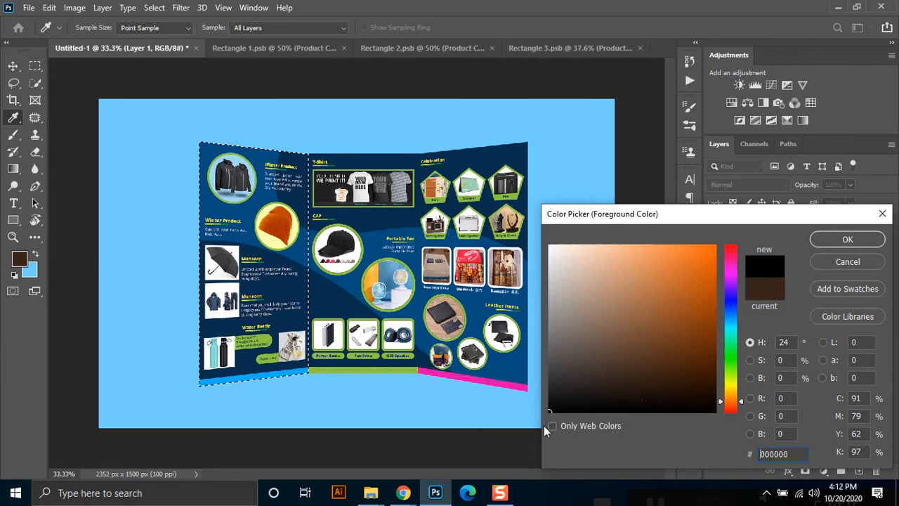
pyautogui.click(848, 239)
pyautogui.rightClick(366, 162)
pyautogui.moveTo(404, 179)
pyautogui.mouseDown()
pyautogui.moveTo(434, 180)
pyautogui.moveTo(332, 191)
pyautogui.mouseUp()
pyautogui.moveTo(455, 180); pyautogui.dragTo(452, 180)
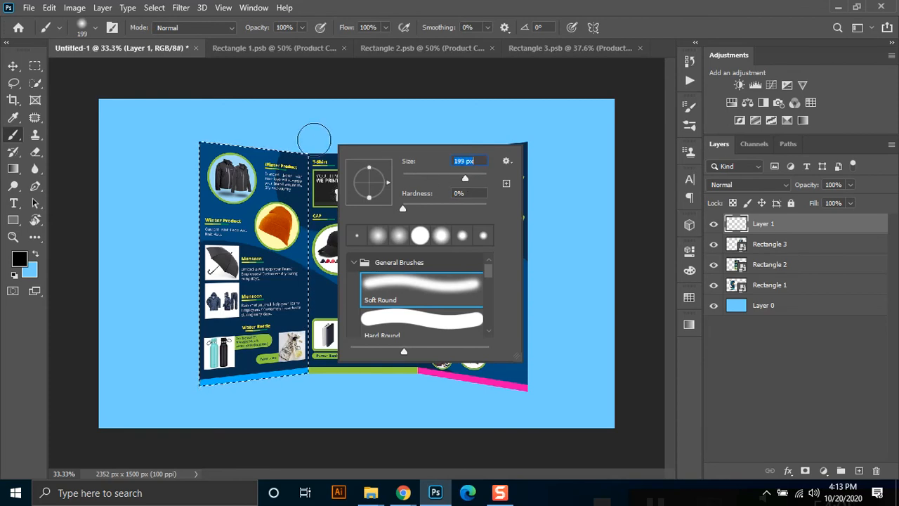
pyautogui.press('Return')
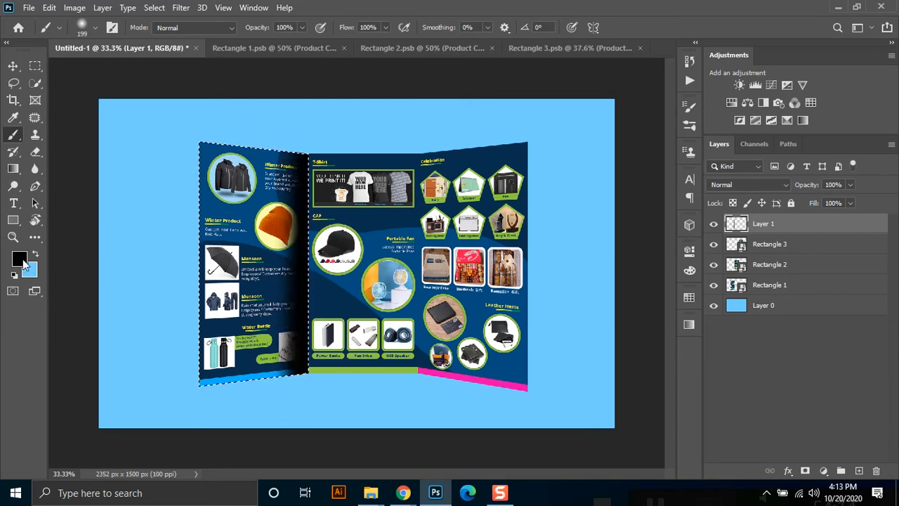
# Change the background colour to white, swap it to the foreground and paint a highlight along Rectangle 1's outer edge.
pyautogui.click(31, 272)
pyautogui.moveTo(573, 286); pyautogui.dragTo(539, 237)
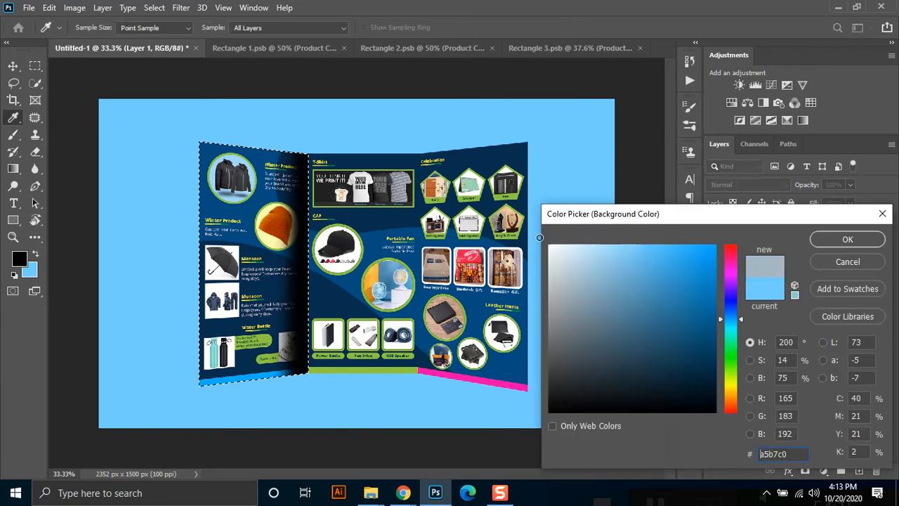
pyautogui.click(819, 243)
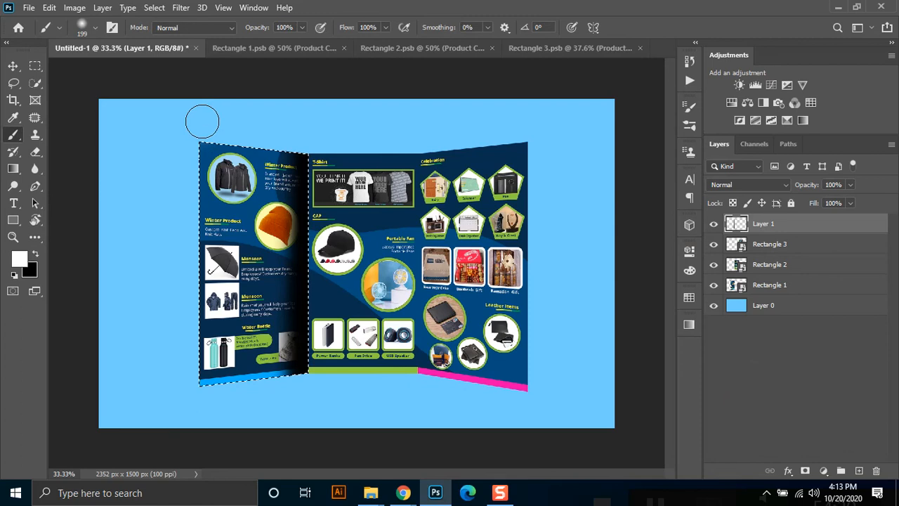
pyautogui.keyDown('shift'); pyautogui.click(199, 411); pyautogui.keyUp('shift')
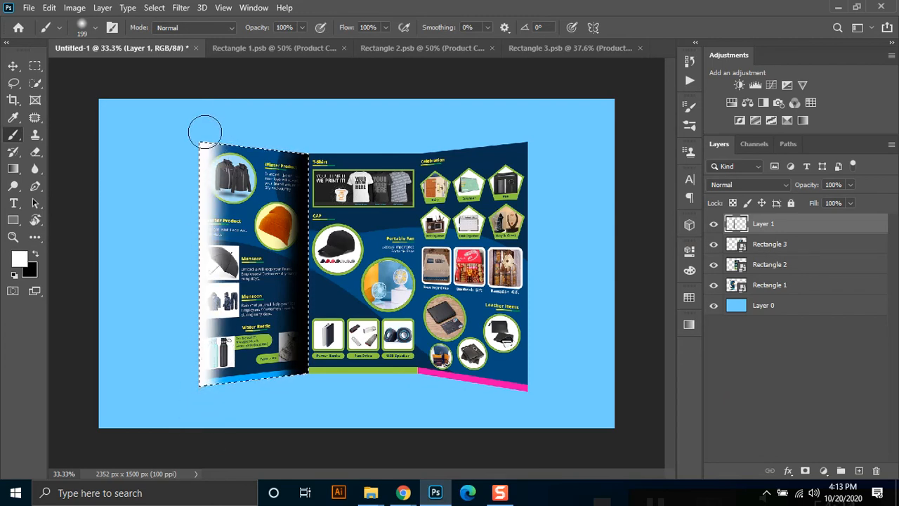
# Lower Layer 1's opacity to 27% and clear the selection around the first panel.
pyautogui.click(13, 65)
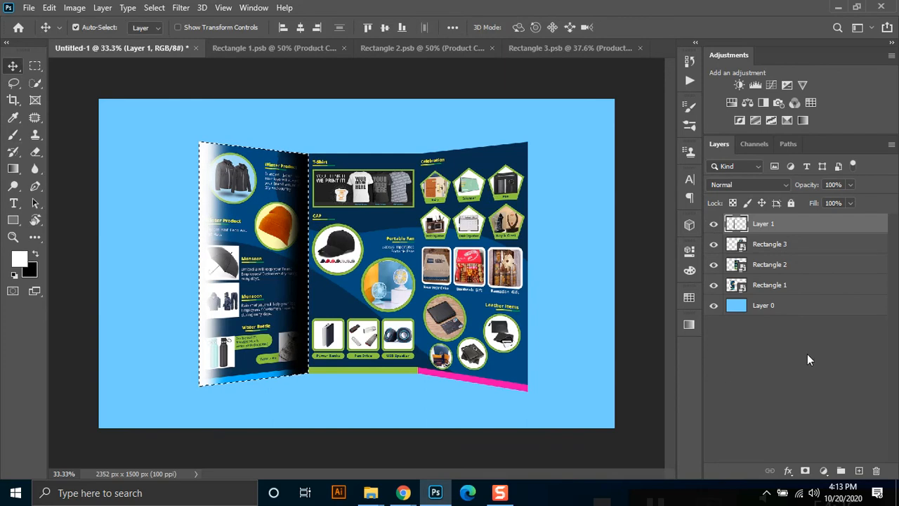
pyautogui.click(849, 185)
pyautogui.click(815, 201)
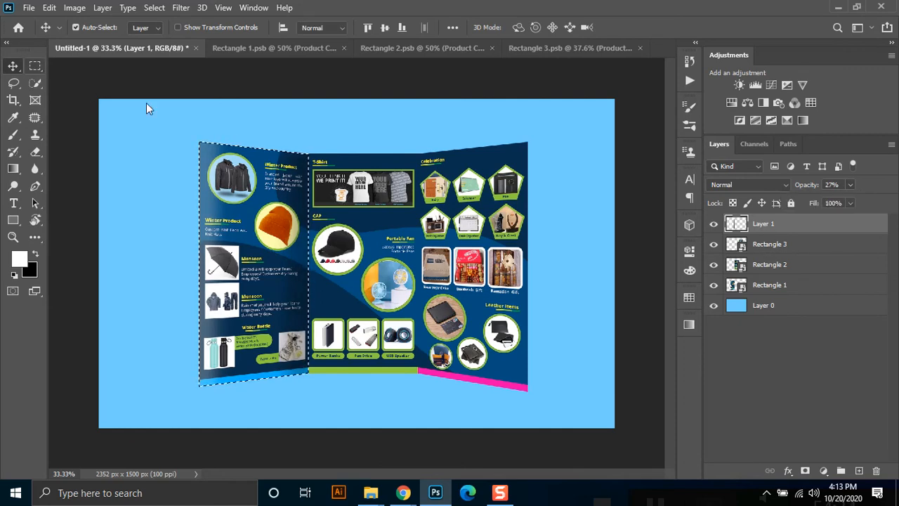
pyautogui.press('m')
pyautogui.click(186, 204)
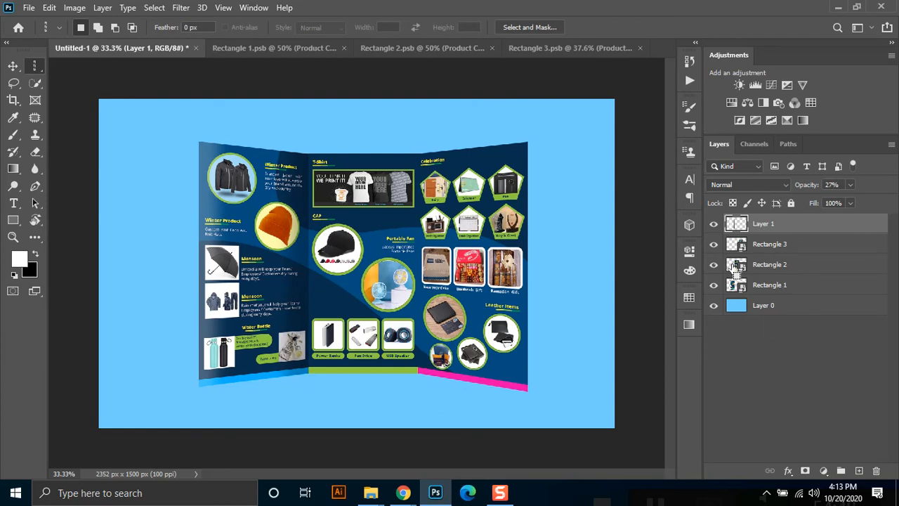
# Within Rectangle 3's outline on Layer 1, brush a white highlight along the outer edge and a black shadow along the fold, then deselect.
pyautogui.keyDown('ctrl'); pyautogui.click(736, 257); pyautogui.keyUp('ctrl')
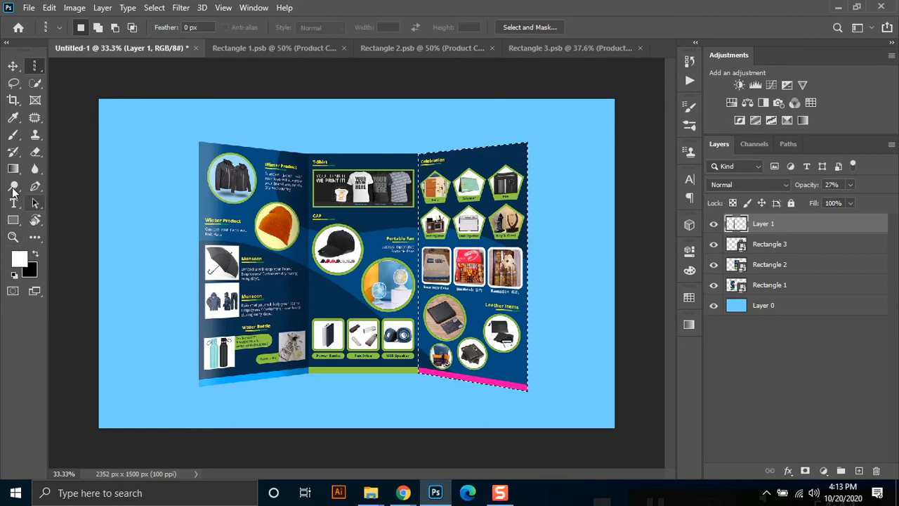
pyautogui.click(14, 135)
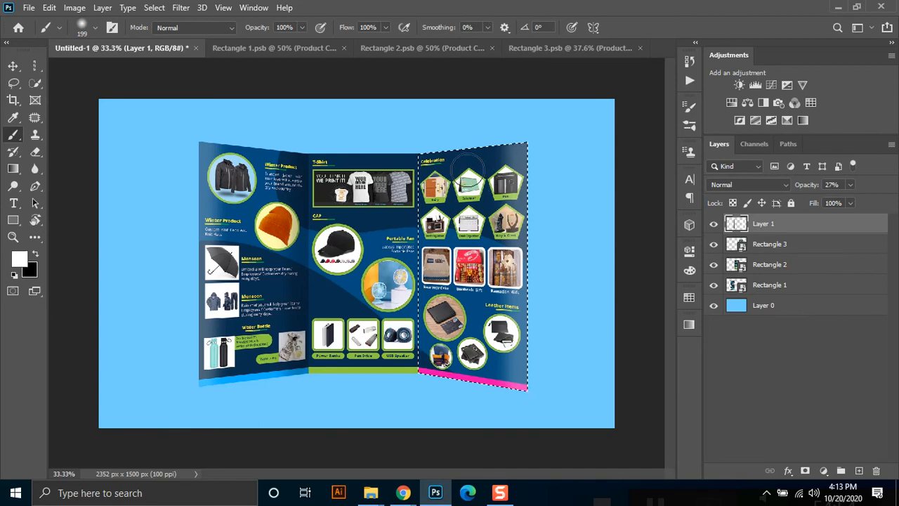
pyautogui.press('x')
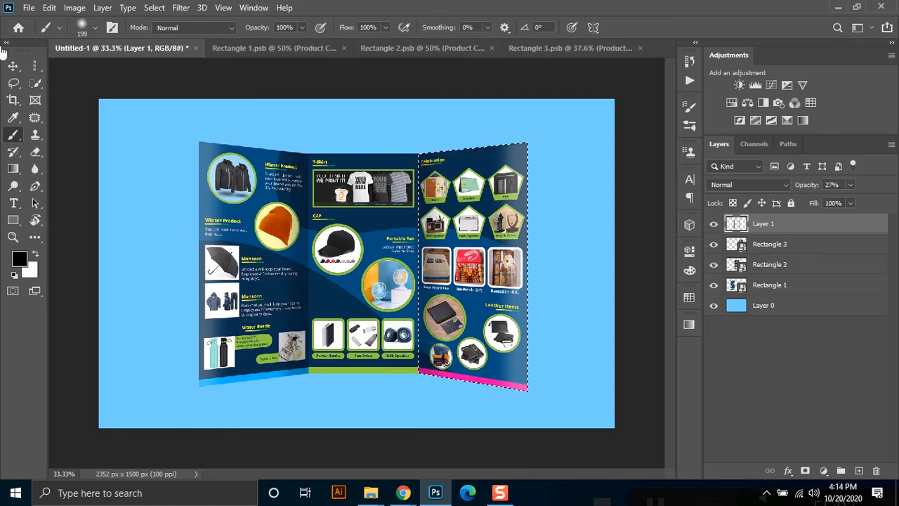
pyautogui.click(13, 83)
pyautogui.click(40, 64)
pyautogui.click(78, 66)
pyautogui.click(176, 110)
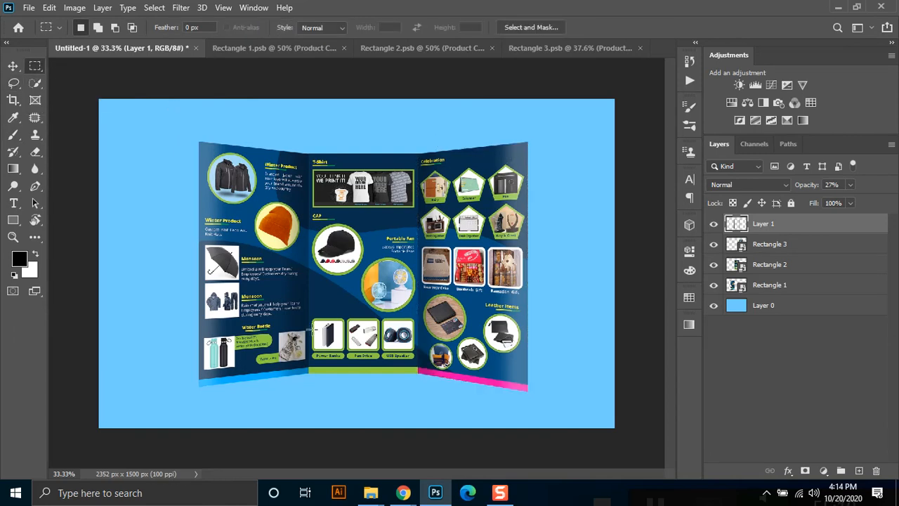
# Within Rectangle 2's outline, paint white highlights along both side edges on a new layer using the 199 px brush.
pyautogui.keyDown('ctrl'); pyautogui.click(737, 270); pyautogui.keyUp('ctrl')
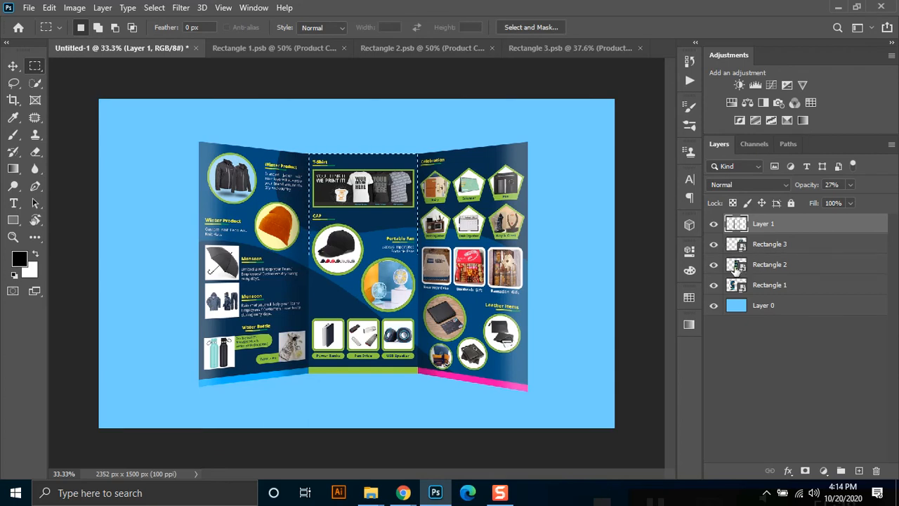
pyautogui.click(858, 470)
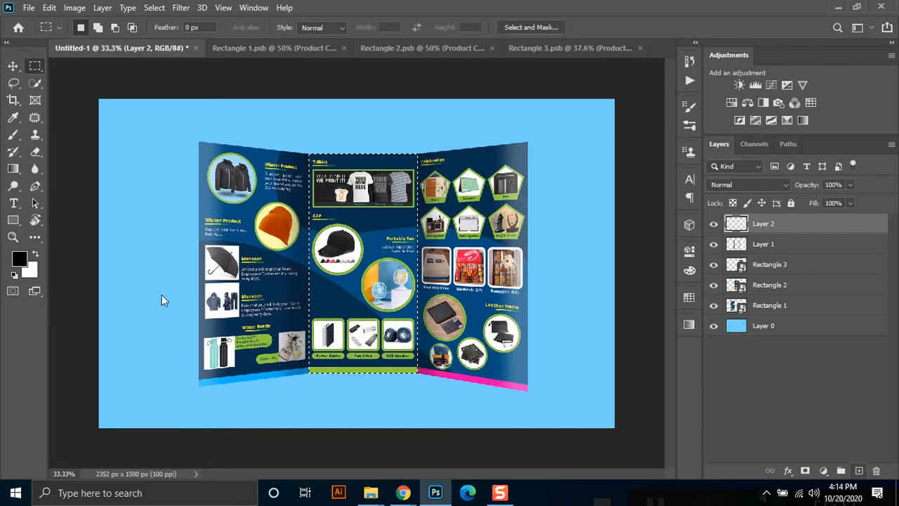
pyautogui.click(14, 135)
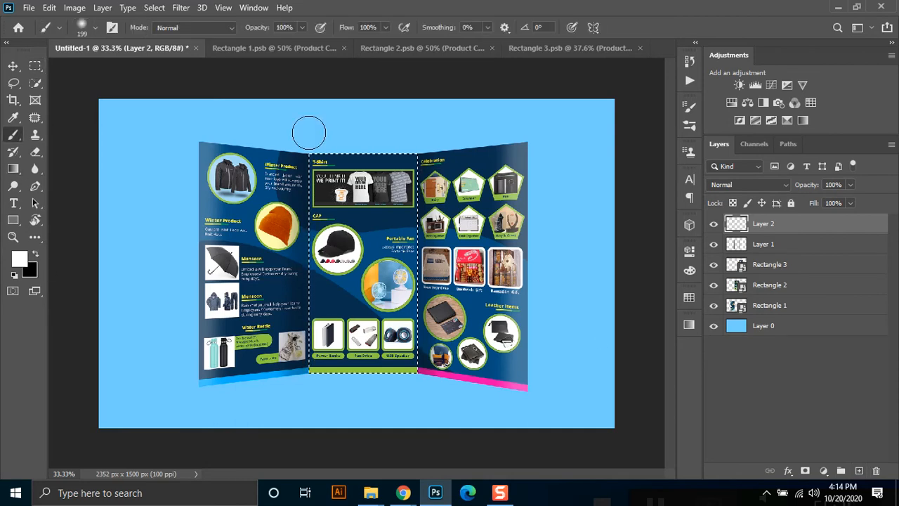
pyautogui.keyDown('shift'); pyautogui.click(311, 401); pyautogui.keyUp('shift')
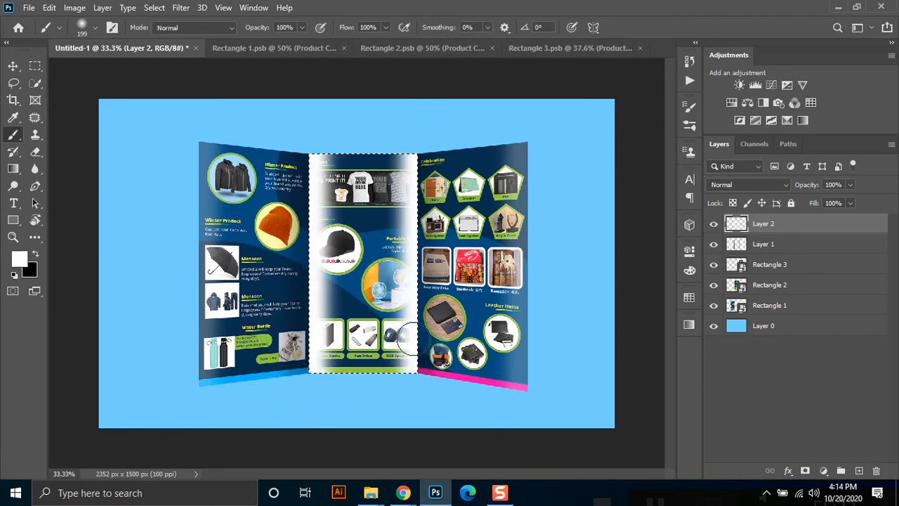
pyautogui.press('m')
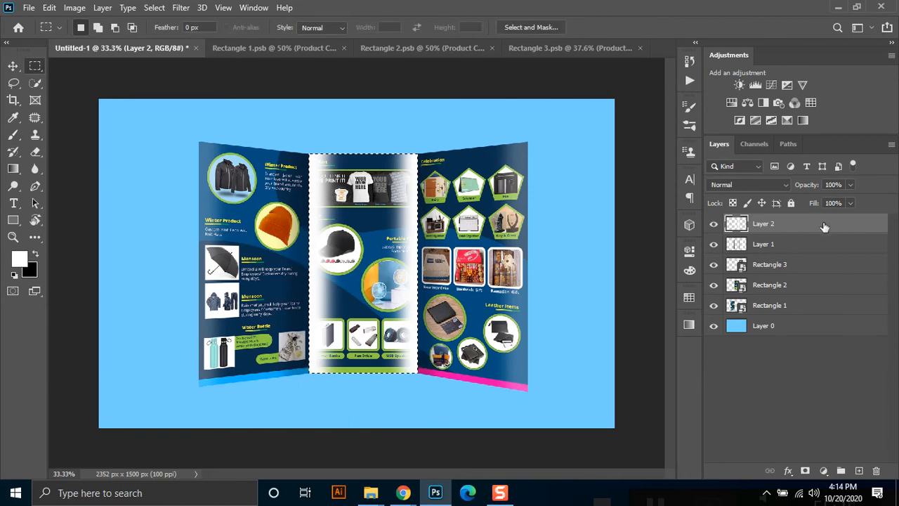
# Set Layer 2's blend mode to Screen and its opacity to 26%, then deselect the middle panel.
pyautogui.click(776, 184)
pyautogui.click(737, 261)
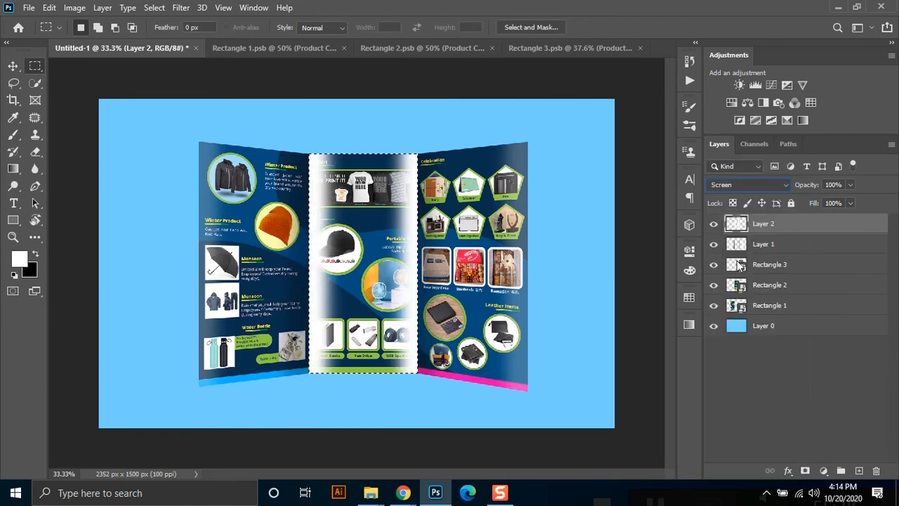
pyautogui.click(852, 185)
pyautogui.click(800, 199)
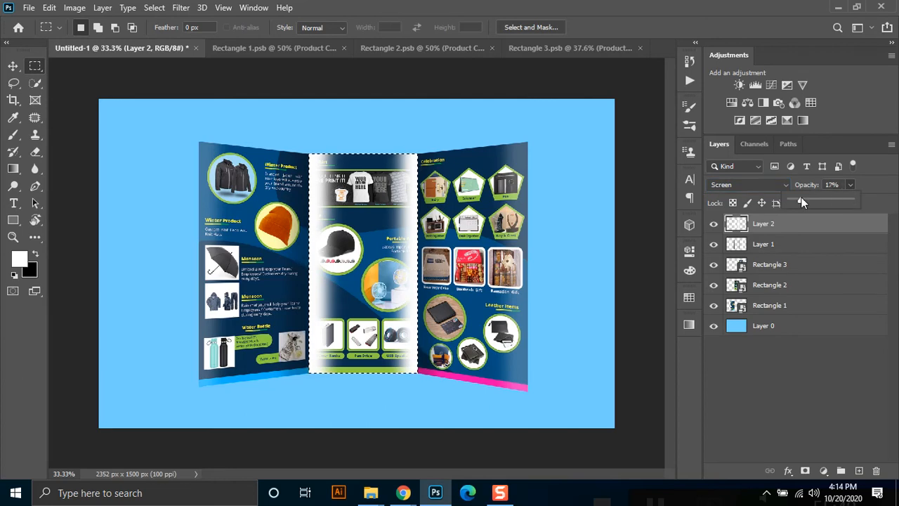
pyautogui.moveTo(803, 196); pyautogui.dragTo(806, 196)
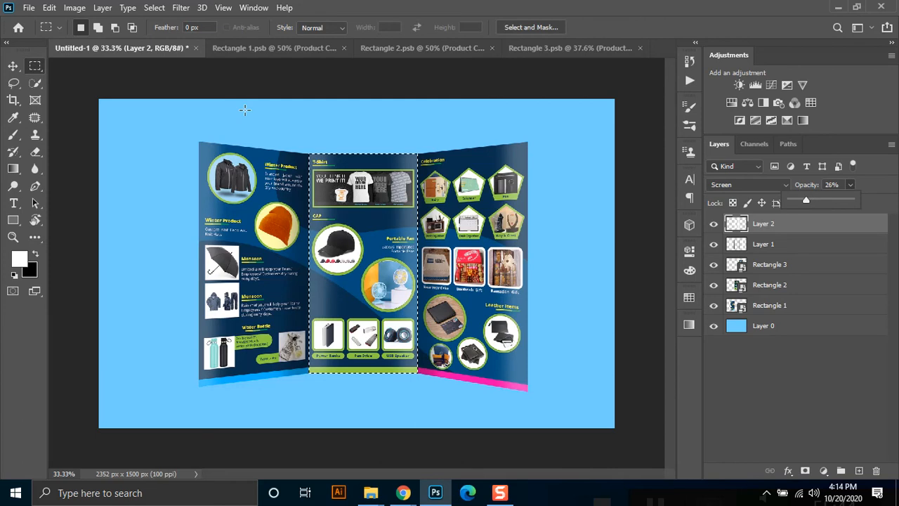
pyautogui.click(184, 137)
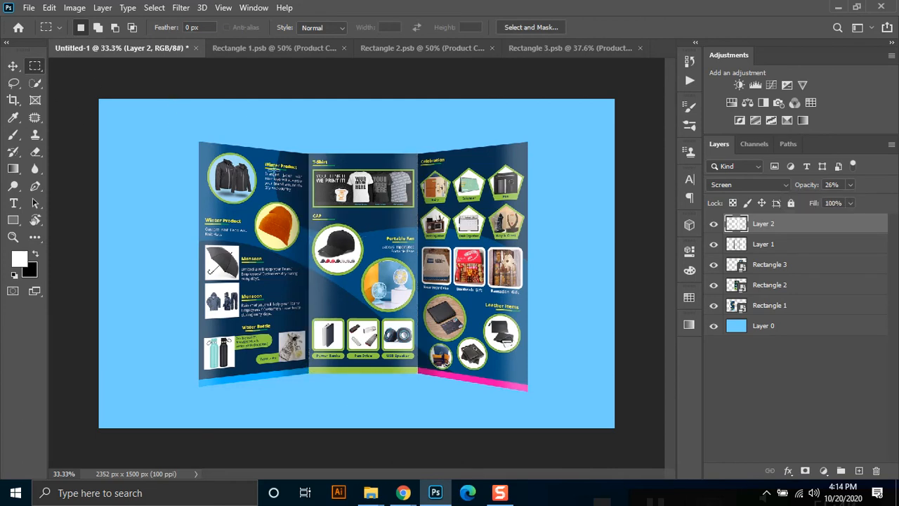
# Toggle the visibility of Layers 1 and 2 to compare the shading, and lower Layer 2's opacity to 15%.
pyautogui.click(714, 243)
pyautogui.click(714, 223)
pyautogui.click(713, 244)
pyautogui.click(714, 223)
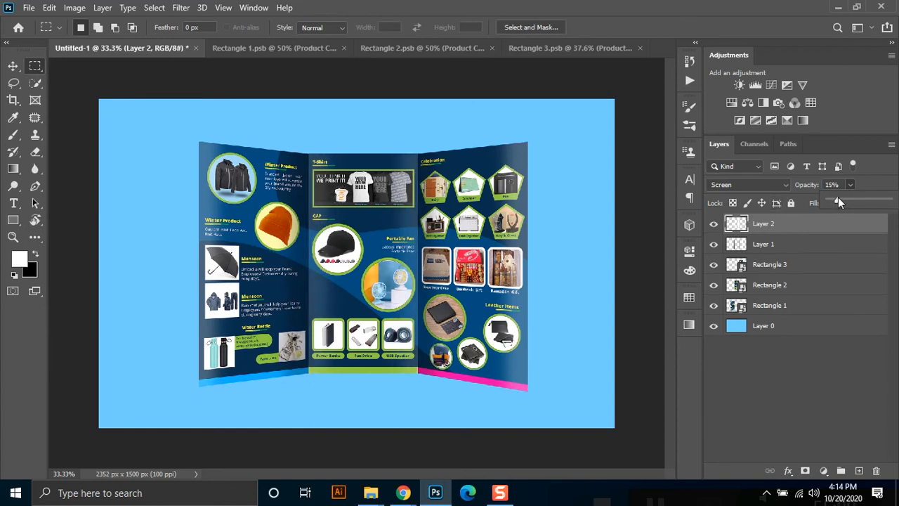
pyautogui.click(12, 67)
pyautogui.click(157, 181)
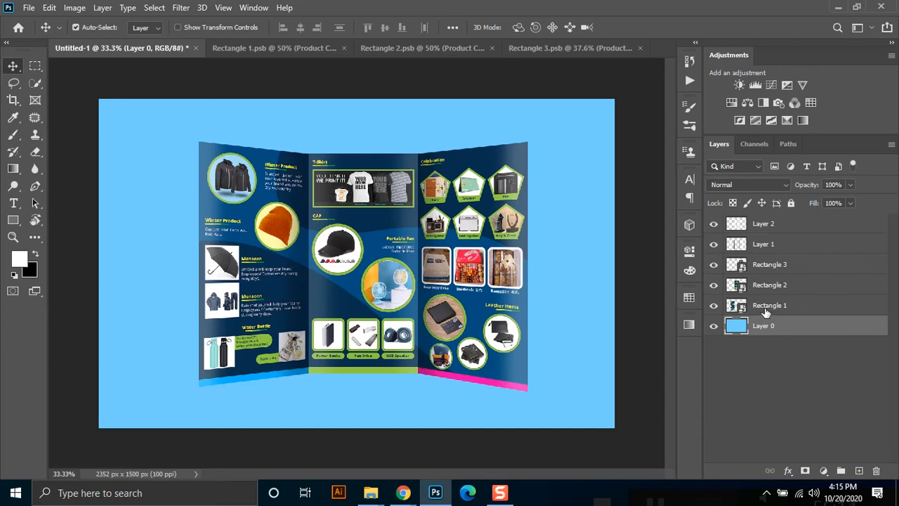
# Open Rectangle 1's layer style settings and enable Bevel & Emboss instead of a drop shadow.
pyautogui.click(793, 305)
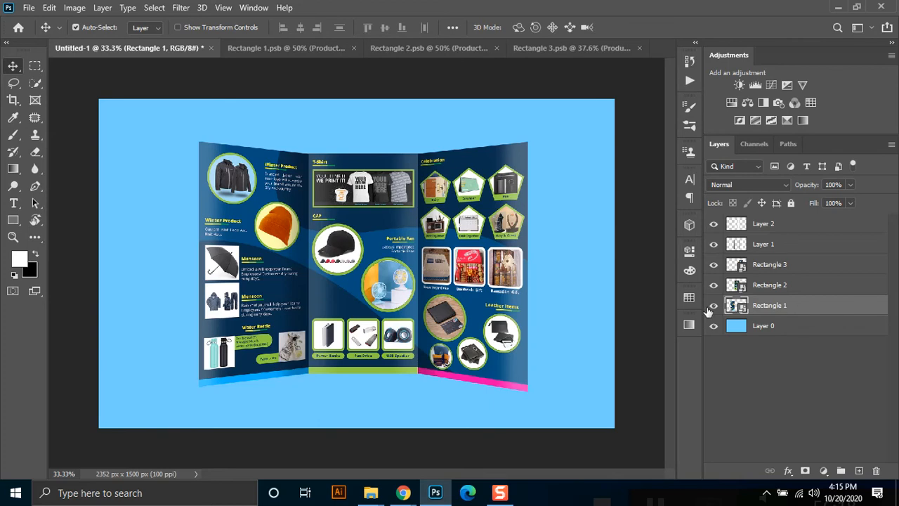
pyautogui.click(714, 306)
pyautogui.click(714, 305)
pyautogui.rightClick(832, 310)
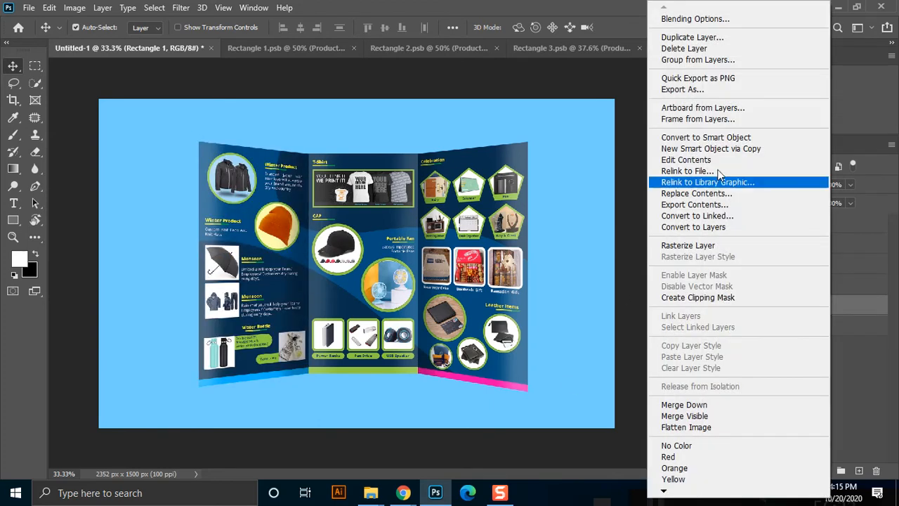
pyautogui.click(713, 22)
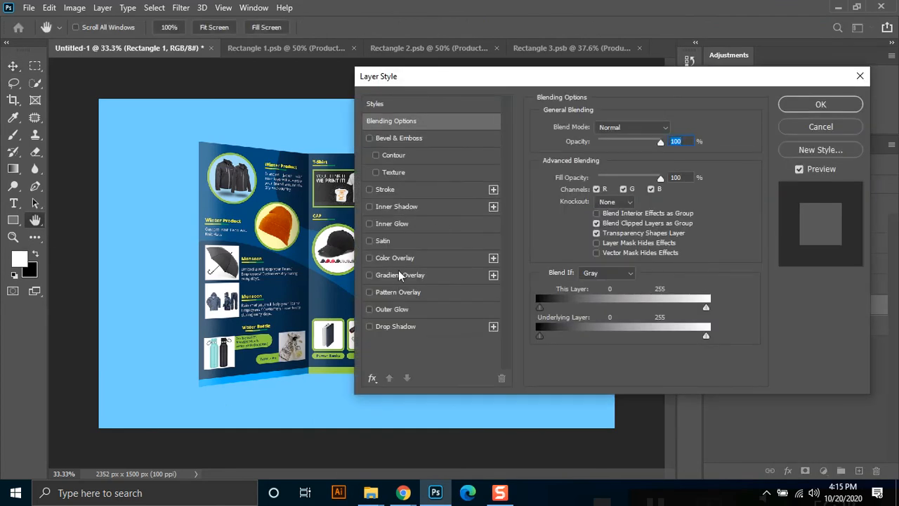
pyautogui.click(391, 327)
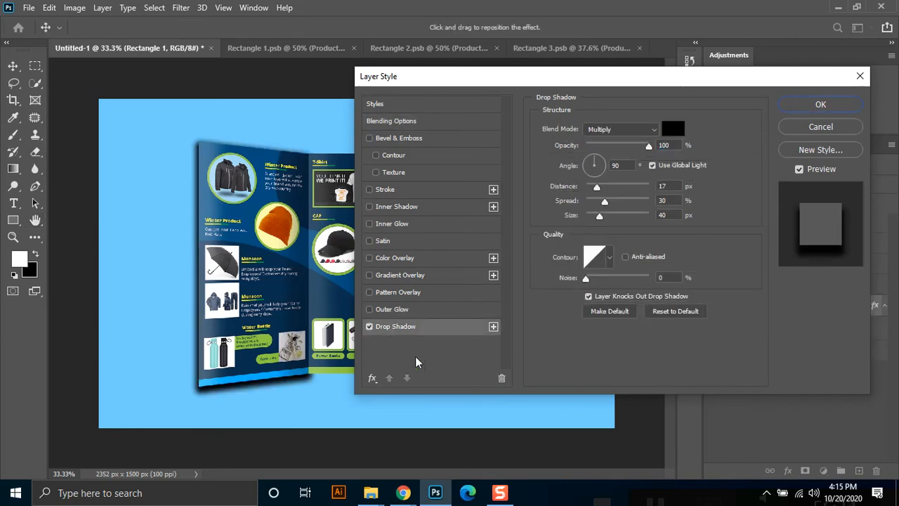
pyautogui.click(369, 326)
pyautogui.click(369, 138)
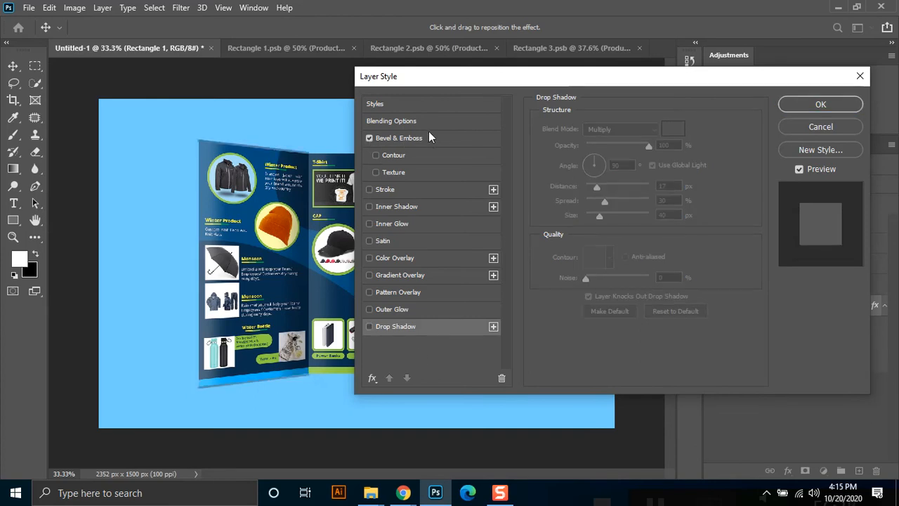
pyautogui.click(413, 144)
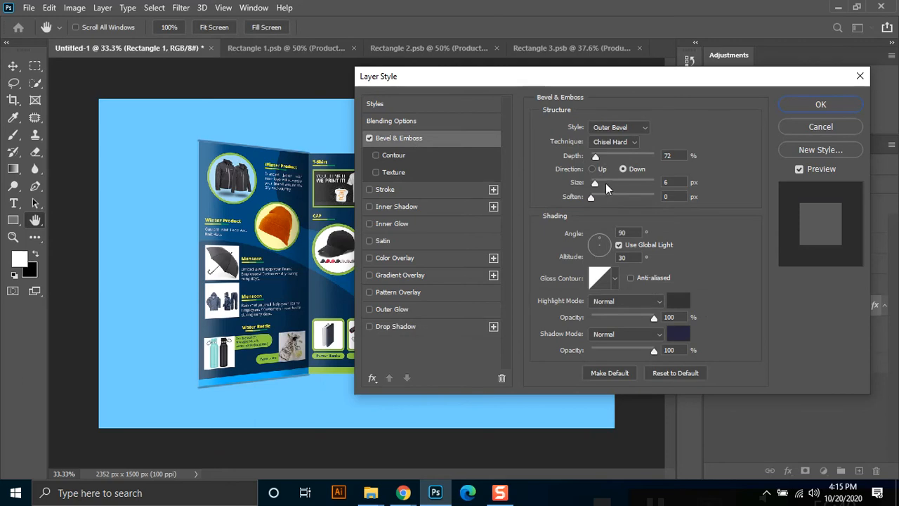
# Set the bevel's size to 8 px and its shadow colour to black (000000).
pyautogui.moveTo(596, 185)
pyautogui.mouseDown()
pyautogui.moveTo(609, 184)
pyautogui.moveTo(598, 183)
pyautogui.mouseUp()
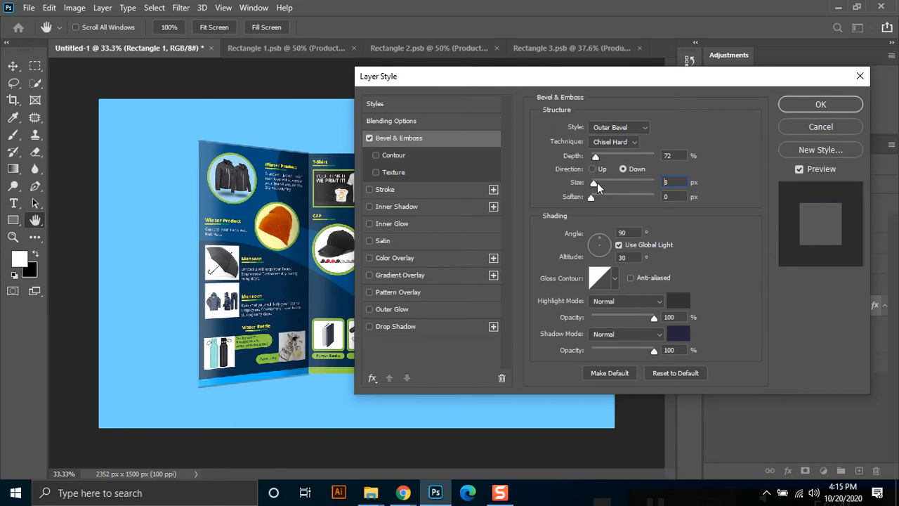
pyautogui.click(678, 335)
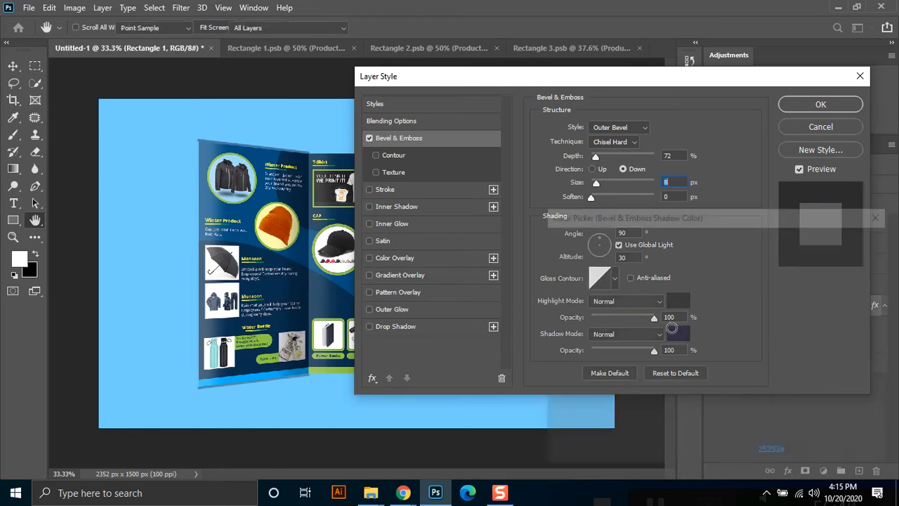
pyautogui.moveTo(570, 383); pyautogui.dragTo(541, 419)
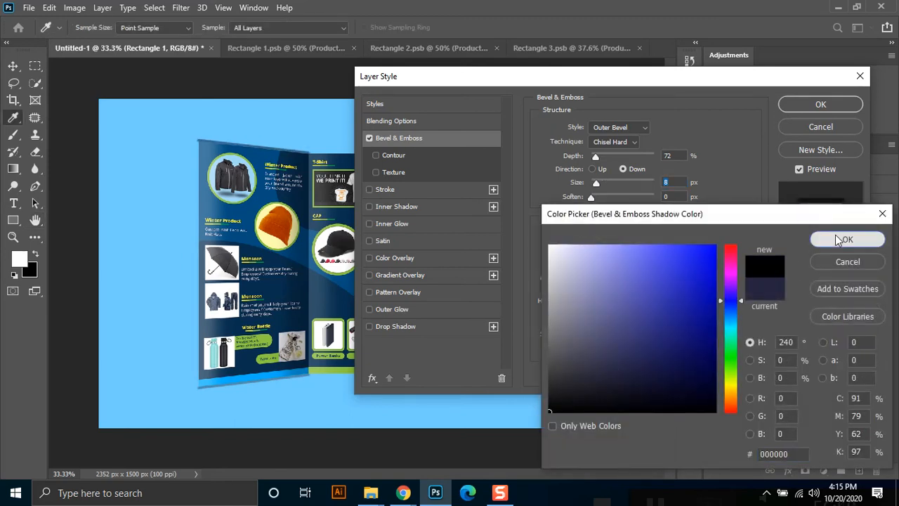
pyautogui.click(838, 237)
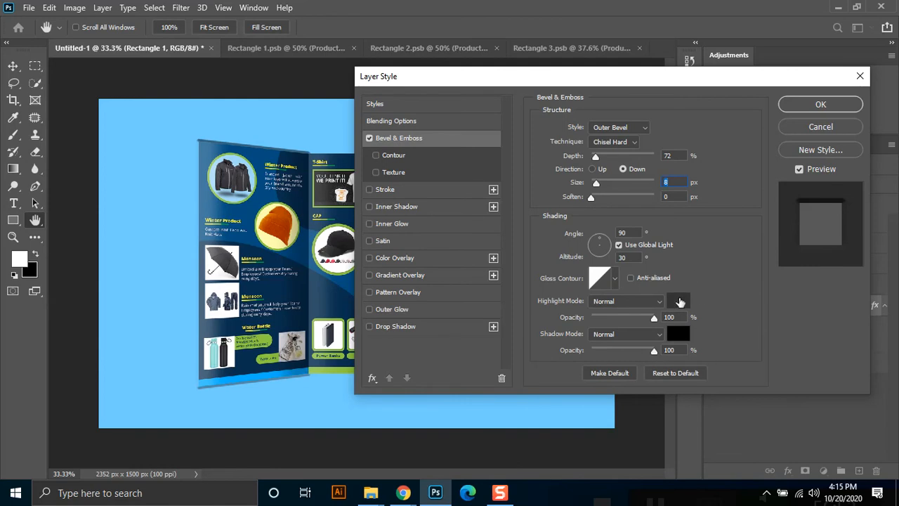
# Set the bevel's shading angle to -3° and its technique to Smooth after trying Chisel Soft.
pyautogui.click(610, 247)
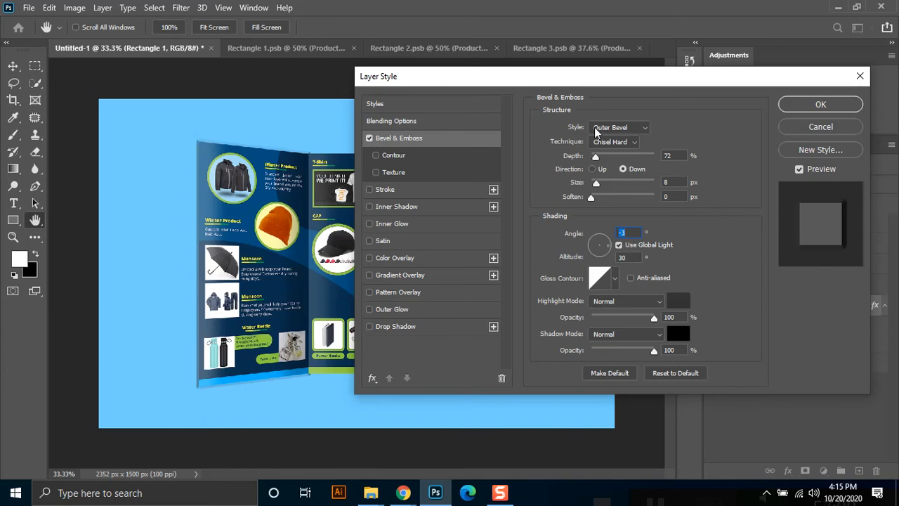
pyautogui.click(620, 142)
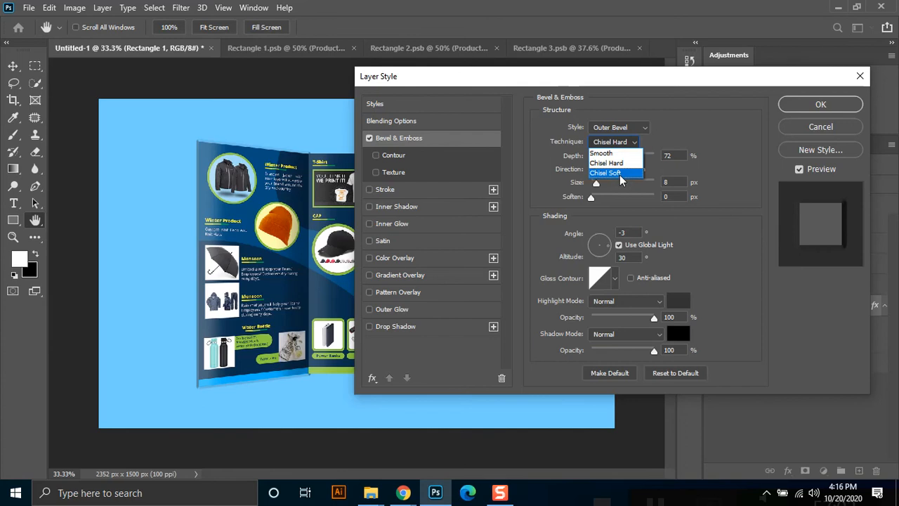
pyautogui.click(610, 172)
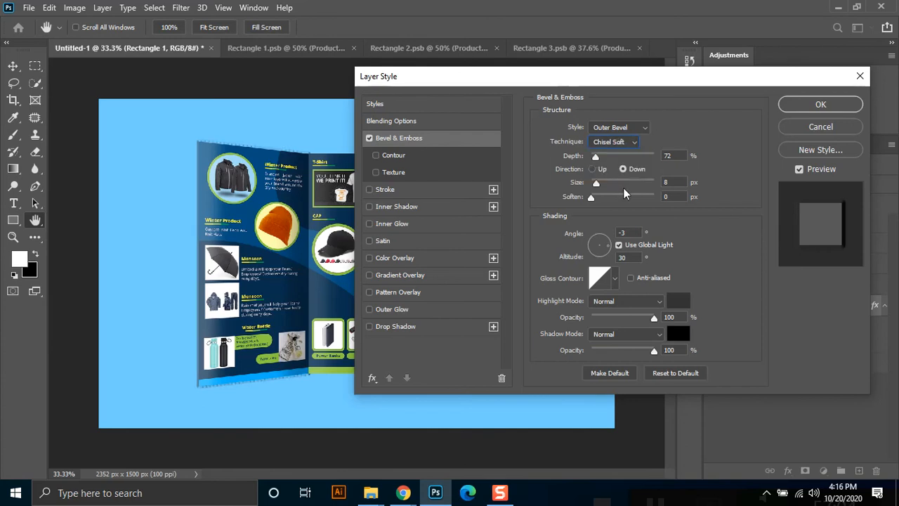
pyautogui.click(610, 143)
pyautogui.click(612, 155)
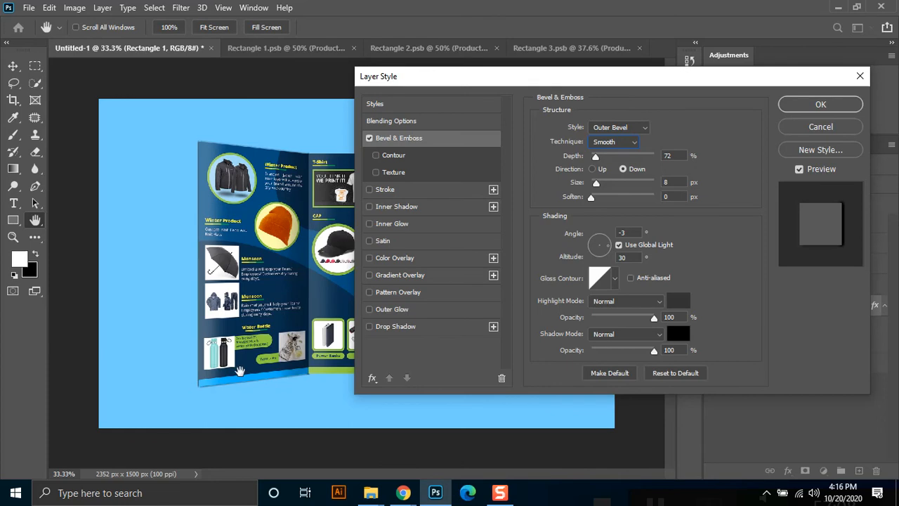
# Set the bevel's size to 5 px and depth to 63%, apply the style and inspect Rectangle 1's edge.
pyautogui.moveTo(590, 184); pyautogui.dragTo(598, 189)
pyautogui.write('5')
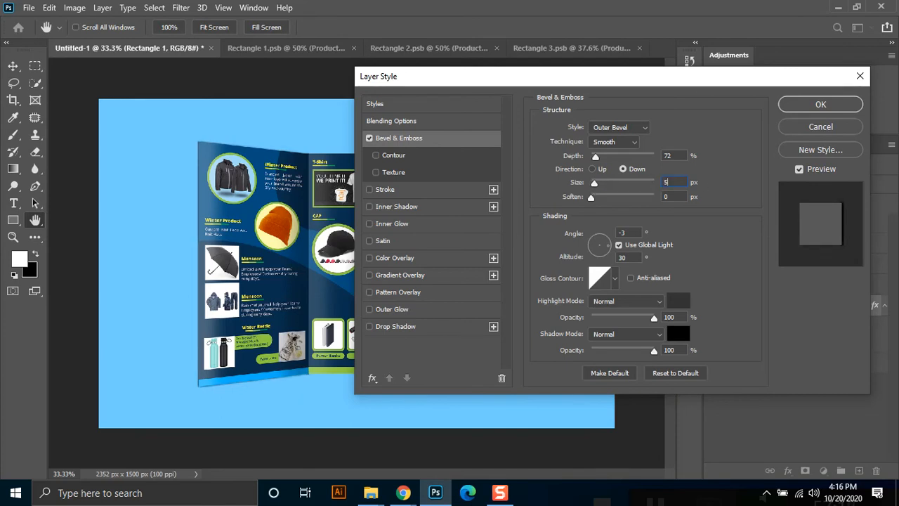
pyautogui.moveTo(596, 156)
pyautogui.mouseDown()
pyautogui.moveTo(622, 160)
pyautogui.moveTo(597, 162)
pyautogui.mouseUp()
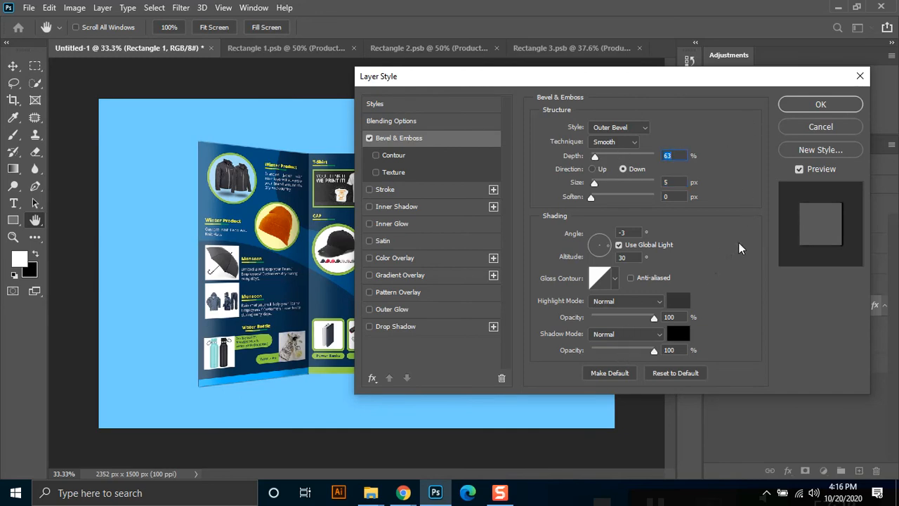
pyautogui.click(815, 104)
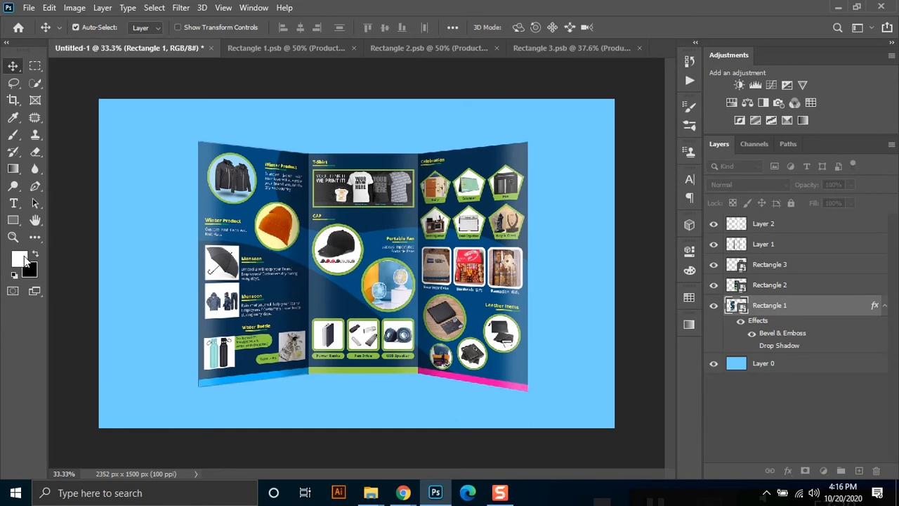
pyautogui.click(13, 236)
pyautogui.moveTo(182, 142); pyautogui.dragTo(220, 288)
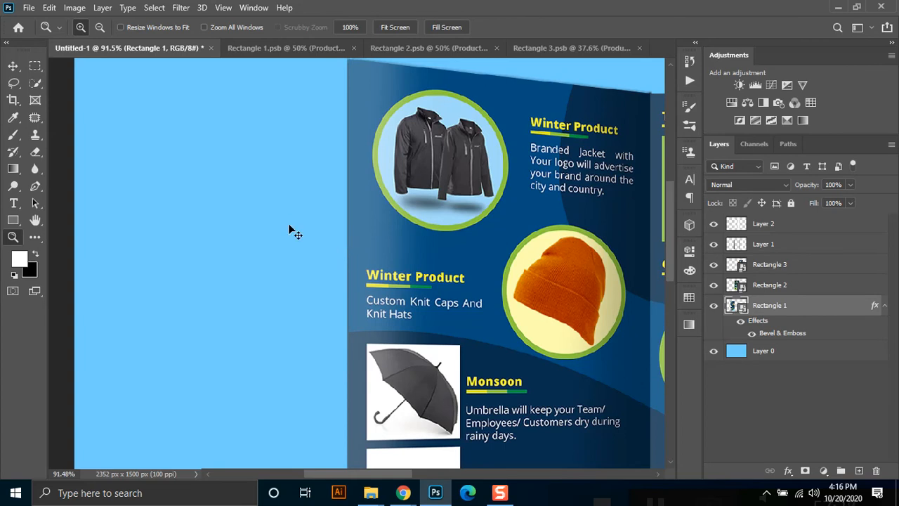
pyautogui.hotkey('ctrl', '-')
pyautogui.hotkey('ctrl', '-')
pyautogui.hotkey('ctrl', '-')
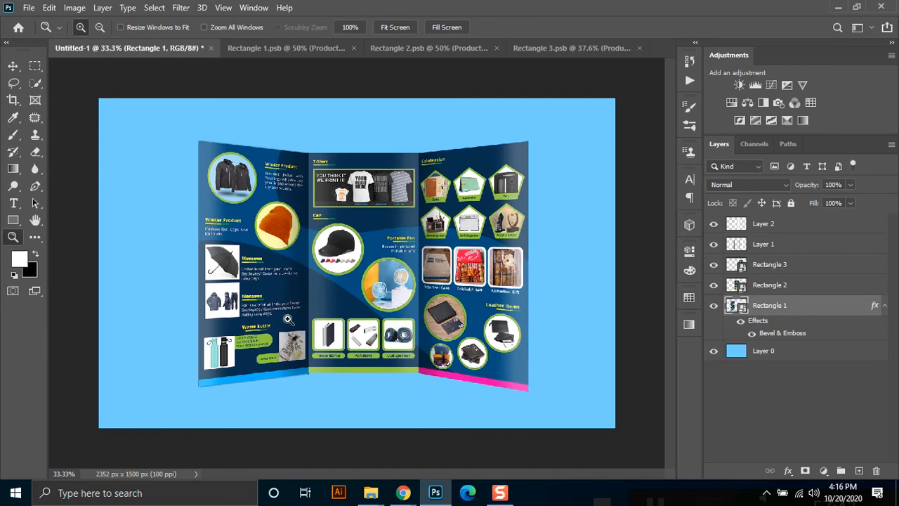
# Copy Rectangle 1's Bevel & Emboss layer style and paste it onto Rectangle 3.
pyautogui.click(13, 66)
pyautogui.click(495, 232)
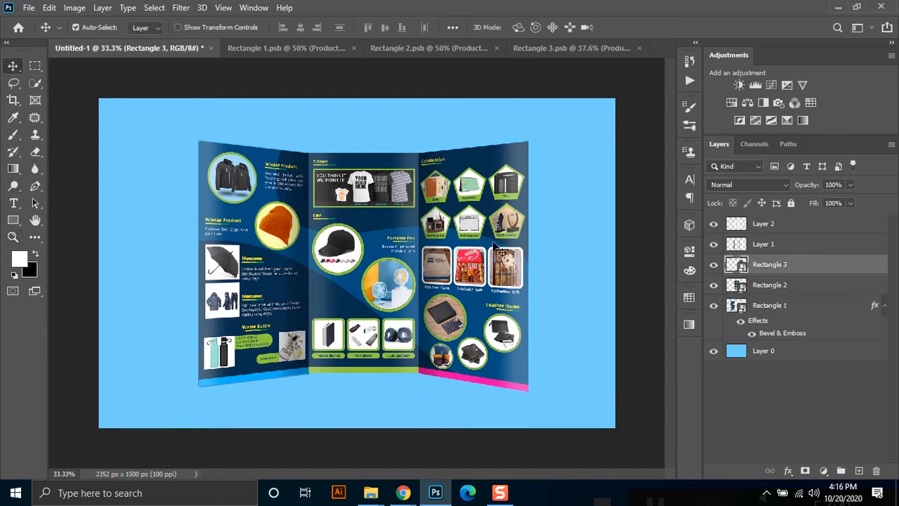
pyautogui.rightClick(800, 308)
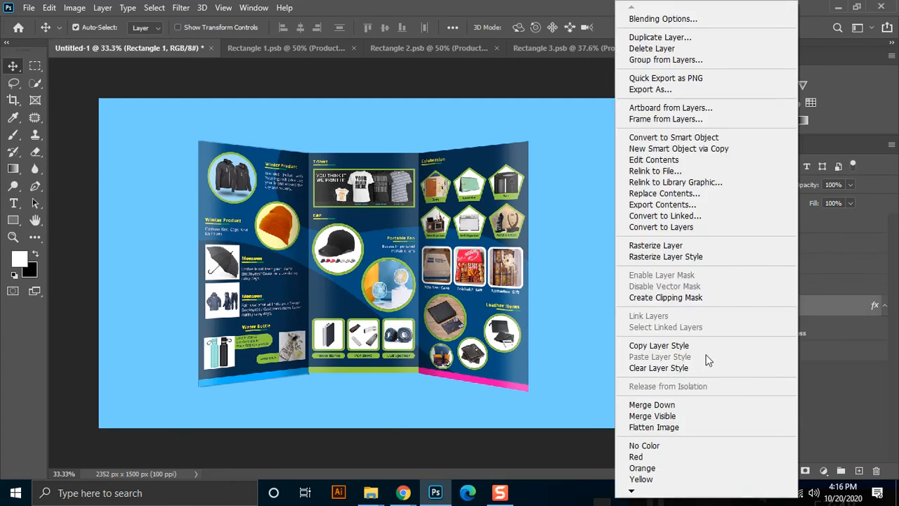
pyautogui.click(688, 347)
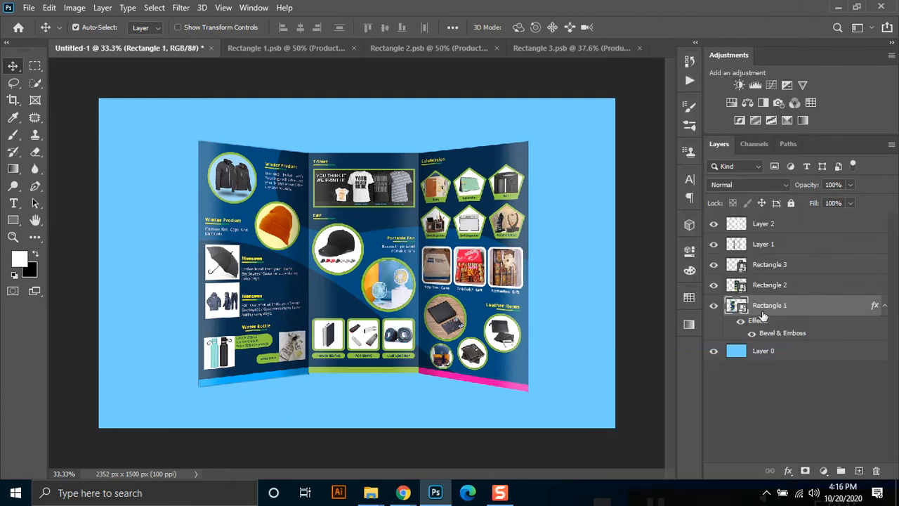
pyautogui.click(780, 288)
pyautogui.click(775, 265)
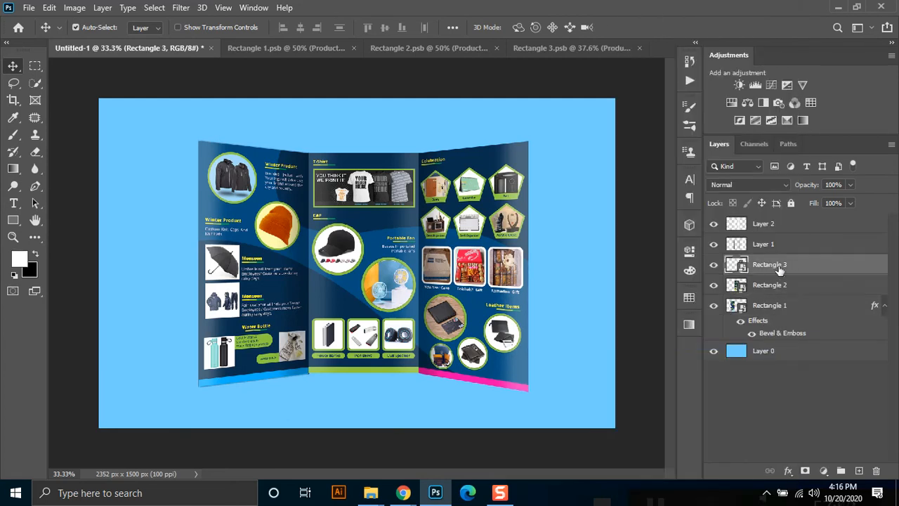
pyautogui.rightClick(779, 263)
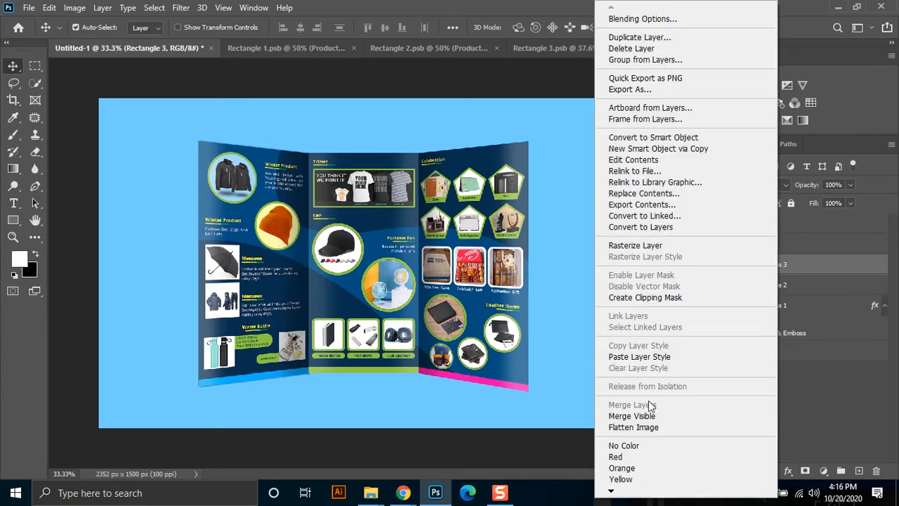
pyautogui.click(638, 357)
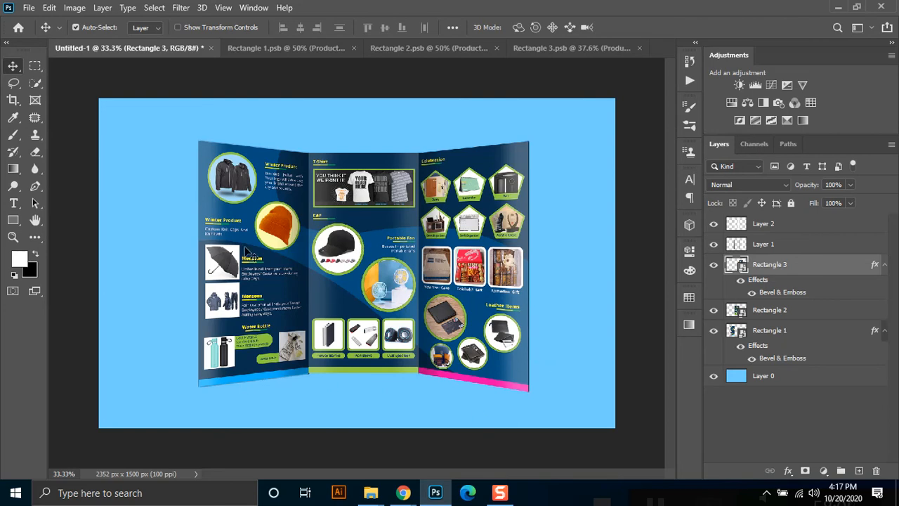
# Add a new layer directly above the blue background Layer 0 and rename it SHadow.
pyautogui.click(785, 381)
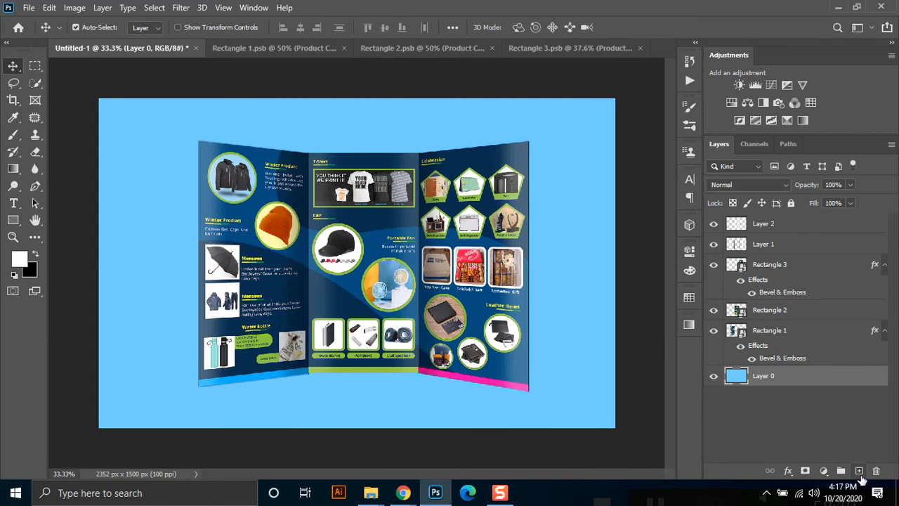
pyautogui.click(859, 471)
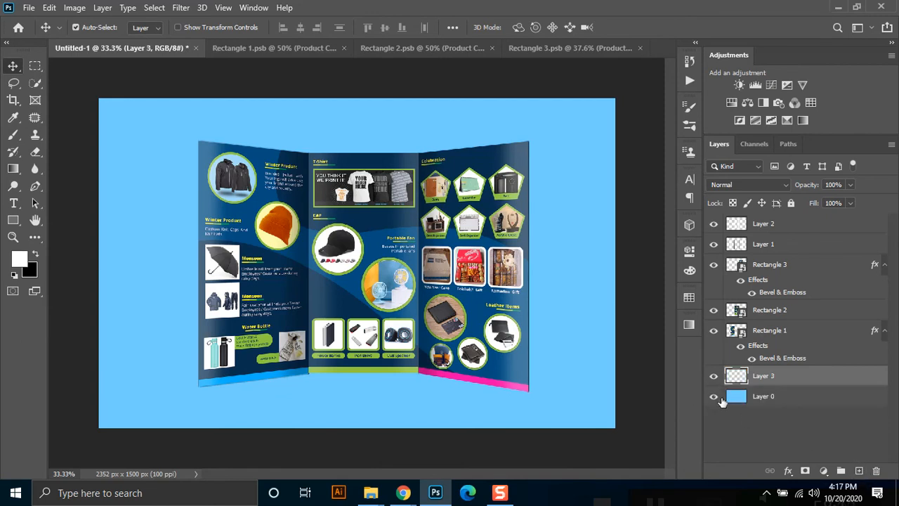
pyautogui.doubleClick(764, 377)
pyautogui.press('Return')
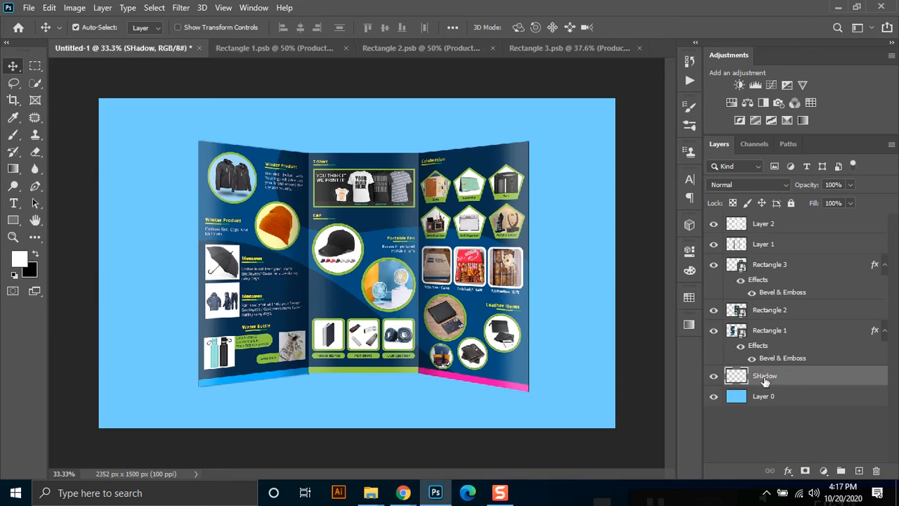
# Paint a black shadow along the bottom edges of all three panels with a 199 px soft brush on the SHadow layer.
pyautogui.click(12, 135)
pyautogui.click(36, 255)
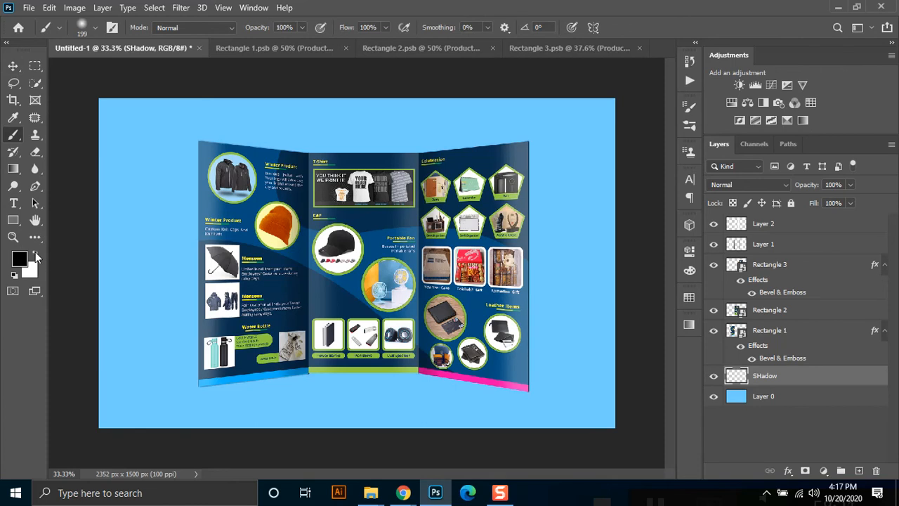
pyautogui.click(197, 385)
pyautogui.keyDown('shift'); pyautogui.click(312, 380); pyautogui.keyUp('shift')
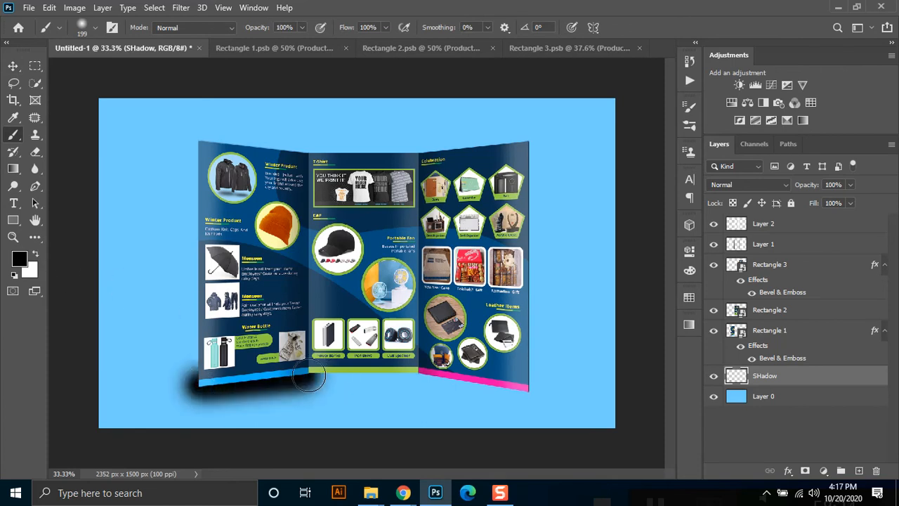
pyautogui.keyDown('shift'); pyautogui.click(424, 376); pyautogui.keyUp('shift')
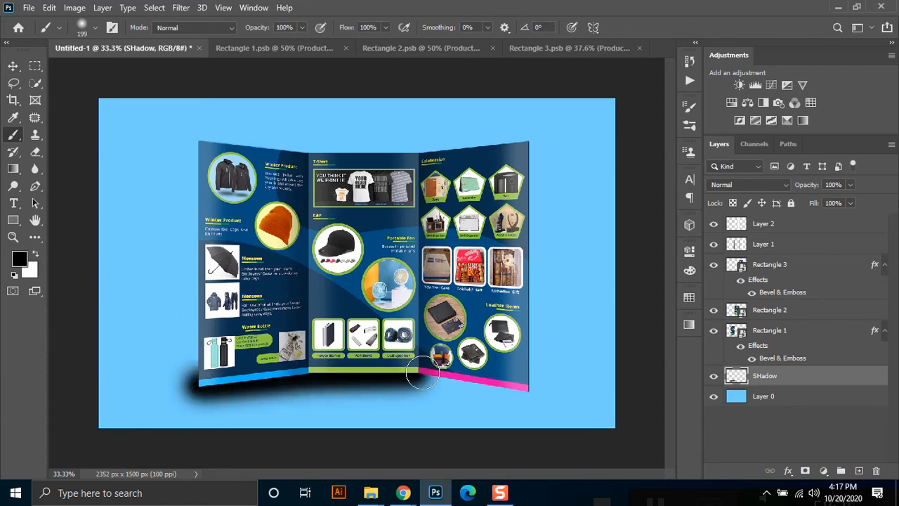
pyautogui.keyDown('shift'); pyautogui.click(528, 396); pyautogui.keyUp('shift')
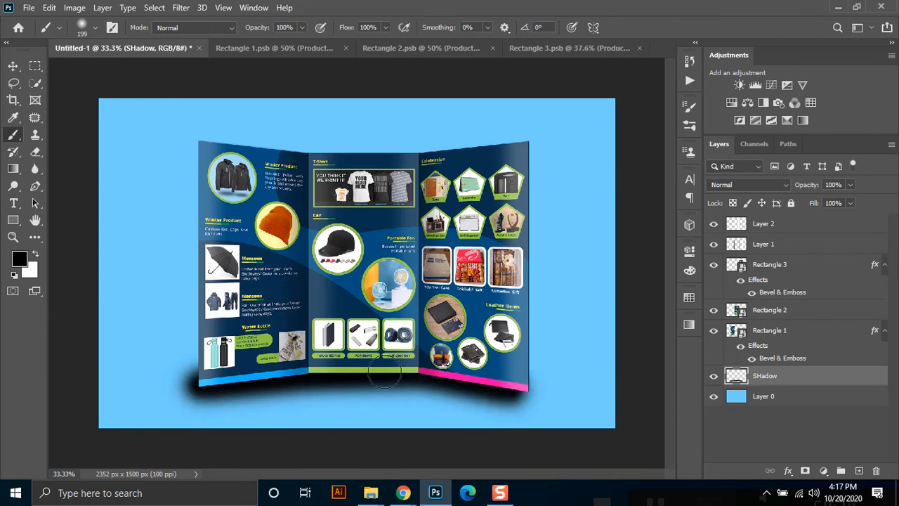
pyautogui.click(529, 396)
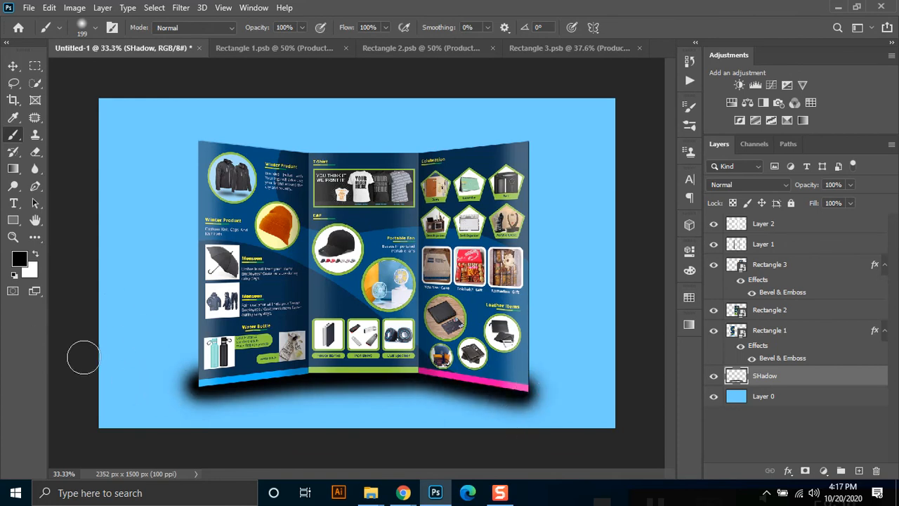
pyautogui.click(527, 392)
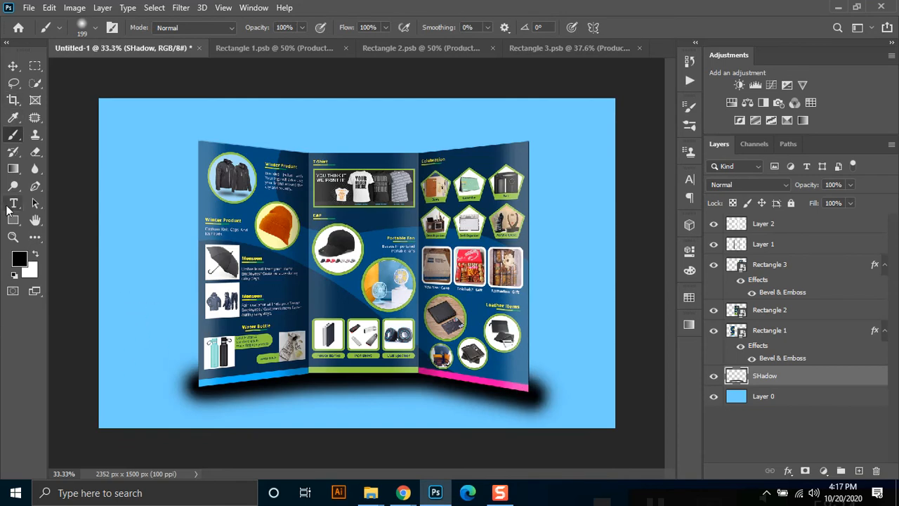
# Soften the outer edges of the painted ground shadow with a 291 px soft eraser.
pyautogui.click(35, 152)
pyautogui.moveTo(181, 356)
pyautogui.mouseDown()
pyautogui.moveTo(201, 356)
pyautogui.moveTo(190, 356)
pyautogui.mouseUp()
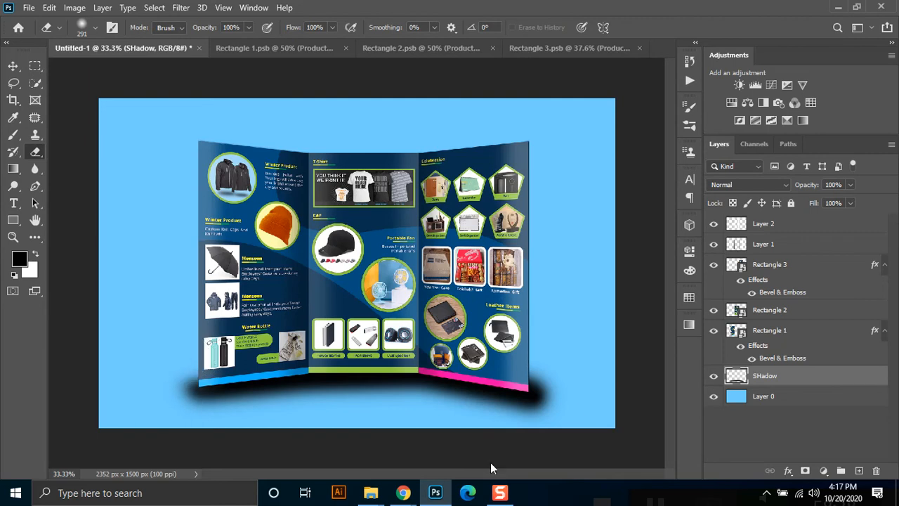
pyautogui.moveTo(536, 365)
pyautogui.mouseDown()
pyautogui.moveTo(558, 434)
pyautogui.moveTo(527, 426)
pyautogui.moveTo(574, 406)
pyautogui.moveTo(567, 381)
pyautogui.mouseUp()
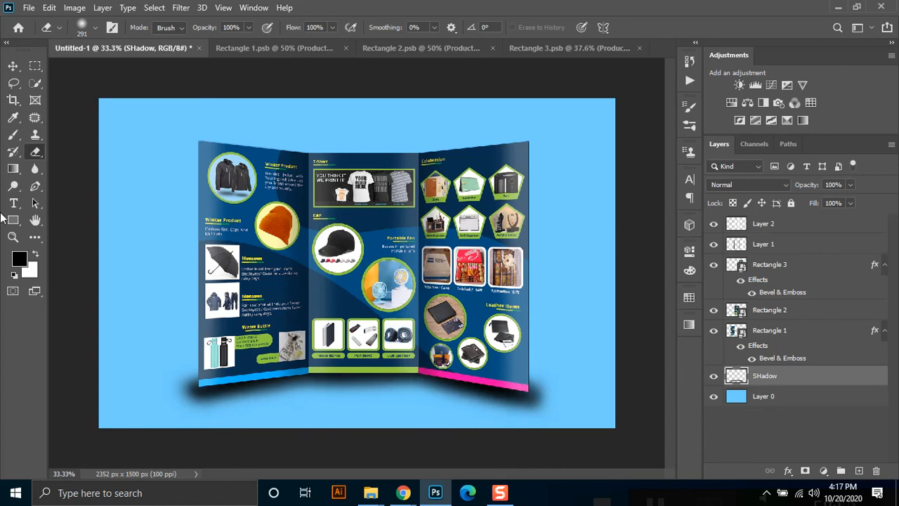
pyautogui.click(35, 66)
pyautogui.press('v')
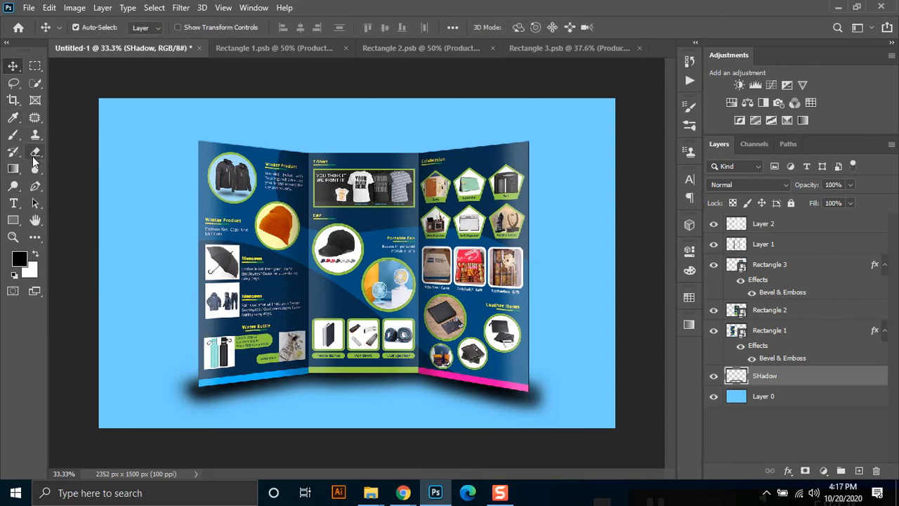
pyautogui.click(34, 155)
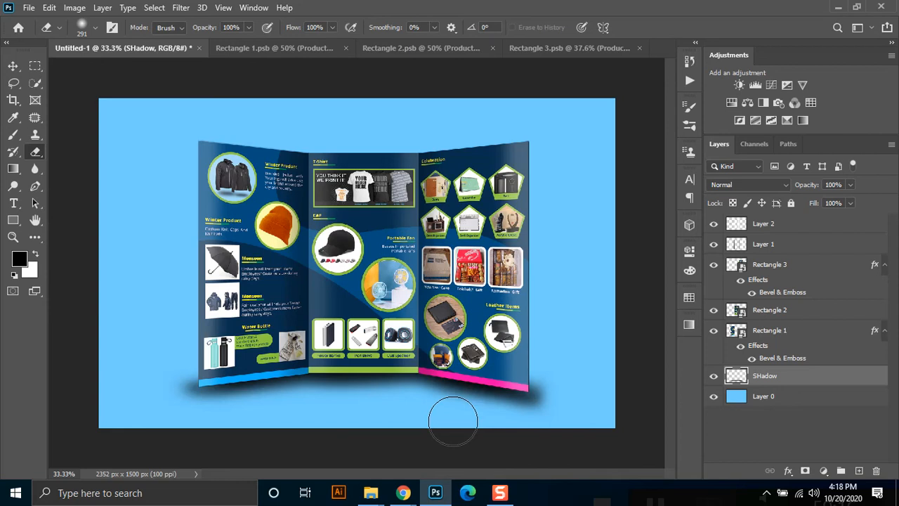
# Set the SHadow layer's blend mode to Multiply and its opacity to 51%.
pyautogui.click(35, 66)
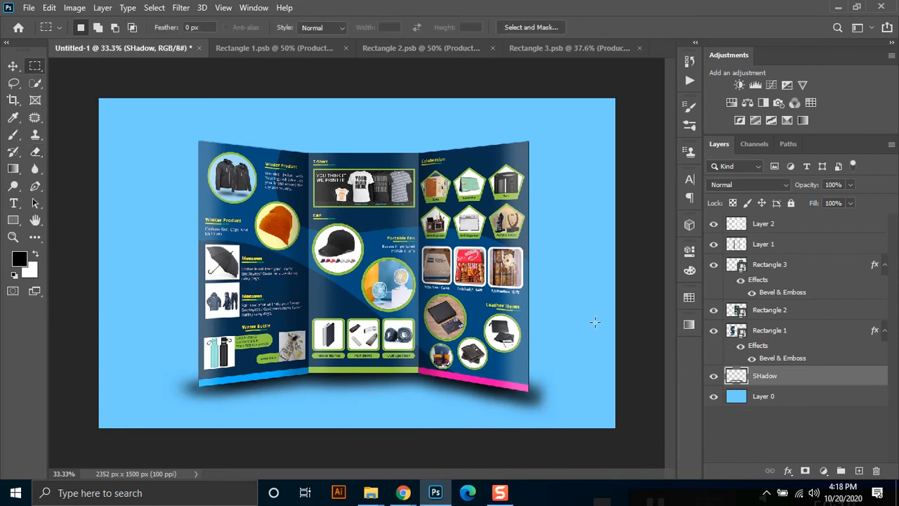
pyautogui.click(762, 185)
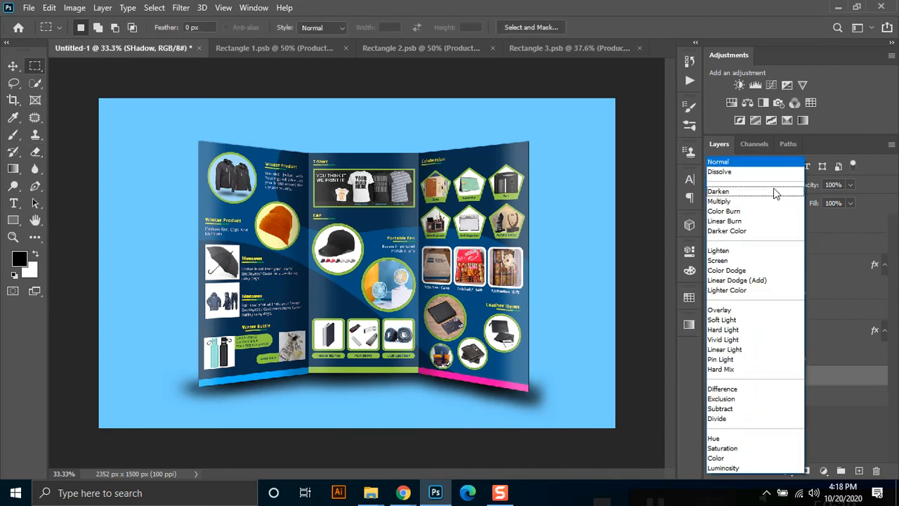
pyautogui.click(734, 197)
pyautogui.click(851, 184)
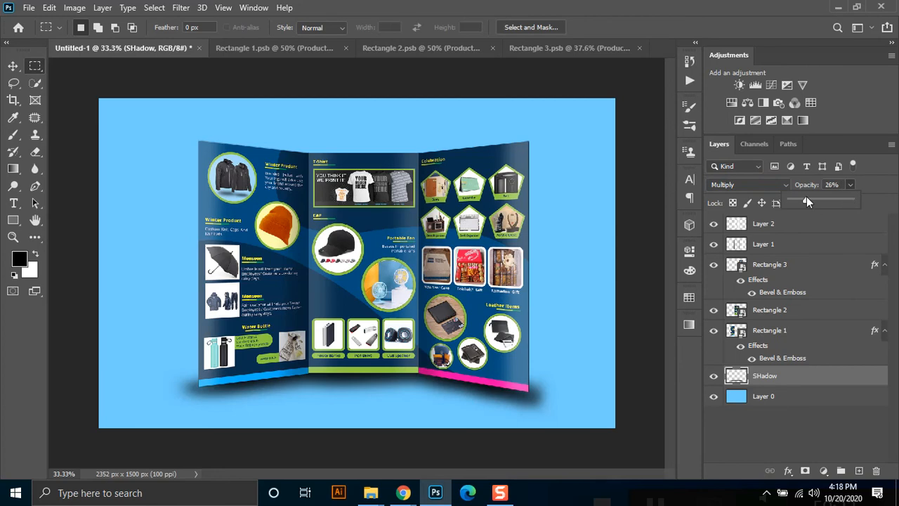
pyautogui.moveTo(815, 193); pyautogui.dragTo(821, 194)
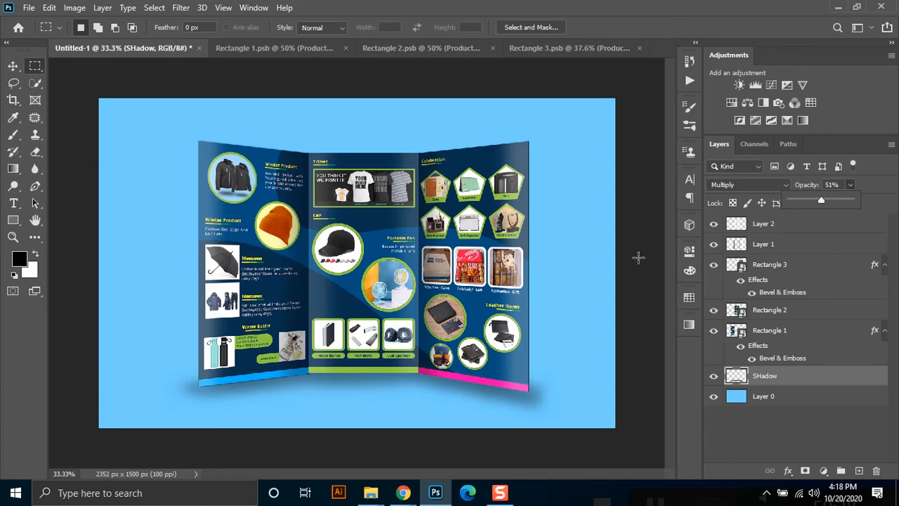
# Add a new layer above SHadow and rename it Deep Shadow.
pyautogui.click(13, 135)
pyautogui.click(73, 137)
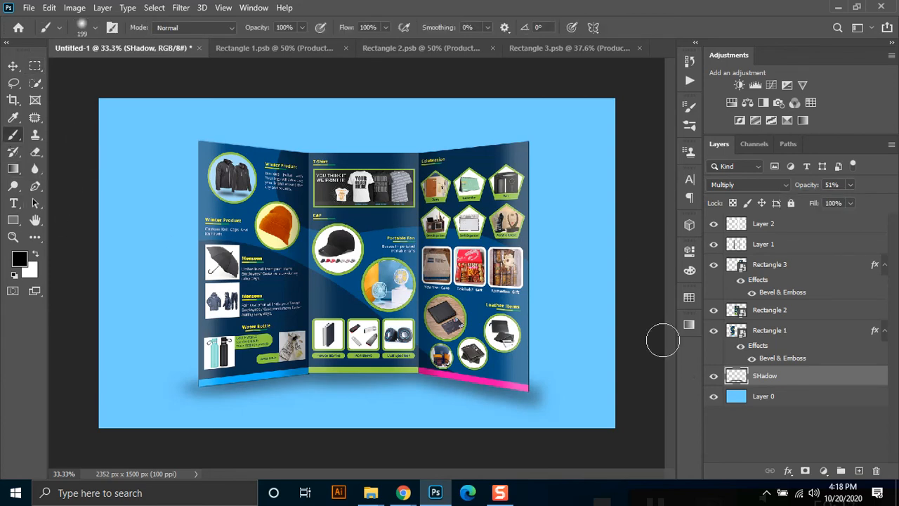
pyautogui.click(859, 471)
pyautogui.doubleClick(765, 377)
pyautogui.write('Deep Shadow')
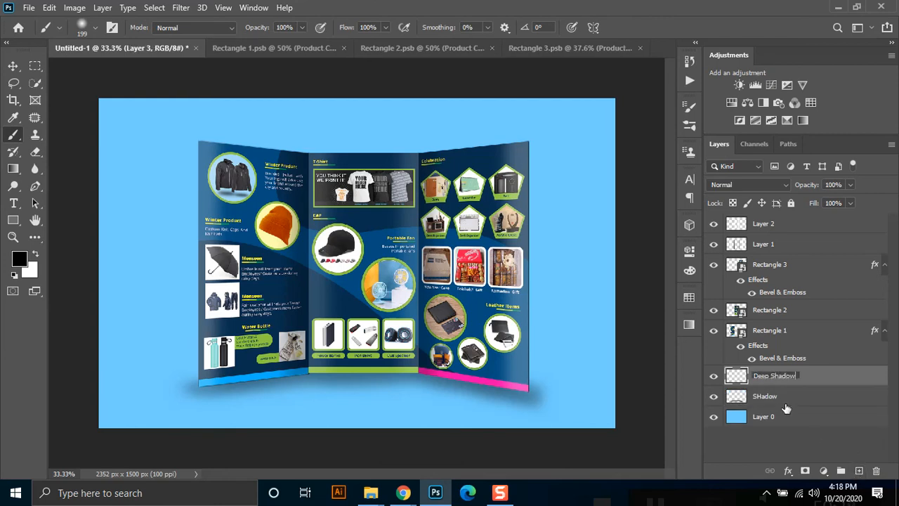
pyautogui.press('Return')
# Paint a narrow black contact shadow along the bottom edges of the three panels with a 69 px soft brush, redoing misplaced strokes.
pyautogui.rightClick(316, 304)
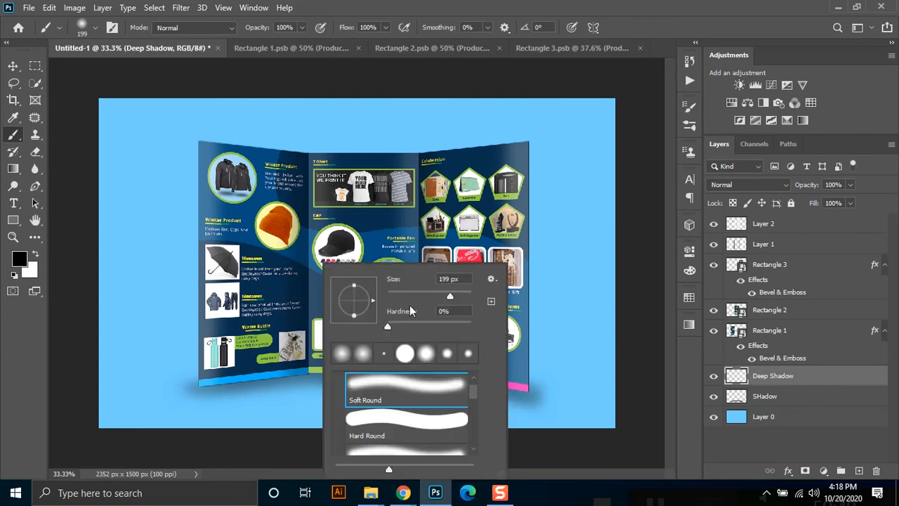
pyautogui.click(198, 386)
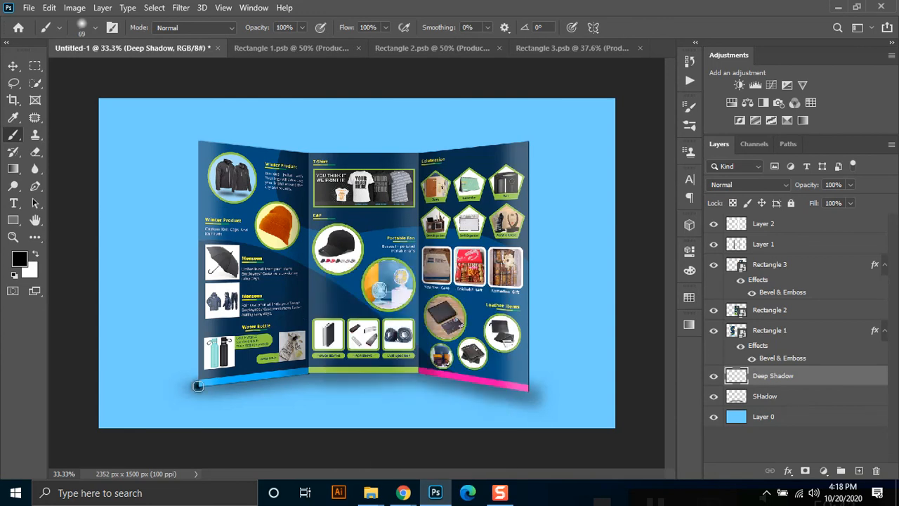
pyautogui.keyDown('shift'); pyautogui.click(305, 373); pyautogui.keyUp('shift')
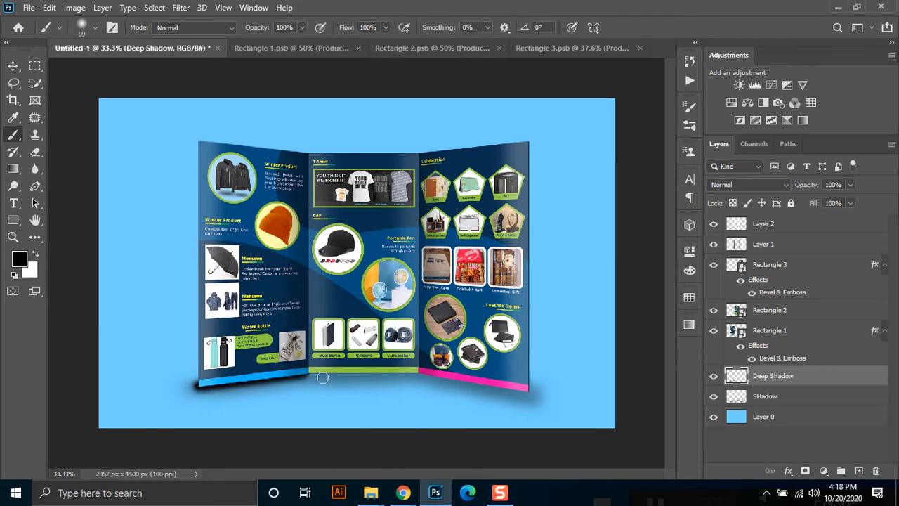
pyautogui.keyDown('shift'); pyautogui.click(417, 375); pyautogui.keyUp('shift')
pyautogui.hotkey('ctrl', 'z')
pyautogui.keyDown('shift'); pyautogui.click(307, 371); pyautogui.keyUp('shift')
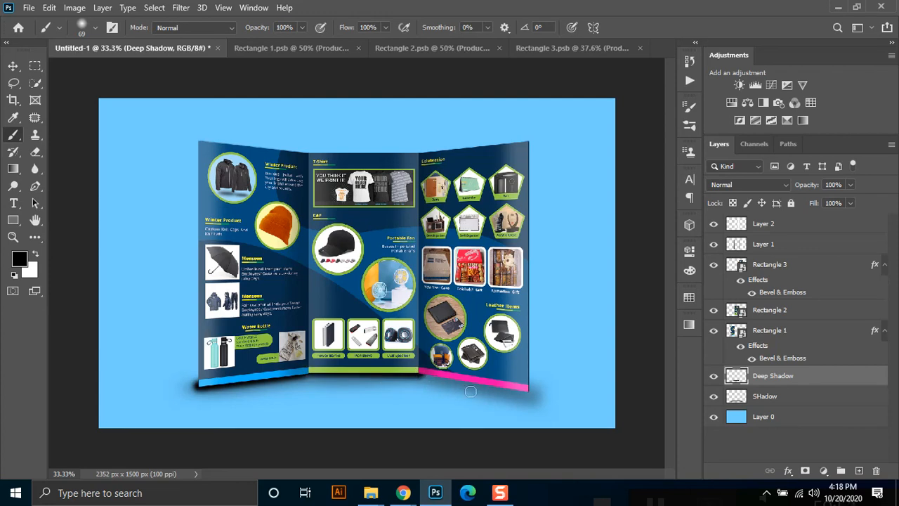
pyautogui.keyDown('shift'); pyautogui.click(527, 394); pyautogui.keyUp('shift')
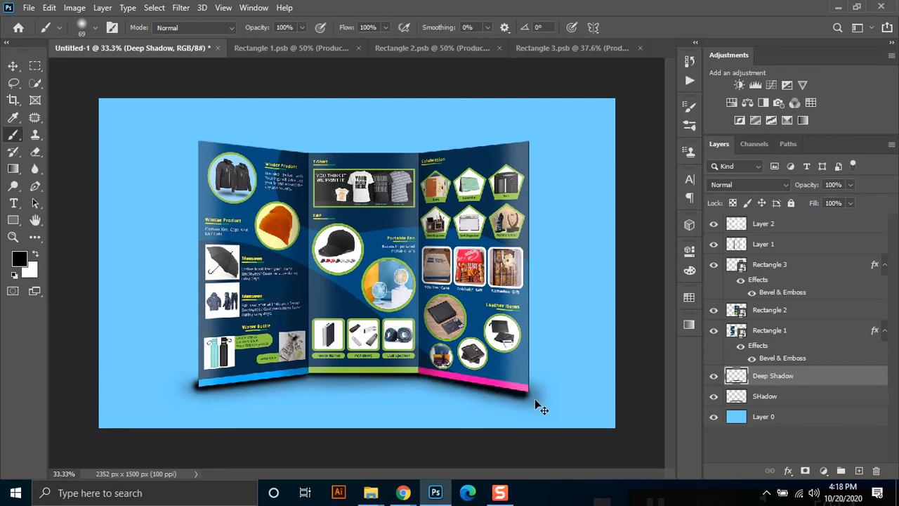
pyautogui.hotkey('ctrl', 'z')
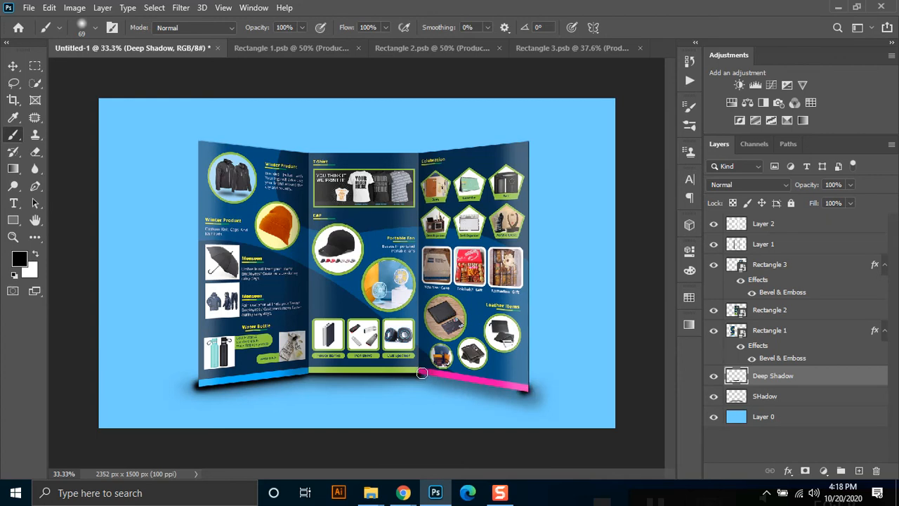
pyautogui.keyDown('shift'); pyautogui.click(422, 373); pyautogui.keyUp('shift')
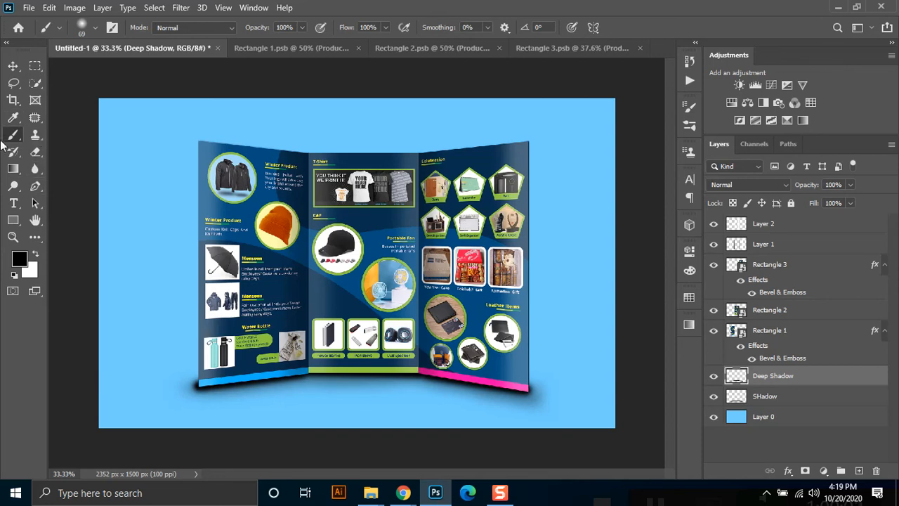
# Erase part of the Deep Shadow layer beside the brochure's lower-left corner with a 114 px soft eraser.
pyautogui.click(36, 152)
pyautogui.rightClick(210, 292)
pyautogui.click(312, 296)
pyautogui.click(323, 294)
pyautogui.click(181, 377)
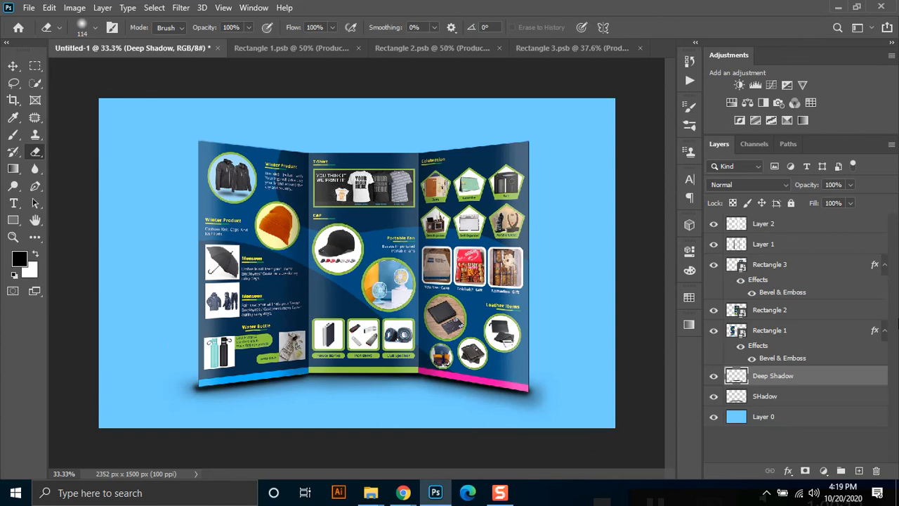
# Set the Deep Shadow layer's opacity to 72% and its blend mode to Multiply.
pyautogui.click(851, 185)
pyautogui.click(769, 184)
pyautogui.click(744, 205)
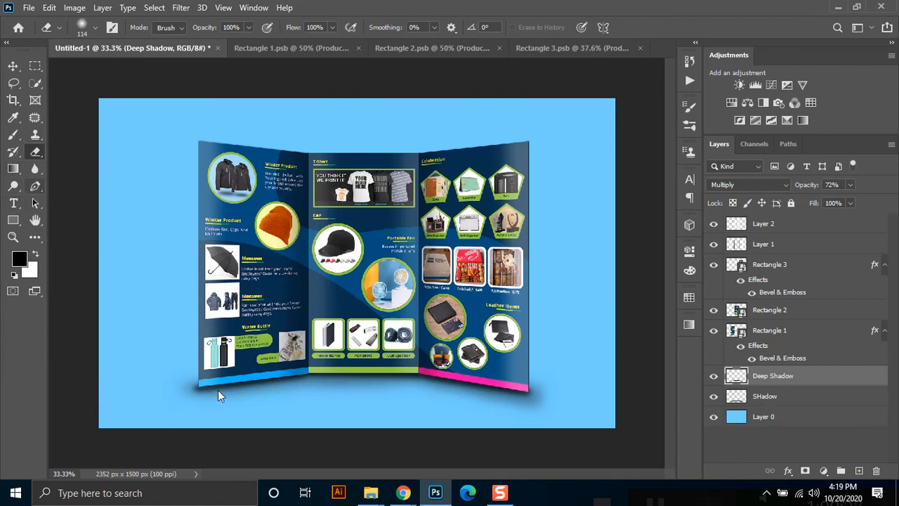
# Switch to the Brush tool and set the soft round brush size to 165 px.
pyautogui.press('p')
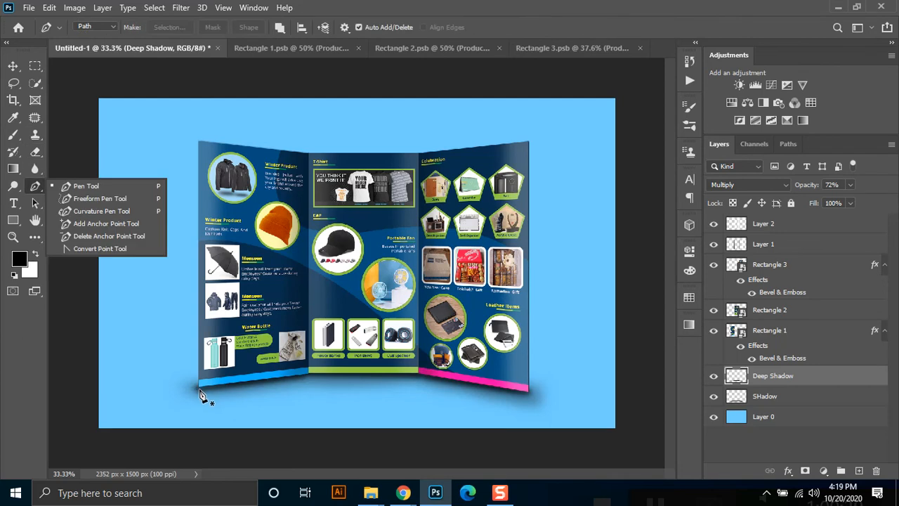
pyautogui.click(35, 65)
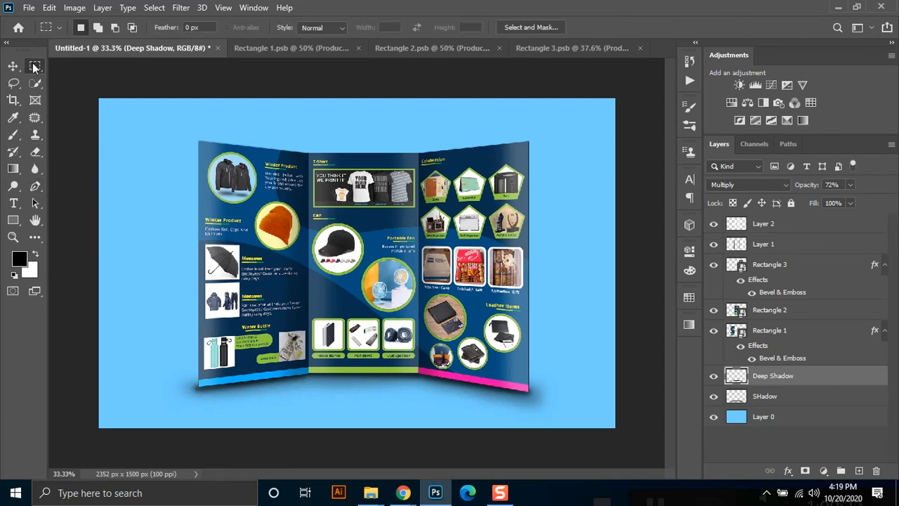
pyautogui.click(13, 135)
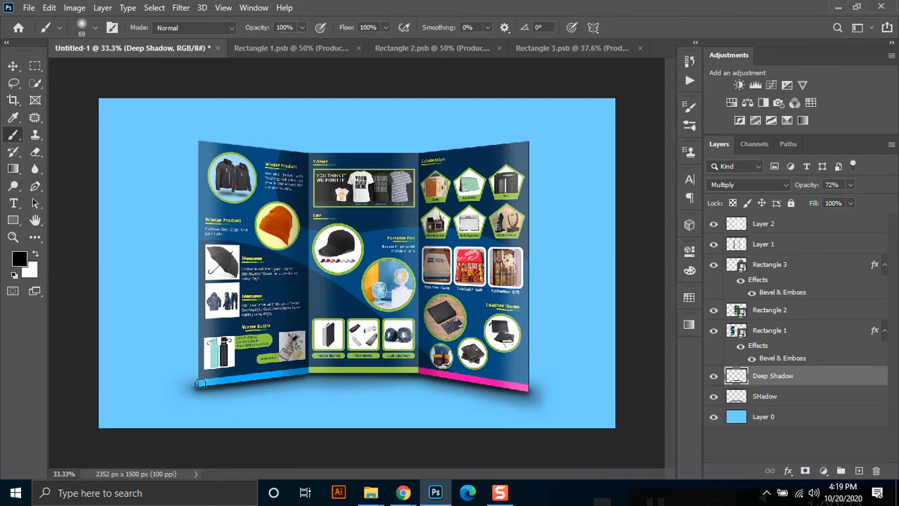
pyautogui.rightClick(200, 384)
pyautogui.click(325, 295)
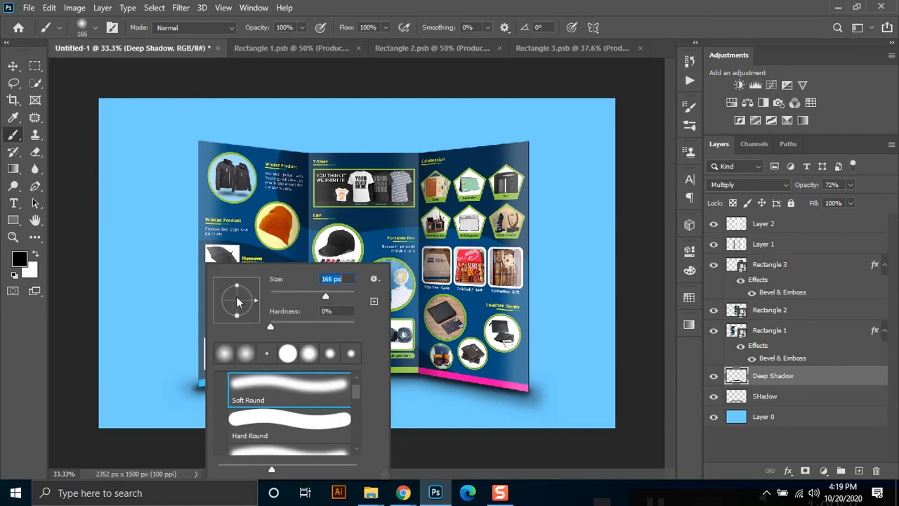
# Try painting a cast shadow outward from the brochure's lower-left corner on the Deep Shadow layer.
pyautogui.click(197, 375)
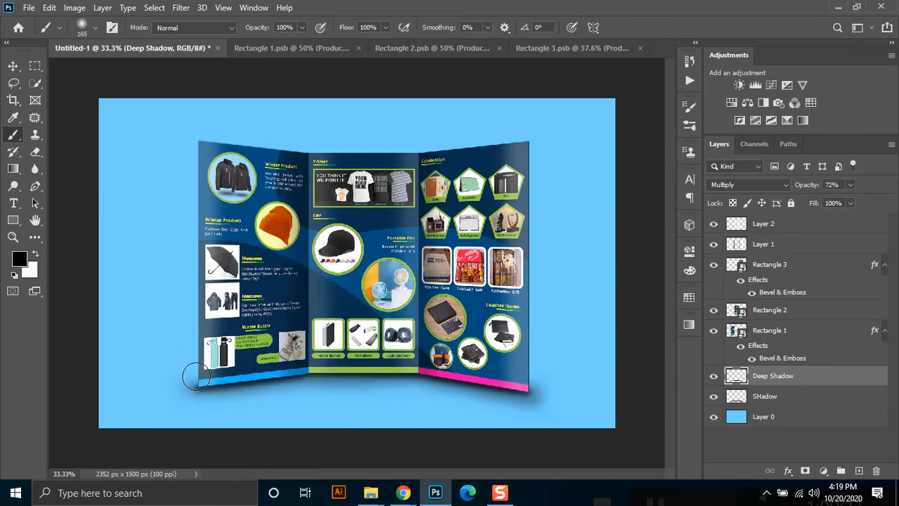
pyautogui.keyDown('shift'); pyautogui.click(118, 346); pyautogui.keyUp('shift')
pyautogui.keyDown('shift'); pyautogui.click(280, 324); pyautogui.keyUp('shift')
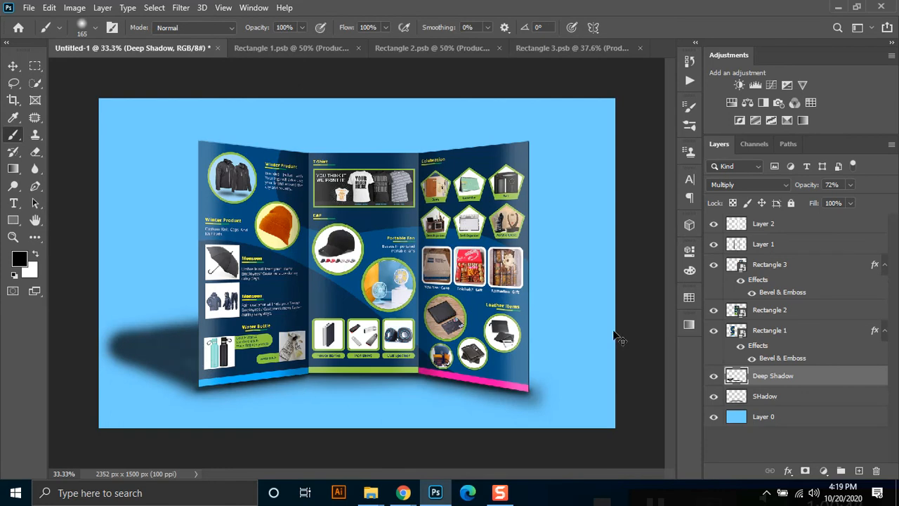
# Undo the cast shadow strokes painted on the Deep Shadow layer.
pyautogui.hotkey('ctrl', 'z')
pyautogui.hotkey('ctrl', 'shift', 'z')
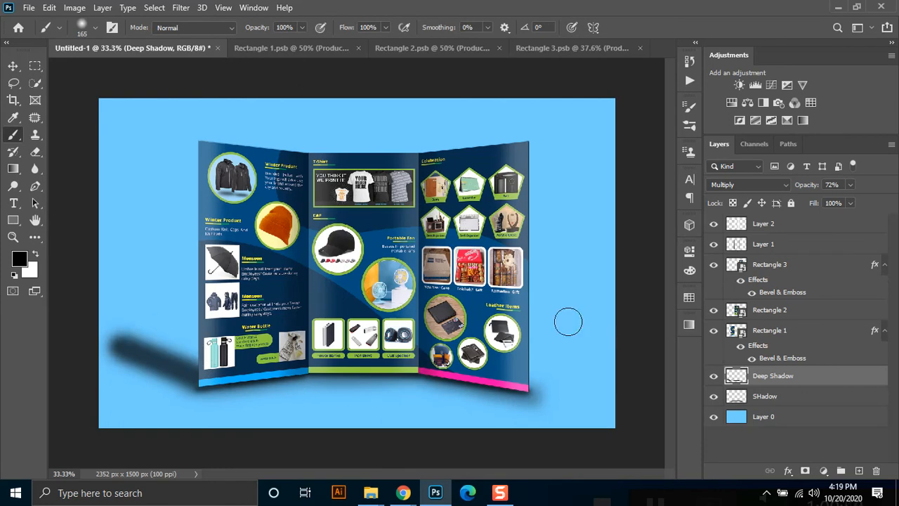
pyautogui.hotkey('ctrl', 'z')
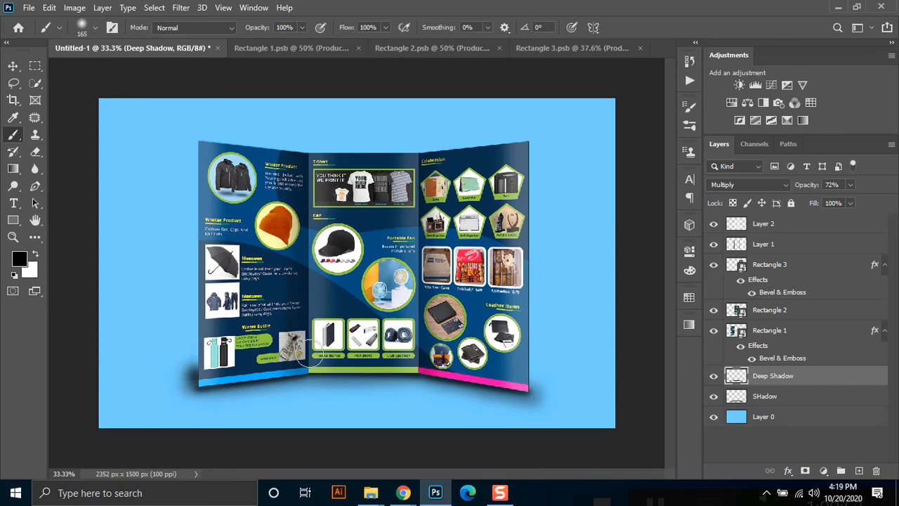
pyautogui.hotkey('ctrl', 'z')
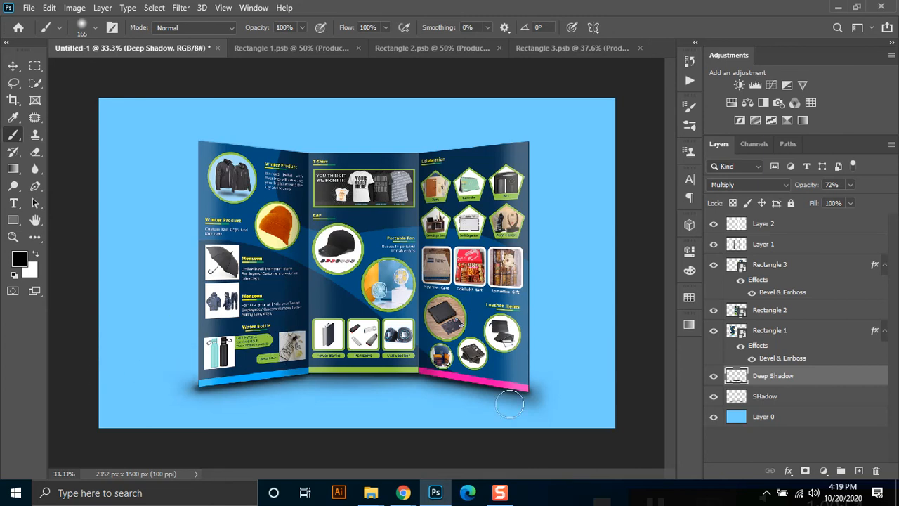
# Add a new layer above Deep Shadow and paint a filled black cast shadow beside the left panel's lower part.
pyautogui.click(859, 470)
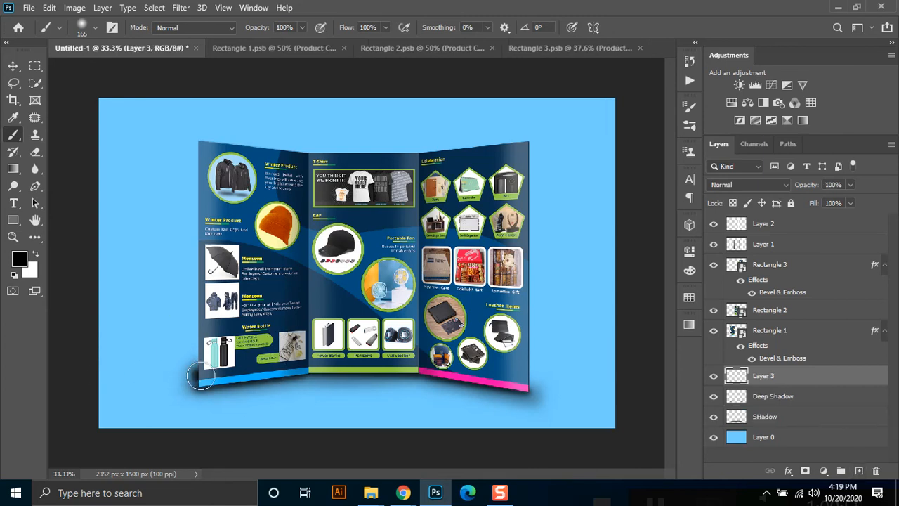
pyautogui.keyDown('shift'); pyautogui.click(142, 350); pyautogui.keyUp('shift')
pyautogui.keyDown('shift'); pyautogui.click(253, 321); pyautogui.keyUp('shift')
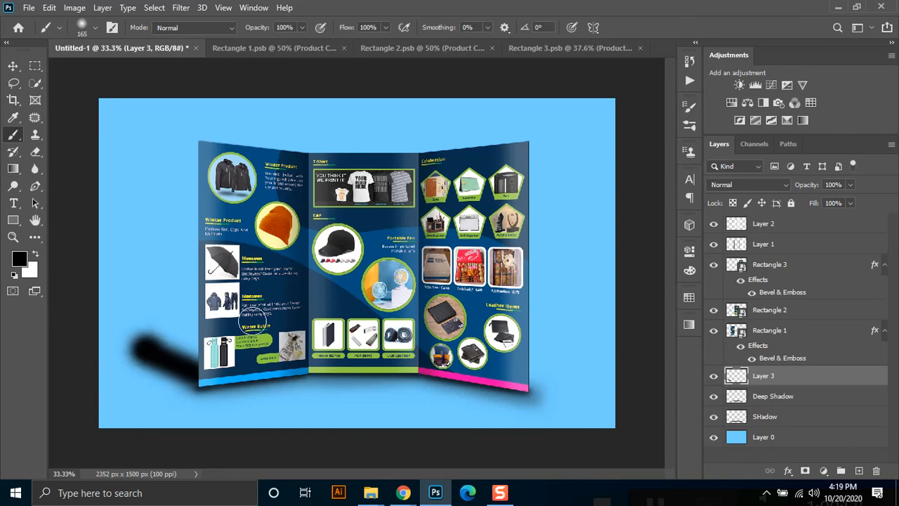
pyautogui.keyDown('shift'); pyautogui.click(206, 373); pyautogui.keyUp('shift')
pyautogui.keyDown('shift'); pyautogui.click(182, 346); pyautogui.keyUp('shift')
pyautogui.keyDown('shift'); pyautogui.click(215, 362); pyautogui.keyUp('shift')
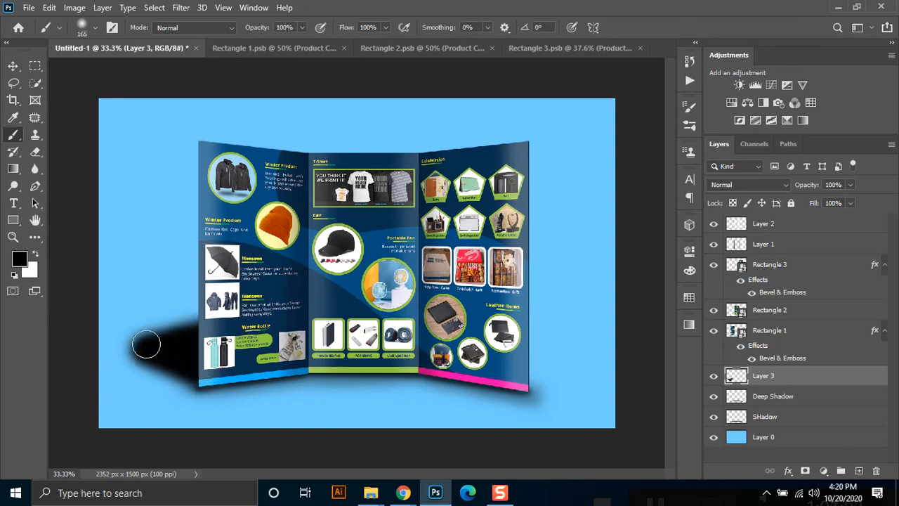
# Extend the black cast shadow farther left with straight strokes back to the left panel's lower corner and edge.
pyautogui.click(125, 345)
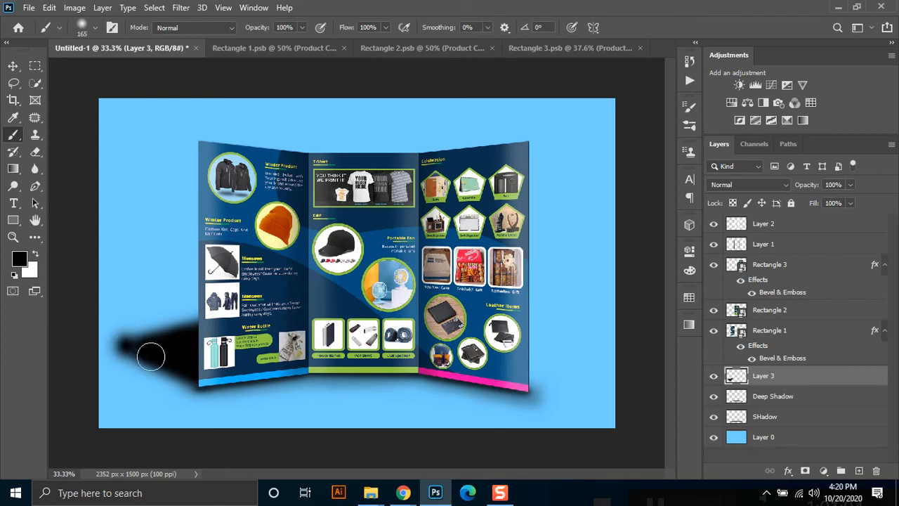
pyautogui.keyDown('shift'); pyautogui.click(200, 381); pyautogui.keyUp('shift')
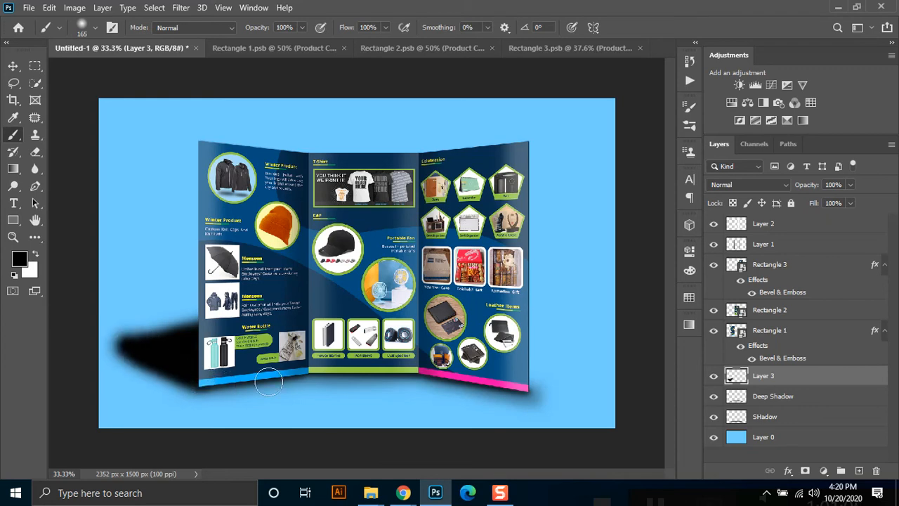
pyautogui.click(126, 341)
pyautogui.keyDown('shift'); pyautogui.click(229, 322); pyautogui.keyUp('shift')
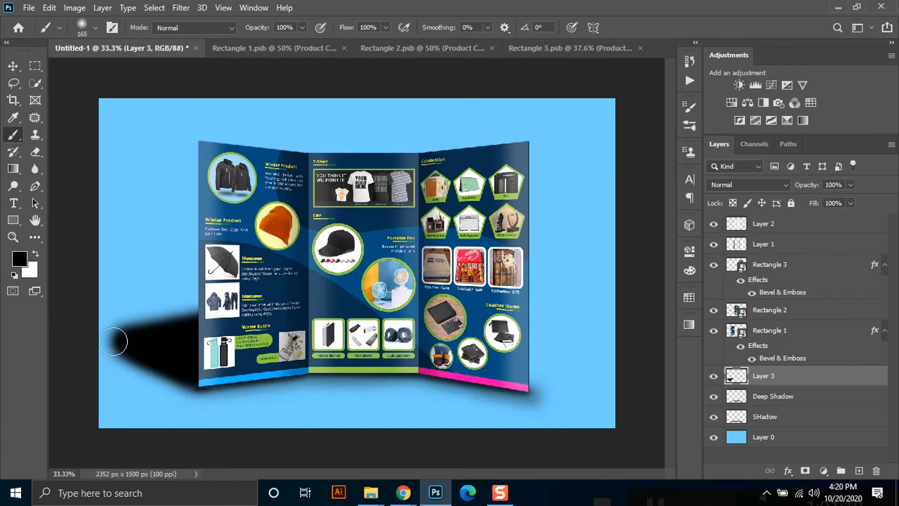
# Taper the cast shadow's tip to the canvas's left edge using brush sizes of 84 px and 56 px.
pyautogui.rightClick(153, 343)
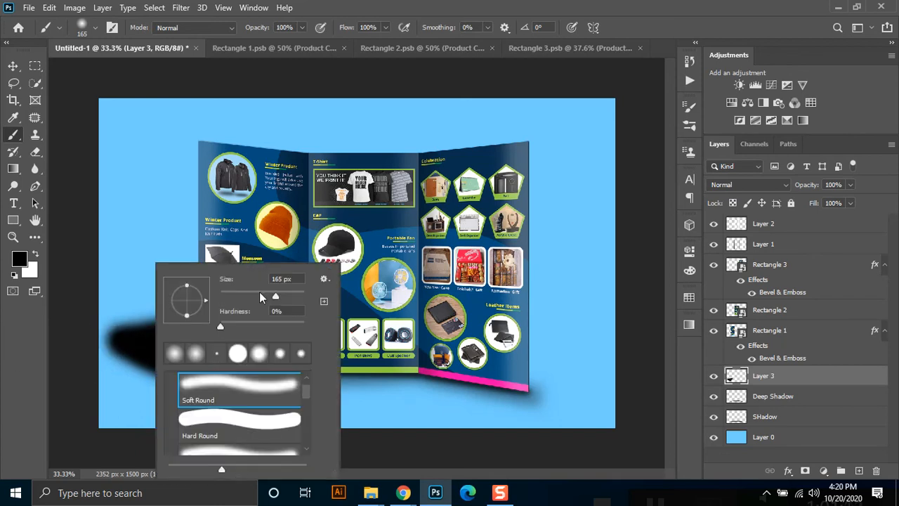
pyautogui.click(113, 339)
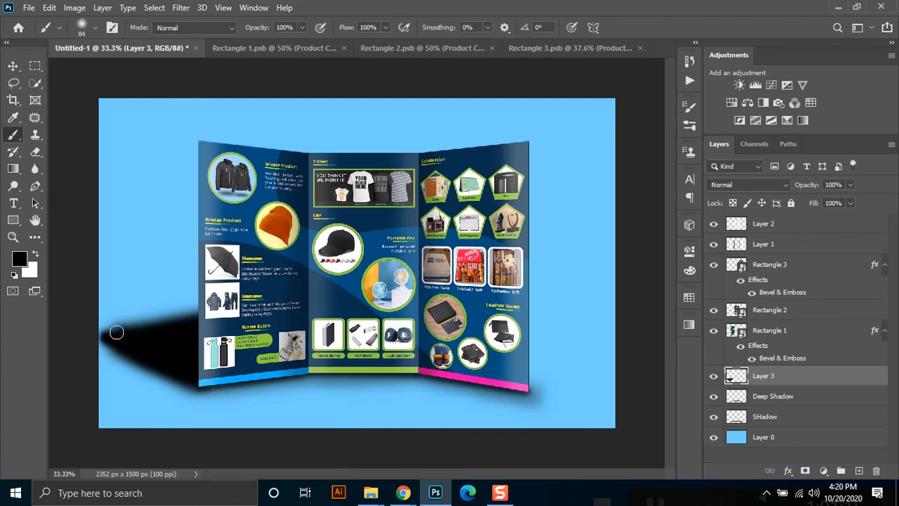
pyautogui.rightClick(157, 338)
pyautogui.click(251, 295)
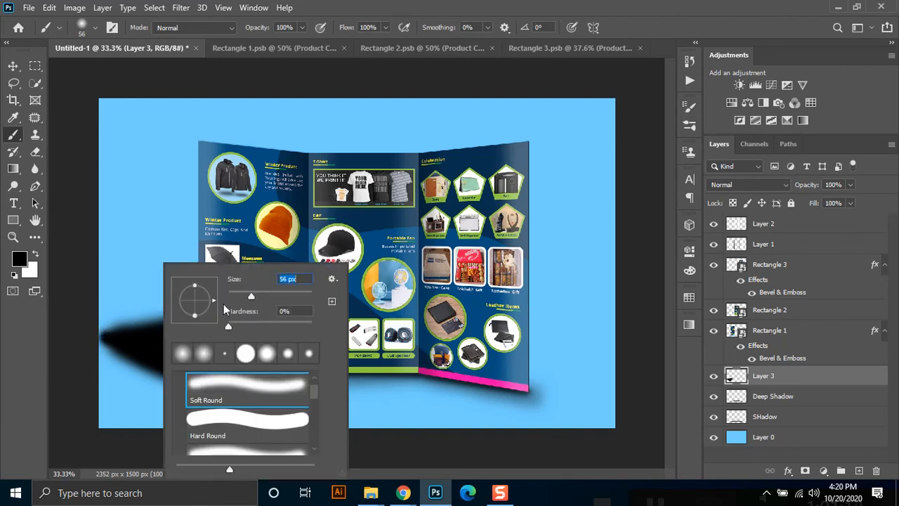
pyautogui.click(100, 335)
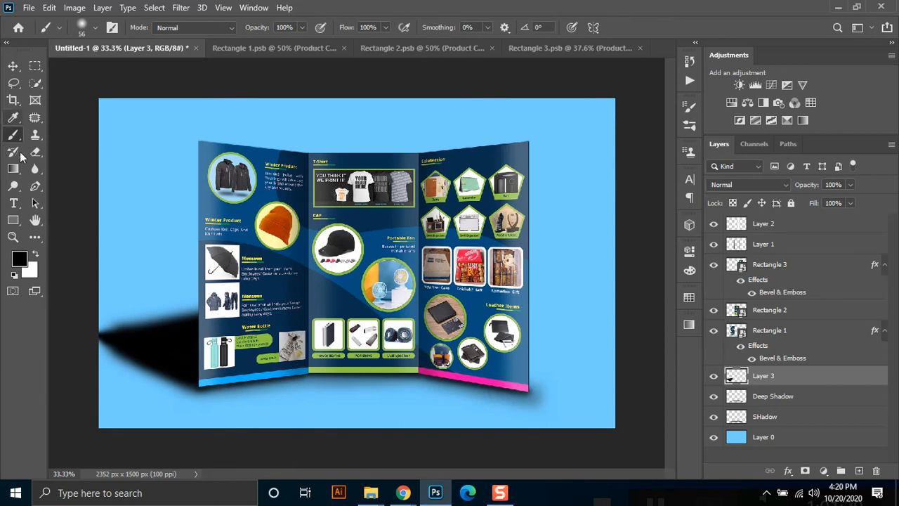
# Trim the cast shadow's upper and lower edges with a 152 px soft eraser.
pyautogui.click(35, 152)
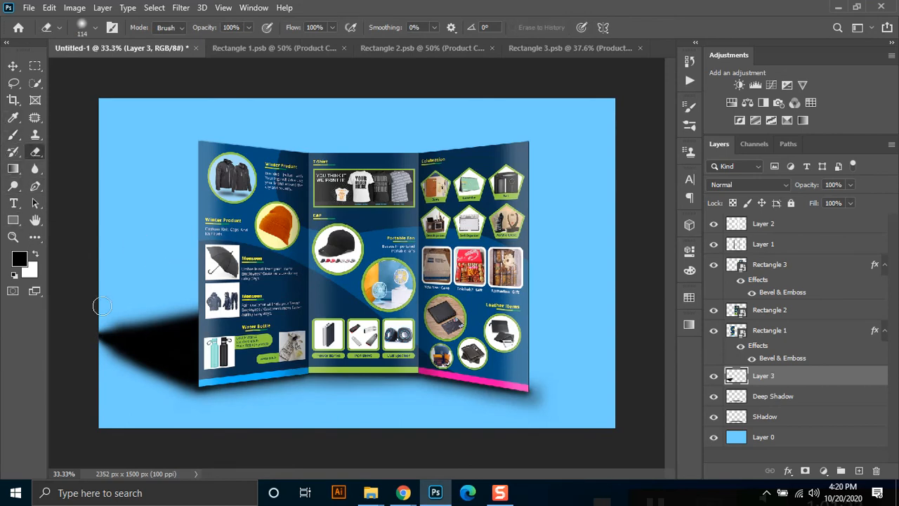
pyautogui.rightClick(163, 257)
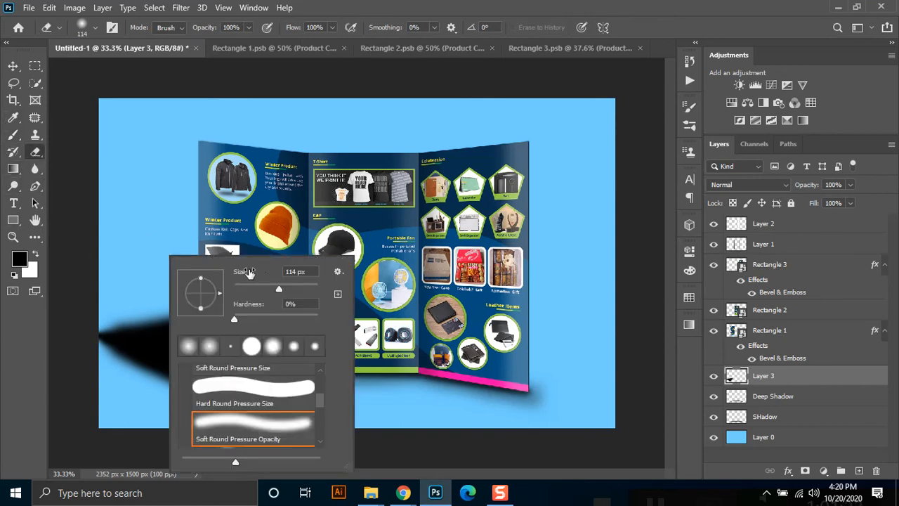
pyautogui.click(89, 322)
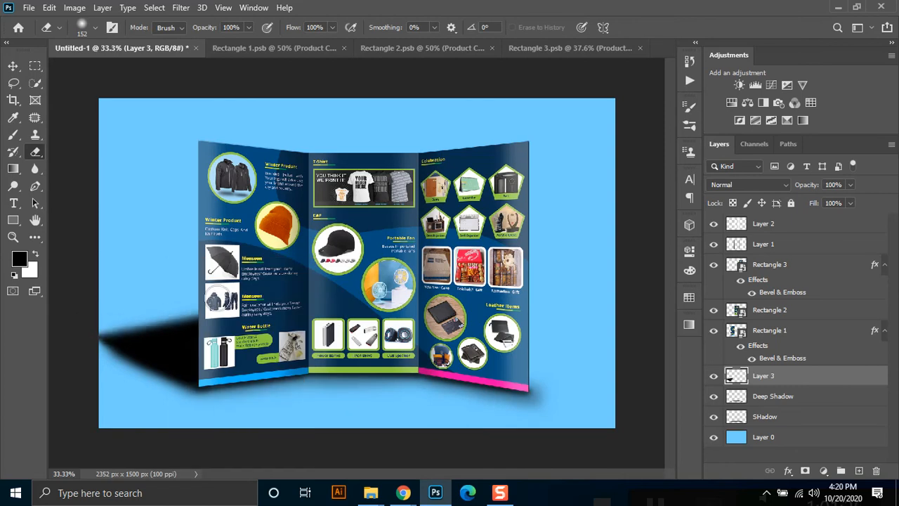
pyautogui.moveTo(93, 355); pyautogui.dragTo(203, 404)
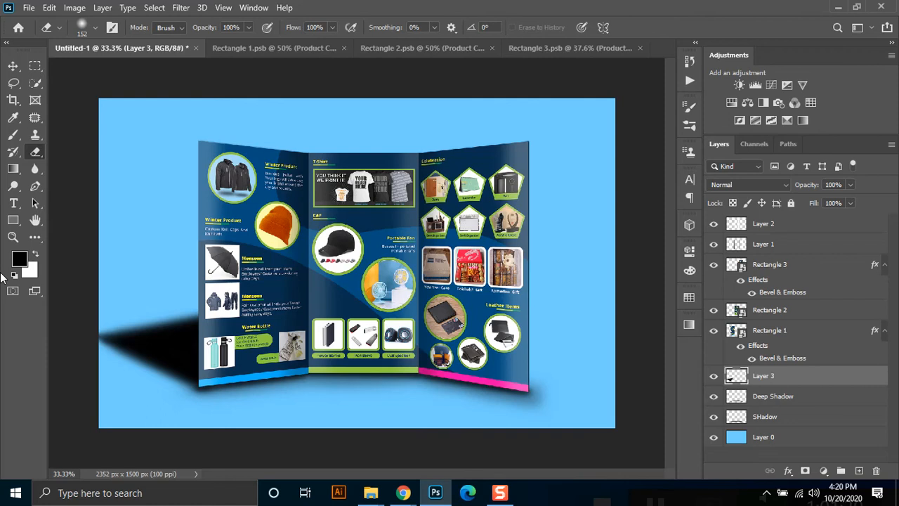
# Lower the opacity of the cast shadow layer, Layer 3, to 24%.
pyautogui.click(35, 65)
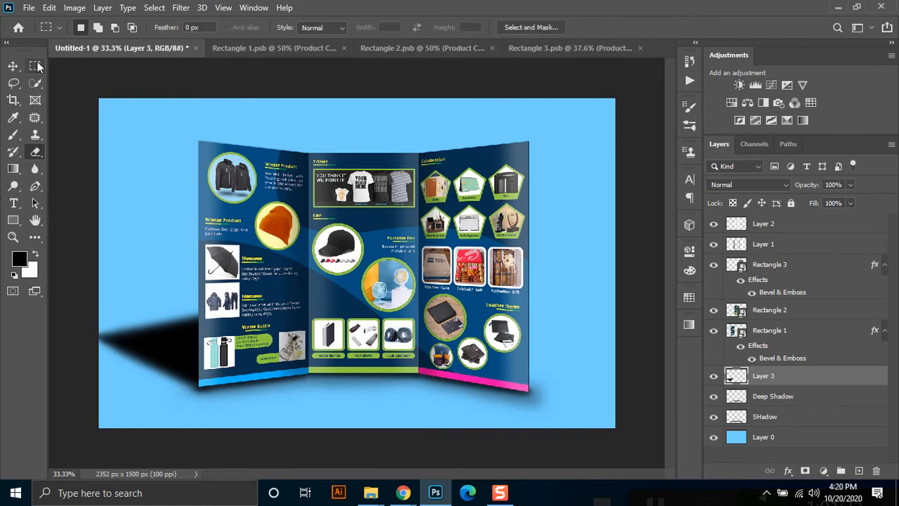
pyautogui.click(850, 185)
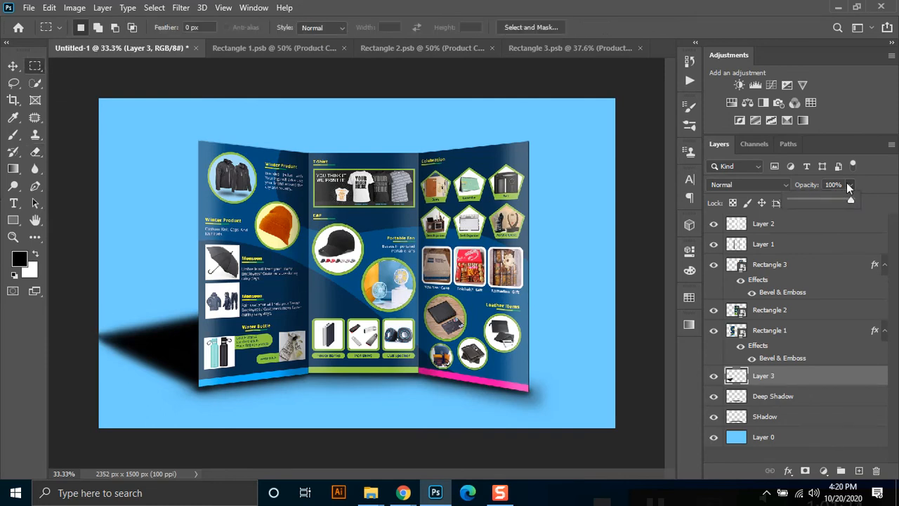
pyautogui.click(798, 201)
pyautogui.moveTo(799, 199); pyautogui.dragTo(801, 203)
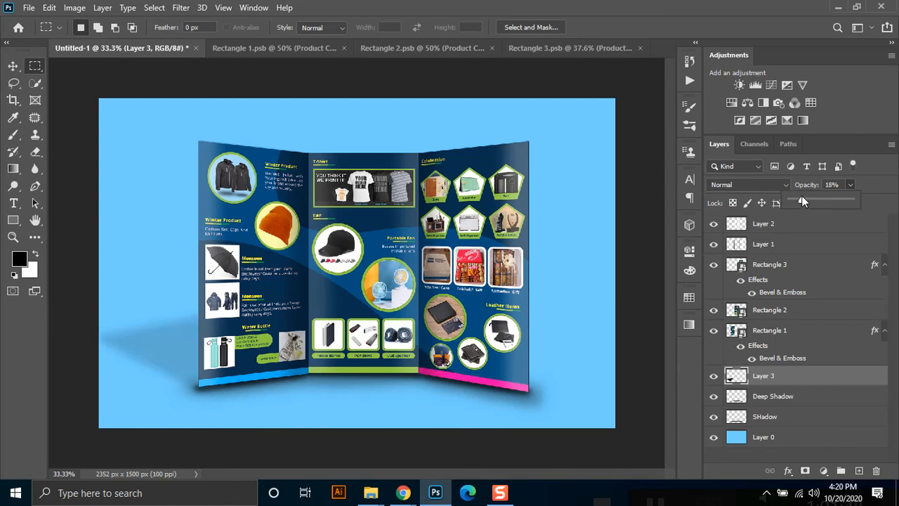
pyautogui.moveTo(805, 200); pyautogui.dragTo(806, 200)
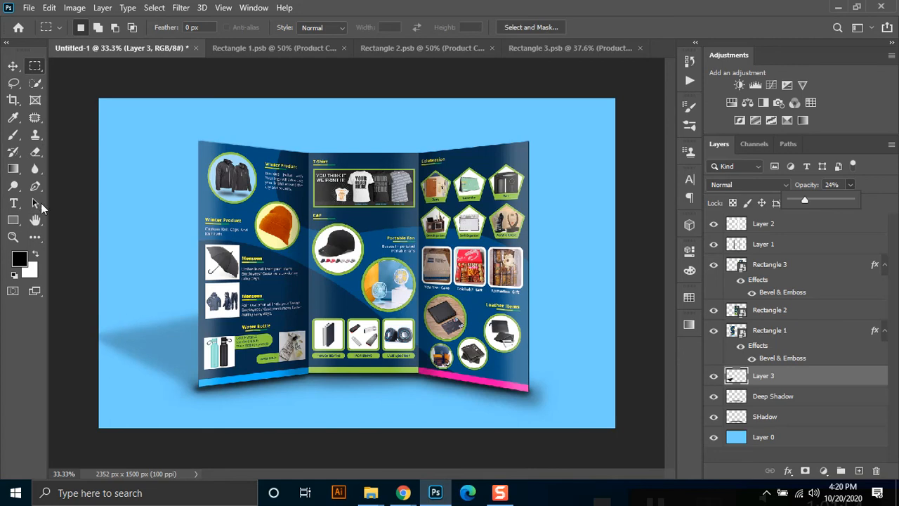
# Set the eraser to 53% opacity and 228 px, and soften the cast shadow's upper edge and tip.
pyautogui.click(37, 151)
pyautogui.click(75, 155)
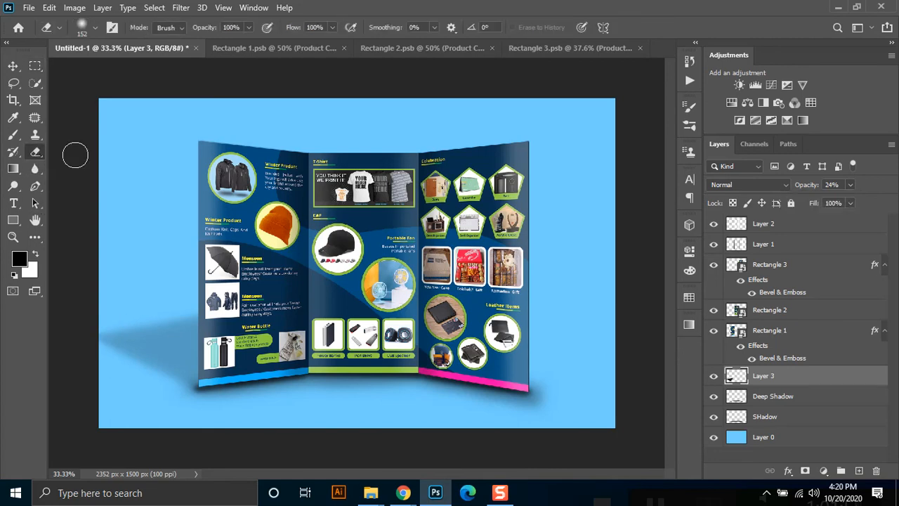
pyautogui.moveTo(246, 28); pyautogui.dragTo(221, 38)
pyautogui.rightClick(148, 242)
pyautogui.moveTo(276, 273); pyautogui.dragTo(283, 276)
pyautogui.click(479, 4)
pyautogui.moveTo(170, 296)
pyautogui.mouseDown()
pyautogui.moveTo(106, 366)
pyautogui.moveTo(120, 315)
pyautogui.mouseUp()
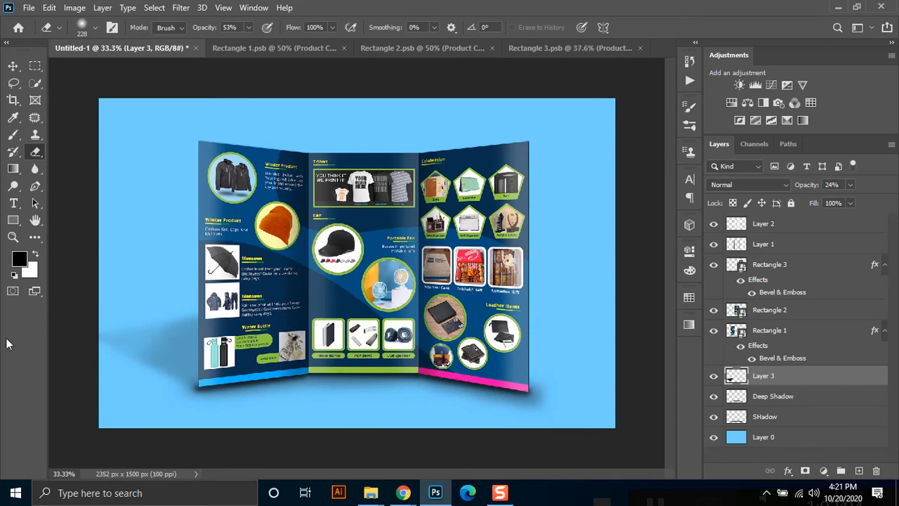
# Fade the outer part of the cast shadow on Layer 3 with a 464 px soft eraser.
pyautogui.rightClick(144, 206)
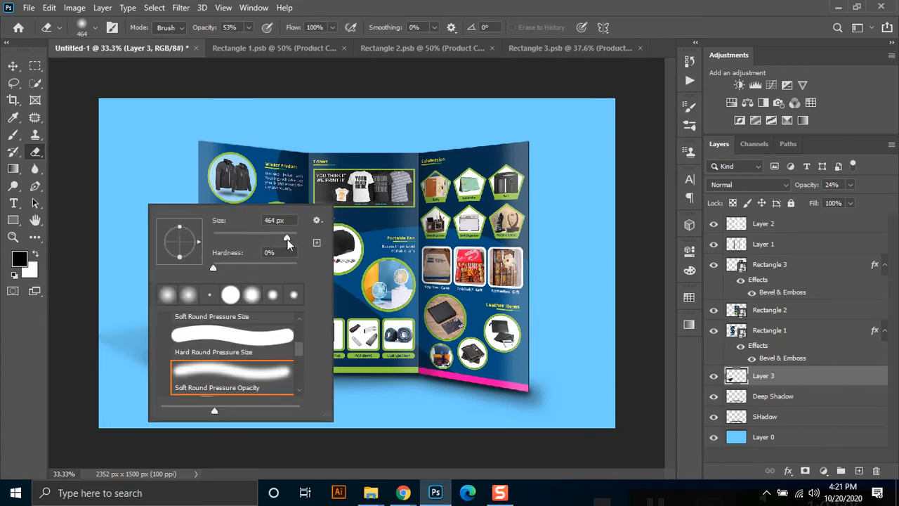
pyautogui.click(116, 239)
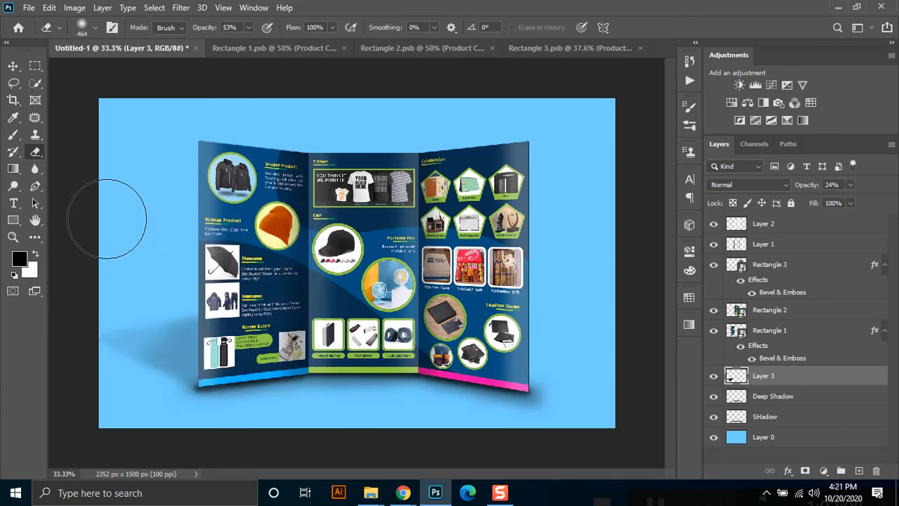
pyautogui.click(148, 330)
pyautogui.click(141, 360)
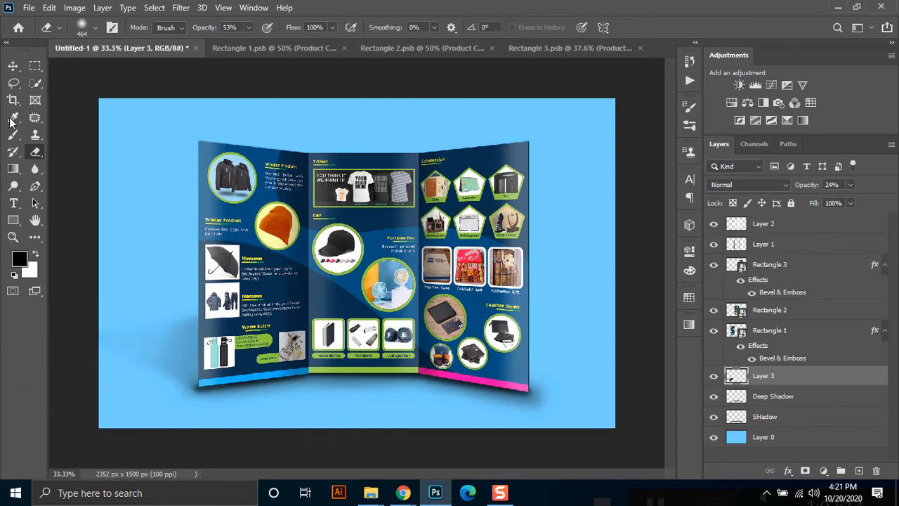
pyautogui.moveTo(161, 299); pyautogui.dragTo(138, 440)
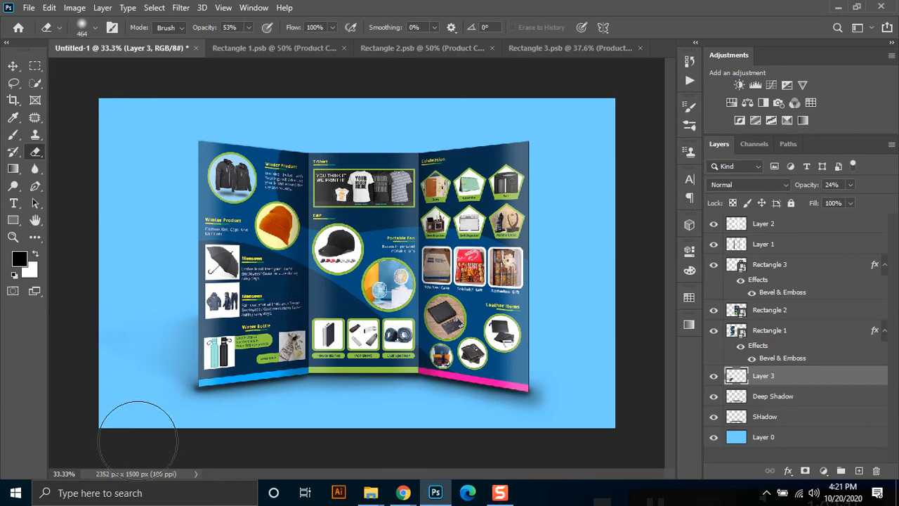
# Undo the last erasure and fade the outer part of the brochure's cast shadow again with the 464 px eraser at 53% opacity.
pyautogui.press('z')
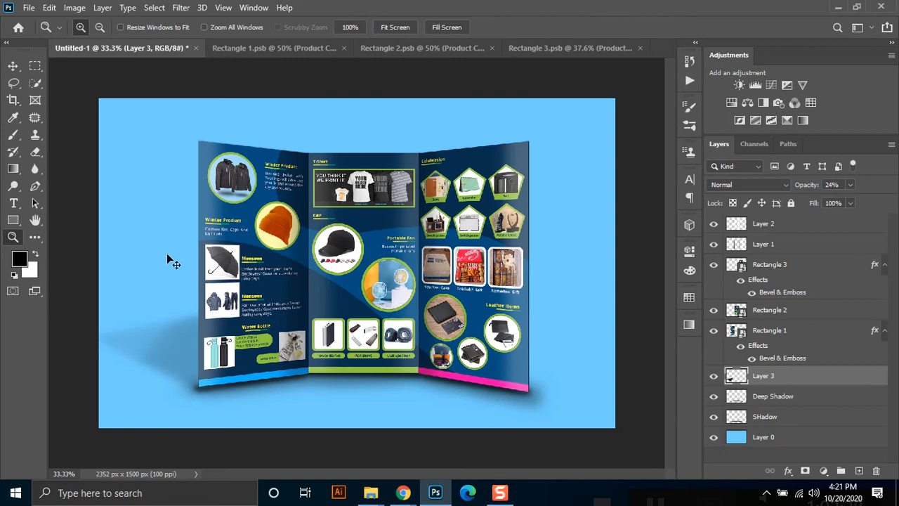
pyautogui.hotkey('ctrl', 'z')
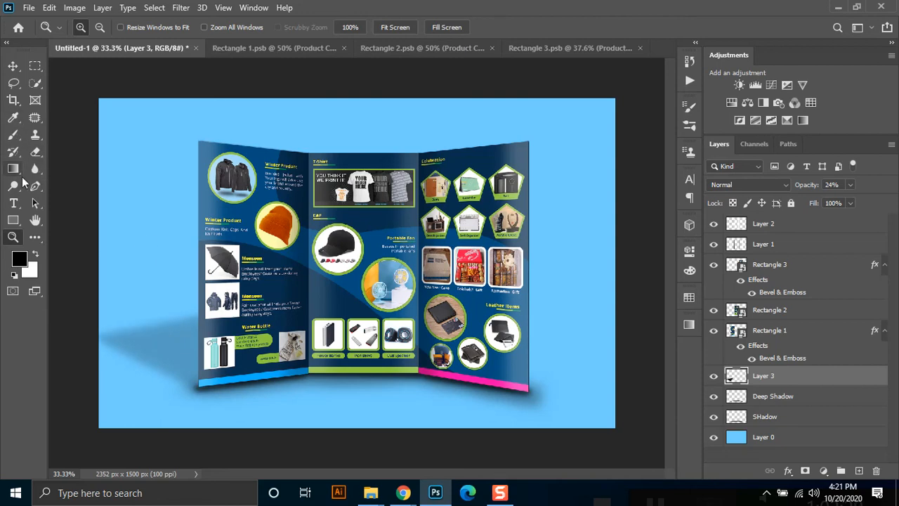
pyautogui.click(36, 151)
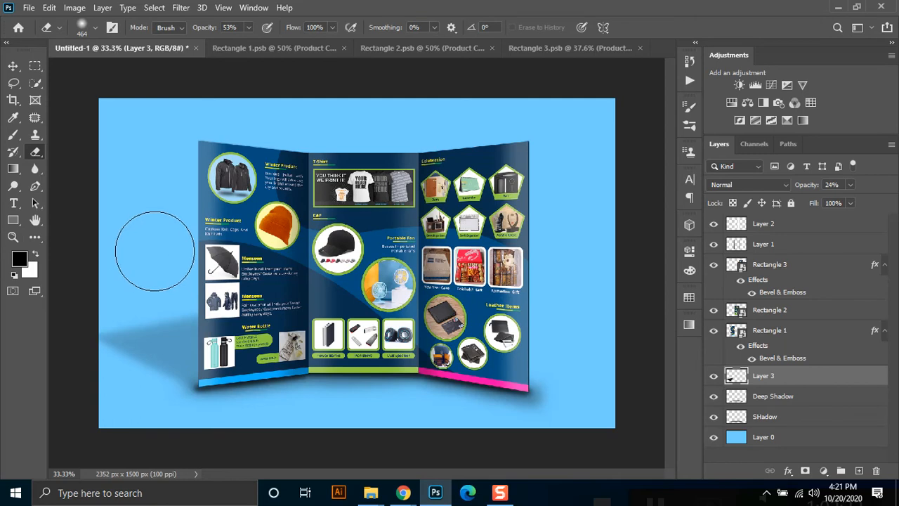
pyautogui.moveTo(127, 357); pyautogui.dragTo(111, 448)
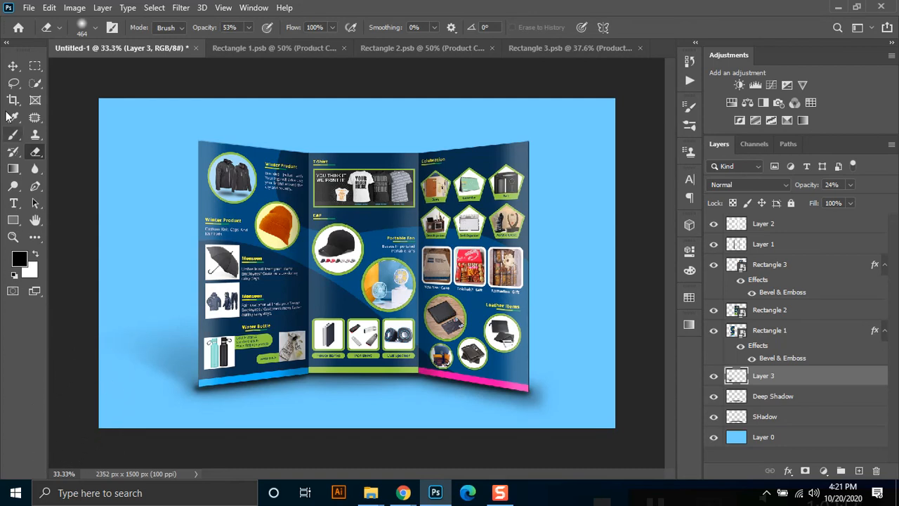
pyautogui.click(39, 69)
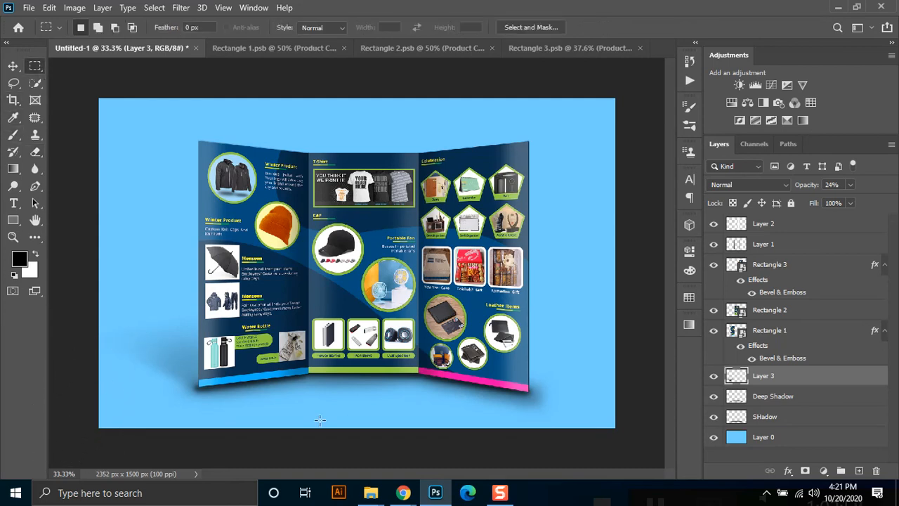
pyautogui.click(13, 66)
pyautogui.moveTo(173, 353); pyautogui.dragTo(590, 369)
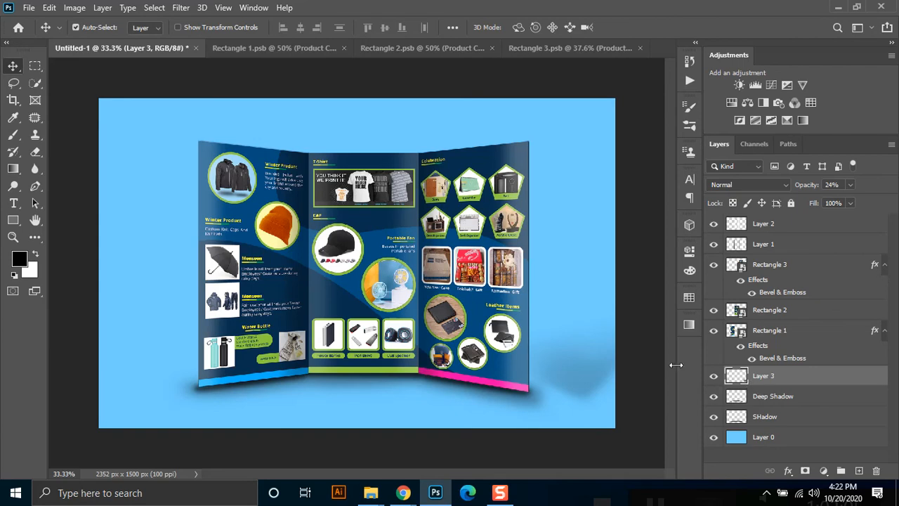
pyautogui.moveTo(584, 383); pyautogui.dragTo(632, 385)
pyautogui.hotkey('ctrl', 'z')
pyautogui.hotkey('ctrl', 'z')
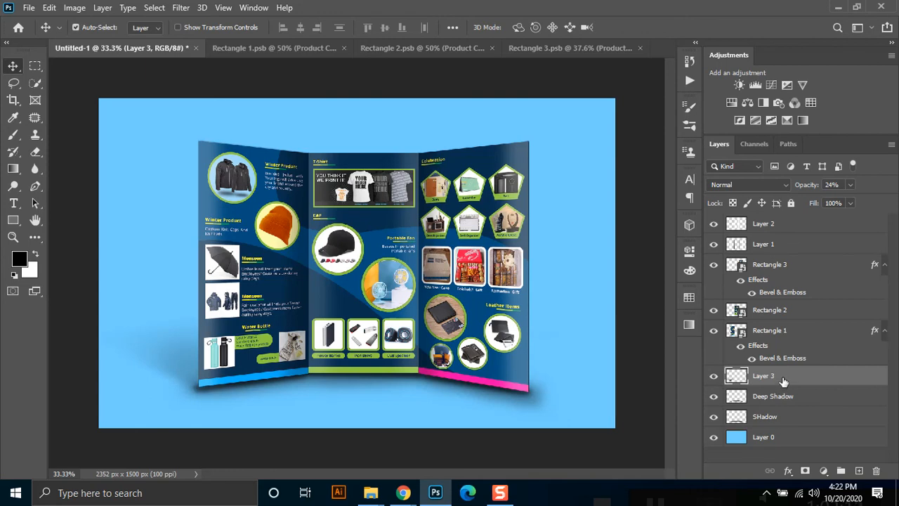
# Duplicate Layer 3, move the copy beside the brochure's right panel, and flip it horizontally at about 76% width against the panel's lower edge.
pyautogui.hotkey('ctrl', 'j')
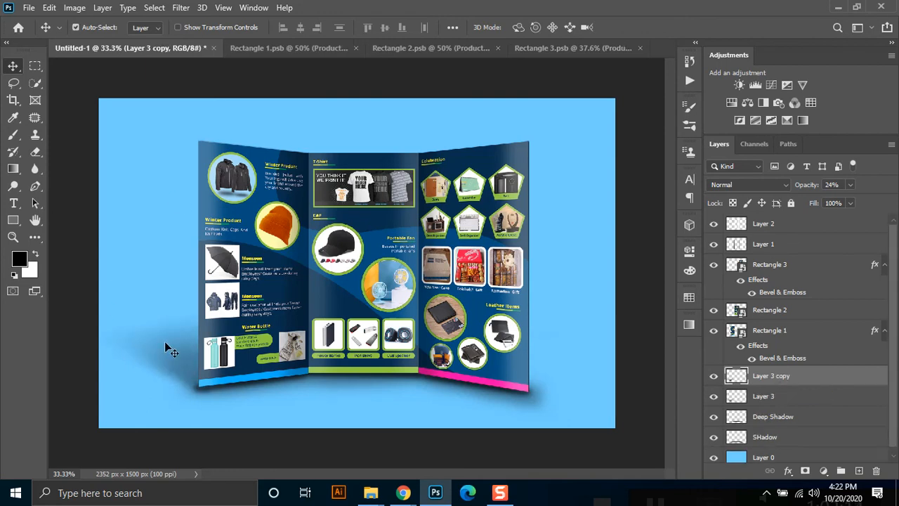
pyautogui.moveTo(179, 355); pyautogui.dragTo(544, 364)
pyautogui.hotkey('ctrl', 't')
pyautogui.moveTo(642, 353); pyautogui.dragTo(483, 355)
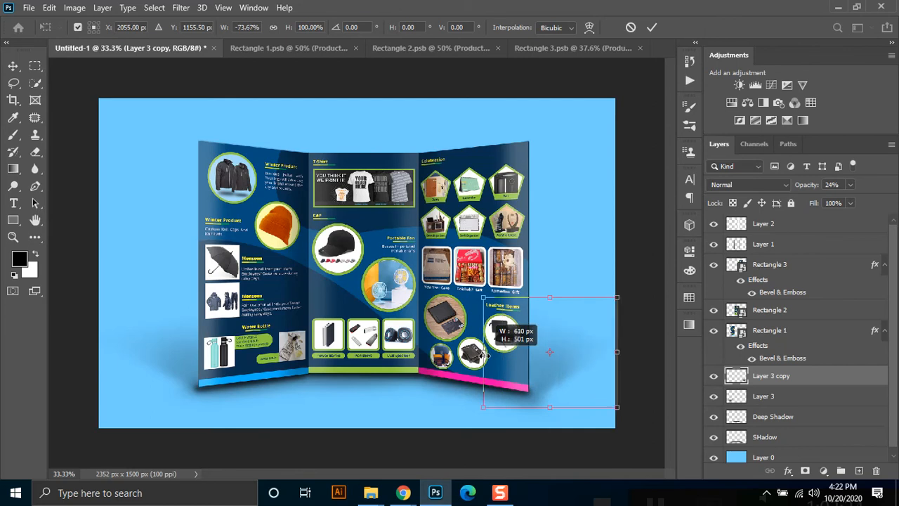
pyautogui.moveTo(485, 355); pyautogui.dragTo(484, 356)
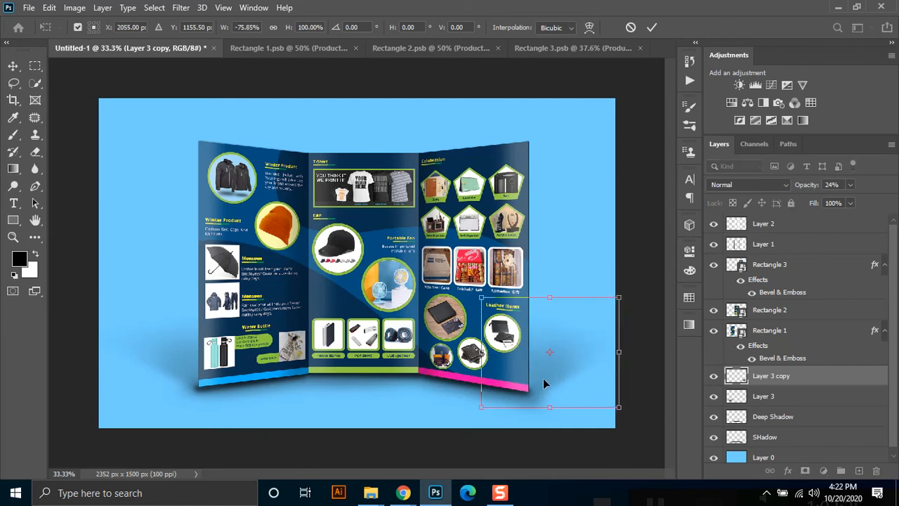
pyautogui.moveTo(563, 370); pyautogui.dragTo(552, 369)
pyautogui.press('Return')
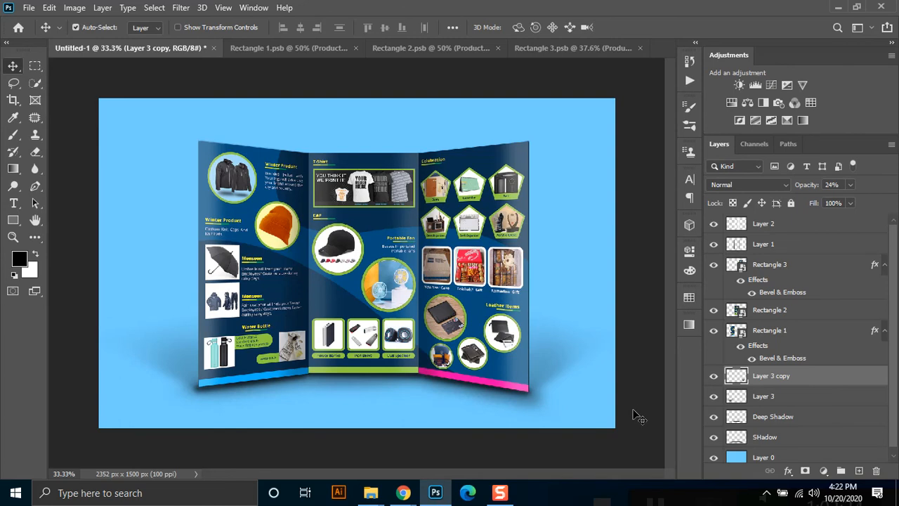
# Erase the SHadow layer below the brochure's lower-right corner with the 464 px soft eraser at 100% opacity.
pyautogui.click(777, 441)
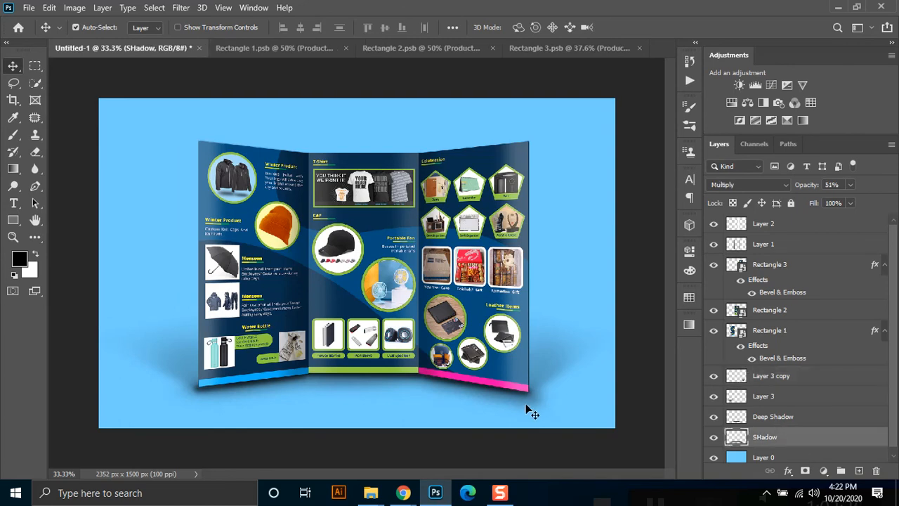
pyautogui.click(36, 153)
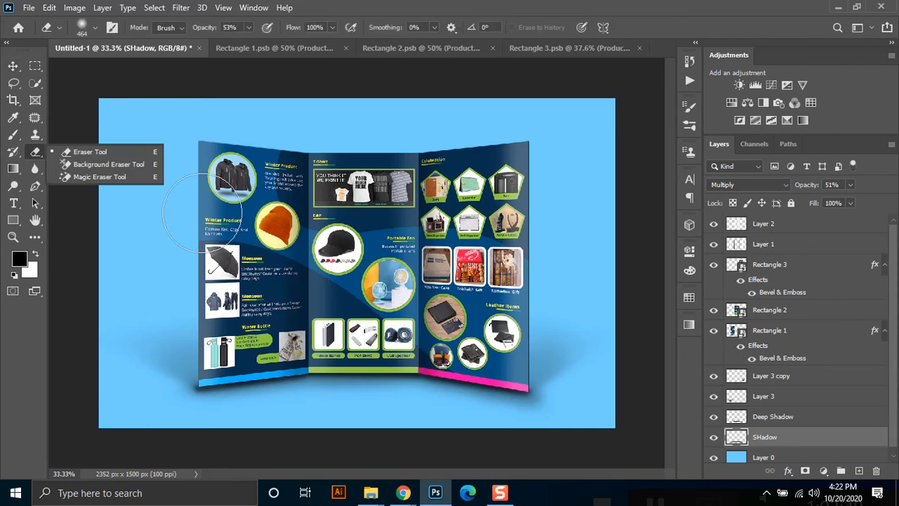
pyautogui.click(552, 435)
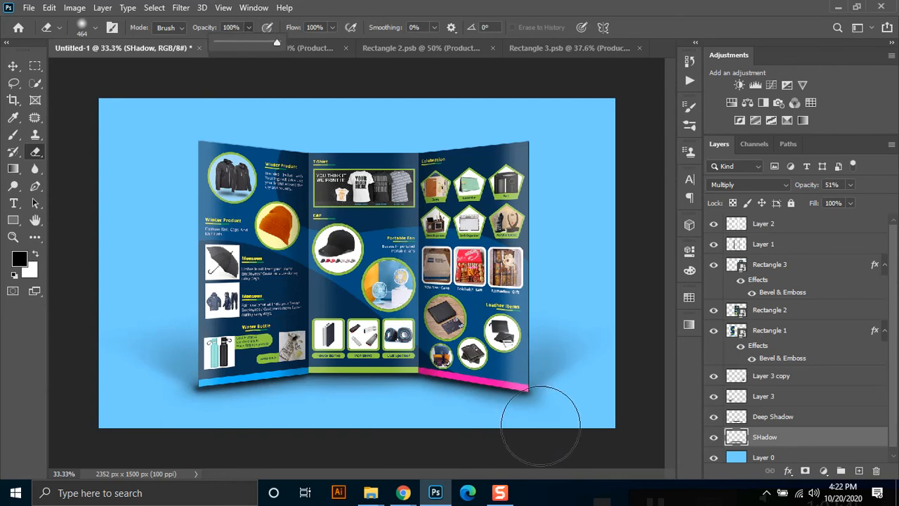
pyautogui.click(555, 434)
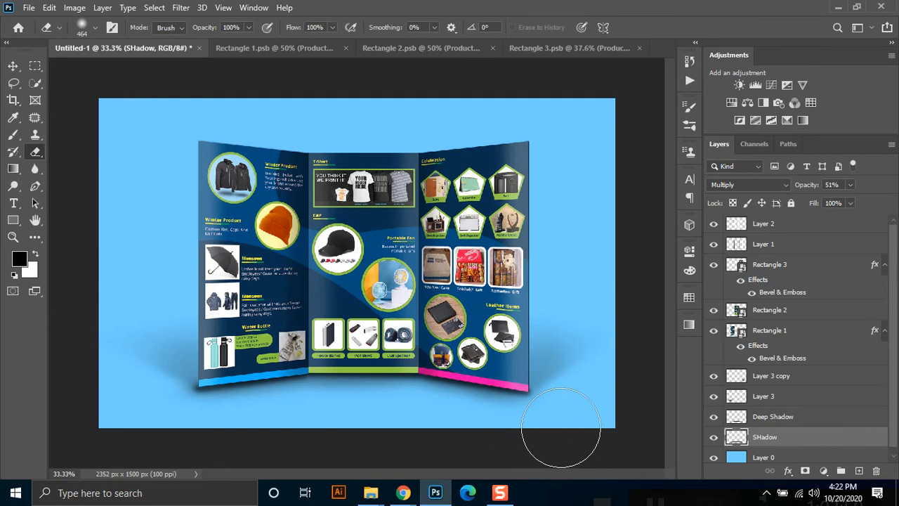
# Squash the Layer 3 copy shadow beside the right panel to 60.88% height, keeping its lower edge in place.
pyautogui.click(788, 396)
pyautogui.click(787, 381)
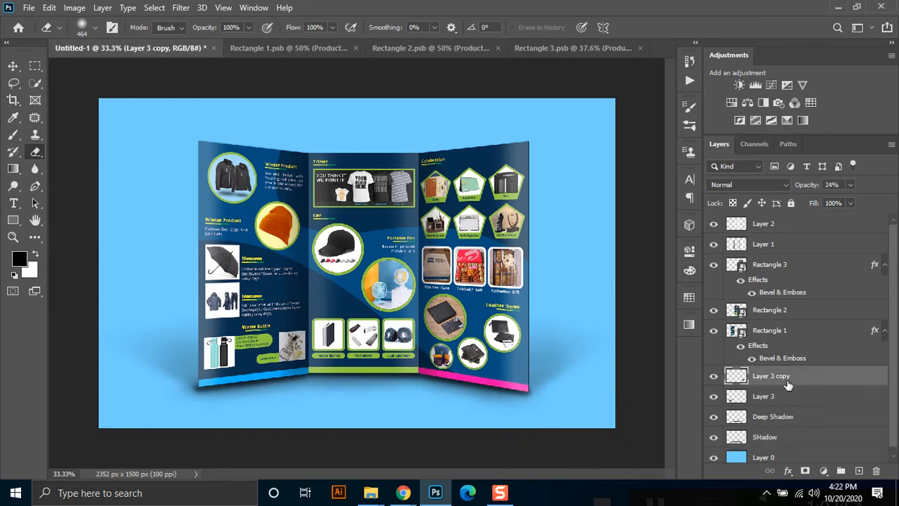
pyautogui.hotkey('ctrl', 't')
pyautogui.moveTo(545, 300); pyautogui.dragTo(610, 368)
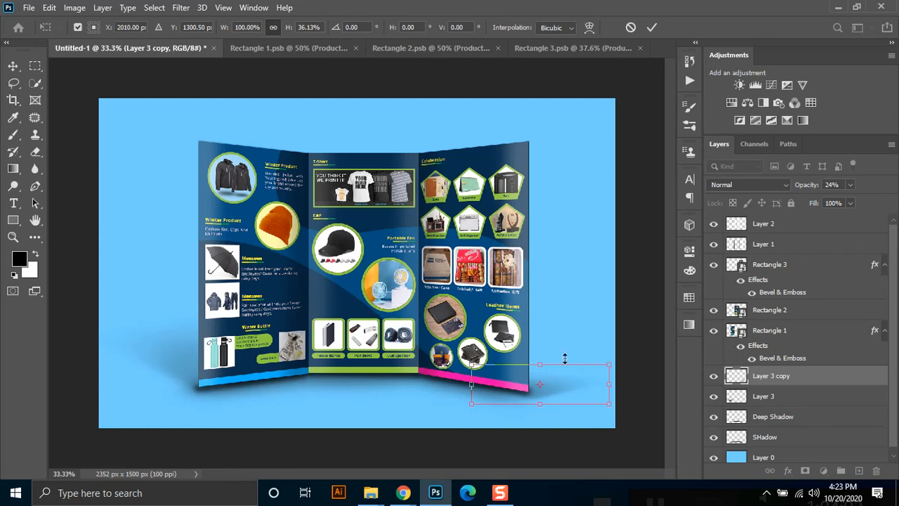
pyautogui.moveTo(539, 361); pyautogui.dragTo(539, 338)
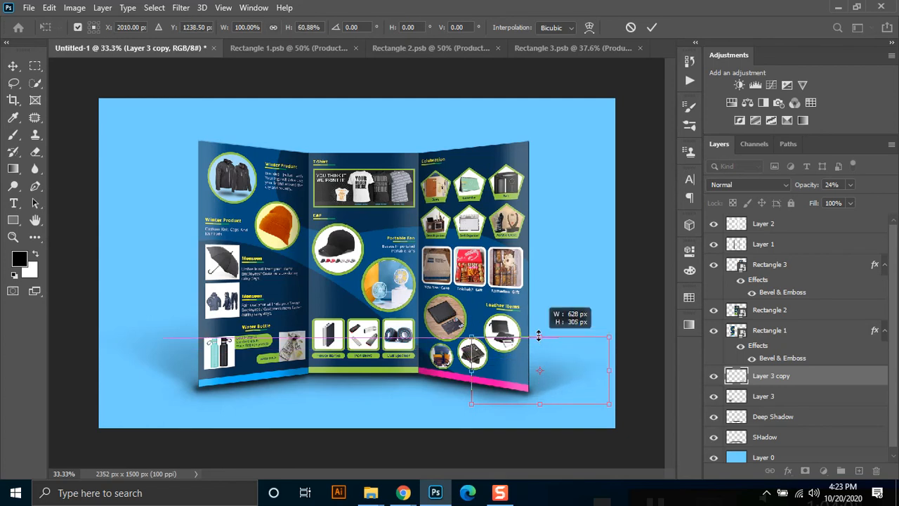
pyautogui.moveTo(538, 336); pyautogui.dragTo(538, 336)
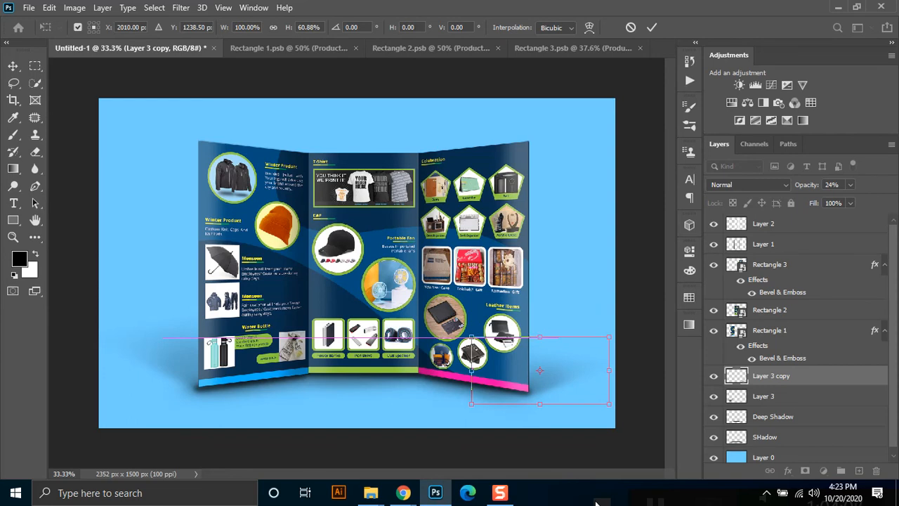
pyautogui.press('Return')
pyautogui.press('e')
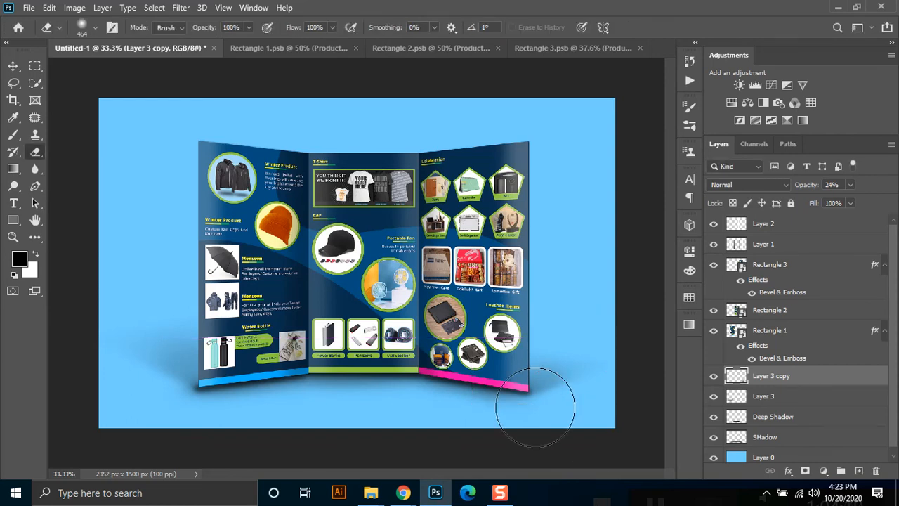
pyautogui.click(14, 68)
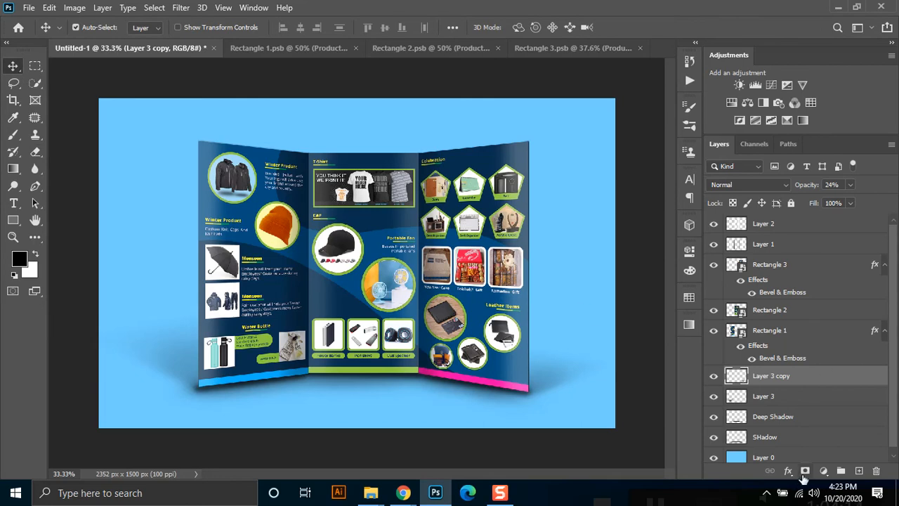
# Add a new layer above Layer 0 and set the foreground colour to the darker background blue 4190b9.
pyautogui.scroll(-1, 895, 383)
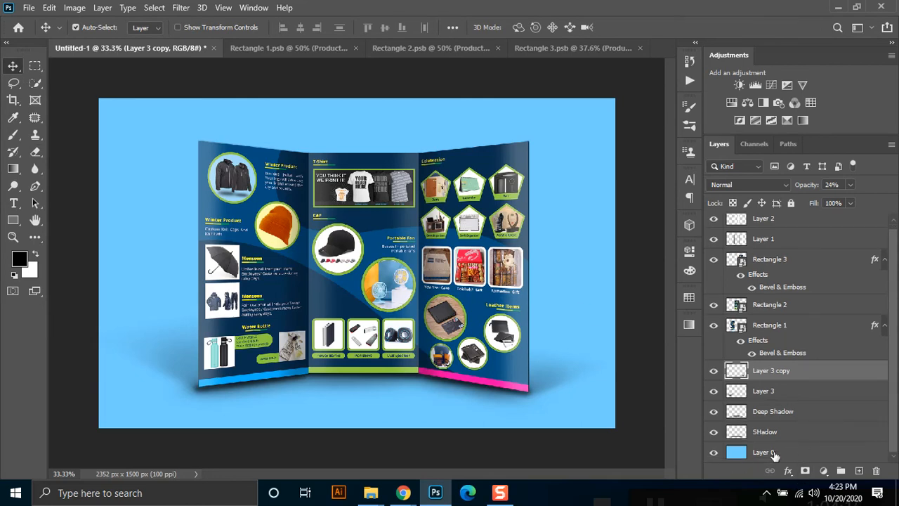
pyautogui.click(773, 455)
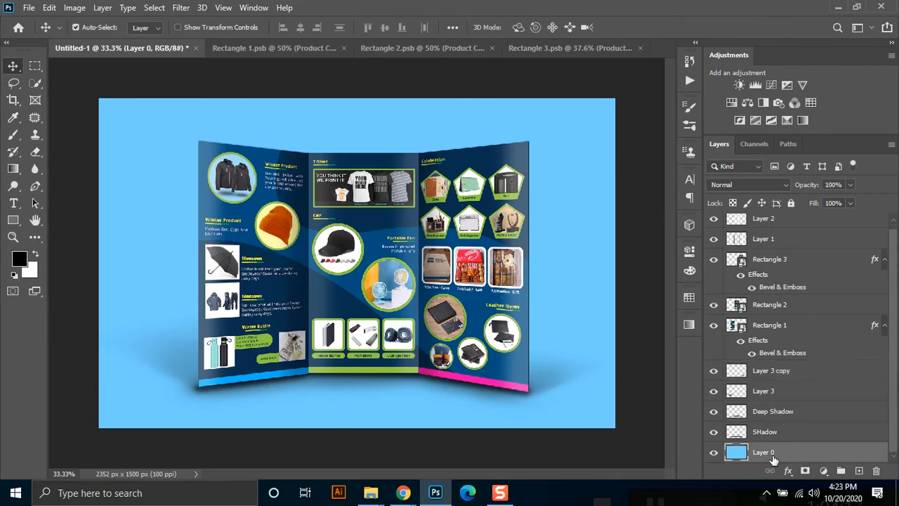
pyautogui.click(859, 470)
pyautogui.click(14, 120)
pyautogui.click(124, 217)
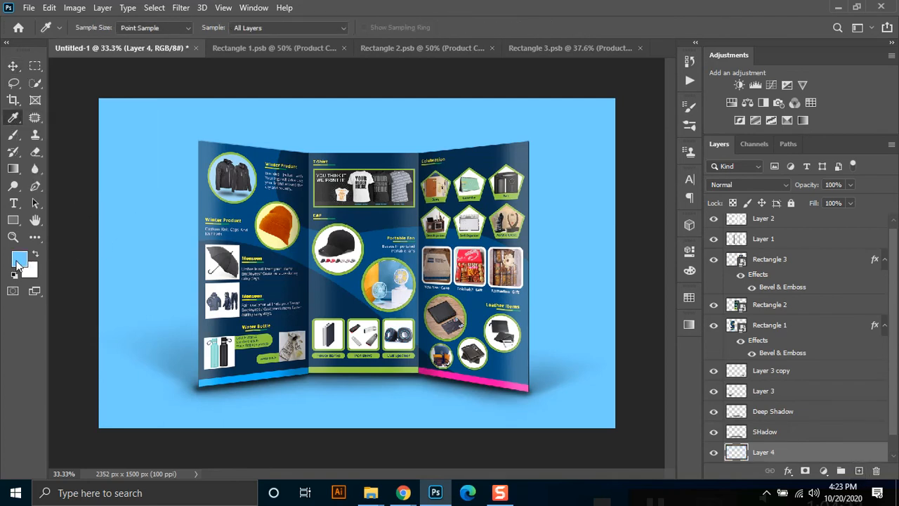
pyautogui.click(19, 261)
pyautogui.click(653, 283)
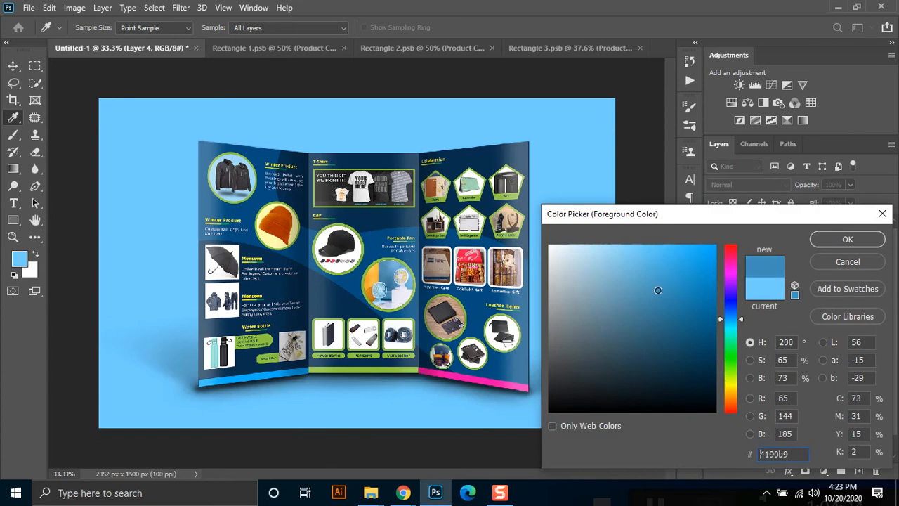
pyautogui.click(815, 246)
# Paint the lower part of the background on Layer 4 darker blue with a 448 px soft round brush.
pyautogui.click(14, 135)
pyautogui.rightClick(181, 264)
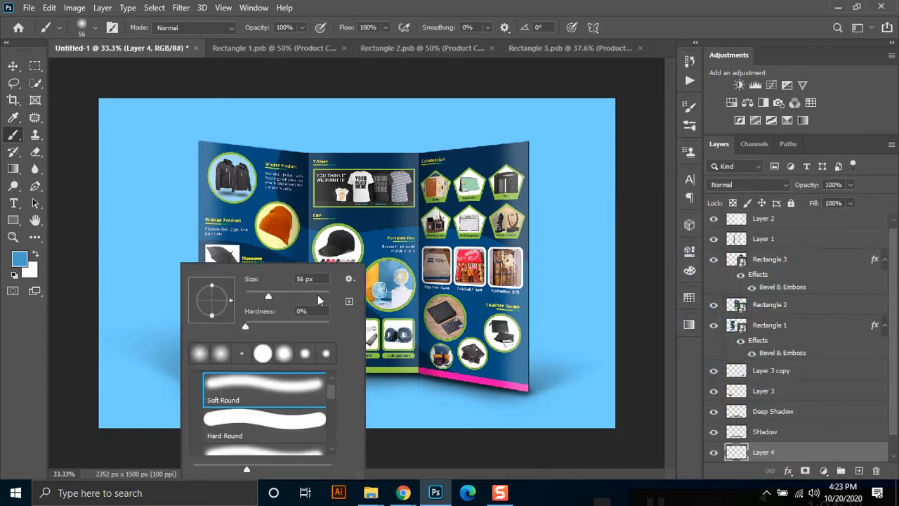
pyautogui.click(318, 294)
pyautogui.click(89, 340)
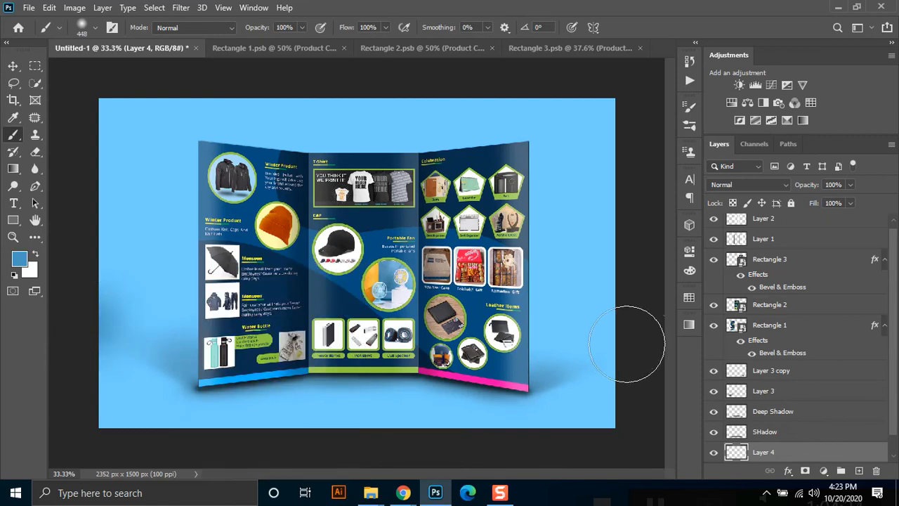
pyautogui.moveTo(639, 343); pyautogui.dragTo(644, 344)
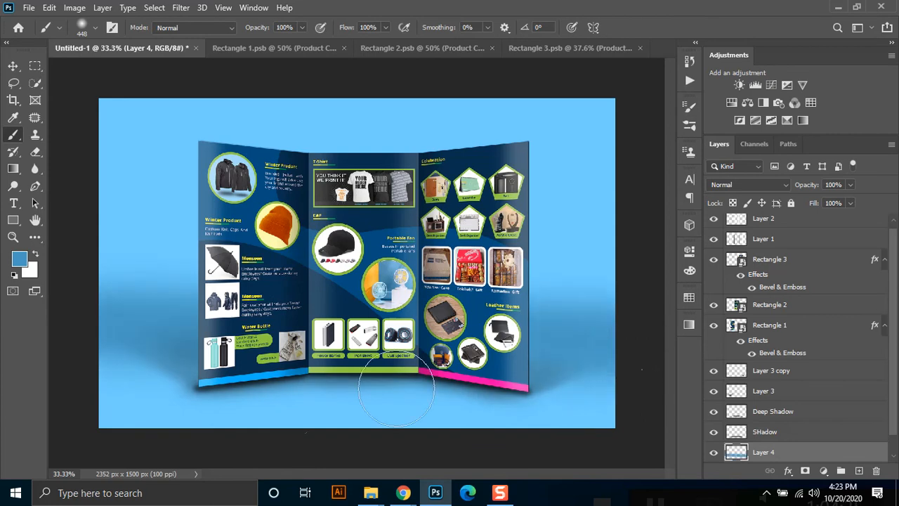
pyautogui.moveTo(72, 375)
pyautogui.mouseDown()
pyautogui.moveTo(345, 395)
pyautogui.moveTo(663, 395)
pyautogui.mouseUp()
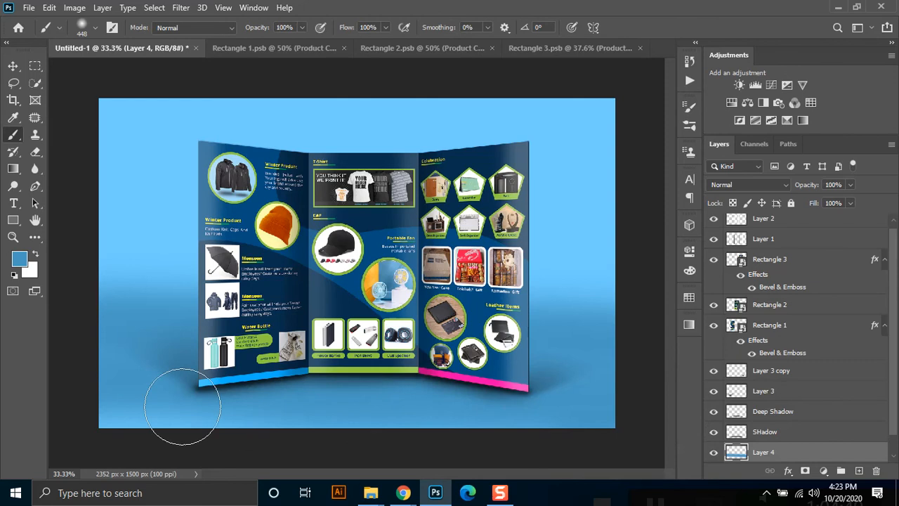
pyautogui.moveTo(28, 408); pyautogui.dragTo(235, 415)
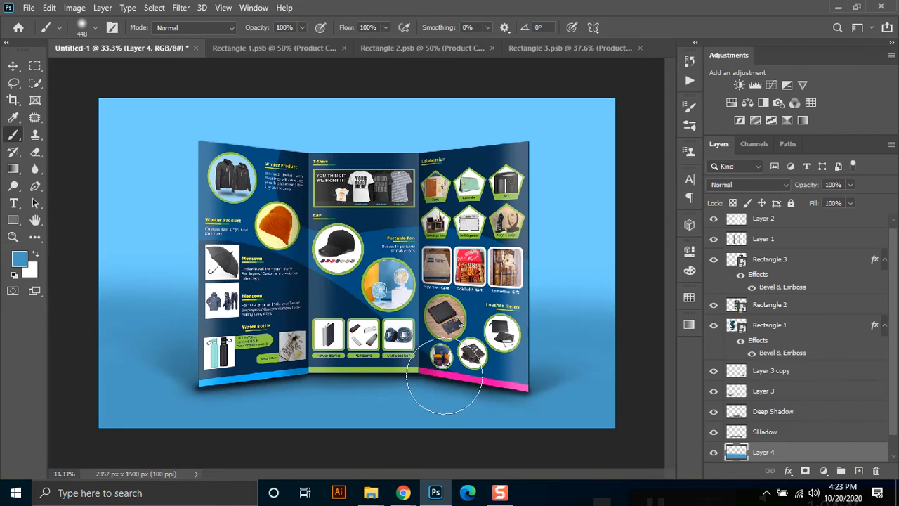
# Add a new layer above Layer 4 and paint a straight white horizontal band across the middle of the background behind the brochure.
pyautogui.click(36, 256)
pyautogui.click(860, 471)
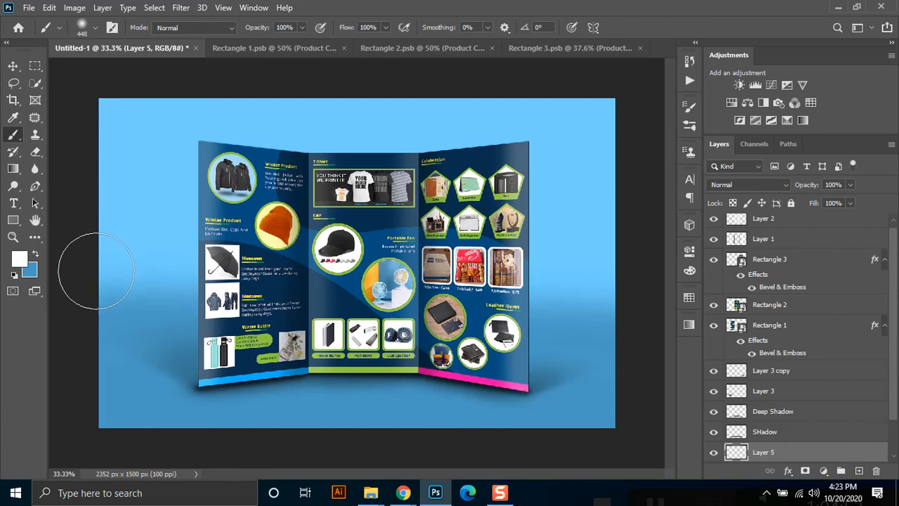
pyautogui.click(116, 263)
pyautogui.keyDown('shift'); pyautogui.click(639, 277); pyautogui.keyUp('shift')
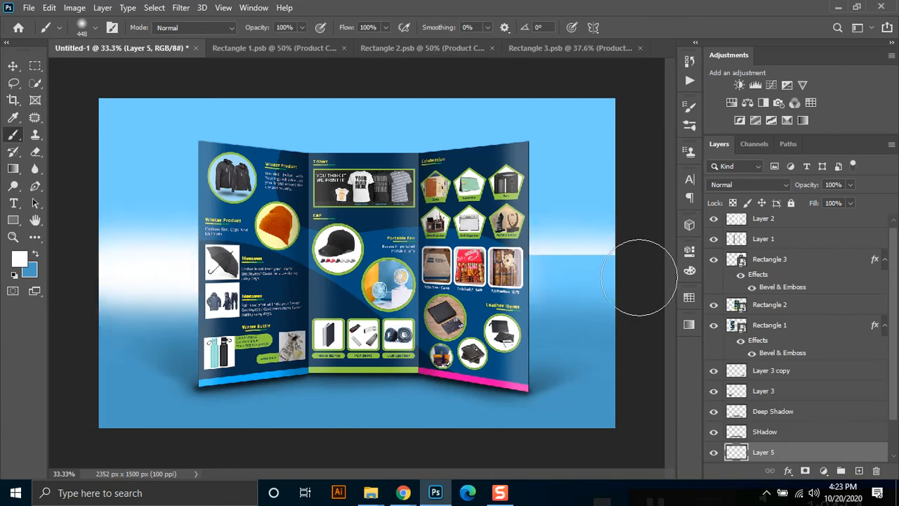
# Lower the opacity of the white band layer, Layer 5, to 32%.
pyautogui.click(13, 66)
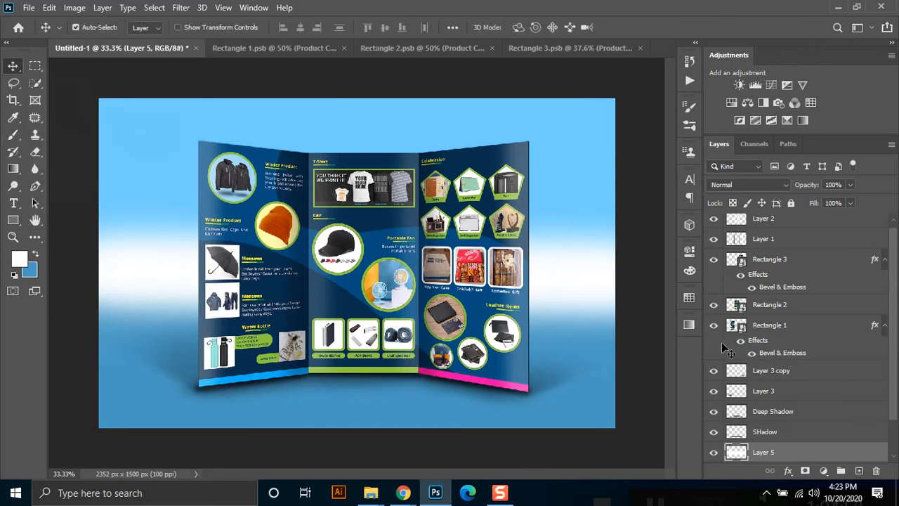
pyautogui.click(849, 185)
pyautogui.moveTo(824, 204); pyautogui.dragTo(816, 202)
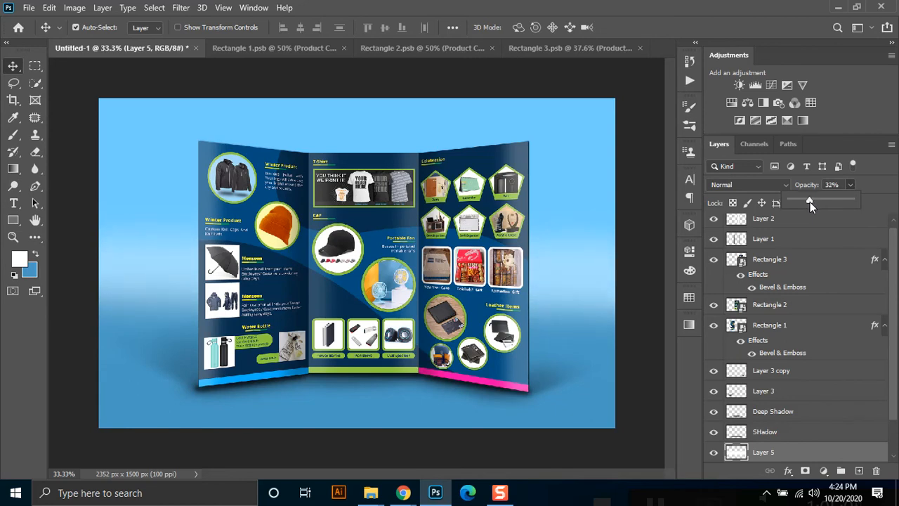
pyautogui.click(36, 65)
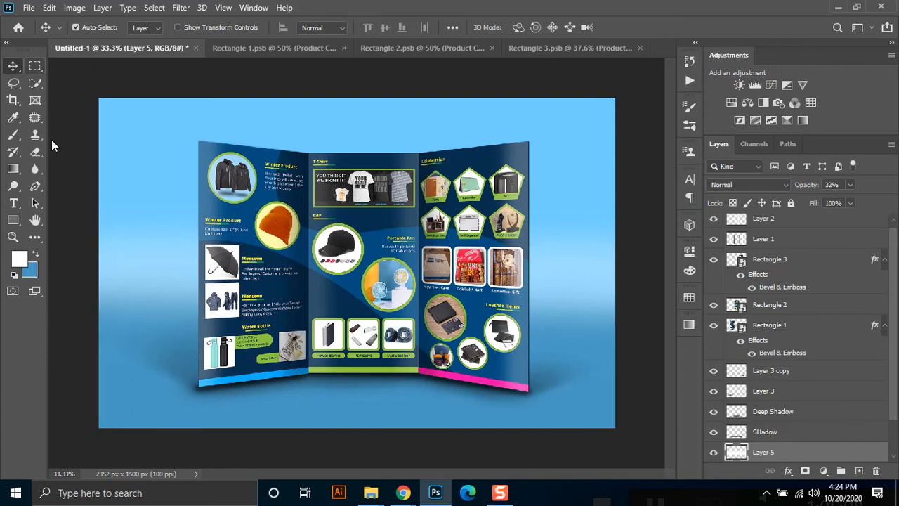
# Start saving the brochure mockup on the computer and open the Class 28 folder inside Patuakhali 542 as the destination.
pyautogui.hotkey('ctrl', '-')
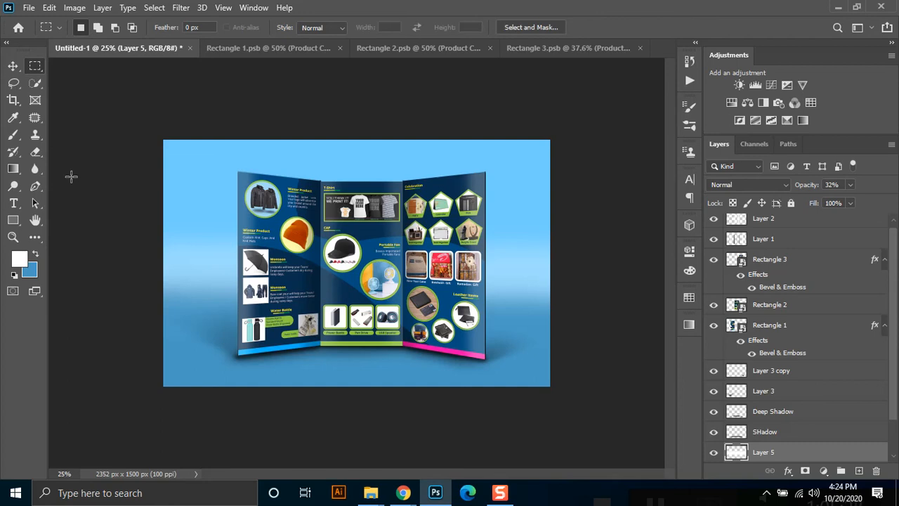
pyautogui.click(29, 9)
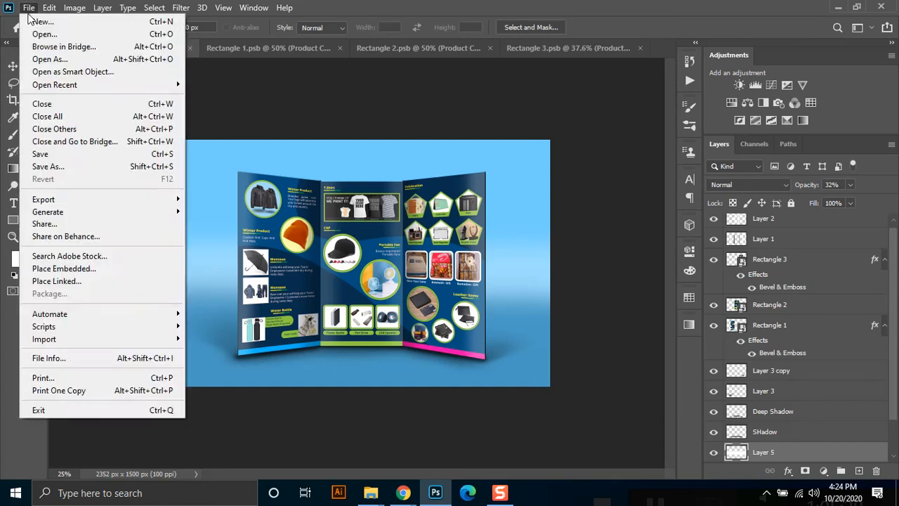
pyautogui.click(46, 155)
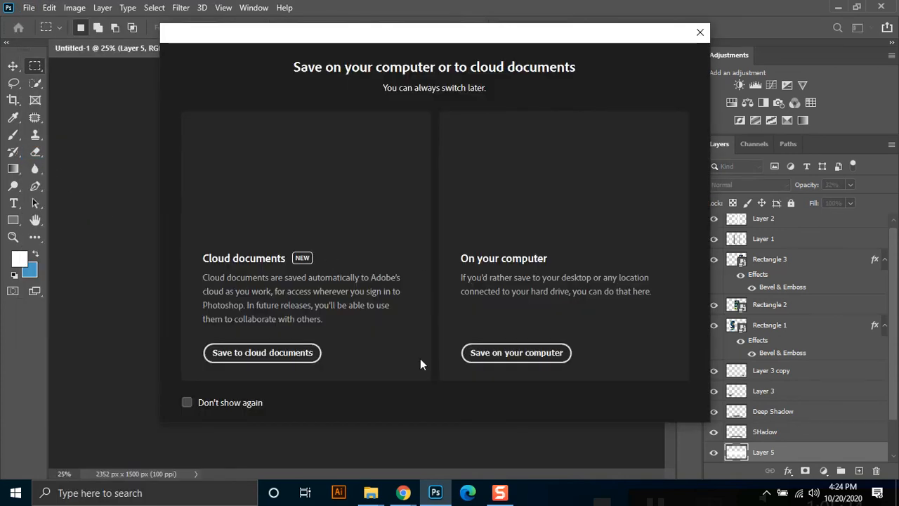
pyautogui.click(532, 353)
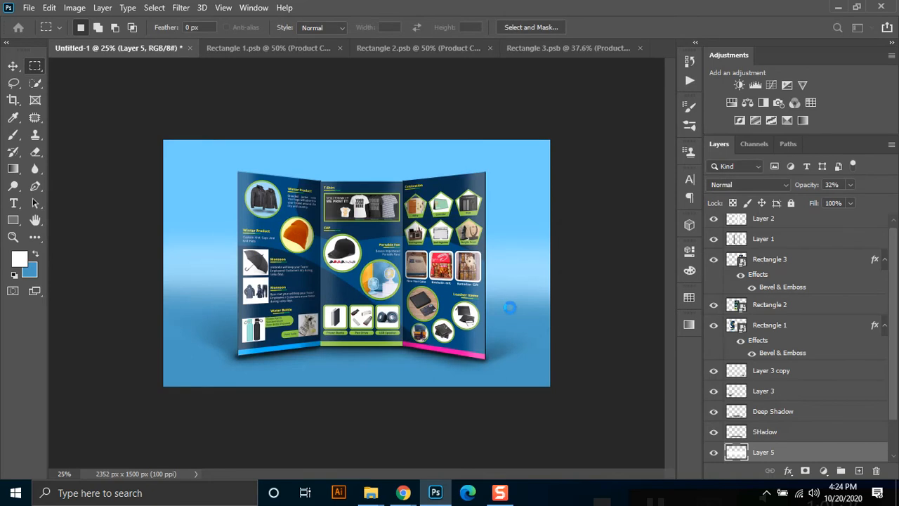
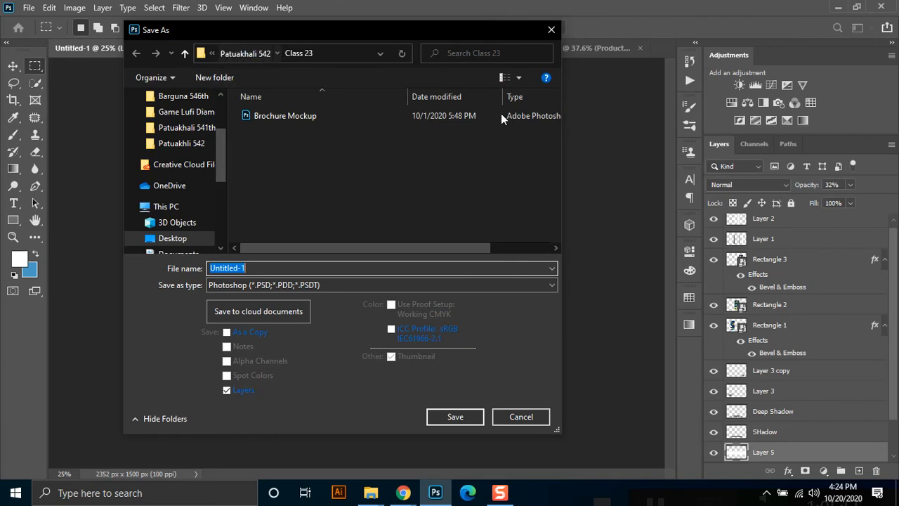
pyautogui.moveTo(559, 115); pyautogui.dragTo(559, 229)
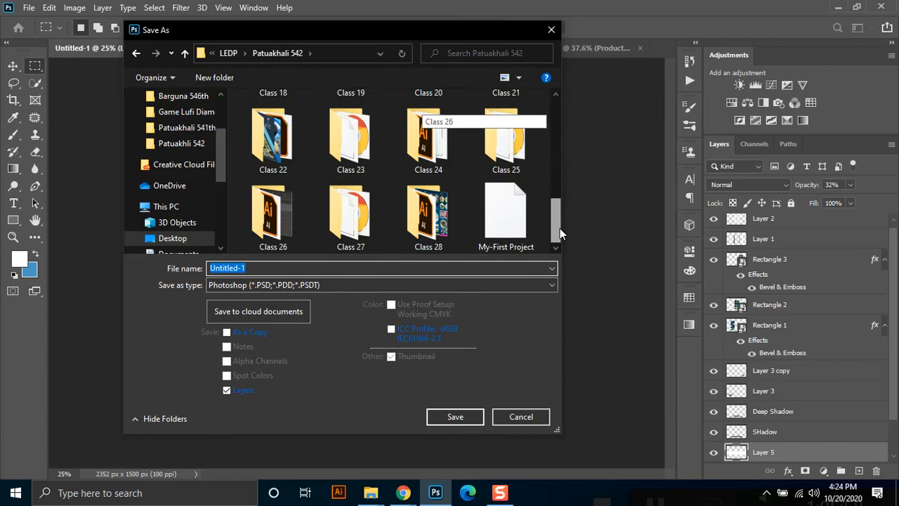
pyautogui.click(436, 211)
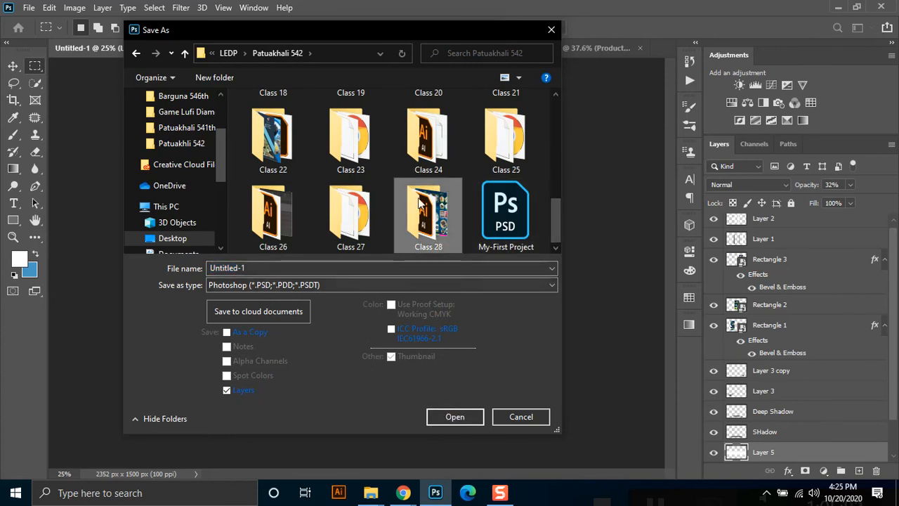
pyautogui.doubleClick(426, 219)
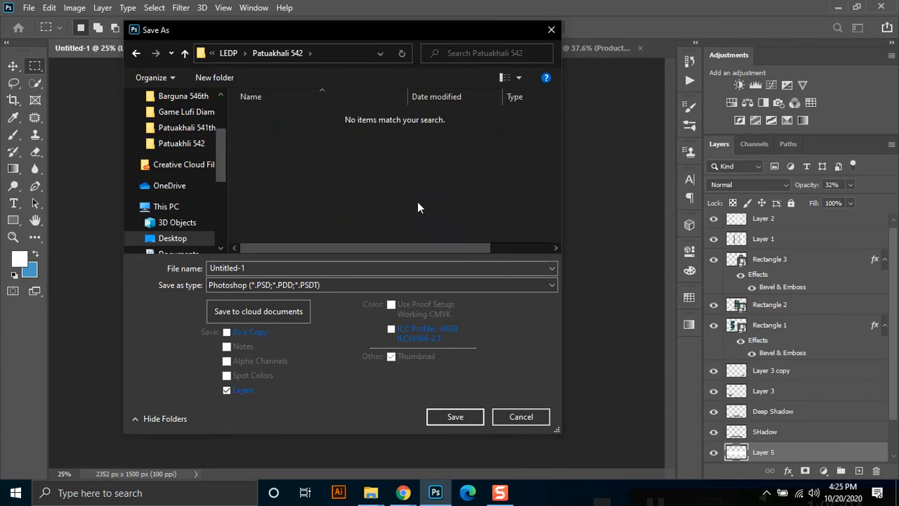
# Save the layered mockup as Untitled-1 in Photoshop PSD format and accept the format options.
pyautogui.click(277, 268)
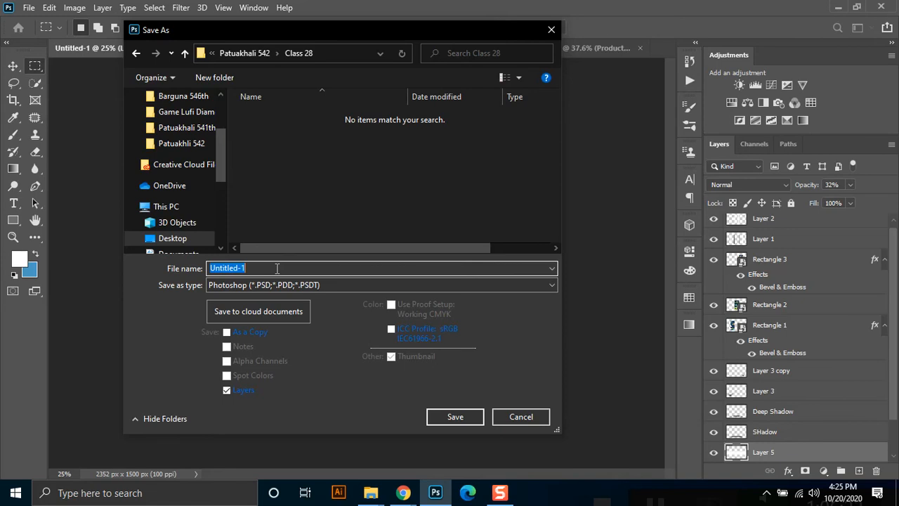
pyautogui.click(287, 285)
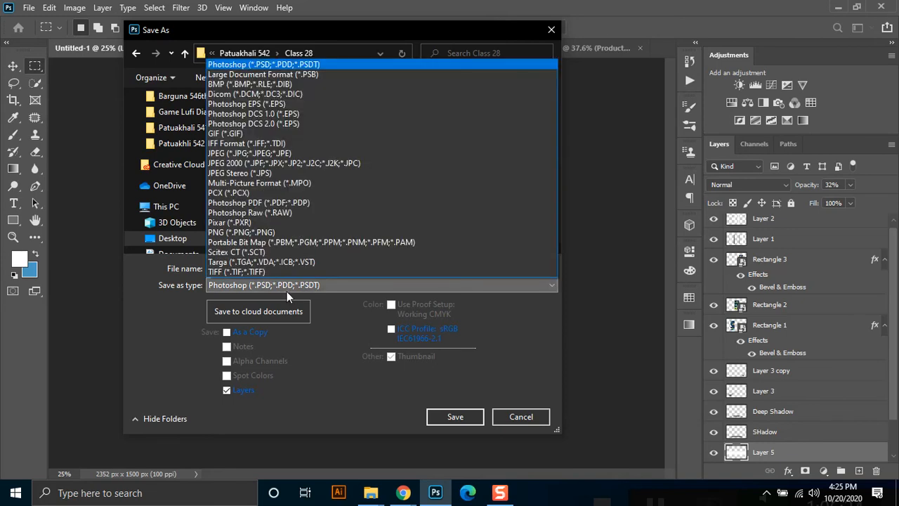
pyautogui.click(264, 64)
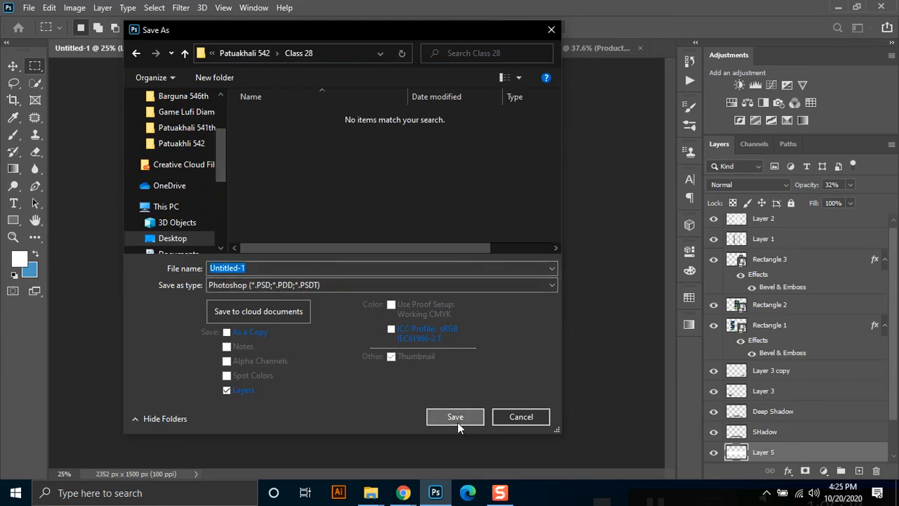
pyautogui.click(456, 417)
pyautogui.click(598, 176)
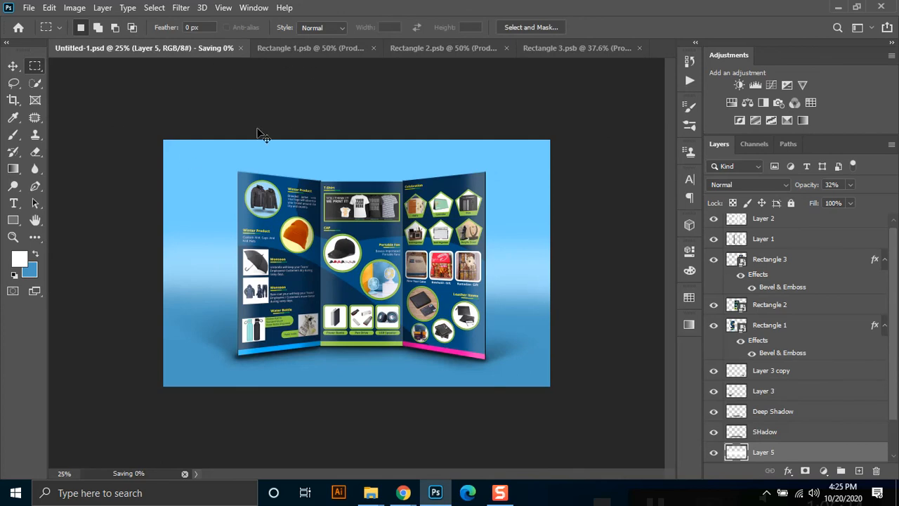
# Save a JPEG version of the mockup as Untitled-1 in the Class 28 folder at quality 12 Maximum, Baseline Standard.
pyautogui.hotkey('ctrl', 'shift', 's')
pyautogui.click(458, 201)
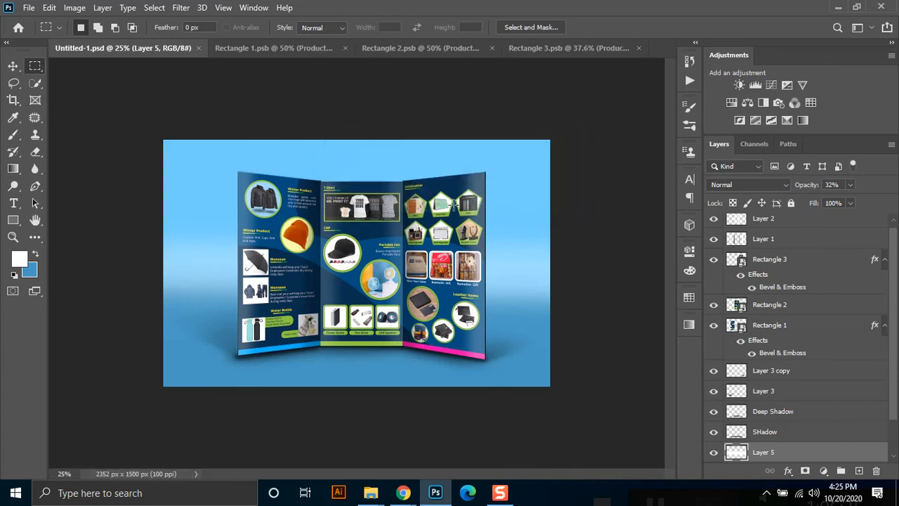
pyautogui.hotkey('ctrl', 'shift', 's')
pyautogui.click(475, 355)
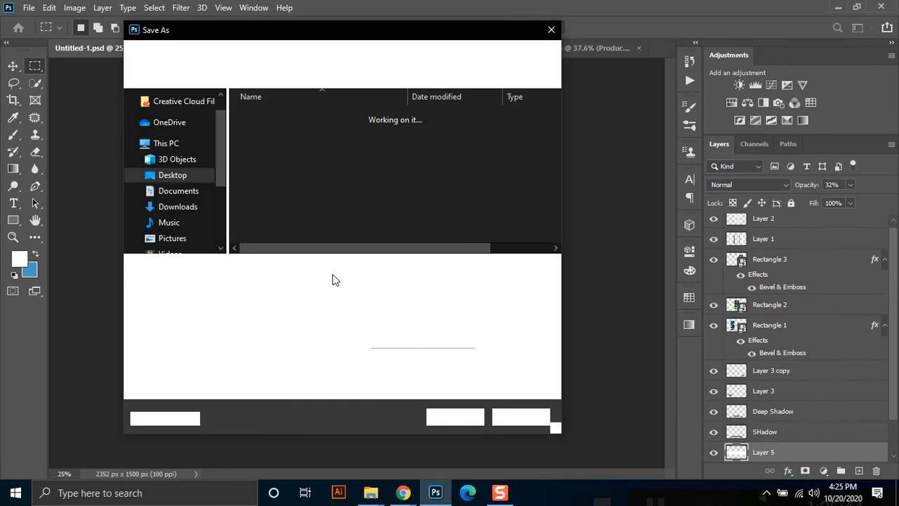
pyautogui.click(269, 287)
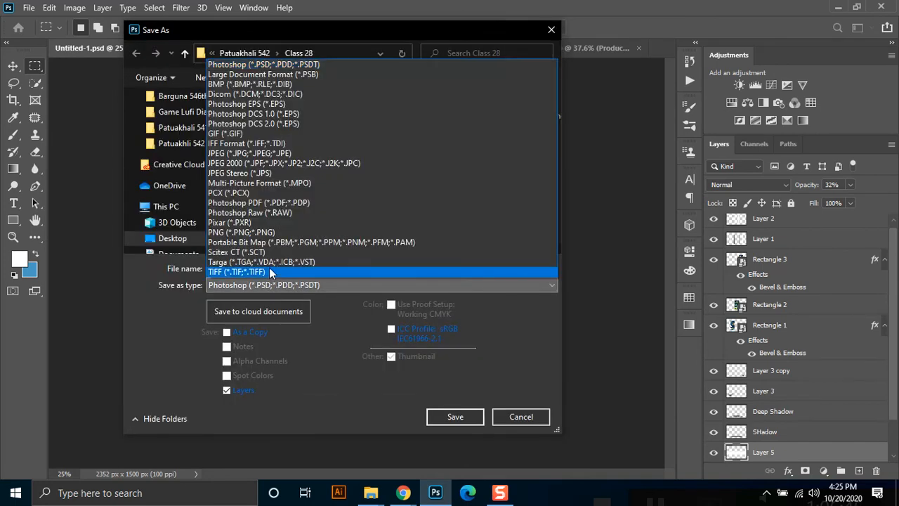
pyautogui.click(239, 153)
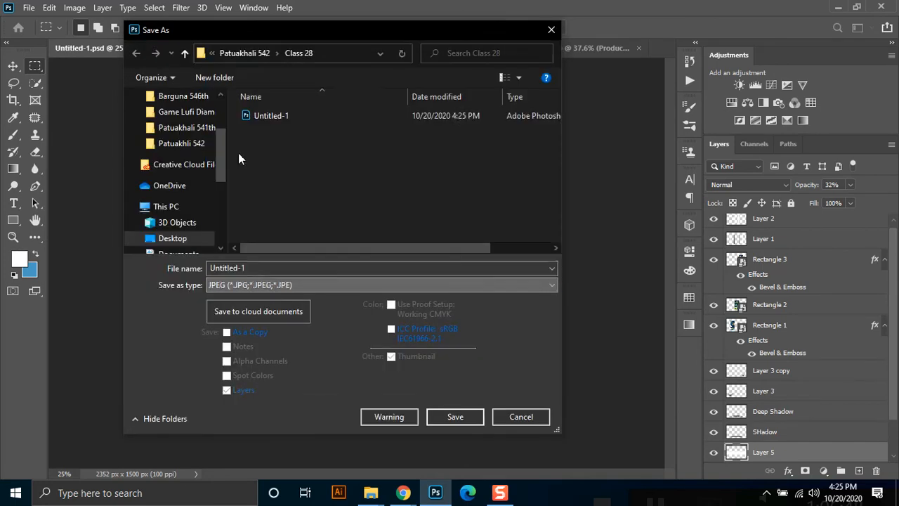
pyautogui.click(441, 416)
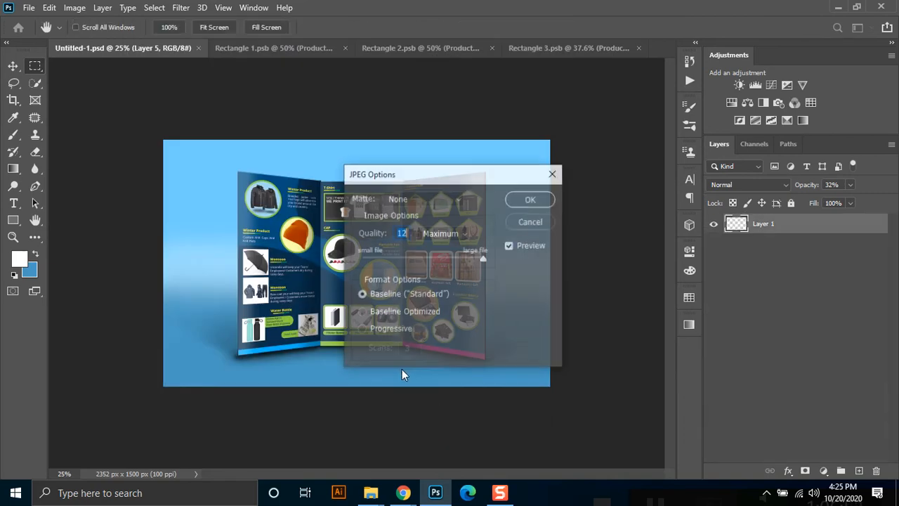
pyautogui.click(528, 200)
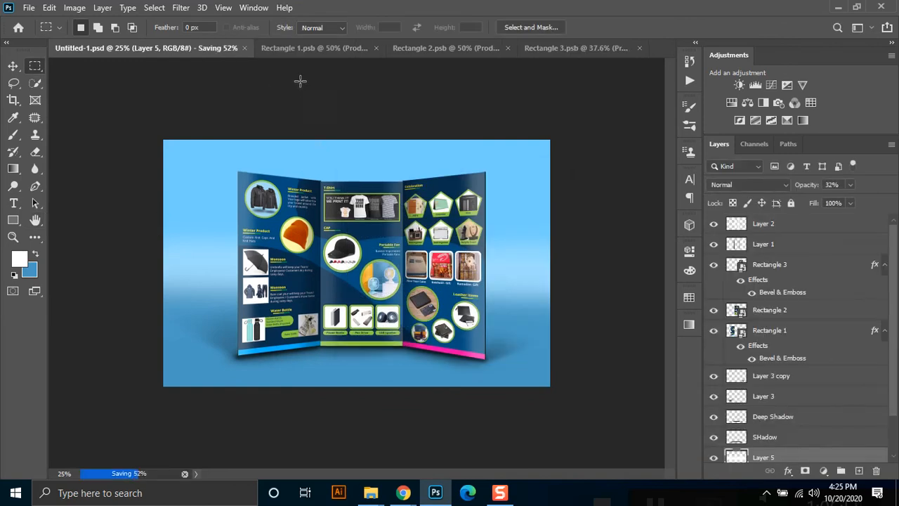
# Review and close the Rectangle 1, Rectangle 2 and Rectangle 3 smart object documents, and close the Untitled-1.psd mockup.
pyautogui.click(307, 48)
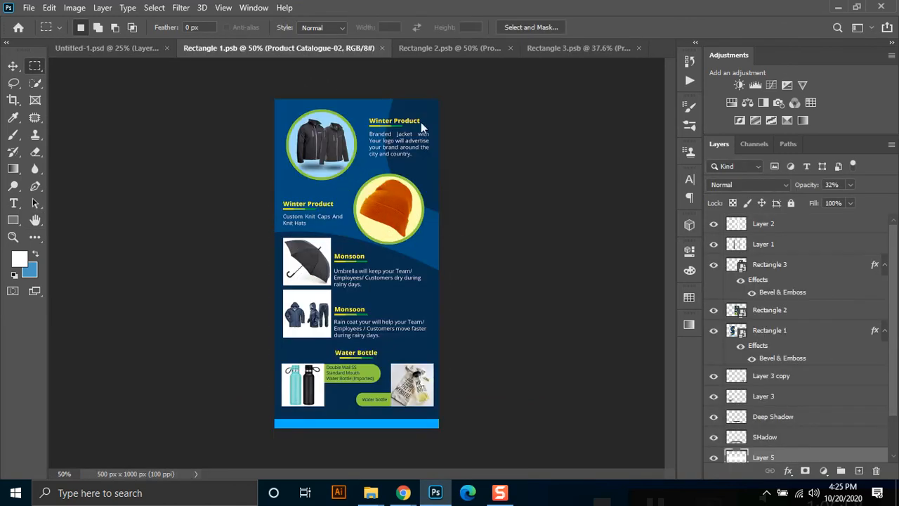
pyautogui.click(444, 52)
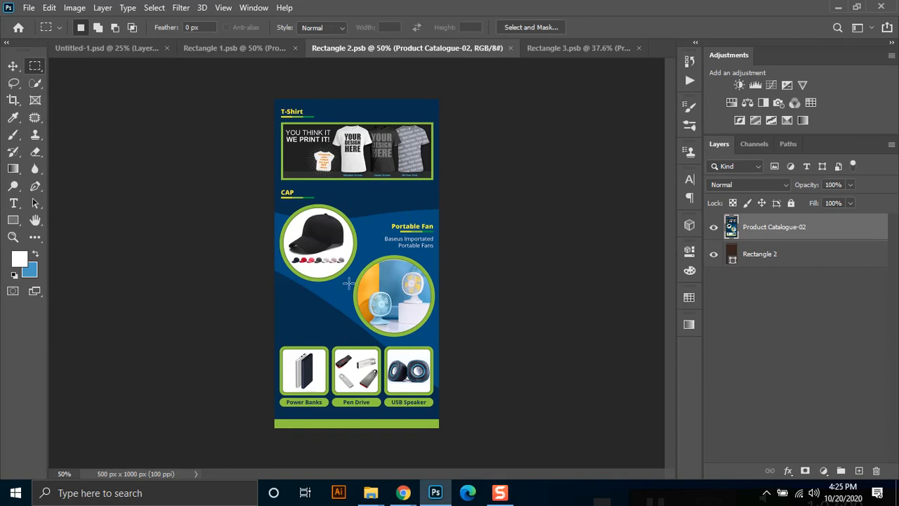
pyautogui.click(579, 50)
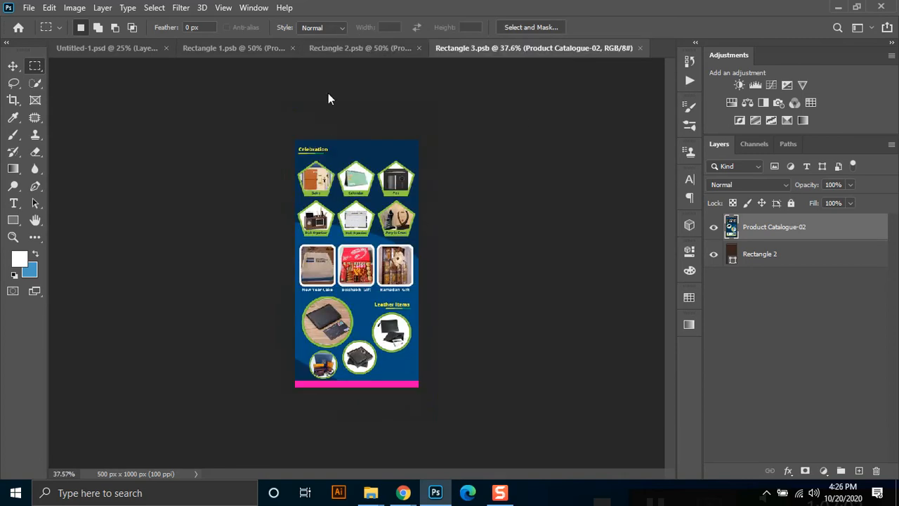
pyautogui.click(93, 51)
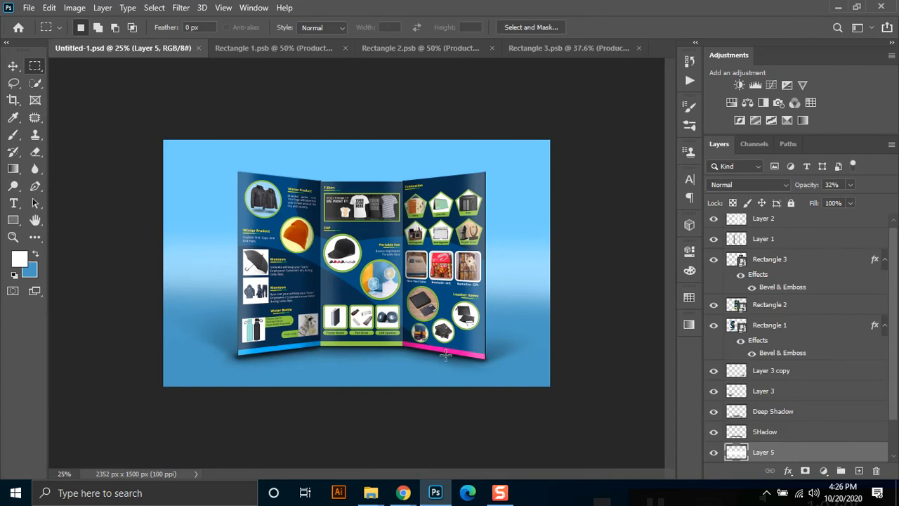
pyautogui.click(267, 48)
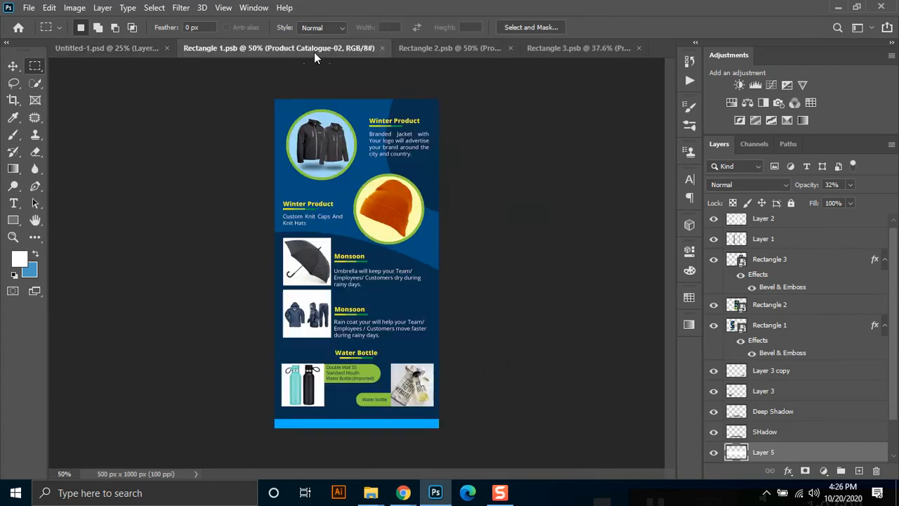
pyautogui.click(383, 48)
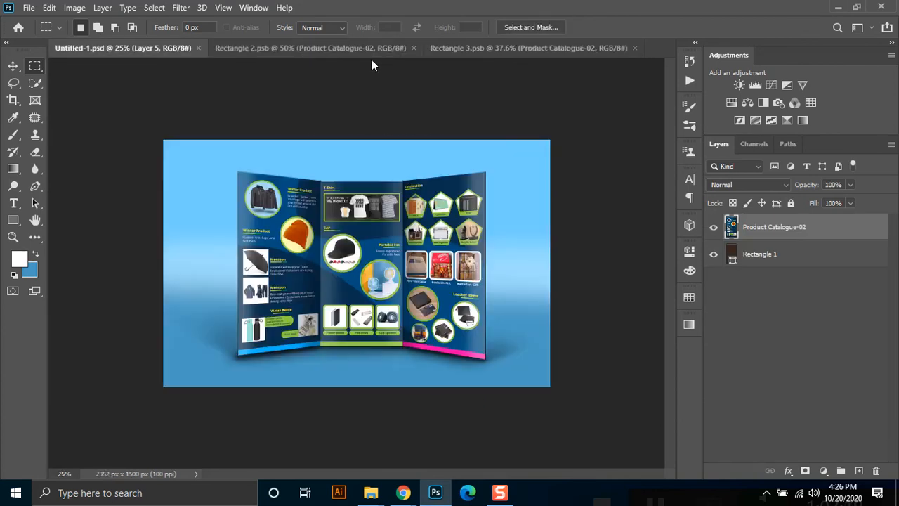
pyautogui.click(413, 47)
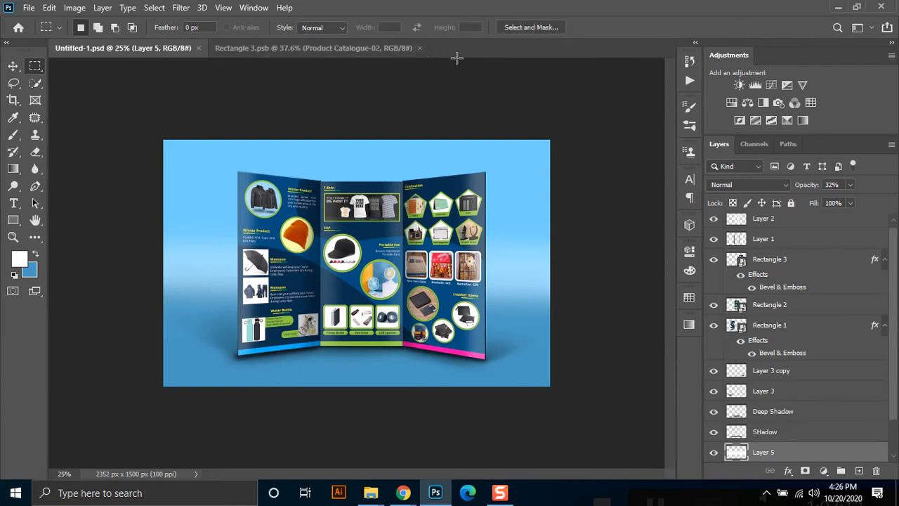
pyautogui.click(420, 47)
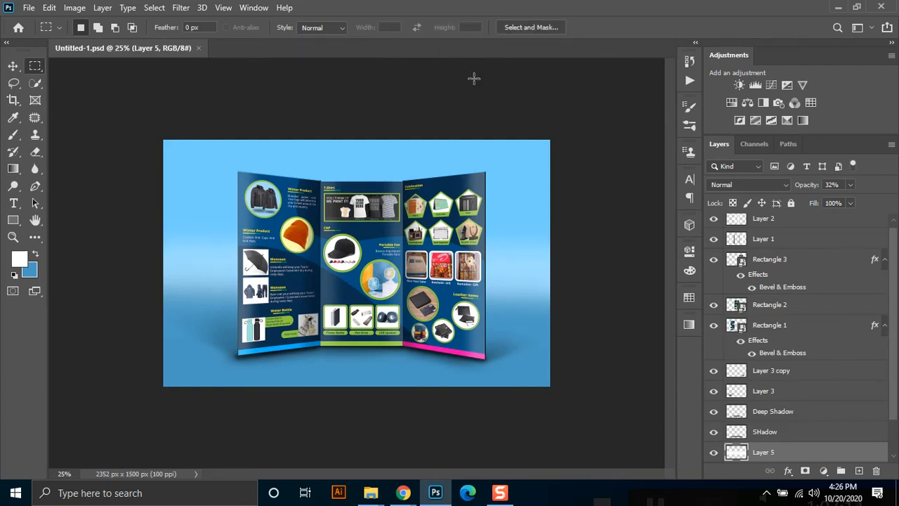
pyautogui.click(199, 48)
# Create a new 1500 x 1500 px RGB document at 100 pixels/inch with a white background.
pyautogui.click(29, 7)
pyautogui.click(61, 23)
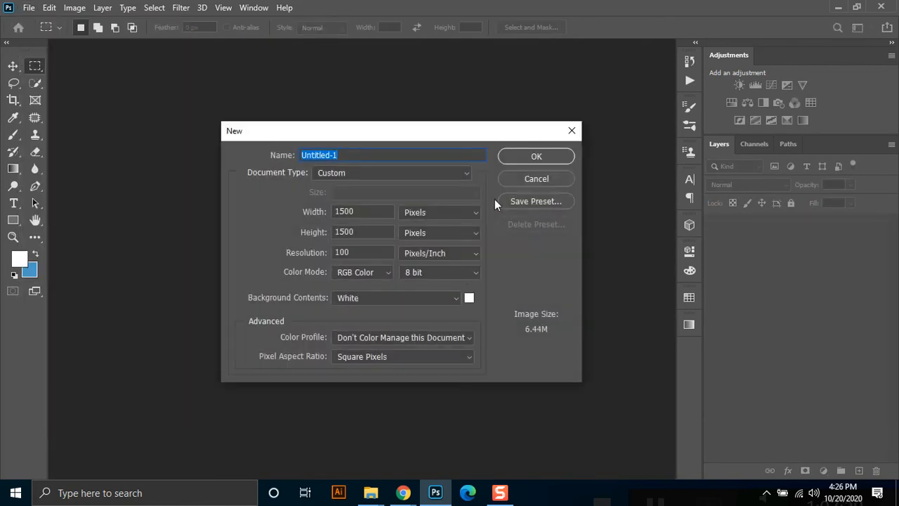
pyautogui.click(536, 157)
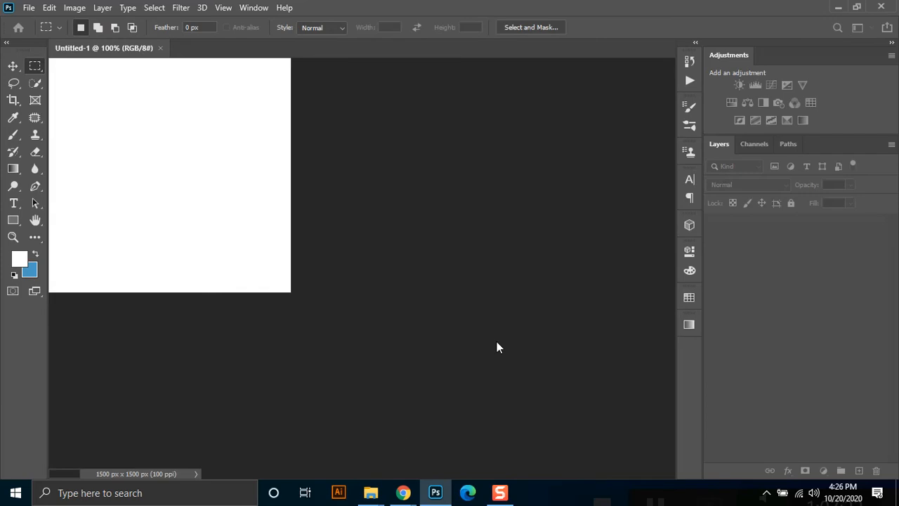
# Switch to File Explorer and navigate from the Basco folder to the Class 20 folder inside LEDP > Patuakhali 542.
pyautogui.click(847, 5)
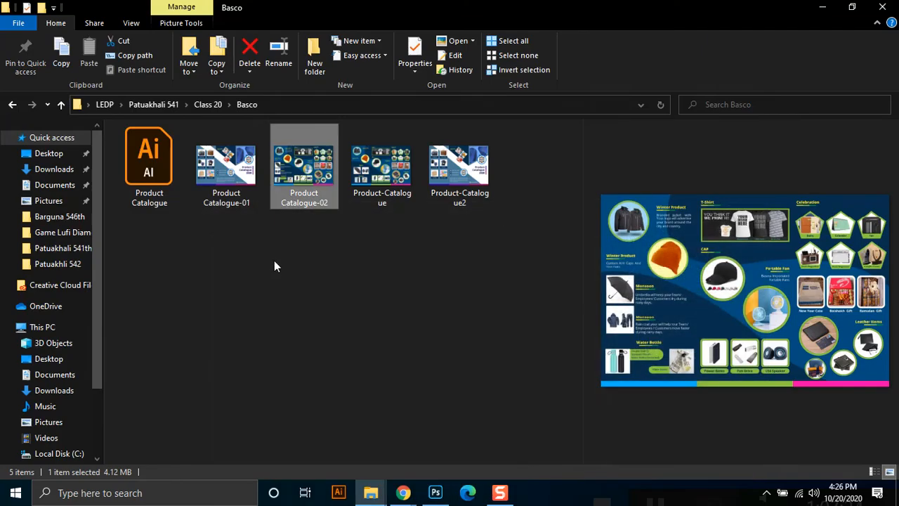
pyautogui.click(155, 172)
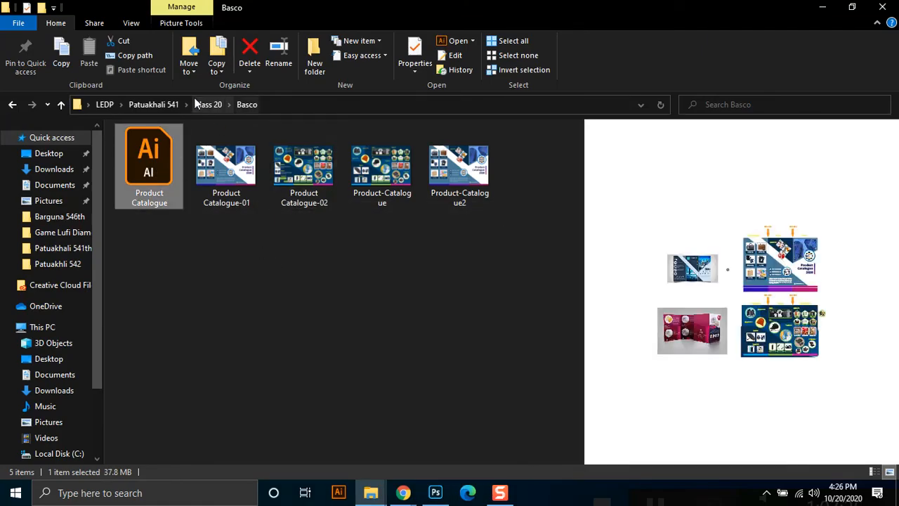
pyautogui.click(209, 105)
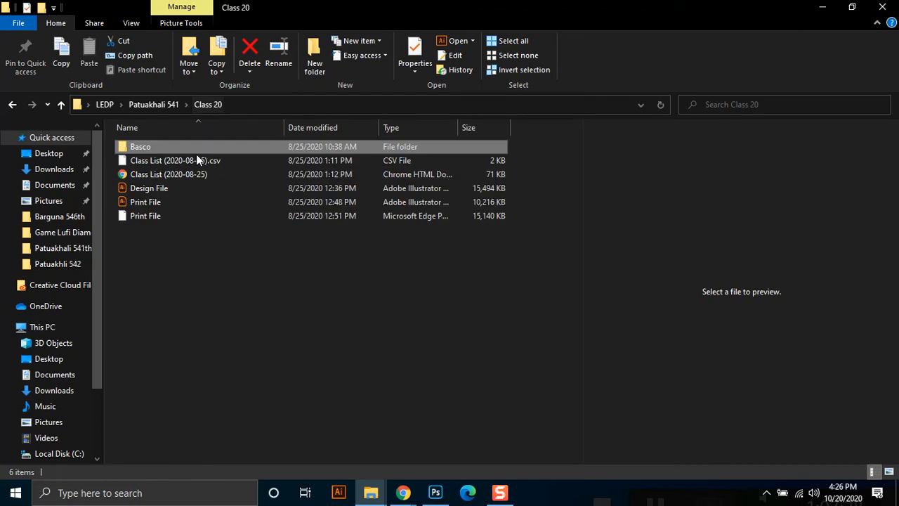
pyautogui.click(154, 104)
pyautogui.click(105, 104)
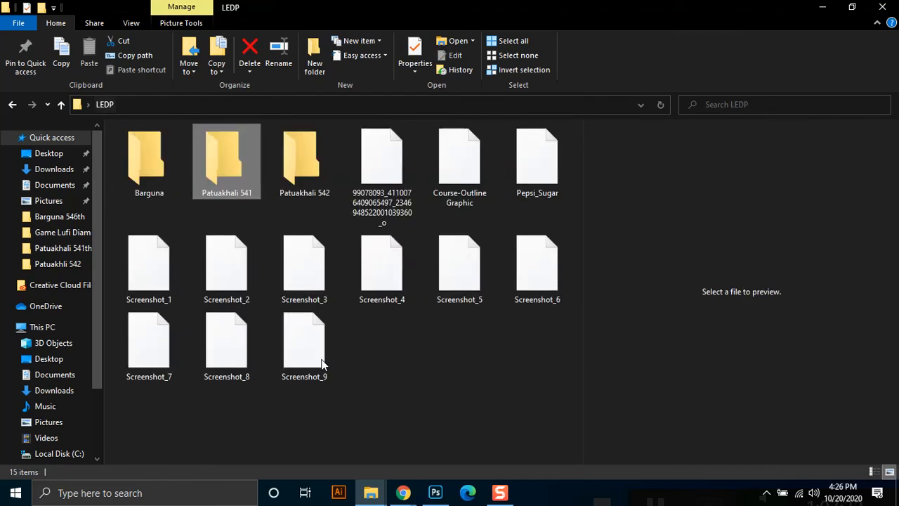
pyautogui.click(281, 189)
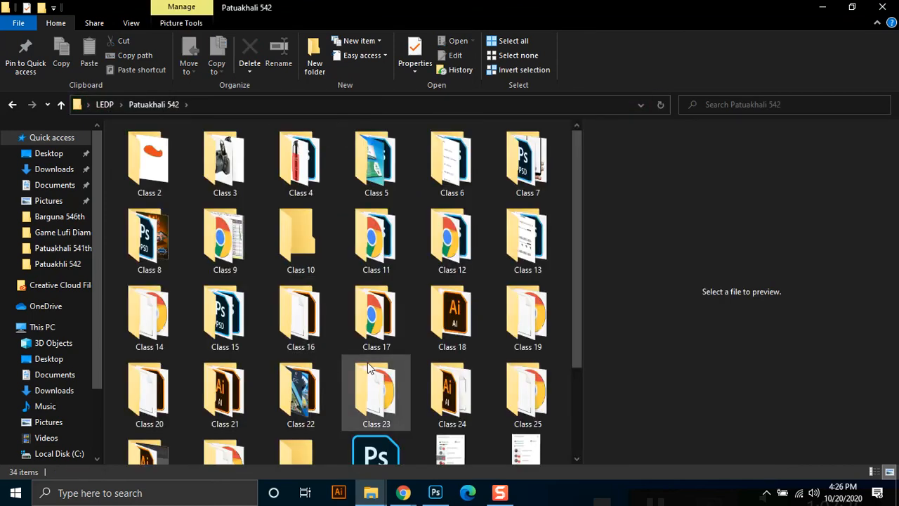
pyautogui.scroll(-3, 368, 362)
pyautogui.doubleClick(129, 233)
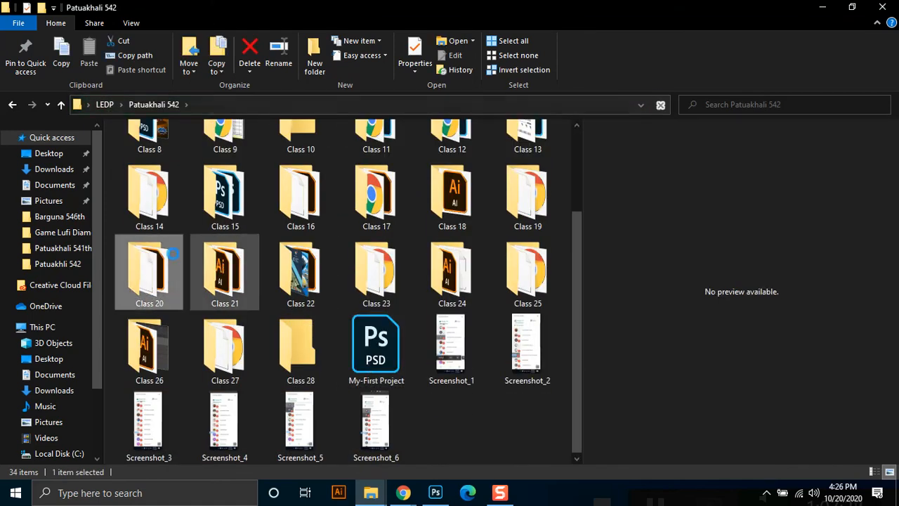
# Place page 1 of the Logo Design 3 Illustrator file in the 1500 px document as a smart object centred at X 432, Y 906 px.
pyautogui.click(156, 173)
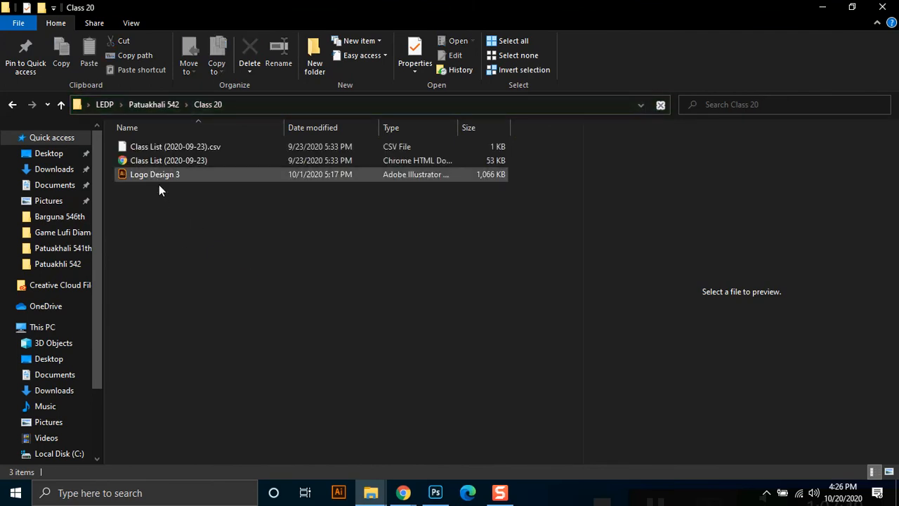
pyautogui.moveTo(415, 504); pyautogui.dragTo(403, 344)
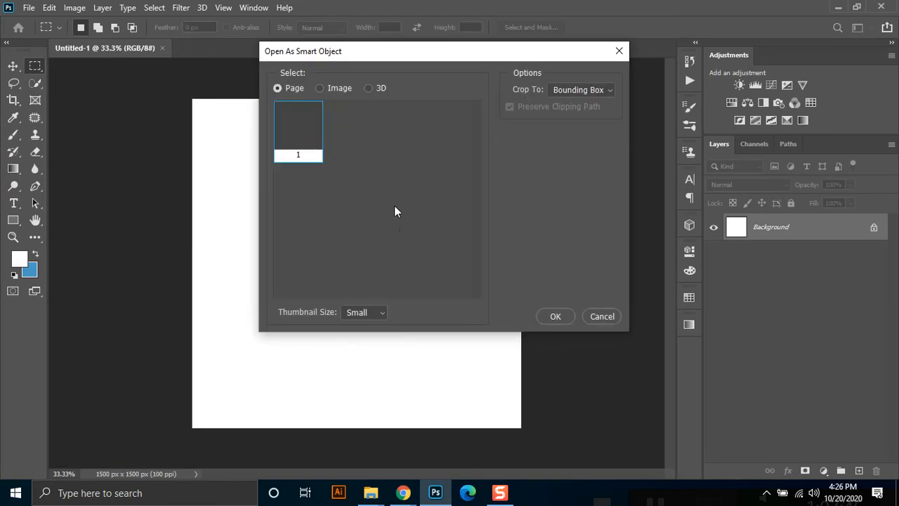
pyautogui.click(555, 316)
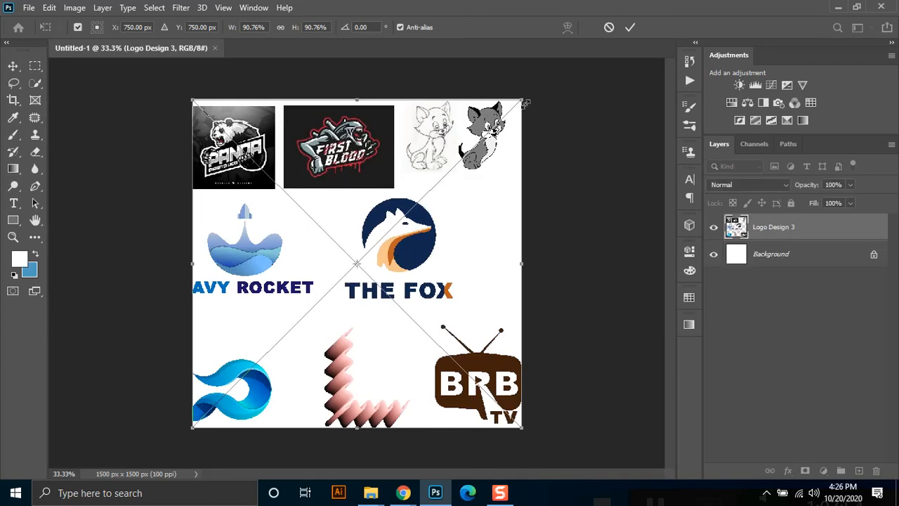
pyautogui.moveTo(355, 270); pyautogui.dragTo(227, 379)
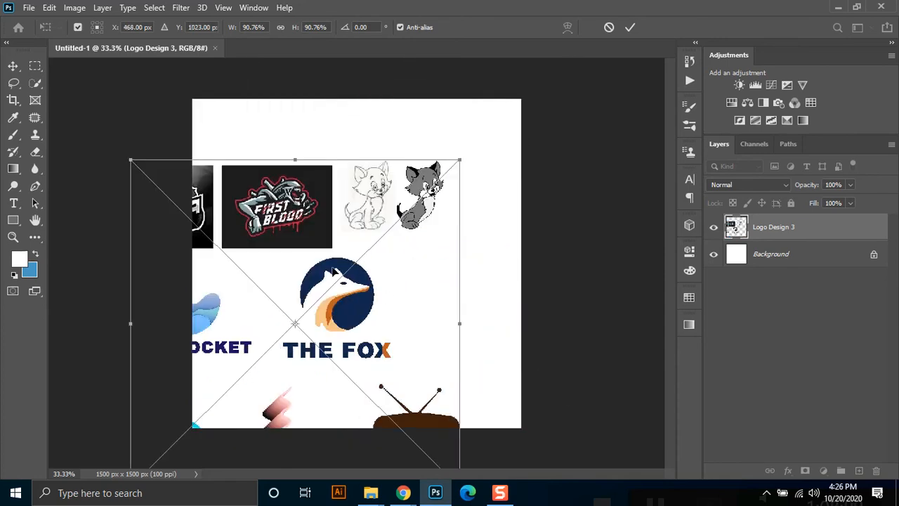
pyautogui.moveTo(341, 297); pyautogui.dragTo(333, 271)
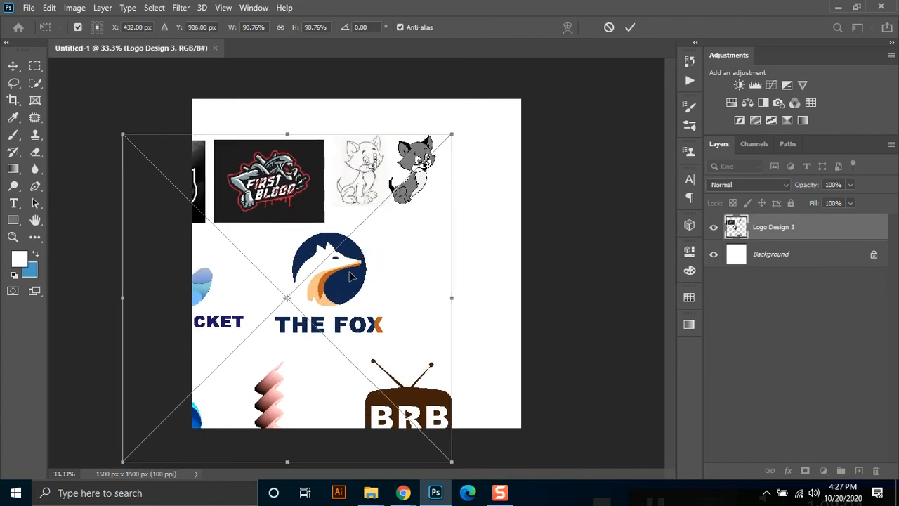
pyautogui.press('Return')
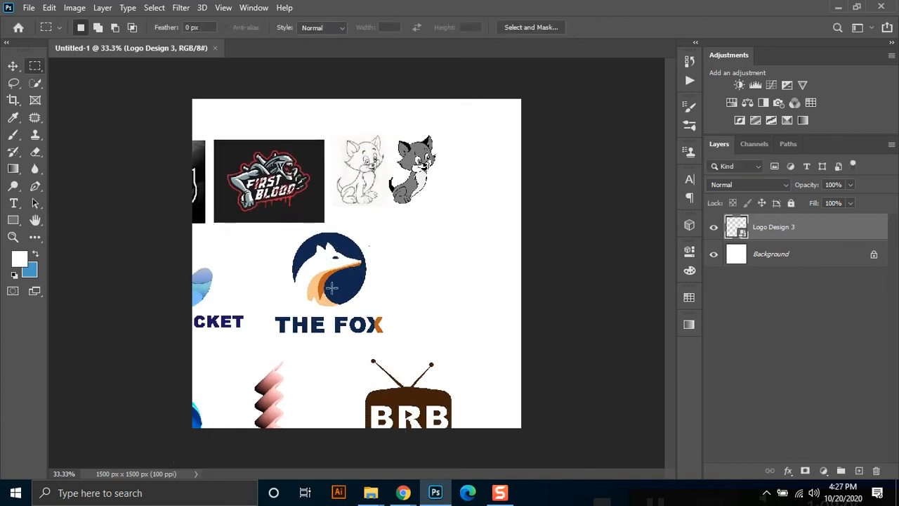
# Mask the Logo Design 3 layer with a rectangular selection around THE FOX logo and move the logo near the canvas centre.
pyautogui.moveTo(266, 229); pyautogui.dragTo(386, 338)
pyautogui.click(582, 274)
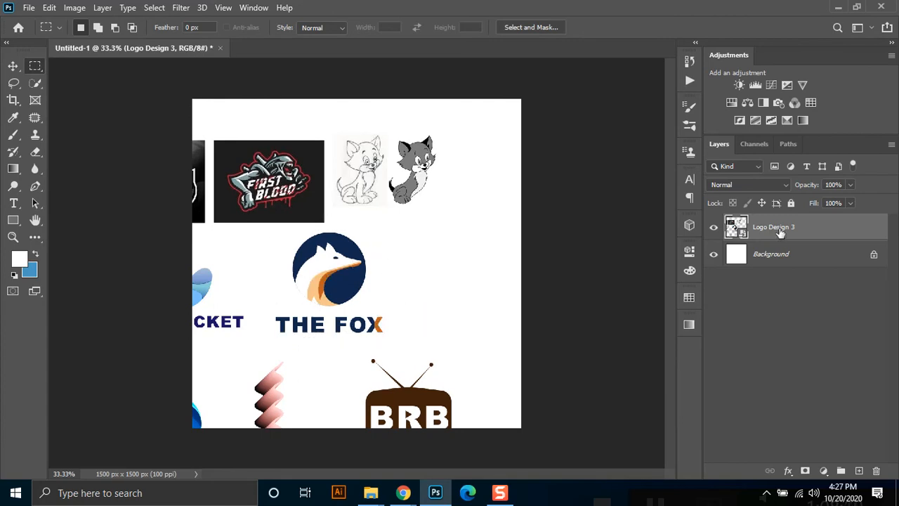
pyautogui.click(806, 471)
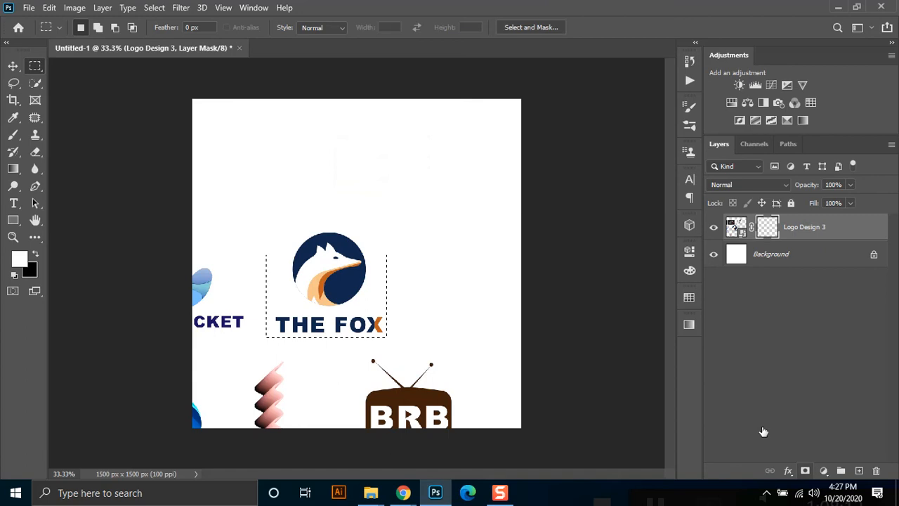
pyautogui.click(13, 65)
pyautogui.moveTo(313, 241); pyautogui.dragTo(343, 230)
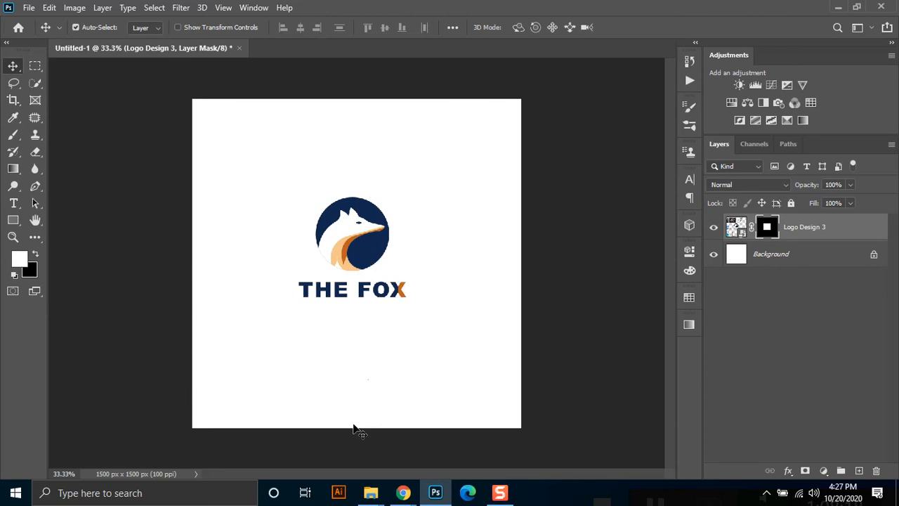
# Switch to Chrome and search Google Images for "logo mockup" in a new tab.
pyautogui.moveTo(403, 493)
pyautogui.click(374, 468)
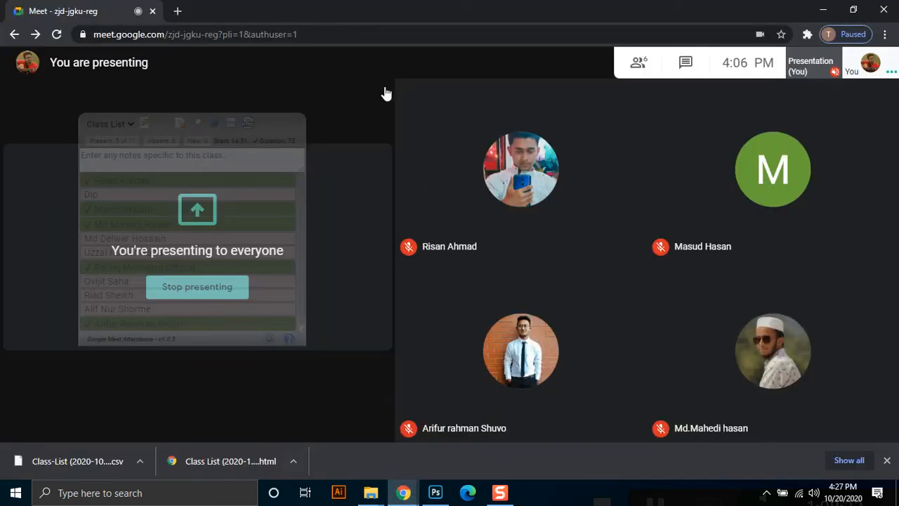
pyautogui.click(178, 11)
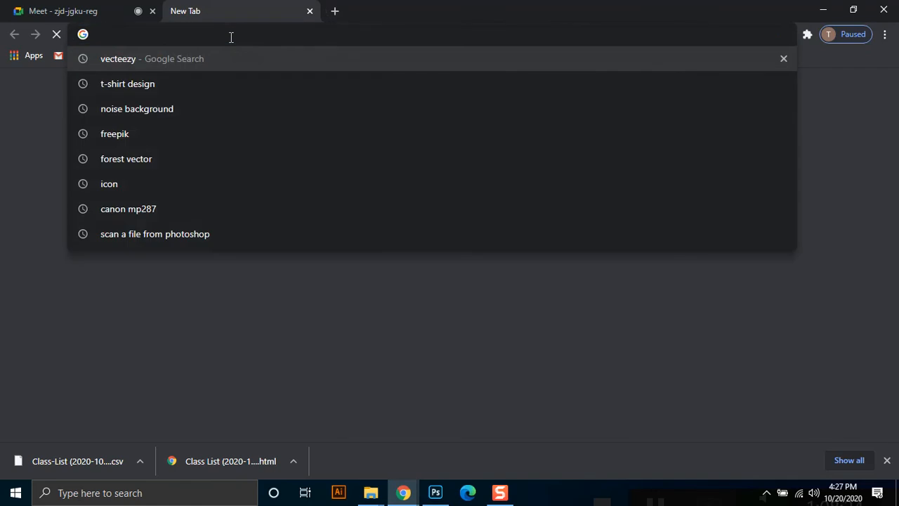
pyautogui.write('lkogo mockup')
pyautogui.press('Return')
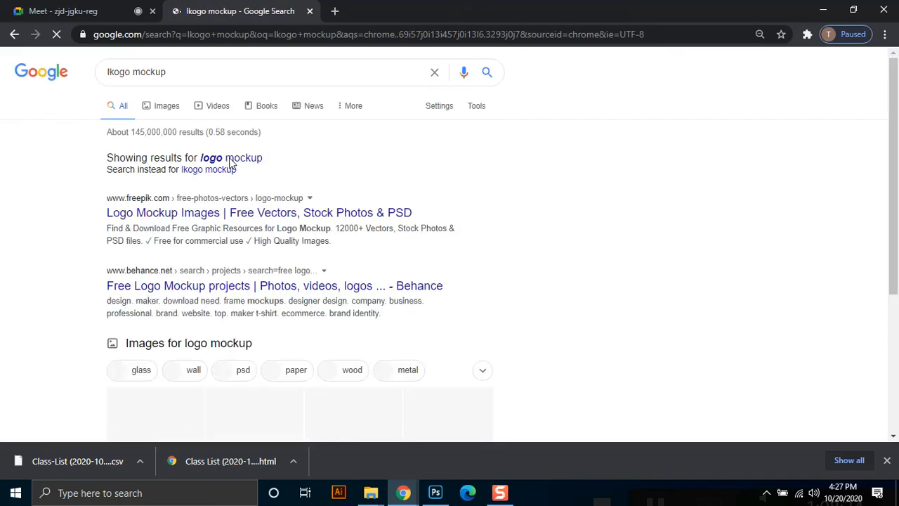
pyautogui.click(232, 160)
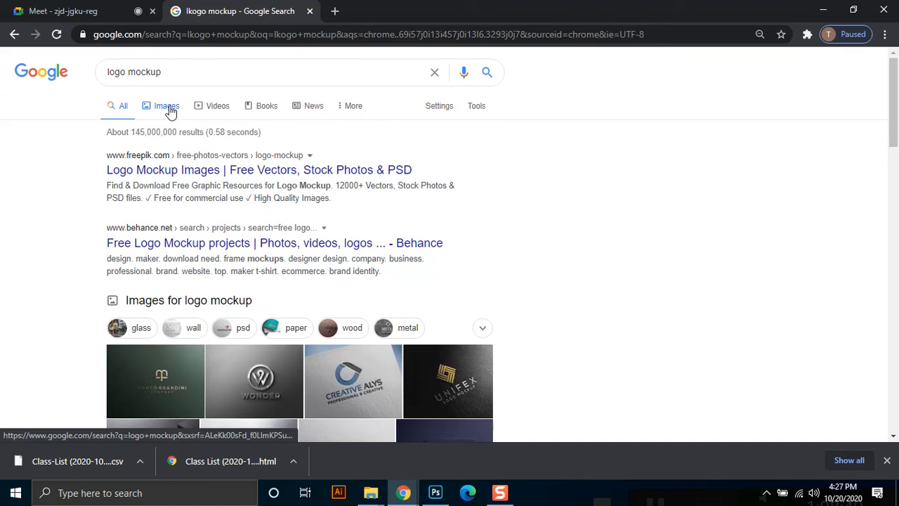
pyautogui.click(168, 107)
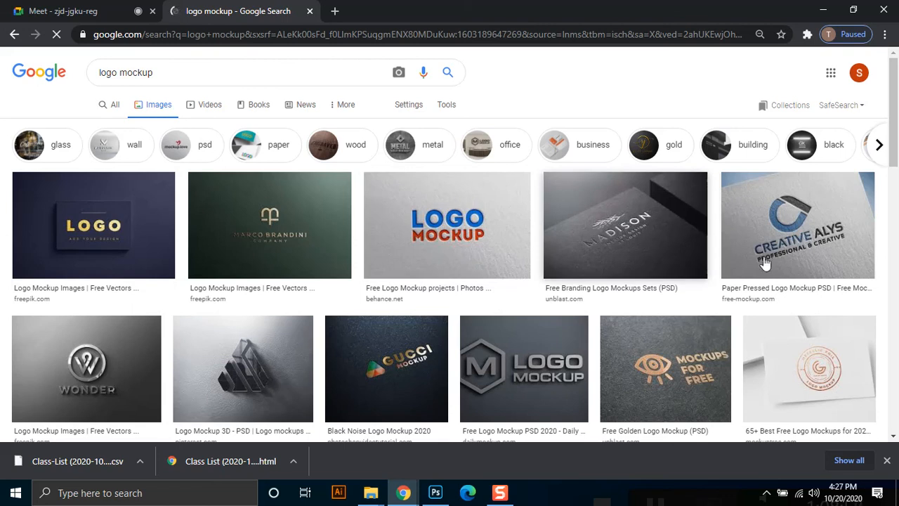
# Examine the logo mockup image results for style references, previewing the Chester's Cafe & Lounge wall logo.
pyautogui.moveTo(896, 143); pyautogui.dragTo(895, 234)
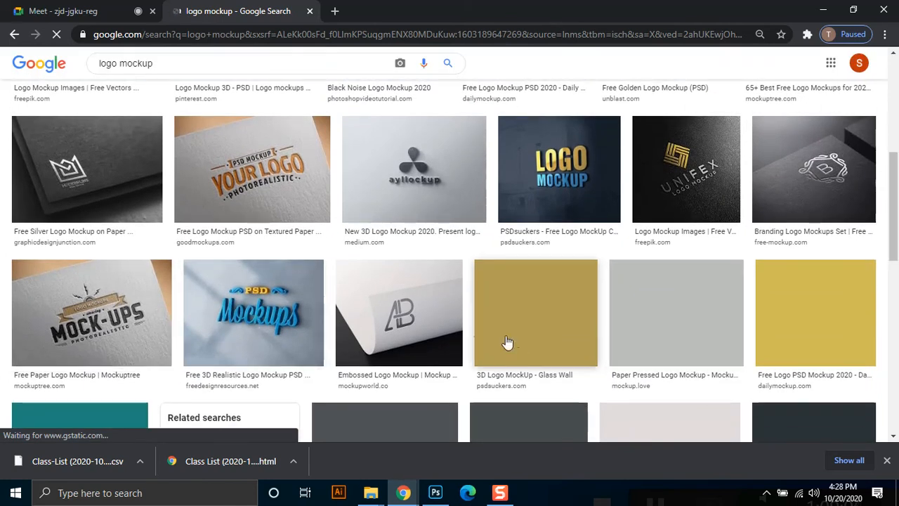
pyautogui.moveTo(895, 203); pyautogui.dragTo(898, 261)
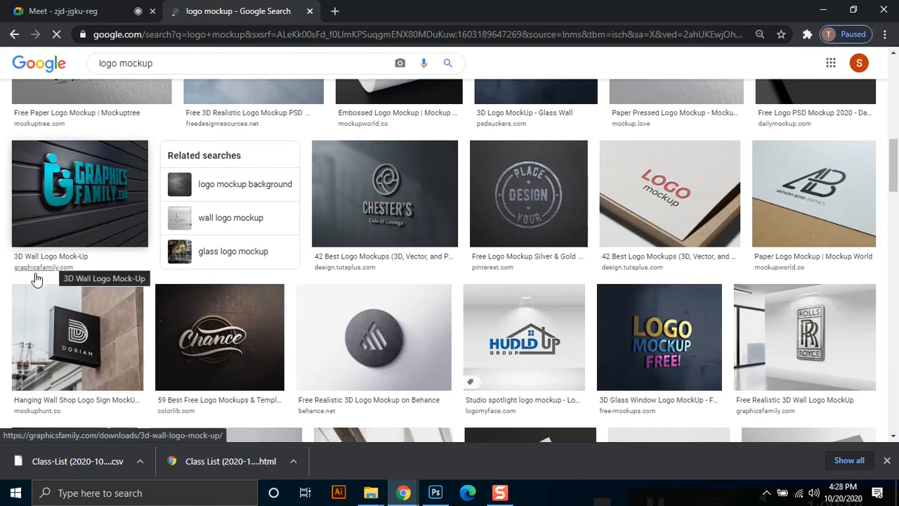
pyautogui.moveTo(896, 176); pyautogui.dragTo(896, 209)
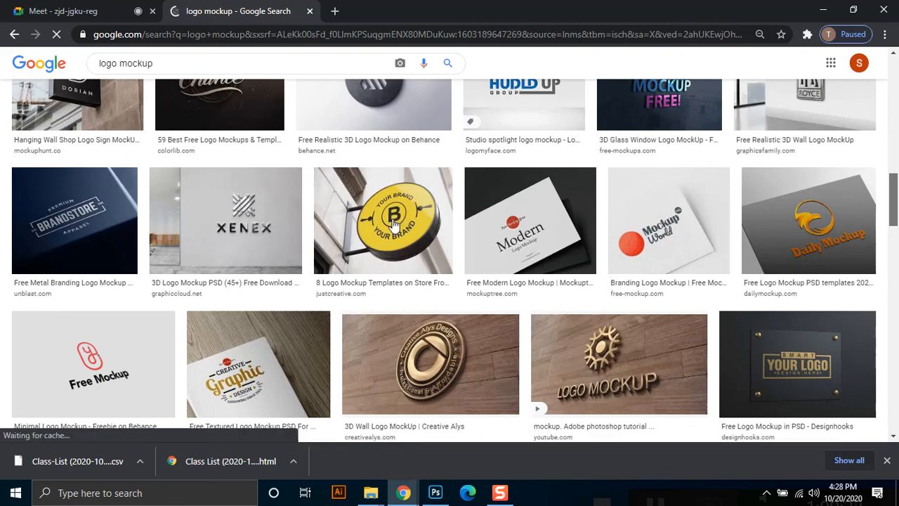
pyautogui.click(357, 239)
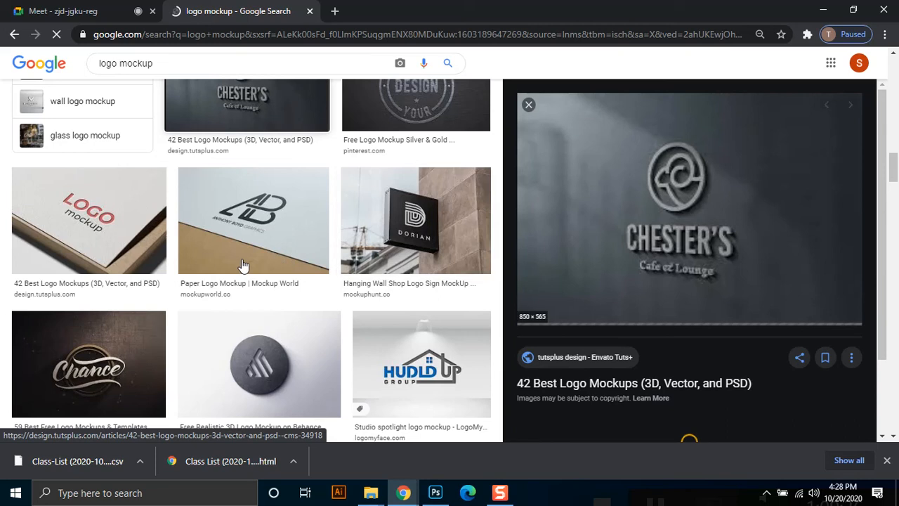
pyautogui.scroll(-1, 896, 169)
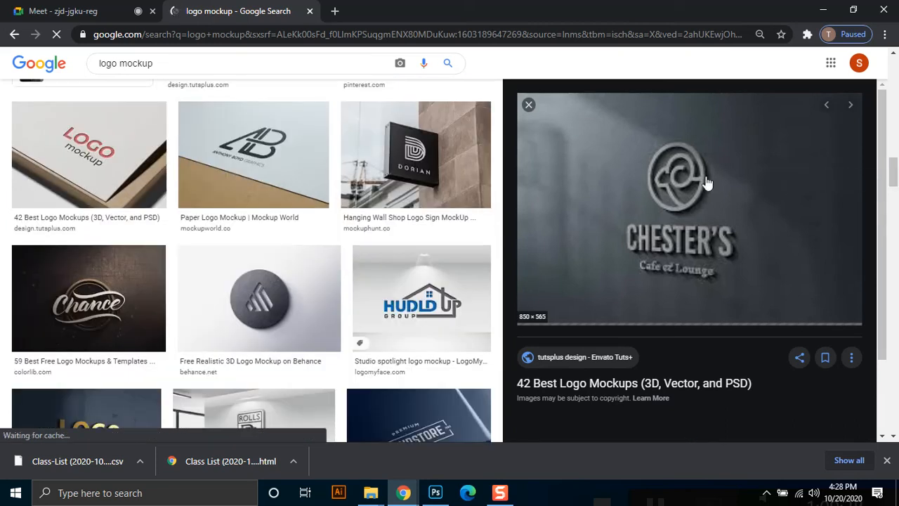
pyautogui.scroll(-2, 897, 271)
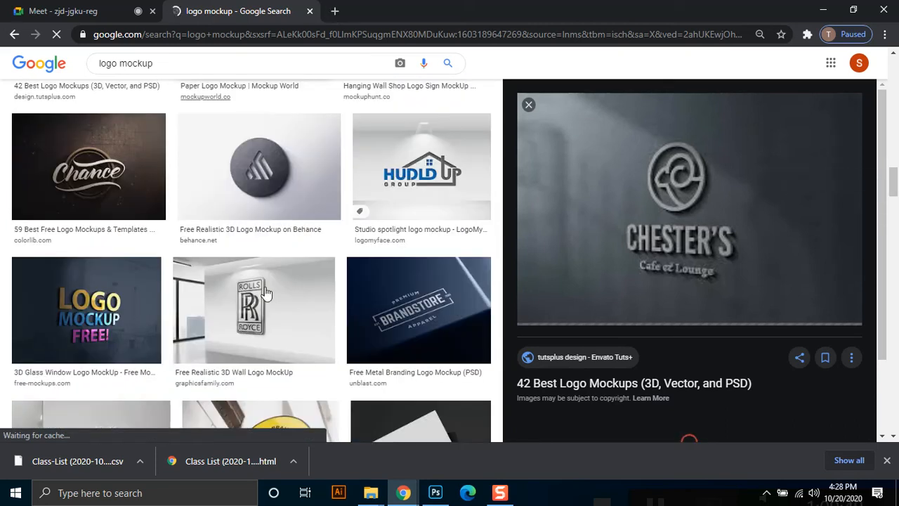
pyautogui.scroll(2, 895, 196)
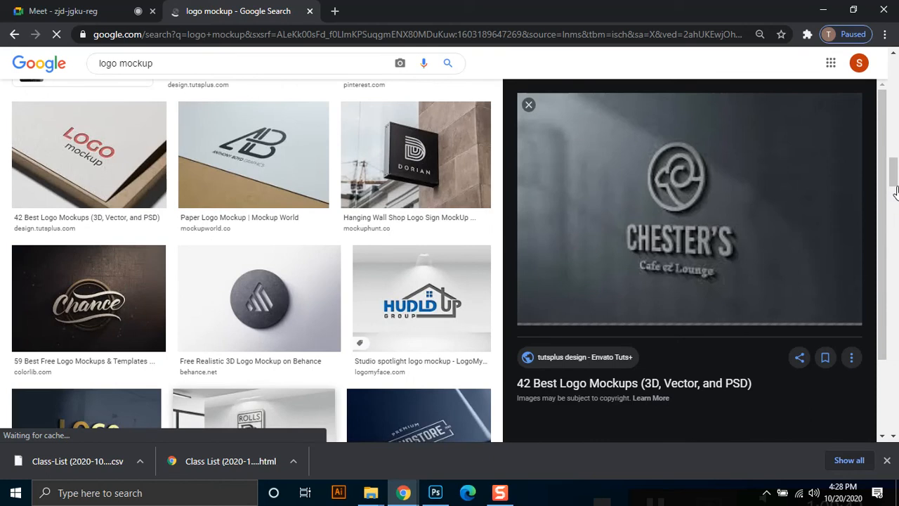
pyautogui.moveTo(895, 174); pyautogui.dragTo(894, 211)
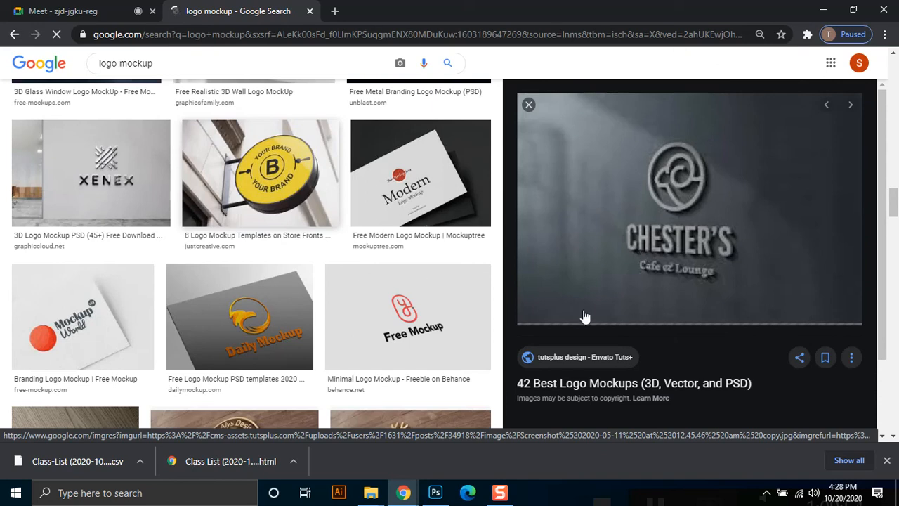
pyautogui.click(888, 461)
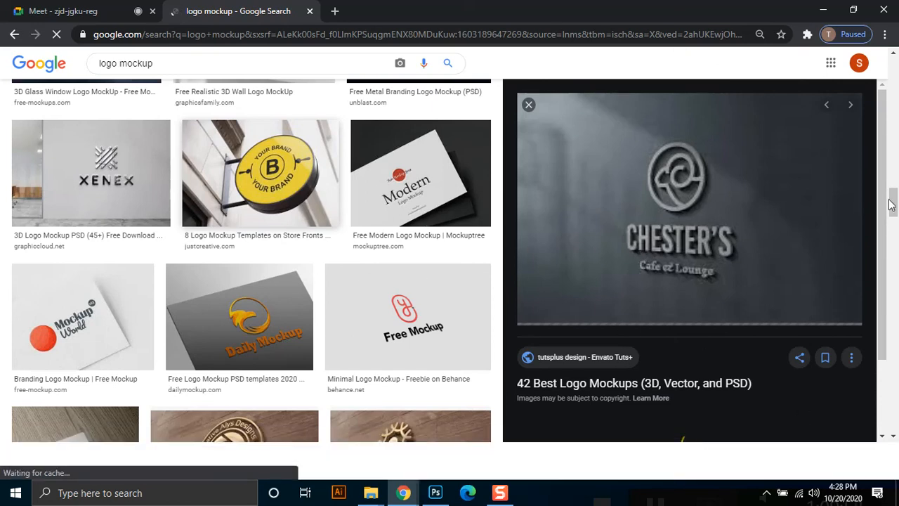
pyautogui.moveTo(884, 209); pyautogui.dragTo(884, 188)
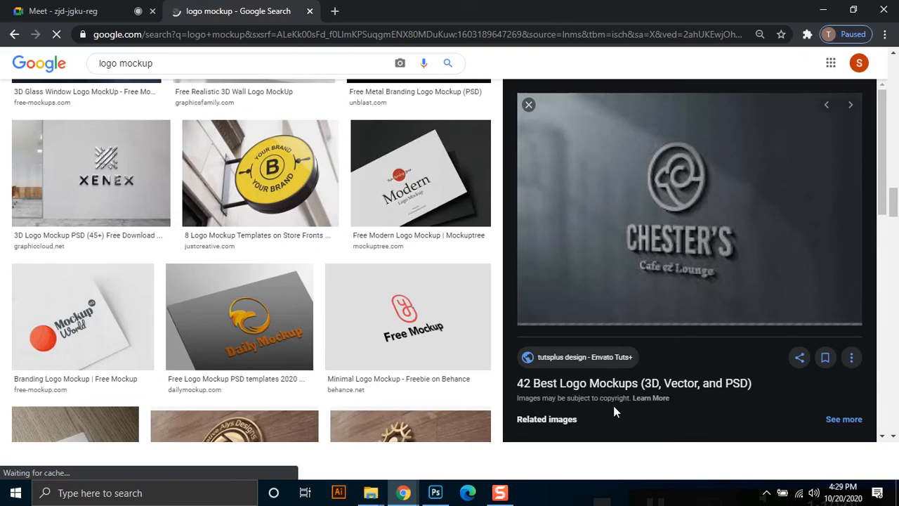
# Search Google for "paper background texture" in a new tab.
pyautogui.click(334, 11)
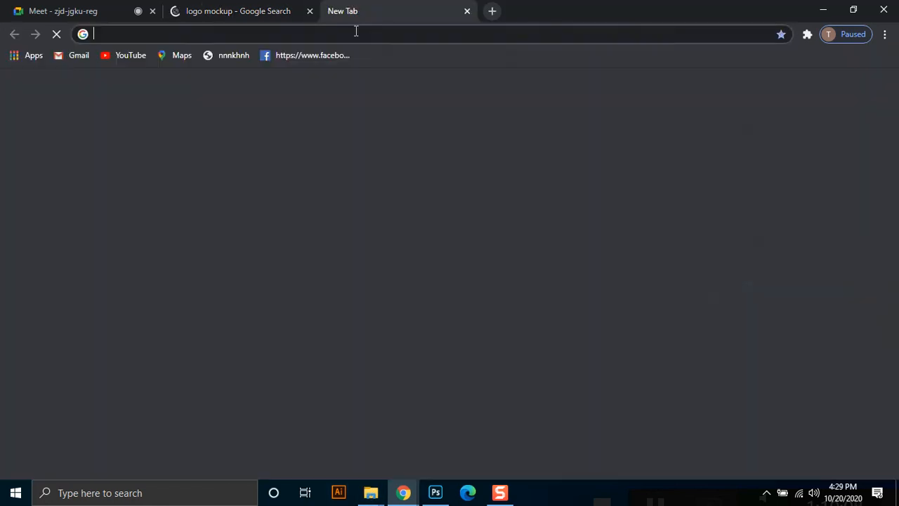
pyautogui.click(355, 30)
pyautogui.write('paper g')
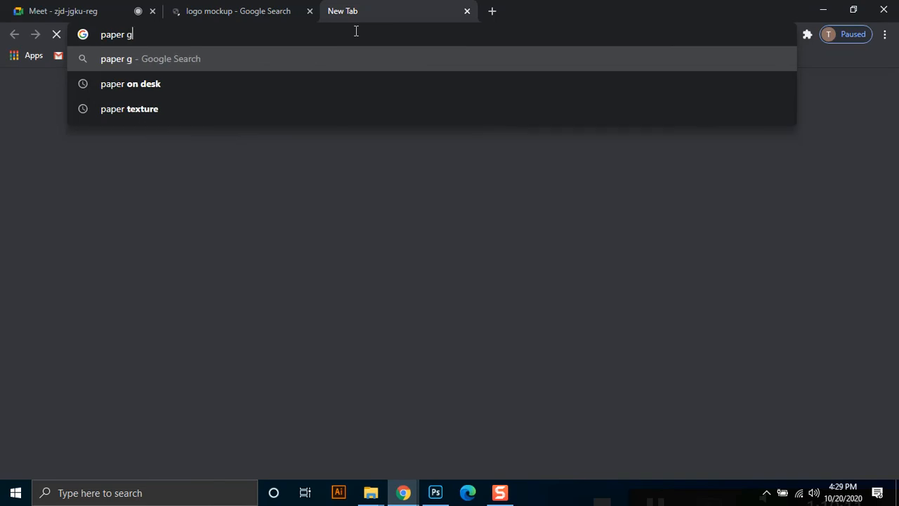
pyautogui.press('BackSpace')
pyautogui.write('ba')
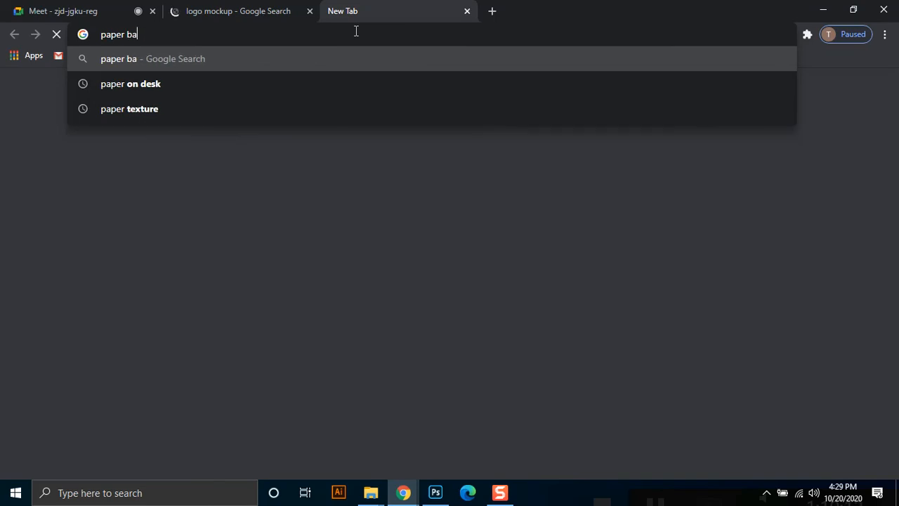
pyautogui.write('ckgroun')
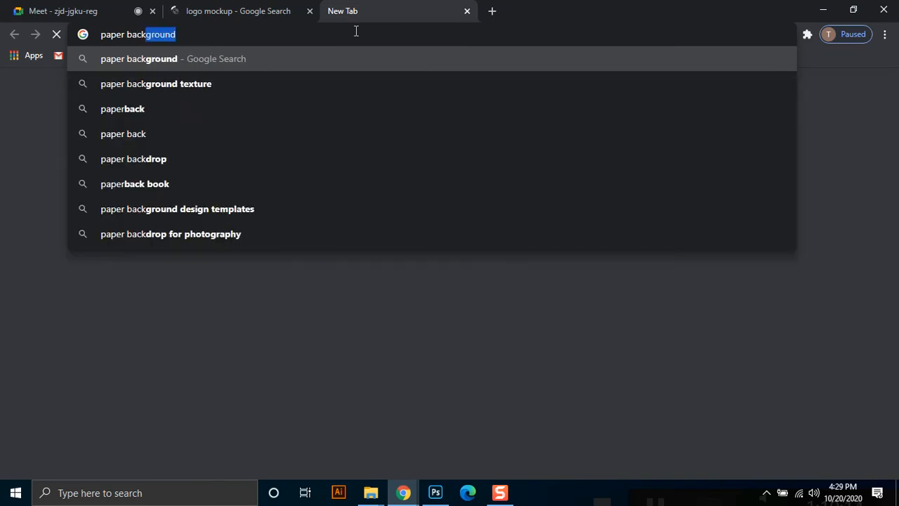
pyautogui.write('d')
pyautogui.press('Down')
pyautogui.press('Return')
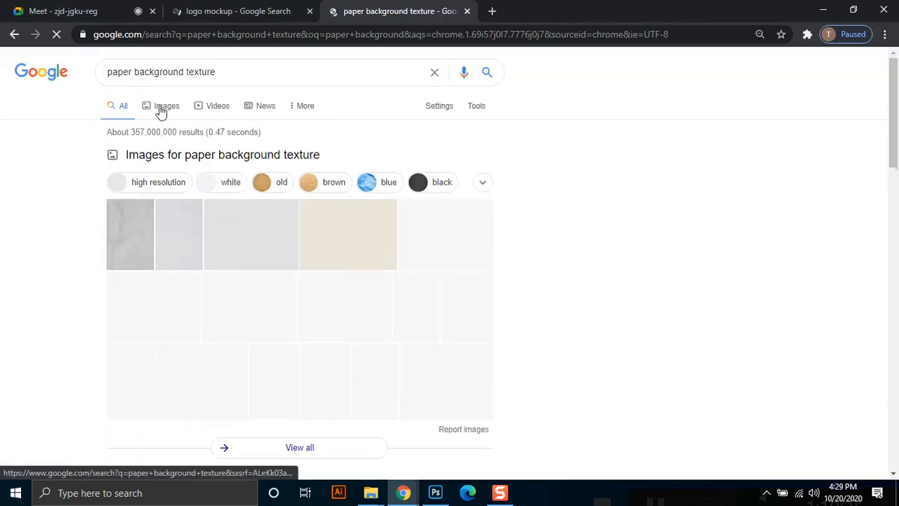
# Open the image results for the paper background texture search and preview the yellow store-front sign among the logo mockup results.
pyautogui.click(158, 111)
pyautogui.click(257, 7)
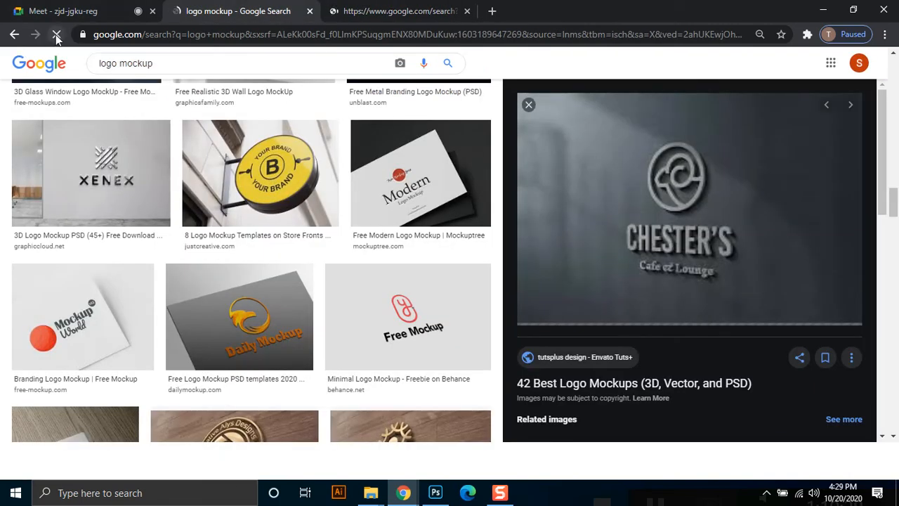
pyautogui.click(363, 10)
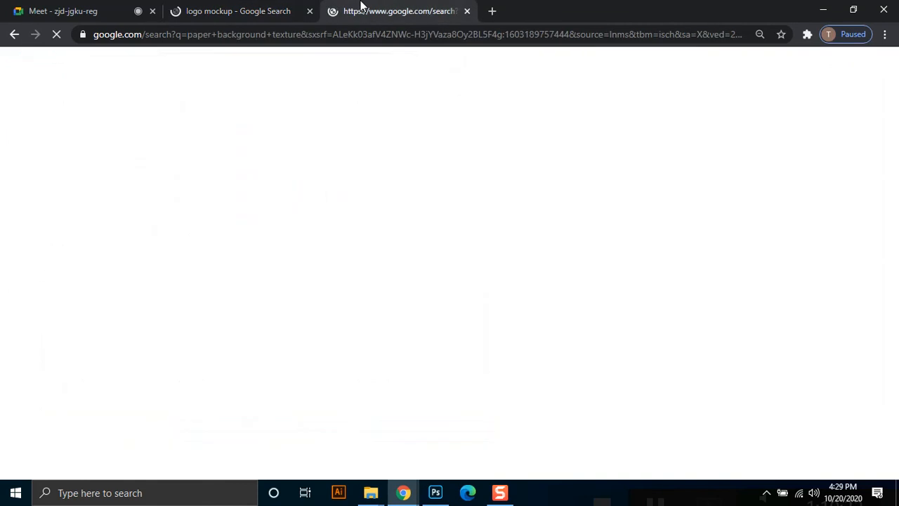
pyautogui.click(227, 10)
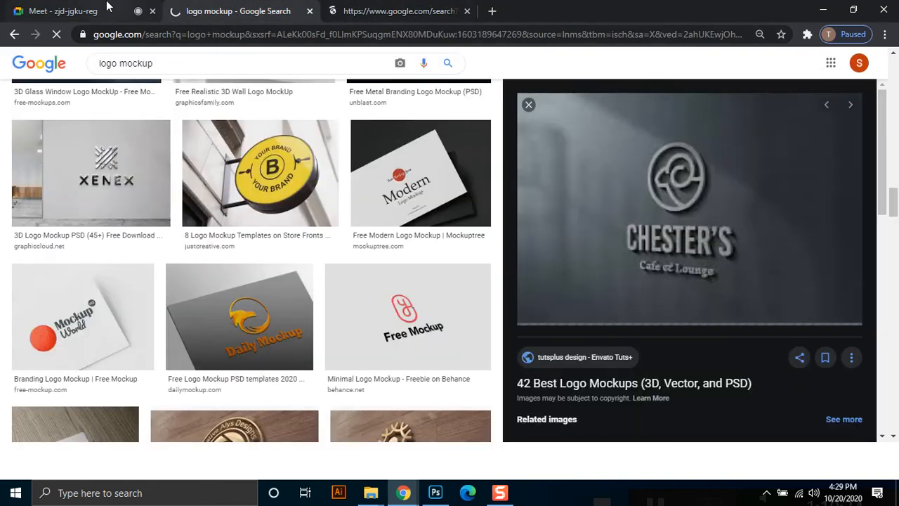
pyautogui.click(364, 7)
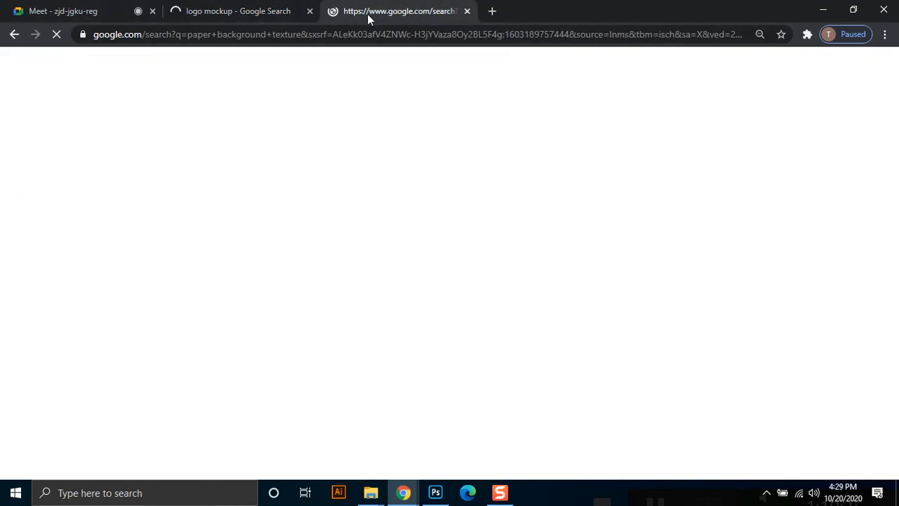
pyautogui.click(247, 6)
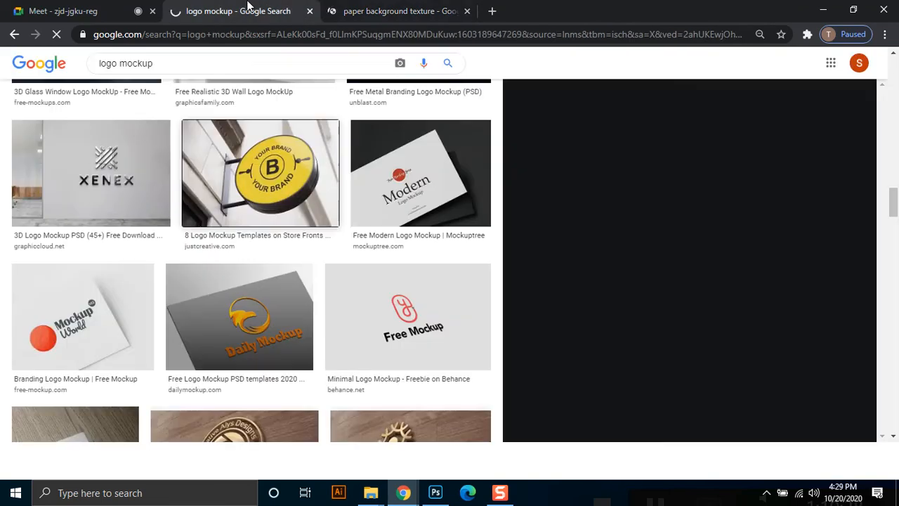
pyautogui.click(264, 198)
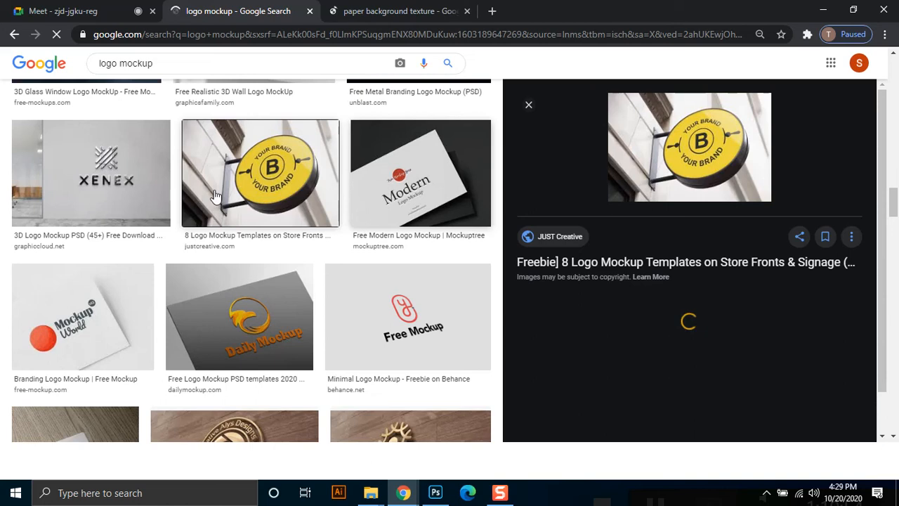
pyautogui.click(357, 9)
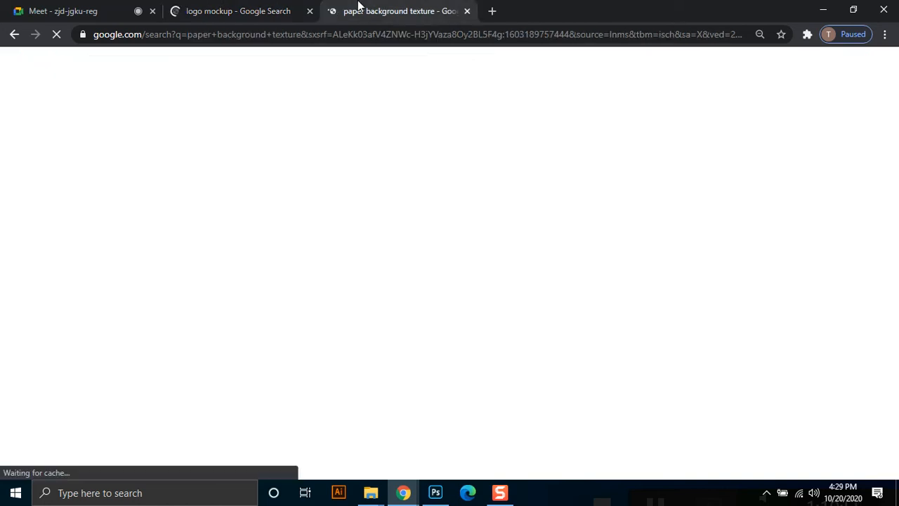
pyautogui.click(273, 9)
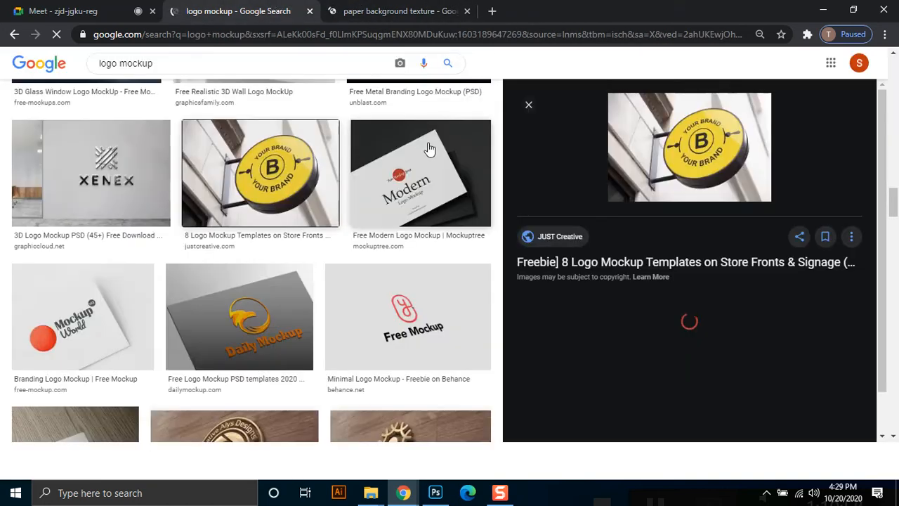
pyautogui.click(401, 7)
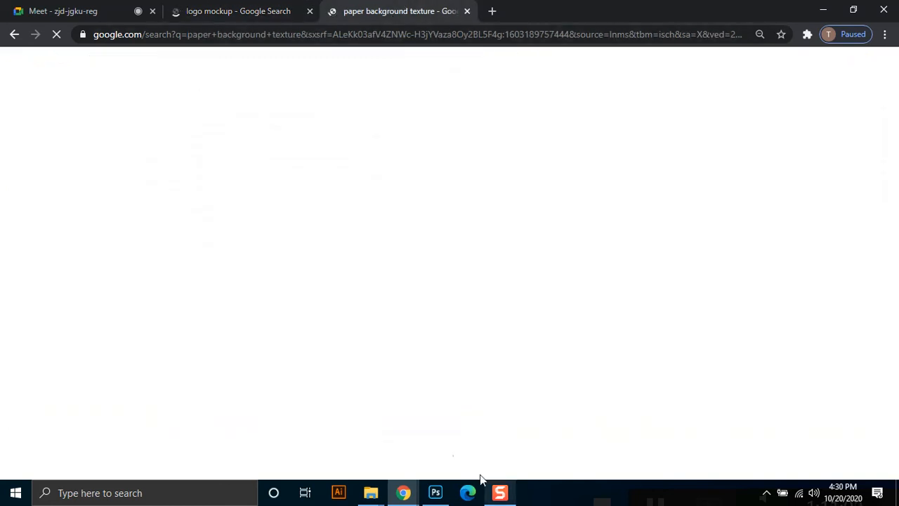
# Switch to Photoshop and move THE FOX logo slightly right of the canvas centre.
pyautogui.click(435, 492)
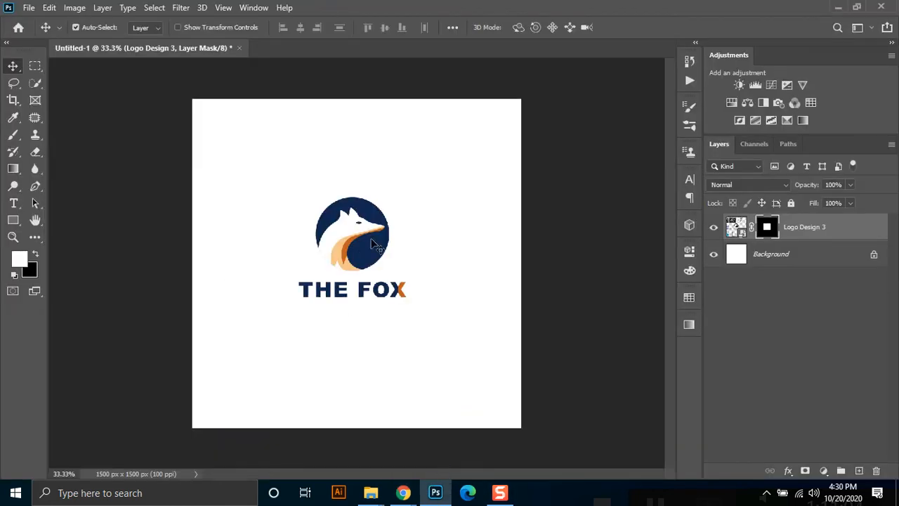
pyautogui.moveTo(417, 328); pyautogui.dragTo(440, 330)
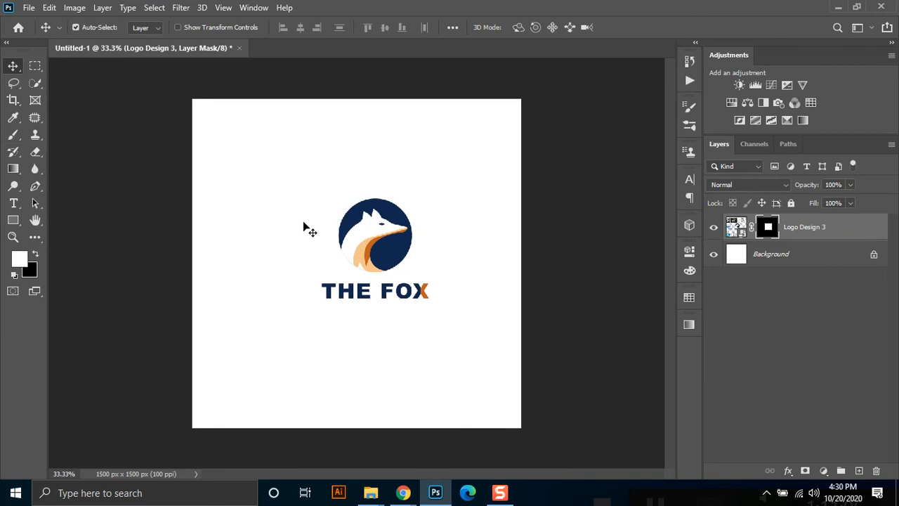
pyautogui.moveTo(374, 246); pyautogui.dragTo(24, 189)
# Draw a closed five-point Pen path around the logo, extending past the canvas edges, and convert it to a selection with 0 px feather.
pyautogui.click(454, 193)
pyautogui.click(32, 187)
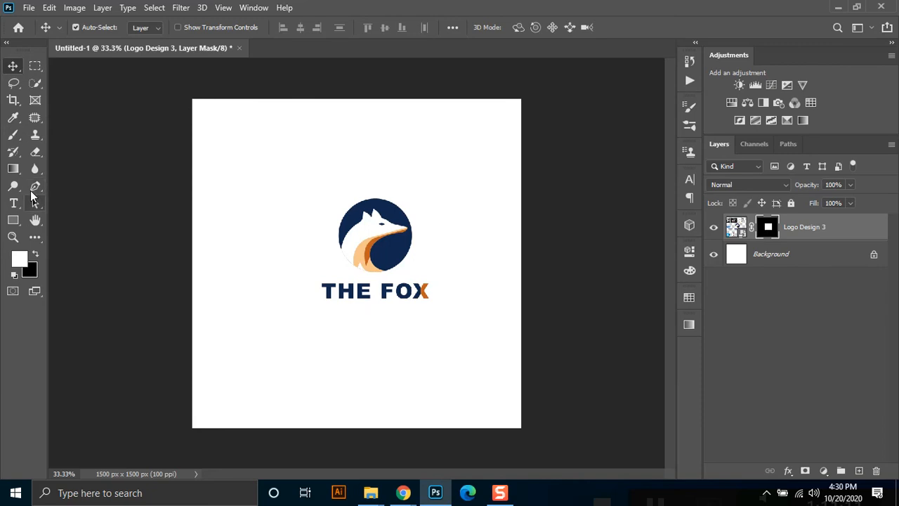
pyautogui.click(191, 218)
pyautogui.click(377, 154)
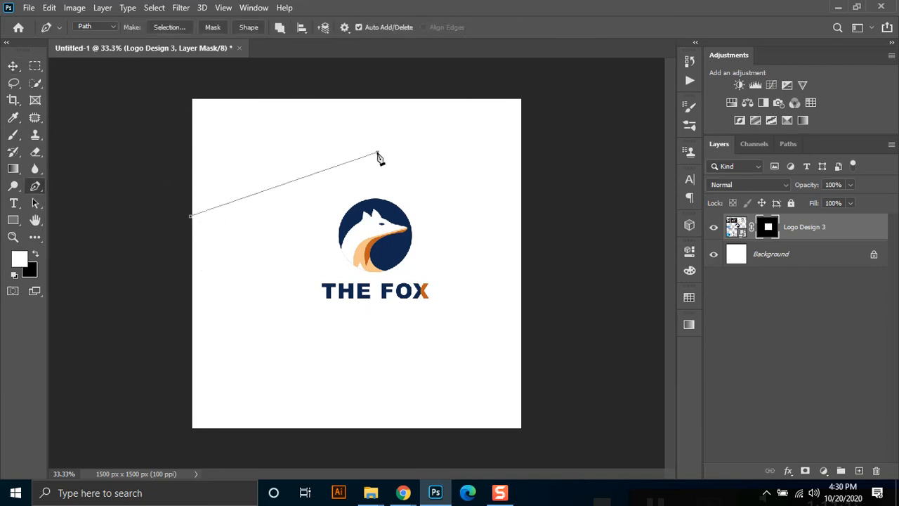
pyautogui.click(546, 333)
pyautogui.click(286, 445)
pyautogui.click(173, 440)
pyautogui.click(190, 217)
pyautogui.click(169, 26)
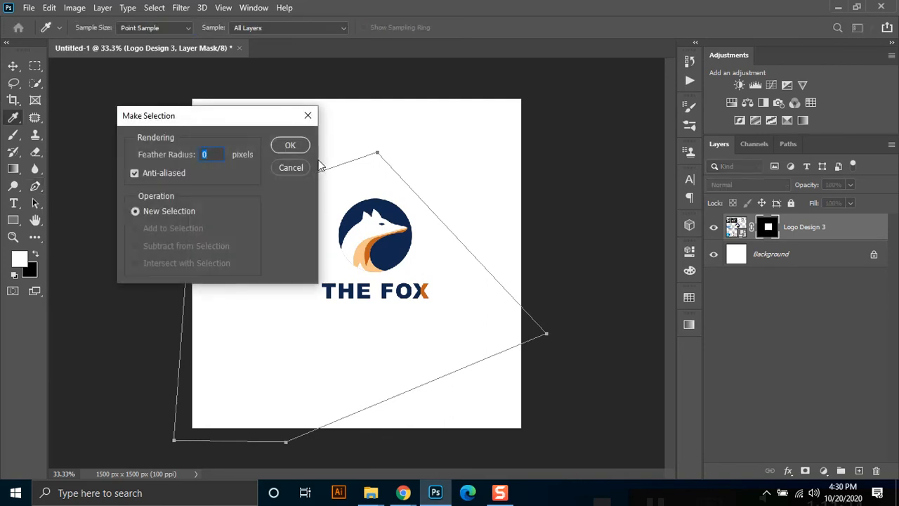
pyautogui.click(275, 145)
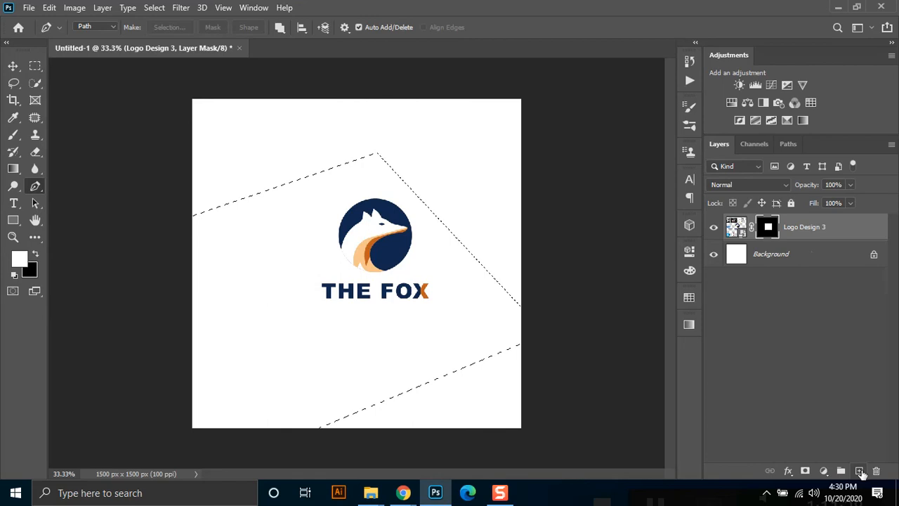
# Fill the selection with blue on a new layer, deselect, and place the Logo Design 3 layer above the blue shape.
pyautogui.click(858, 470)
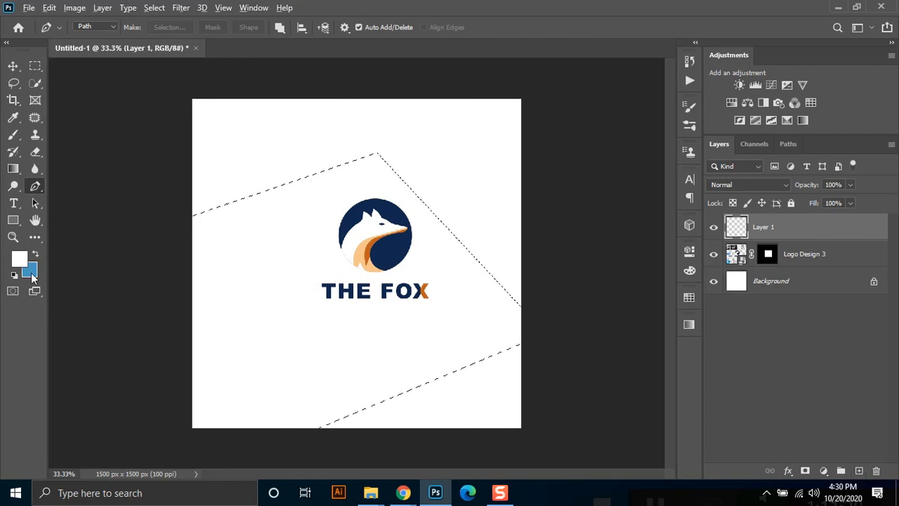
pyautogui.hotkey('alt', 'BackSpace')
pyautogui.hotkey('ctrl', 'BackSpace')
pyautogui.press('m')
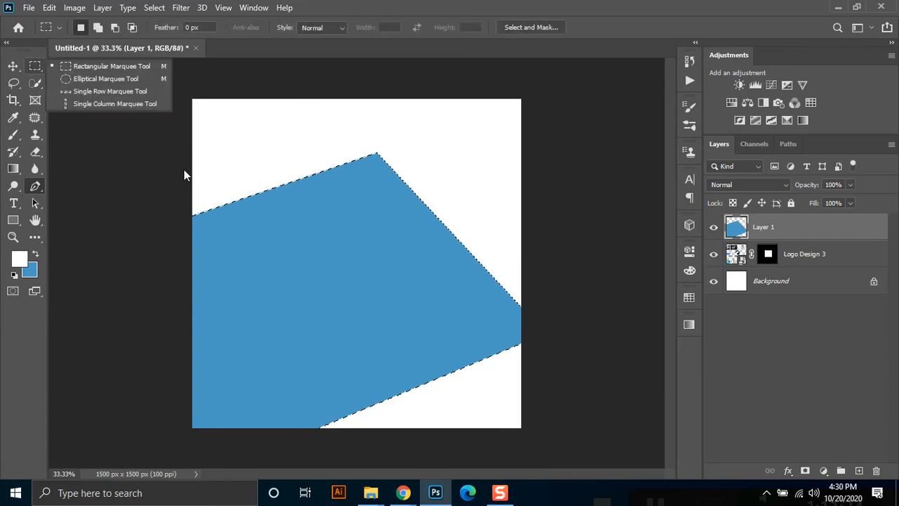
pyautogui.hotkey('ctrl', 'd')
pyautogui.moveTo(740, 257); pyautogui.dragTo(738, 225)
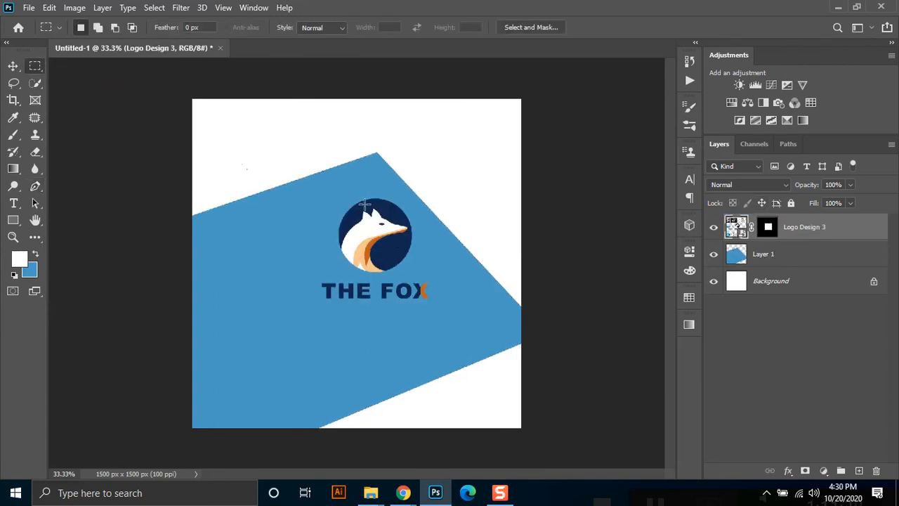
pyautogui.click(13, 65)
# Switch to Chrome, check the Free Modern Logo Mockup preview for reference, and return to Photoshop.
pyautogui.moveTo(404, 492)
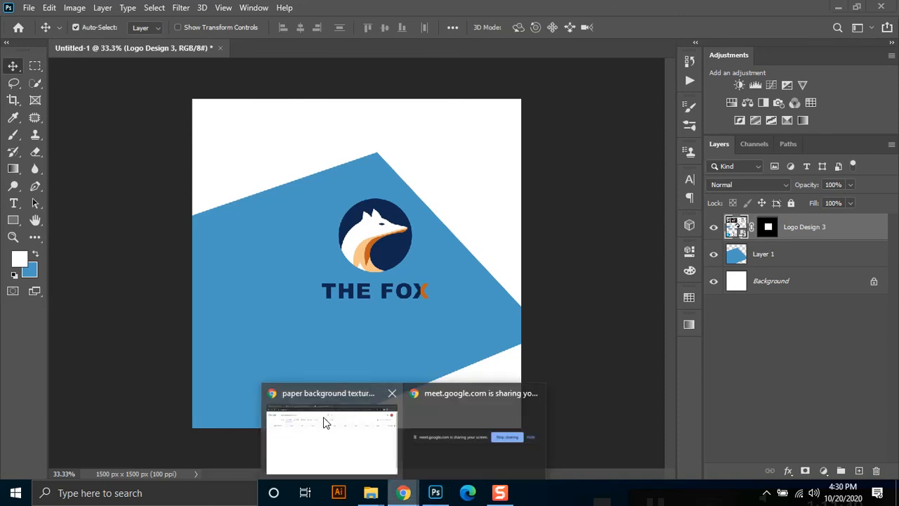
pyautogui.click(331, 421)
pyautogui.click(111, 8)
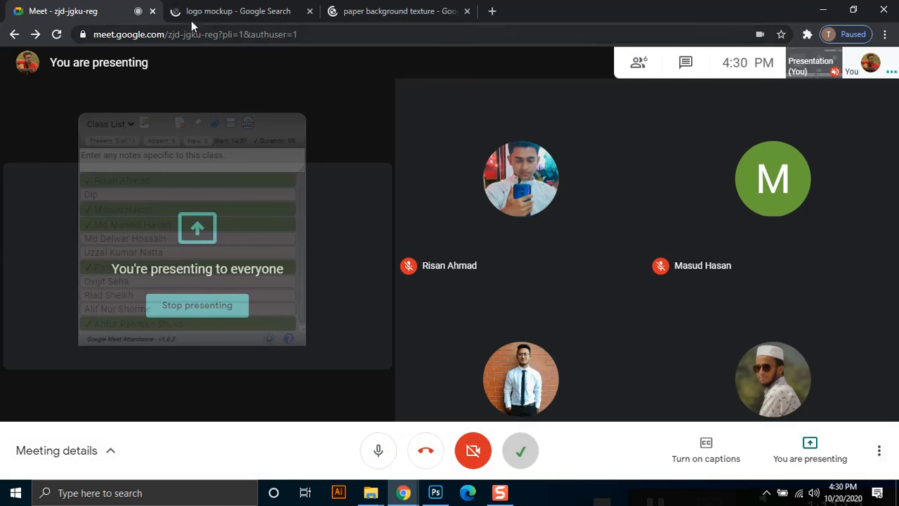
pyautogui.click(215, 17)
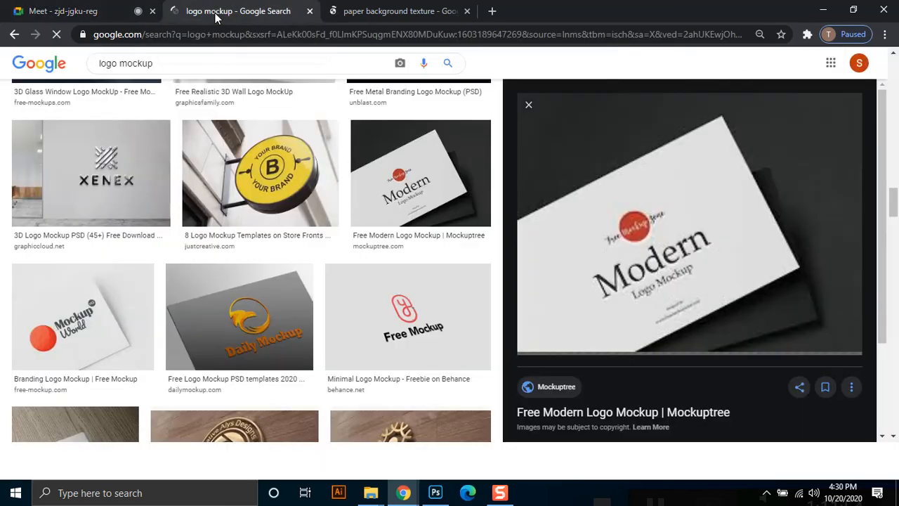
pyautogui.click(83, 8)
pyautogui.click(824, 12)
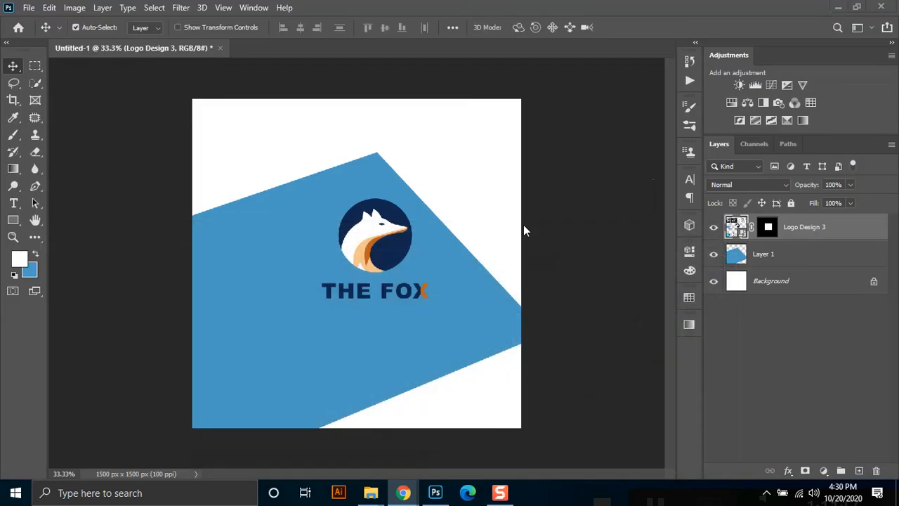
# Move THE FOX logo down and left on the blue shape, and duplicate its layer with the original hidden.
pyautogui.moveTo(380, 220); pyautogui.dragTo(357, 249)
pyautogui.press('ctrl')
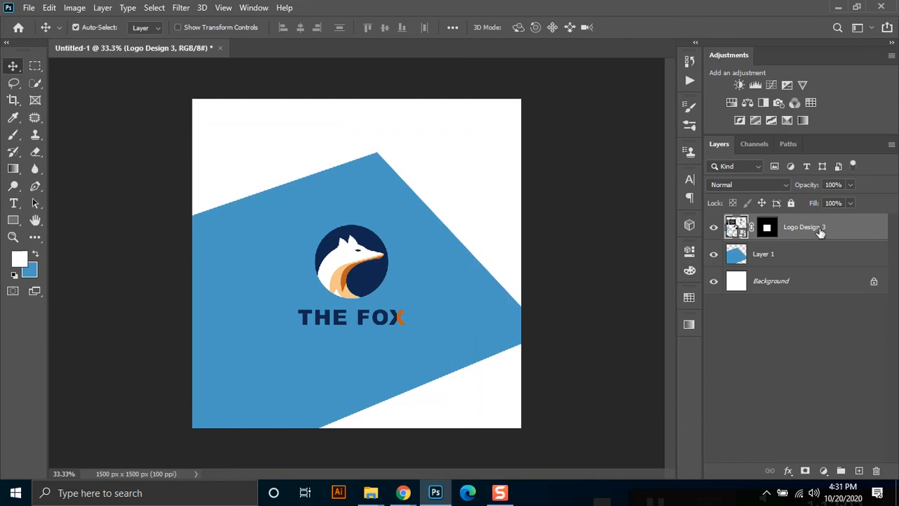
pyautogui.hotkey('ctrl', 'j')
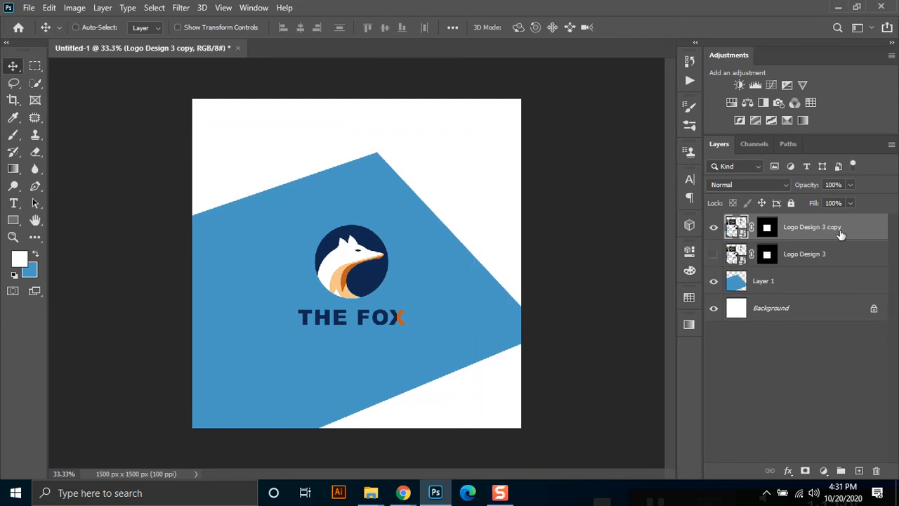
# Free-transform the Logo Design 3 copy by rotating, skewing and enlarging it to match the blue shape's perspective.
pyautogui.hotkey('ctrl', 't')
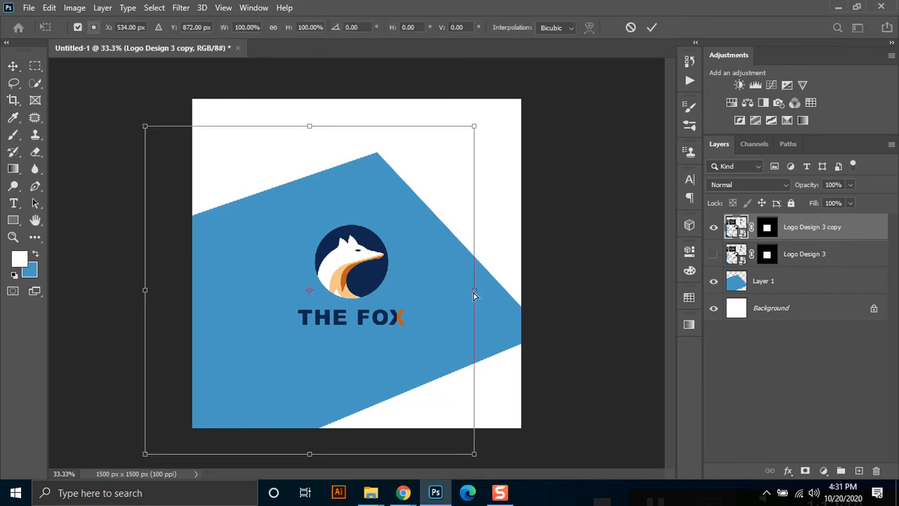
pyautogui.moveTo(474, 292); pyautogui.dragTo(458, 249)
pyautogui.moveTo(143, 292); pyautogui.dragTo(149, 310)
pyautogui.moveTo(303, 119); pyautogui.dragTo(275, 171)
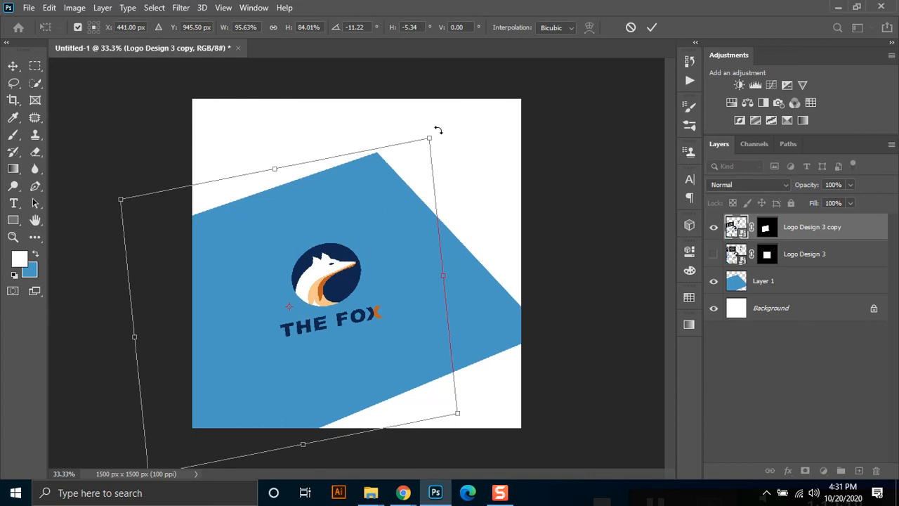
pyautogui.moveTo(437, 130); pyautogui.dragTo(339, 146)
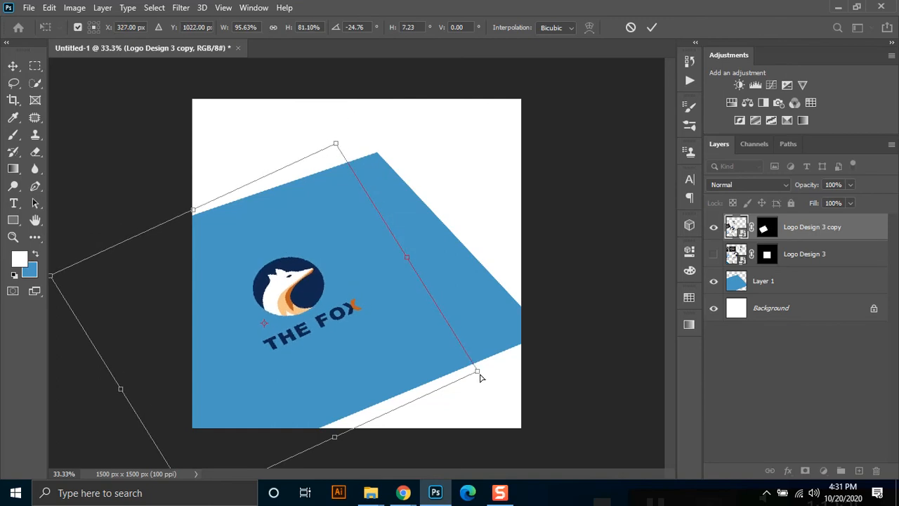
pyautogui.moveTo(478, 377); pyautogui.dragTo(533, 365)
pyautogui.moveTo(435, 254); pyautogui.dragTo(474, 227)
pyautogui.moveTo(360, 278)
pyautogui.mouseDown()
pyautogui.moveTo(373, 283)
pyautogui.moveTo(348, 281)
pyautogui.mouseUp()
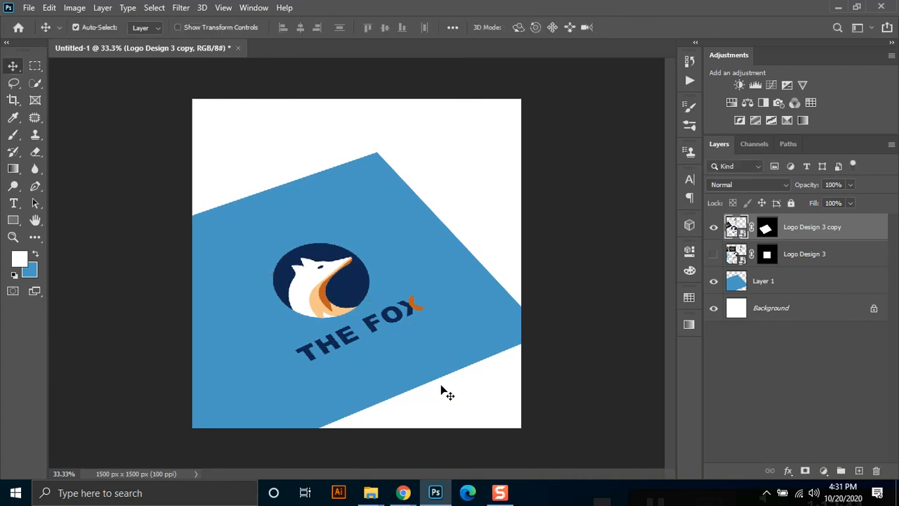
pyautogui.scroll(2, 362, 290)
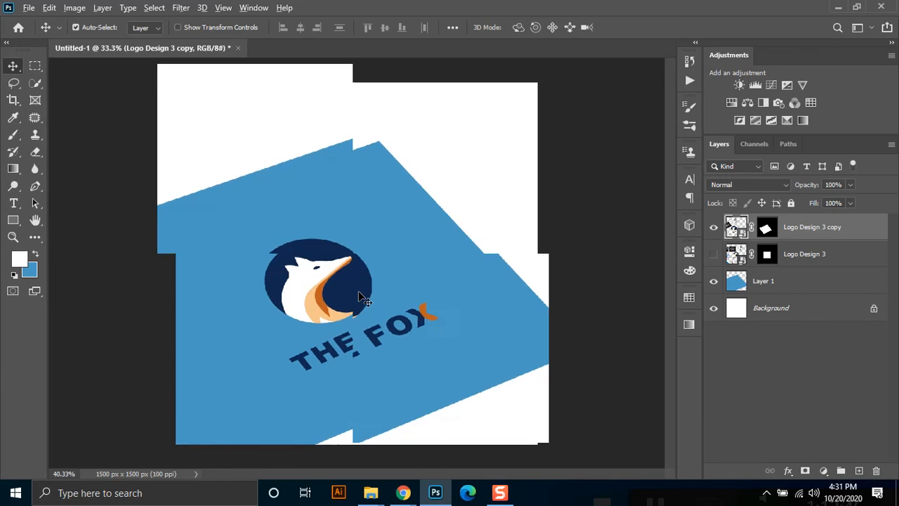
pyautogui.scroll(-1, 407, 336)
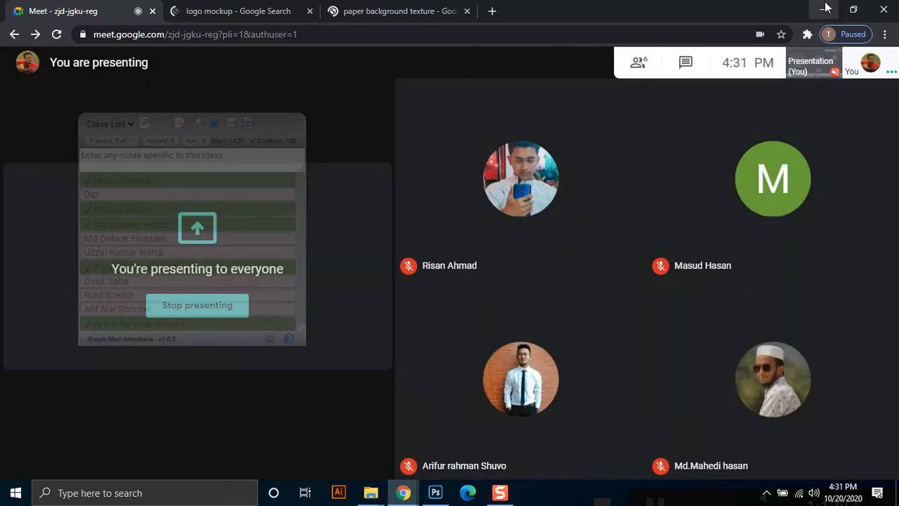
# Return to Photoshop and enable Bevel & Emboss on the Logo Design 3 copy layer with the Inner Bevel style.
pyautogui.click(823, 10)
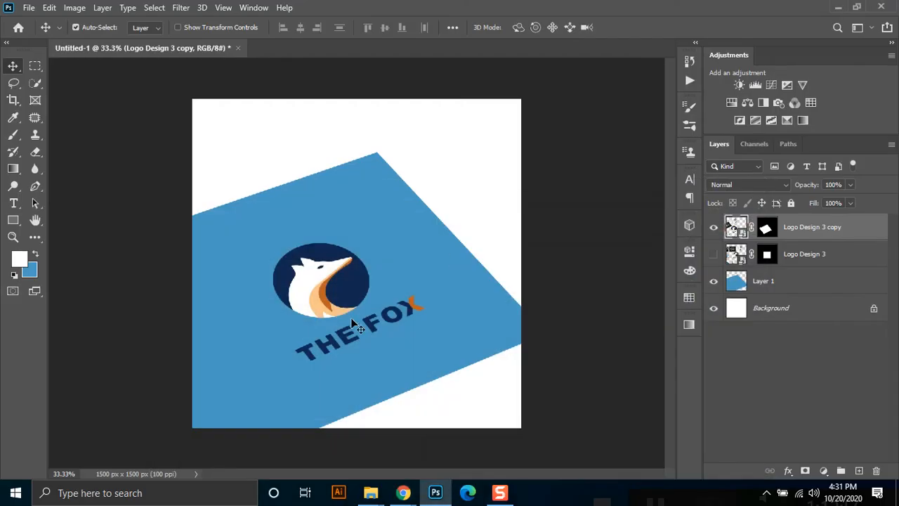
pyautogui.rightClick(829, 230)
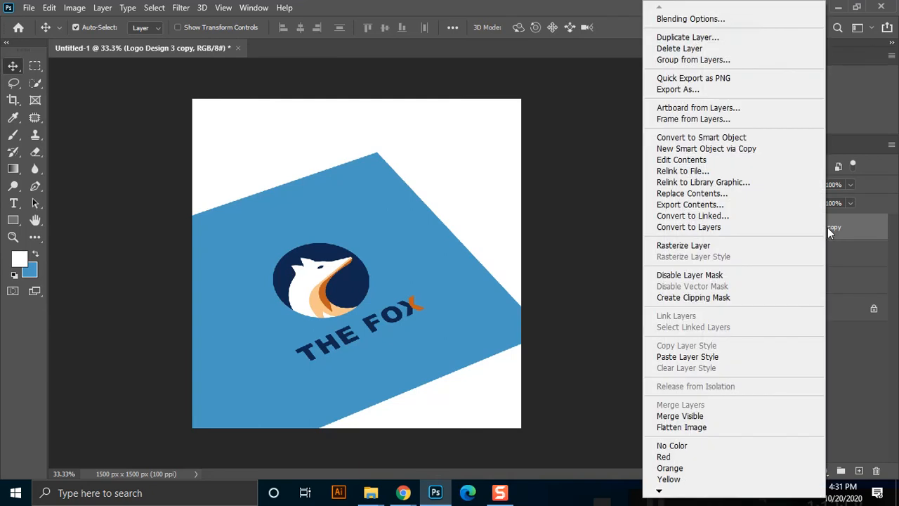
pyautogui.click(693, 20)
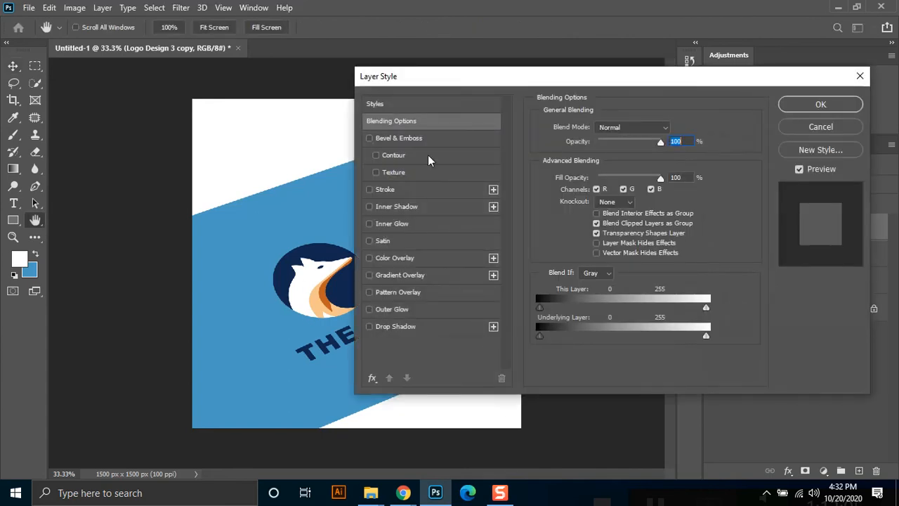
pyautogui.click(369, 138)
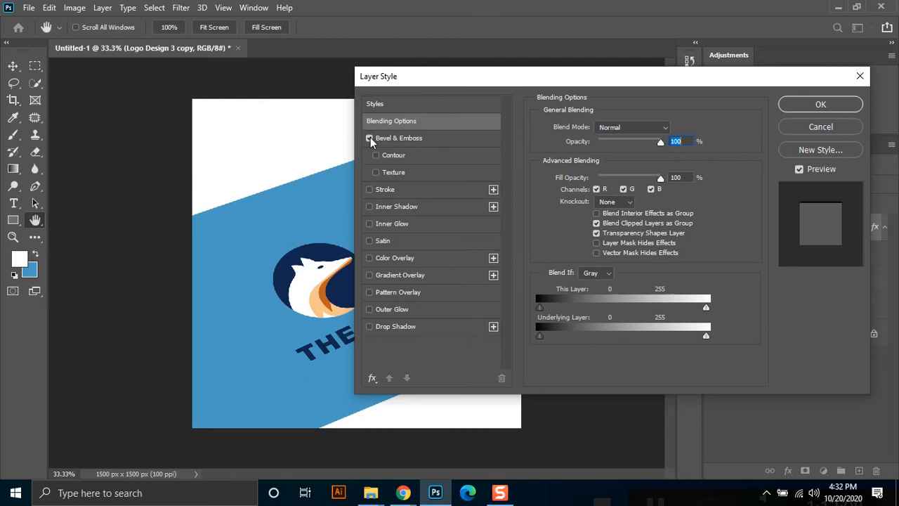
pyautogui.moveTo(455, 83); pyautogui.dragTo(509, 82)
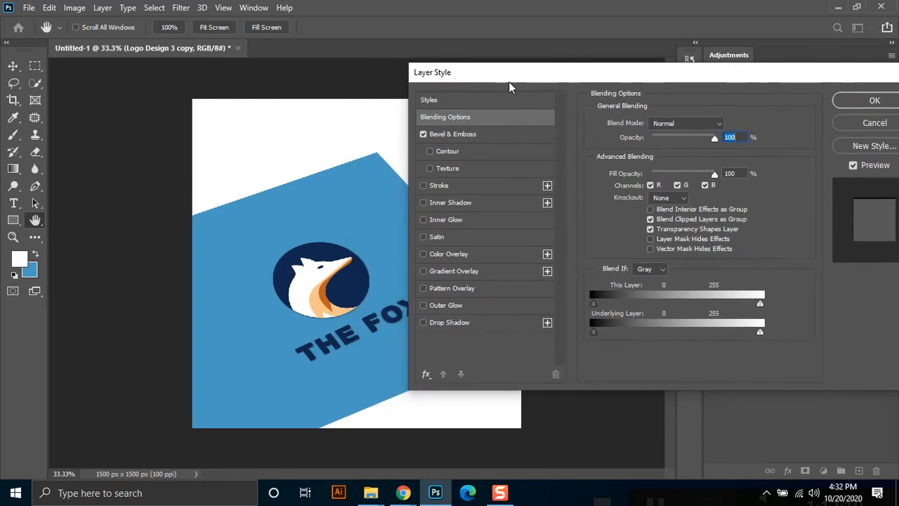
pyautogui.click(484, 136)
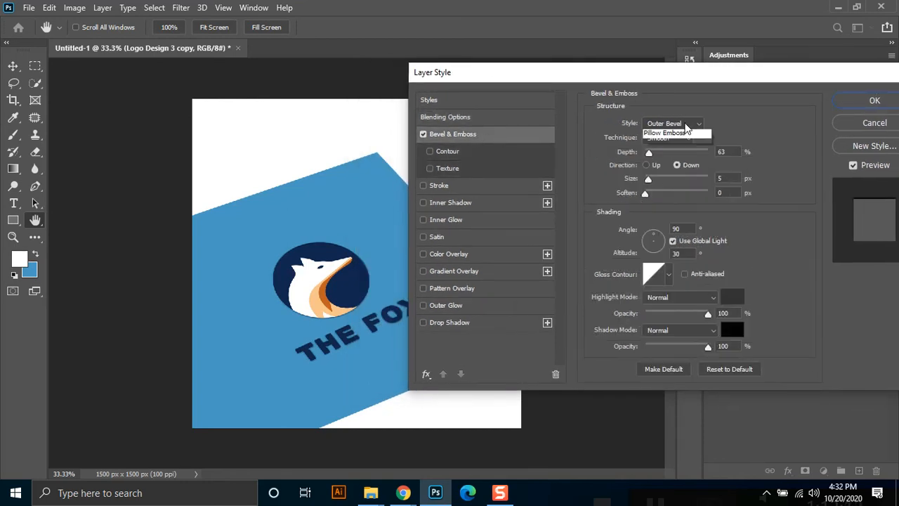
pyautogui.click(685, 124)
pyautogui.click(673, 145)
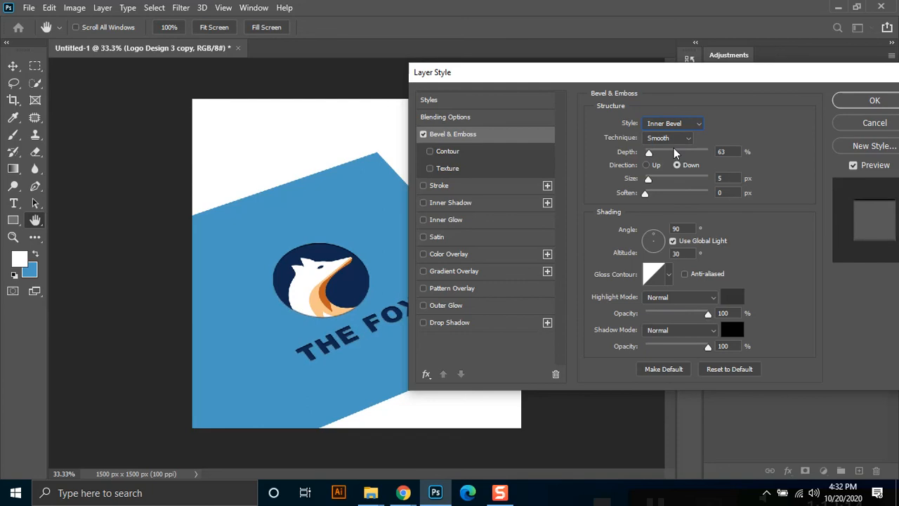
# Switch to the Google Meet call in Chrome, respond to the join request, and return to Photoshop.
pyautogui.moveTo(403, 493)
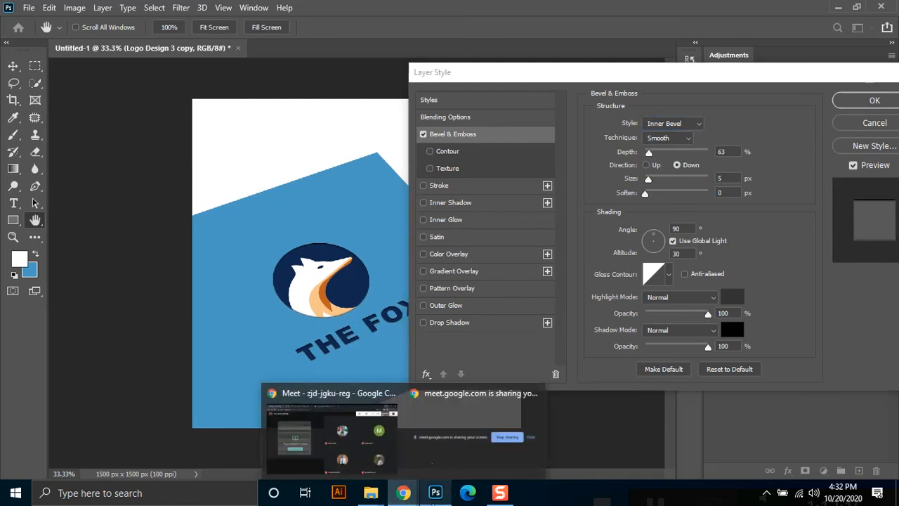
pyautogui.click(351, 439)
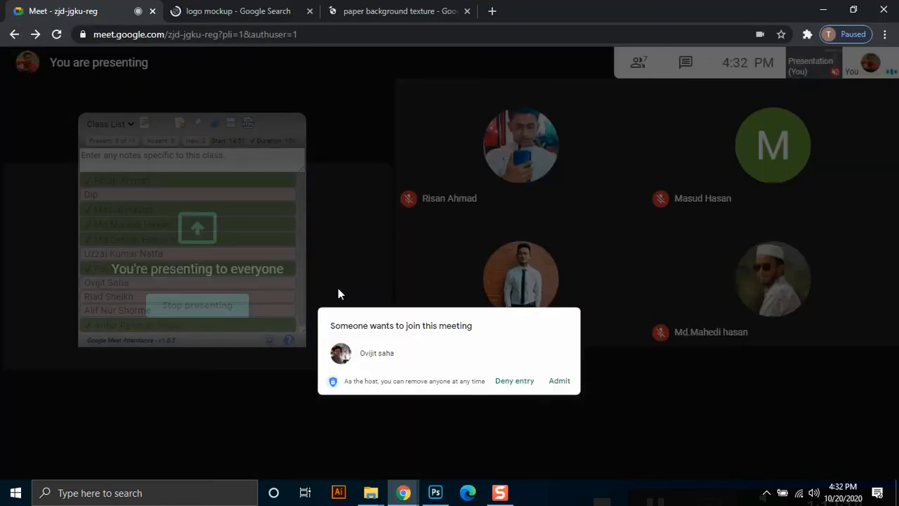
pyautogui.click(589, 302)
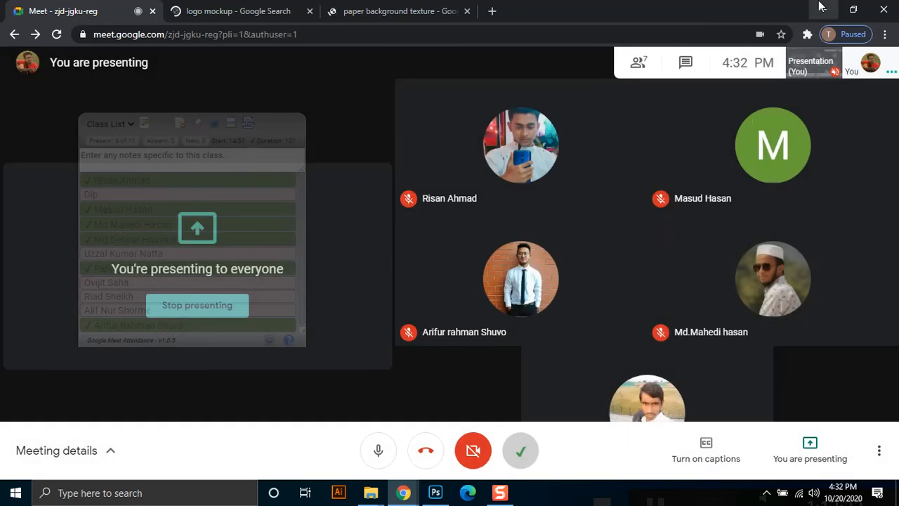
pyautogui.click(822, 6)
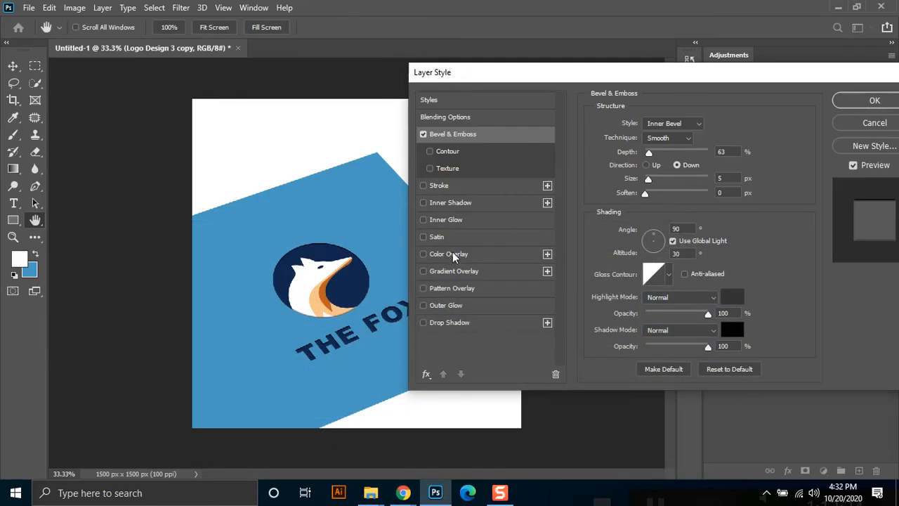
# Set the bevel's depth to 240% and size to 10 px, with highlight colour fefefe.
pyautogui.moveTo(654, 153); pyautogui.dragTo(656, 184)
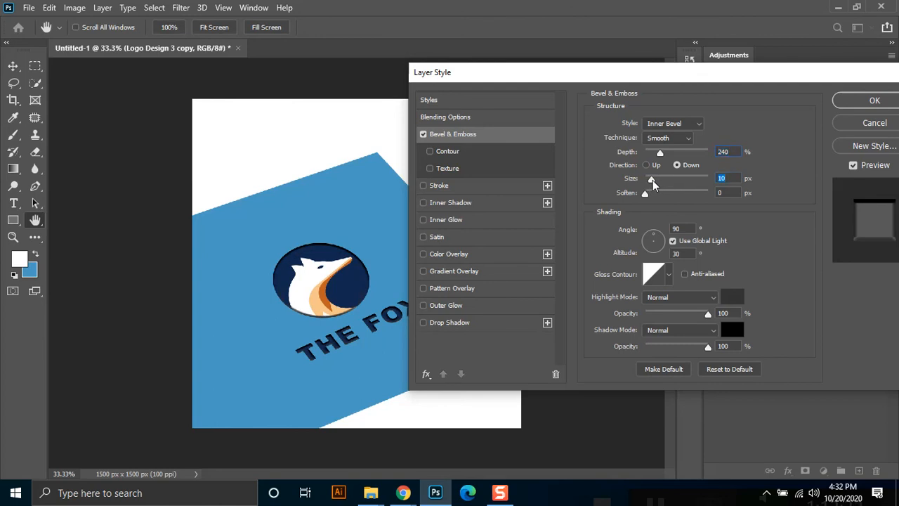
pyautogui.click(732, 301)
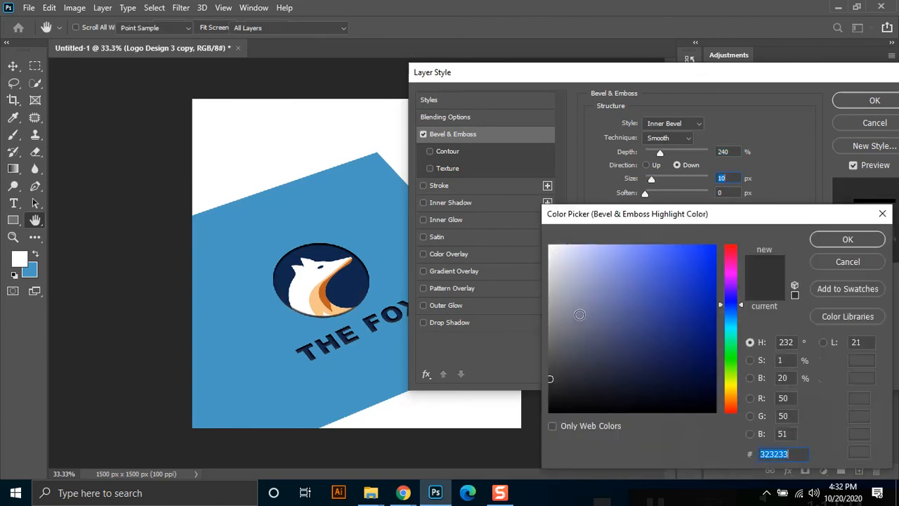
pyautogui.click(545, 246)
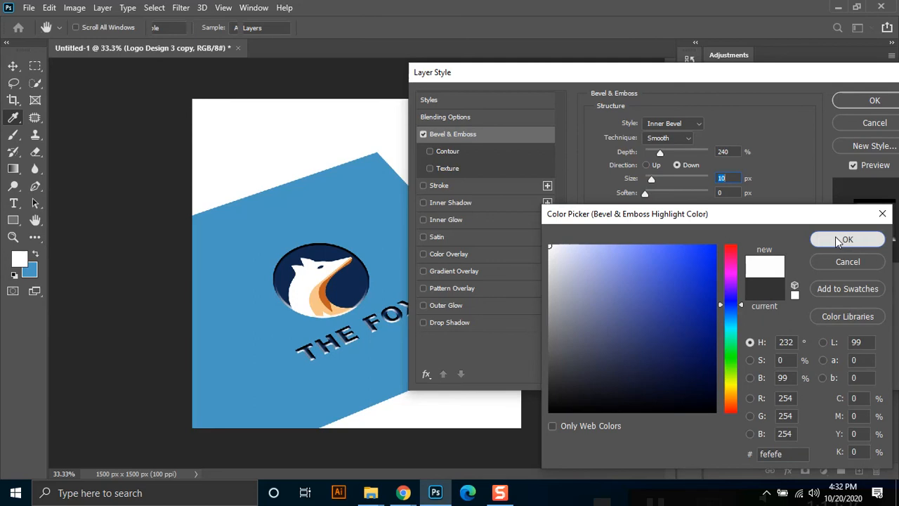
pyautogui.click(840, 238)
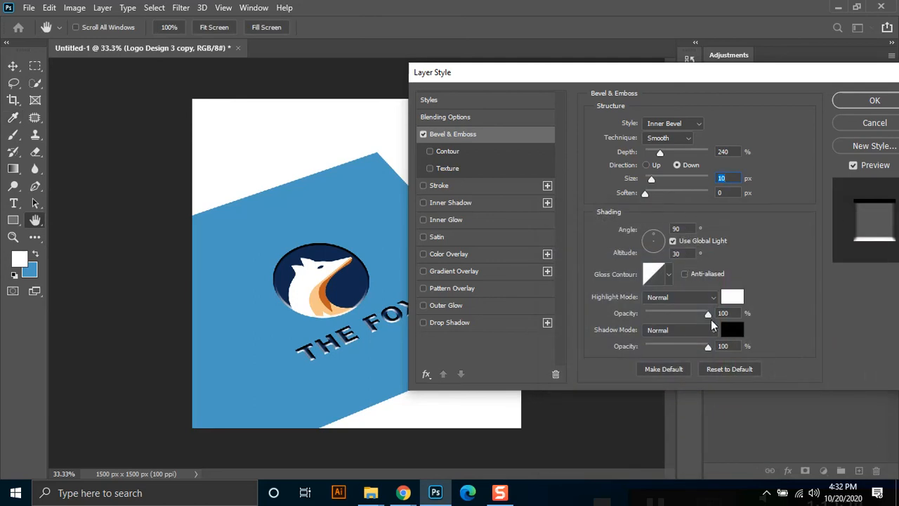
# Set the bevel highlight to Screen at 43% opacity and the shadow to Multiply at 63% opacity.
pyautogui.moveTo(703, 315); pyautogui.dragTo(673, 311)
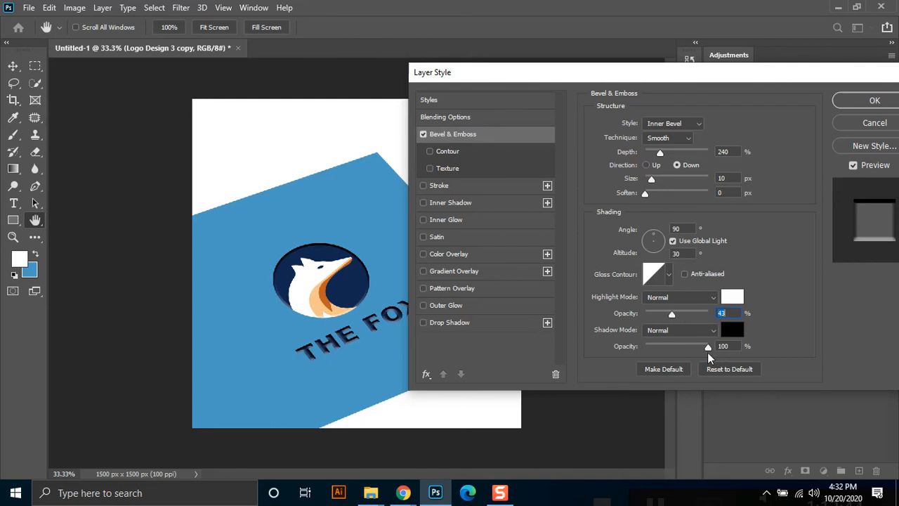
pyautogui.click(686, 347)
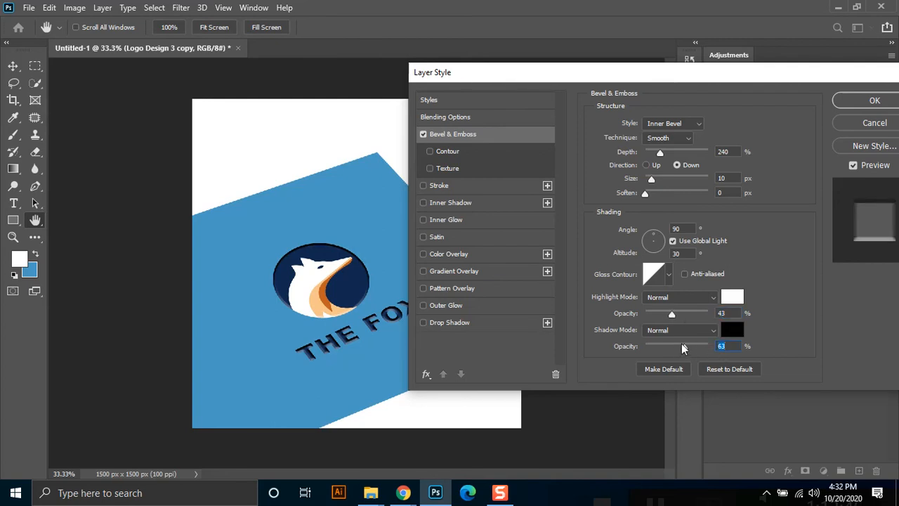
pyautogui.click(685, 331)
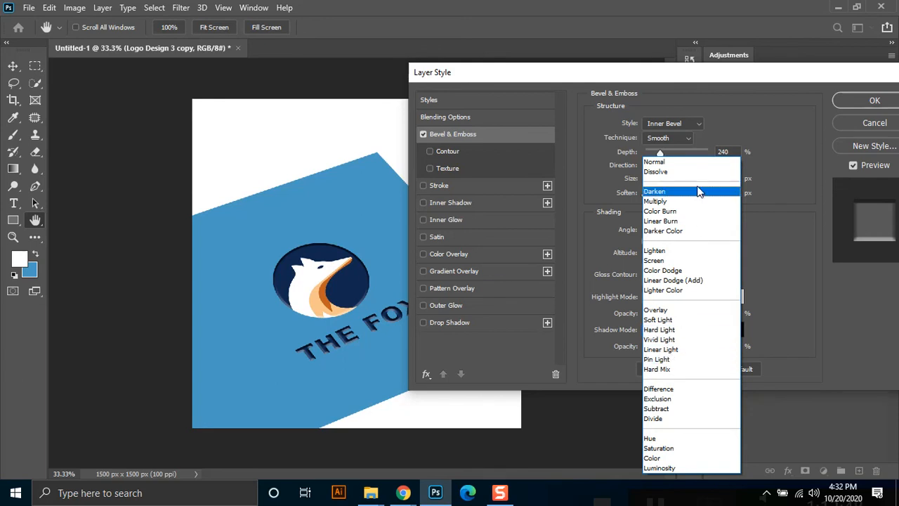
pyautogui.click(687, 203)
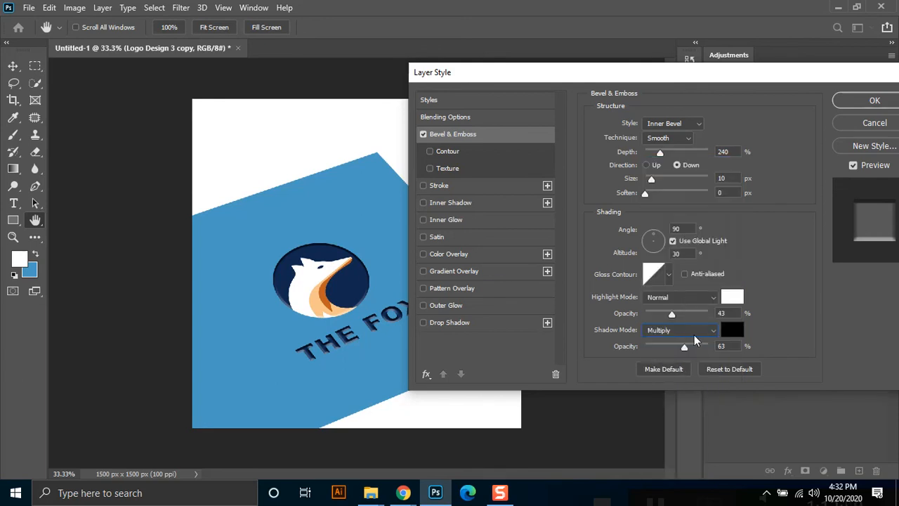
pyautogui.click(685, 298)
pyautogui.click(604, 328)
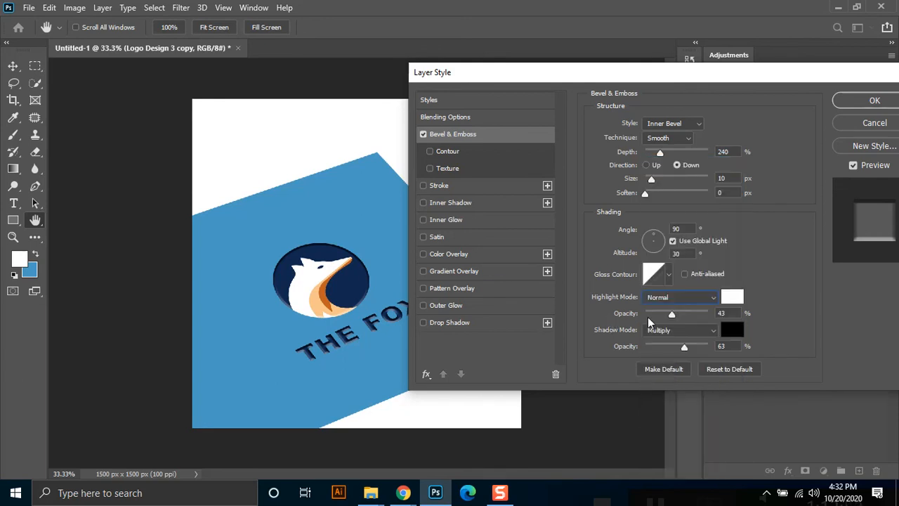
pyautogui.click(680, 300)
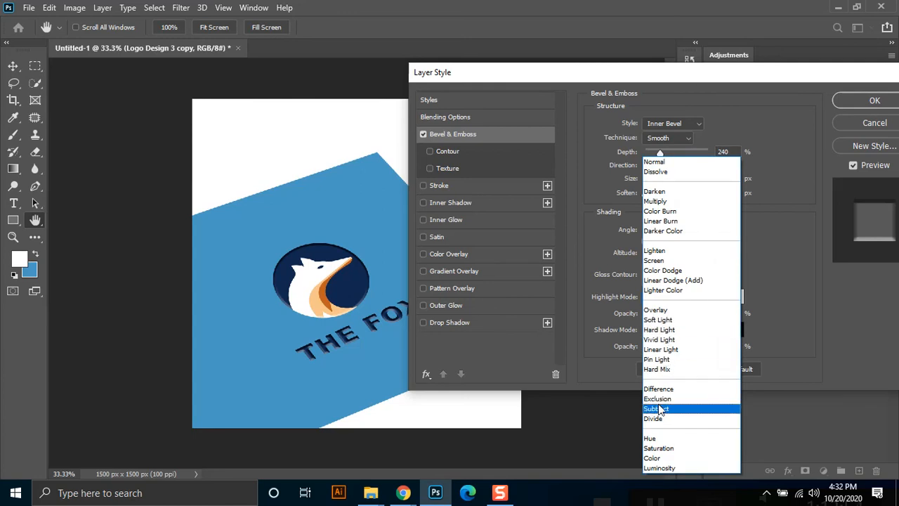
pyautogui.click(661, 261)
# Set the bevel depth to 105%, and try the Chisel Hard and Chisel Soft techniques before restoring Smooth.
pyautogui.moveTo(645, 193); pyautogui.dragTo(614, 191)
pyautogui.moveTo(661, 155); pyautogui.dragTo(652, 156)
pyautogui.click(657, 139)
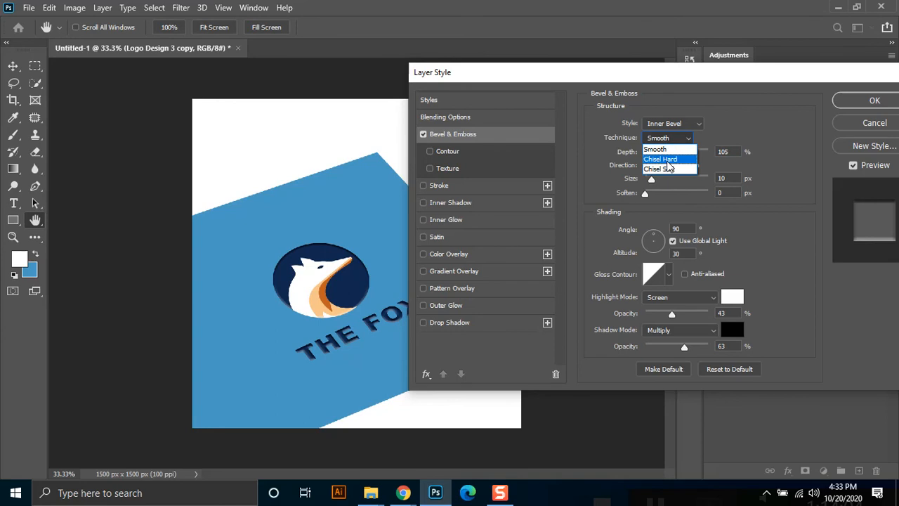
pyautogui.click(668, 160)
pyautogui.click(659, 141)
pyautogui.click(671, 170)
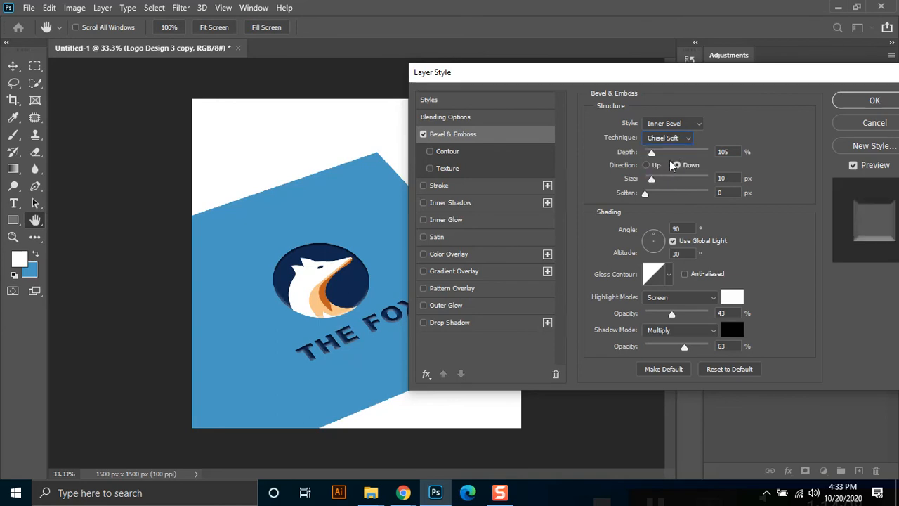
pyautogui.click(657, 140)
pyautogui.click(659, 150)
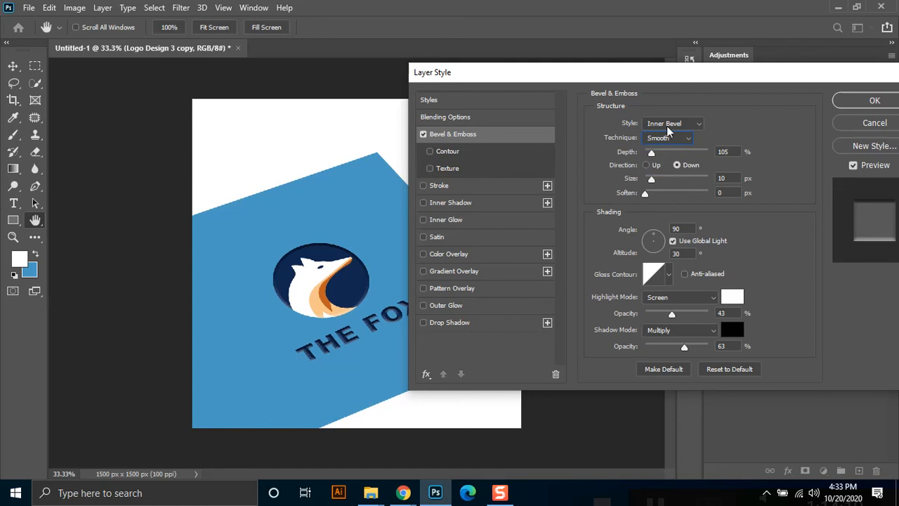
# Uncover the logo behind the Layer Style dialog and set the bevel's light angle to 43° with 16° altitude.
pyautogui.click(671, 125)
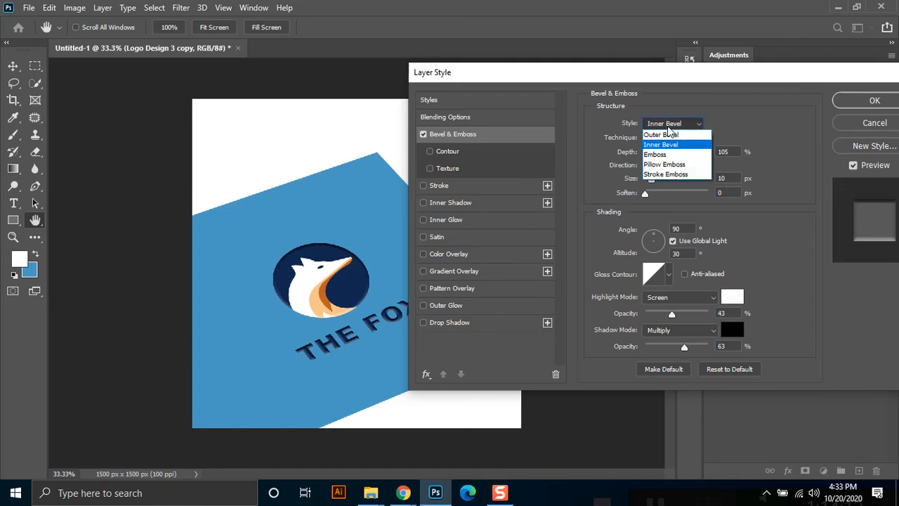
pyautogui.click(572, 80)
pyautogui.moveTo(534, 80); pyautogui.dragTo(580, 80)
pyautogui.moveTo(697, 229)
pyautogui.mouseDown()
pyautogui.moveTo(708, 246)
pyautogui.moveTo(694, 253)
pyautogui.moveTo(708, 241)
pyautogui.mouseUp()
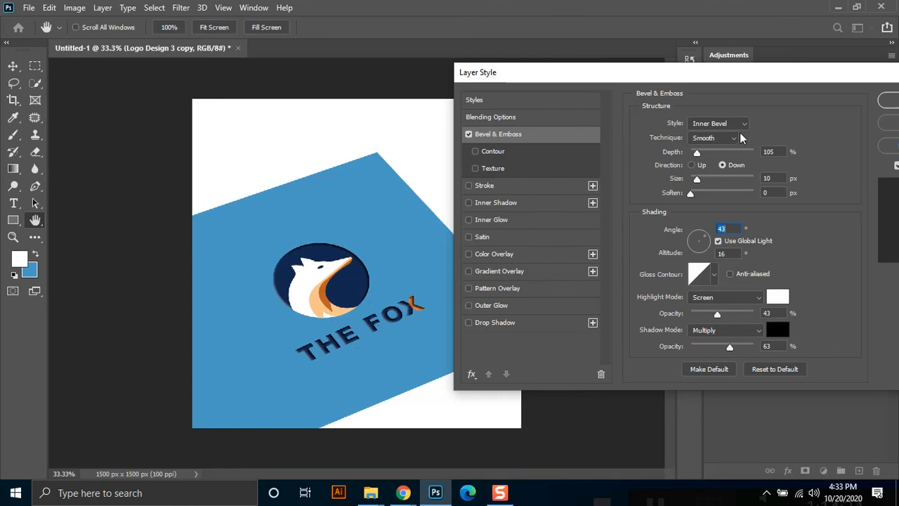
# Change the bevel to Pillow Emboss with 240% depth and 43 px size, and set highlight and shadow opacity to 100%.
pyautogui.click(717, 124)
pyautogui.click(724, 165)
pyautogui.click(724, 165)
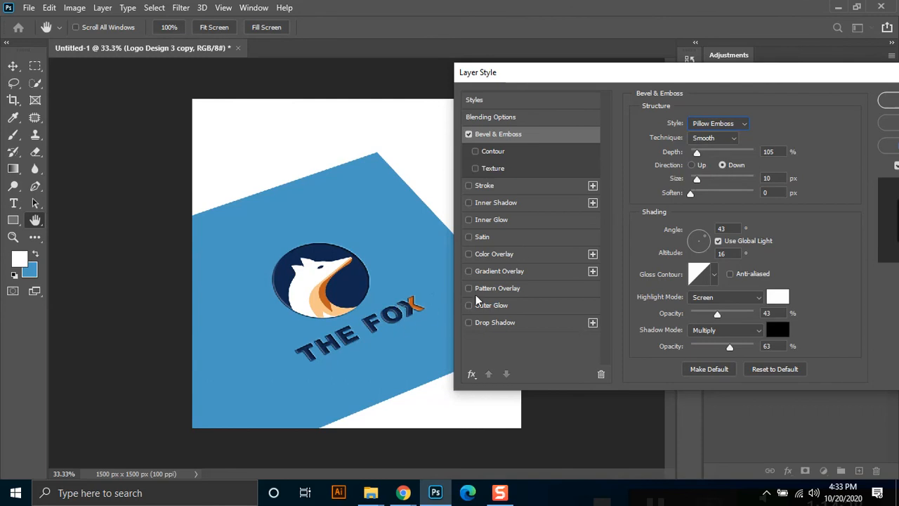
pyautogui.moveTo(698, 154); pyautogui.dragTo(705, 180)
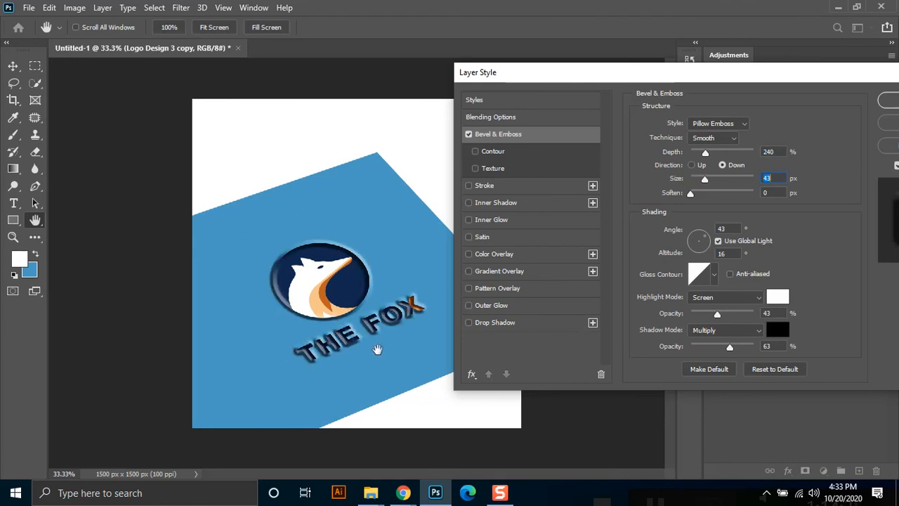
pyautogui.moveTo(717, 313); pyautogui.dragTo(759, 314)
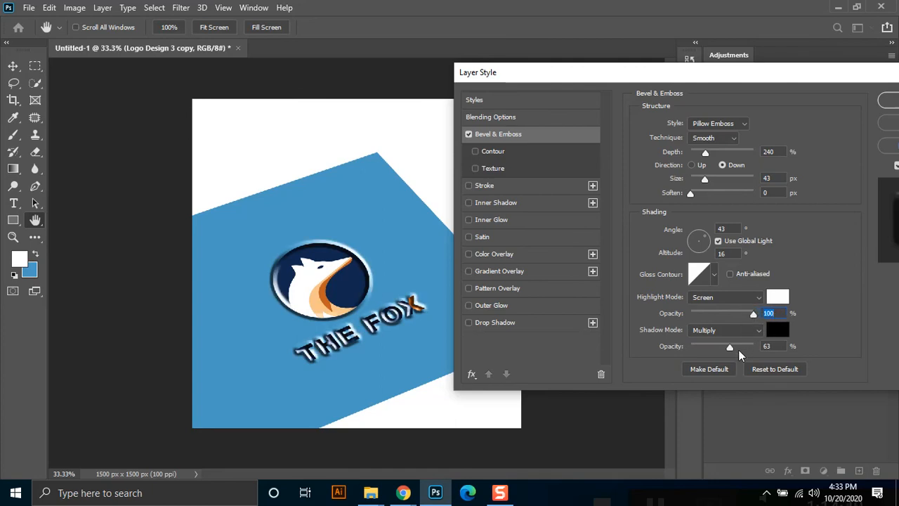
pyautogui.moveTo(730, 347); pyautogui.dragTo(779, 346)
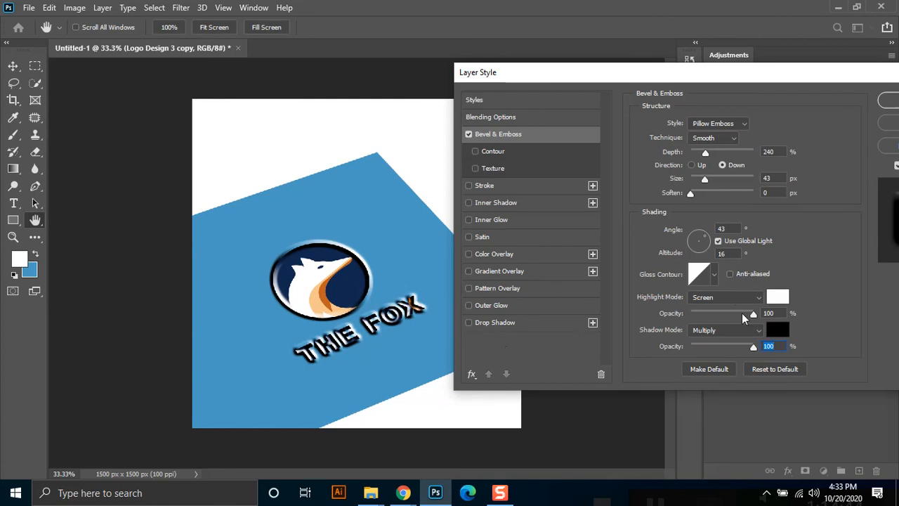
# Set the emboss depth to 105%, size to 13 px and light angle to -140° with 11° altitude, and apply the layer style.
pyautogui.moveTo(702, 154); pyautogui.dragTo(700, 184)
pyautogui.click(699, 184)
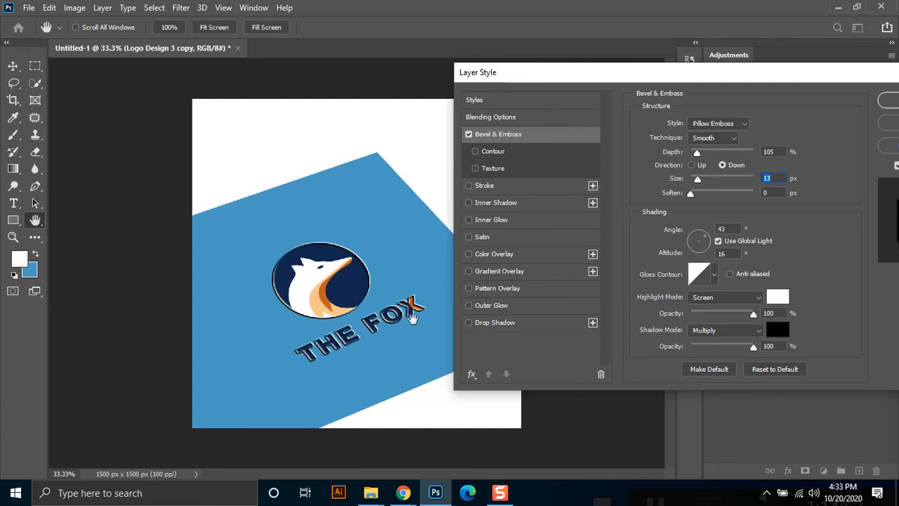
pyautogui.click(693, 240)
pyautogui.click(692, 250)
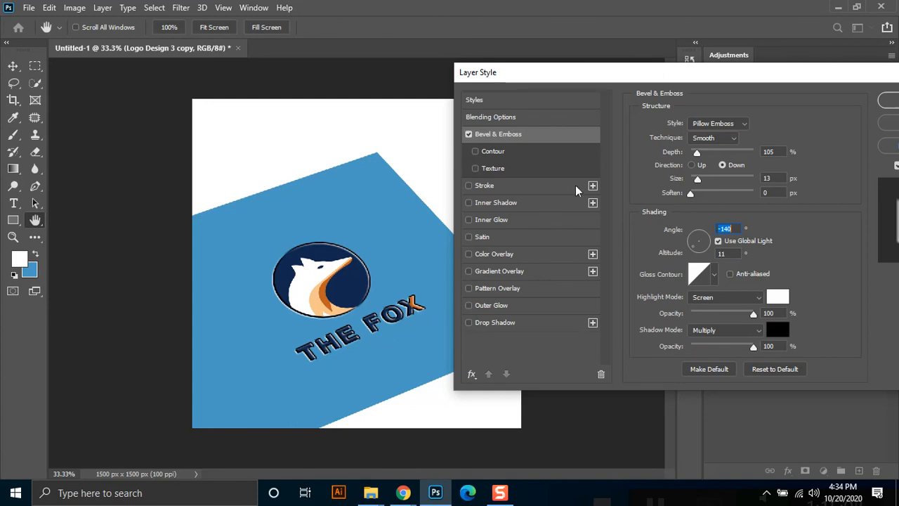
pyautogui.moveTo(588, 71); pyautogui.dragTo(497, 71)
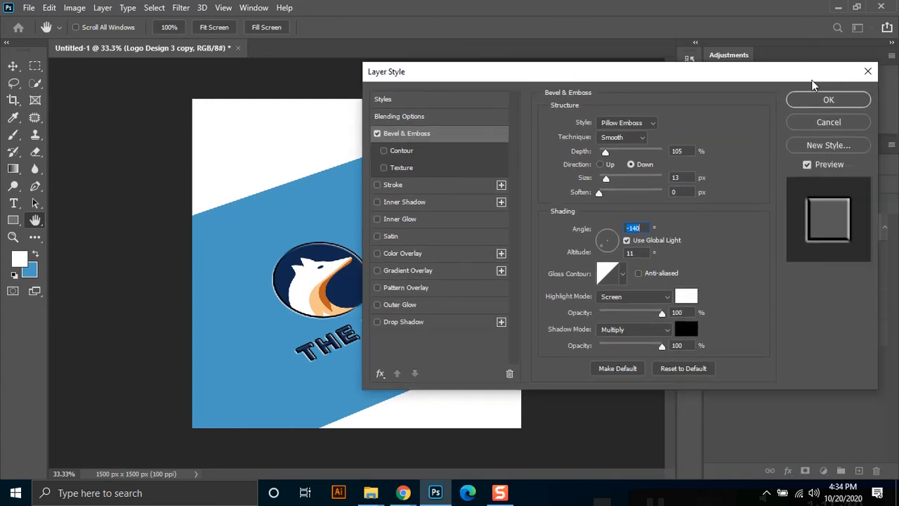
pyautogui.click(829, 101)
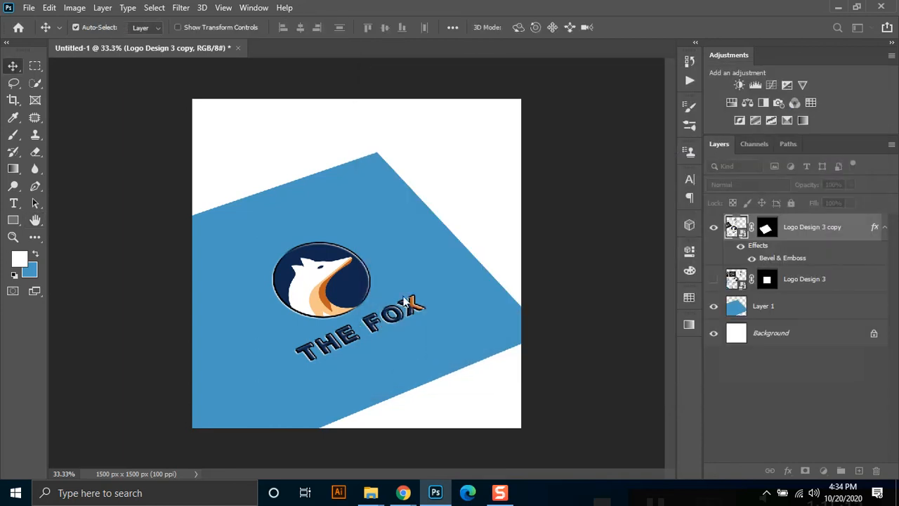
# Switch to Chrome and preview the gray Unsplash and white GraphicRiver textures in the paper background texture image results.
pyautogui.moveTo(403, 492)
pyautogui.click(367, 444)
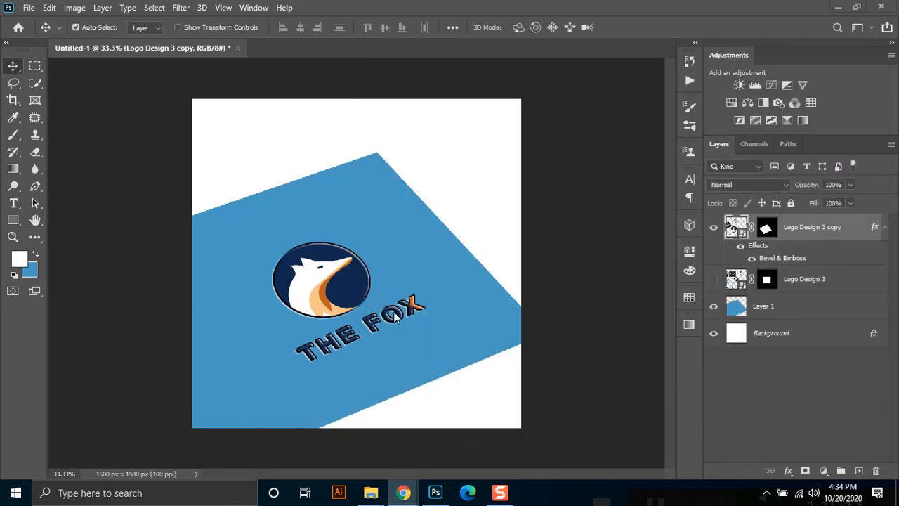
pyautogui.click(411, 10)
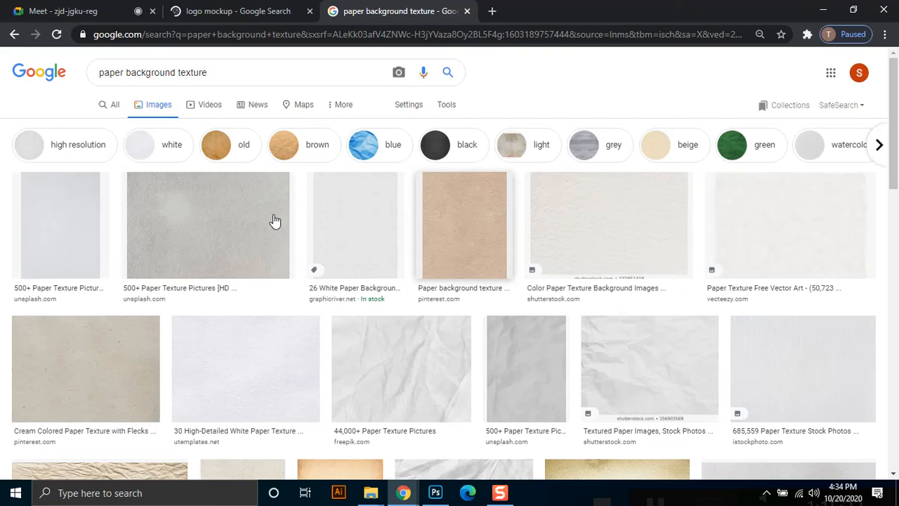
pyautogui.click(232, 232)
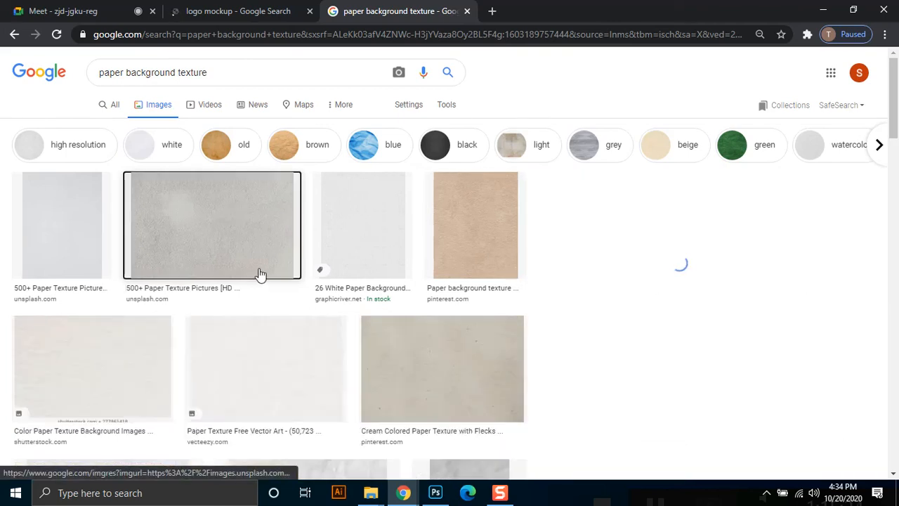
pyautogui.scroll(-3, 211, 295)
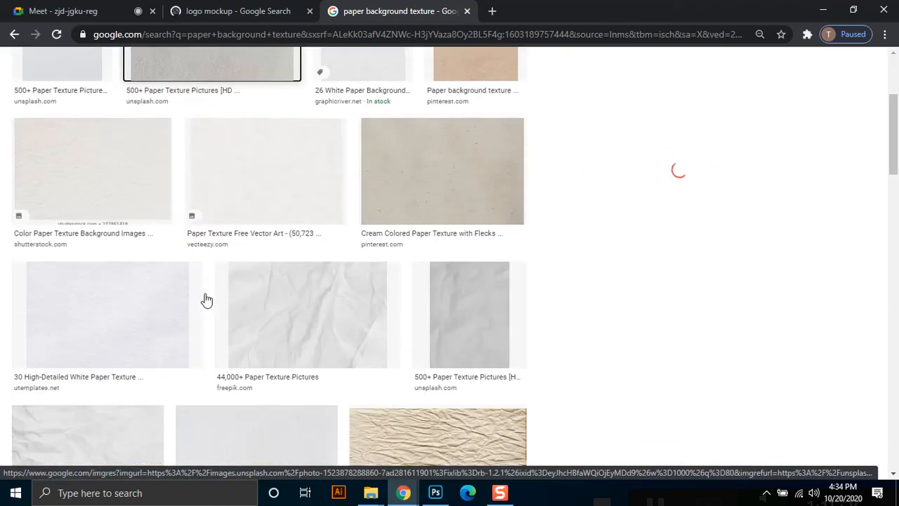
pyautogui.scroll(-1, 402, 325)
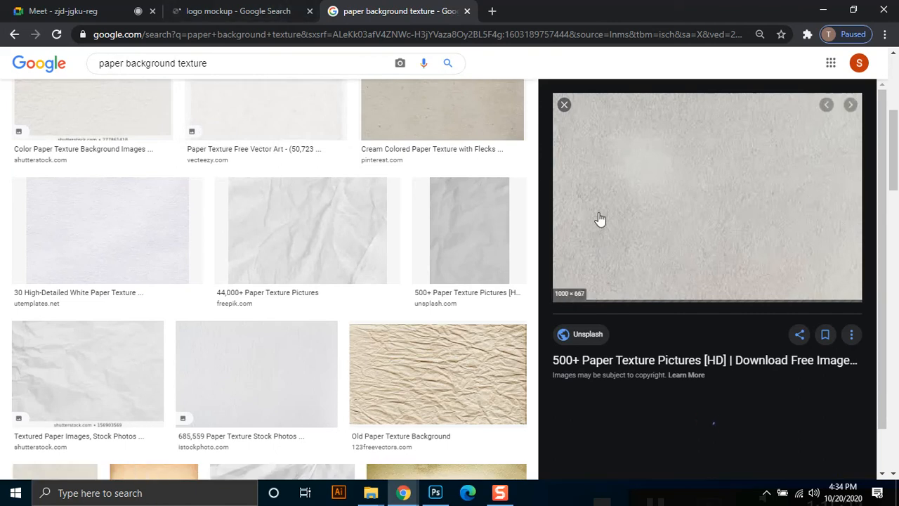
pyautogui.scroll(2, 354, 310)
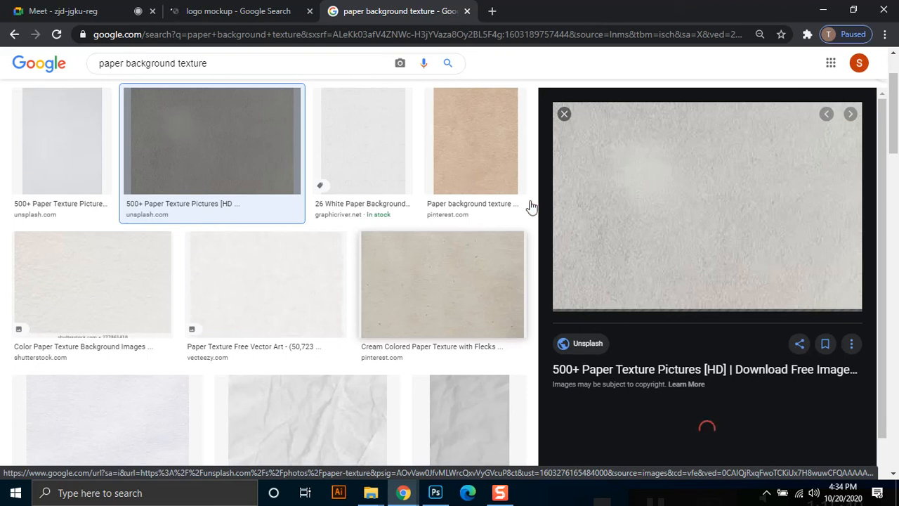
pyautogui.click(382, 126)
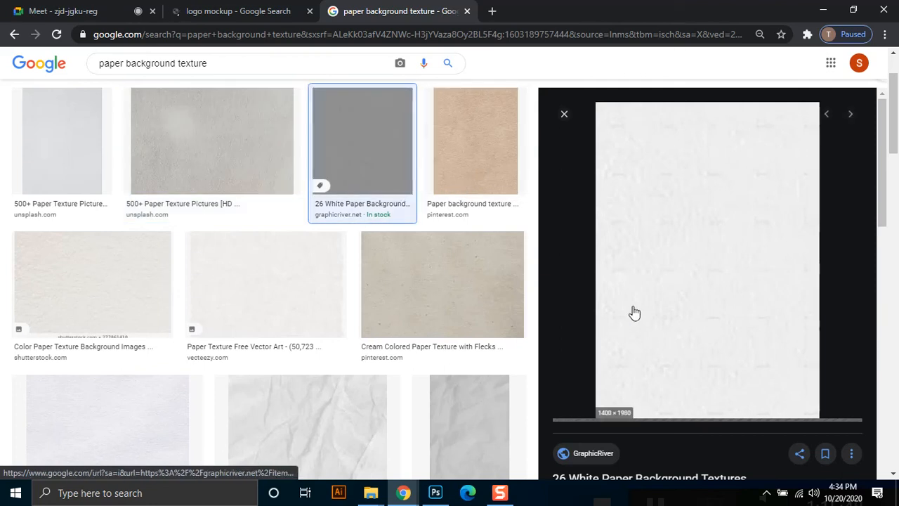
pyautogui.click(250, 7)
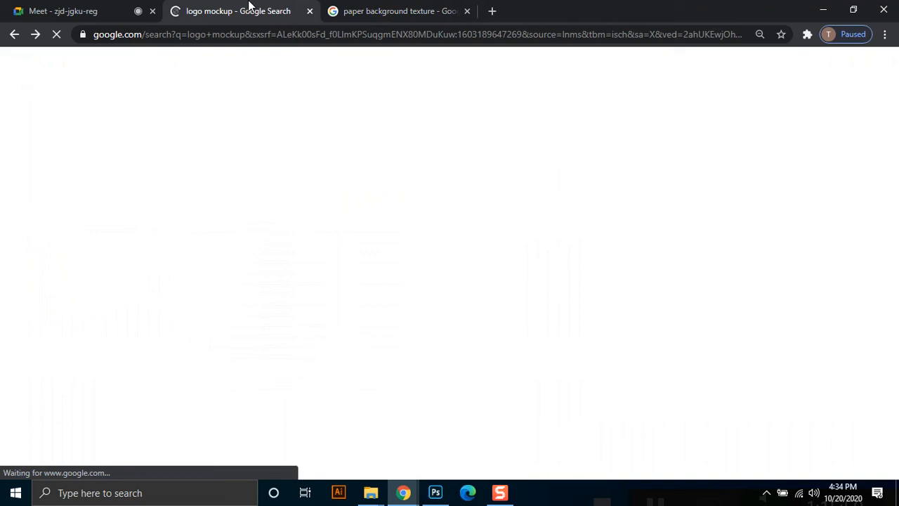
pyautogui.click(400, 7)
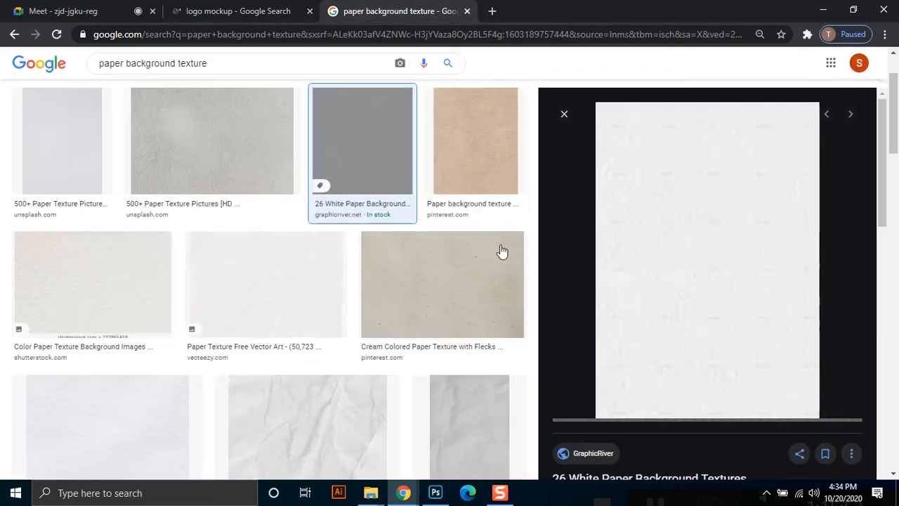
# Copy the white GraphicRiver paper texture from Chrome, return to Photoshop and select the blue shape's layer.
pyautogui.click(435, 492)
pyautogui.moveTo(397, 493)
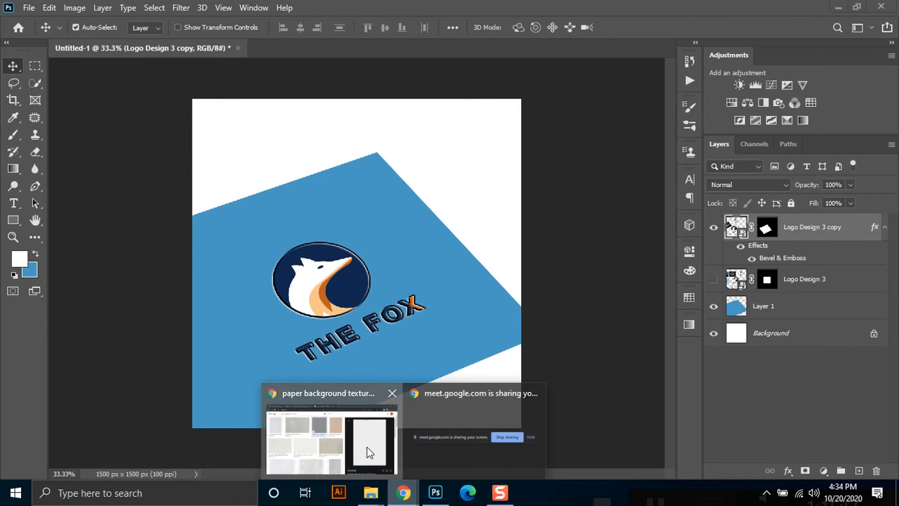
pyautogui.click(367, 447)
pyautogui.rightClick(706, 270)
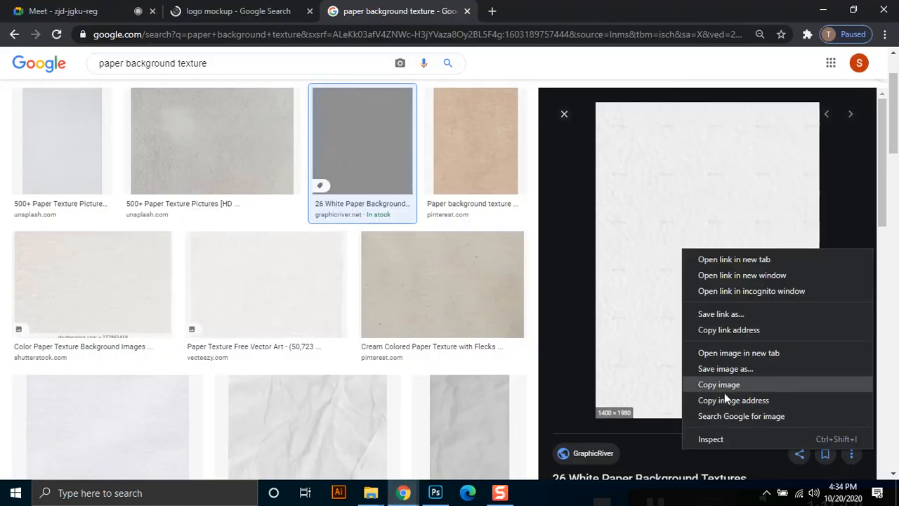
pyautogui.click(725, 387)
pyautogui.click(823, 10)
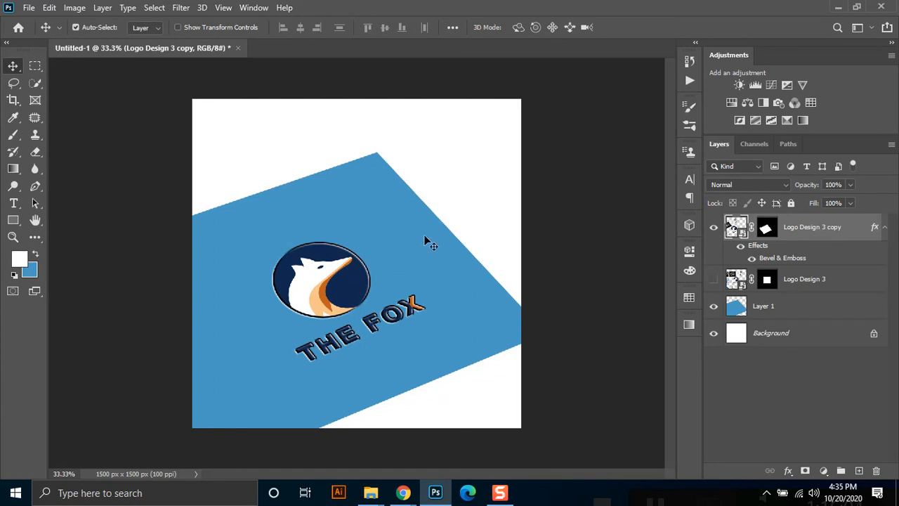
pyautogui.click(466, 289)
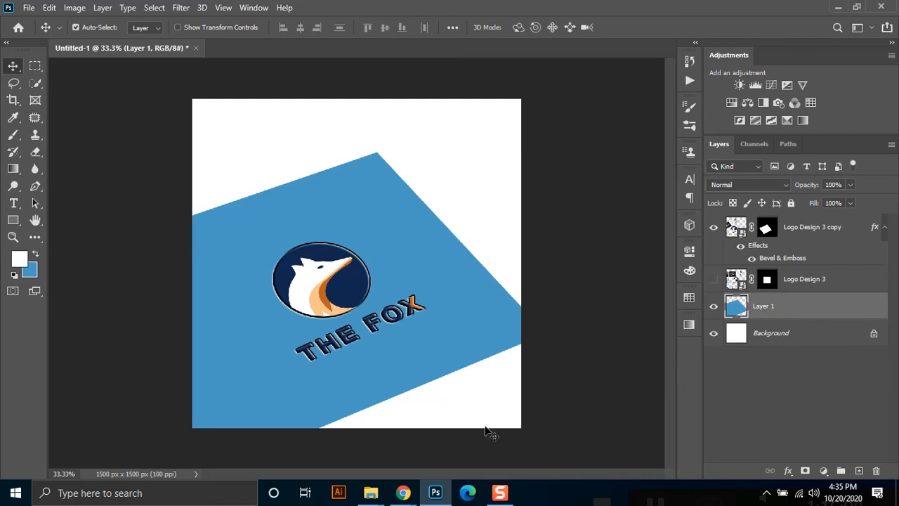
# Copy the gray 1000 × 667 Unsplash paper texture in Chrome and paste it into the Photoshop mockup document.
pyautogui.moveTo(403, 491)
pyautogui.click(392, 431)
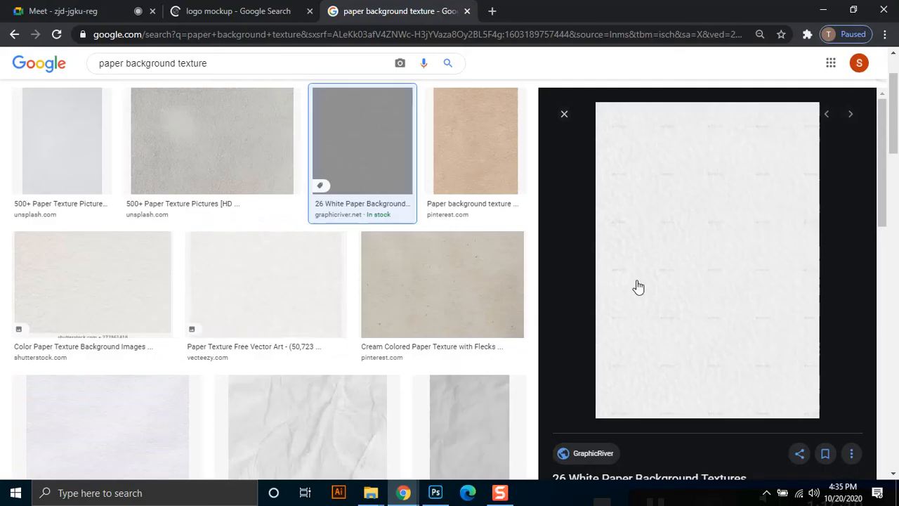
pyautogui.rightClick(652, 230)
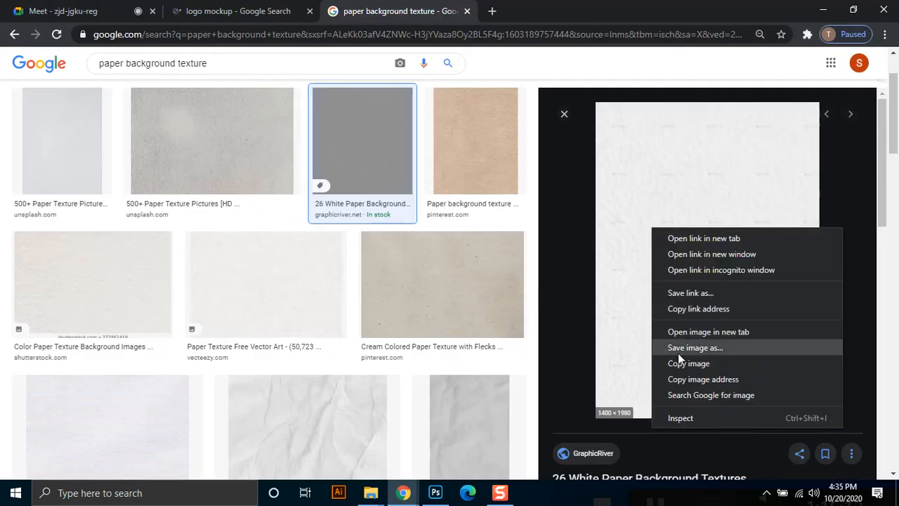
pyautogui.click(262, 172)
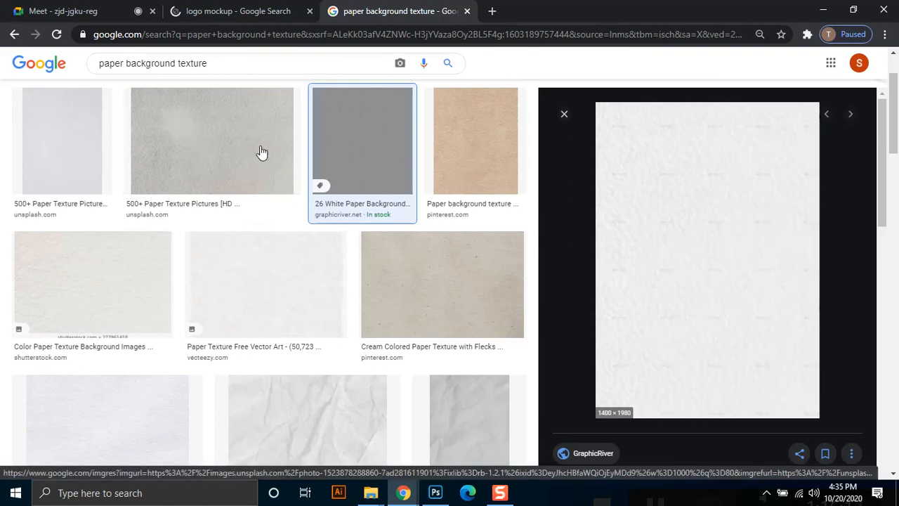
pyautogui.click(824, 10)
pyautogui.moveTo(403, 492)
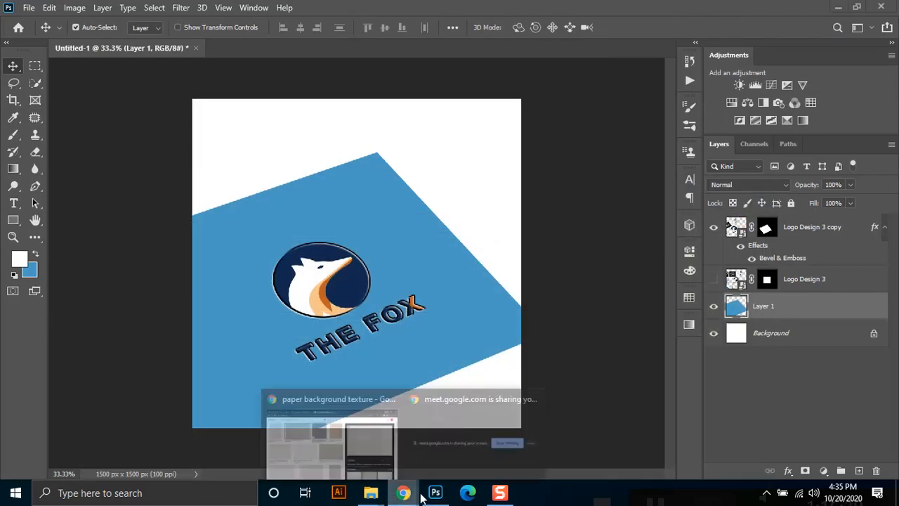
pyautogui.click(332, 442)
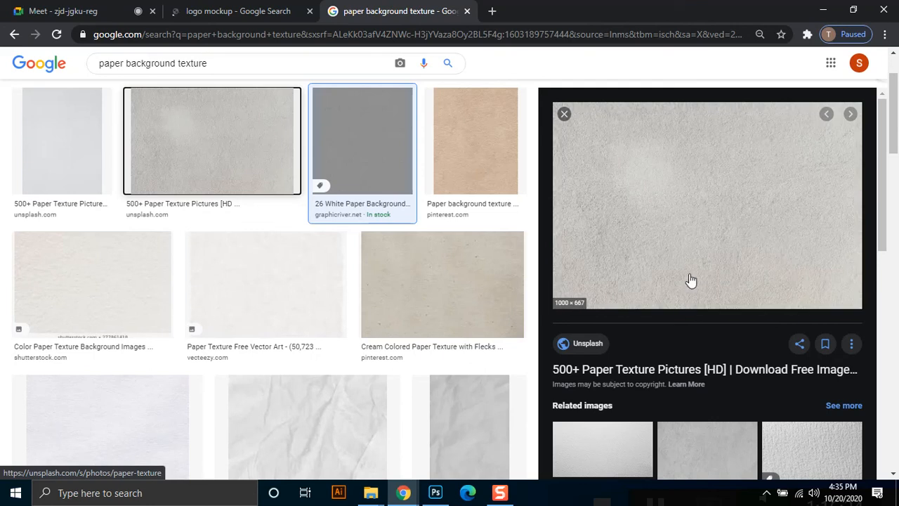
pyautogui.rightClick(648, 181)
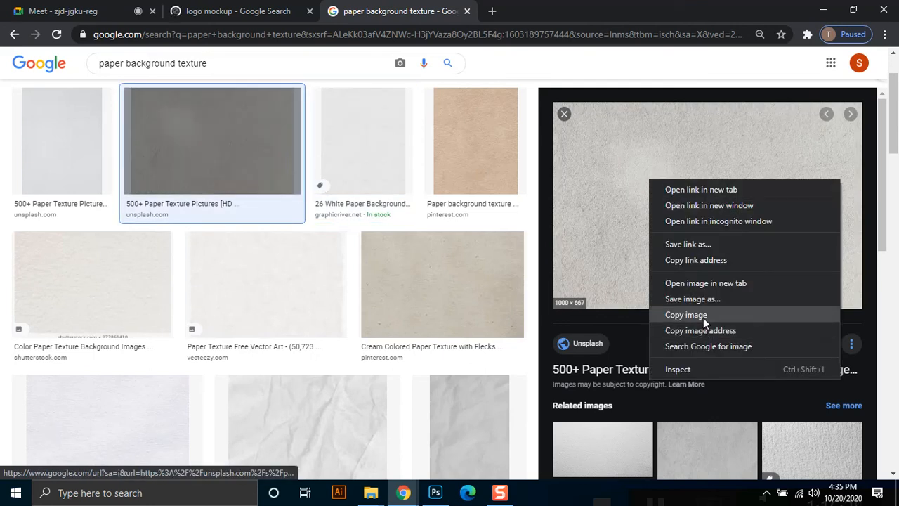
pyautogui.click(703, 316)
pyautogui.click(823, 10)
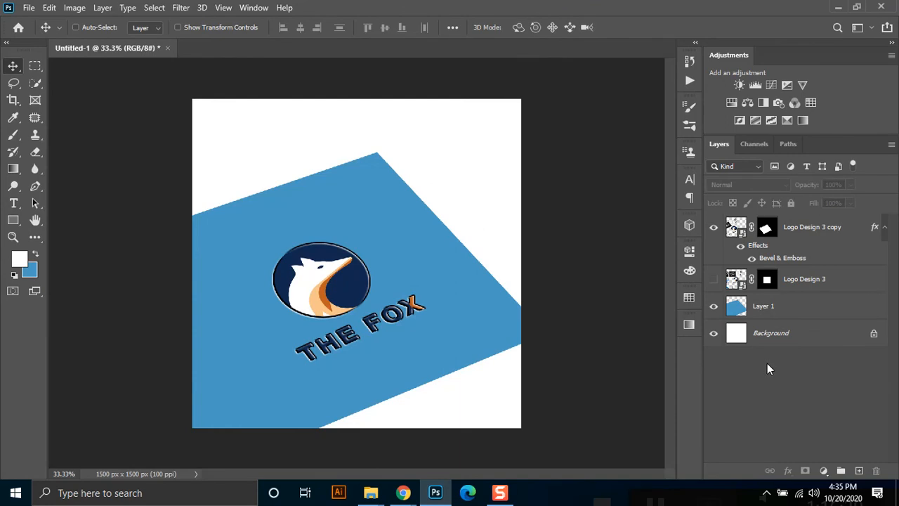
pyautogui.hotkey('ctrl', 'v')
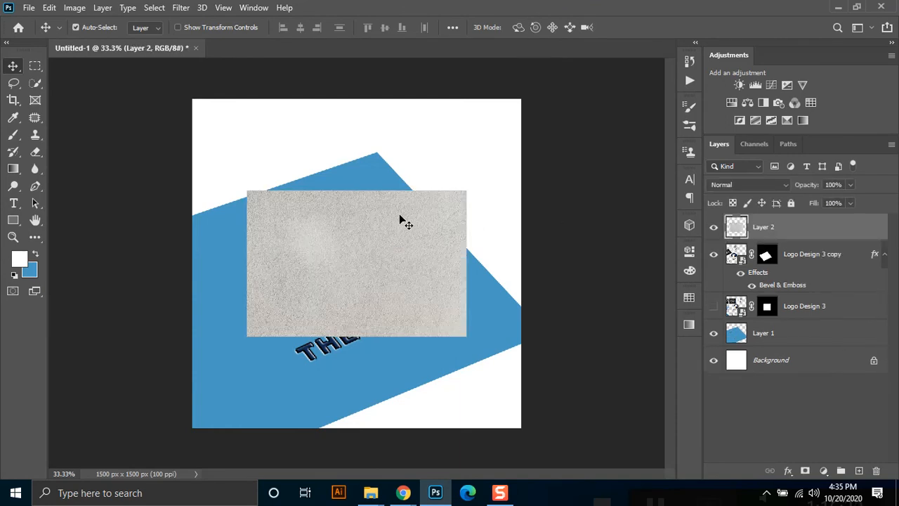
# Distort the pasted paper texture so its four corners follow the perspective of the blue card shape, and apply the transform.
pyautogui.press('ctrl')
pyautogui.hotkey('ctrl', 't')
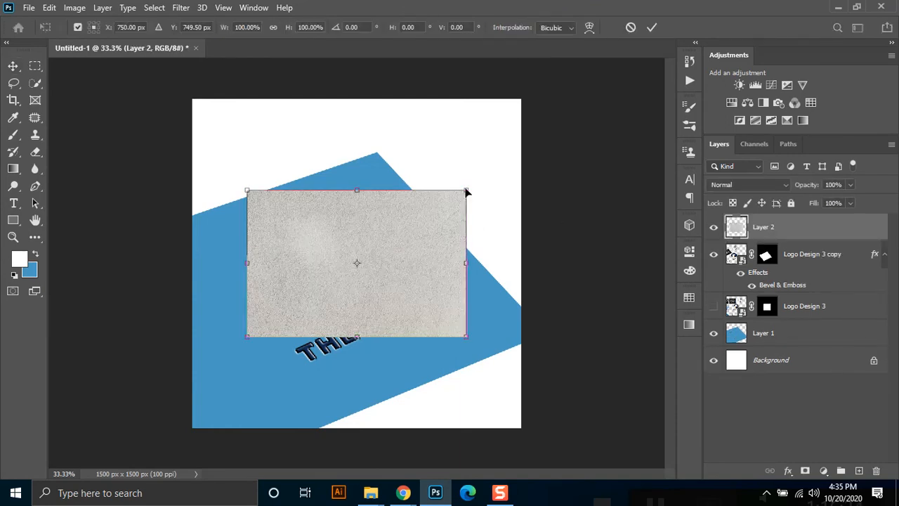
pyautogui.moveTo(469, 197); pyautogui.dragTo(378, 158)
pyautogui.moveTo(467, 339); pyautogui.dragTo(547, 335)
pyautogui.moveTo(222, 380); pyautogui.dragTo(202, 478)
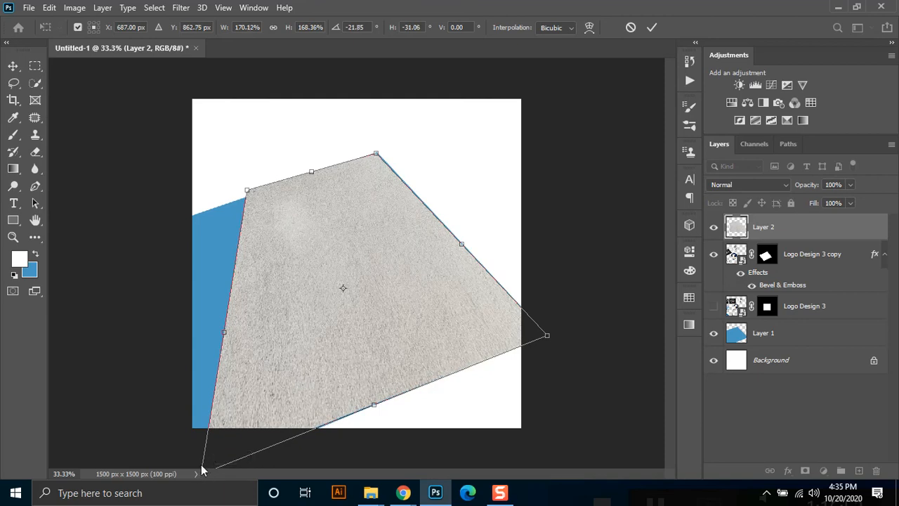
pyautogui.moveTo(247, 190); pyautogui.dragTo(136, 239)
pyautogui.doubleClick(320, 327)
# Place the paper texture layer between the logo layers and the blue shape, and set its blend mode to Multiply.
pyautogui.moveTo(765, 231); pyautogui.dragTo(778, 327)
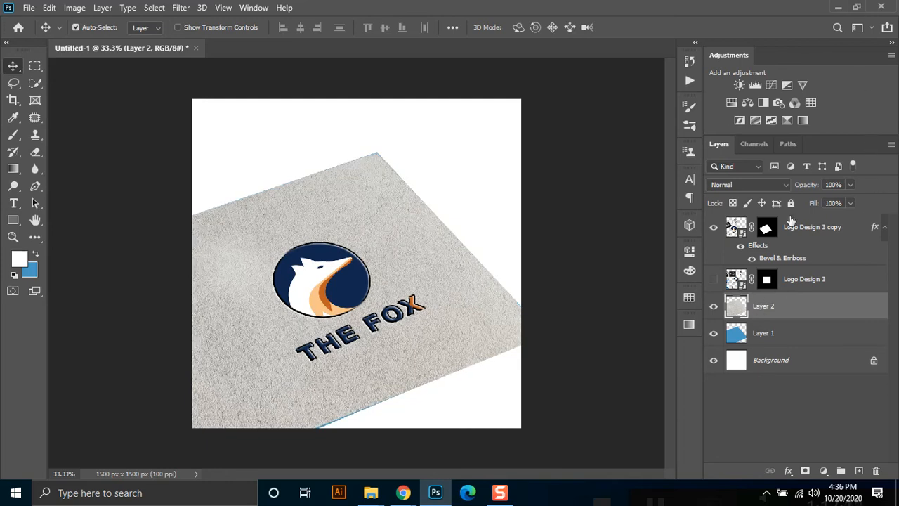
pyautogui.click(755, 184)
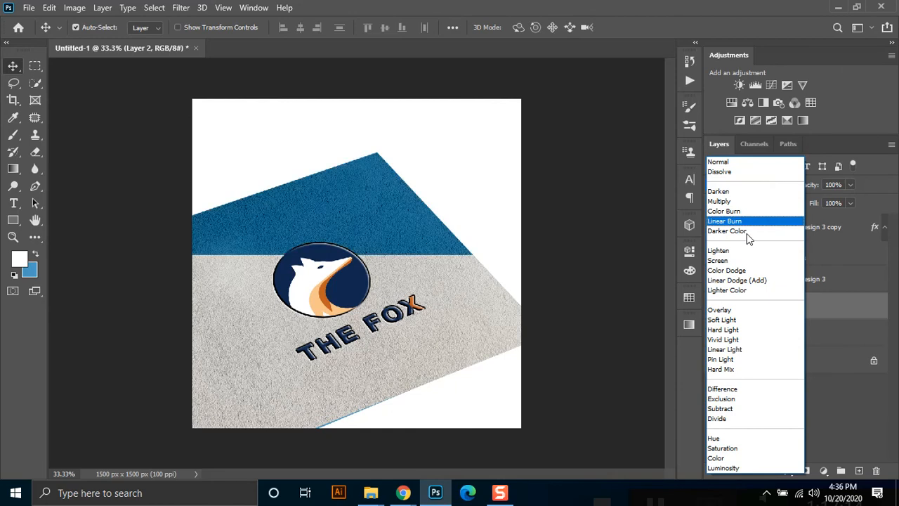
pyautogui.click(740, 202)
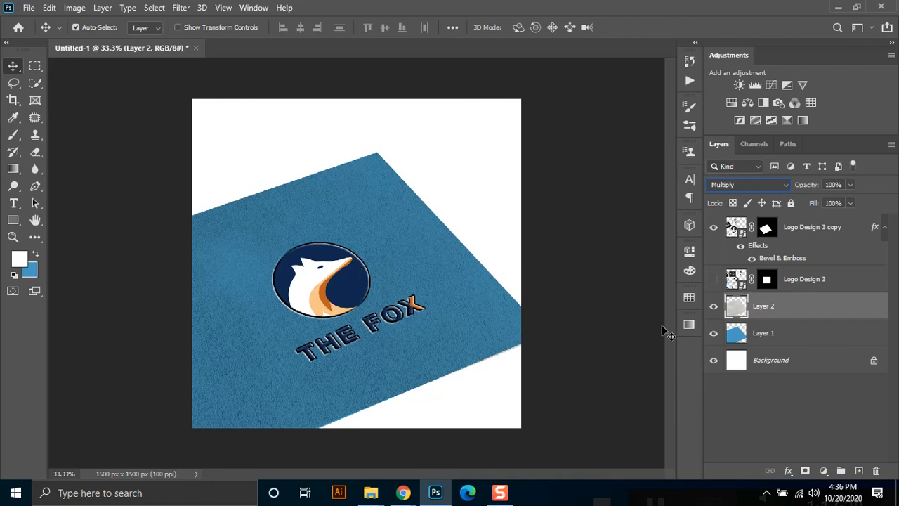
# Draw a narrow closed Pen path along the card's lower edge and convert it to a new selection with 0 px feather.
pyautogui.click(35, 186)
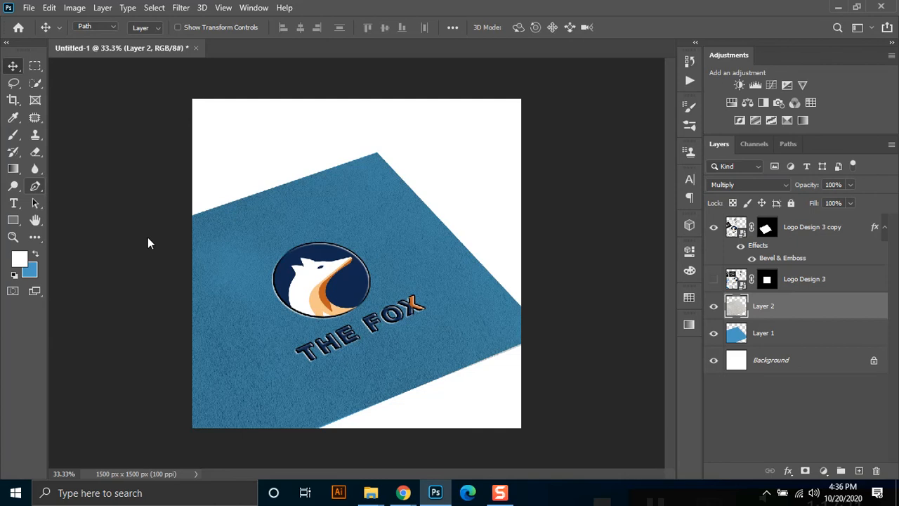
pyautogui.click(527, 347)
pyautogui.click(326, 430)
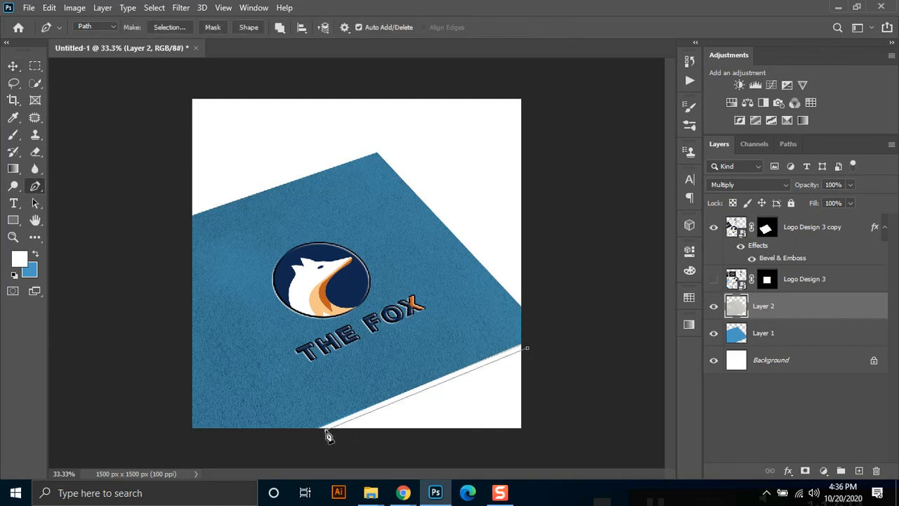
pyautogui.click(505, 342)
pyautogui.click(527, 349)
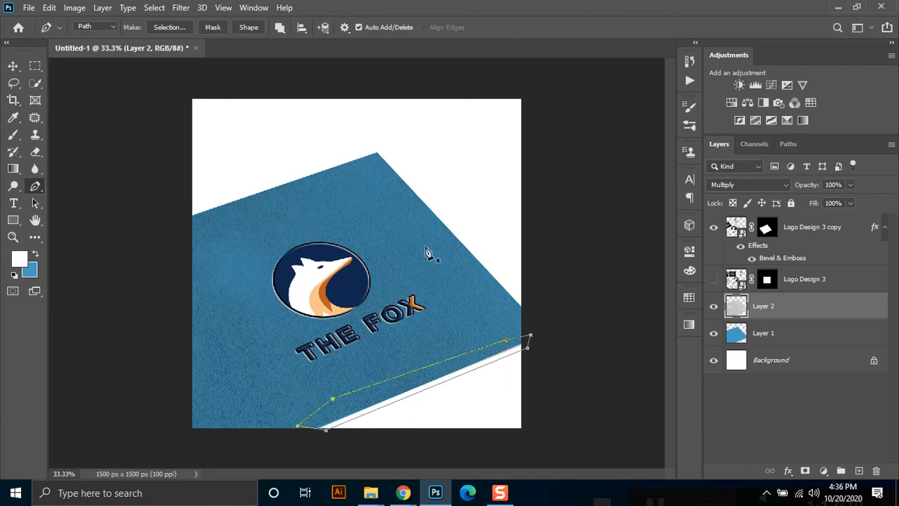
pyautogui.click(12, 65)
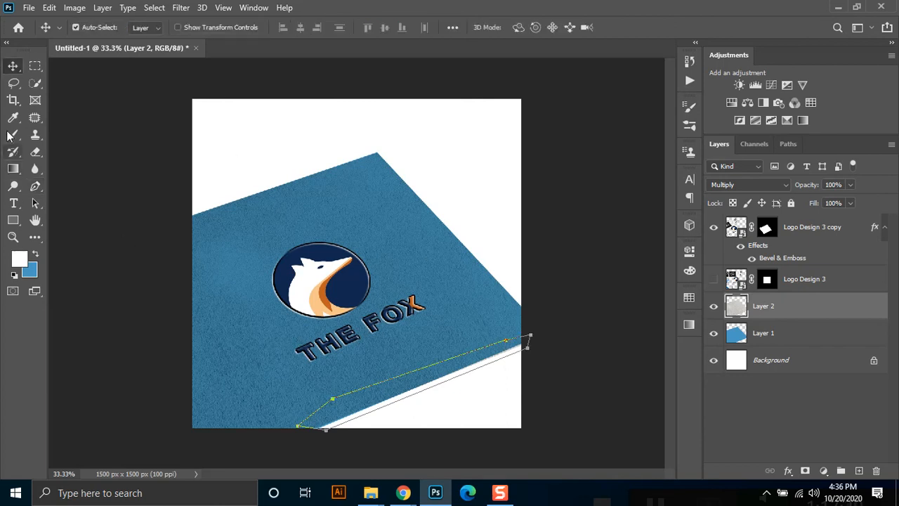
pyautogui.click(36, 186)
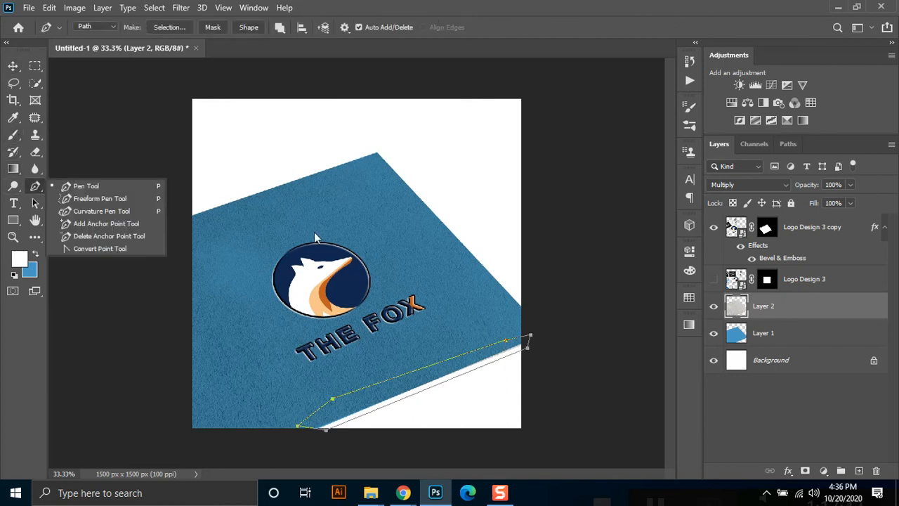
pyautogui.click(169, 28)
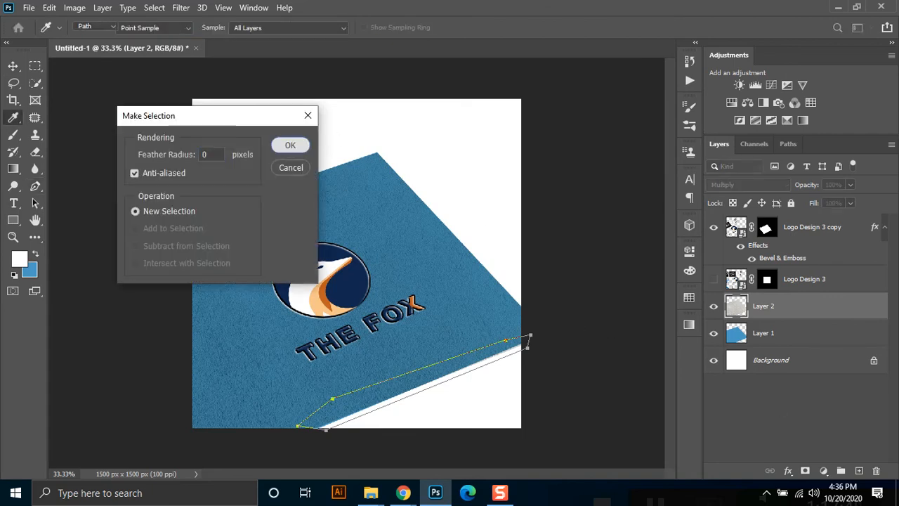
pyautogui.press('Return')
# Add a new layer above the paper texture and set the foreground color to dark blue 043b57.
pyautogui.click(858, 470)
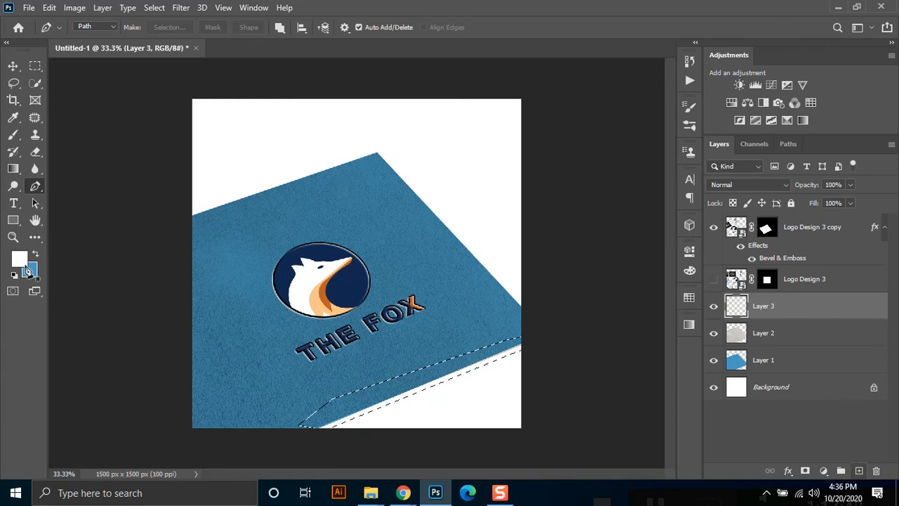
pyautogui.click(12, 66)
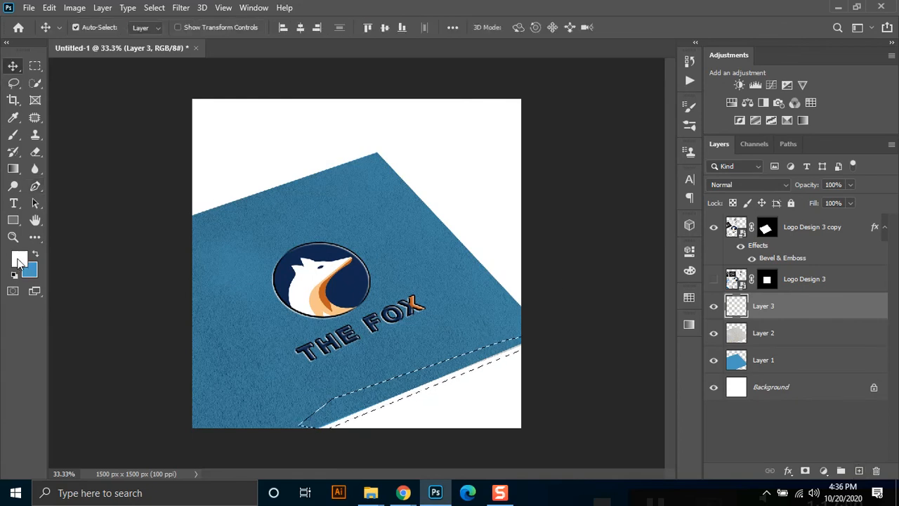
pyautogui.moveTo(671, 279); pyautogui.dragTo(704, 353)
pyautogui.click(841, 239)
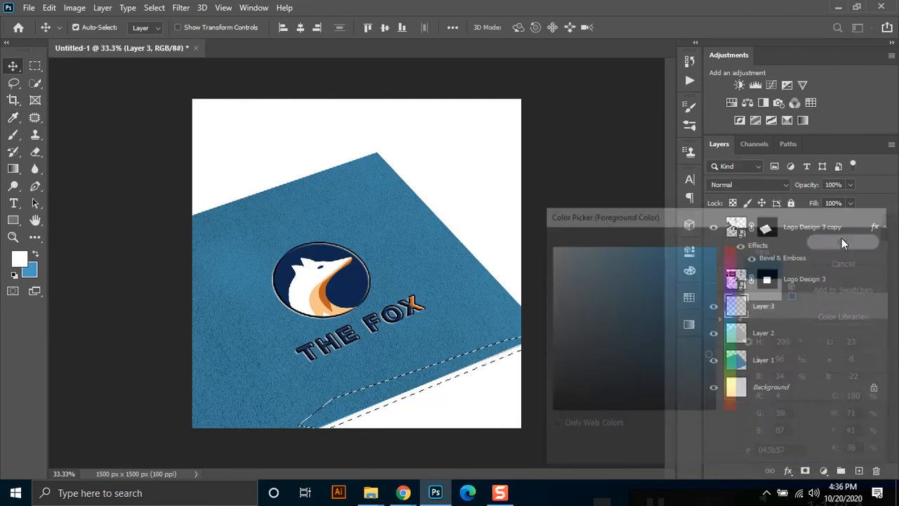
# Fill the edge selection with dark blue, place its layer directly beneath the blue card shape, and deselect.
pyautogui.hotkey('alt', 'BackSpace')
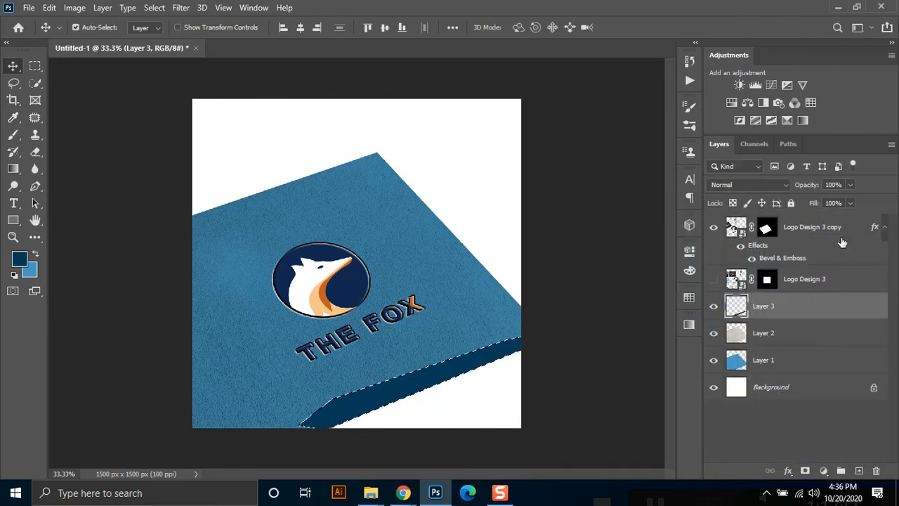
pyautogui.moveTo(802, 320); pyautogui.dragTo(796, 374)
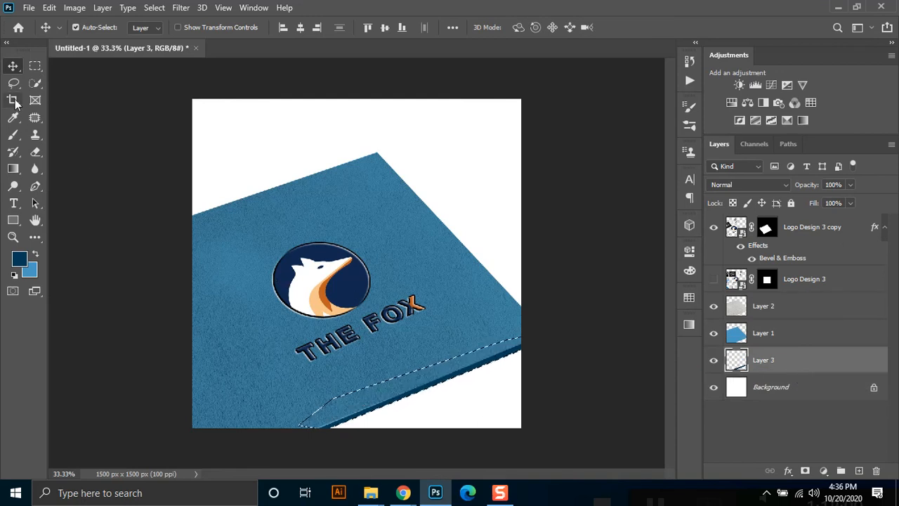
pyautogui.click(35, 66)
pyautogui.click(249, 331)
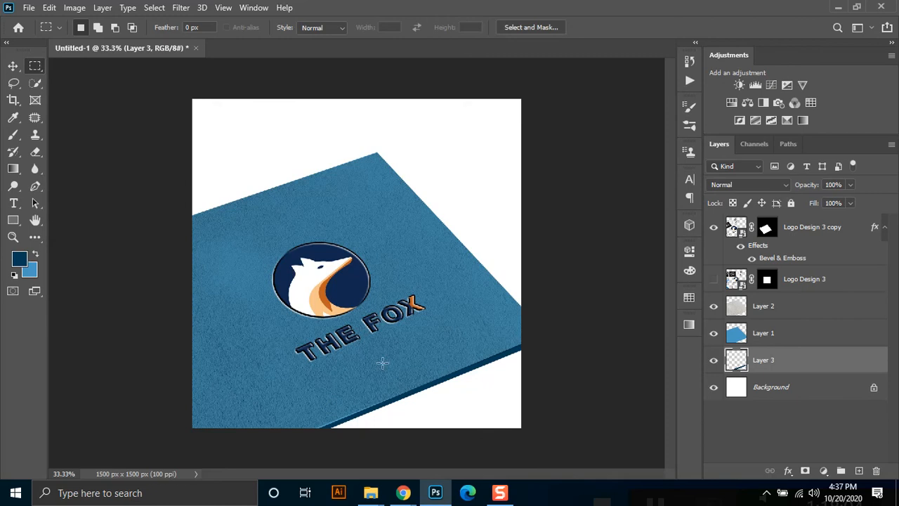
pyautogui.scroll(1, 345, 336)
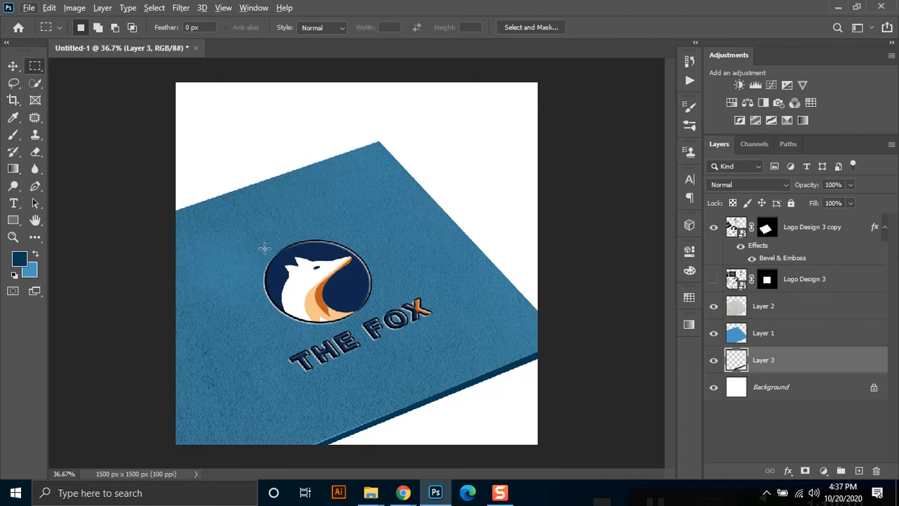
# Unlock the background layer and try dark blue and lighter blue fills on it.
pyautogui.click(874, 387)
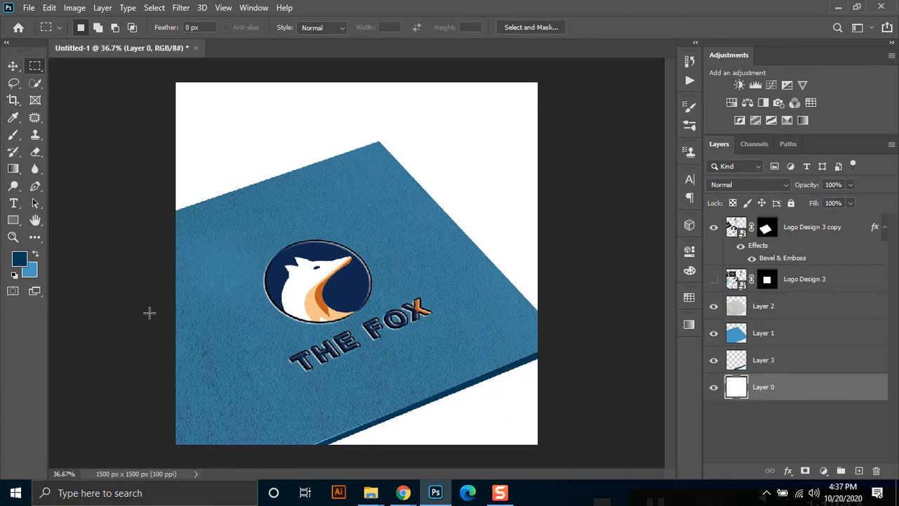
pyautogui.hotkey('alt', 'BackSpace')
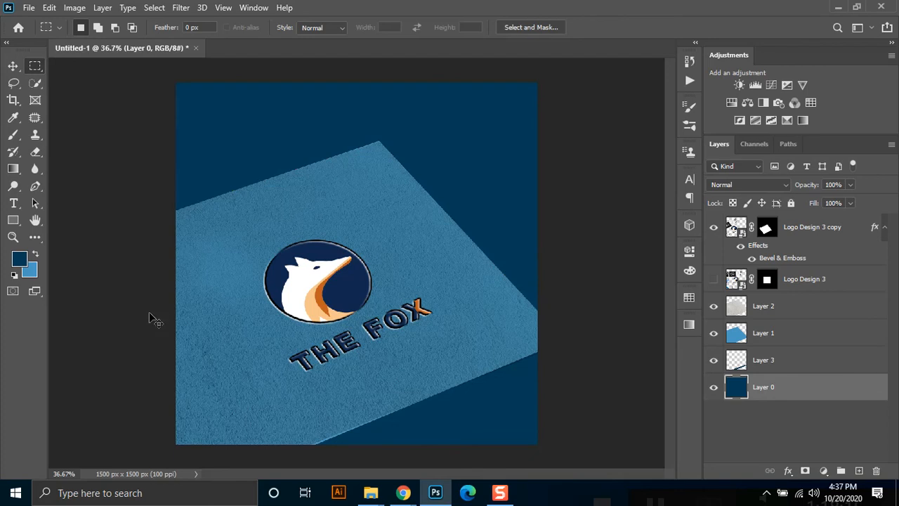
pyautogui.hotkey('ctrl', 'BackSpace')
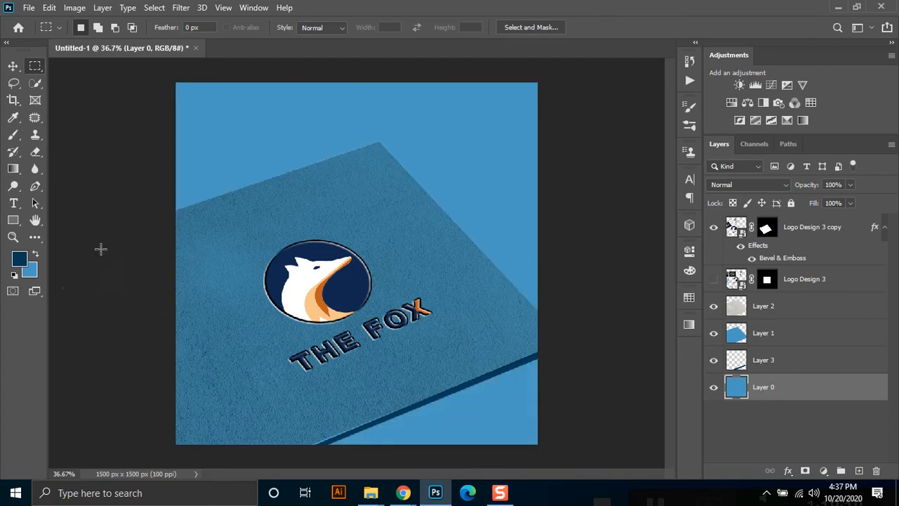
# Set the background color to a light purple and fill the unlocked bottom layer with it.
pyautogui.click(29, 271)
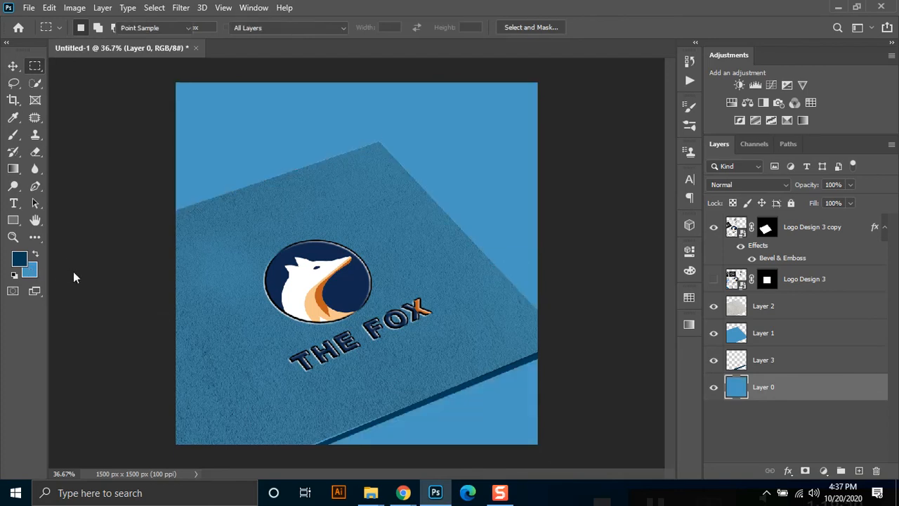
pyautogui.moveTo(586, 309)
pyautogui.mouseDown()
pyautogui.moveTo(630, 242)
pyautogui.moveTo(615, 251)
pyautogui.mouseUp()
pyautogui.moveTo(730, 328); pyautogui.dragTo(729, 292)
pyautogui.moveTo(621, 253); pyautogui.dragTo(609, 284)
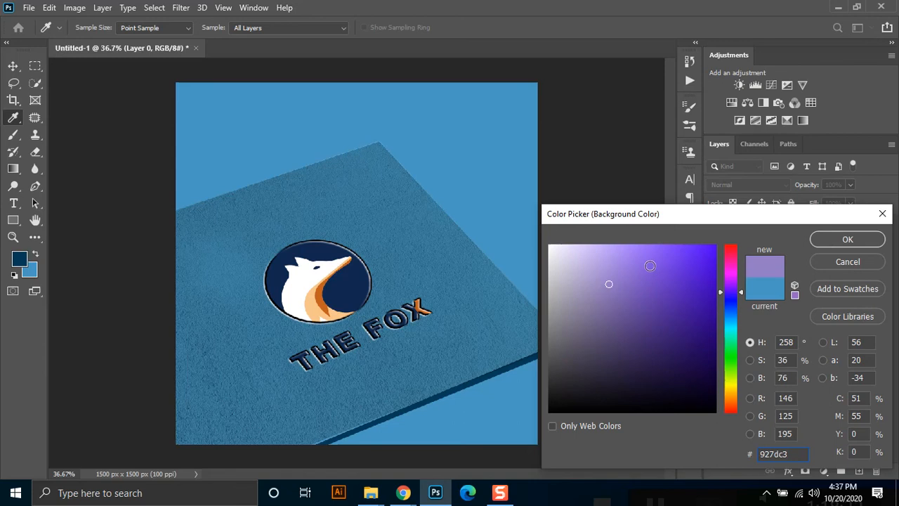
pyautogui.moveTo(612, 240); pyautogui.dragTo(619, 255)
pyautogui.click(846, 240)
pyautogui.hotkey('alt', 'BackSpace')
pyautogui.hotkey('ctrl', 'BackSpace')
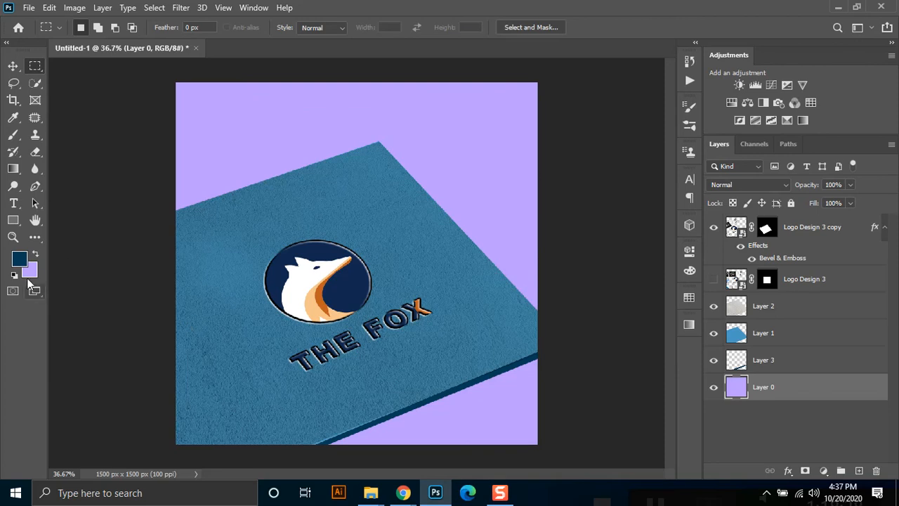
# Choose a darker purple and shade the backdrop below the card's lower edge with a soft 448 px brush.
pyautogui.click(35, 276)
pyautogui.moveTo(611, 261); pyautogui.dragTo(612, 286)
pyautogui.click(848, 239)
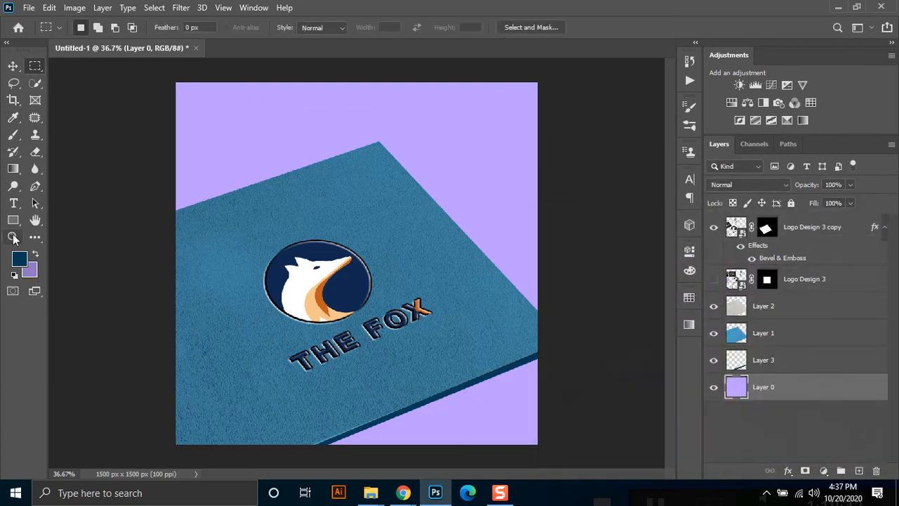
pyautogui.click(13, 135)
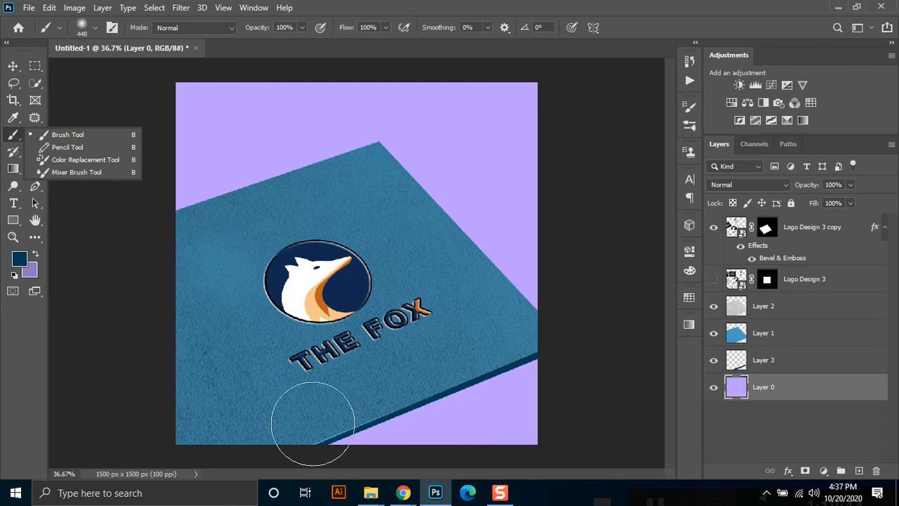
pyautogui.moveTo(438, 422); pyautogui.dragTo(558, 417)
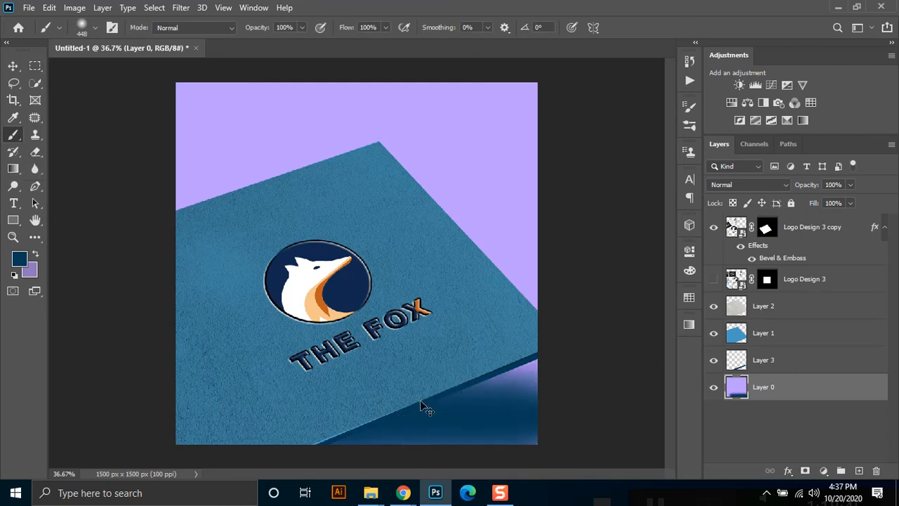
pyautogui.hotkey('ctrl', 'z')
pyautogui.press('x')
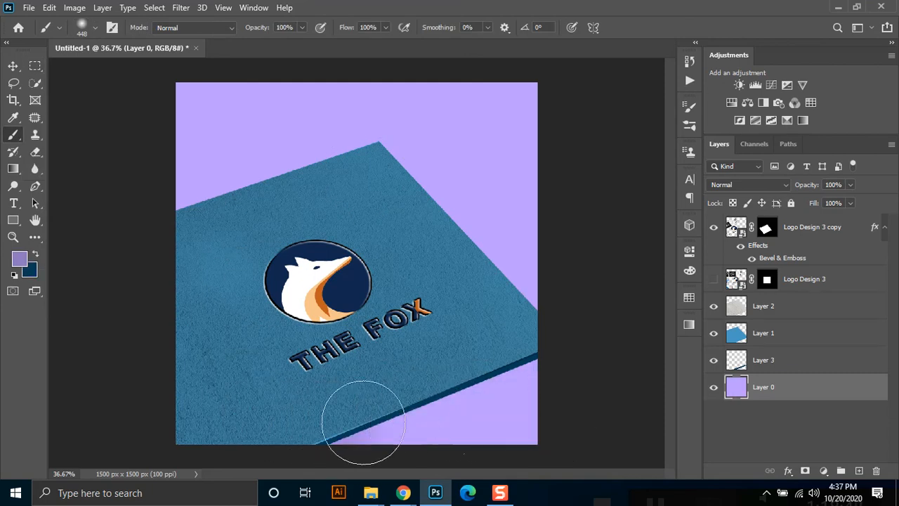
pyautogui.moveTo(329, 423); pyautogui.dragTo(553, 412)
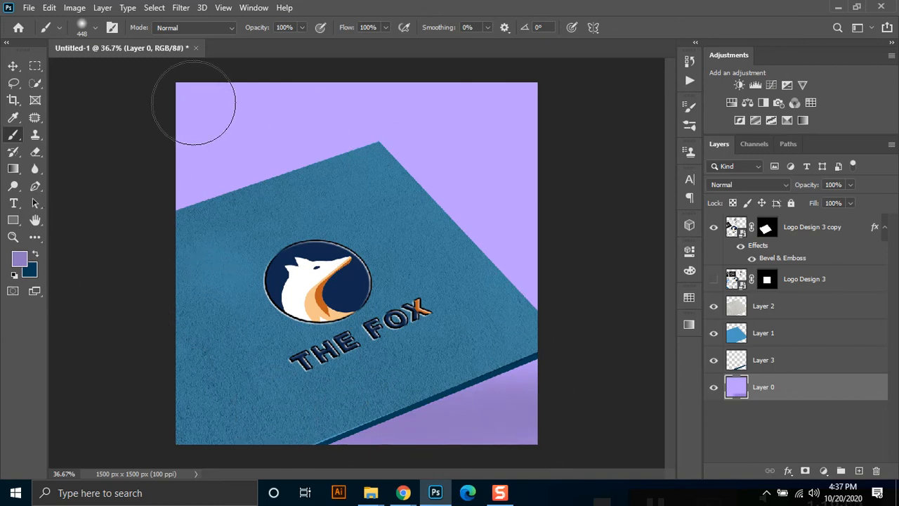
pyautogui.moveTo(181, 84); pyautogui.dragTo(572, 90)
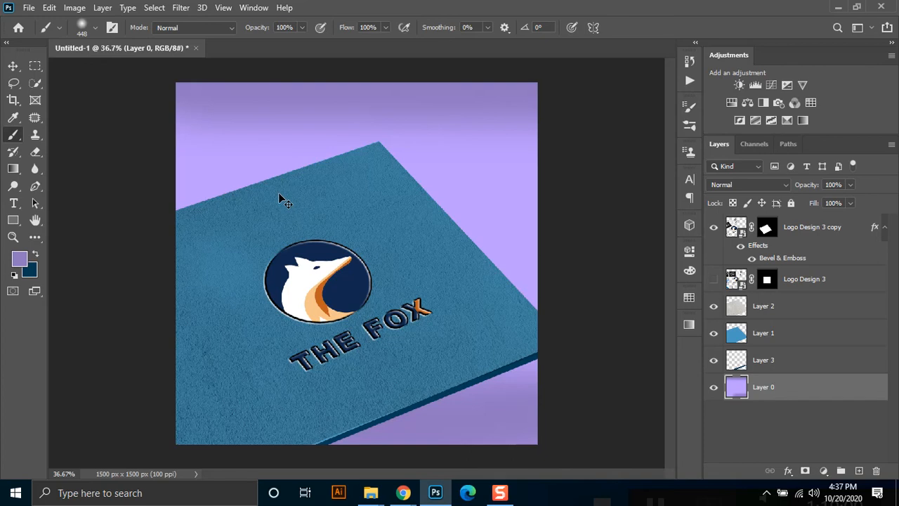
pyautogui.hotkey('ctrl', 'z')
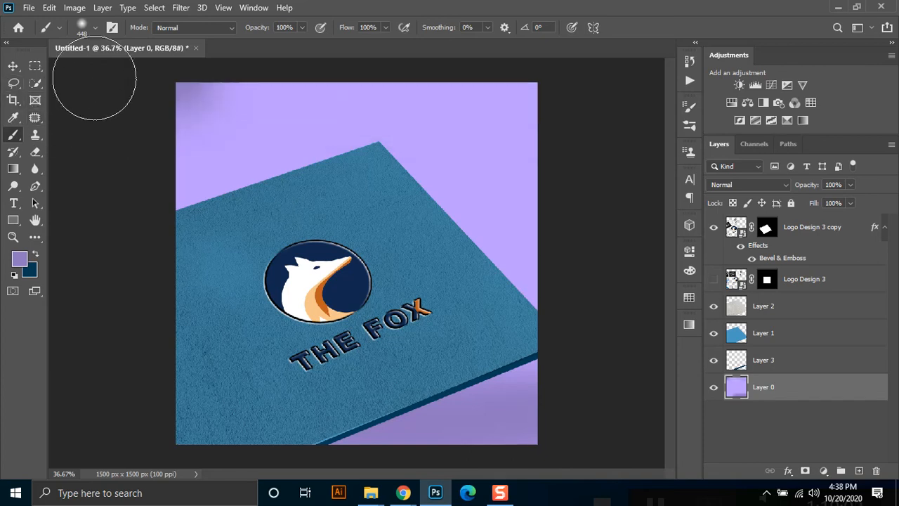
pyautogui.hotkey('ctrl', 'z')
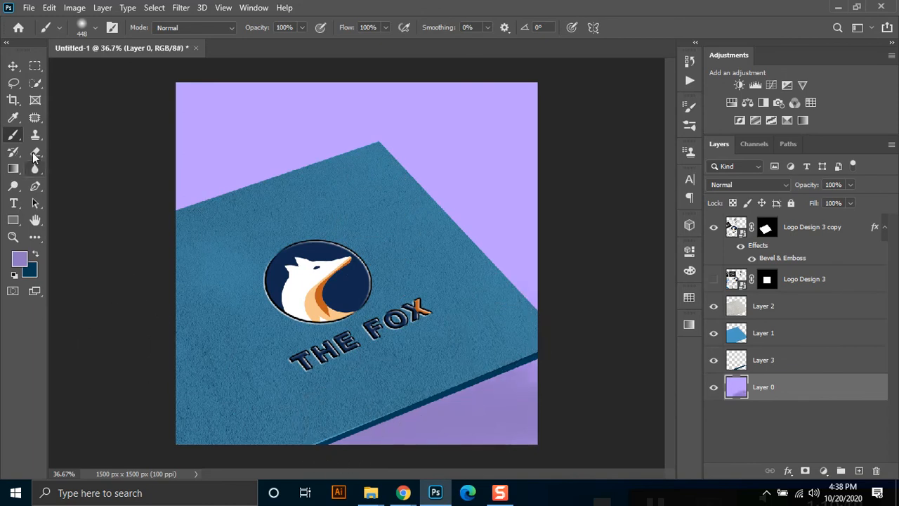
# Set the foreground color to black and add a new layer directly above the purple backdrop.
pyautogui.click(22, 262)
pyautogui.moveTo(581, 394); pyautogui.dragTo(537, 419)
pyautogui.click(848, 240)
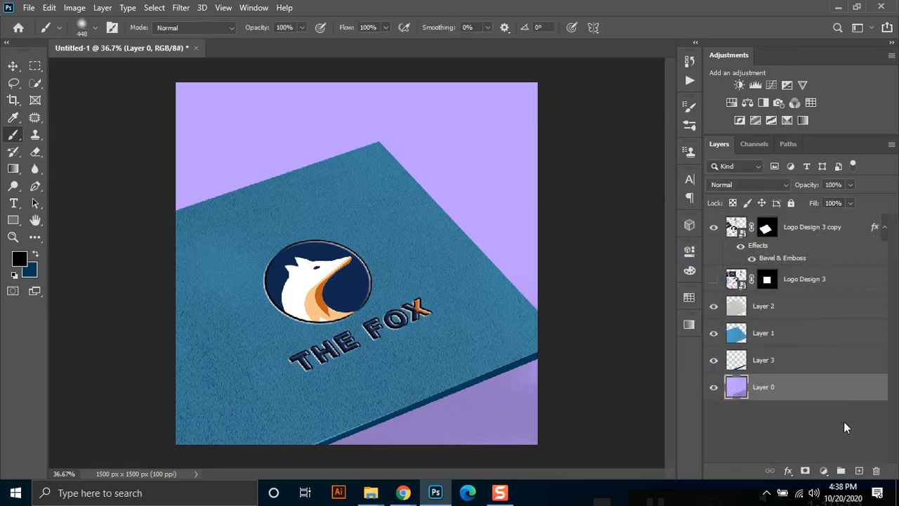
pyautogui.click(860, 471)
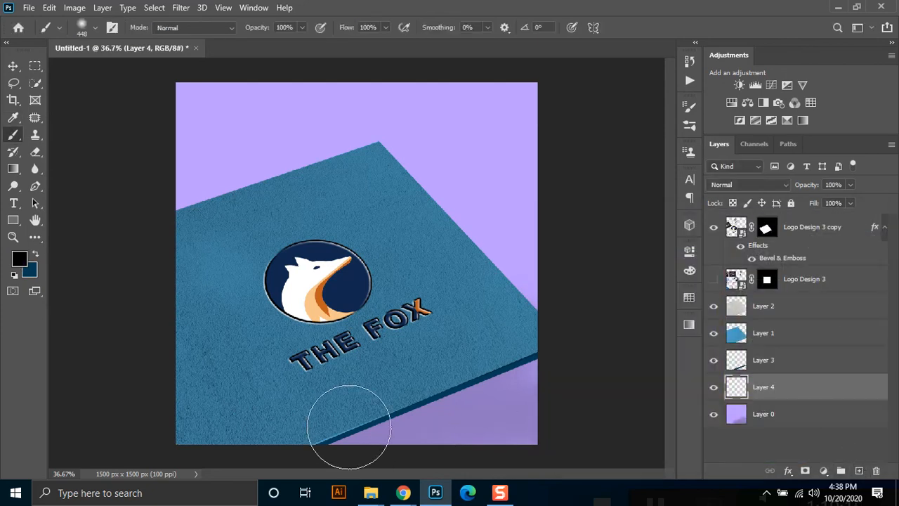
# Paint a black shadow beneath the card's lower edge with a Soft Round brush of 322 px at 0% hardness.
pyautogui.rightClick(373, 324)
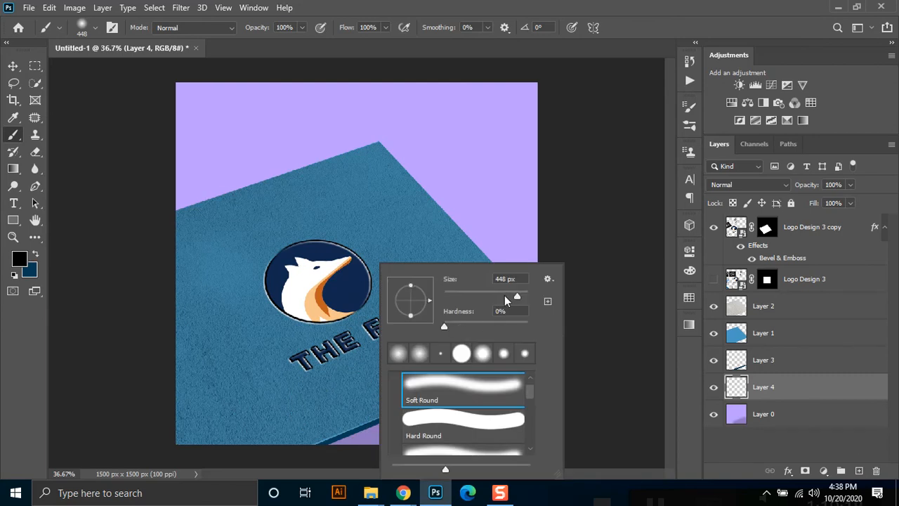
pyautogui.moveTo(510, 294); pyautogui.dragTo(512, 293)
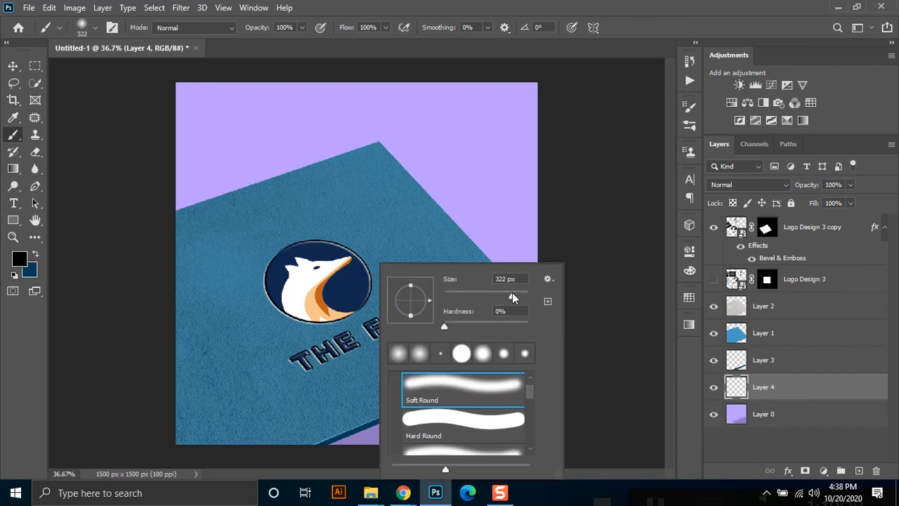
pyautogui.click(608, 5)
pyautogui.moveTo(309, 419)
pyautogui.mouseDown()
pyautogui.moveTo(460, 408)
pyautogui.moveTo(498, 425)
pyautogui.moveTo(496, 439)
pyautogui.mouseUp()
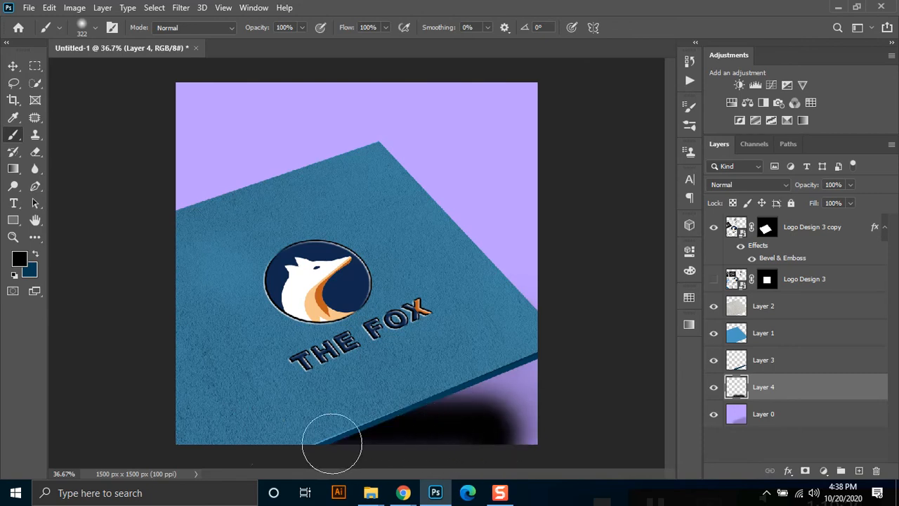
pyautogui.moveTo(433, 394)
pyautogui.mouseDown()
pyautogui.moveTo(457, 381)
pyautogui.moveTo(466, 406)
pyautogui.moveTo(476, 398)
pyautogui.moveTo(351, 433)
pyautogui.moveTo(458, 434)
pyautogui.moveTo(359, 401)
pyautogui.moveTo(460, 367)
pyautogui.moveTo(400, 424)
pyautogui.moveTo(482, 403)
pyautogui.moveTo(488, 442)
pyautogui.moveTo(402, 419)
pyautogui.mouseUp()
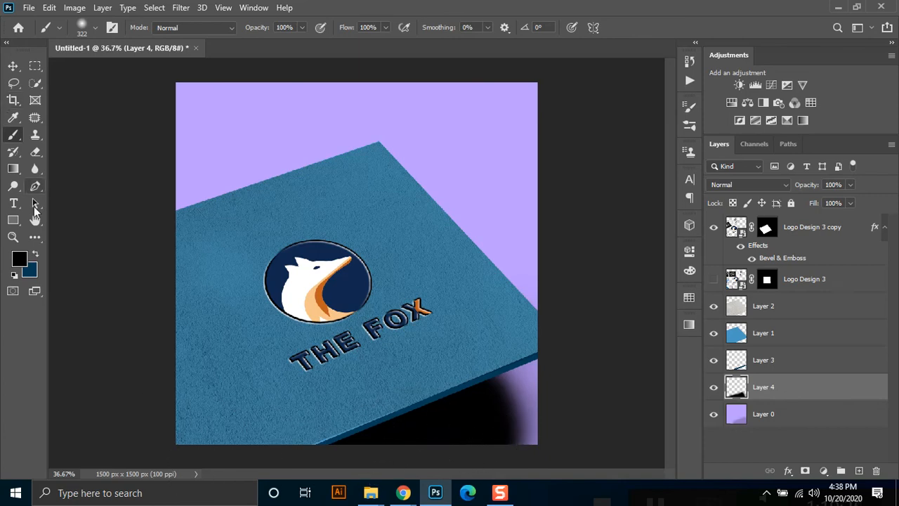
# Soften the outer right side of the black shadow using a 1102 px soft eraser at 0% hardness.
pyautogui.click(37, 152)
pyautogui.rightClick(636, 308)
pyautogui.click(667, 294)
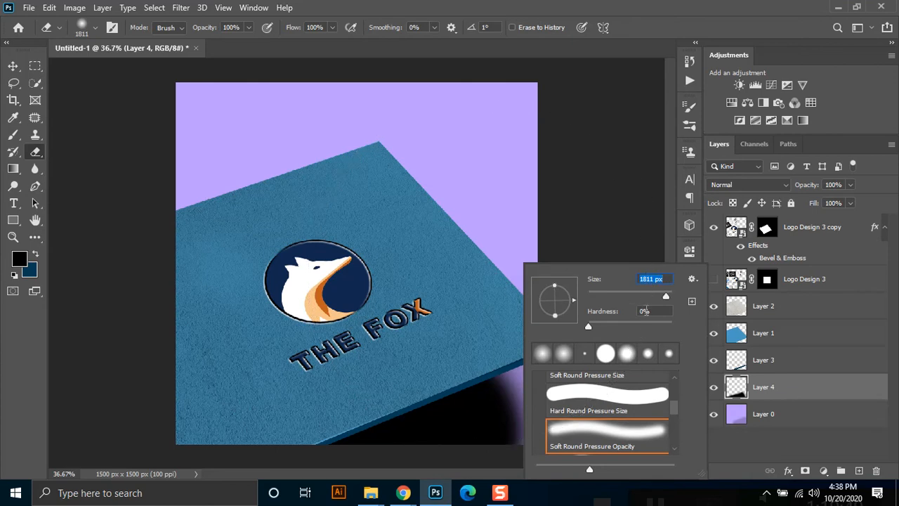
pyautogui.write('1102')
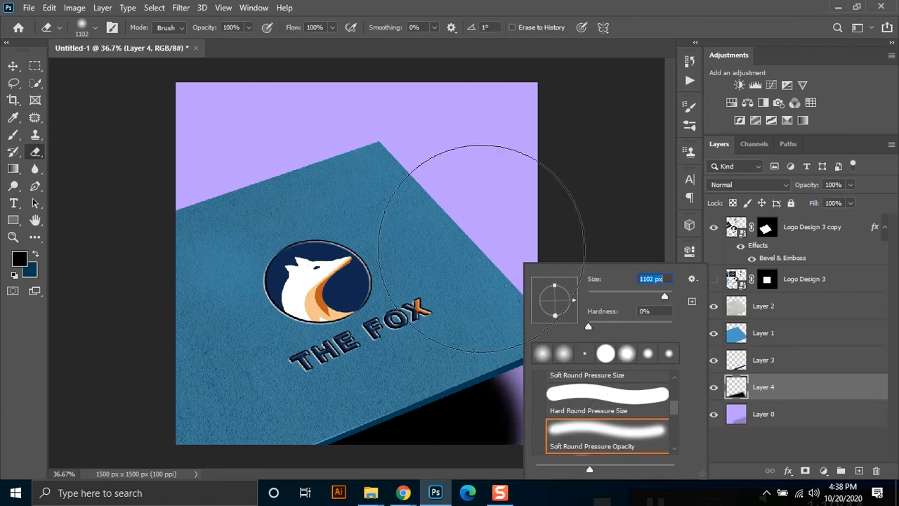
pyautogui.press('Return')
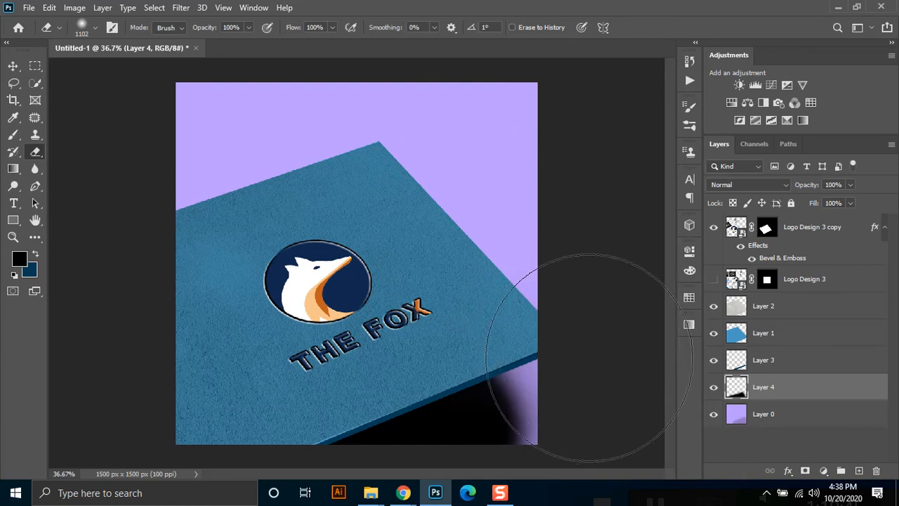
pyautogui.click(592, 360)
pyautogui.click(625, 361)
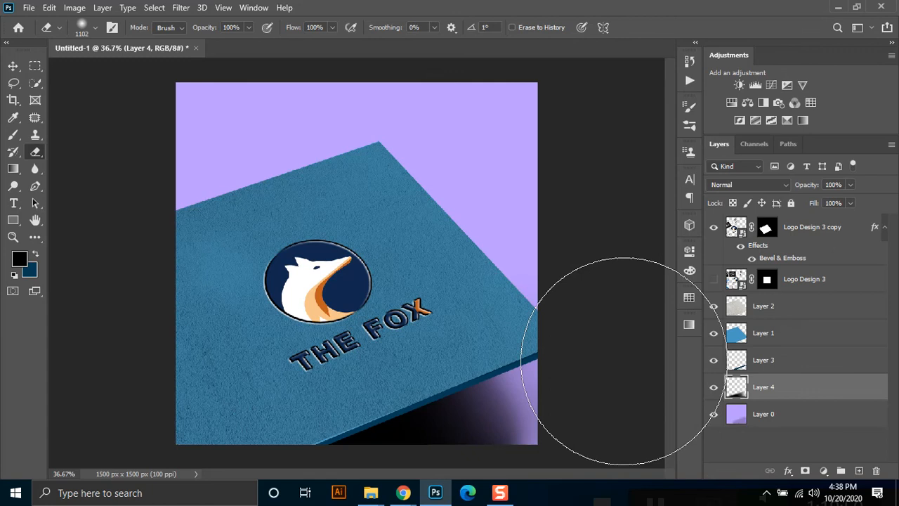
# Set the shadow layer's blend mode to Multiply and its opacity to 52%.
pyautogui.click(35, 65)
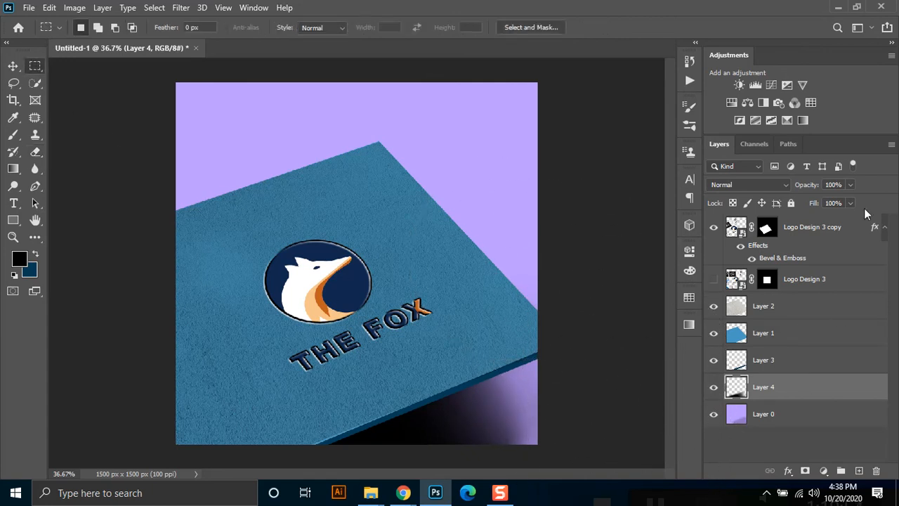
pyautogui.click(756, 186)
pyautogui.click(779, 202)
pyautogui.click(850, 184)
pyautogui.moveTo(849, 198); pyautogui.dragTo(823, 200)
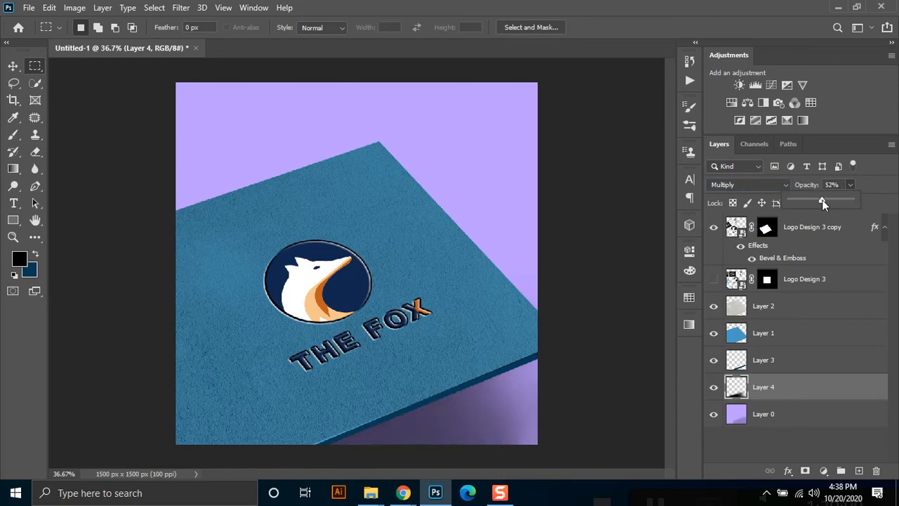
# Add a new layer above the first shadow and brush a smaller black shadow close beneath the card's lower edge.
pyautogui.click(13, 135)
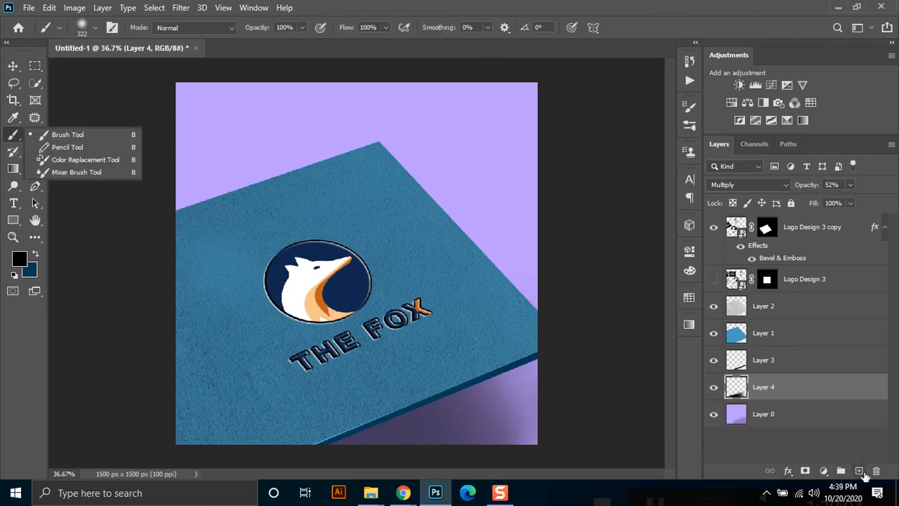
pyautogui.click(860, 471)
pyautogui.moveTo(324, 438); pyautogui.dragTo(433, 425)
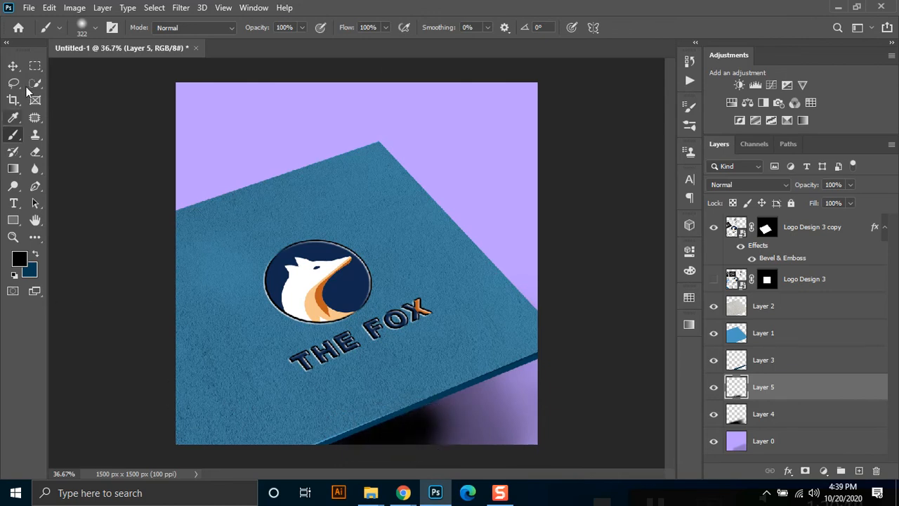
# Set the second shadow layer's opacity to 38% and its blend mode to Multiply.
pyautogui.click(36, 65)
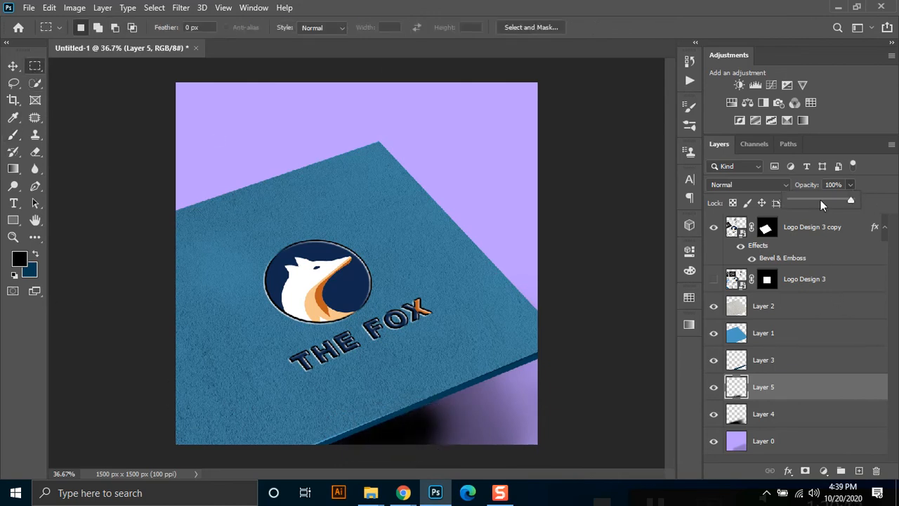
pyautogui.click(821, 200)
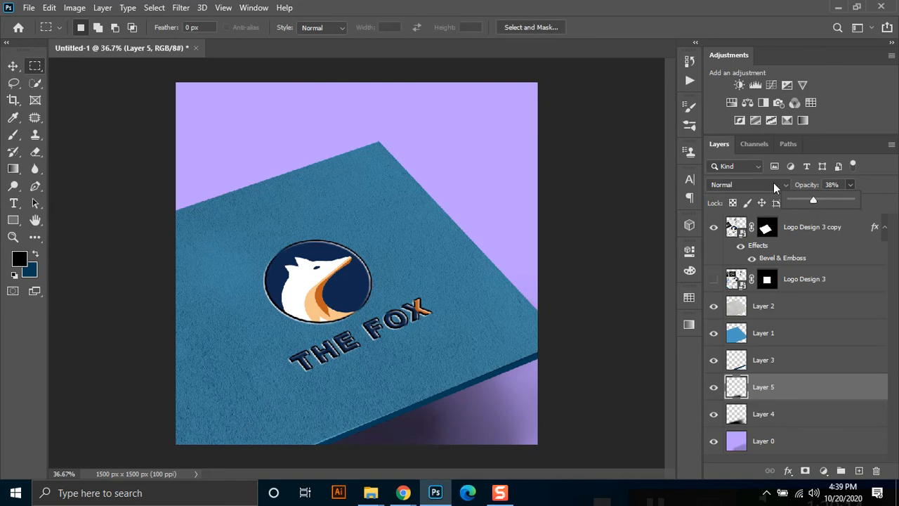
pyautogui.click(750, 184)
pyautogui.click(737, 204)
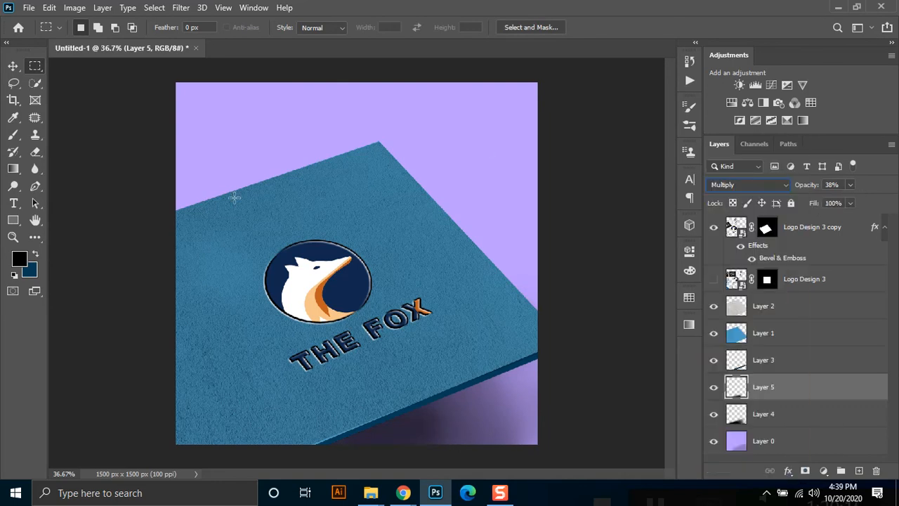
pyautogui.click(34, 153)
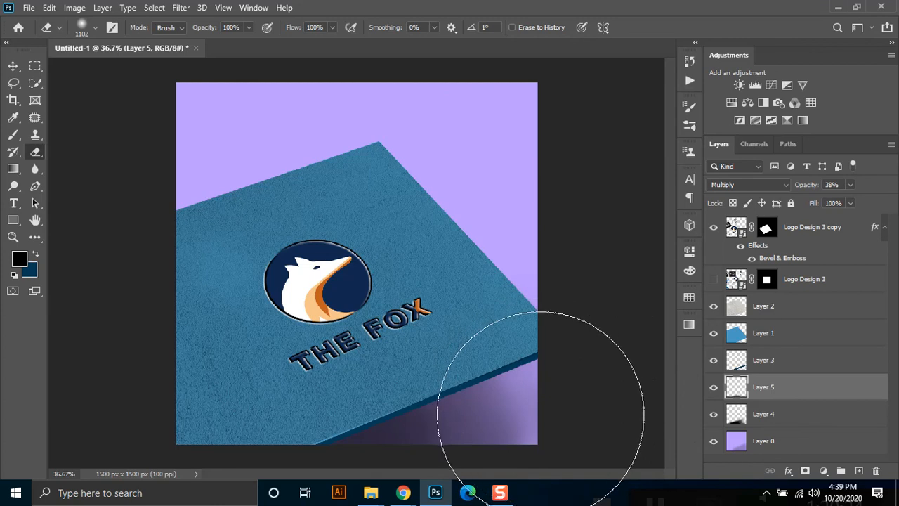
pyautogui.click(38, 65)
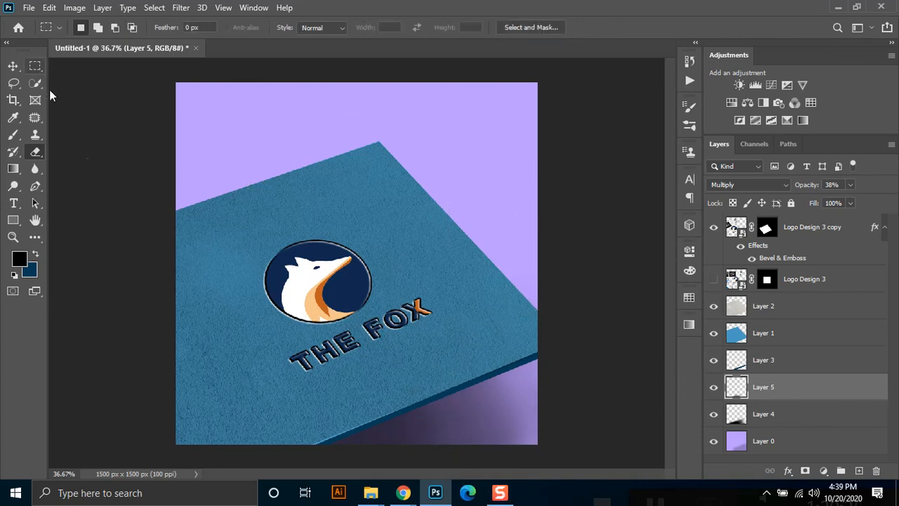
pyautogui.scroll(-2, 464, 393)
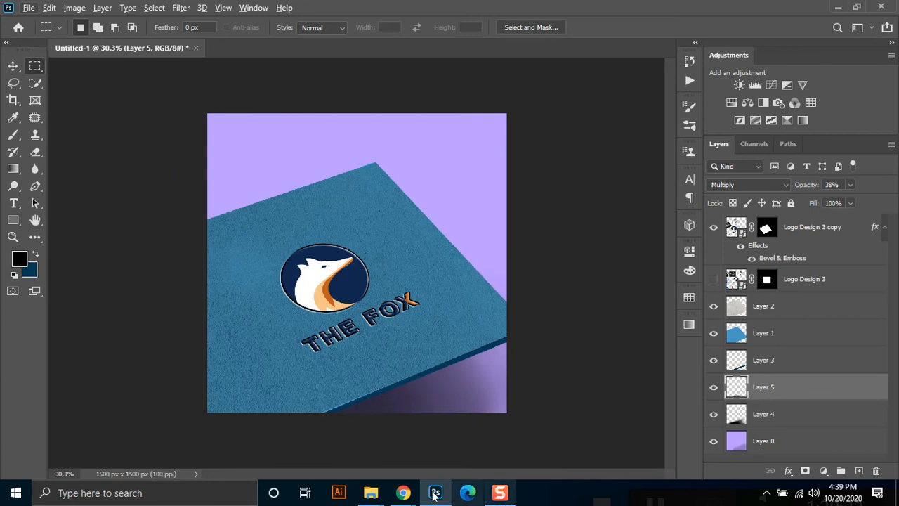
# Switch to Chrome, find the square yellow storefront sign in the logo mockup image results, and copy the 1200 × 900 image.
pyautogui.click(403, 492)
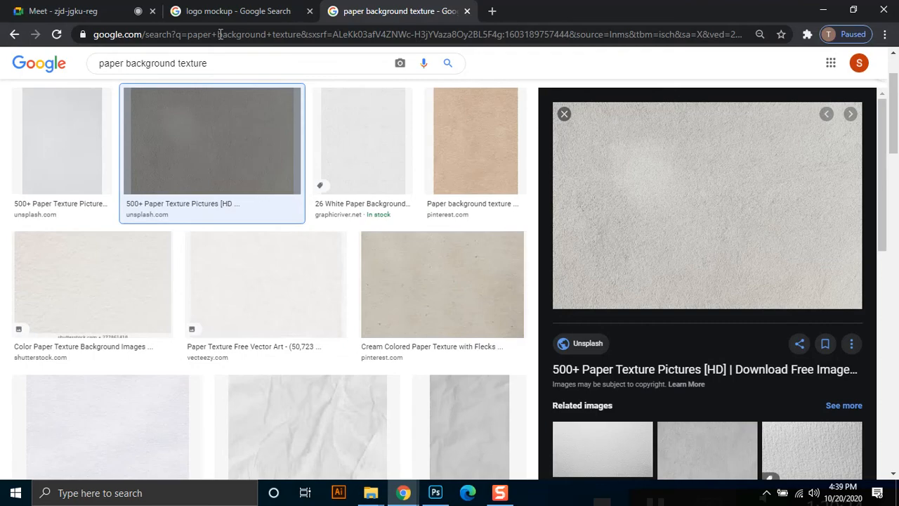
pyautogui.click(219, 11)
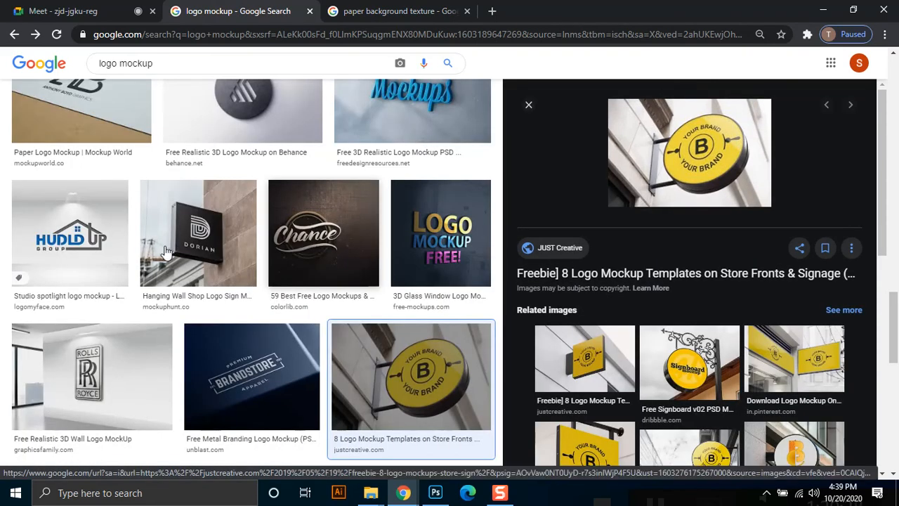
pyautogui.click(205, 230)
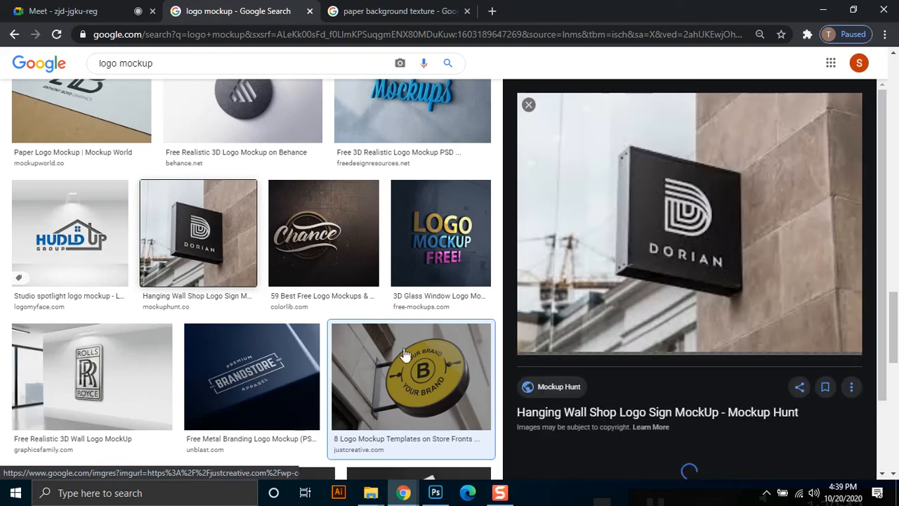
pyautogui.click(430, 380)
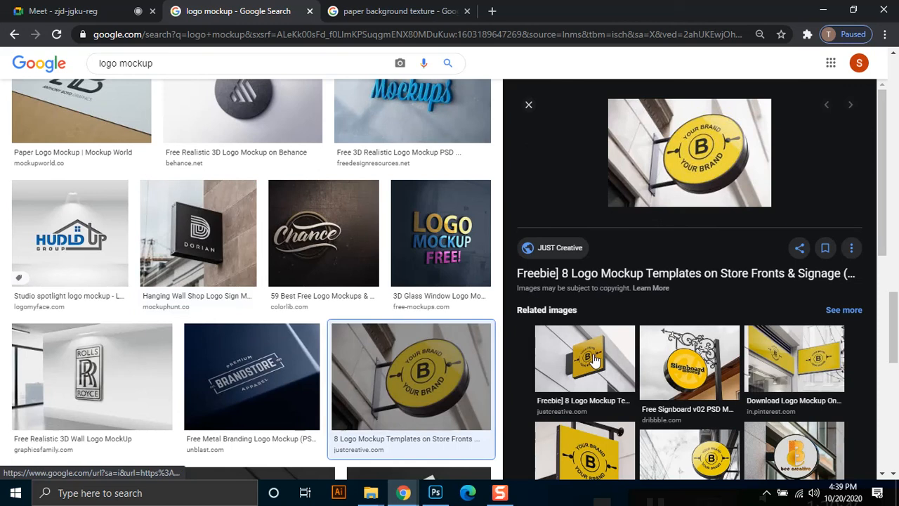
pyautogui.scroll(-2, 590, 344)
pyautogui.click(573, 357)
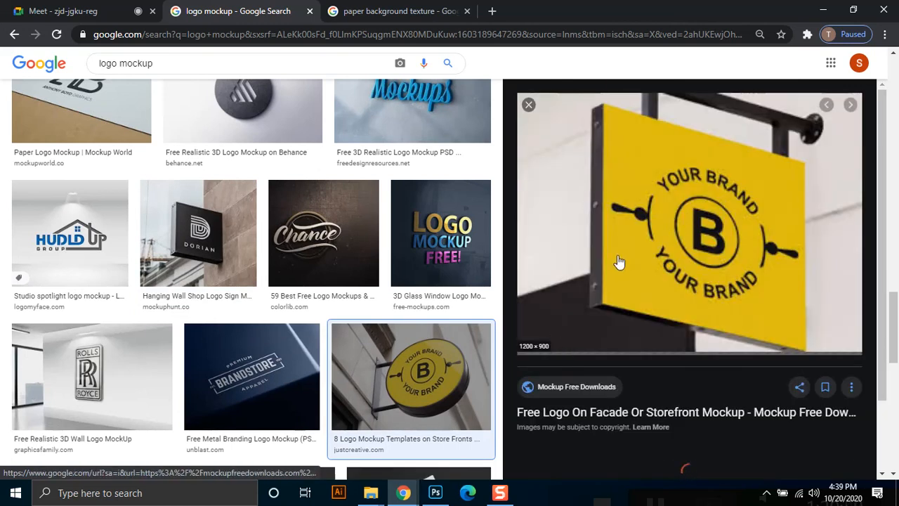
pyautogui.rightClick(660, 197)
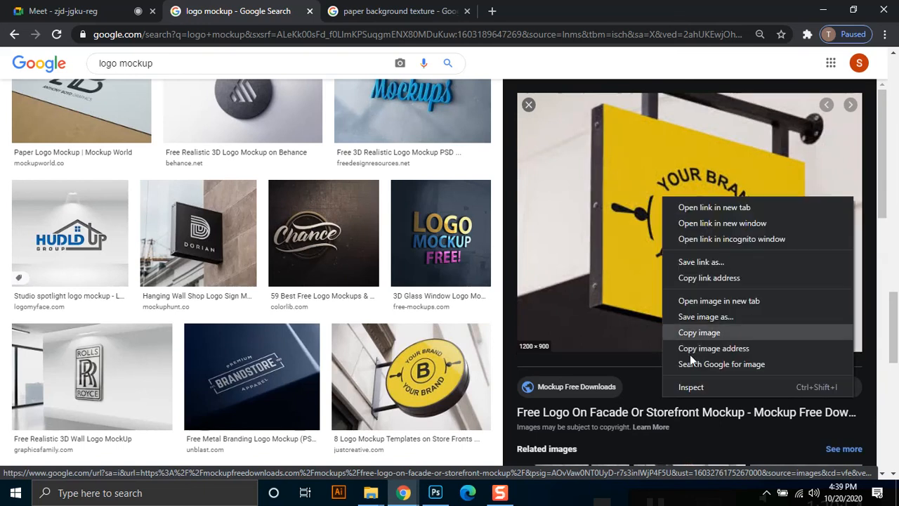
pyautogui.click(691, 336)
# Back in Photoshop, create a new 1200 x 900 px document and paste the copied sign image into it.
pyautogui.click(428, 495)
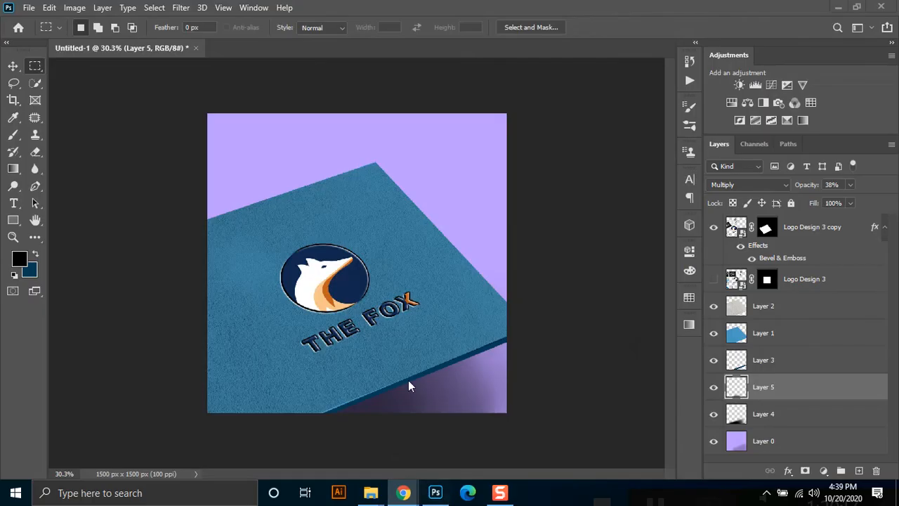
pyautogui.hotkey('ctrl', 'n')
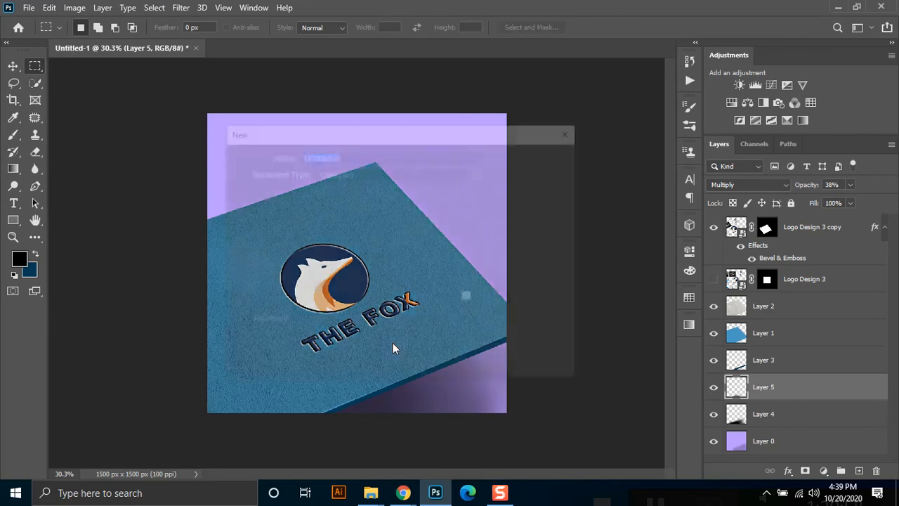
pyautogui.press('Return')
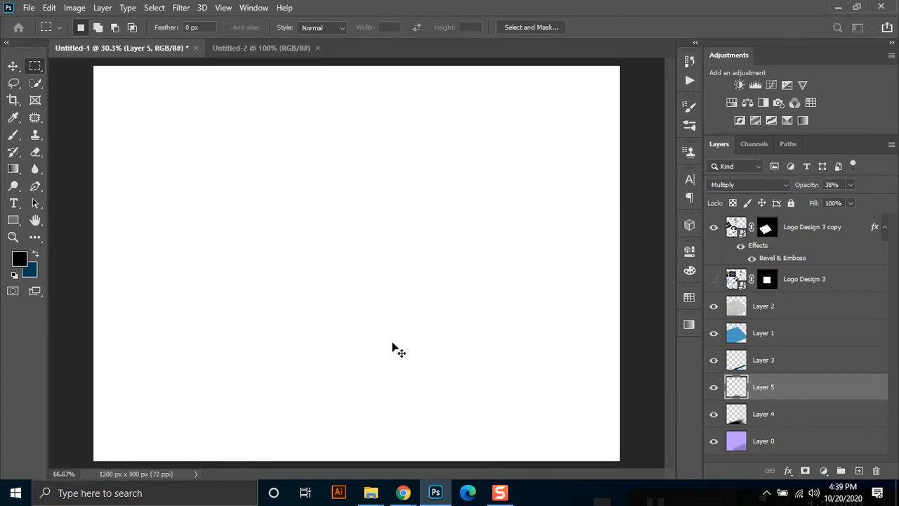
pyautogui.hotkey('ctrl', 'v')
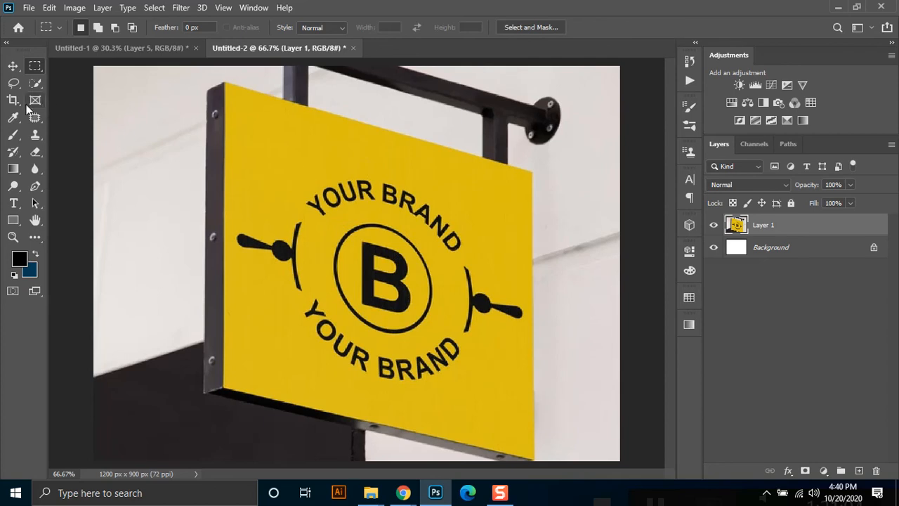
# Lasso the upper curved YOUR BRAND text and replace it with clean yellow sign surface using the Patch tool.
pyautogui.click(13, 83)
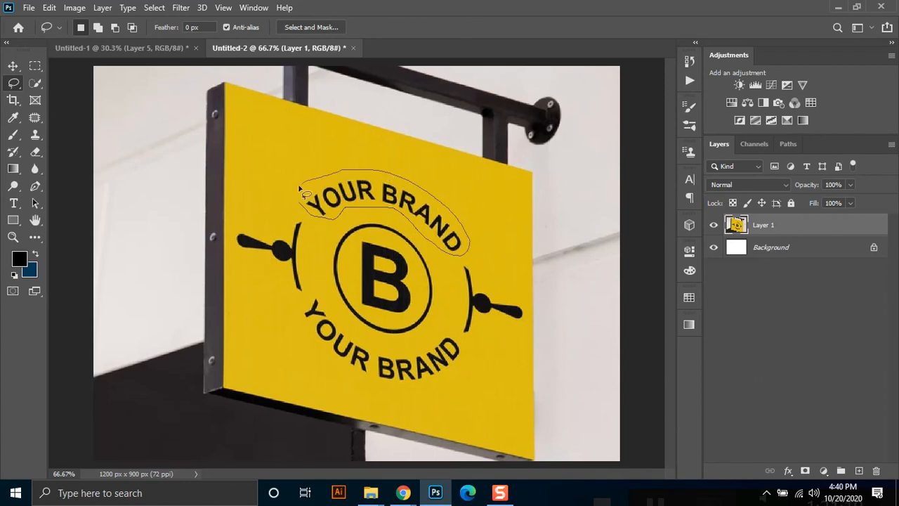
pyautogui.moveTo(303, 210); pyautogui.dragTo(301, 207)
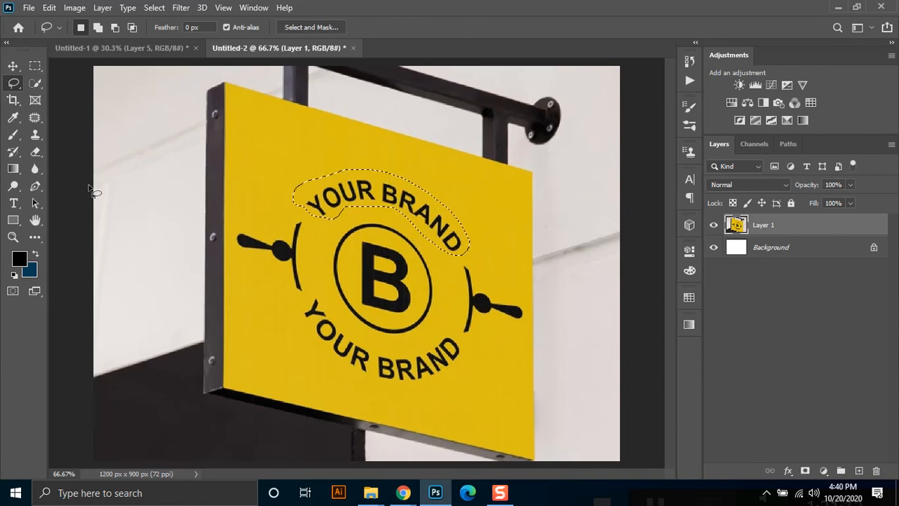
pyautogui.press('j')
pyautogui.moveTo(388, 203); pyautogui.dragTo(393, 169)
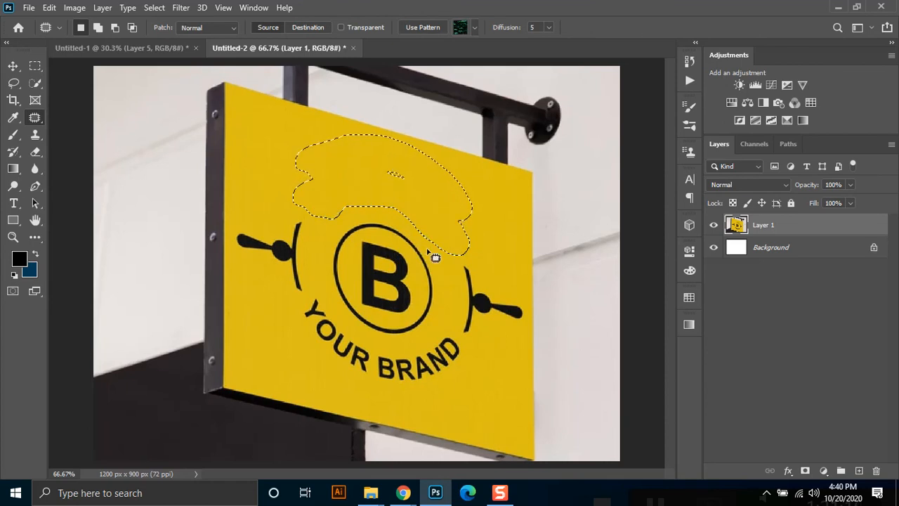
pyautogui.hotkey('ctrl', 'd')
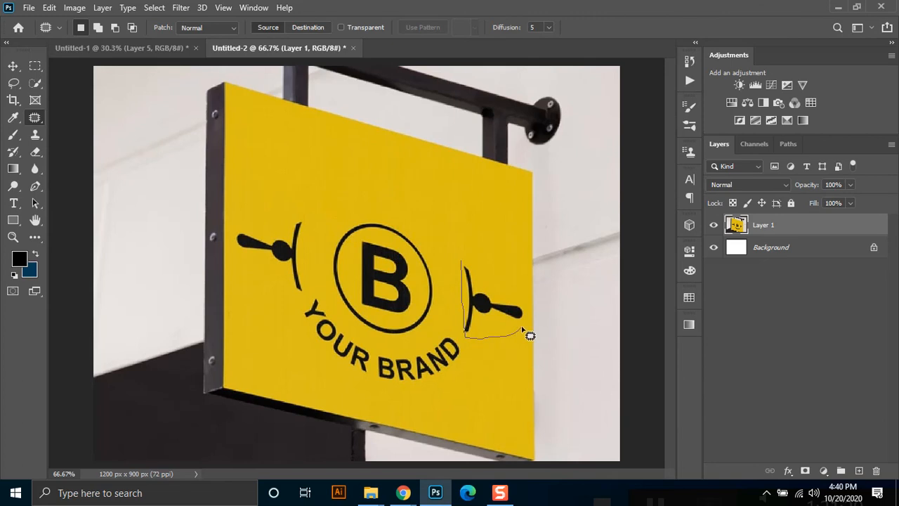
# Patch out the black spoon-like ornaments on both sides of the sign's emblem, including leftover traces near the right one.
pyautogui.moveTo(463, 264); pyautogui.dragTo(465, 262)
pyautogui.moveTo(480, 302); pyautogui.dragTo(461, 213)
pyautogui.hotkey('ctrl', 'd')
pyautogui.moveTo(493, 351); pyautogui.dragTo(478, 288)
pyautogui.hotkey('ctrl', 'd')
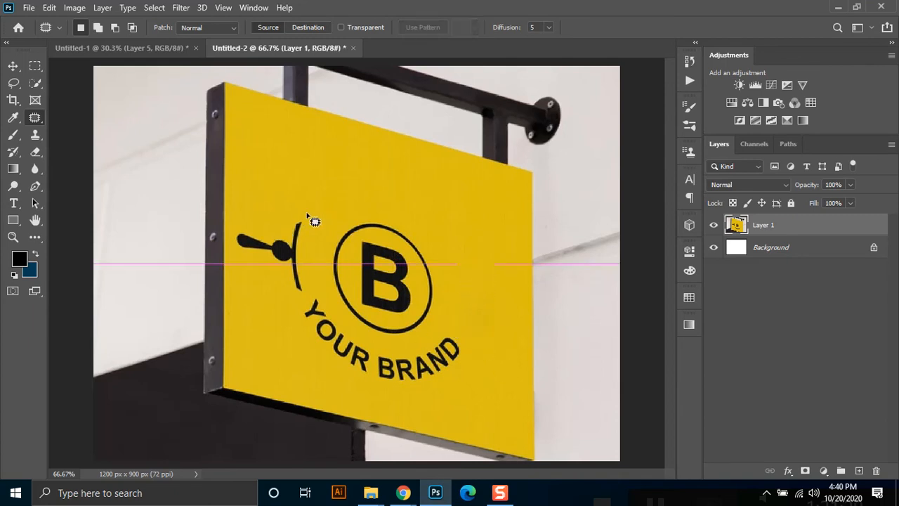
pyautogui.moveTo(246, 234)
pyautogui.mouseDown()
pyautogui.moveTo(282, 273)
pyautogui.moveTo(296, 296)
pyautogui.moveTo(307, 294)
pyautogui.moveTo(307, 213)
pyautogui.mouseUp()
pyautogui.moveTo(295, 255); pyautogui.dragTo(305, 187)
pyautogui.hotkey('ctrl', 'd')
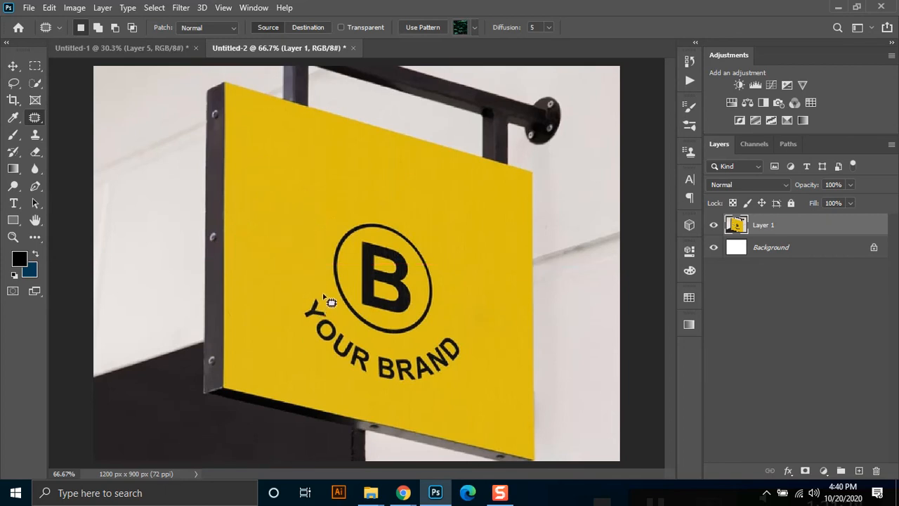
# Patch out the lower curved YOUR BRAND text with clean yellow from the upper part of the sign.
pyautogui.moveTo(317, 293)
pyautogui.mouseDown()
pyautogui.moveTo(344, 326)
pyautogui.moveTo(372, 343)
pyautogui.moveTo(424, 347)
pyautogui.moveTo(461, 336)
pyautogui.moveTo(471, 347)
pyautogui.moveTo(465, 363)
pyautogui.moveTo(423, 388)
pyautogui.moveTo(343, 389)
pyautogui.moveTo(310, 351)
pyautogui.moveTo(304, 294)
pyautogui.mouseUp()
pyautogui.moveTo(341, 335); pyautogui.dragTo(346, 170)
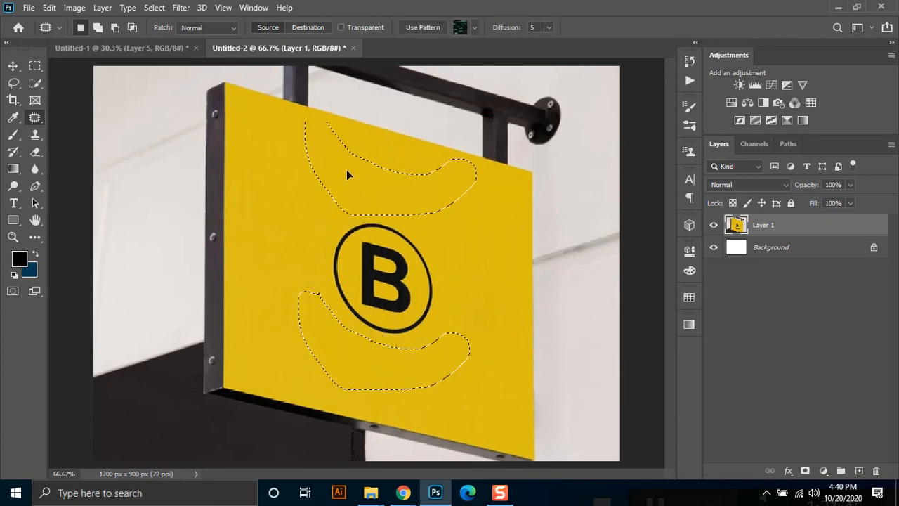
pyautogui.hotkey('ctrl', 'd')
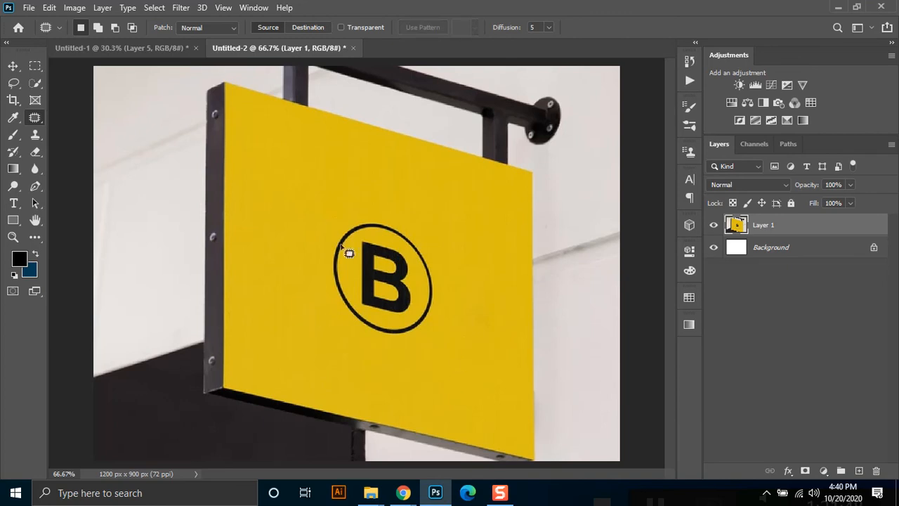
# Patch out the letter B and the circle around it so the sign face is plain yellow.
pyautogui.moveTo(353, 240)
pyautogui.mouseDown()
pyautogui.moveTo(361, 310)
pyautogui.moveTo(401, 318)
pyautogui.moveTo(421, 300)
pyautogui.moveTo(415, 259)
pyautogui.moveTo(390, 240)
pyautogui.moveTo(359, 242)
pyautogui.moveTo(457, 211)
pyautogui.mouseUp()
pyautogui.click(451, 300)
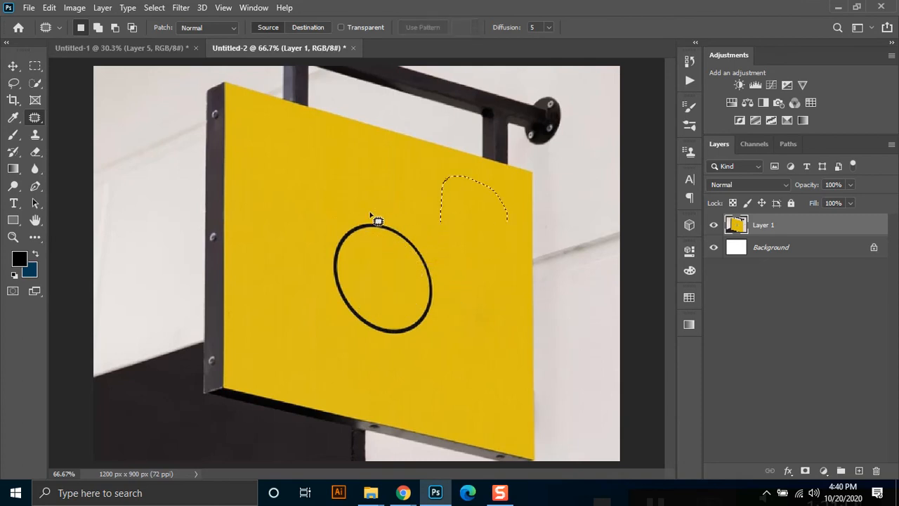
pyautogui.moveTo(353, 222)
pyautogui.mouseDown()
pyautogui.moveTo(325, 262)
pyautogui.moveTo(336, 302)
pyautogui.moveTo(387, 341)
pyautogui.moveTo(438, 317)
pyautogui.moveTo(443, 293)
pyautogui.moveTo(411, 229)
pyautogui.moveTo(351, 224)
pyautogui.mouseUp()
pyautogui.moveTo(396, 287); pyautogui.dragTo(321, 219)
pyautogui.hotkey('ctrl', 'd')
pyautogui.moveTo(444, 276)
pyautogui.mouseDown()
pyautogui.moveTo(376, 333)
pyautogui.moveTo(462, 315)
pyautogui.moveTo(456, 275)
pyautogui.mouseUp()
pyautogui.moveTo(445, 314); pyautogui.dragTo(389, 293)
pyautogui.hotkey('ctrl', 'd')
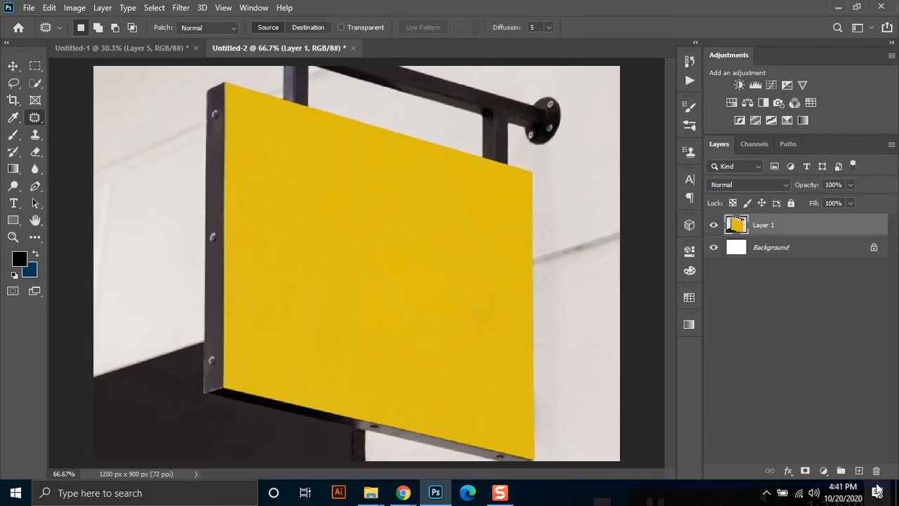
# Show the Logo Design 3 layer in Untitled-1, copy it into the sign document, and center the logo on the yellow face.
pyautogui.click(145, 60)
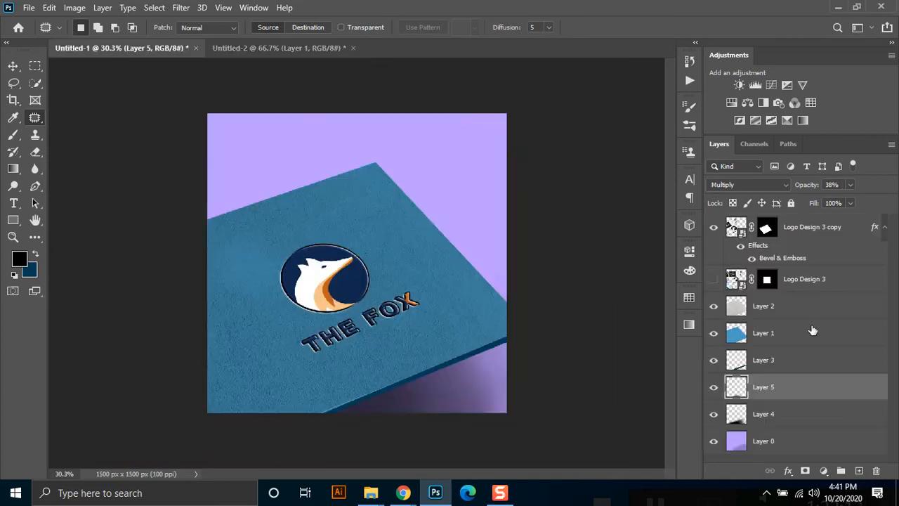
pyautogui.click(815, 279)
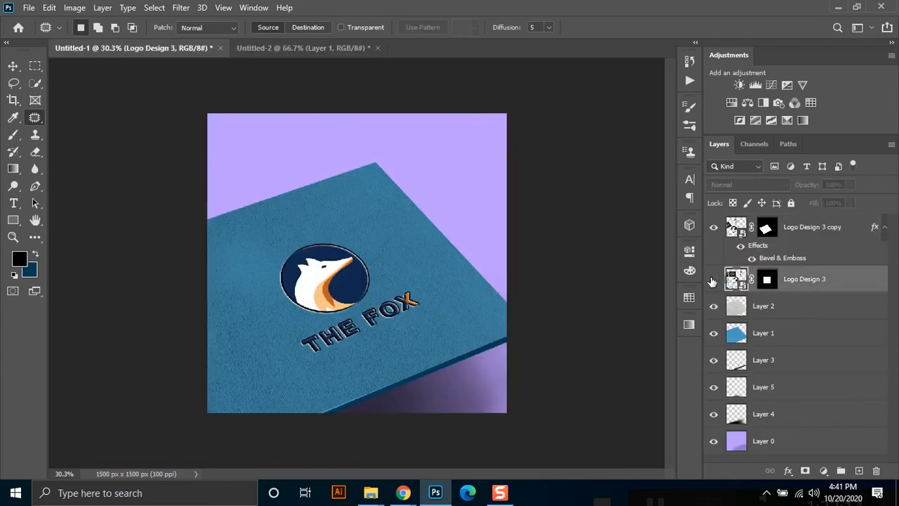
pyautogui.click(714, 280)
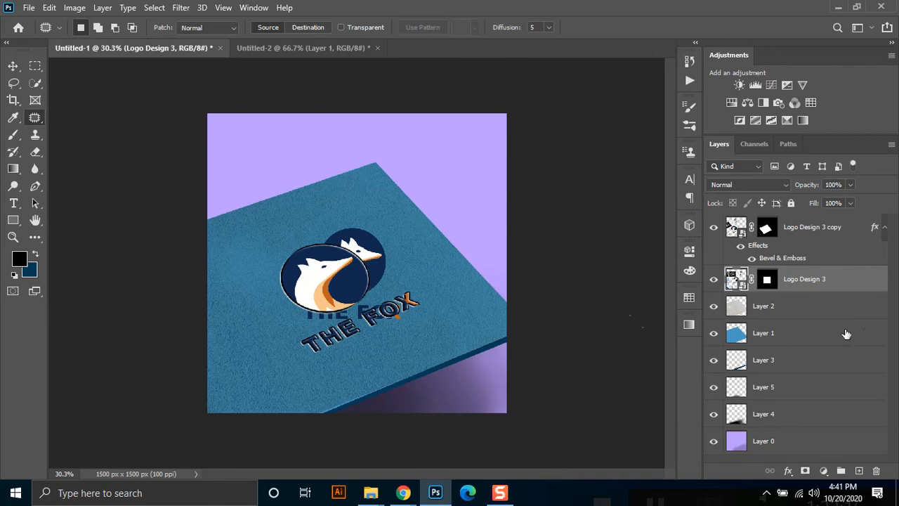
pyautogui.moveTo(817, 288); pyautogui.dragTo(573, 187)
pyautogui.moveTo(311, 52); pyautogui.dragTo(311, 50)
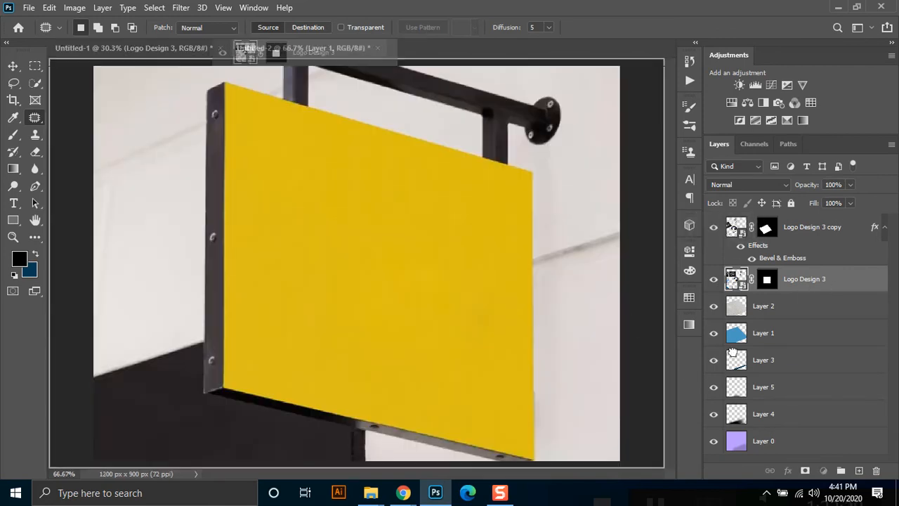
pyautogui.moveTo(513, 278); pyautogui.dragTo(523, 280)
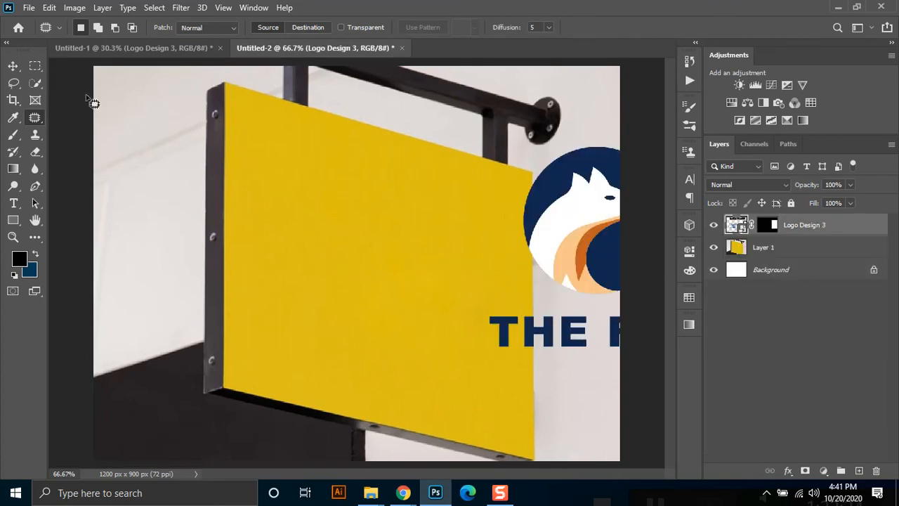
pyautogui.click(13, 65)
pyautogui.moveTo(364, 240); pyautogui.dragTo(354, 234)
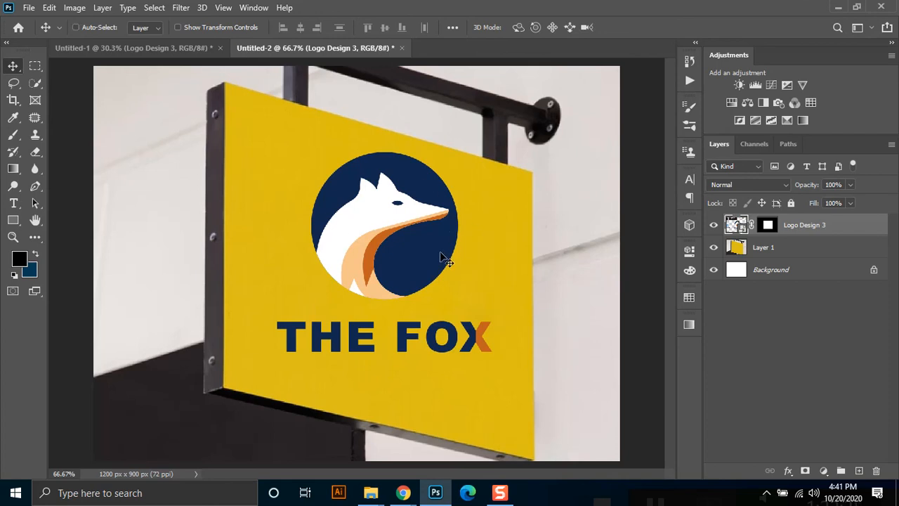
# Transform the fox logo by narrowing and skewing it vertically to match the sign's perspective, and center it on the face.
pyautogui.hotkey('ctrl', 't')
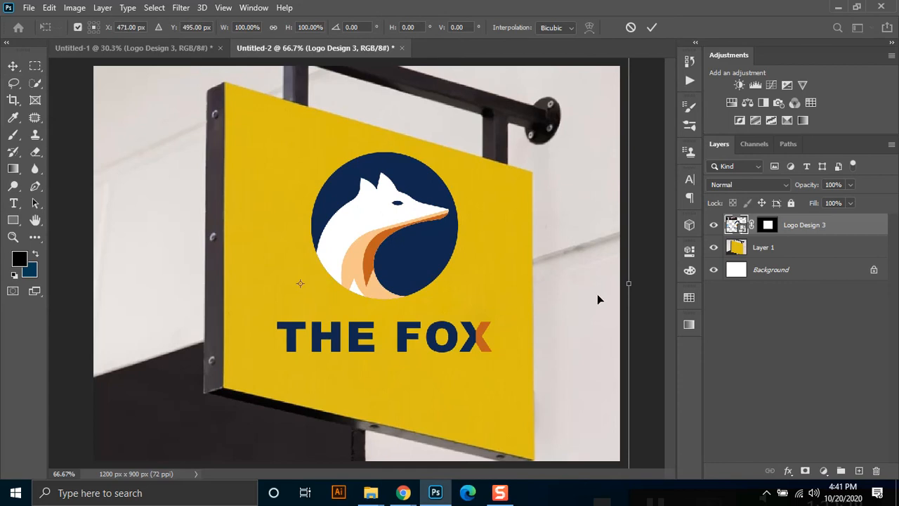
pyautogui.moveTo(629, 323); pyautogui.dragTo(623, 364)
pyautogui.moveTo(563, 308); pyautogui.dragTo(562, 307)
pyautogui.scroll(-3, 562, 308)
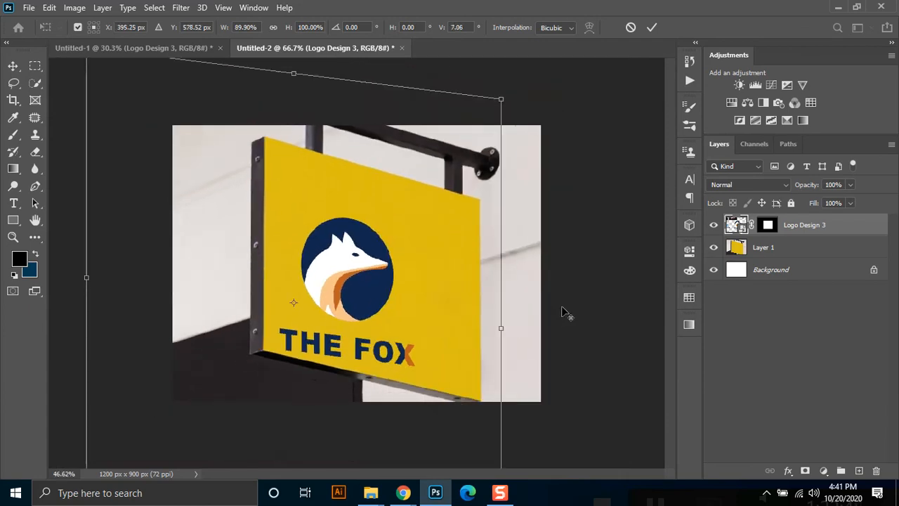
pyautogui.moveTo(87, 278); pyautogui.dragTo(149, 215)
pyautogui.moveTo(499, 333); pyautogui.dragTo(518, 328)
pyautogui.moveTo(148, 217); pyautogui.dragTo(523, 337)
pyautogui.press('Escape')
pyautogui.click(555, 386)
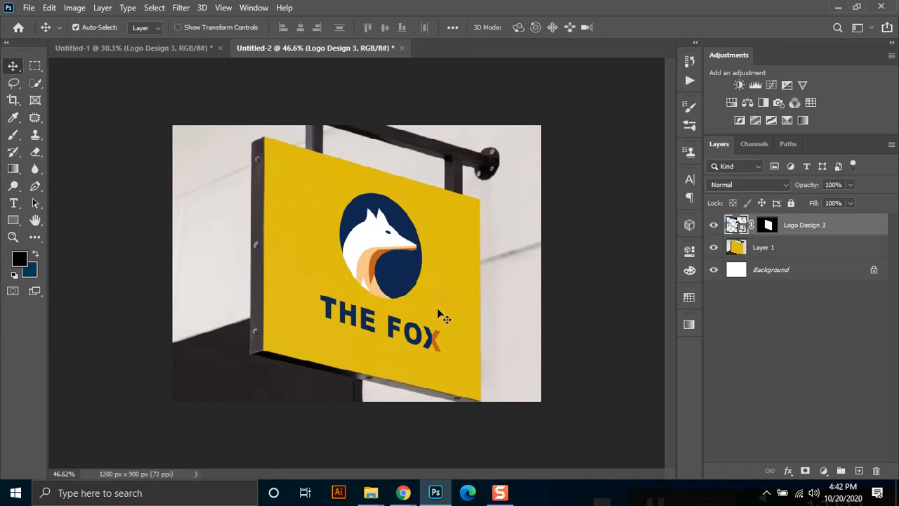
# Compare the yellow sign with and without the fox logo by hiding and reshowing the logo layer.
pyautogui.click(736, 246)
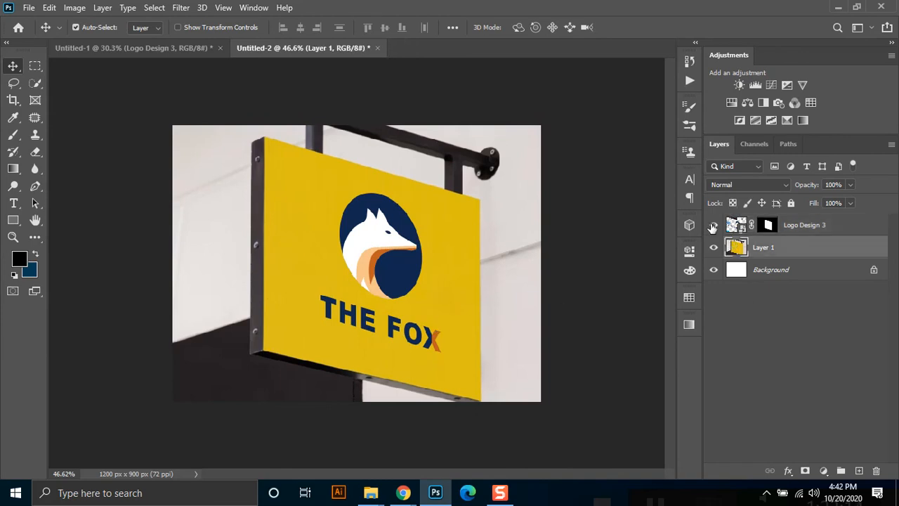
pyautogui.click(714, 225)
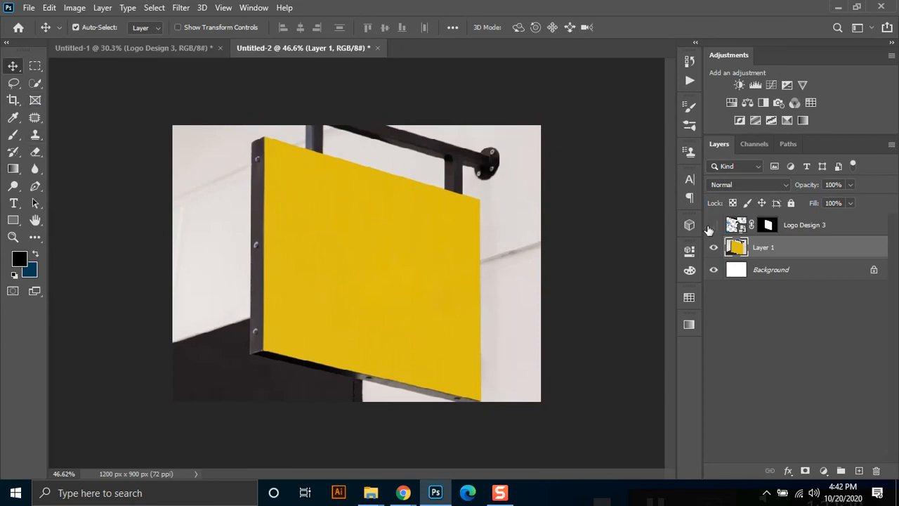
pyautogui.click(713, 225)
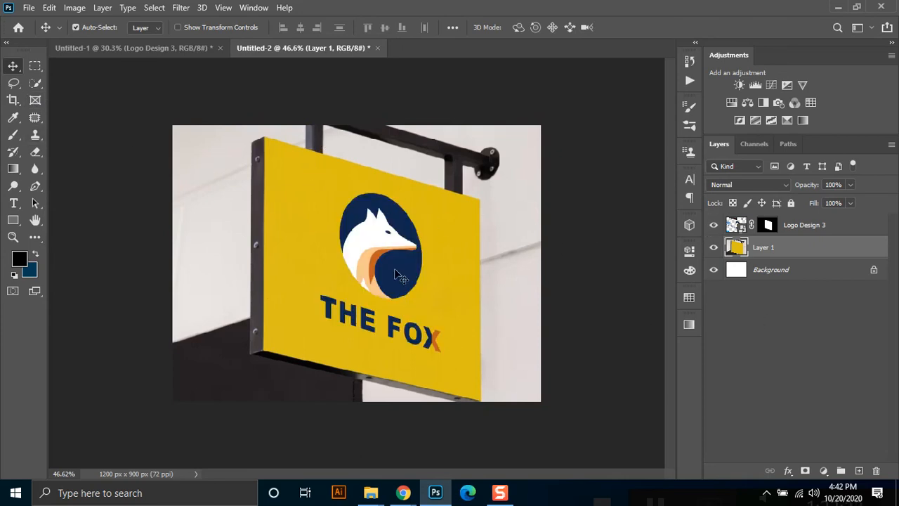
# Add an Outer Glow effect to the Logo Design 3 layer and set its glow colour to yellow, ffe400.
pyautogui.click(813, 229)
pyautogui.rightClick(855, 226)
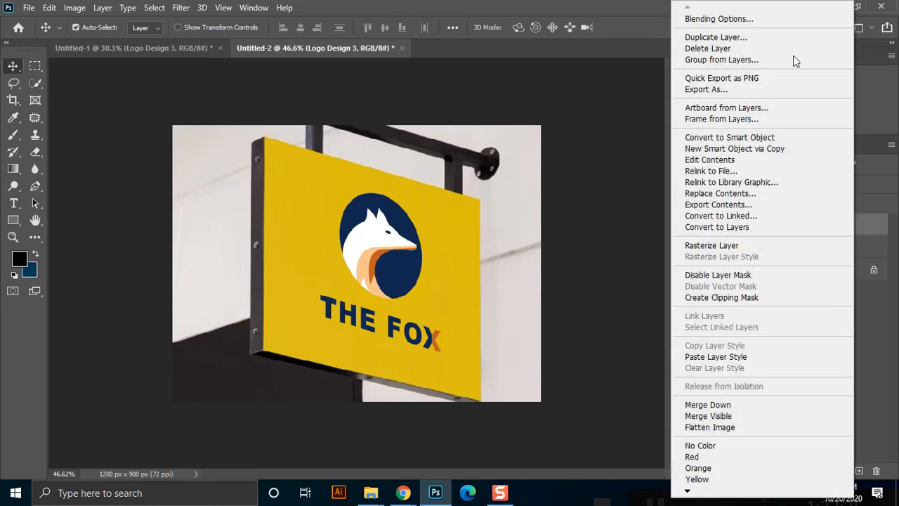
pyautogui.click(750, 22)
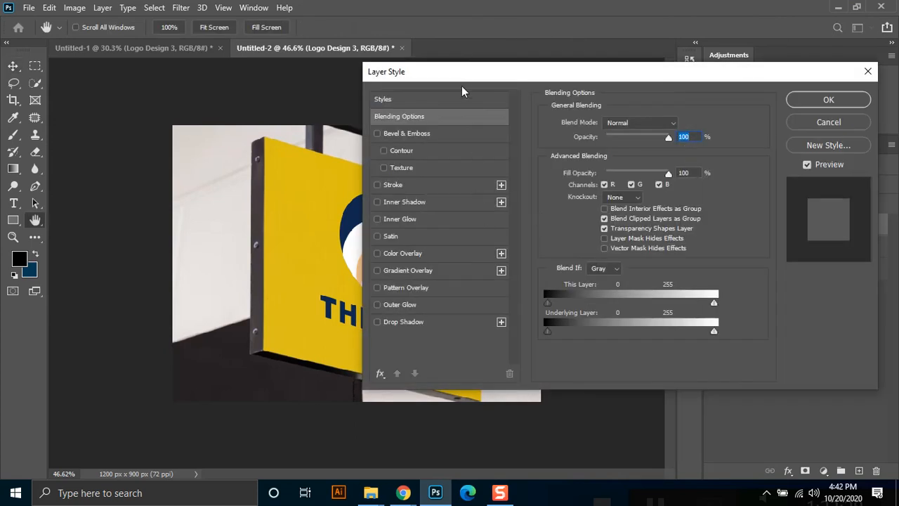
pyautogui.moveTo(482, 77); pyautogui.dragTo(613, 80)
pyautogui.click(508, 307)
pyautogui.click(531, 308)
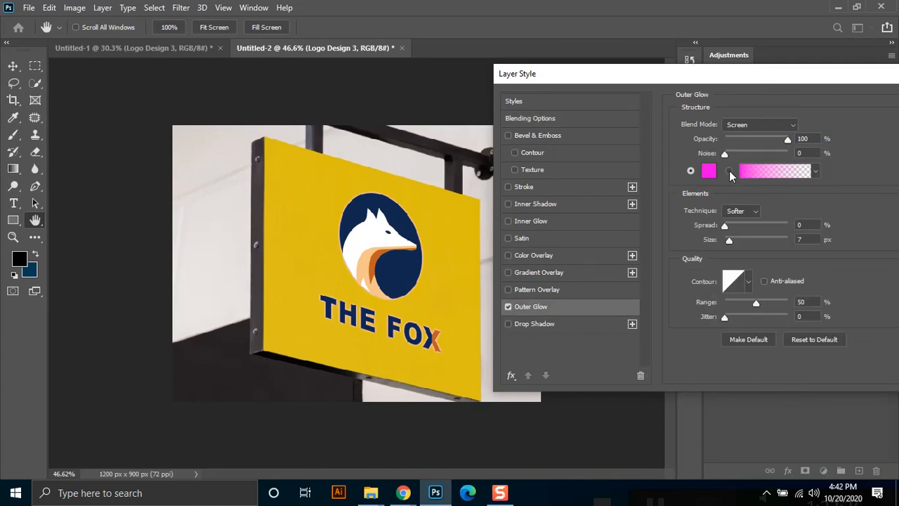
pyautogui.click(709, 172)
pyautogui.write('ffffff')
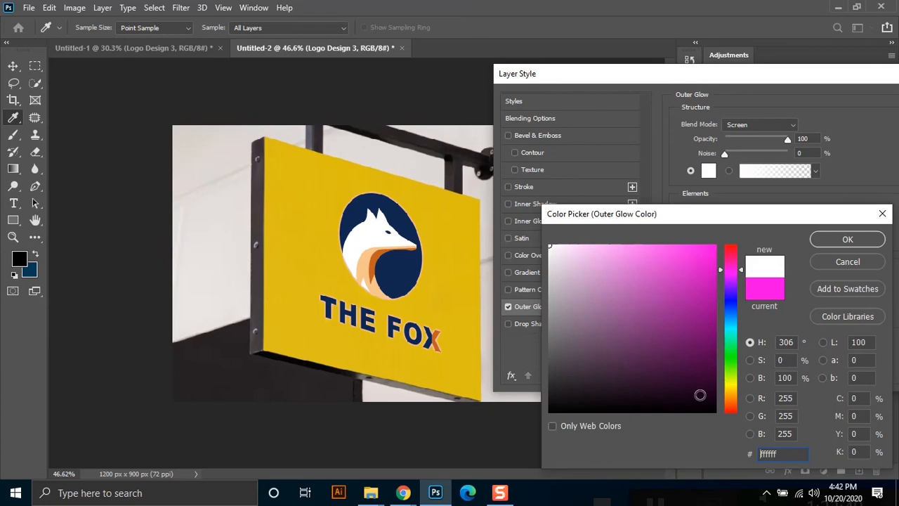
pyautogui.click(730, 387)
pyautogui.moveTo(683, 333)
pyautogui.mouseDown()
pyautogui.moveTo(690, 285)
pyautogui.moveTo(717, 244)
pyautogui.mouseUp()
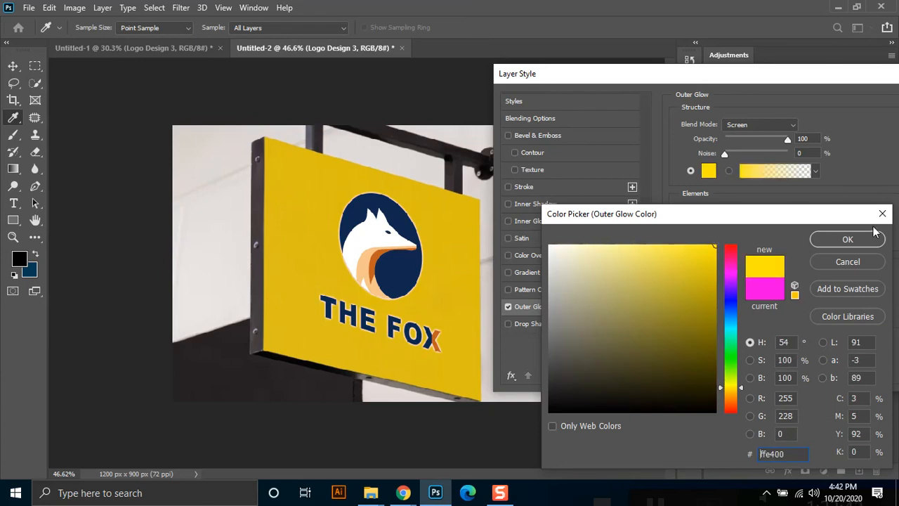
pyautogui.click(839, 241)
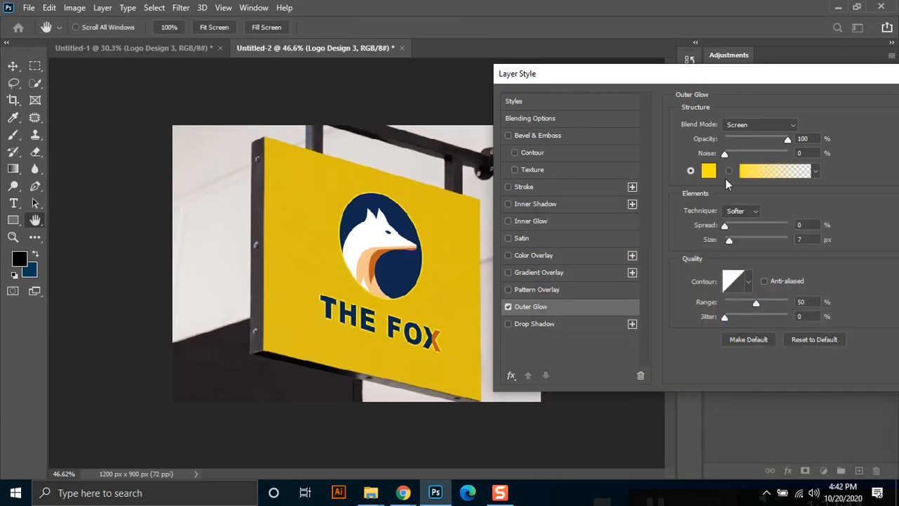
# Widen the logo's outer glow by increasing its spread and size, reduce its opacity, and apply the layer style.
pyautogui.moveTo(730, 225); pyautogui.dragTo(795, 238)
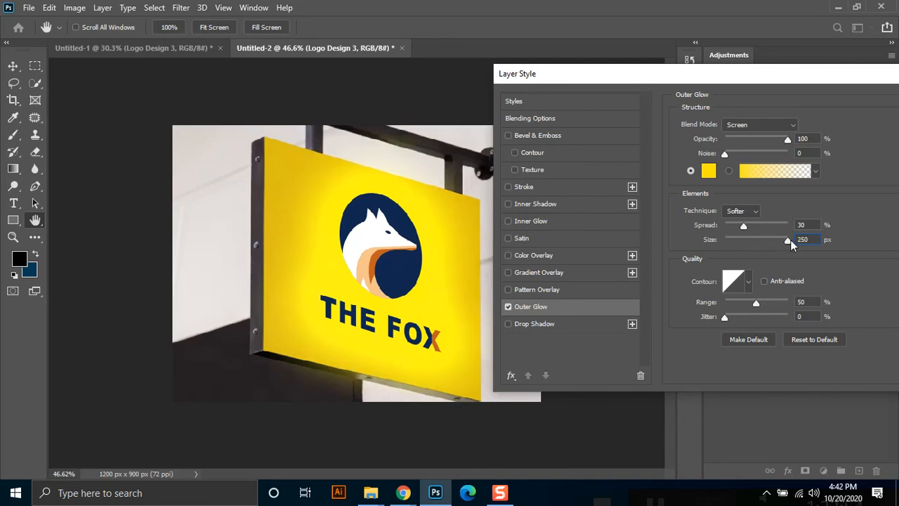
pyautogui.moveTo(783, 244); pyautogui.dragTo(768, 249)
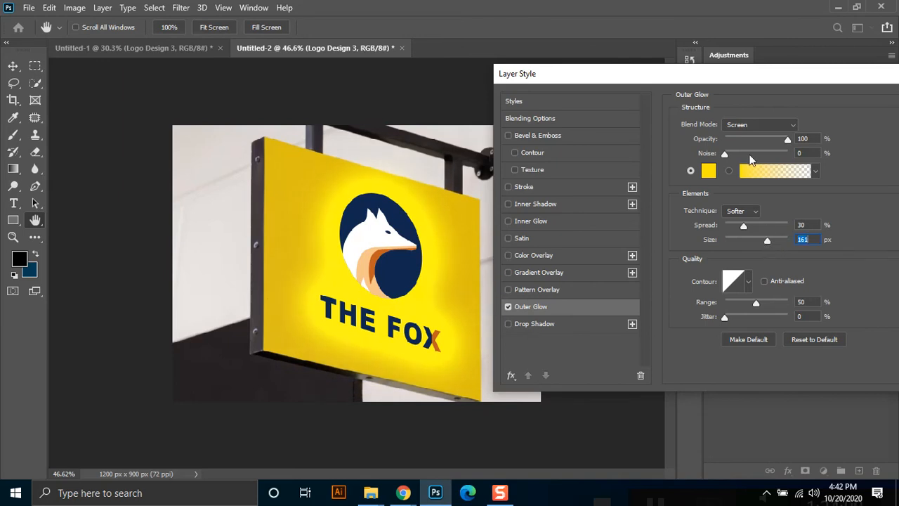
pyautogui.click(760, 139)
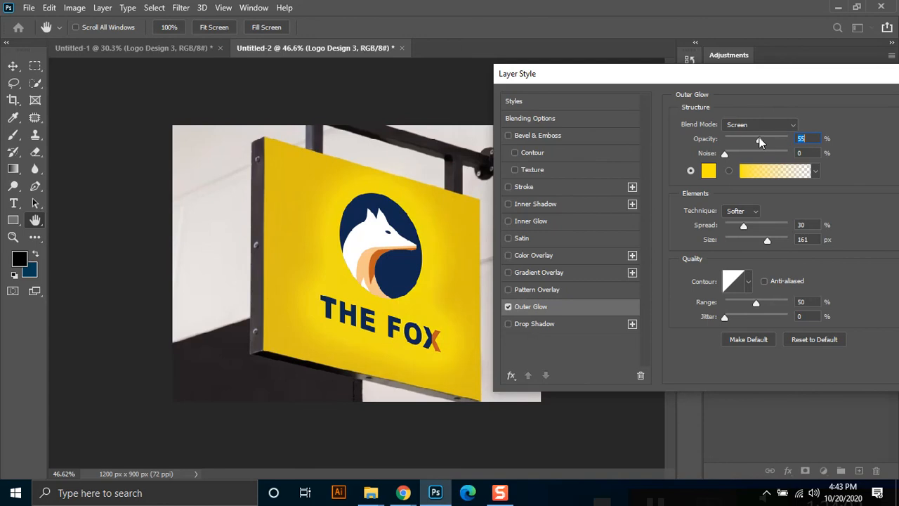
pyautogui.moveTo(761, 137); pyautogui.dragTo(768, 138)
pyautogui.moveTo(736, 227); pyautogui.dragTo(756, 246)
pyautogui.moveTo(728, 82); pyautogui.dragTo(538, 119)
pyautogui.click(747, 141)
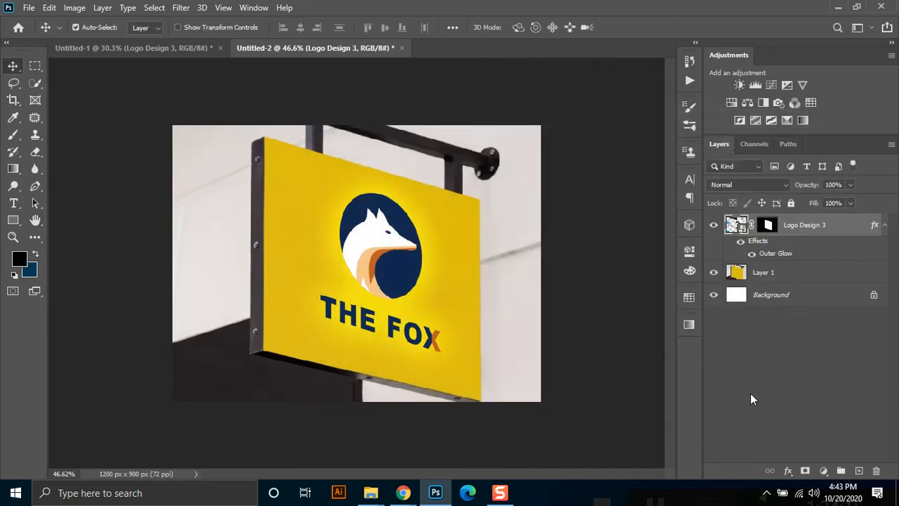
# Create a new layer above the logo and set the Soft Round brush to 168 px with 50% hardness.
pyautogui.click(858, 470)
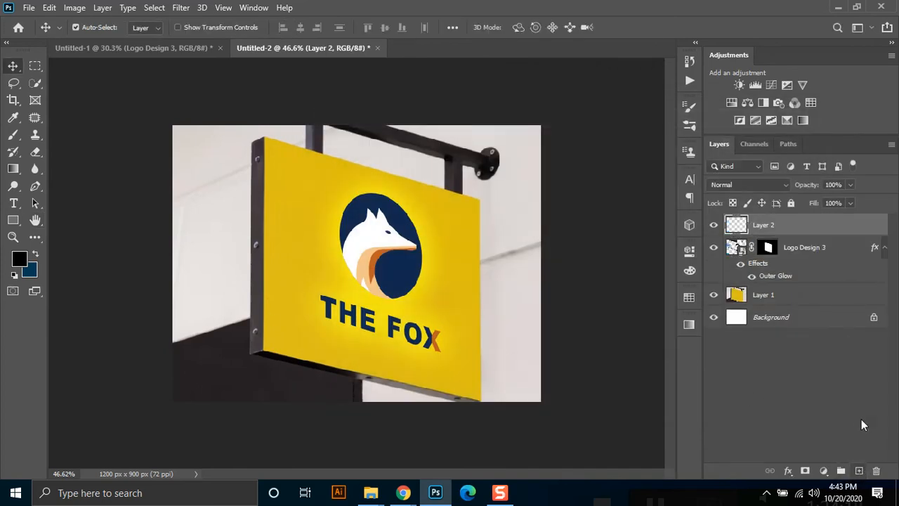
pyautogui.click(13, 138)
pyautogui.rightClick(485, 293)
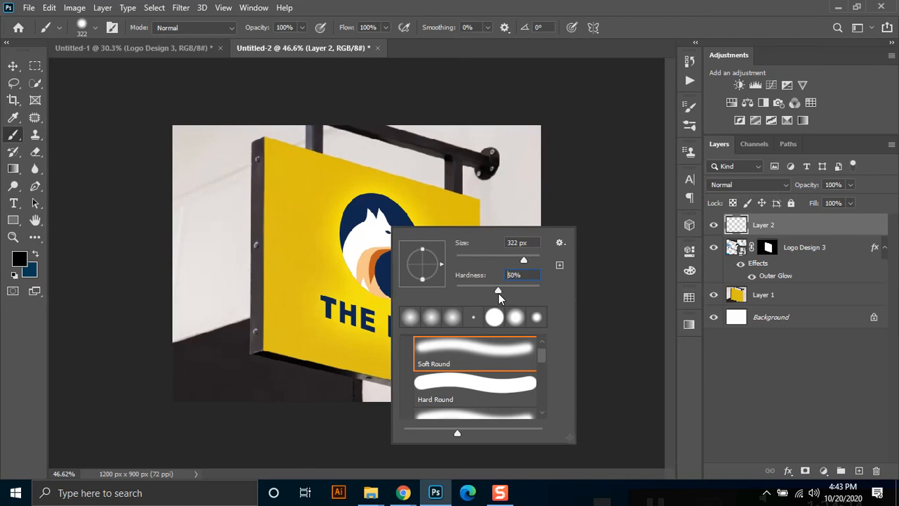
pyautogui.click(500, 258)
pyautogui.click(512, 260)
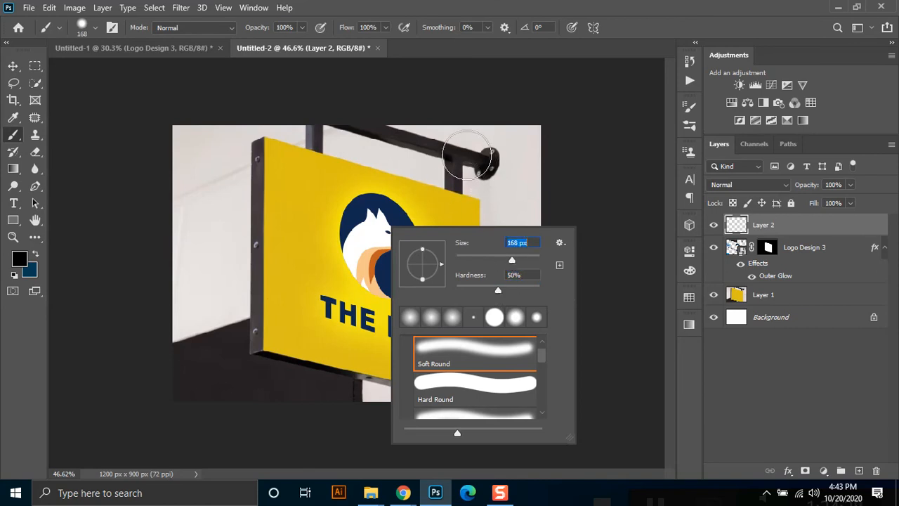
pyautogui.click(585, 2)
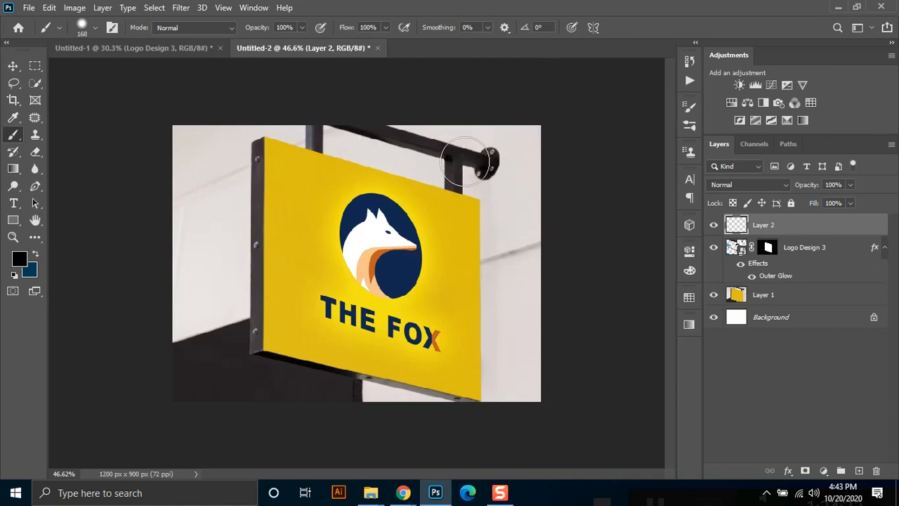
# Set the foreground colour to white and paint a straight diagonal stroke from the sign's upper-right bracket to below its lower-left edge.
pyautogui.click(448, 160)
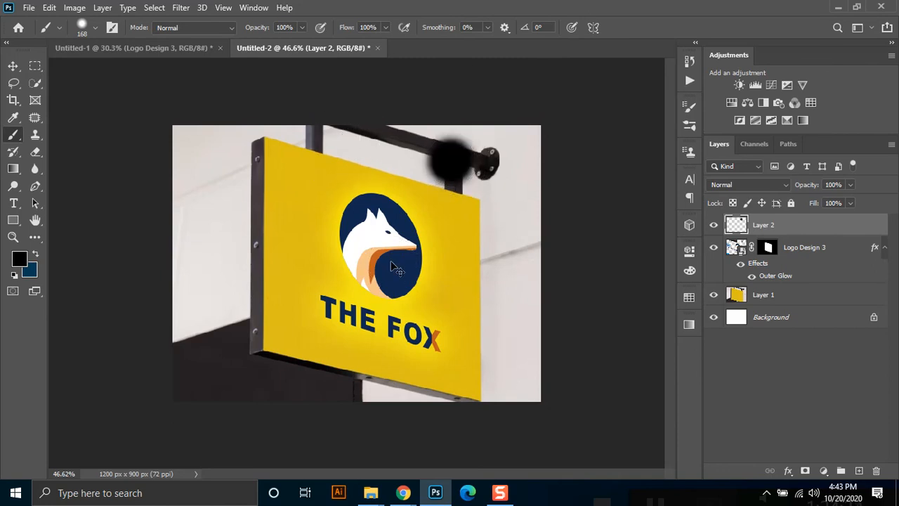
pyautogui.hotkey('ctrl', 'z')
pyautogui.click(19, 259)
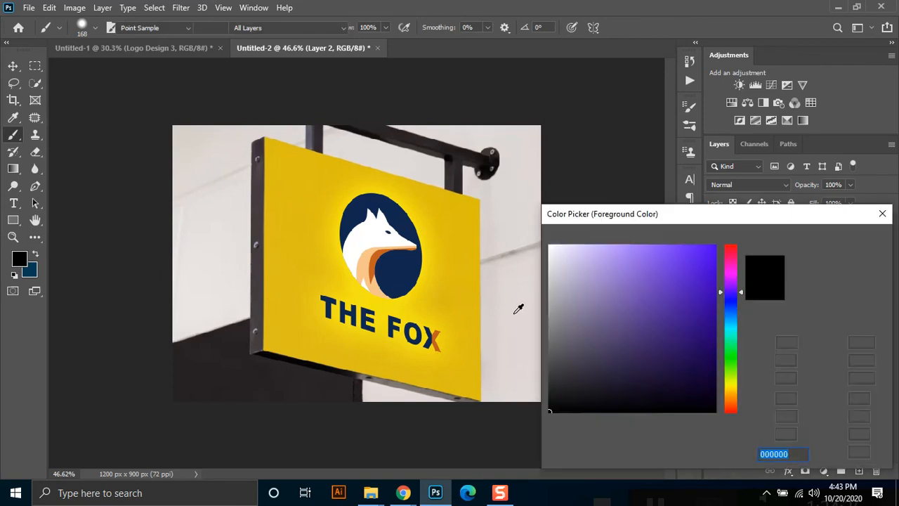
pyautogui.moveTo(660, 309); pyautogui.dragTo(538, 234)
pyautogui.click(843, 240)
pyautogui.click(448, 160)
pyautogui.keyDown('shift'); pyautogui.click(285, 408); pyautogui.keyUp('shift')
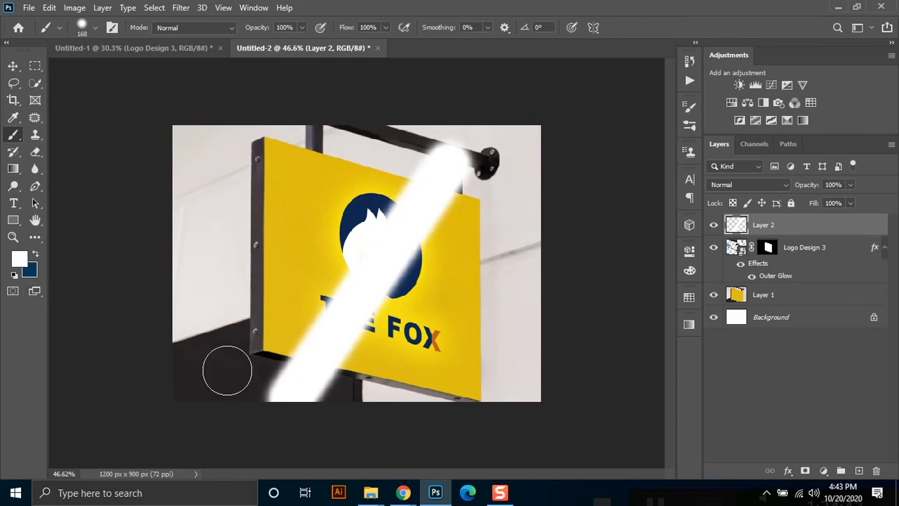
pyautogui.click(511, 187)
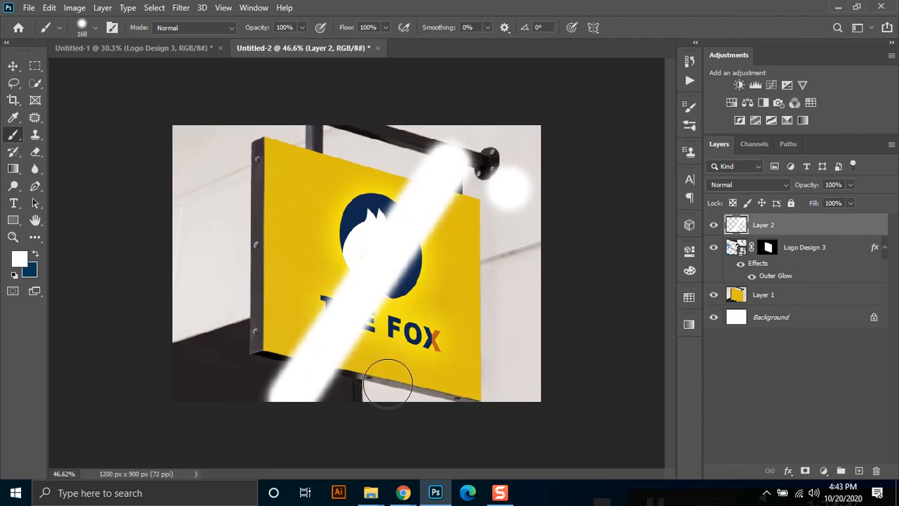
pyautogui.keyDown('shift'); pyautogui.click(367, 411); pyautogui.keyUp('shift')
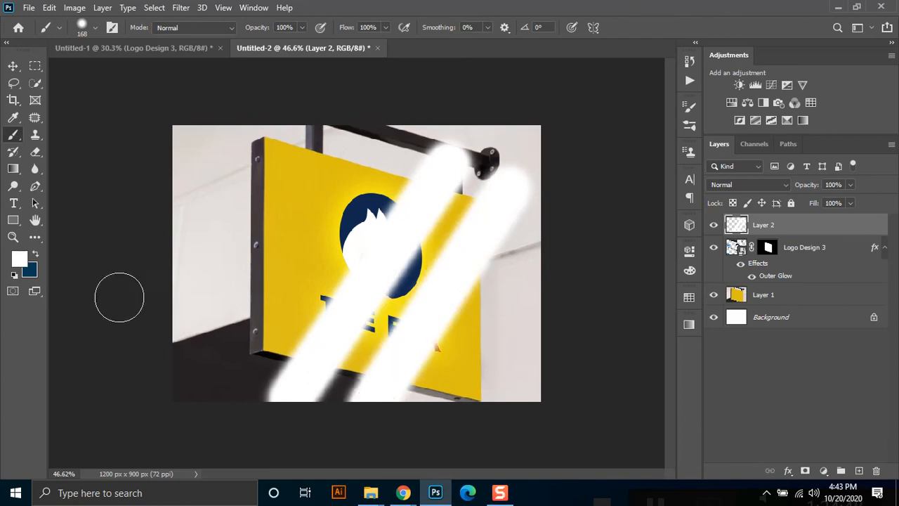
pyautogui.hotkey('ctrl', 'z')
pyautogui.press('z')
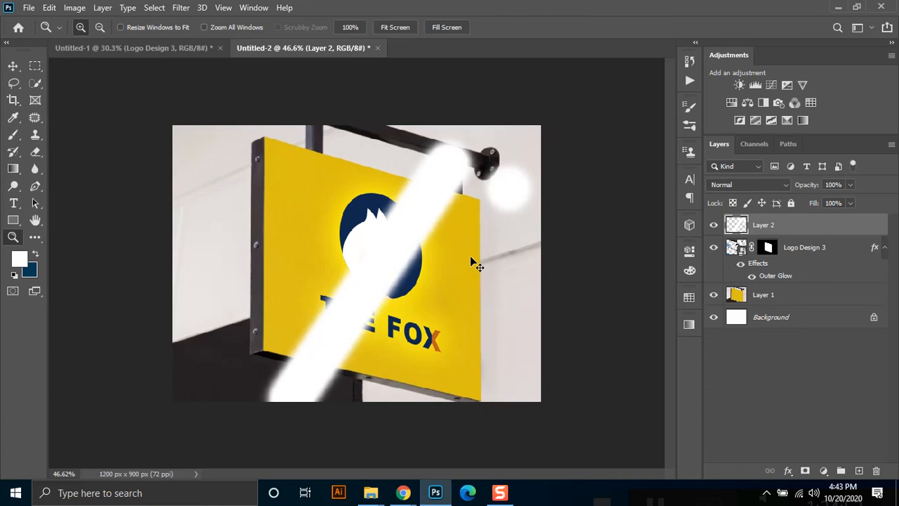
pyautogui.hotkey('ctrl', 'z')
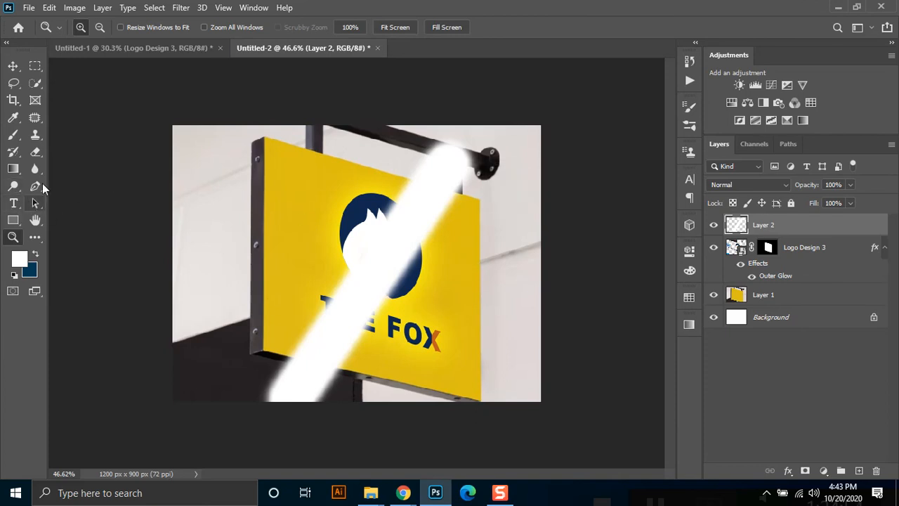
# Reduce the brush size to 117 px and paint a thinner white diagonal stroke parallel to the first across the sign's right half.
pyautogui.click(13, 136)
pyautogui.rightClick(503, 203)
pyautogui.moveTo(608, 240); pyautogui.dragTo(617, 239)
pyautogui.click(497, 185)
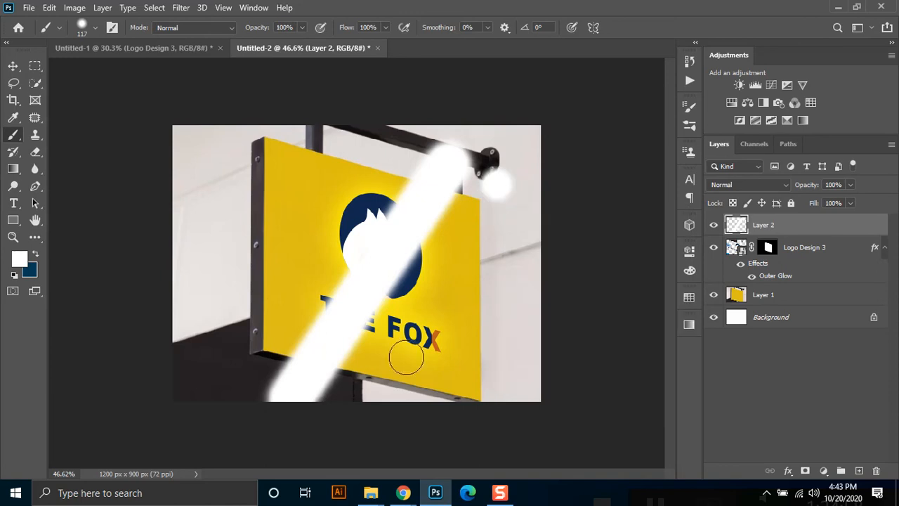
pyautogui.keyDown('shift'); pyautogui.click(373, 398); pyautogui.keyUp('shift')
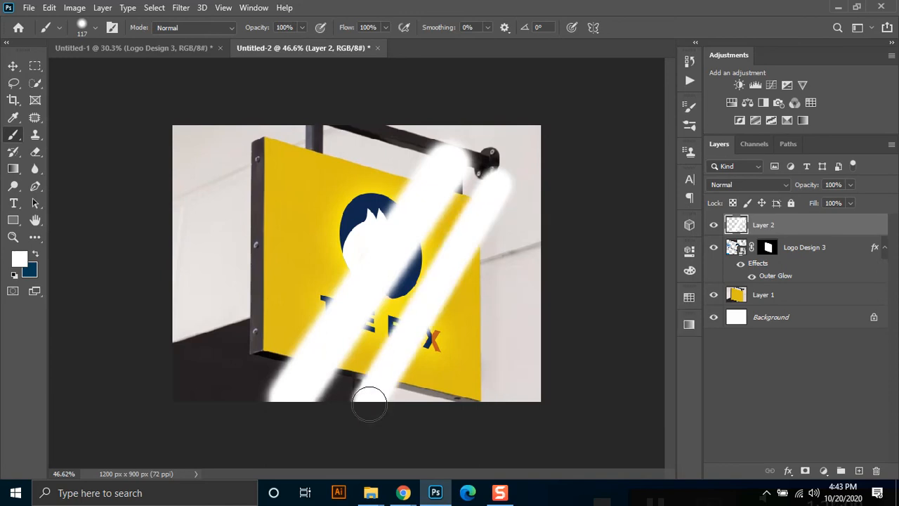
pyautogui.hotkey('ctrl', 'z')
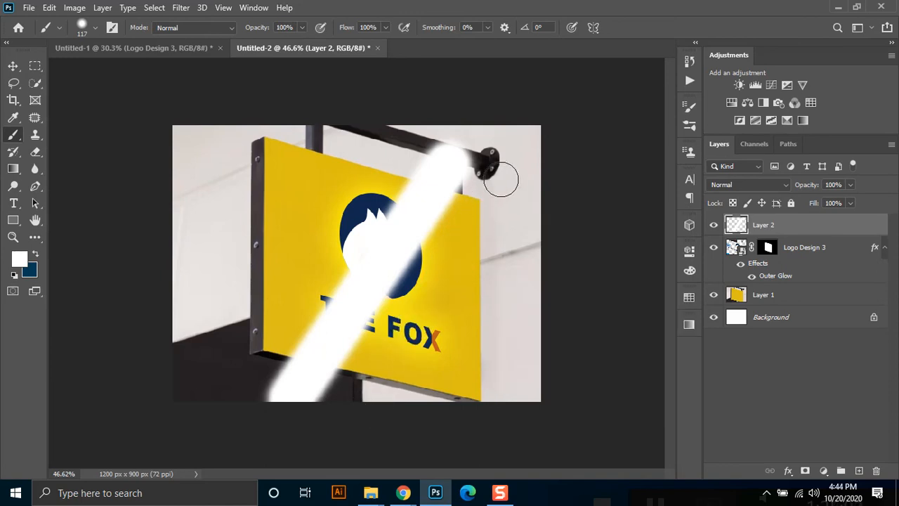
pyautogui.keyDown('shift'); pyautogui.click(375, 384); pyautogui.keyUp('shift')
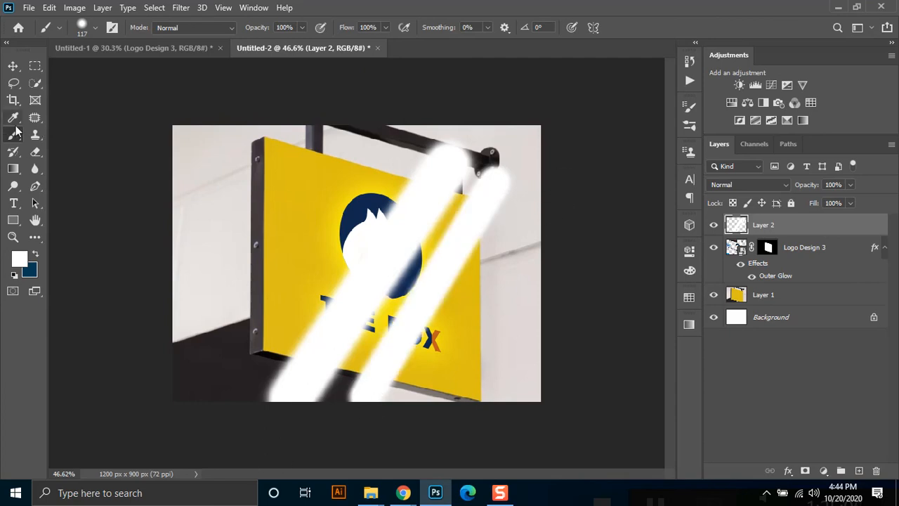
# Set the white streak layer's blend mode to Screen and its opacity to 17%.
pyautogui.click(35, 66)
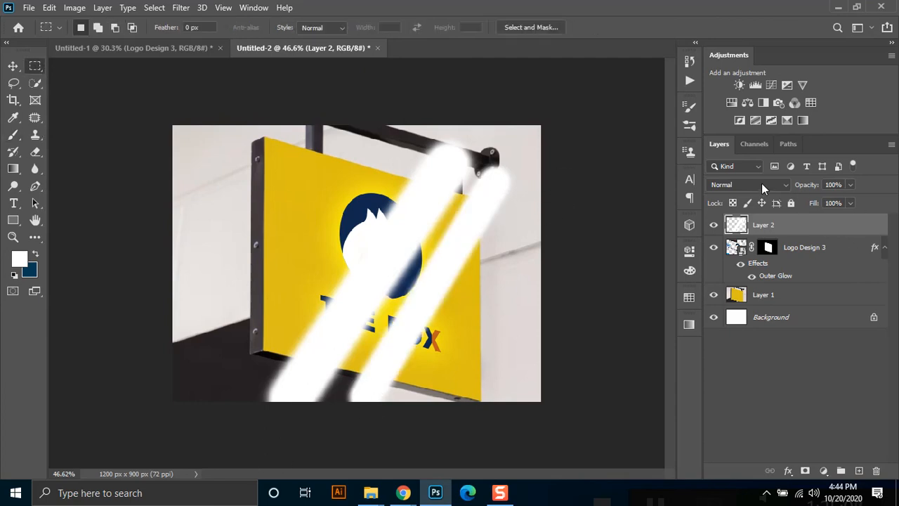
pyautogui.click(760, 185)
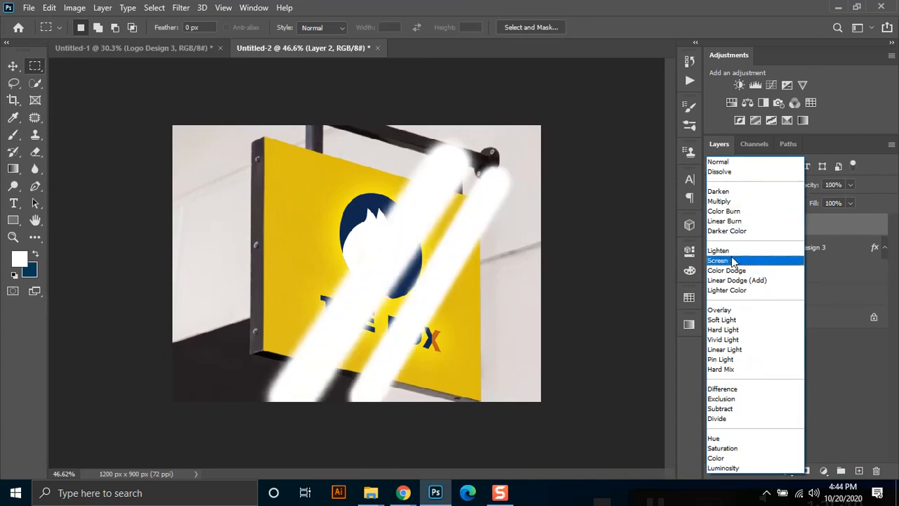
pyautogui.click(733, 262)
pyautogui.click(853, 183)
pyautogui.moveTo(855, 200); pyautogui.dragTo(802, 203)
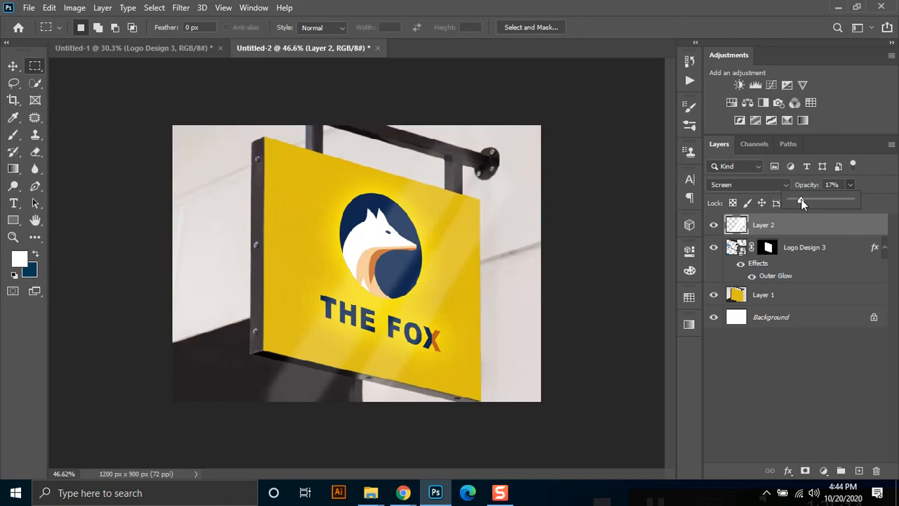
pyautogui.moveTo(802, 201); pyautogui.dragTo(799, 203)
# Magic Wand the yellow face on Layer 1, invert the selection, clear the Layer 2 streaks outside the sign, and deselect.
pyautogui.click(791, 295)
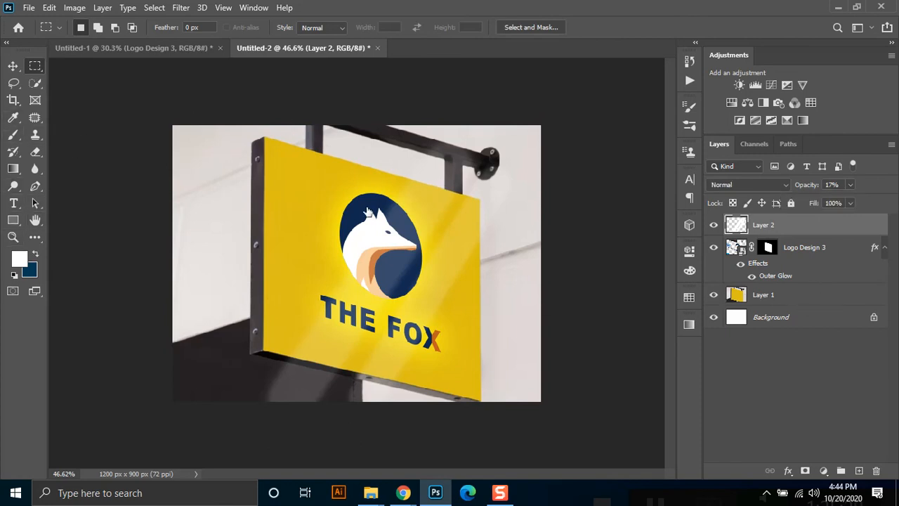
pyautogui.rightClick(31, 85)
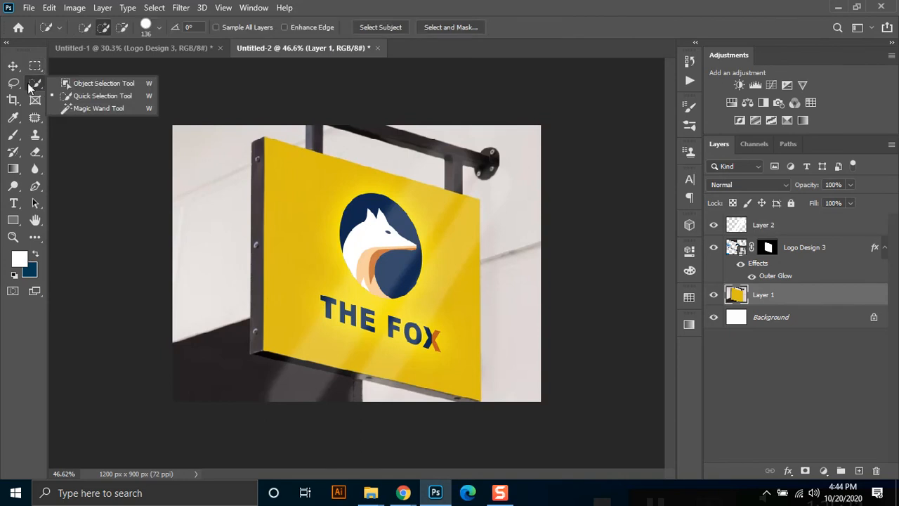
pyautogui.click(70, 109)
pyautogui.click(314, 184)
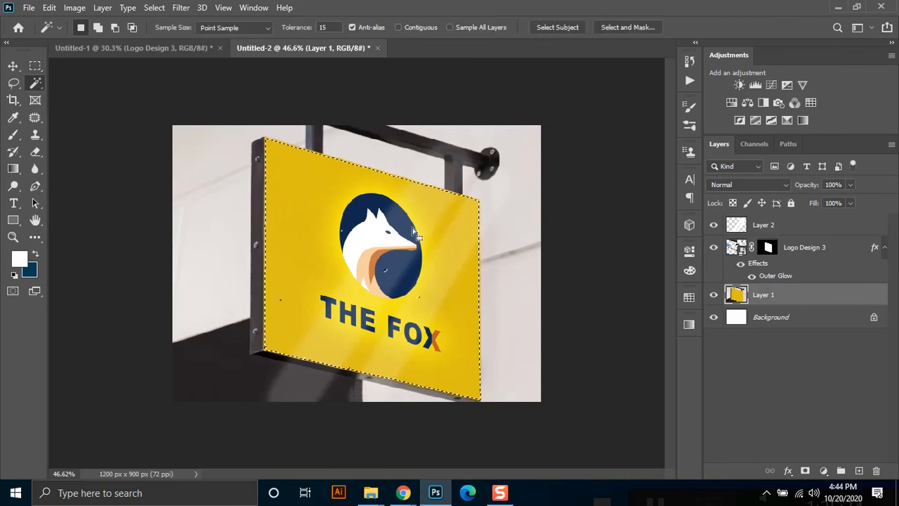
pyautogui.rightClick(438, 248)
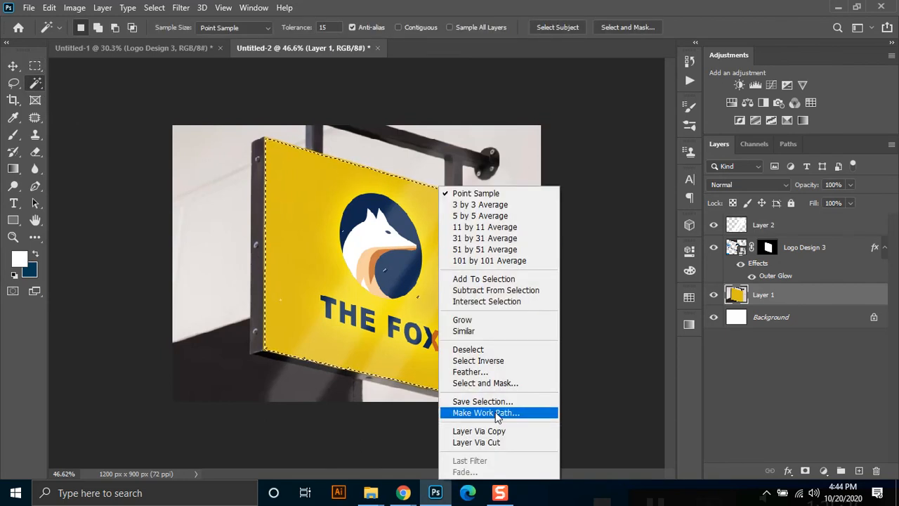
pyautogui.click(511, 360)
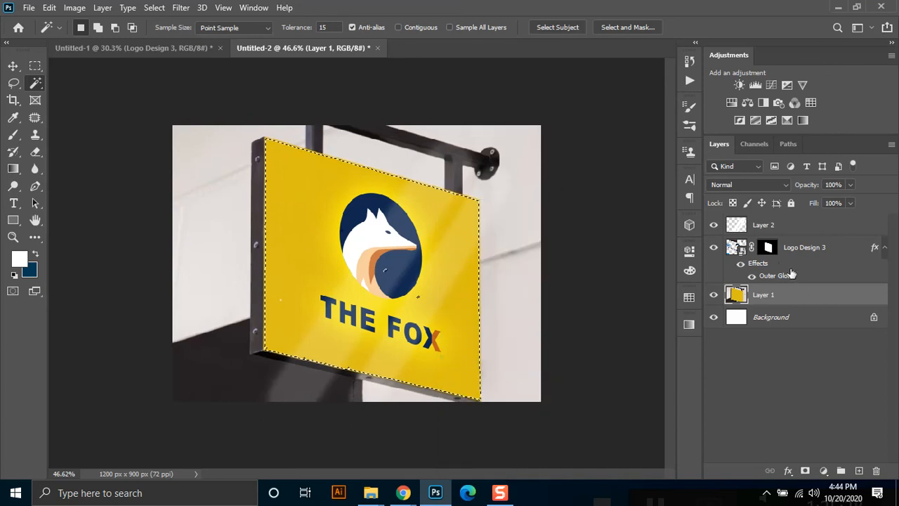
pyautogui.click(779, 230)
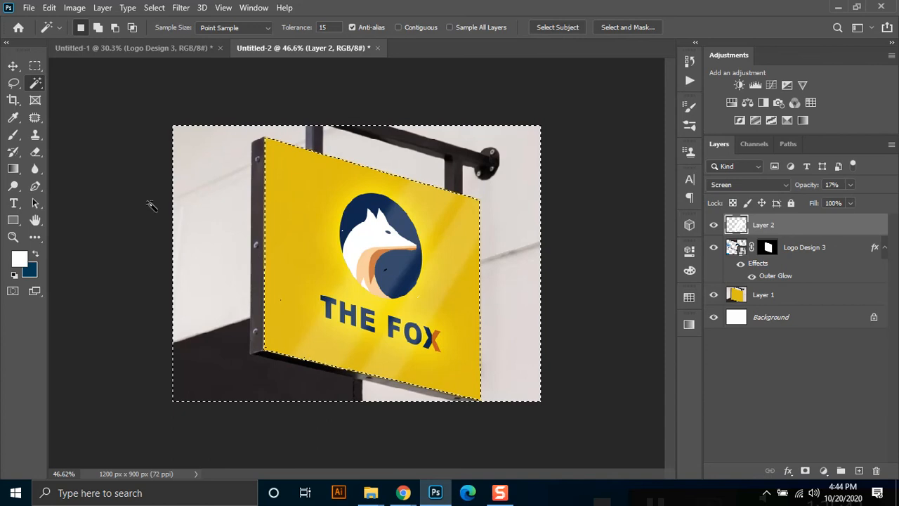
pyautogui.click(35, 66)
pyautogui.click(145, 264)
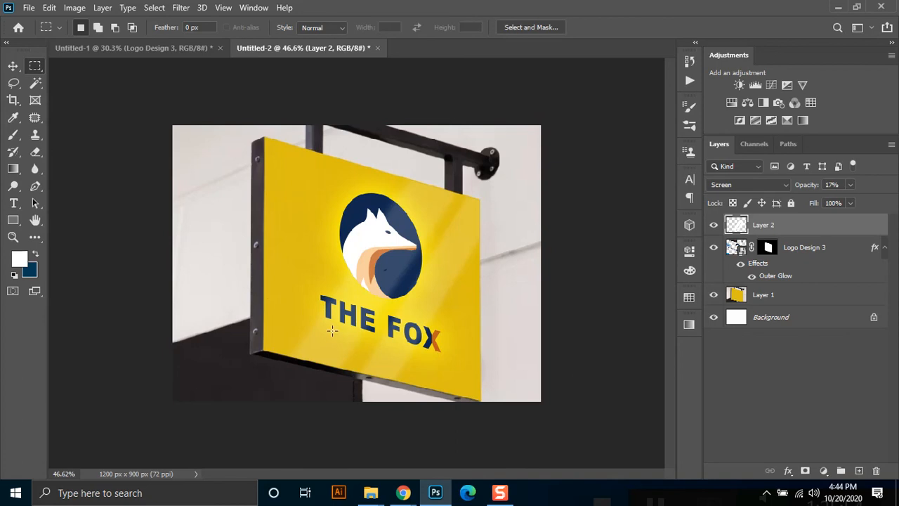
# Try Bevel & Emboss on the Logo Design 3 layer, testing the Stroke Emboss style and the Inner Bevel style.
pyautogui.click(815, 253)
pyautogui.rightClick(833, 253)
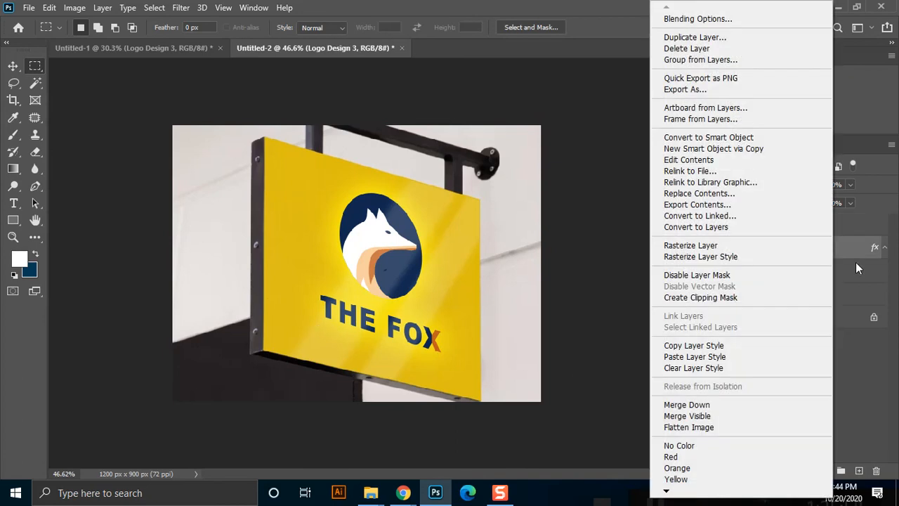
pyautogui.click(717, 19)
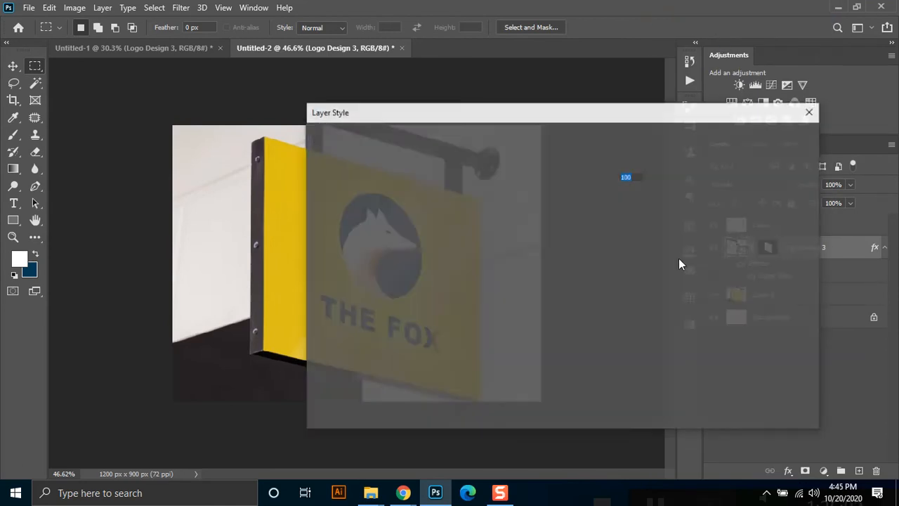
pyautogui.moveTo(613, 108); pyautogui.dragTo(754, 118)
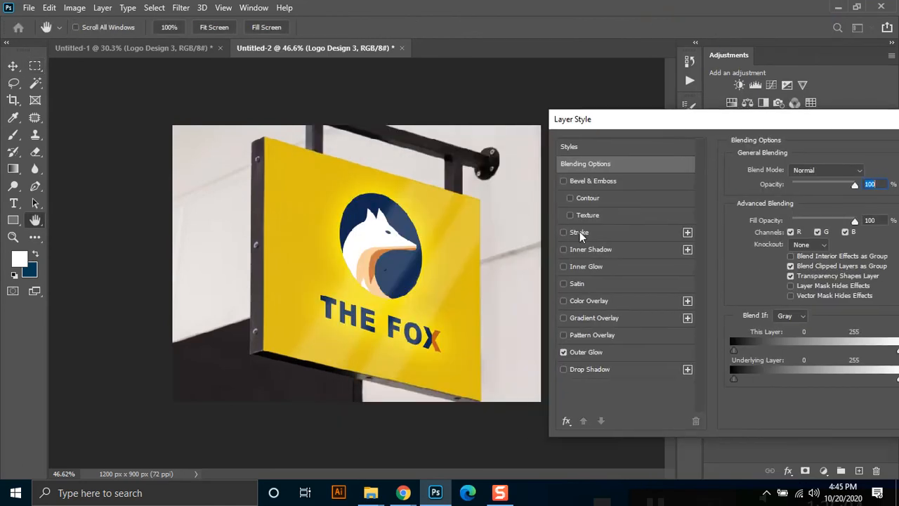
pyautogui.click(600, 181)
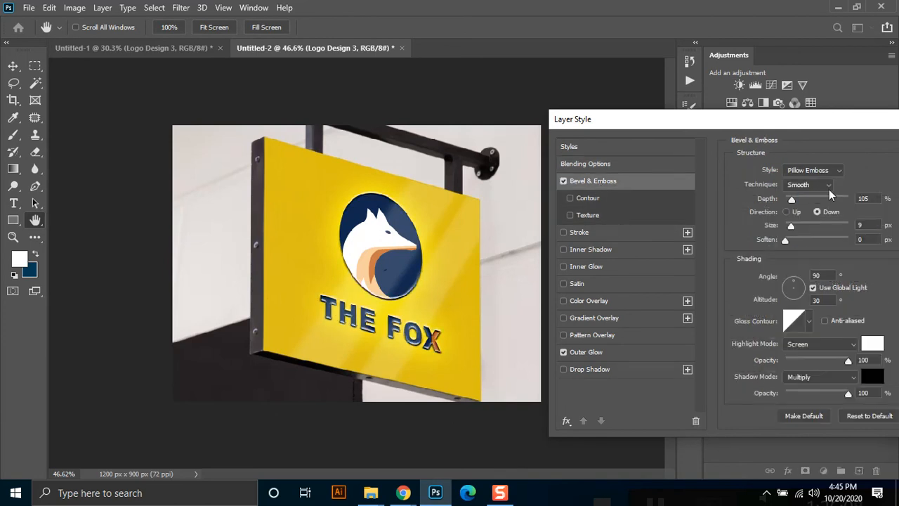
pyautogui.click(813, 170)
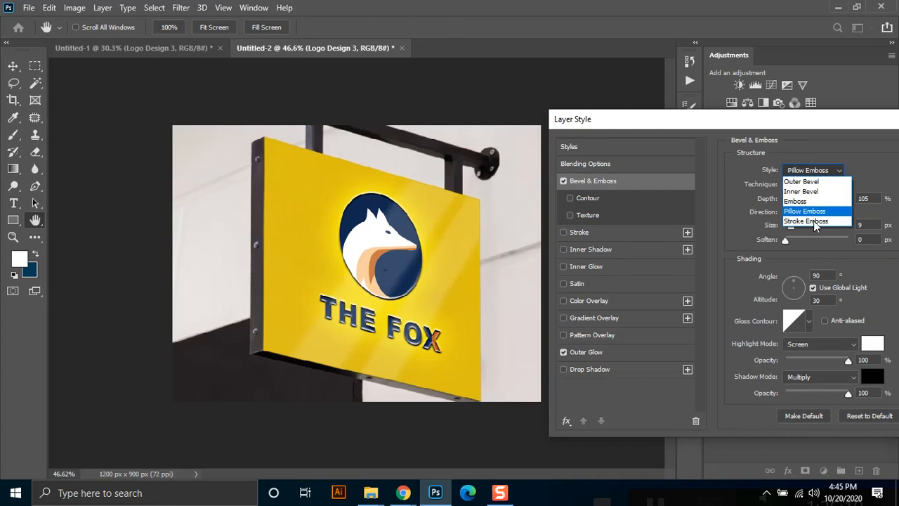
pyautogui.click(815, 221)
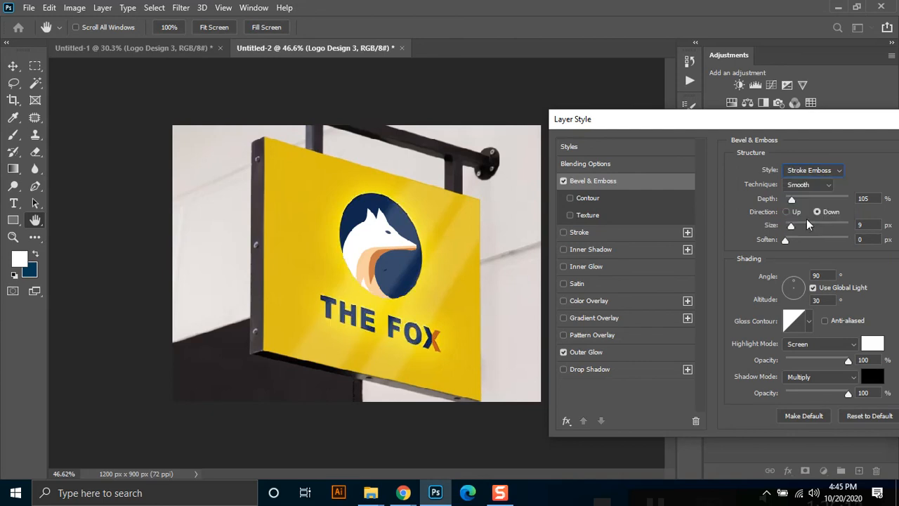
pyautogui.click(812, 170)
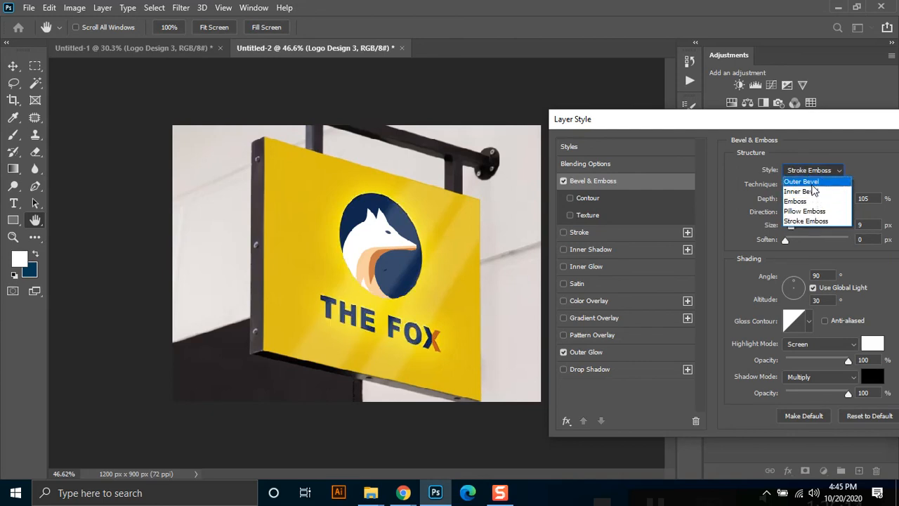
pyautogui.click(812, 192)
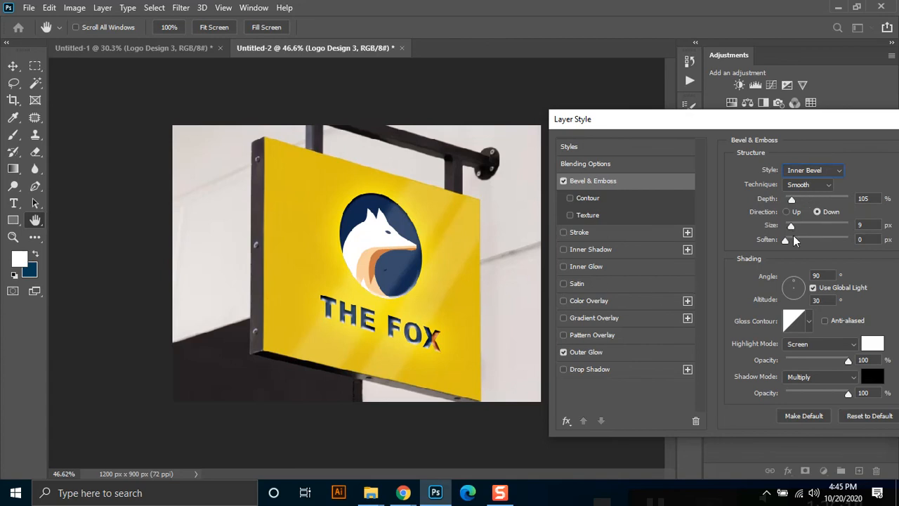
# Try lighting the logo's bevel from a -133° angle at 16° altitude, with the style set to Emboss.
pyautogui.moveTo(806, 284); pyautogui.dragTo(801, 288)
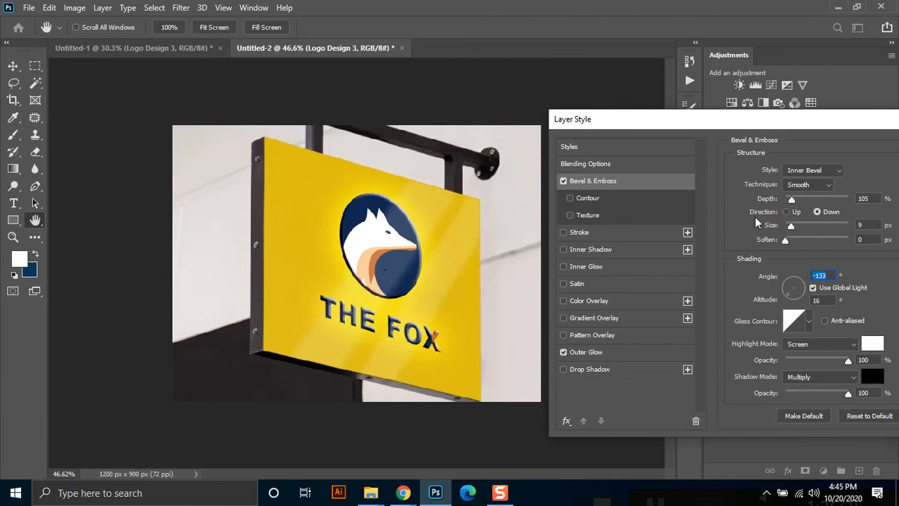
pyautogui.click(824, 167)
pyautogui.click(817, 204)
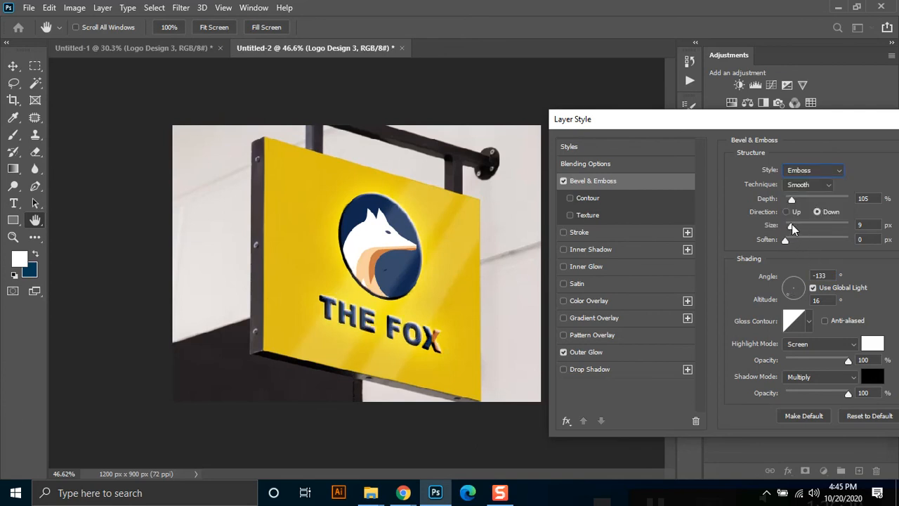
# Try a subtler logo emboss with 22% depth and 2 px size, and discard the layer style changes.
pyautogui.moveTo(806, 240); pyautogui.dragTo(784, 241)
pyautogui.moveTo(792, 201); pyautogui.dragTo(788, 198)
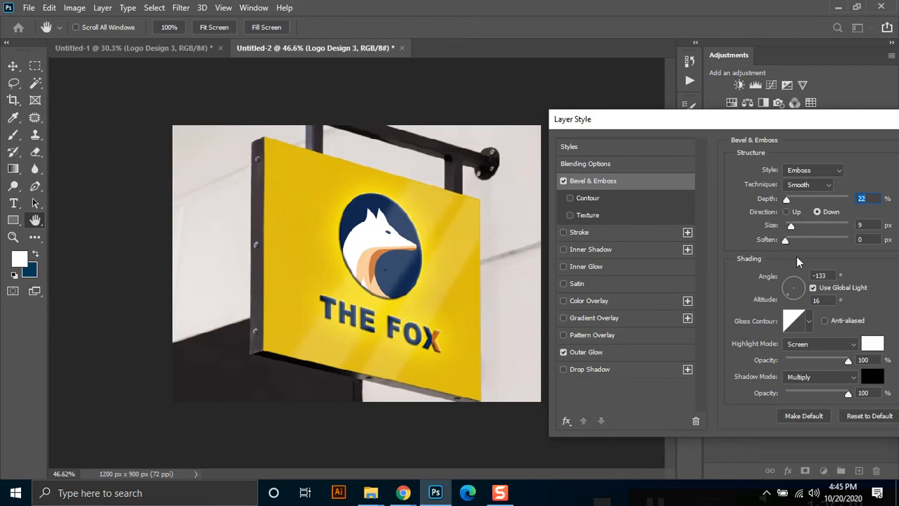
pyautogui.moveTo(793, 229)
pyautogui.mouseDown()
pyautogui.moveTo(802, 225)
pyautogui.moveTo(779, 239)
pyautogui.mouseUp()
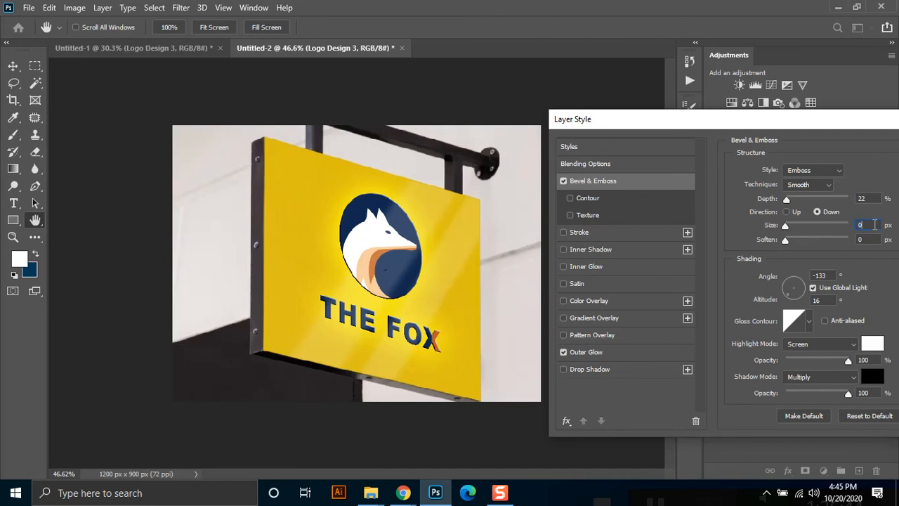
pyautogui.press('Up')
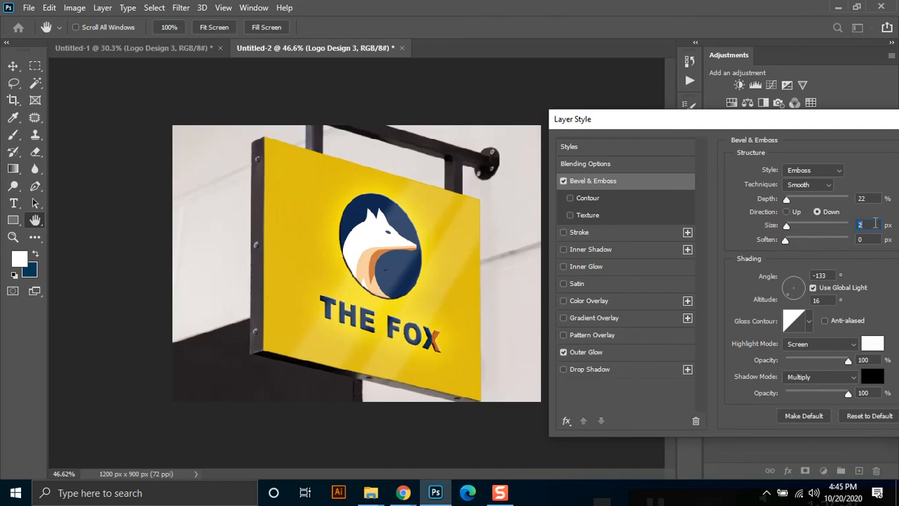
pyautogui.press('Up')
pyautogui.moveTo(724, 121); pyautogui.dragTo(637, 113)
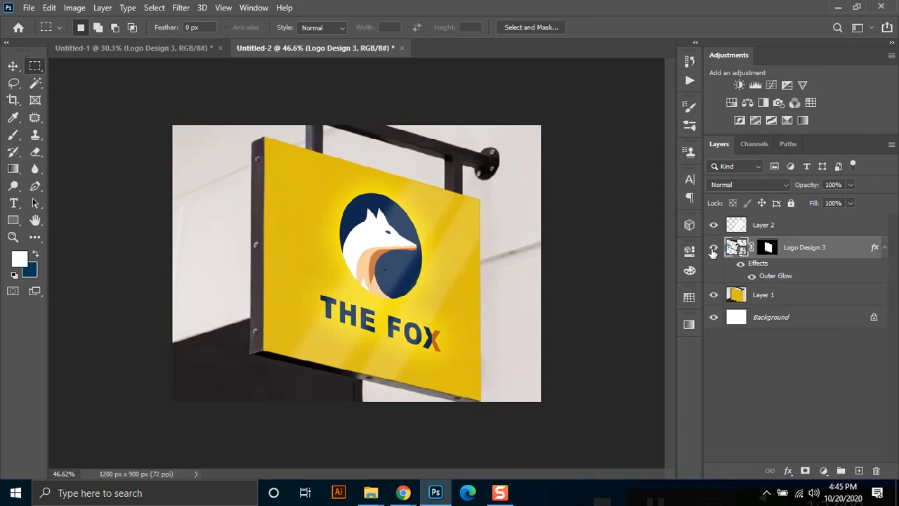
# Toggle the visibility of Layer 2 and Logo Design 3 to compare the sign with and without reflections and logo.
pyautogui.click(714, 225)
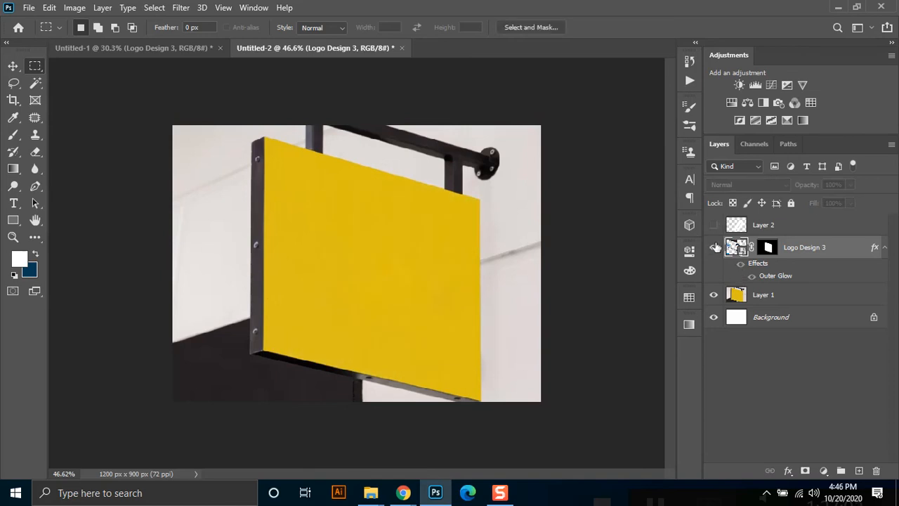
pyautogui.click(713, 248)
pyautogui.click(714, 224)
pyautogui.click(714, 225)
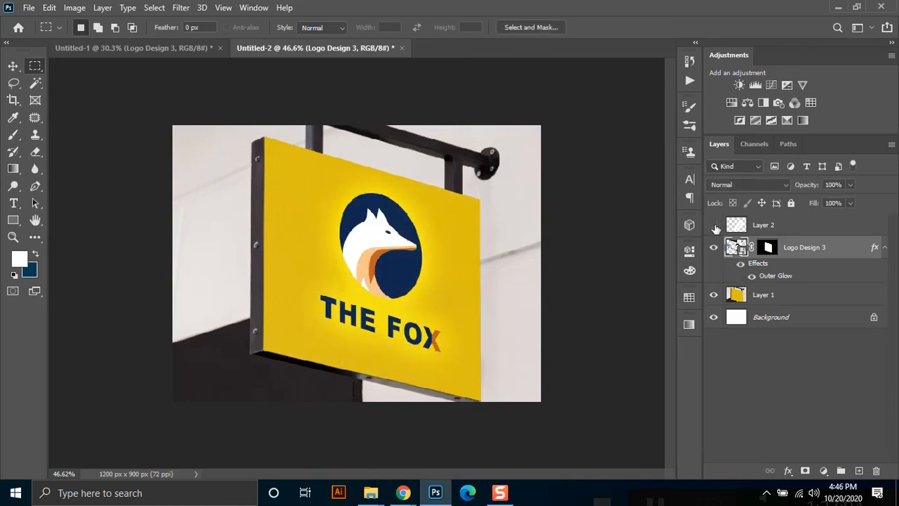
pyautogui.click(714, 225)
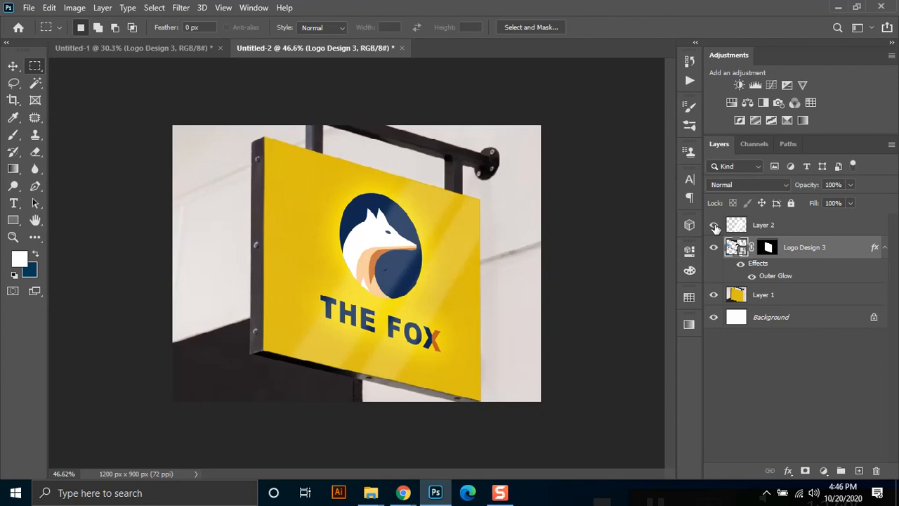
pyautogui.click(714, 225)
pyautogui.click(714, 225)
# Save the sign document in the Class 28 folder as the Photoshop file Logo Mockup, with Maximize Compatibility on.
pyautogui.hotkey('ctrl', 's')
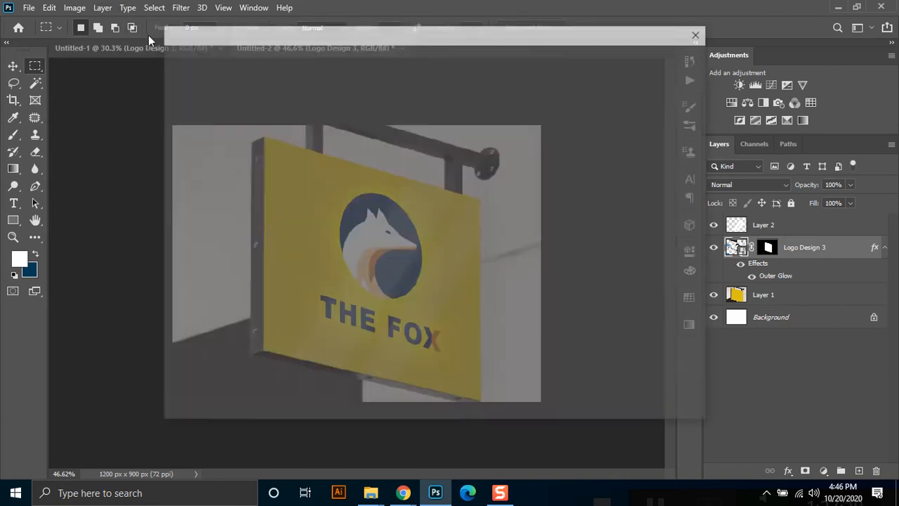
pyautogui.click(535, 352)
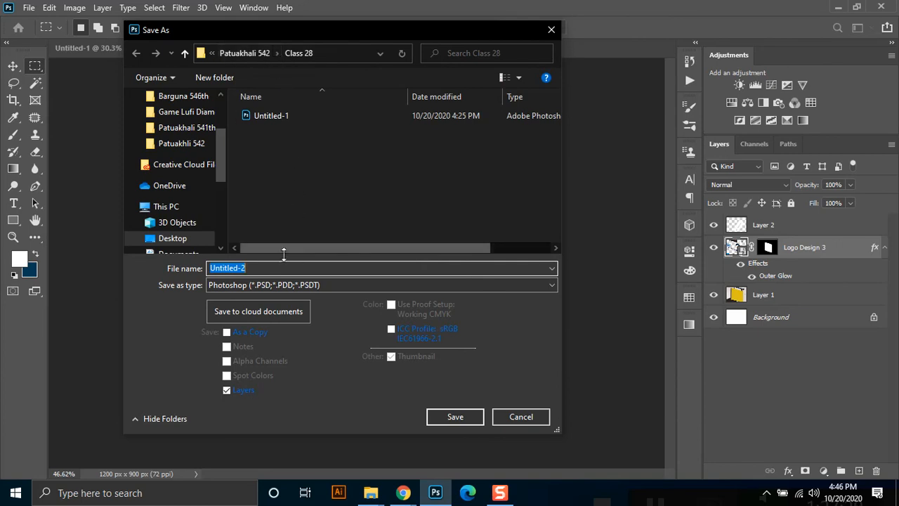
pyautogui.write('Logo Mockup')
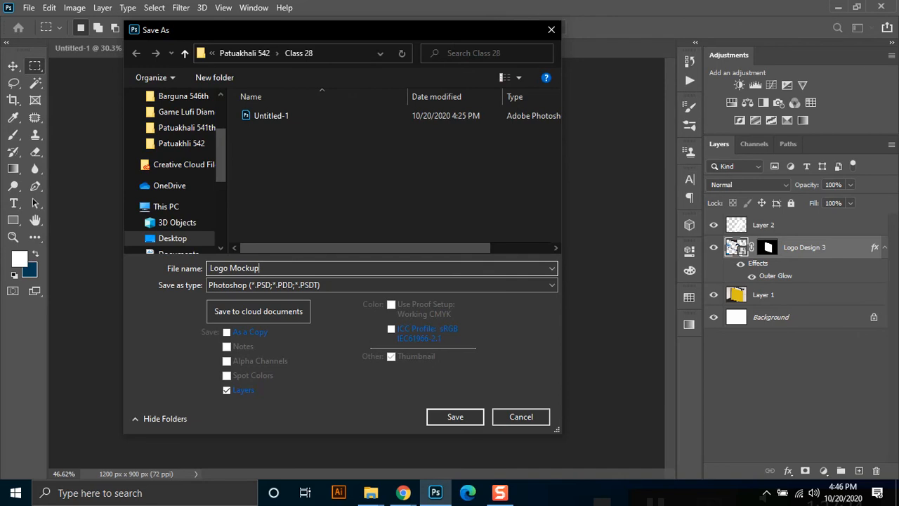
pyautogui.click(468, 422)
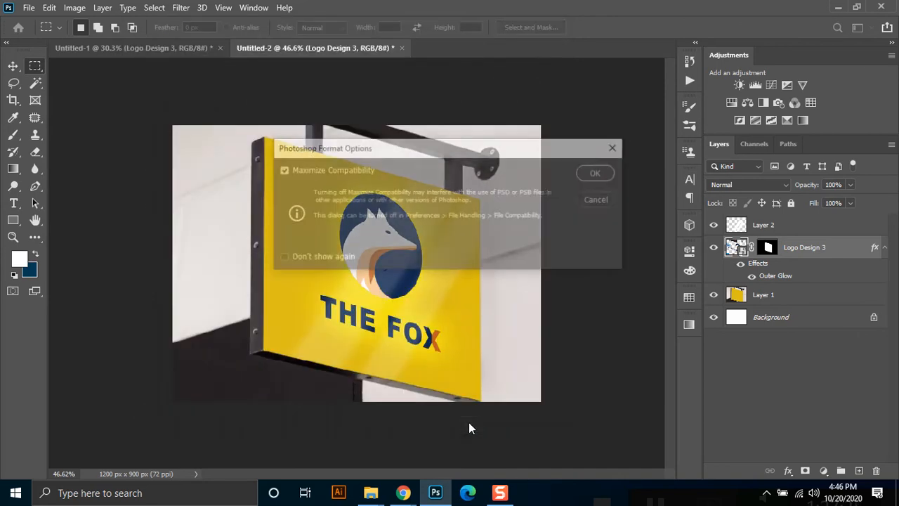
pyautogui.click(598, 173)
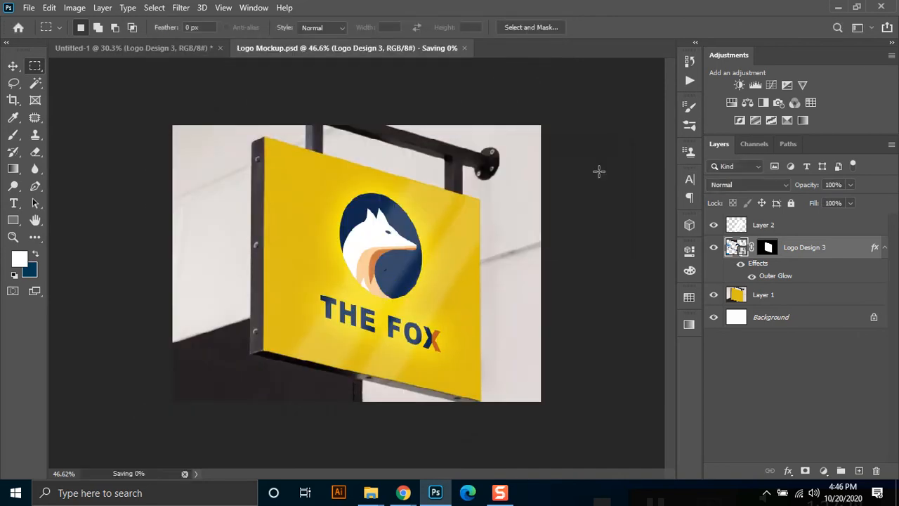